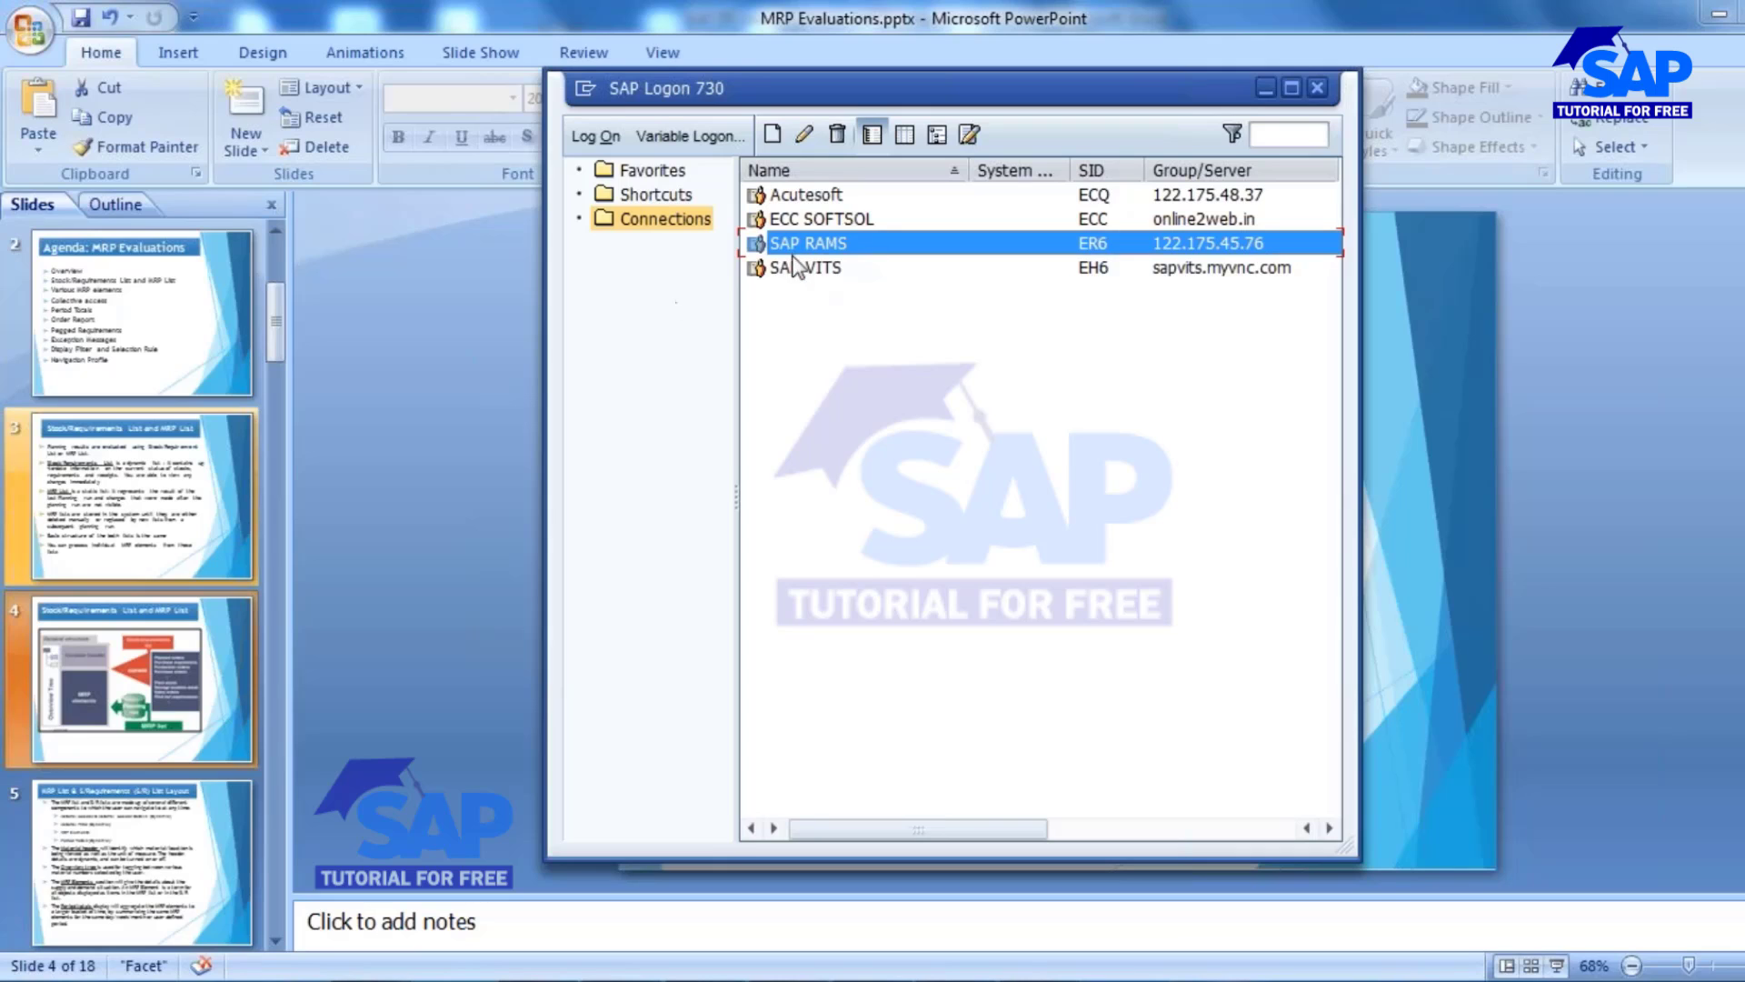
# Step: Open the SAP VITS connection to reach its logon screen
pyautogui.doubleClick(818, 269)
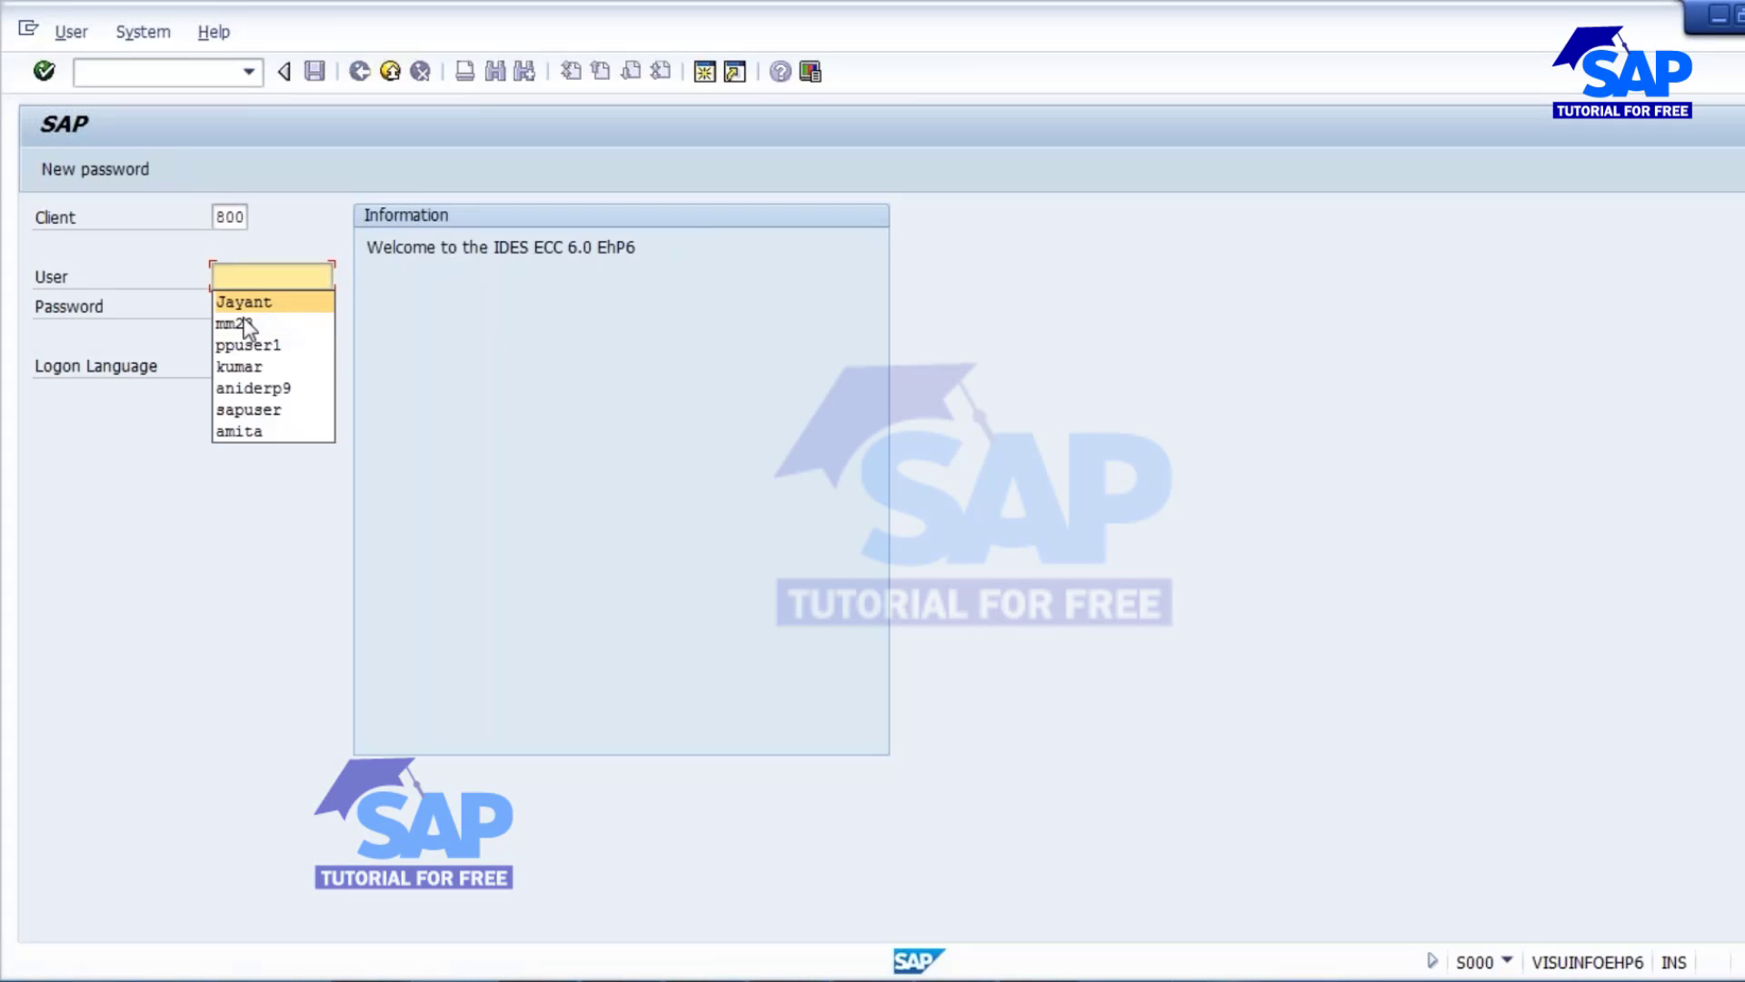
# Step: Try to log on to client 800 with the second saved user name and its account password
pyautogui.click(243, 324)
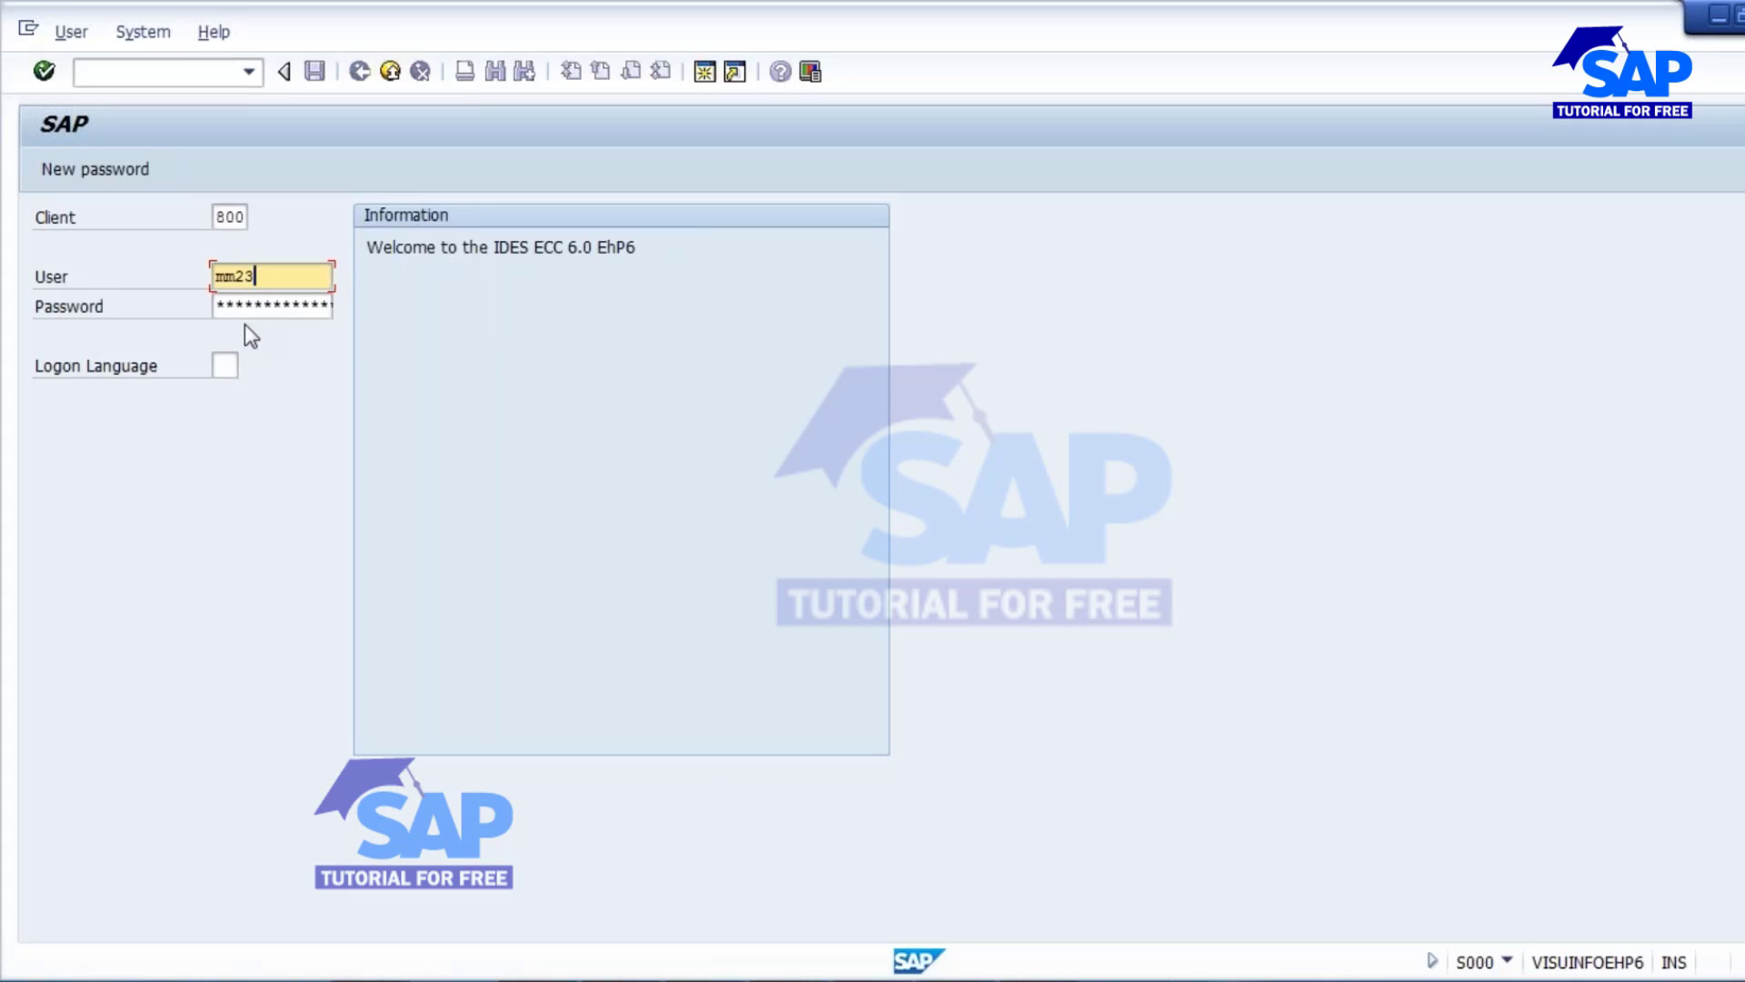
pyautogui.press('Tab')
pyautogui.press('Right')
pyautogui.press('Right')
pyautogui.press('Right')
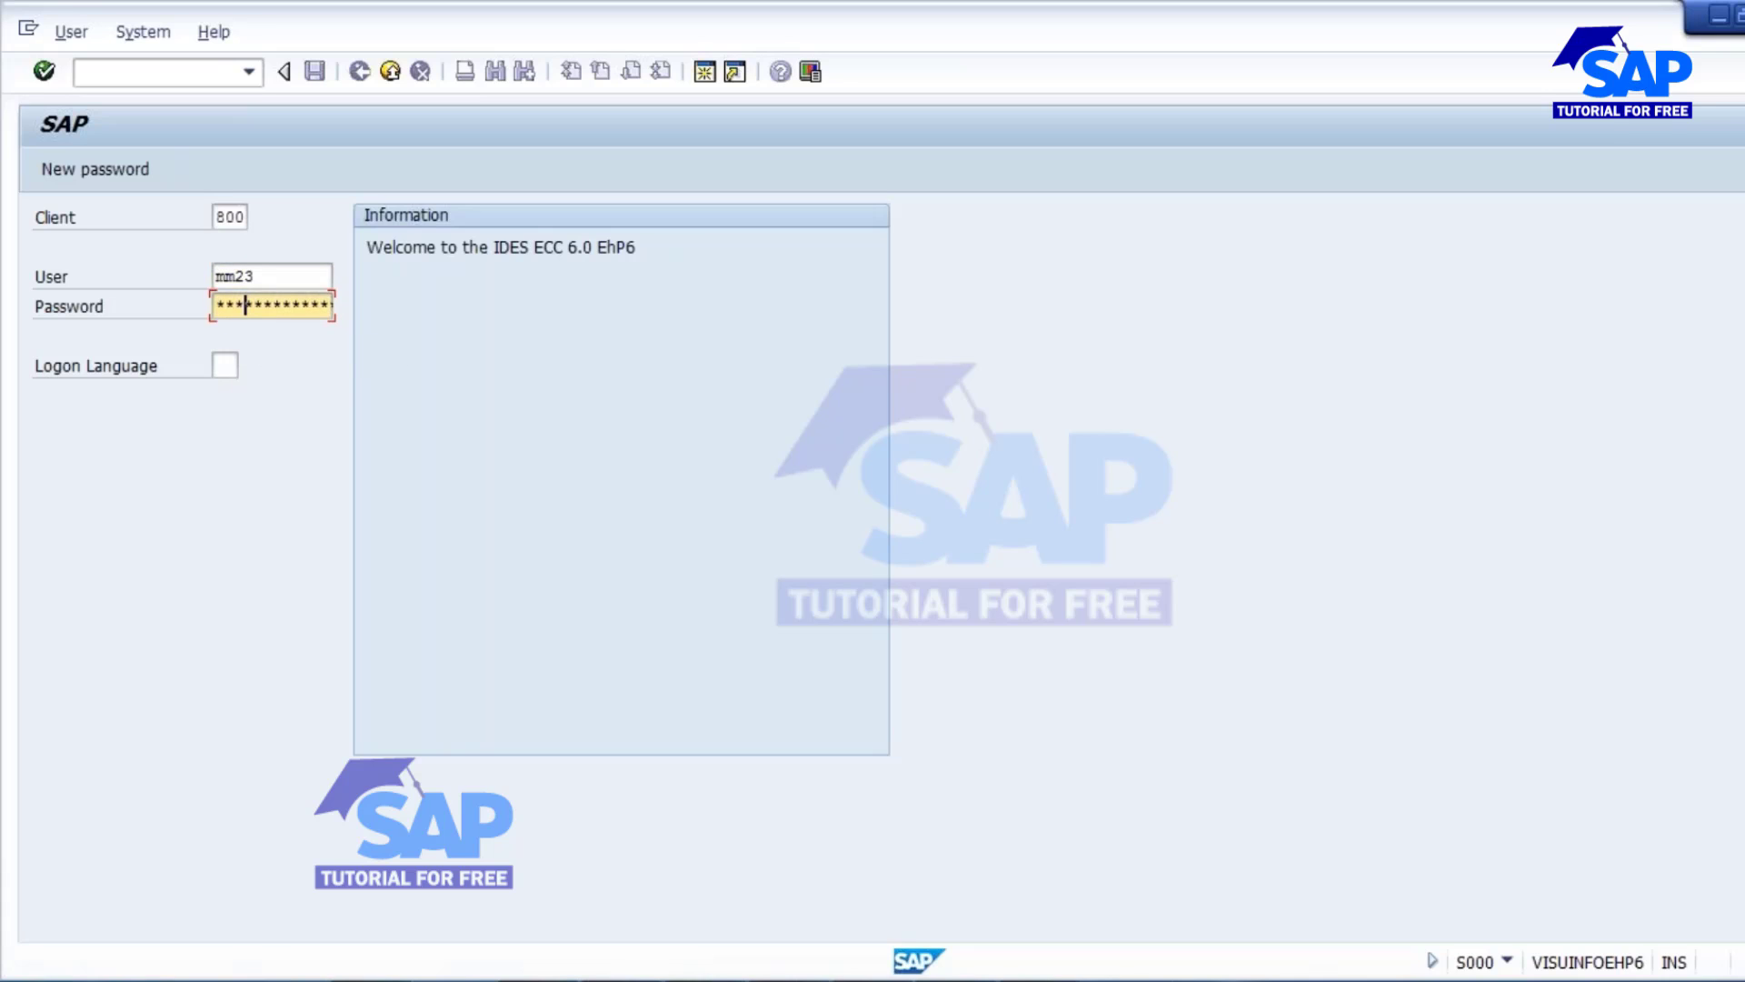
pyautogui.press('Return')
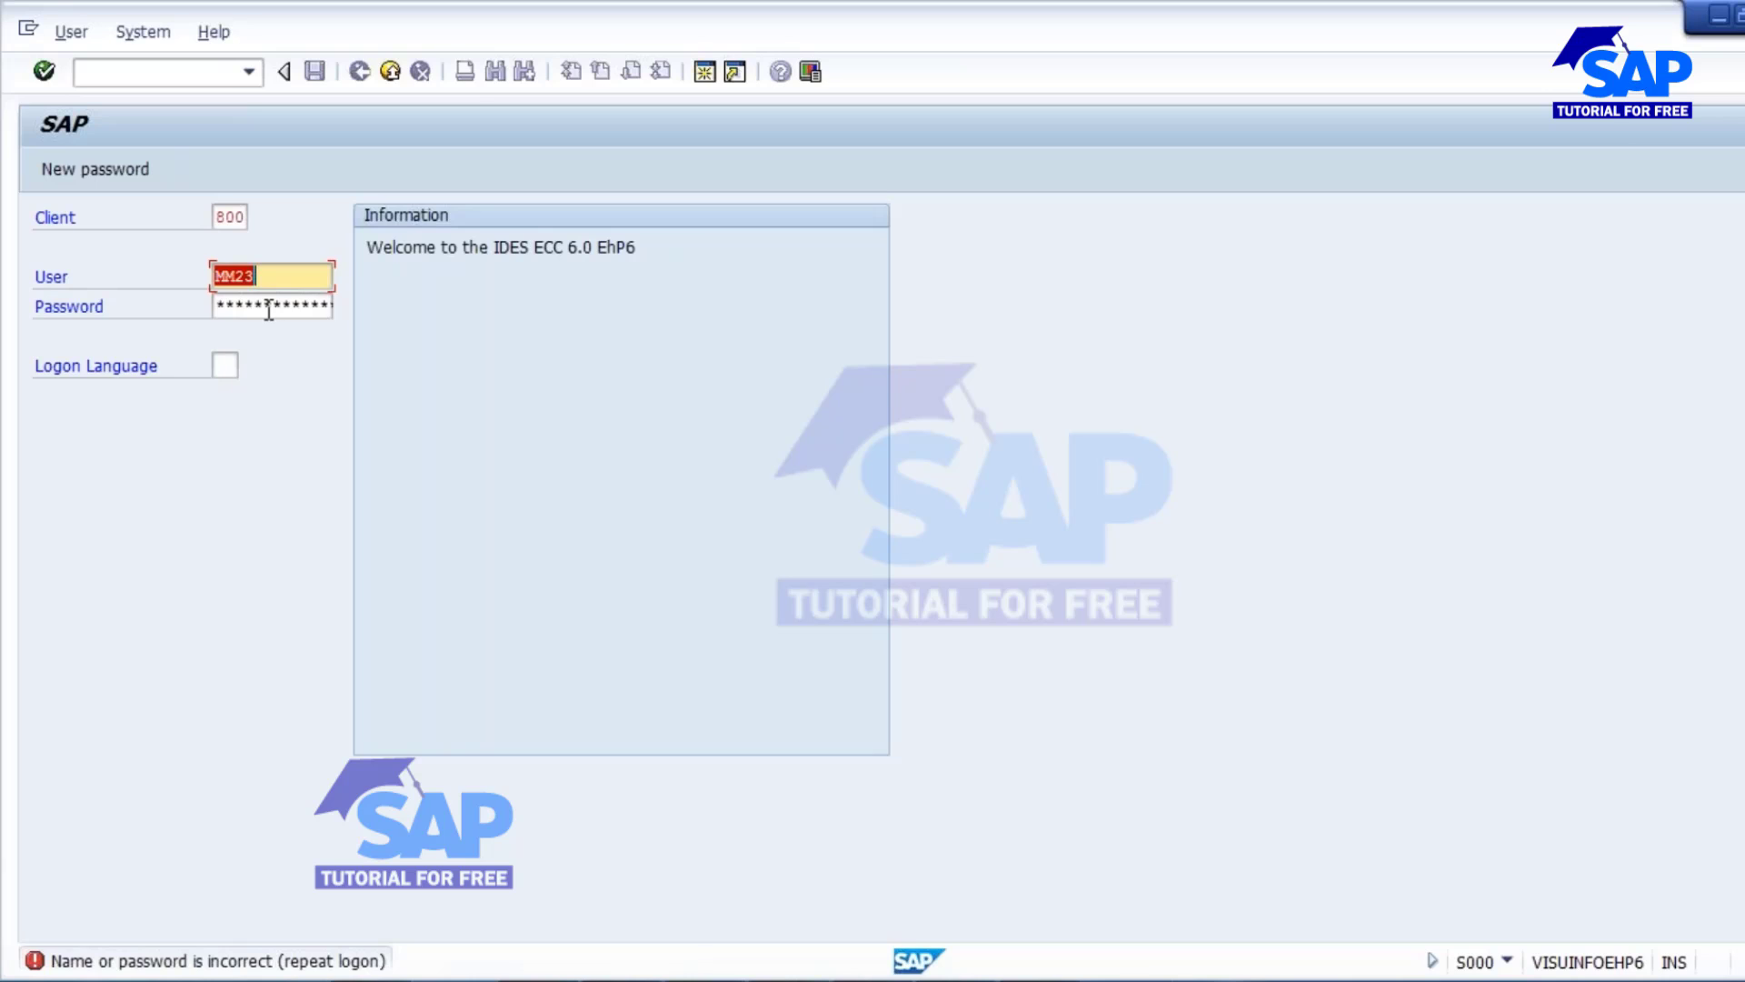
# Step: Replace the user name with the other saved user, enter the account password and log on
pyautogui.press('Tab')
pyautogui.click(262, 282)
pyautogui.press('BackSpace')
pyautogui.press('BackSpace')
pyautogui.press('BackSpace')
pyautogui.press('BackSpace')
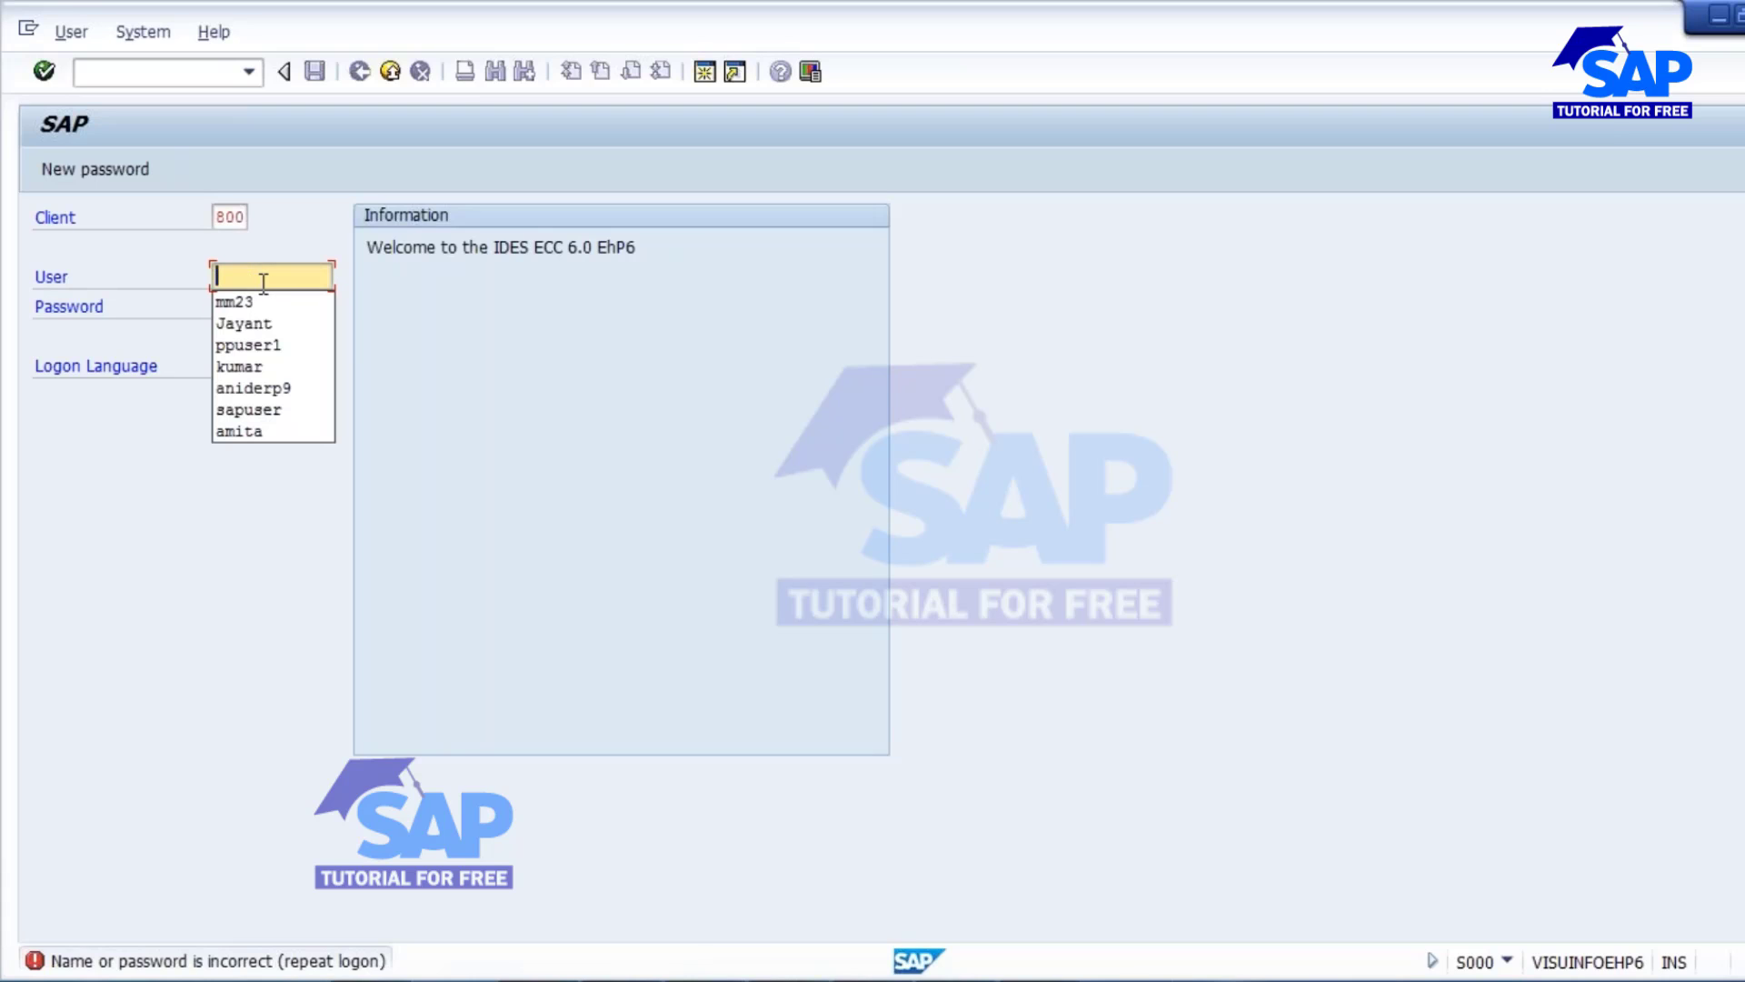
pyautogui.click(257, 327)
pyautogui.press('Tab')
pyautogui.write('**')
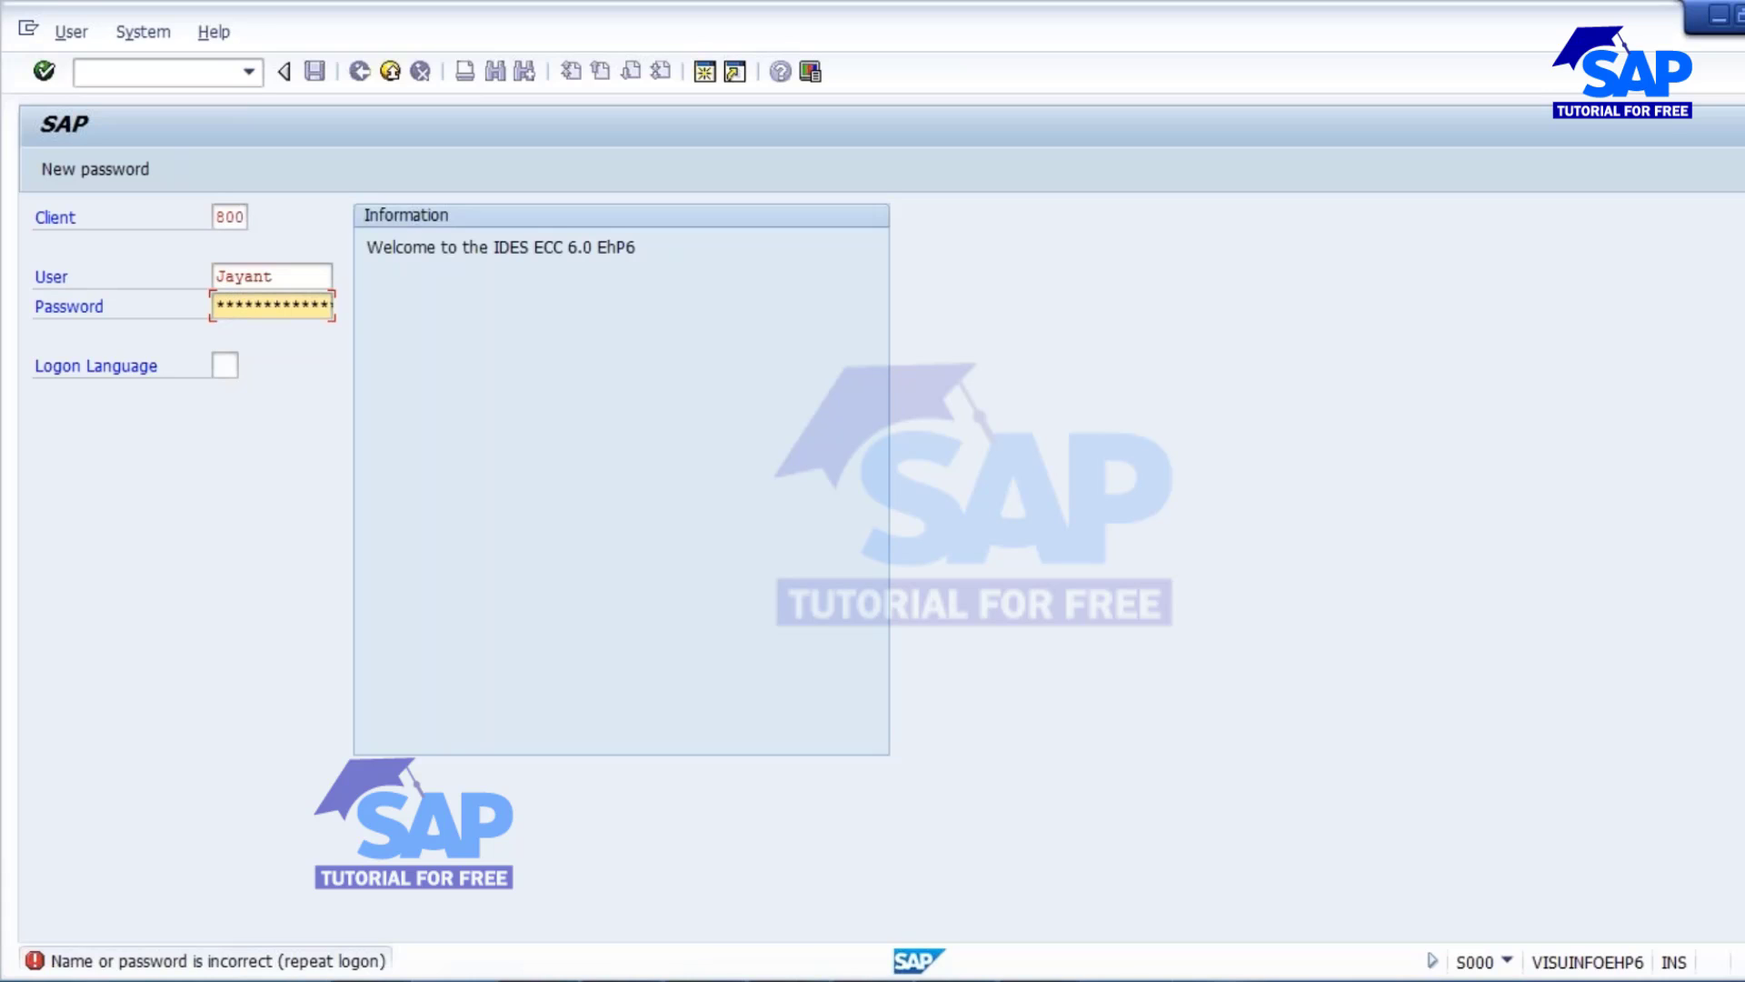
pyautogui.write('****')
pyautogui.press('Return')
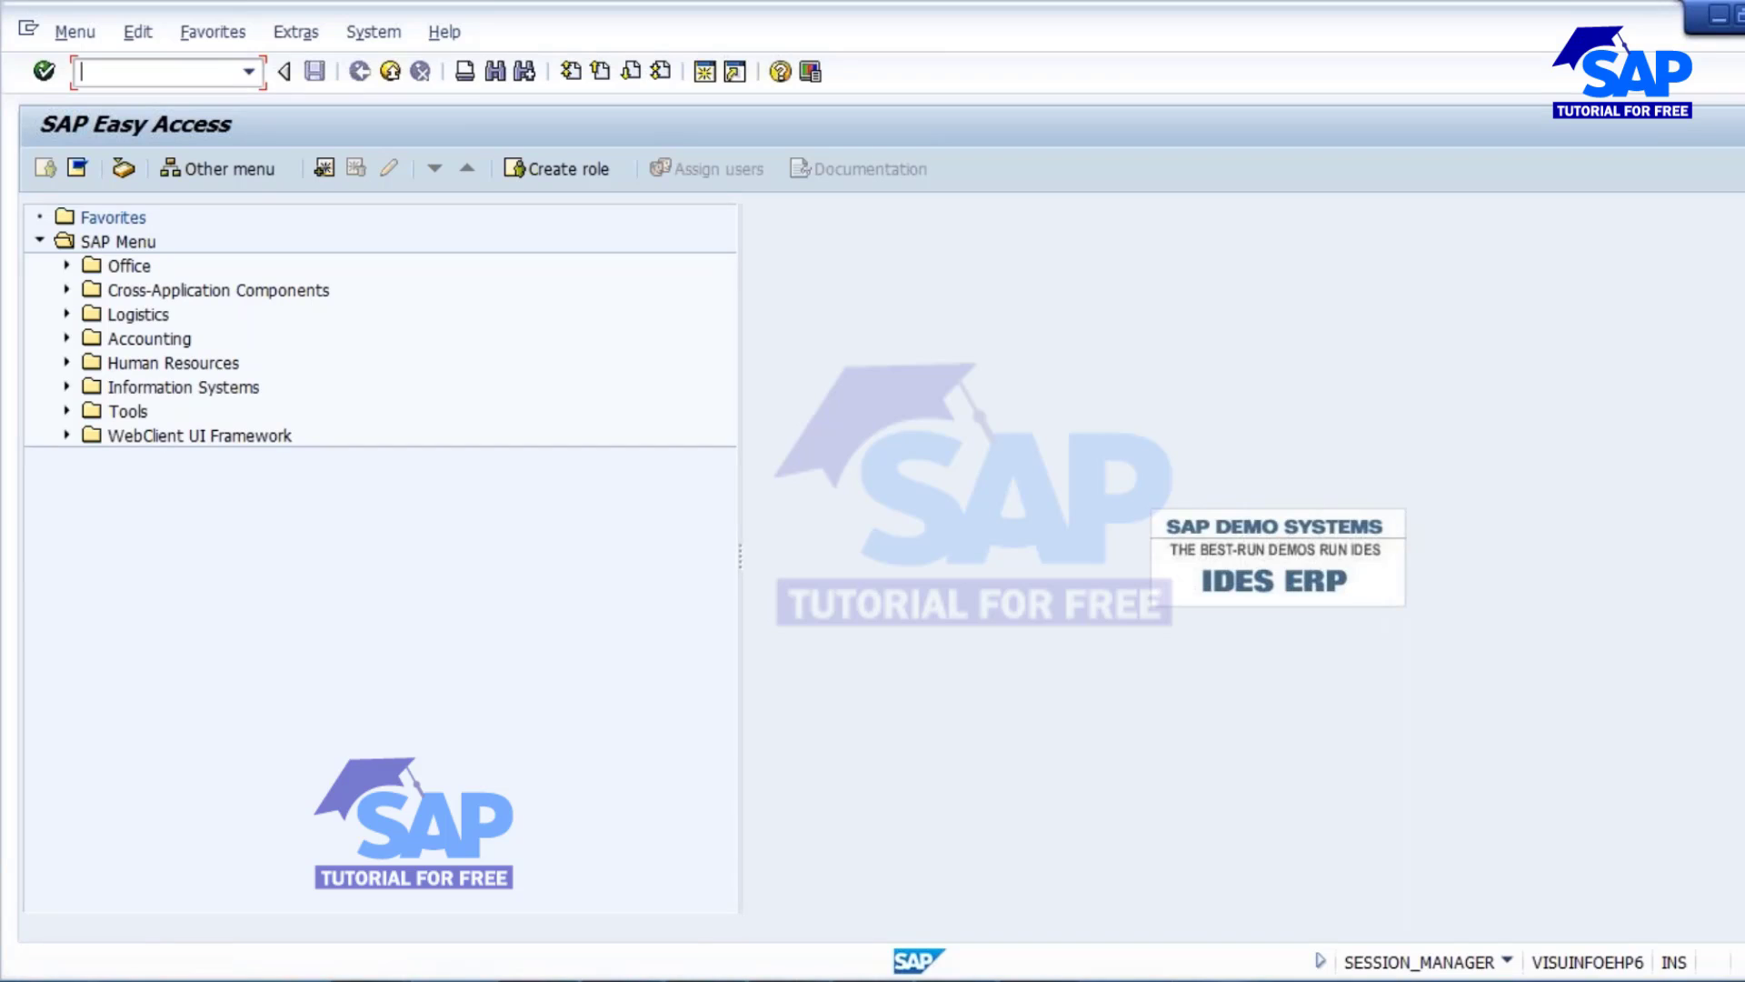
# Step: Start transaction MM60 and set the plant for the materials list to 1000
pyautogui.write('mm60')
pyautogui.press('Return')
pyautogui.click(359, 276)
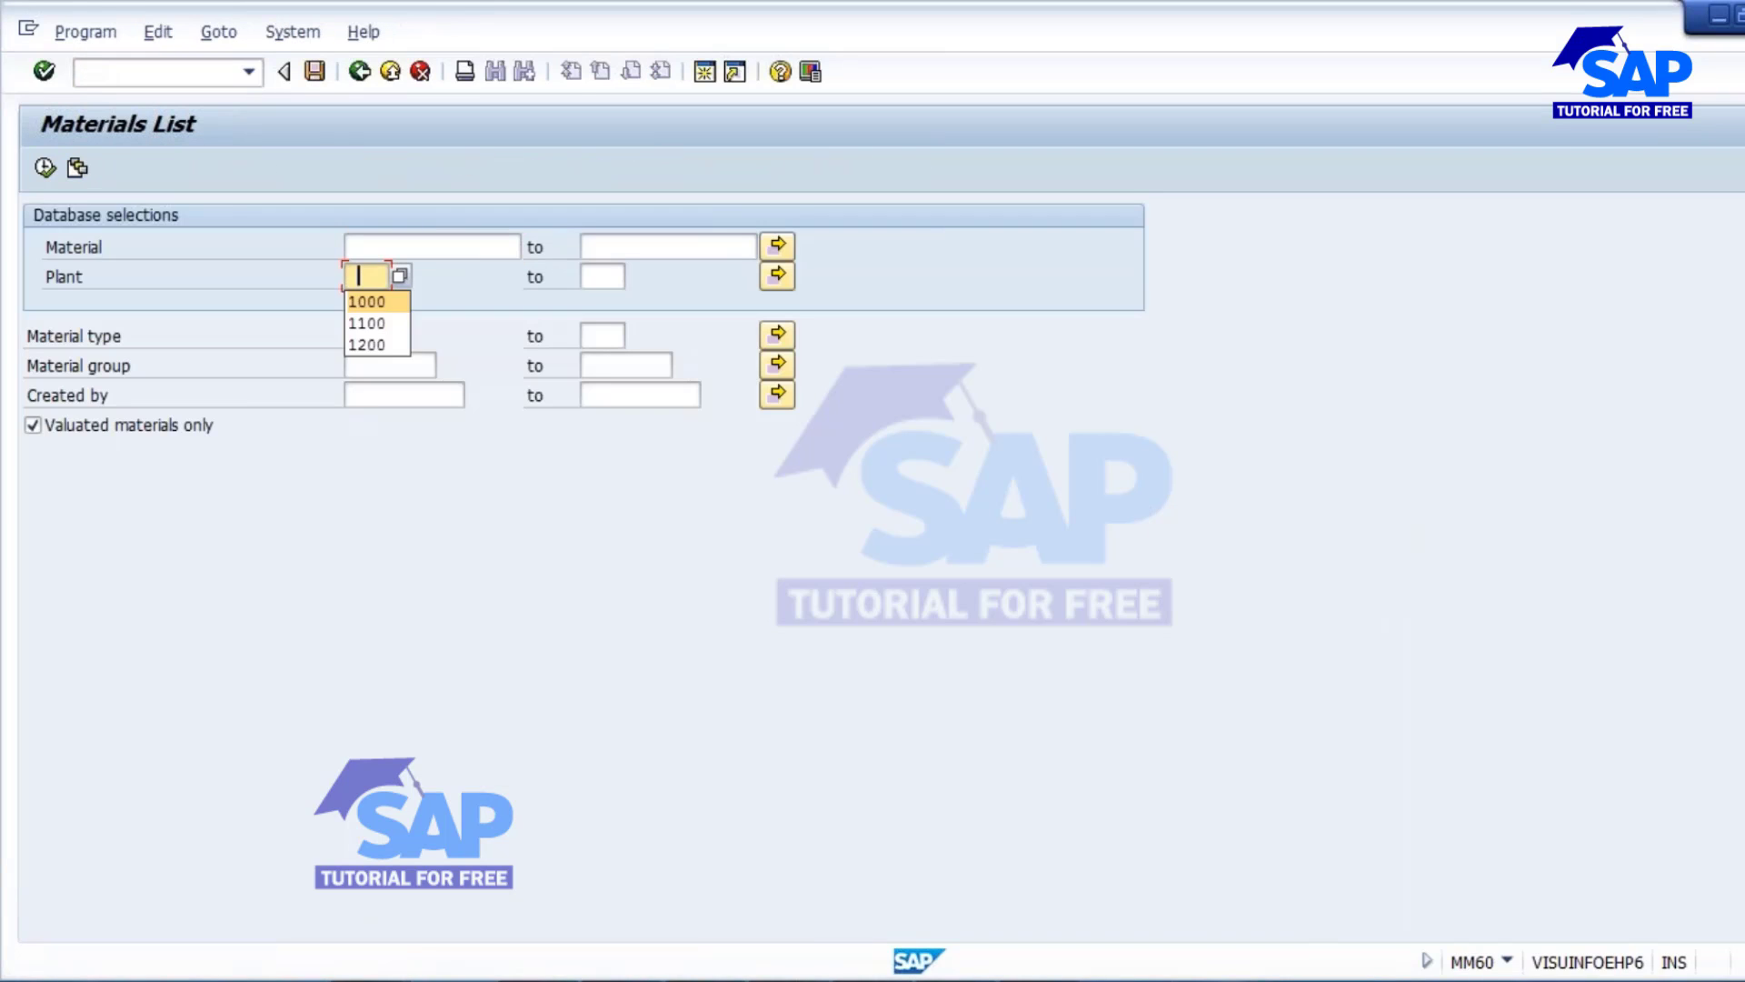
pyautogui.click(374, 301)
# Step: Set the material type selection to FERT
pyautogui.click(359, 335)
pyautogui.click(371, 361)
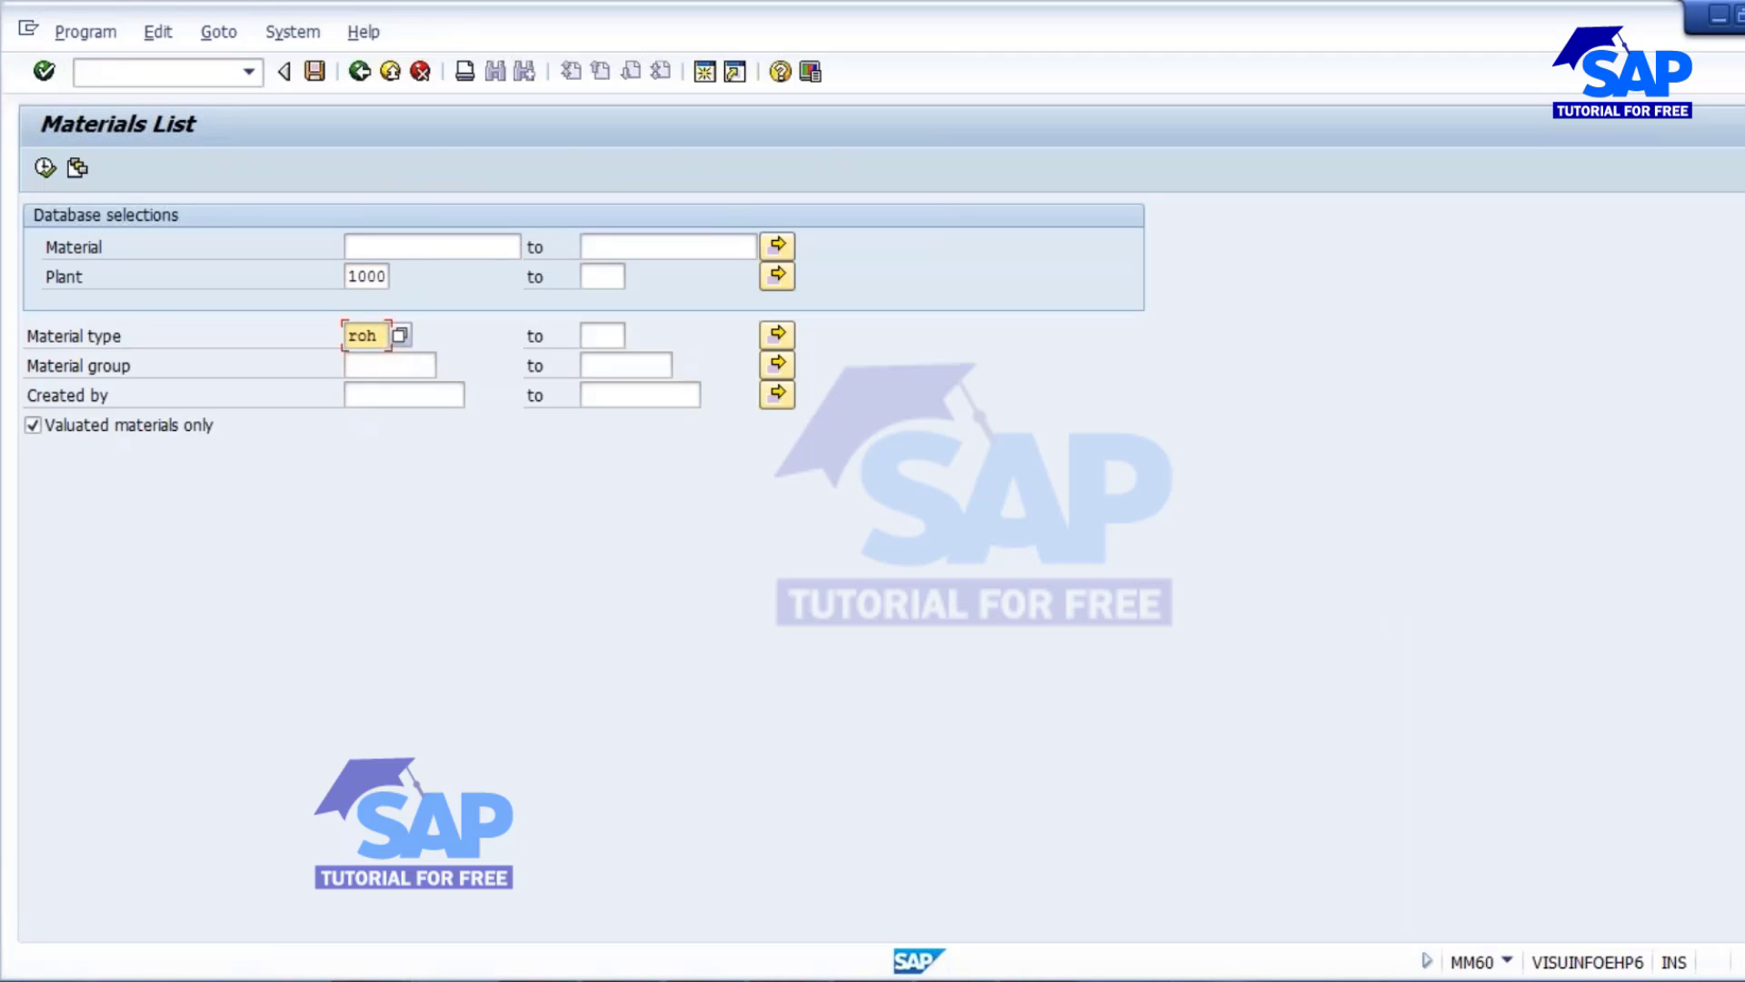
pyautogui.press('BackSpace')
pyautogui.press('BackSpace')
pyautogui.press('BackSpace')
pyautogui.click(373, 383)
# Step: Restrict the selection to the creator's user name and execute the materials list
pyautogui.click(374, 392)
pyautogui.click(380, 420)
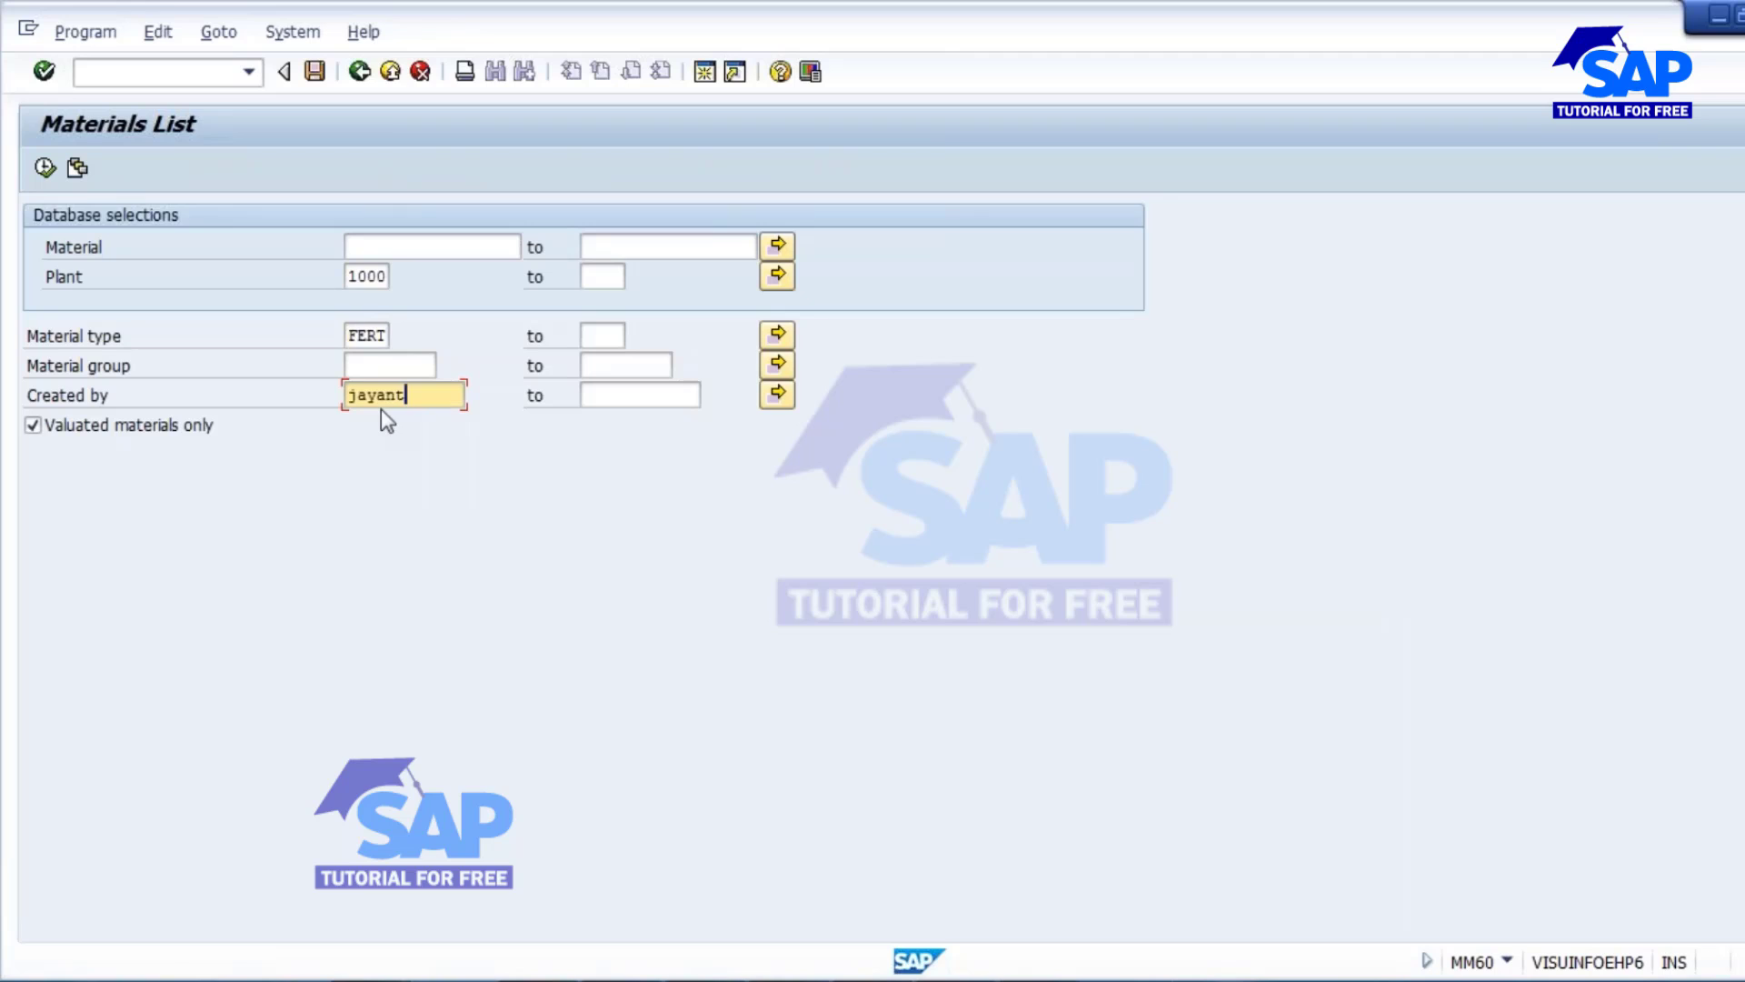
pyautogui.click(44, 167)
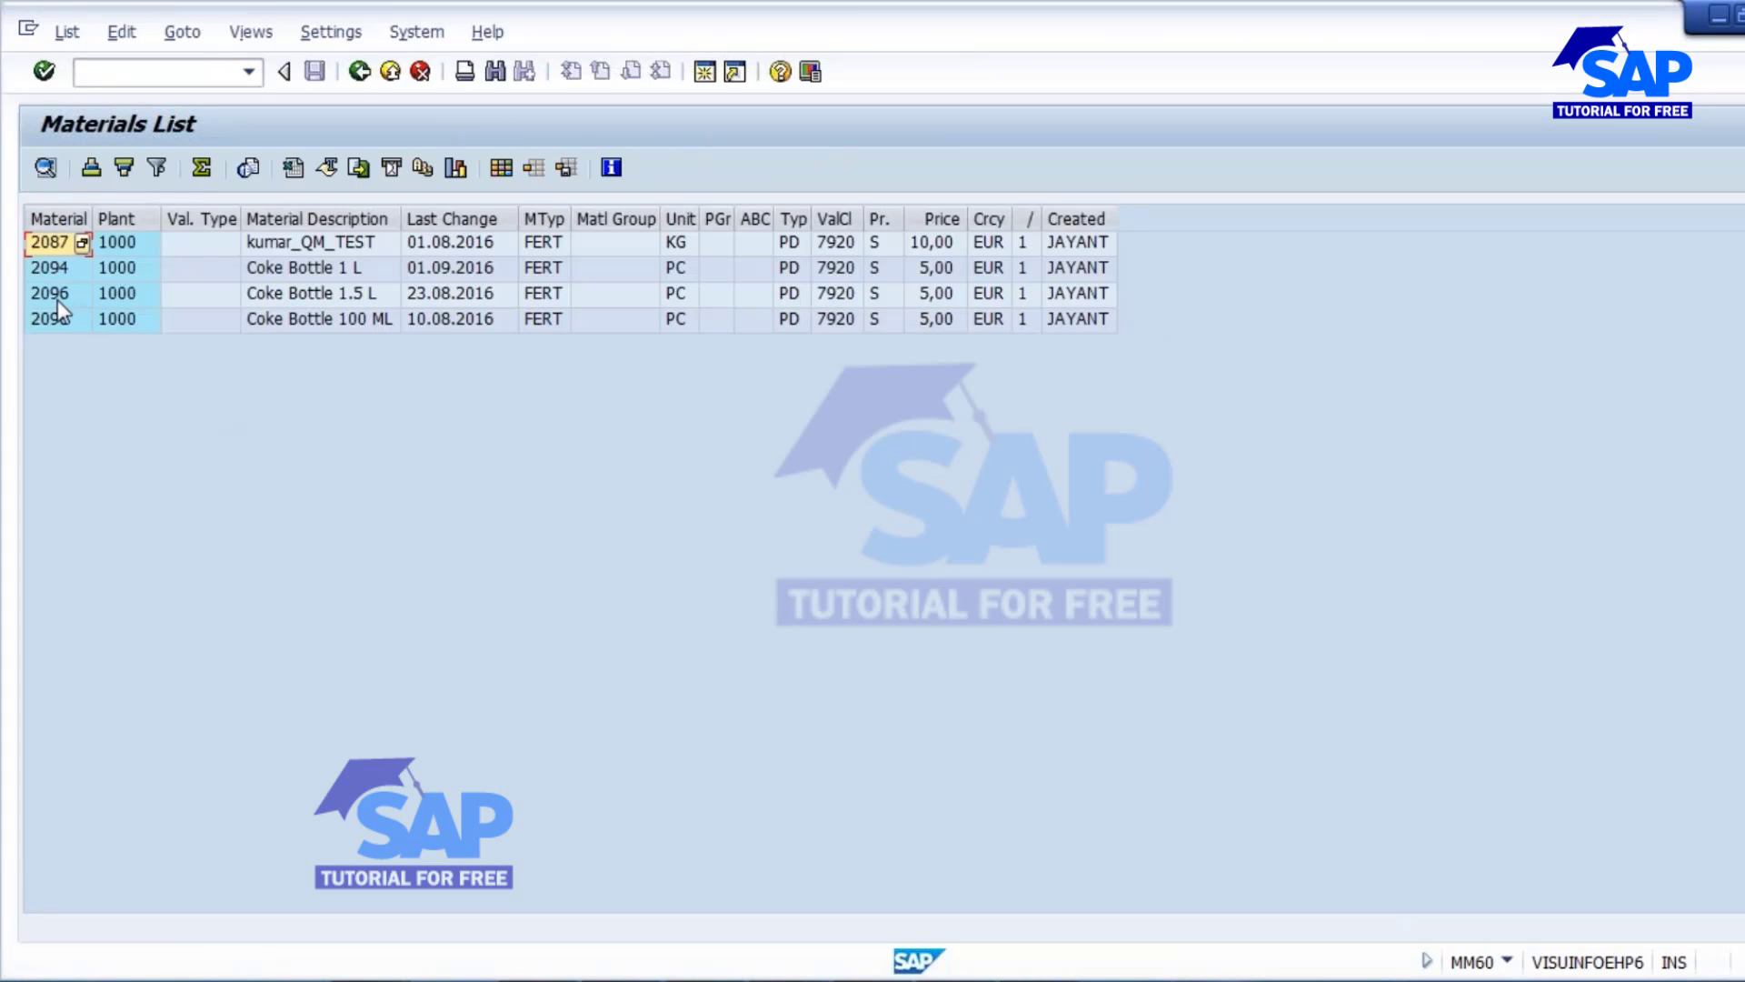
# Step: Pick out the Coke Bottle 1 L material in the list and start transaction MD04 in a new session
pyautogui.click(53, 269)
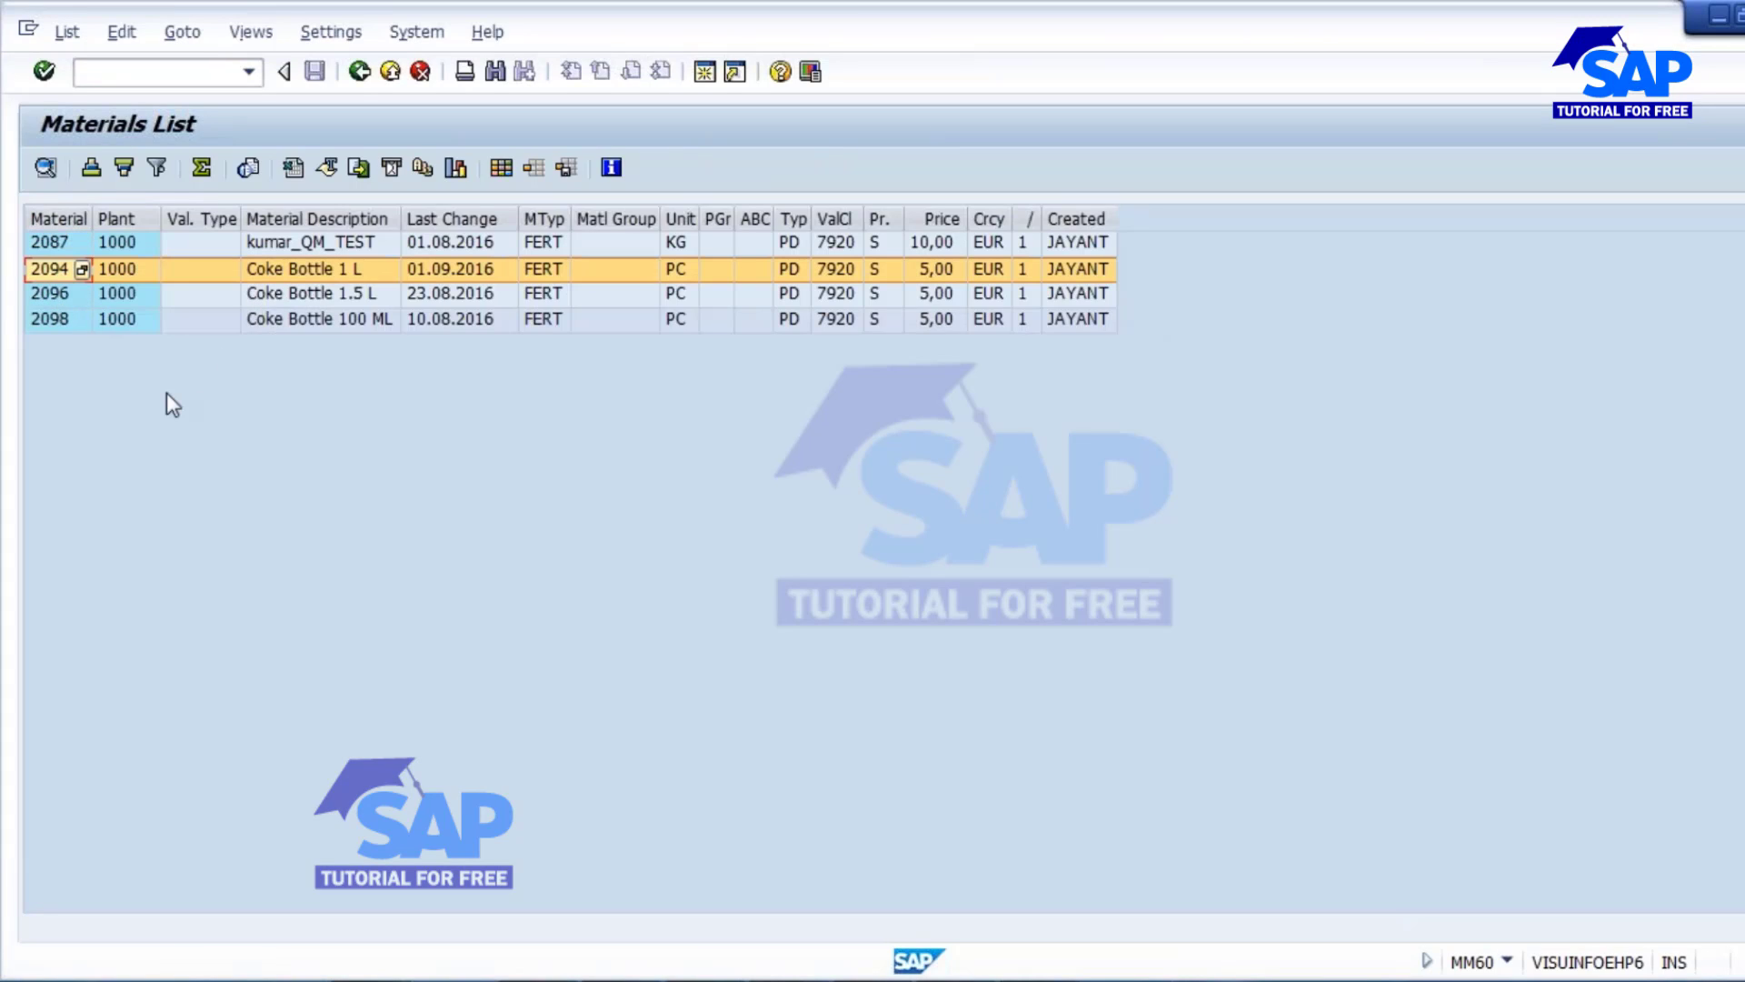
pyautogui.click(41, 286)
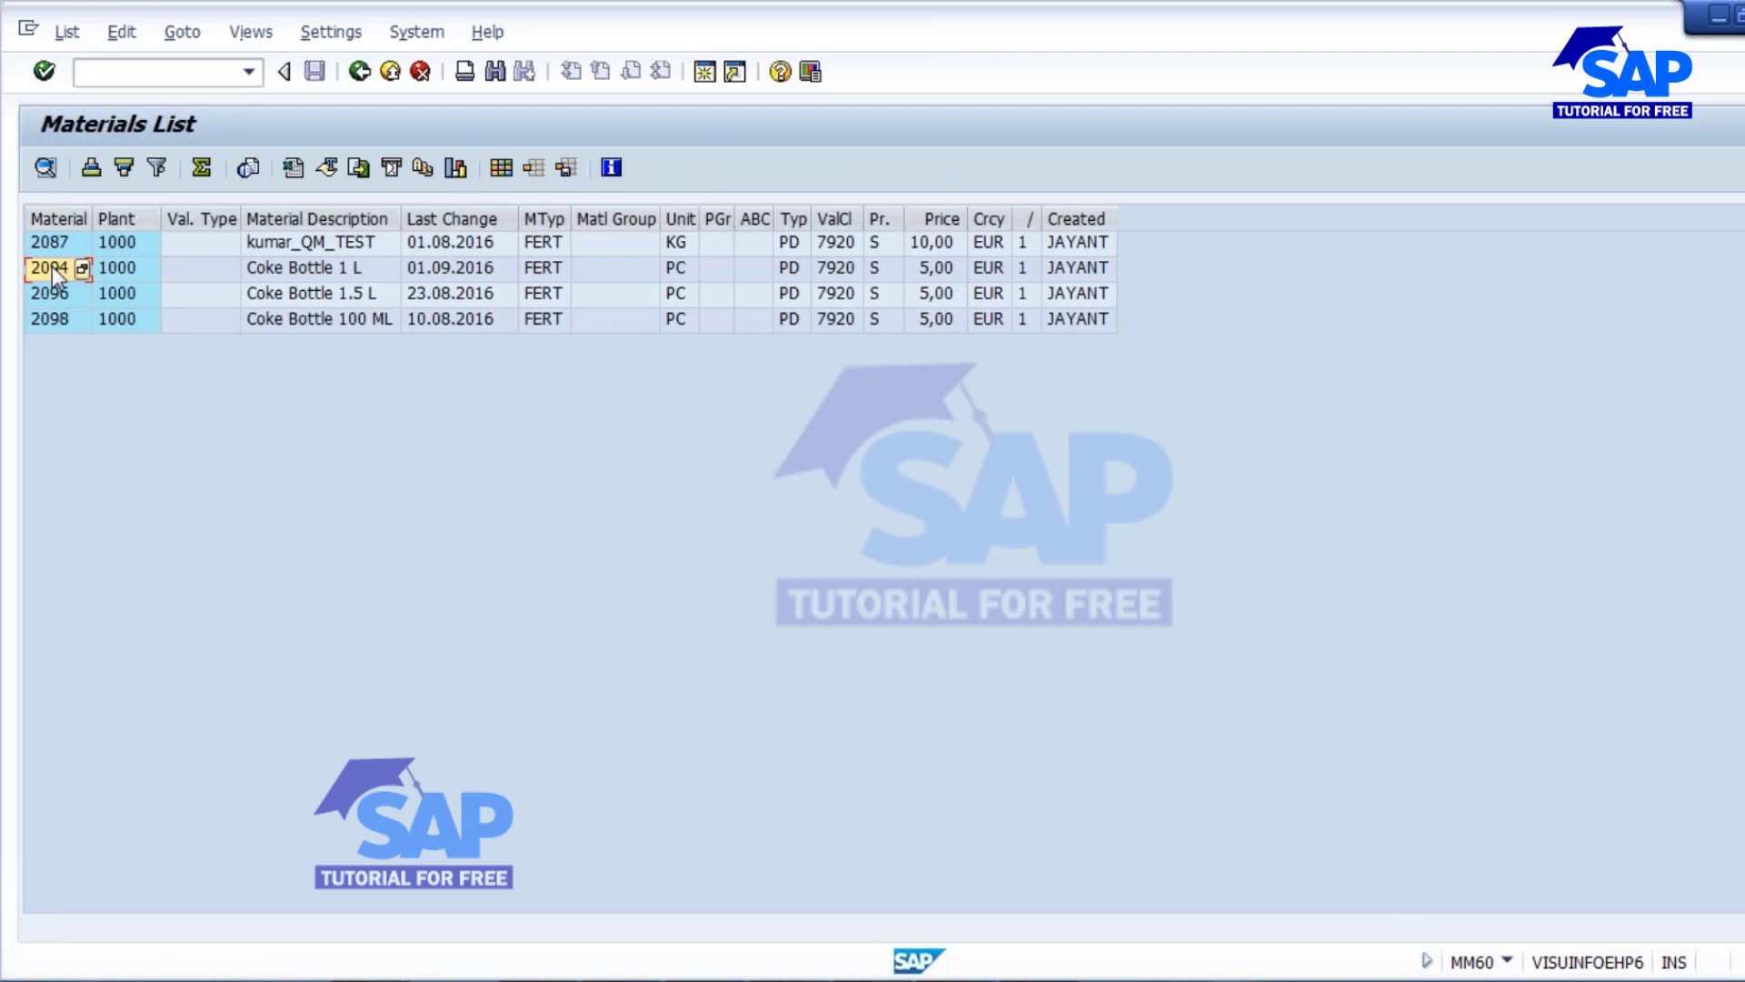
pyautogui.click(705, 75)
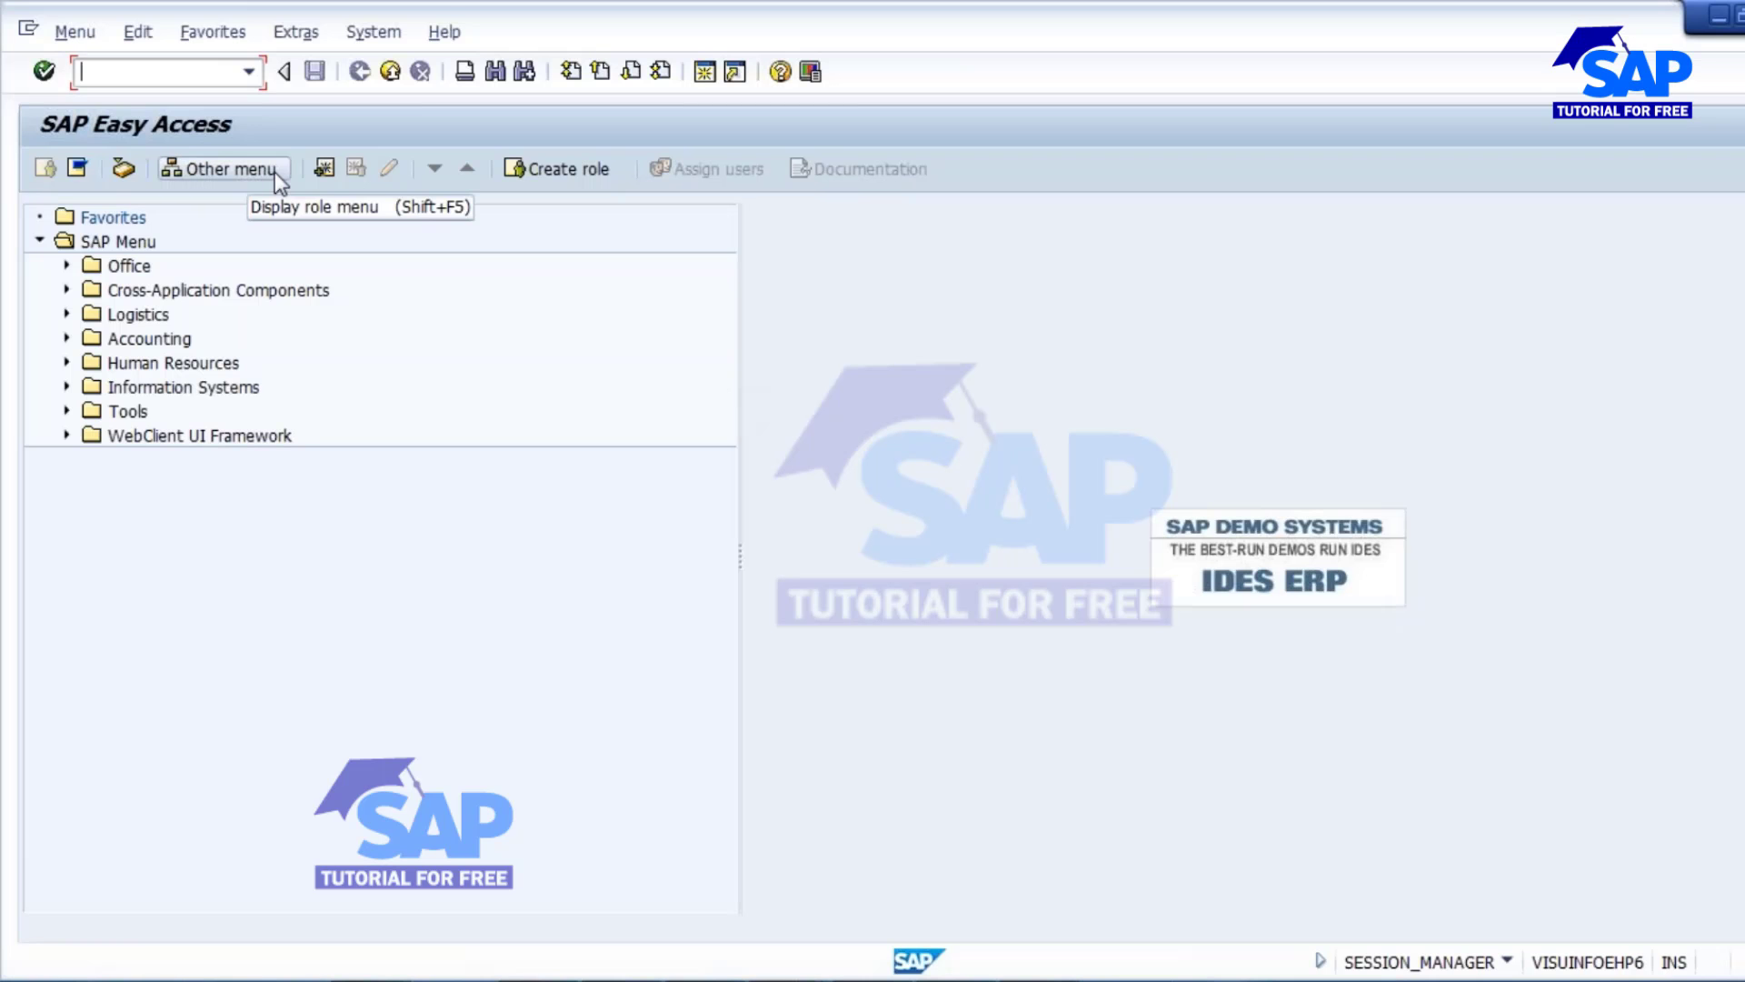
pyautogui.write('d04')
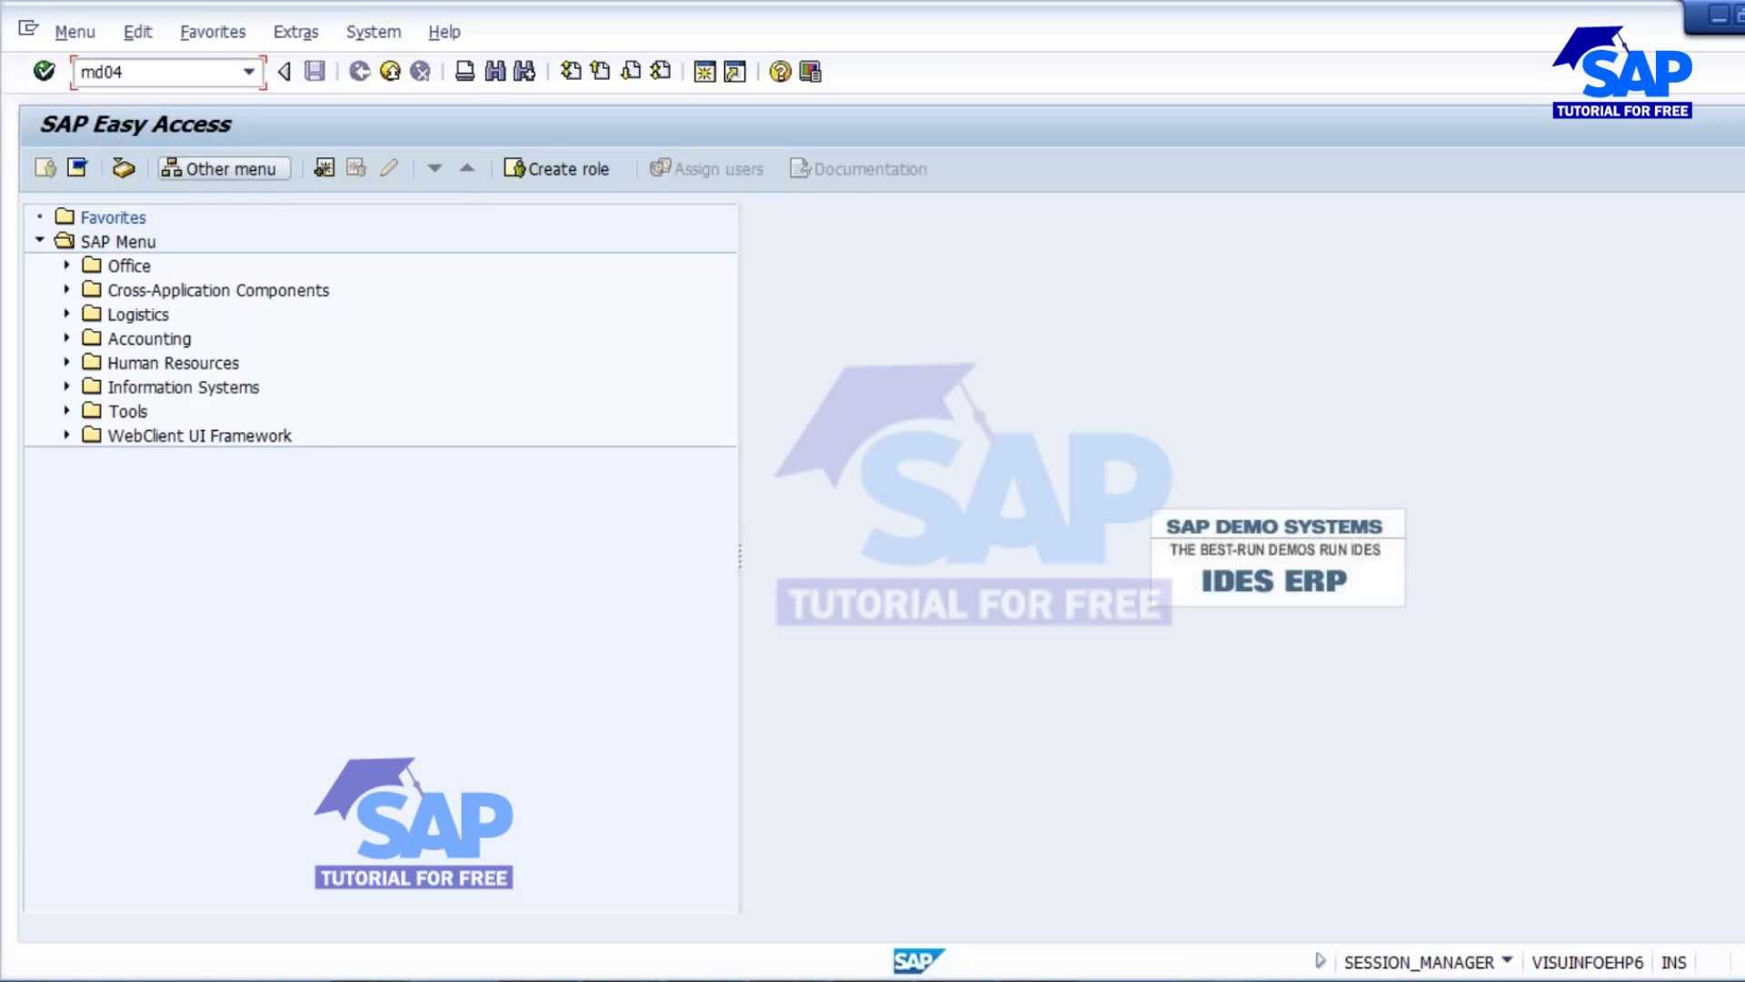
pyautogui.press('Return')
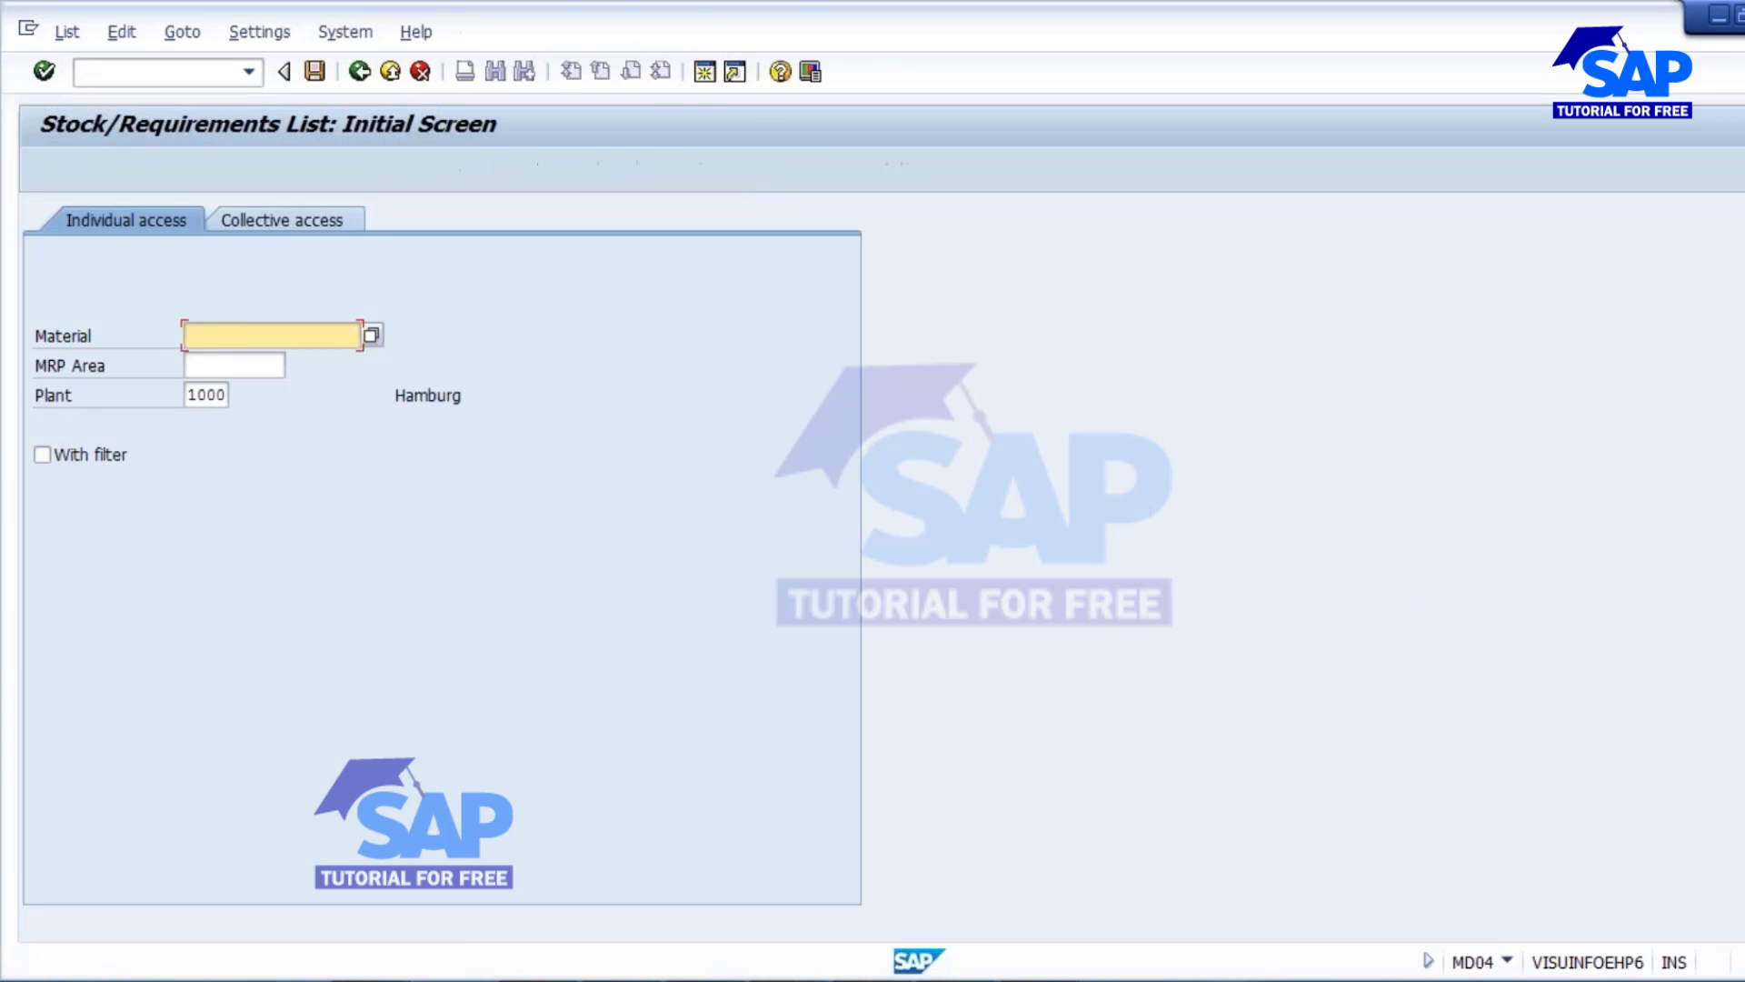
# Step: Display the stock/requirements list for material 2094 in plant 1000
pyautogui.write('2094')
pyautogui.click(208, 394)
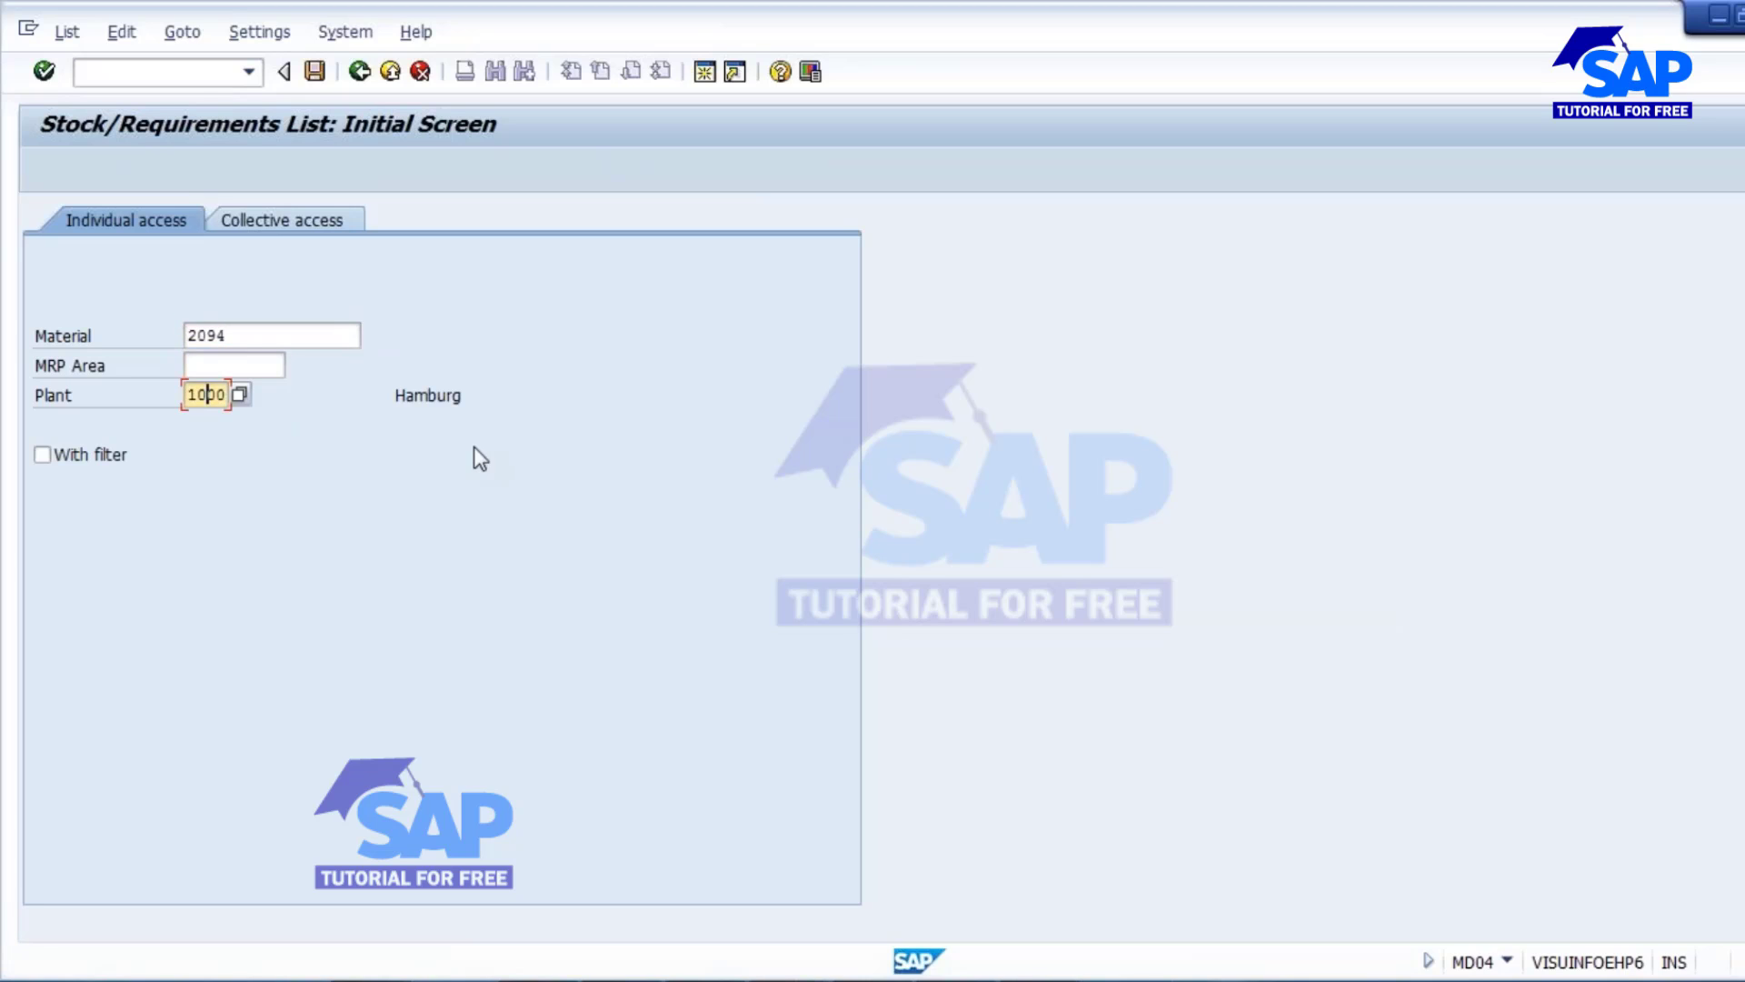
pyautogui.press('Return')
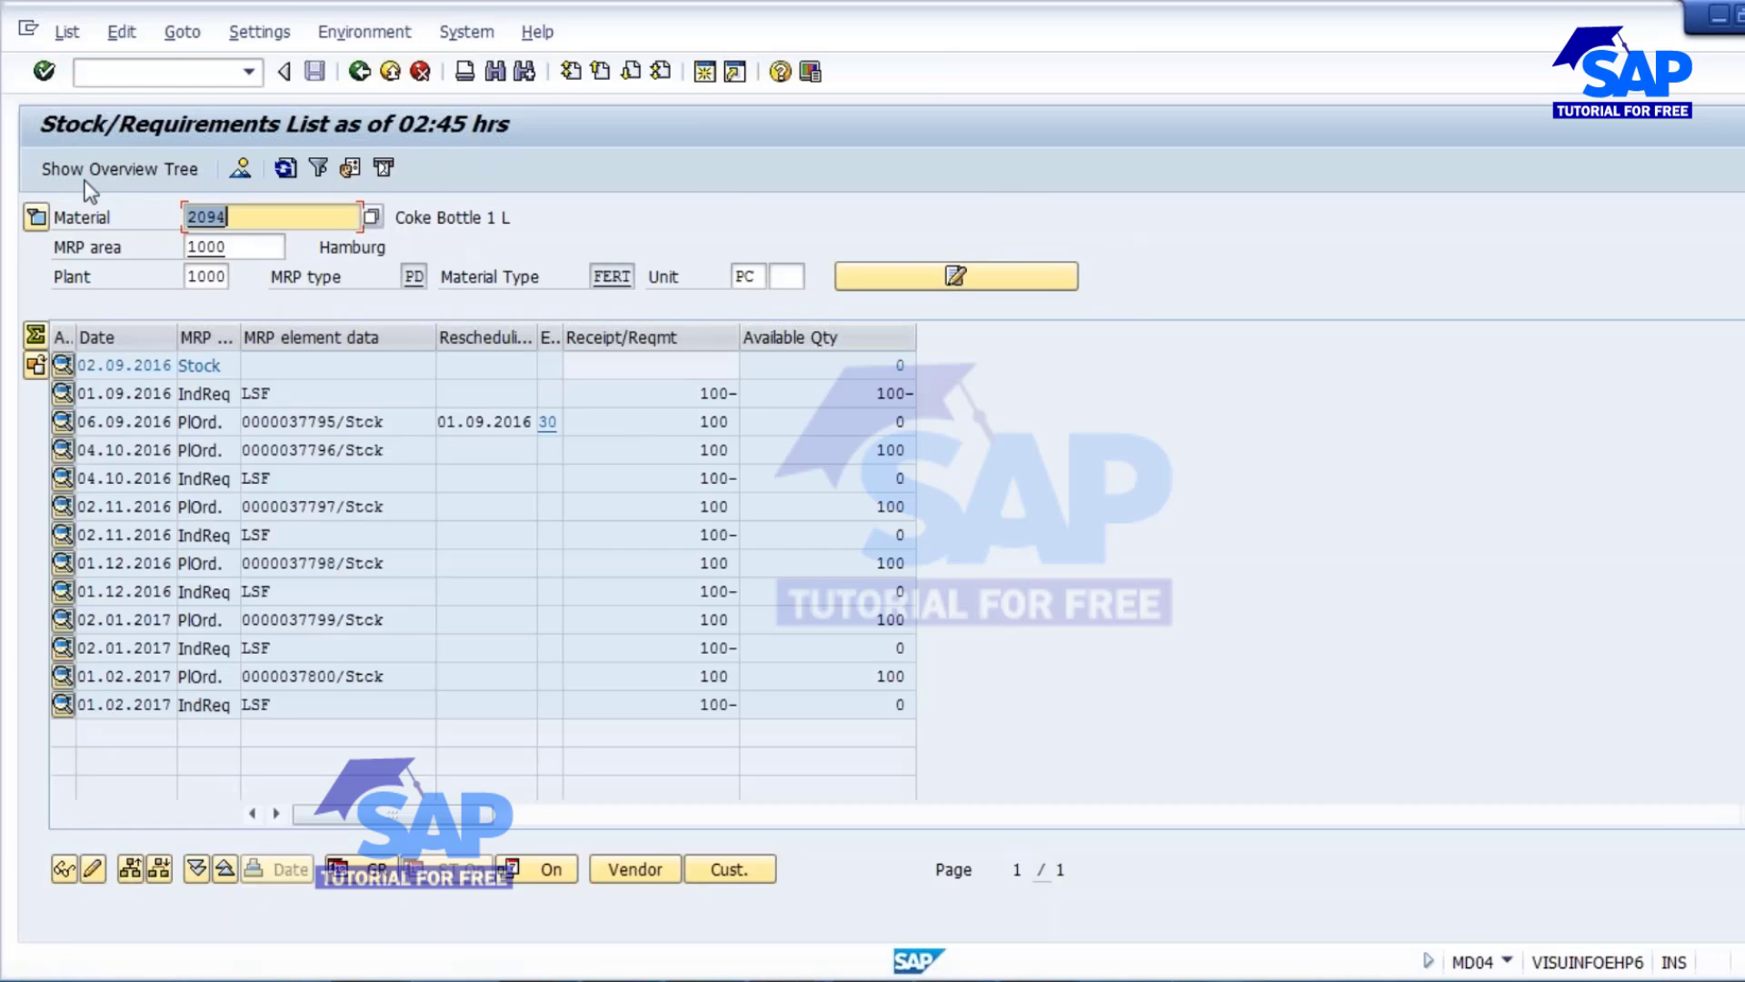
# Step: Expand the header details and examine the MRP controller, MRP group, availability check and procurement type in the material data overview
pyautogui.click(36, 221)
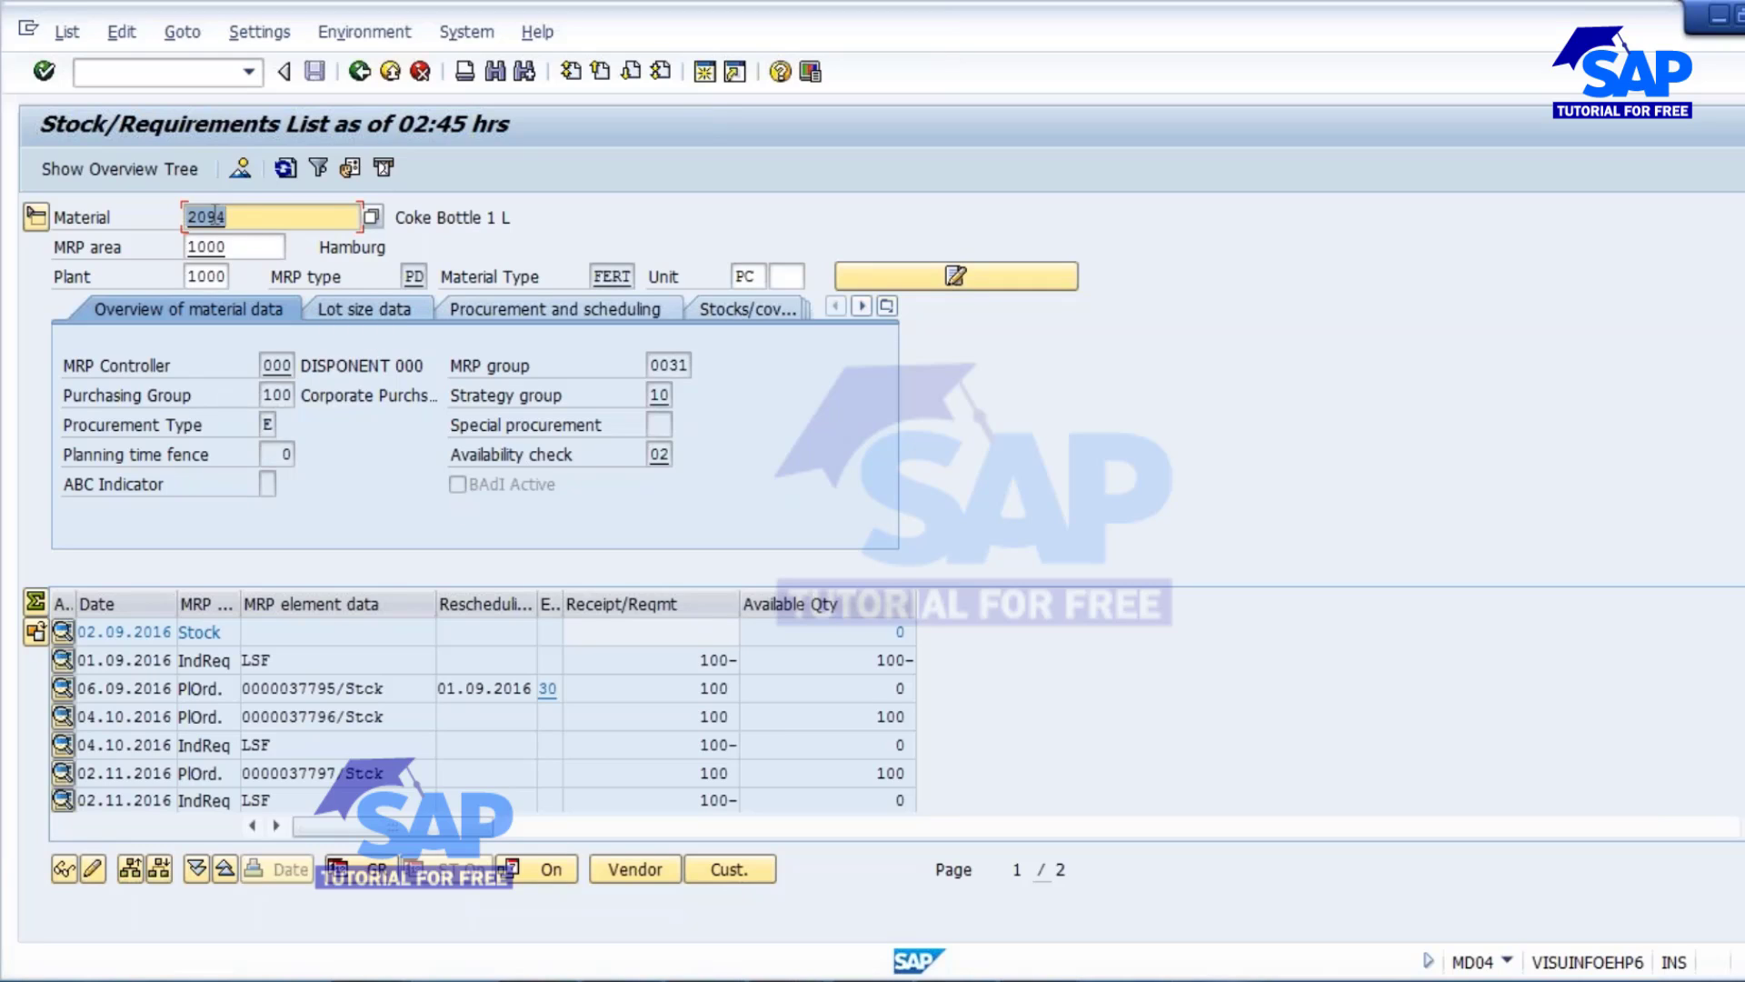
pyautogui.moveTo(236, 217); pyautogui.dragTo(129, 216)
pyautogui.click(270, 364)
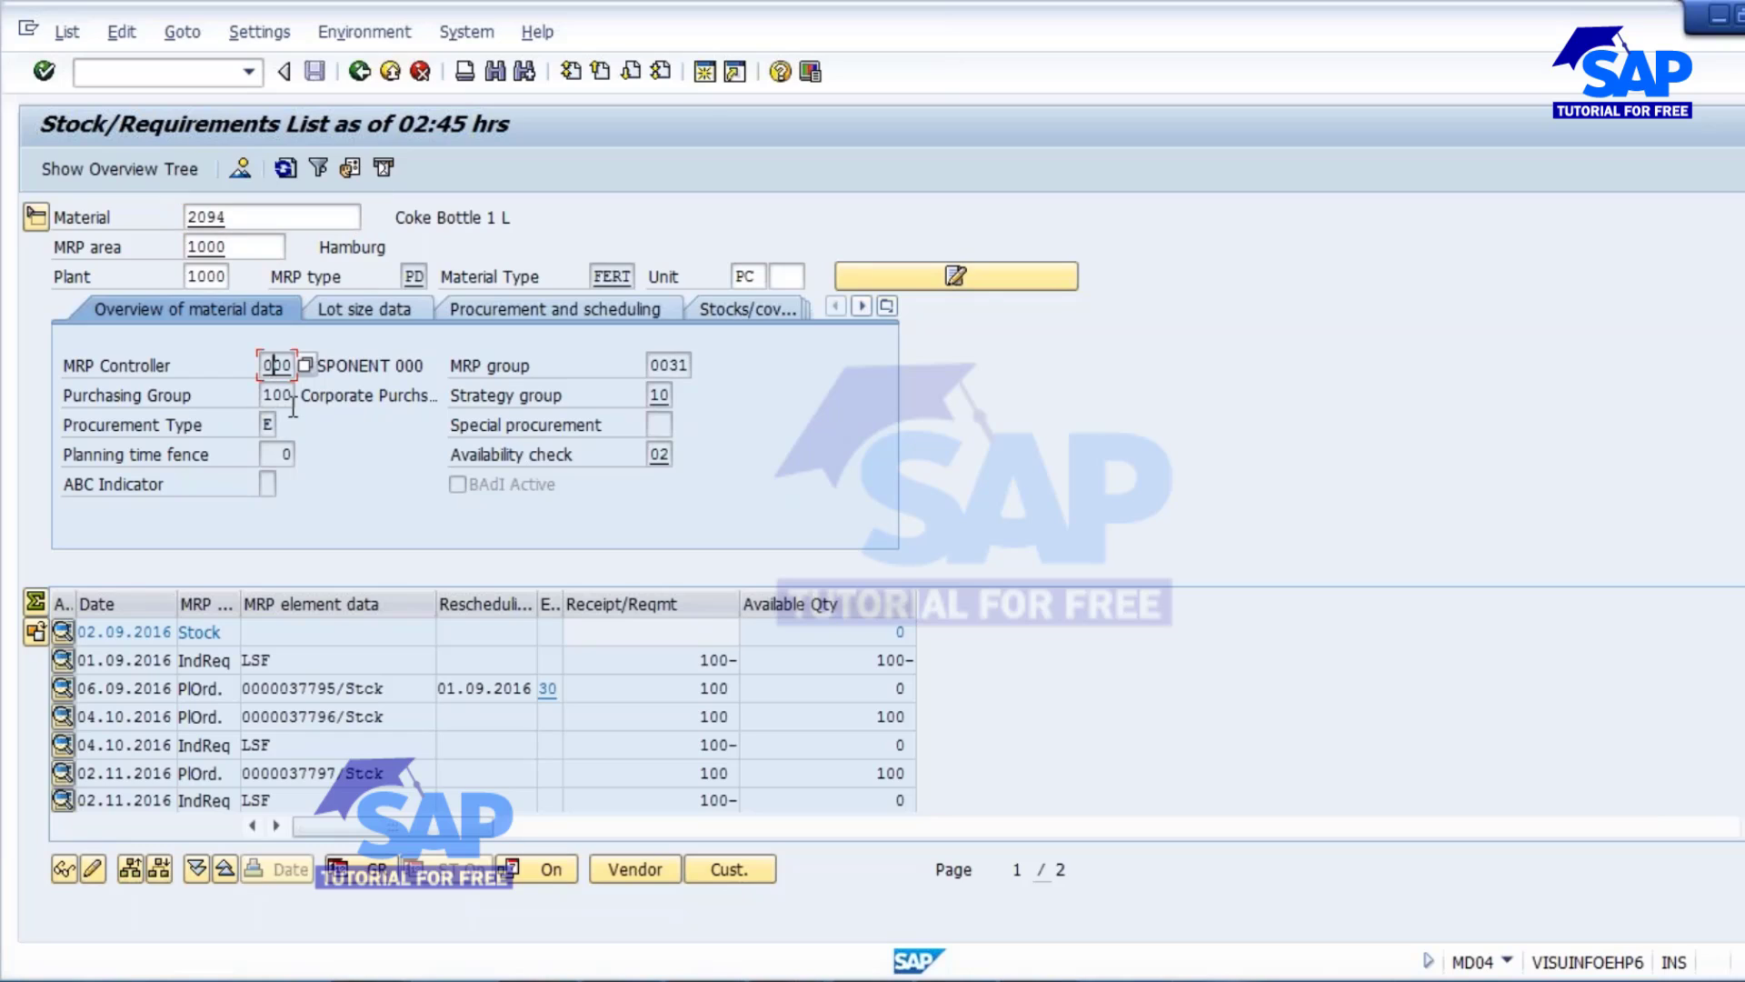
pyautogui.click(666, 365)
pyautogui.click(661, 456)
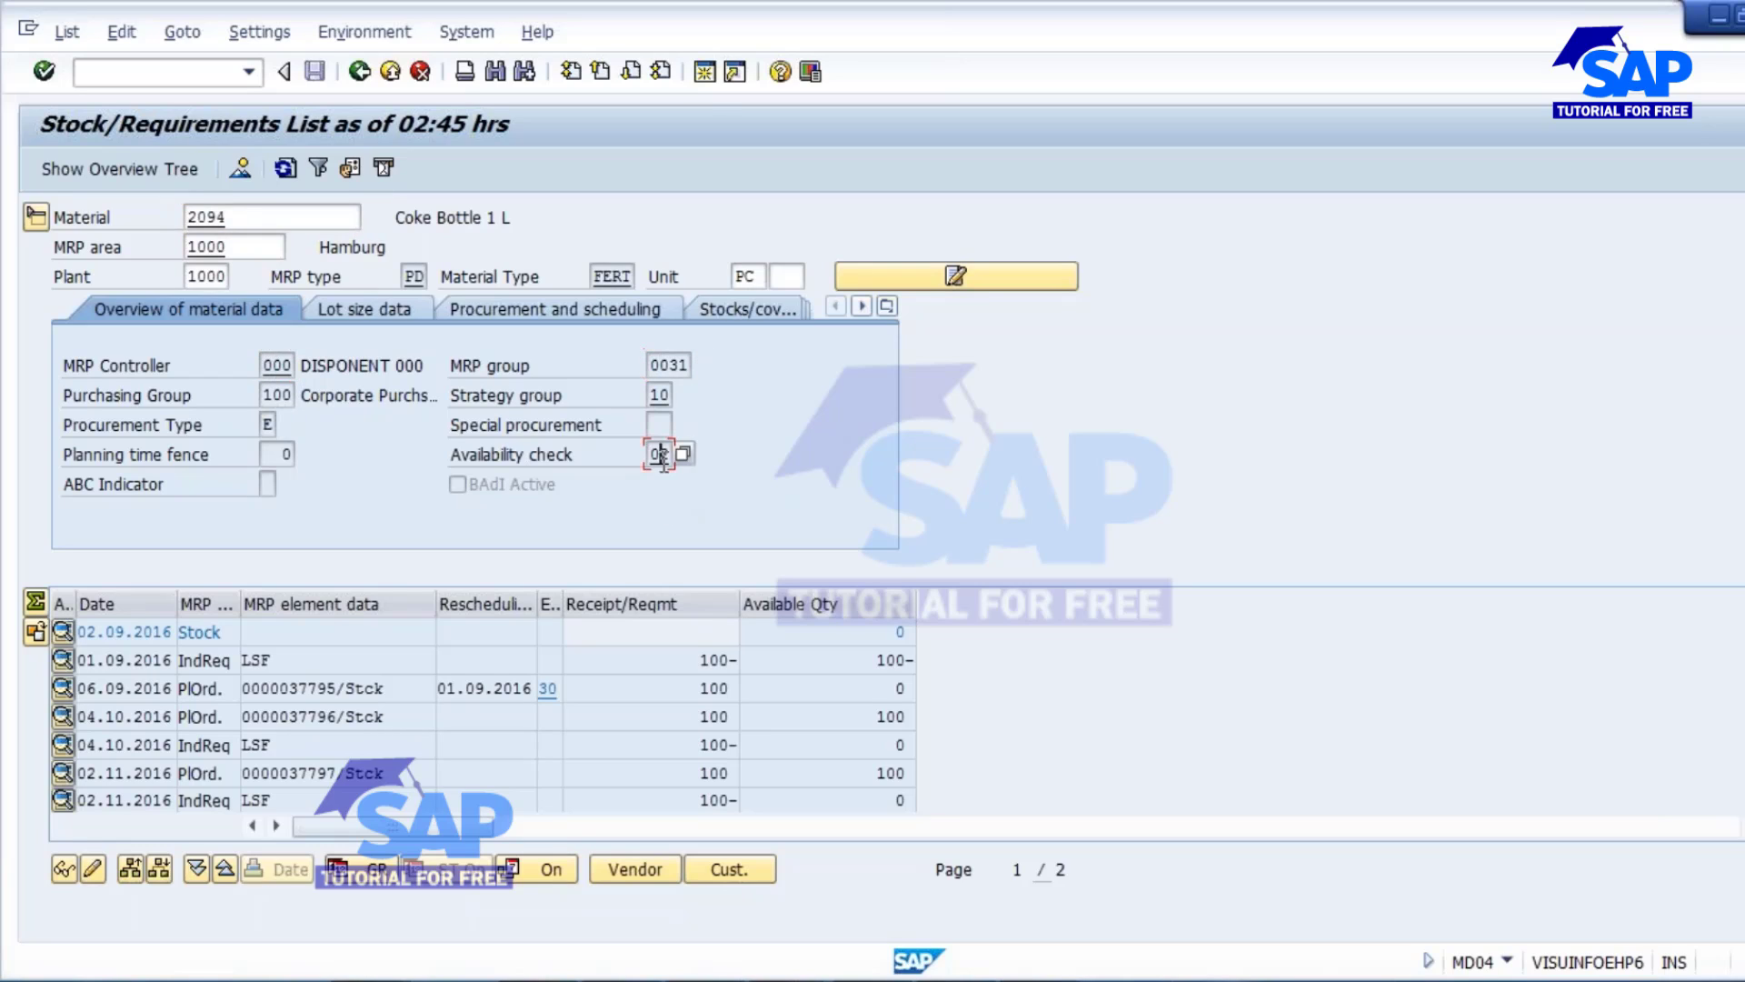
pyautogui.click(268, 424)
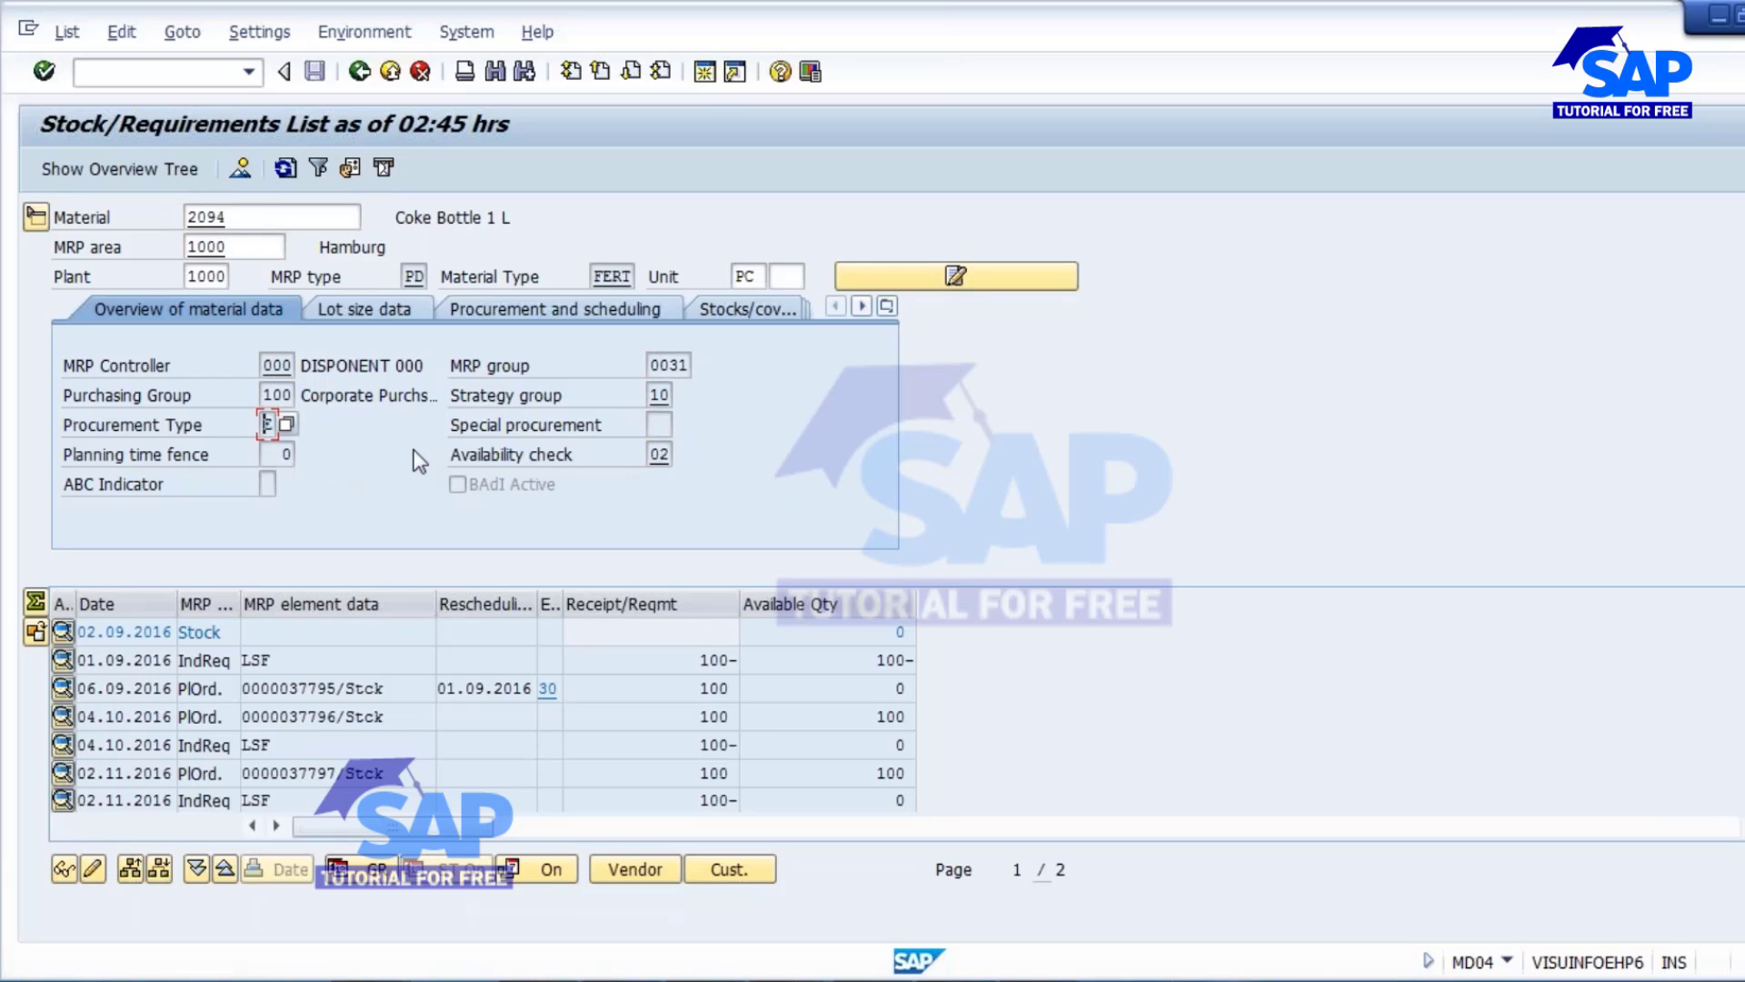
# Step: Examine the lot size data and the procurement and scheduling details, including in-house production time, and collapse the header details
pyautogui.click(363, 310)
pyautogui.click(281, 366)
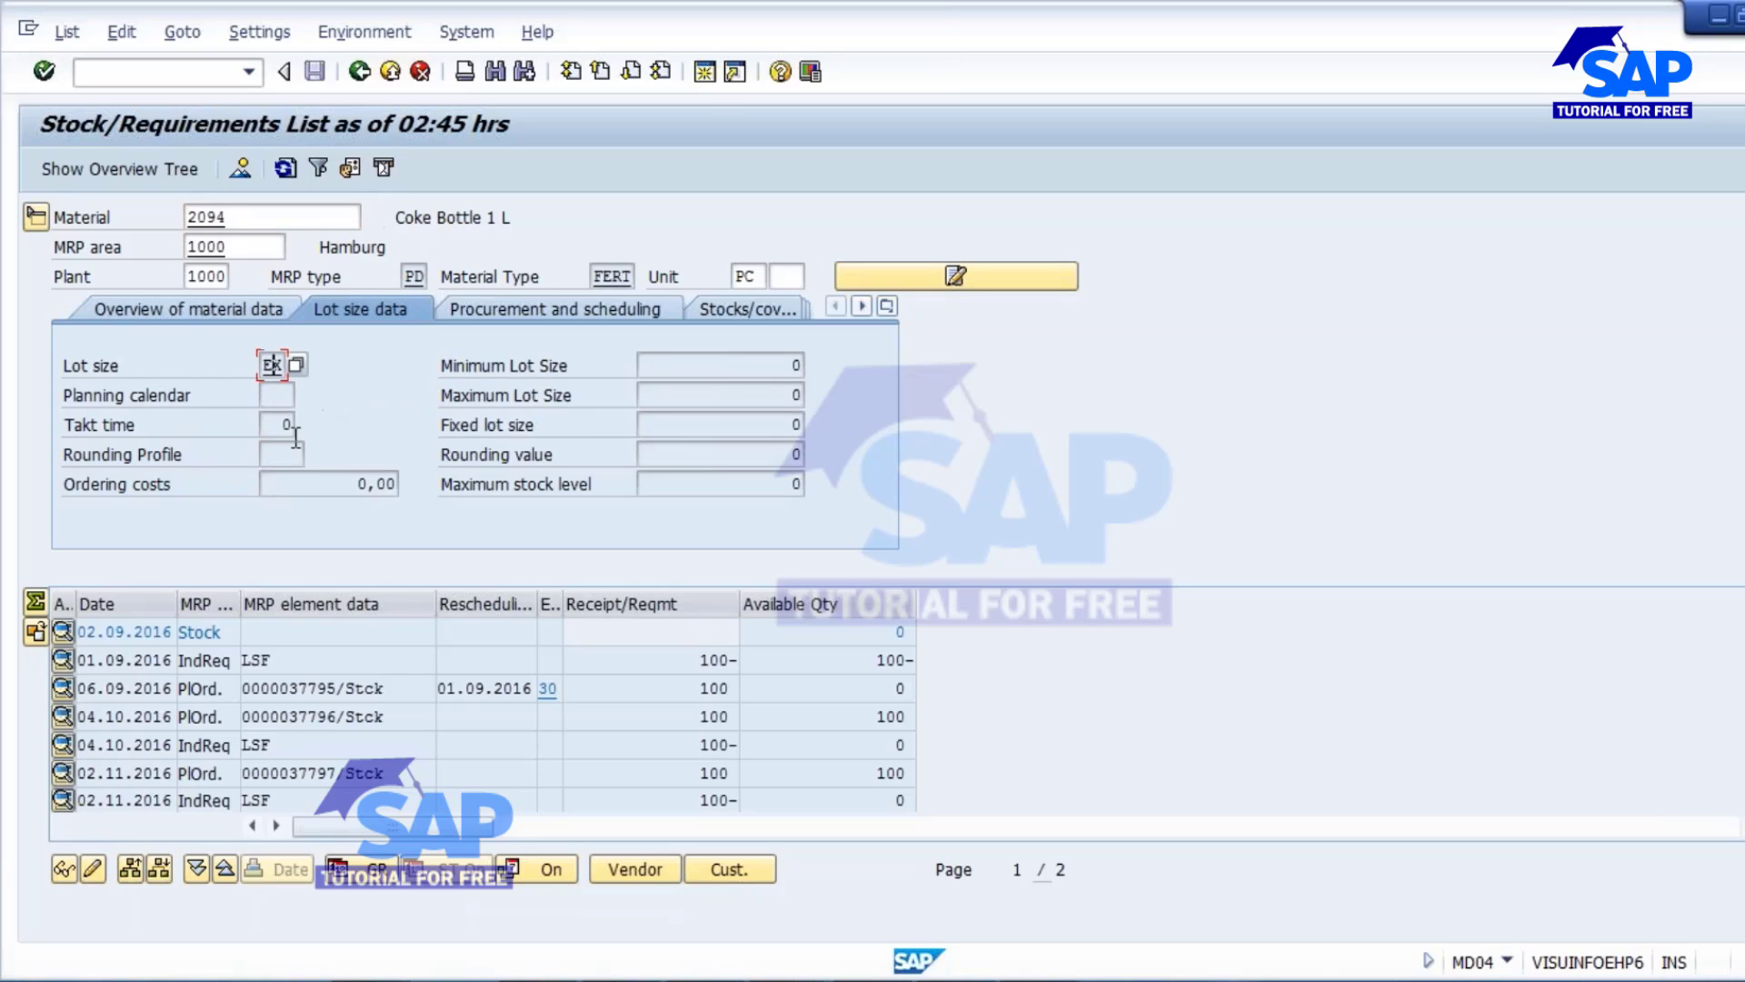
pyautogui.click(698, 393)
pyautogui.click(524, 312)
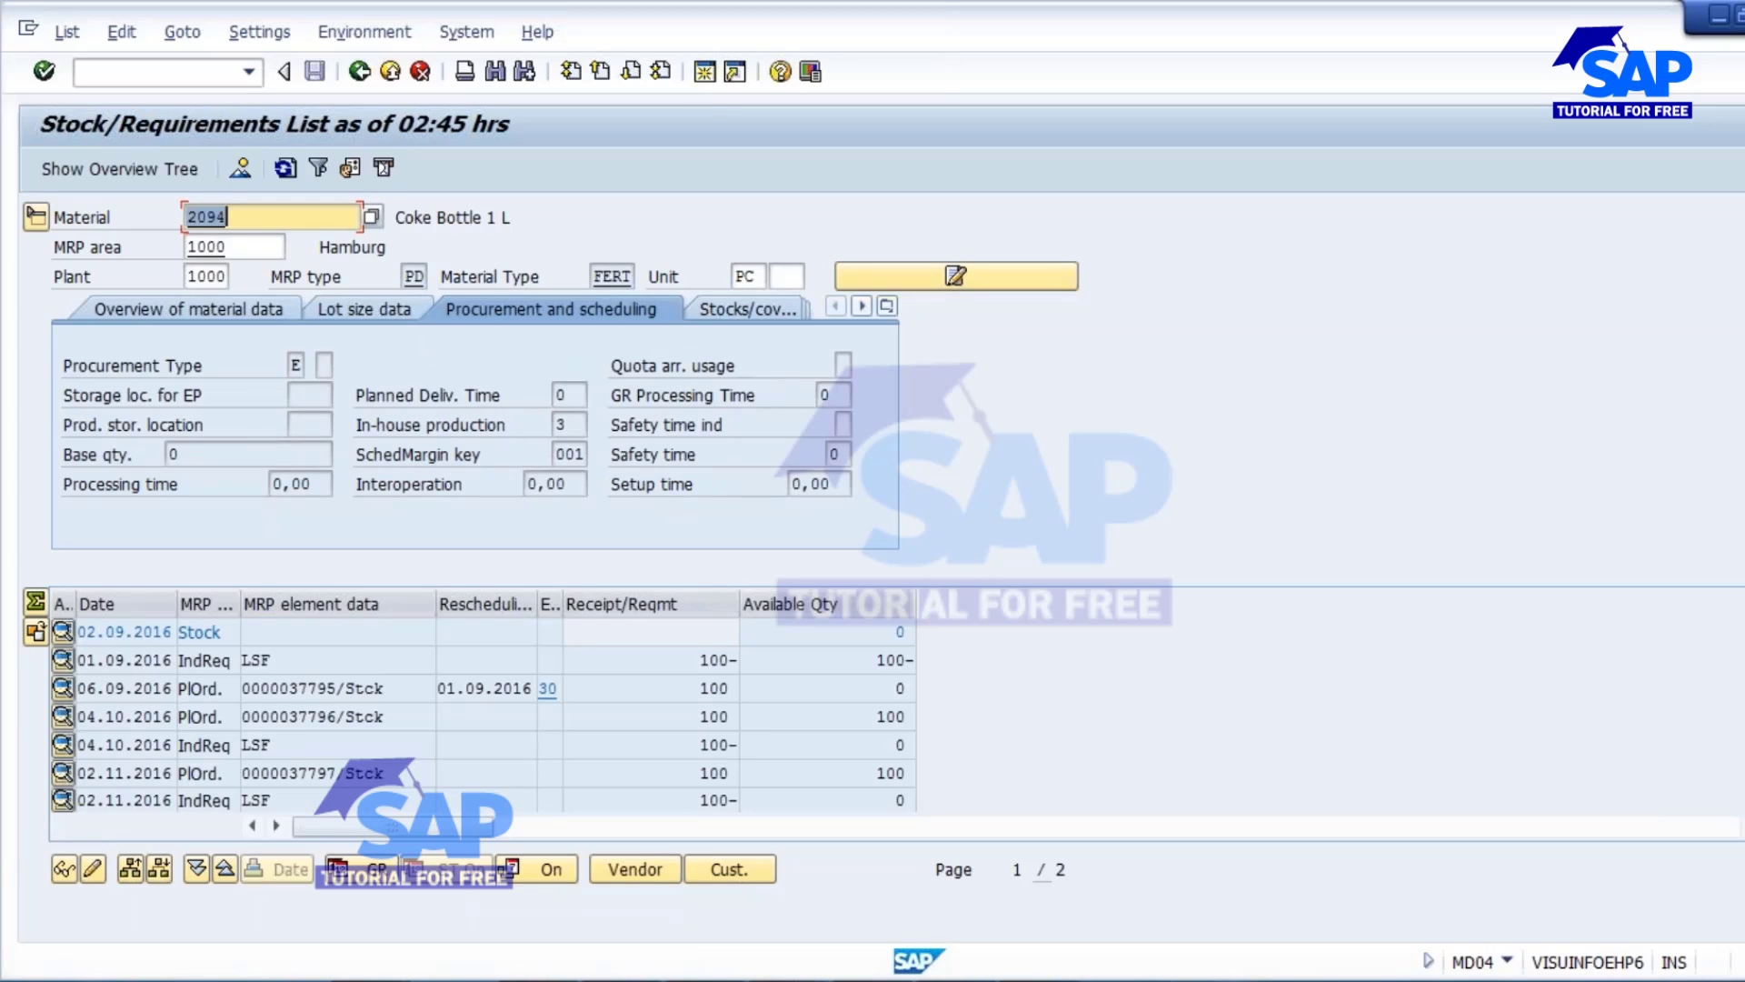
pyautogui.click(568, 425)
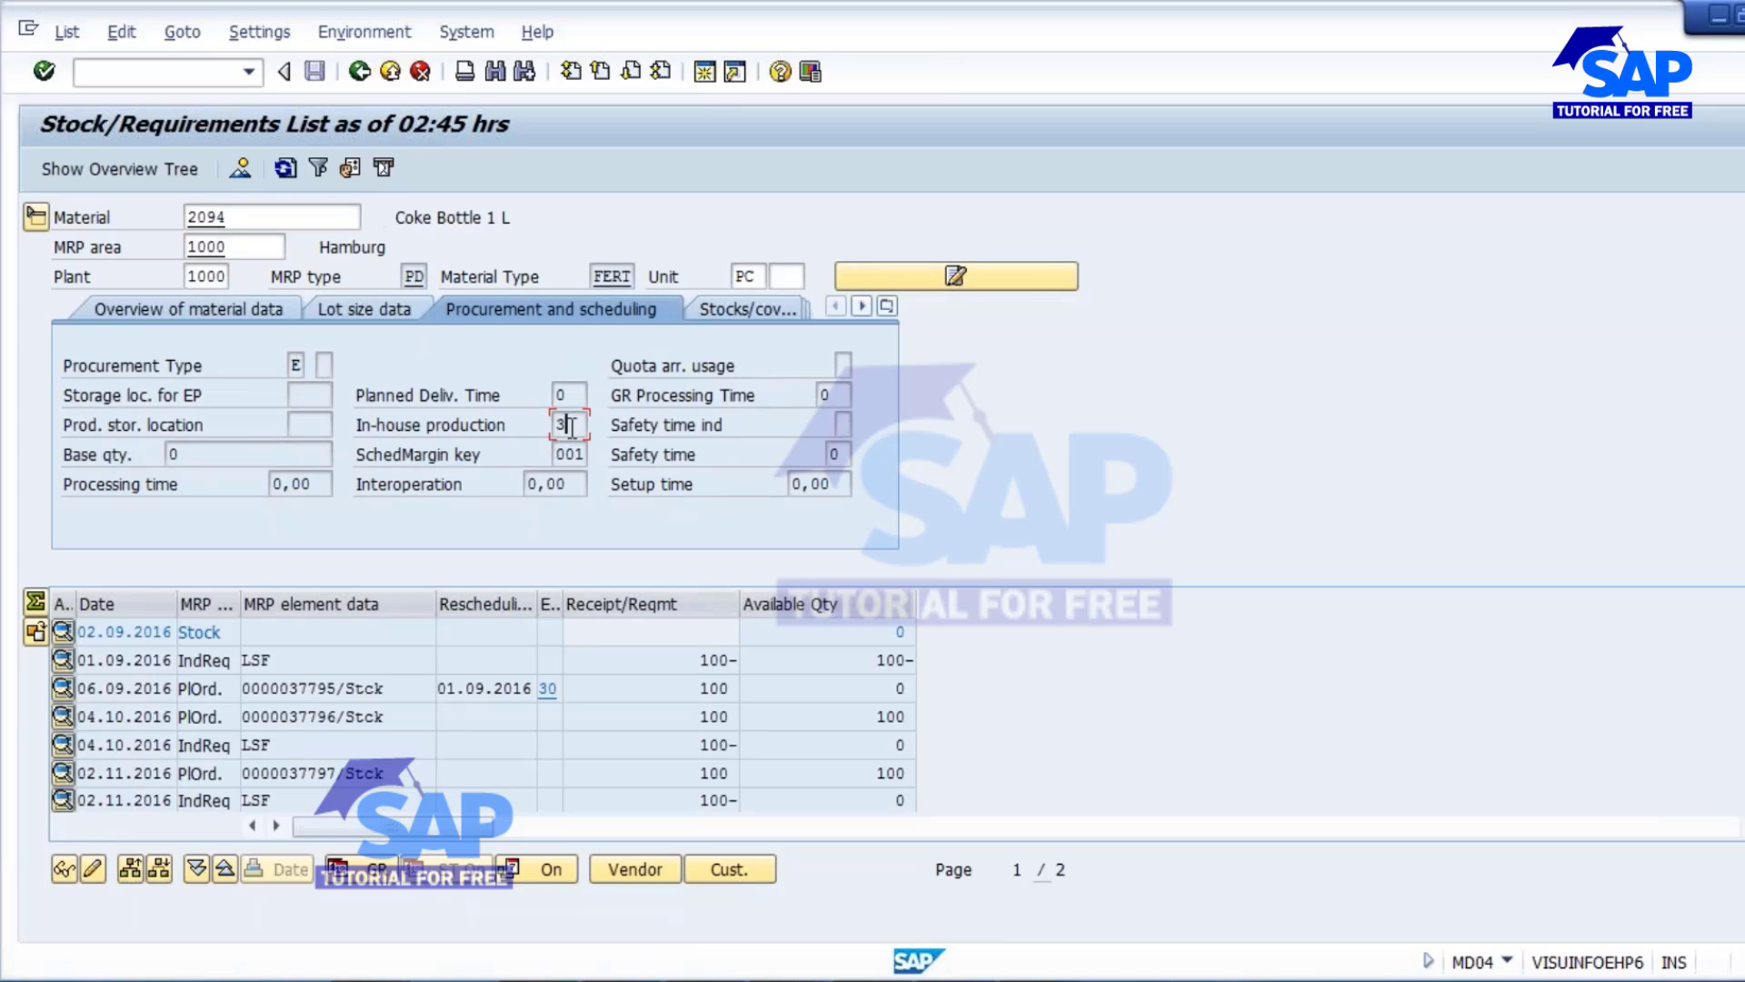
pyautogui.click(309, 421)
pyautogui.click(35, 218)
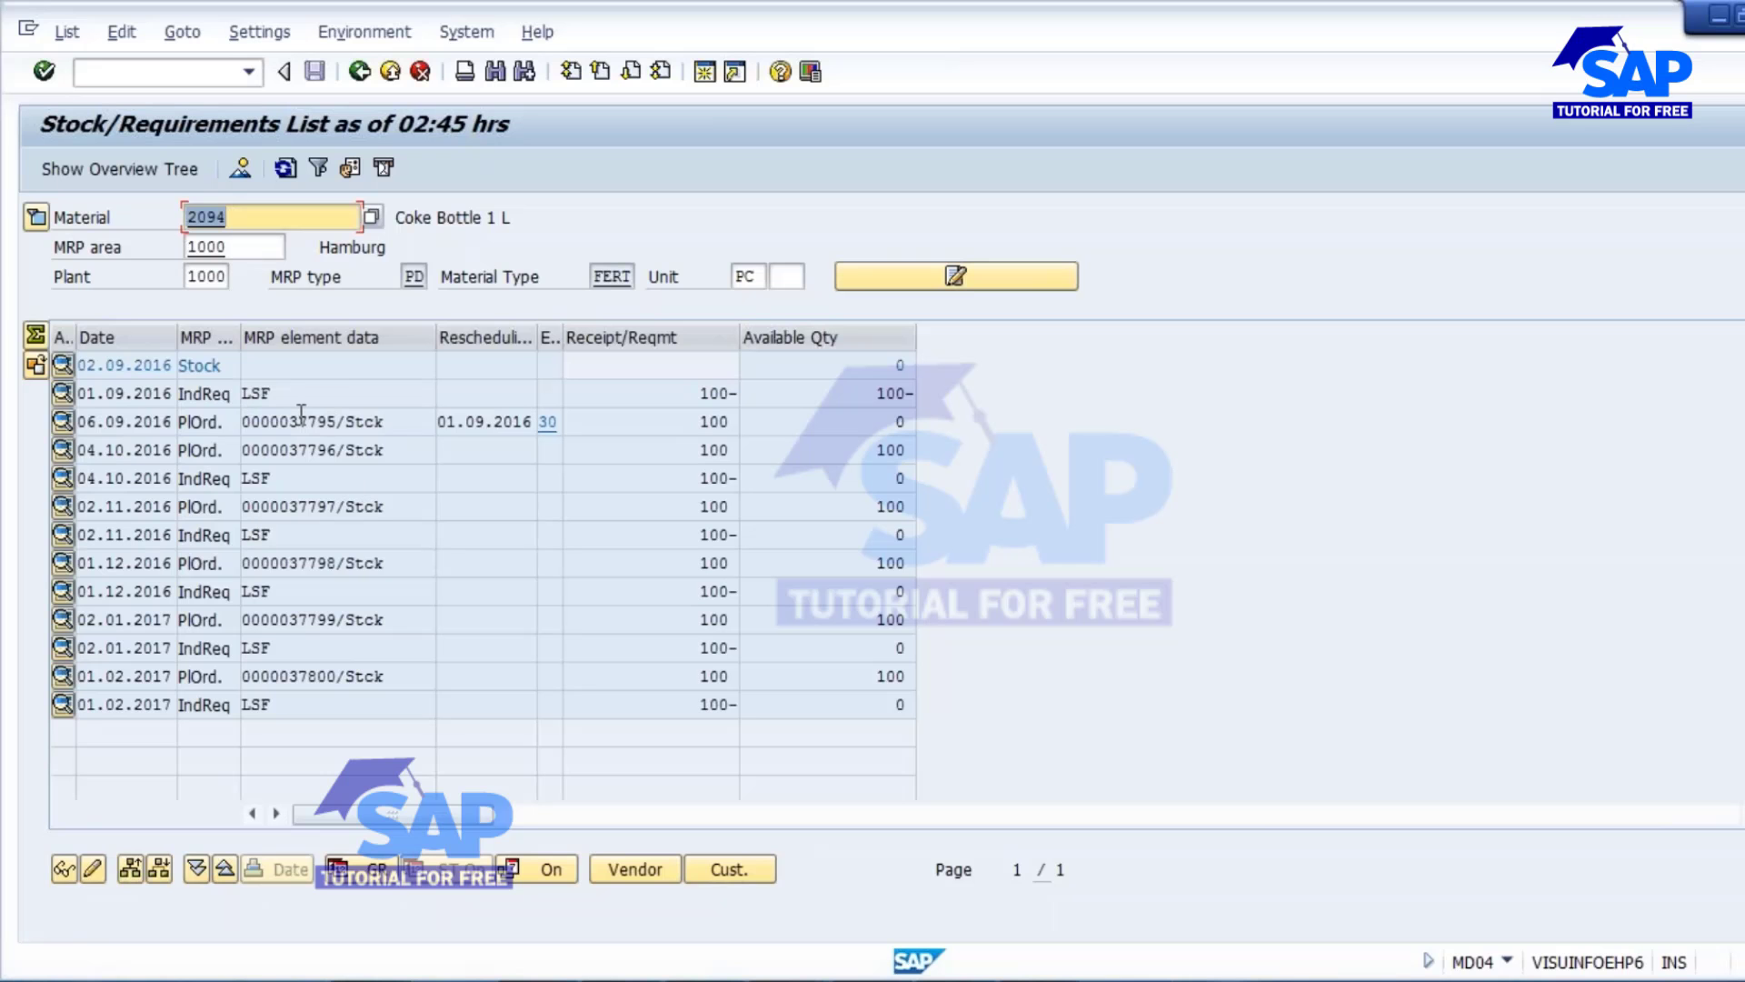
# Step: Review the available stock quantity and the planned orders in the stock/requirements list
pyautogui.click(898, 365)
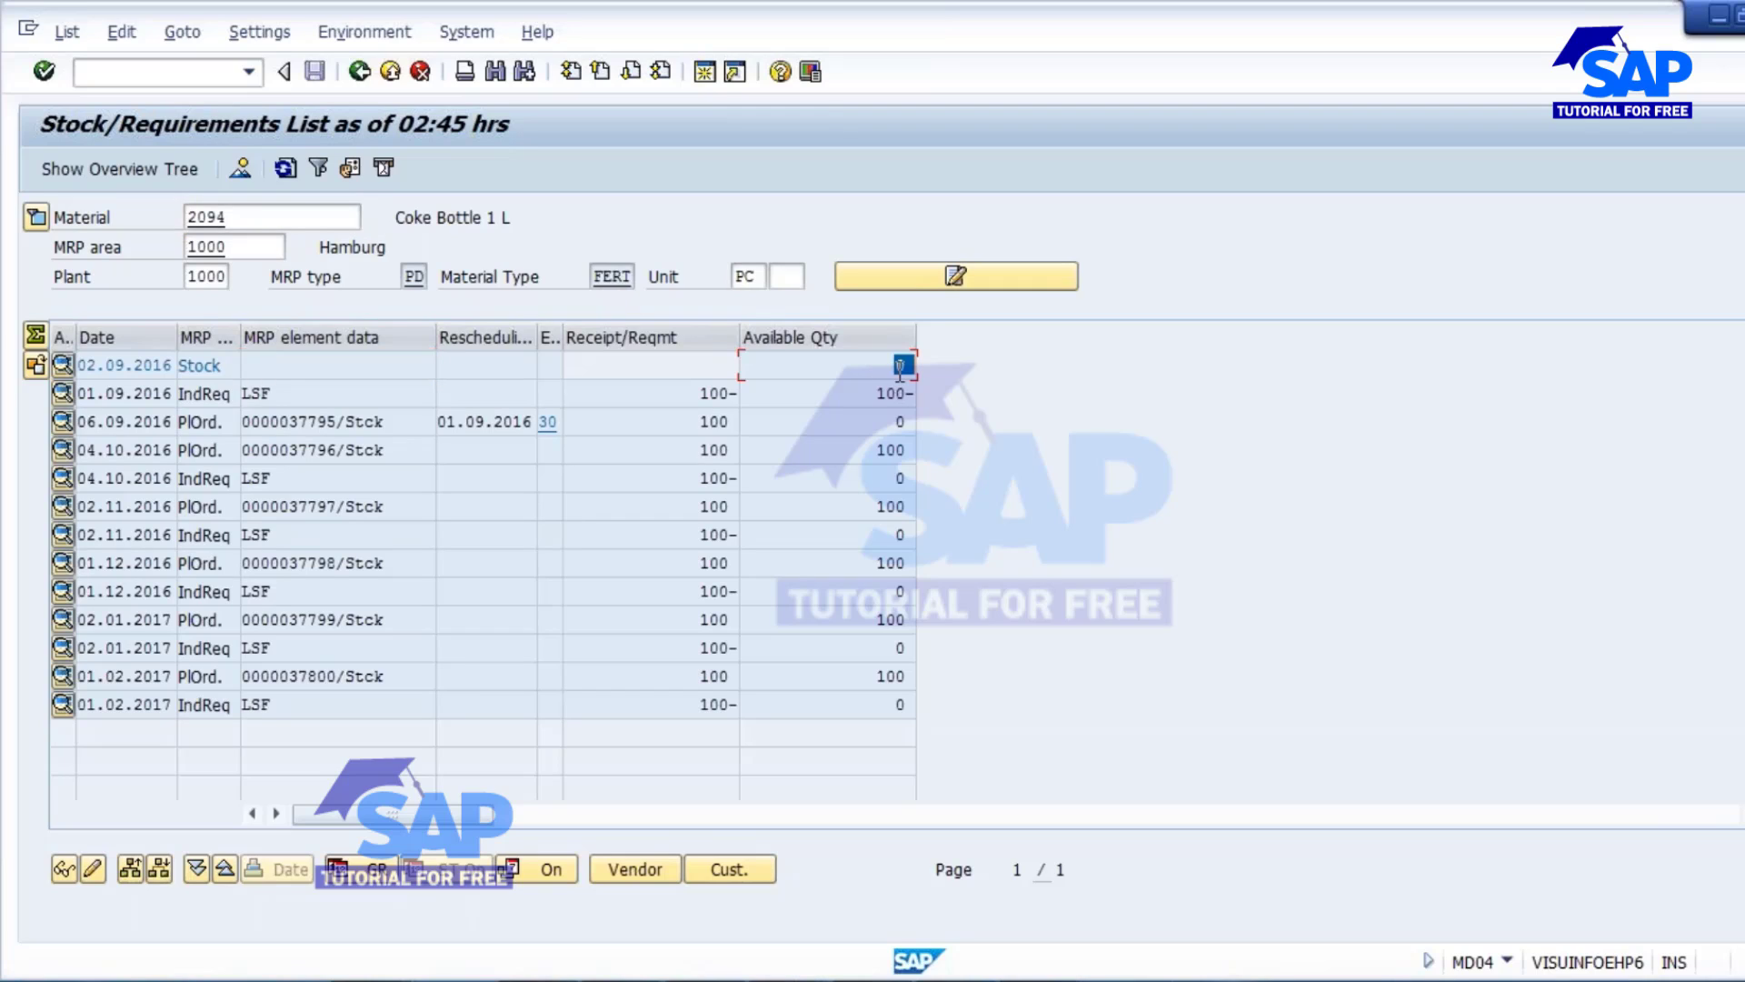
pyautogui.click(420, 426)
pyautogui.click(381, 447)
pyautogui.click(414, 513)
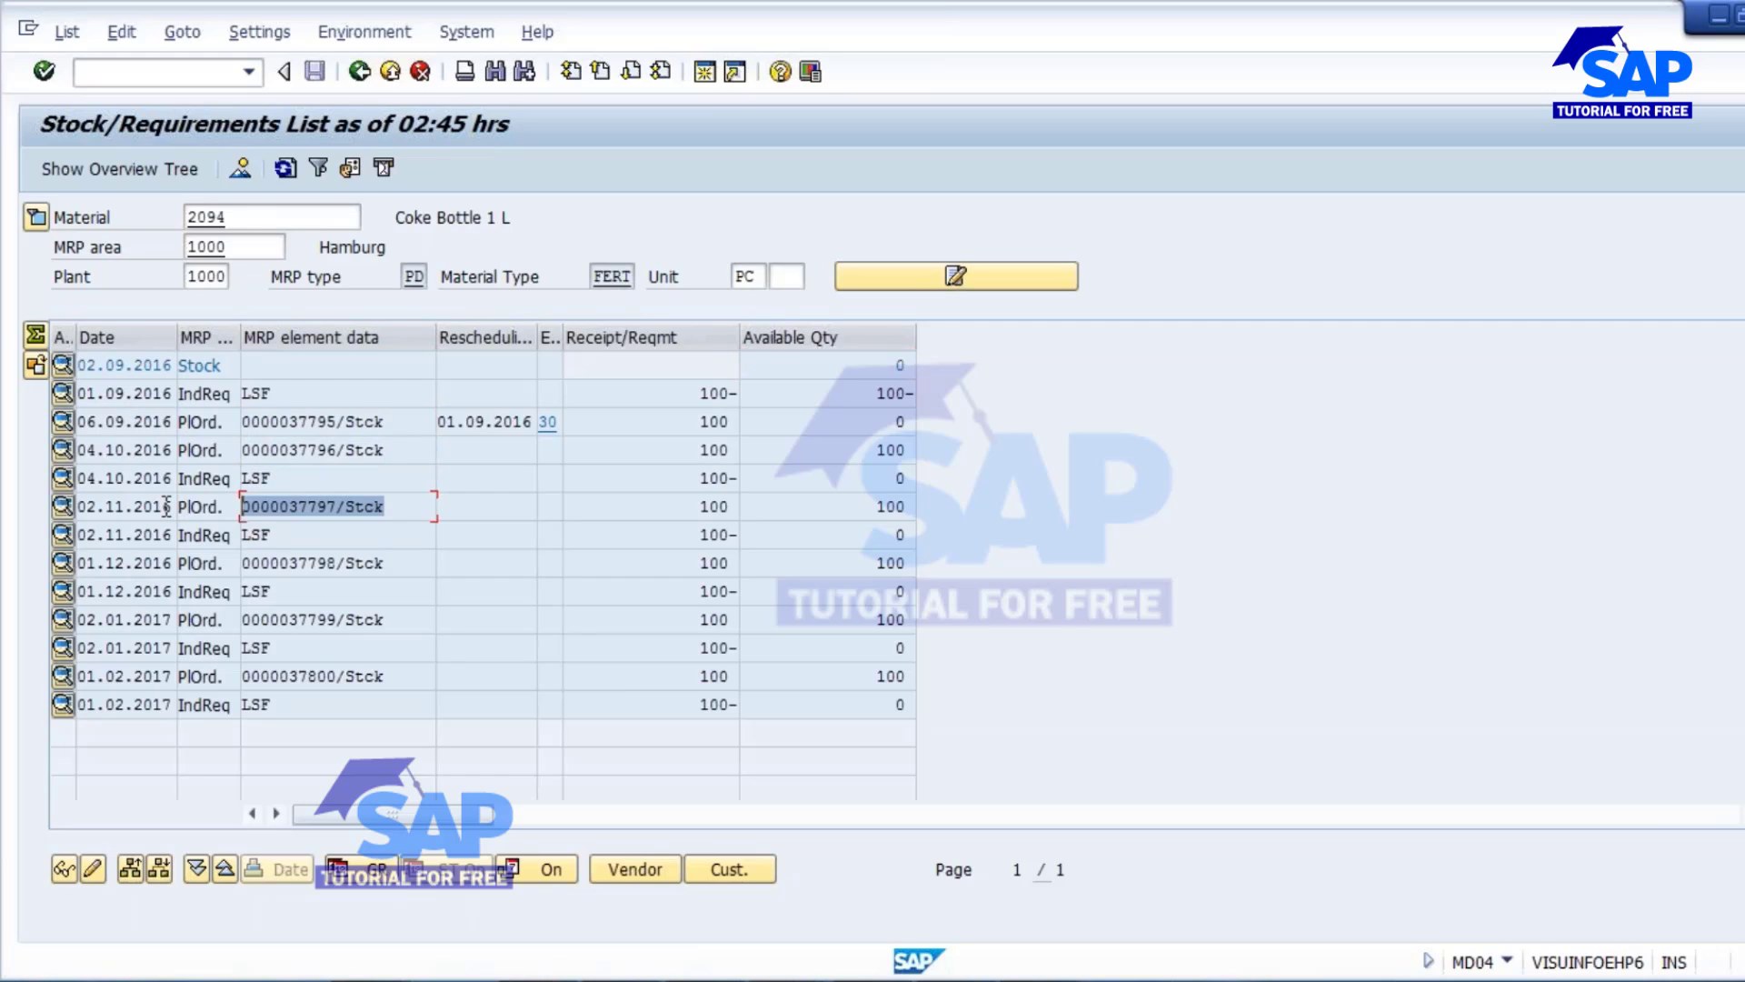
pyautogui.click(391, 565)
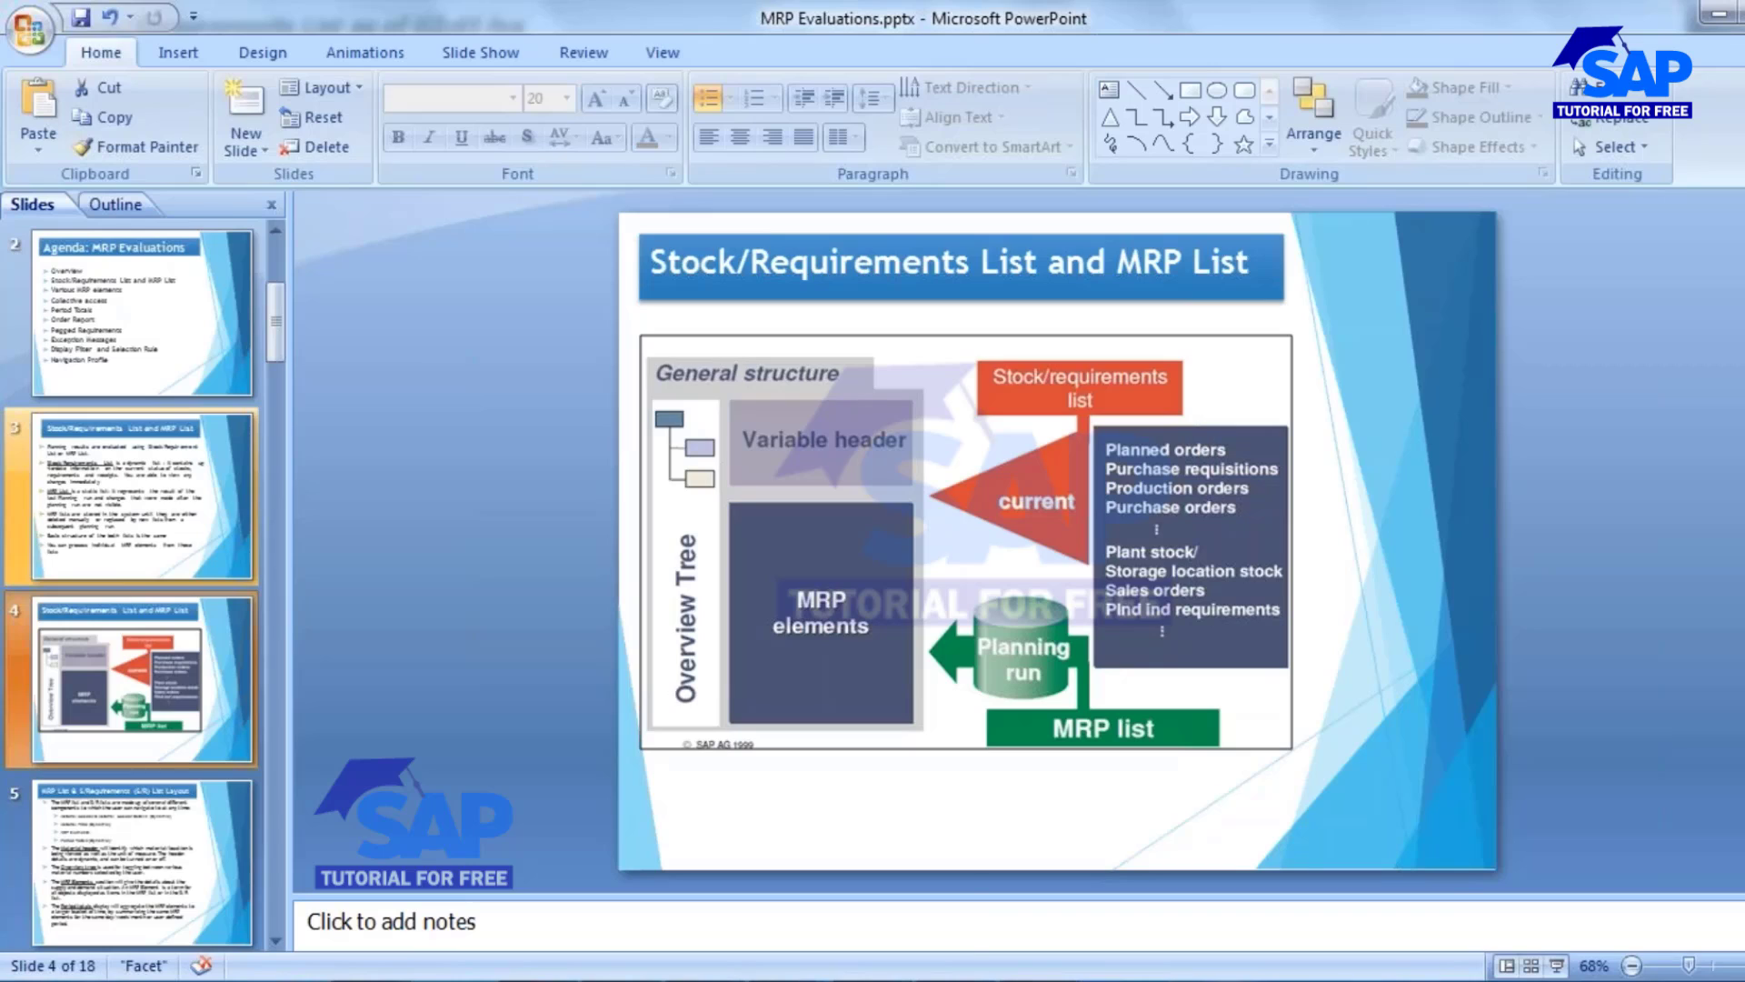
# Step: Switch to Notepad and add the lines "Requirement Elements -" and "Receipt elements -" below the MRP List note
pyautogui.hotkey('alt', 'Tab')
pyautogui.press('Return')
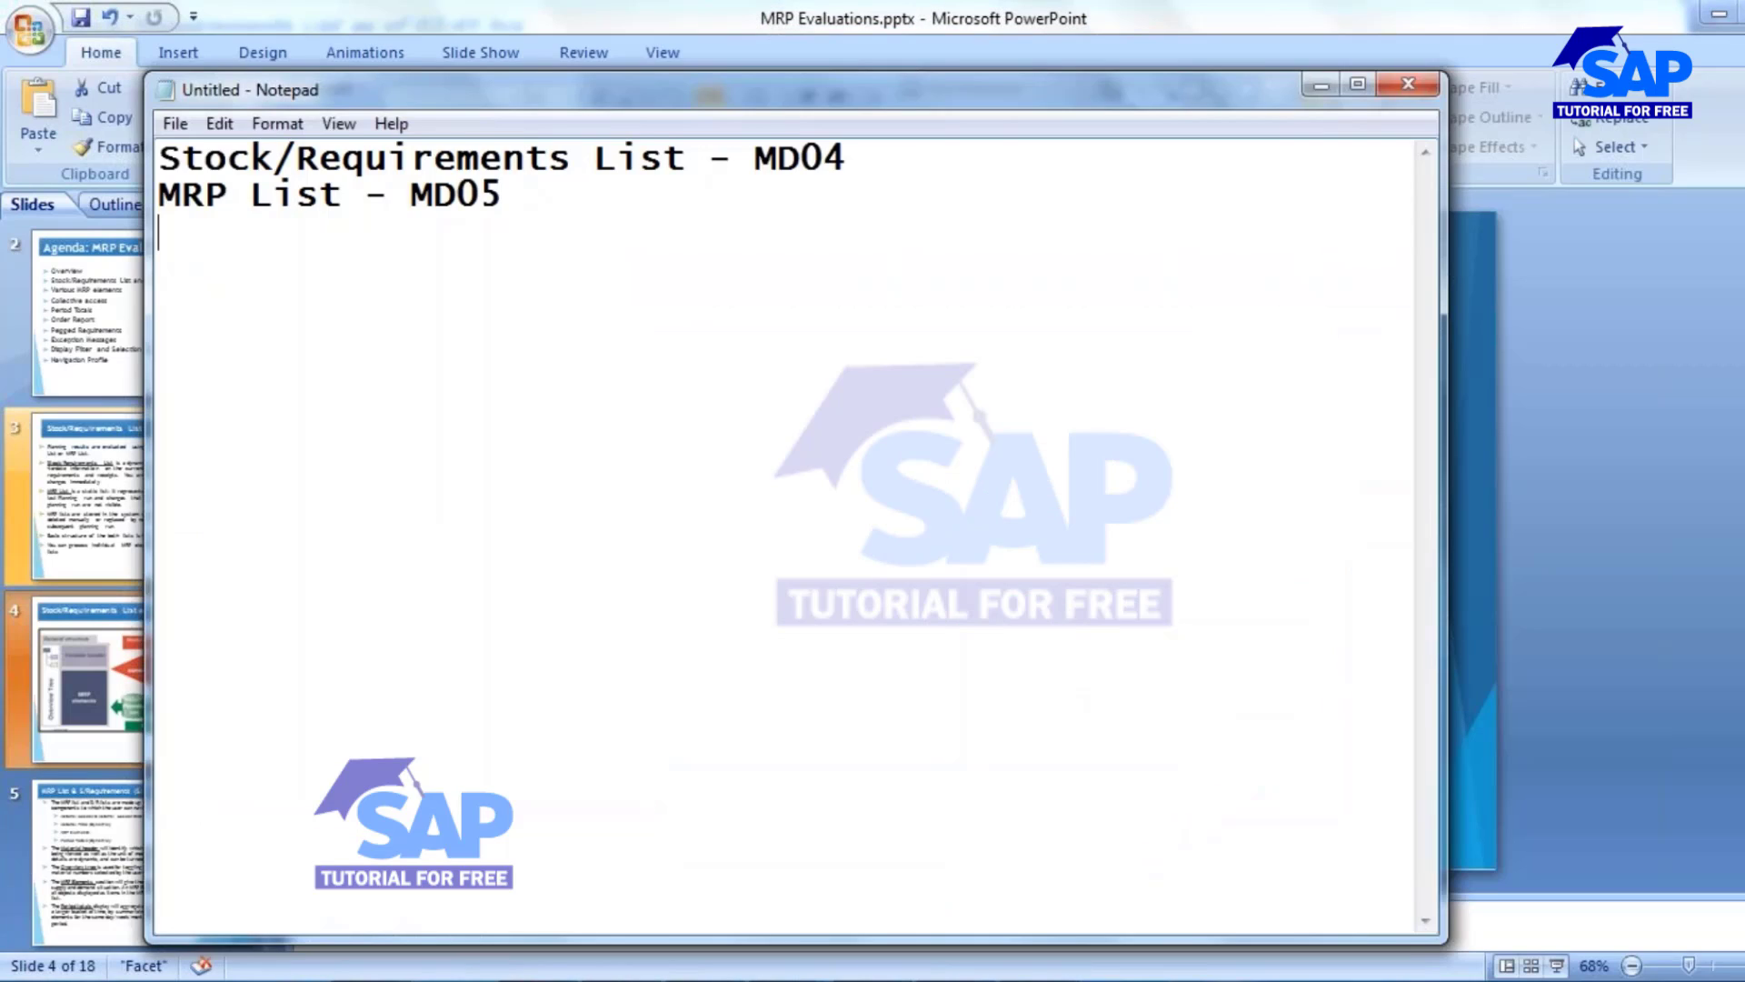
pyautogui.press('Return')
pyautogui.press('Return')
pyautogui.write('Requ')
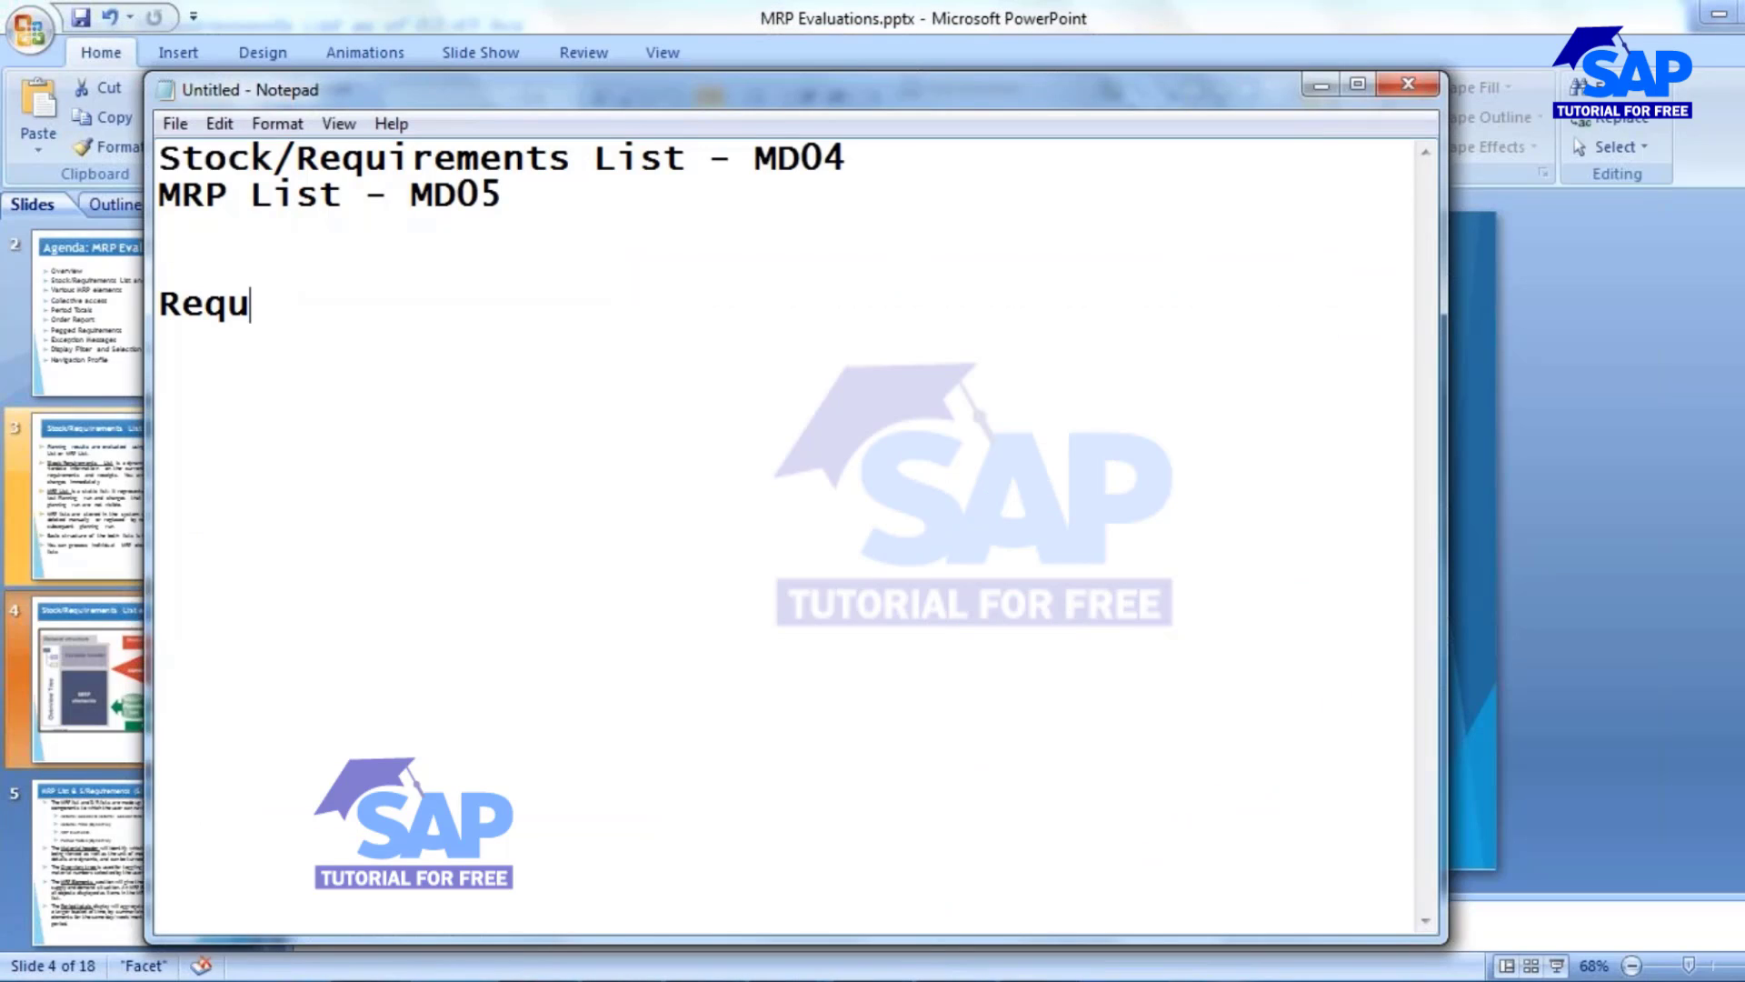
pyautogui.write('irement E')
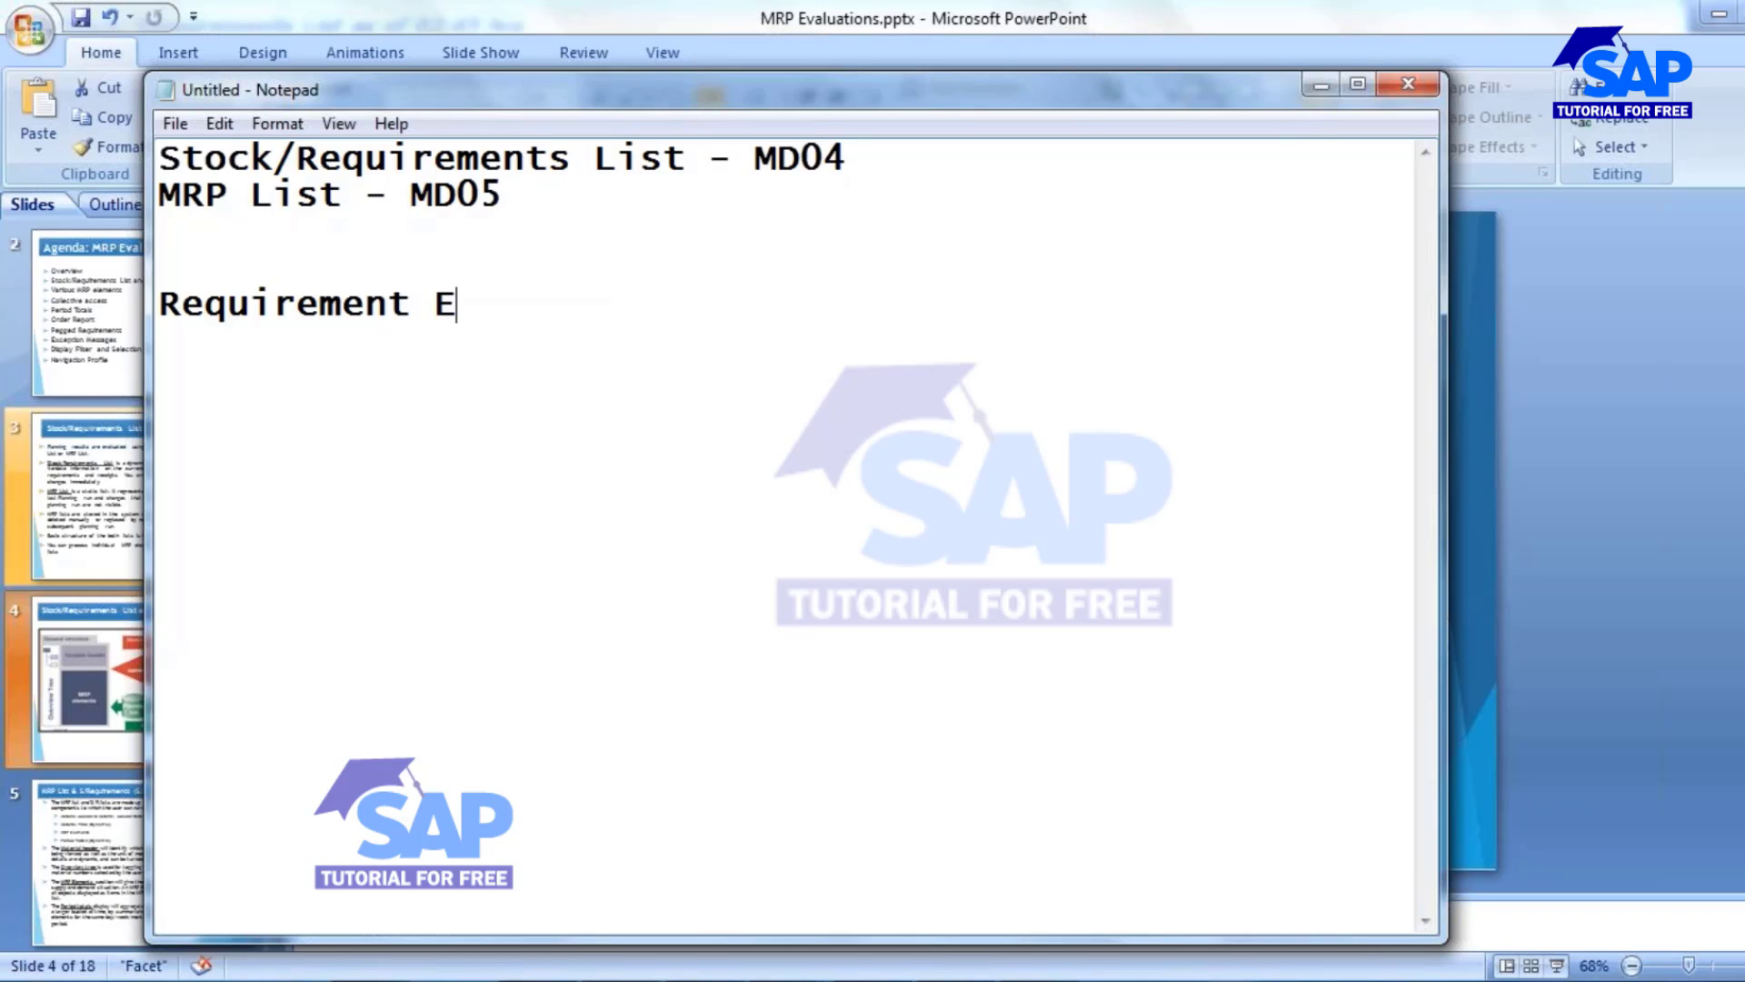
pyautogui.write('lements')
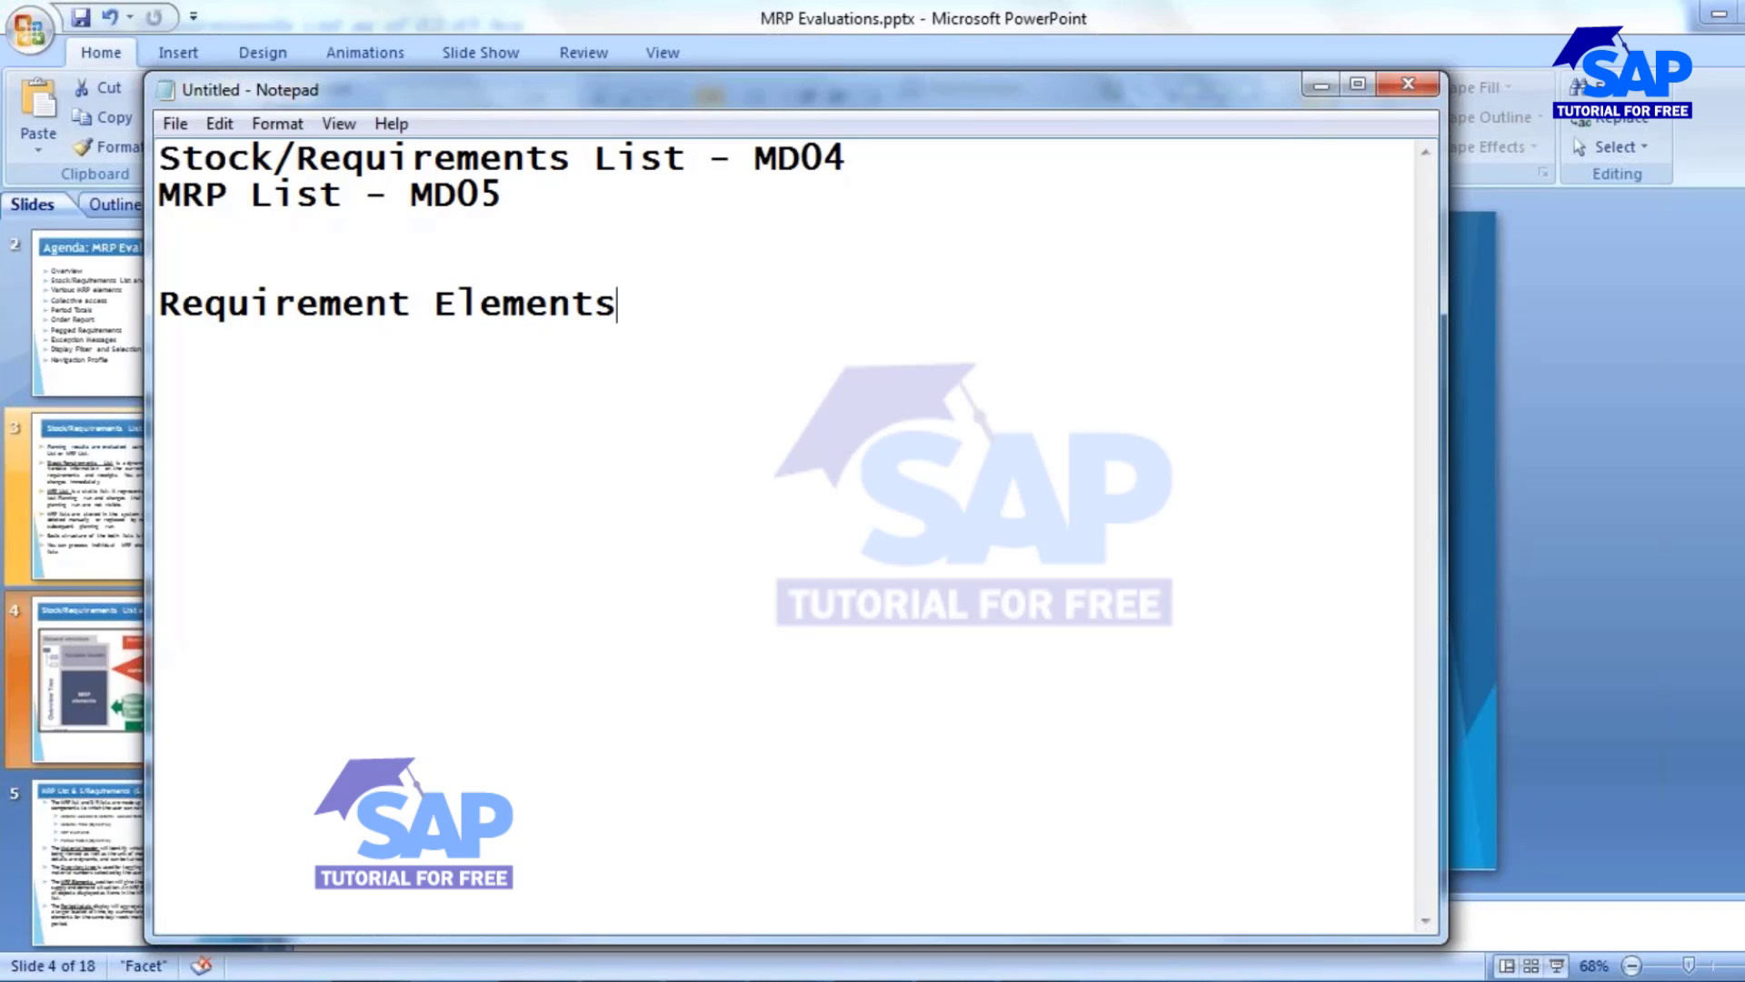
pyautogui.write(' - ')
pyautogui.write('Rece')
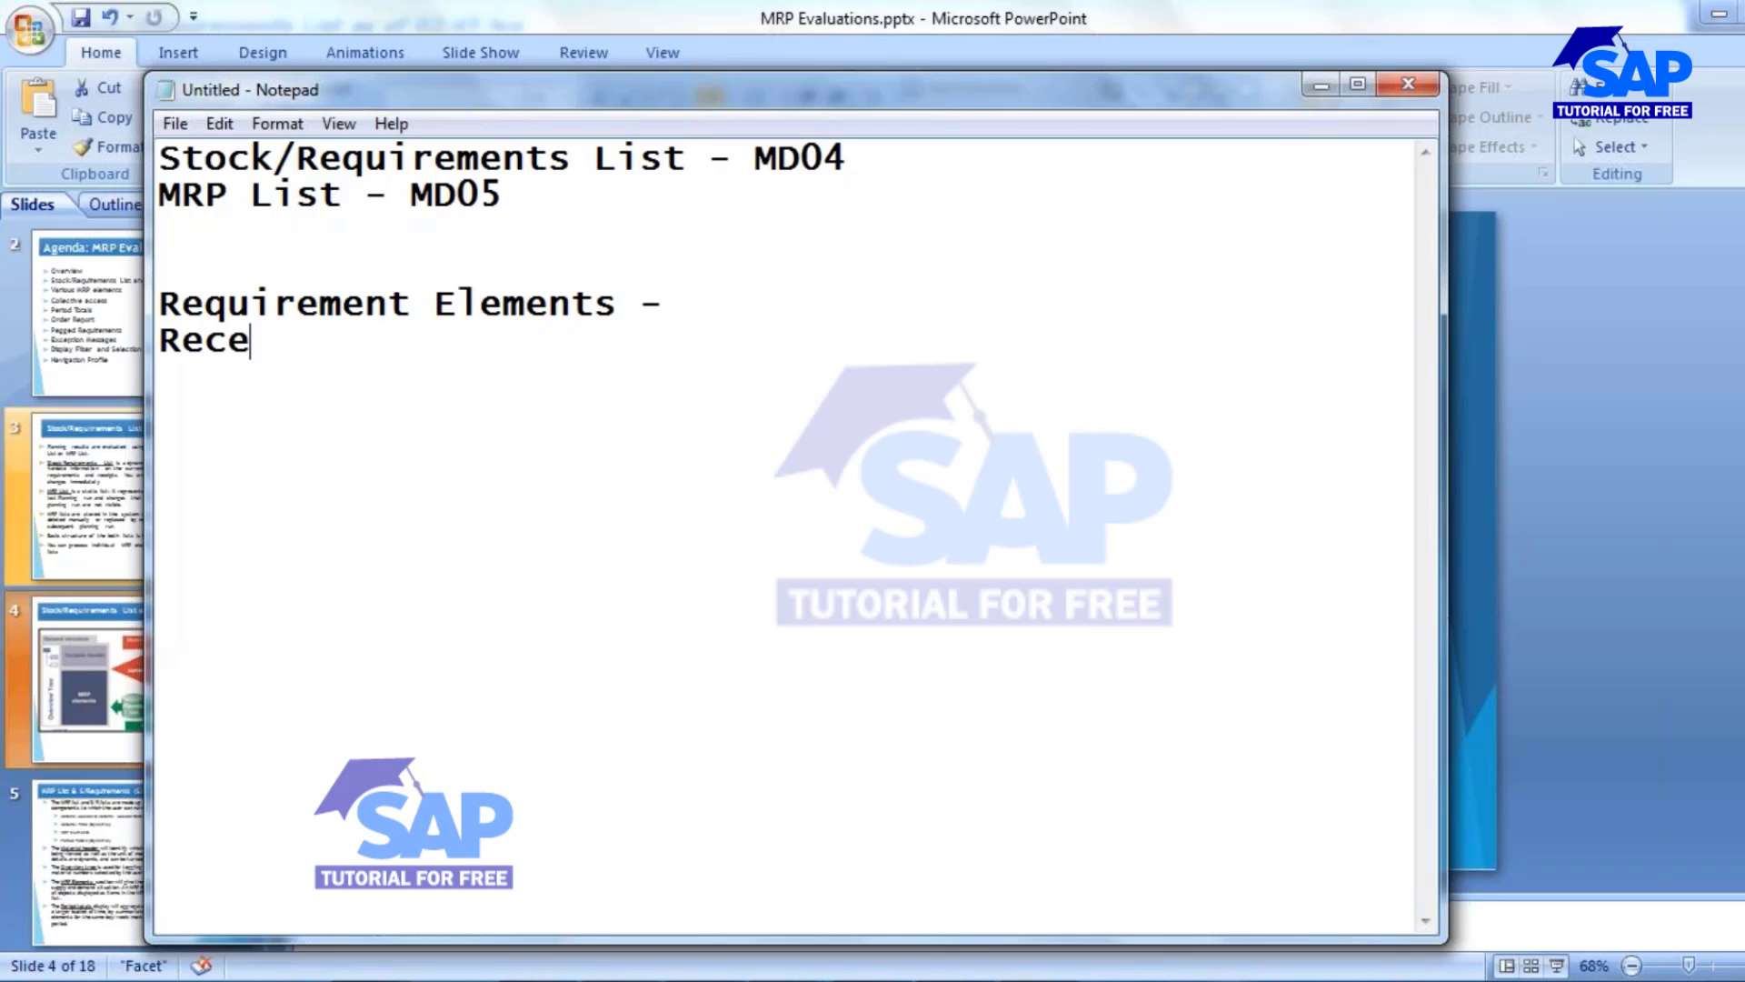
pyautogui.write('ipt elements -')
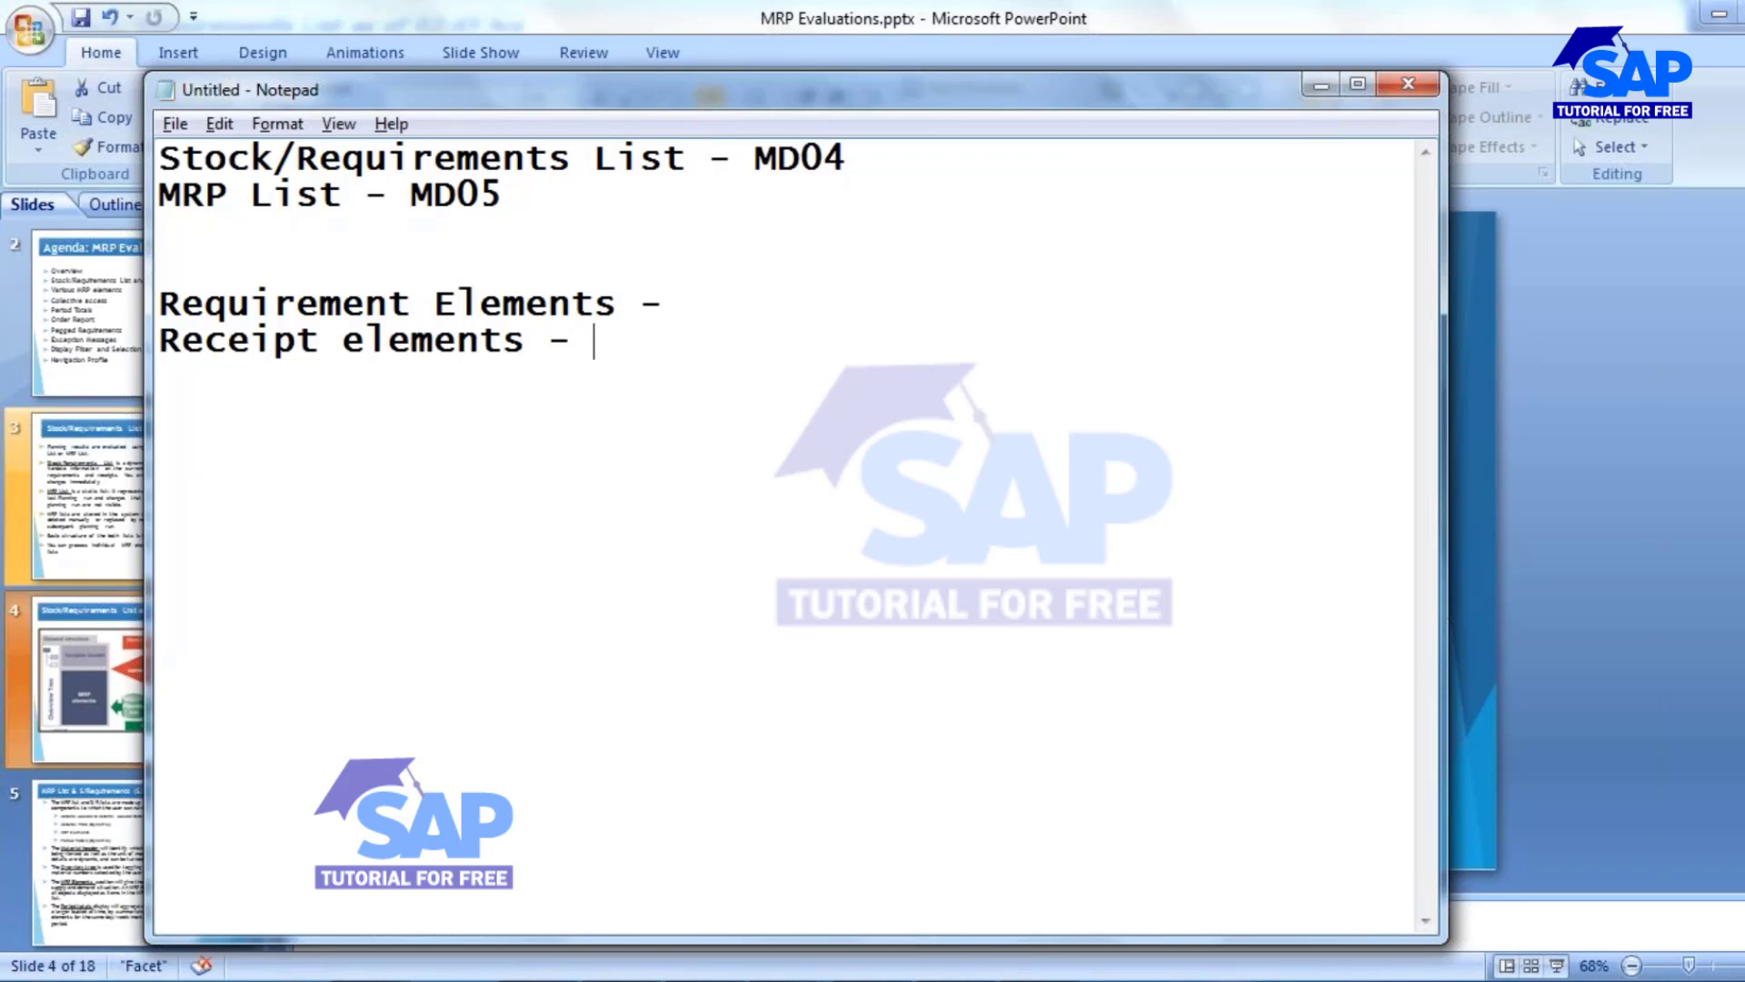
# Step: Switch back to the SAP stock/requirements list and examine the independent requirement dated 01.09.2016 and its quantity in the Receipt/Reqmt column
pyautogui.hotkey('alt', 'Tab')
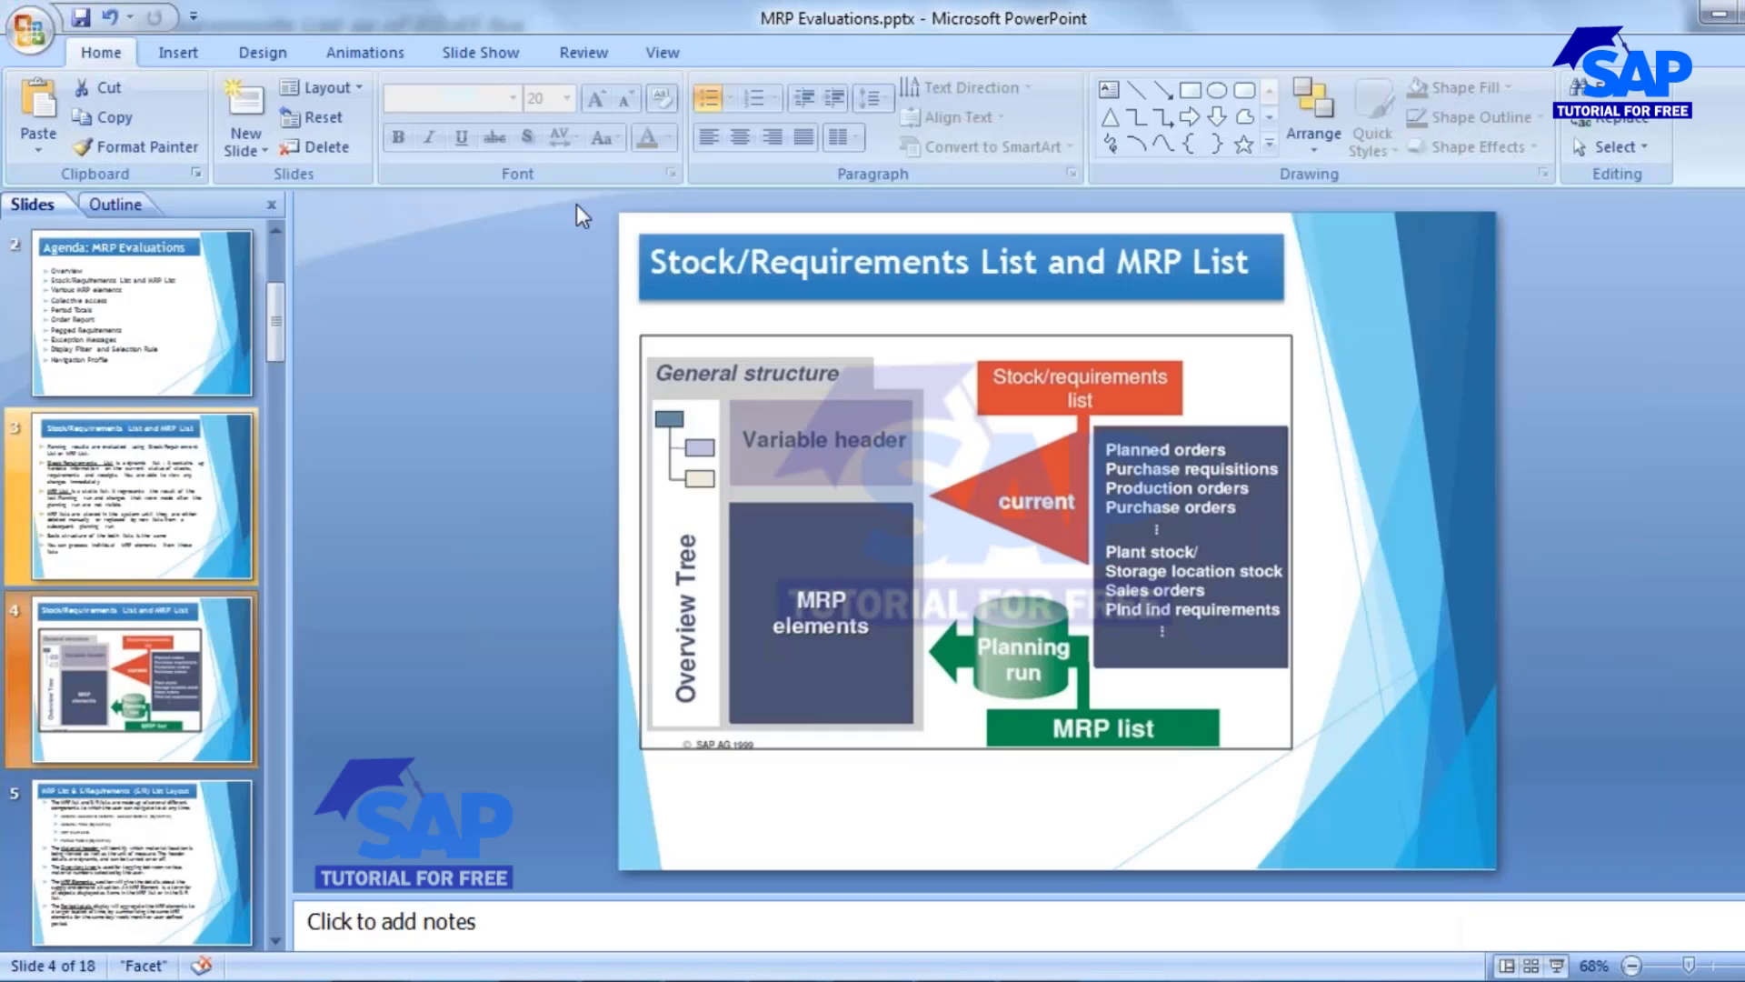
pyautogui.hotkey('alt', 'Tab')
pyautogui.click(788, 980)
pyautogui.click(1013, 865)
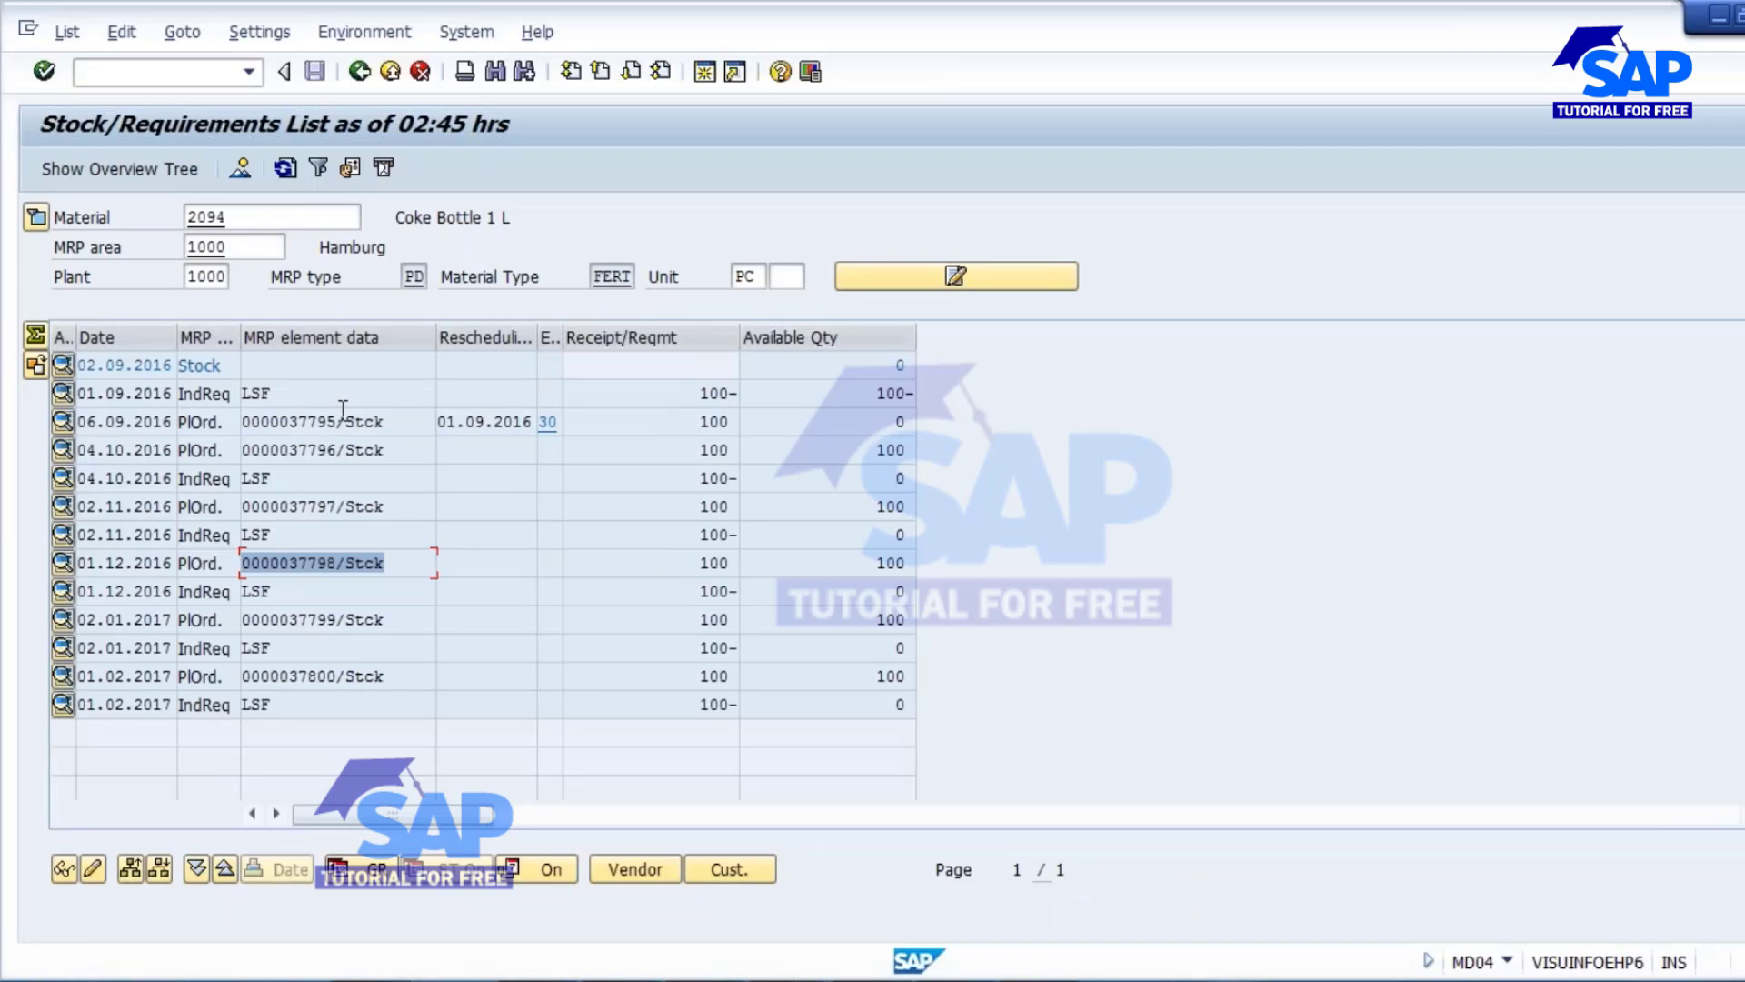
pyautogui.moveTo(224, 394); pyautogui.dragTo(179, 396)
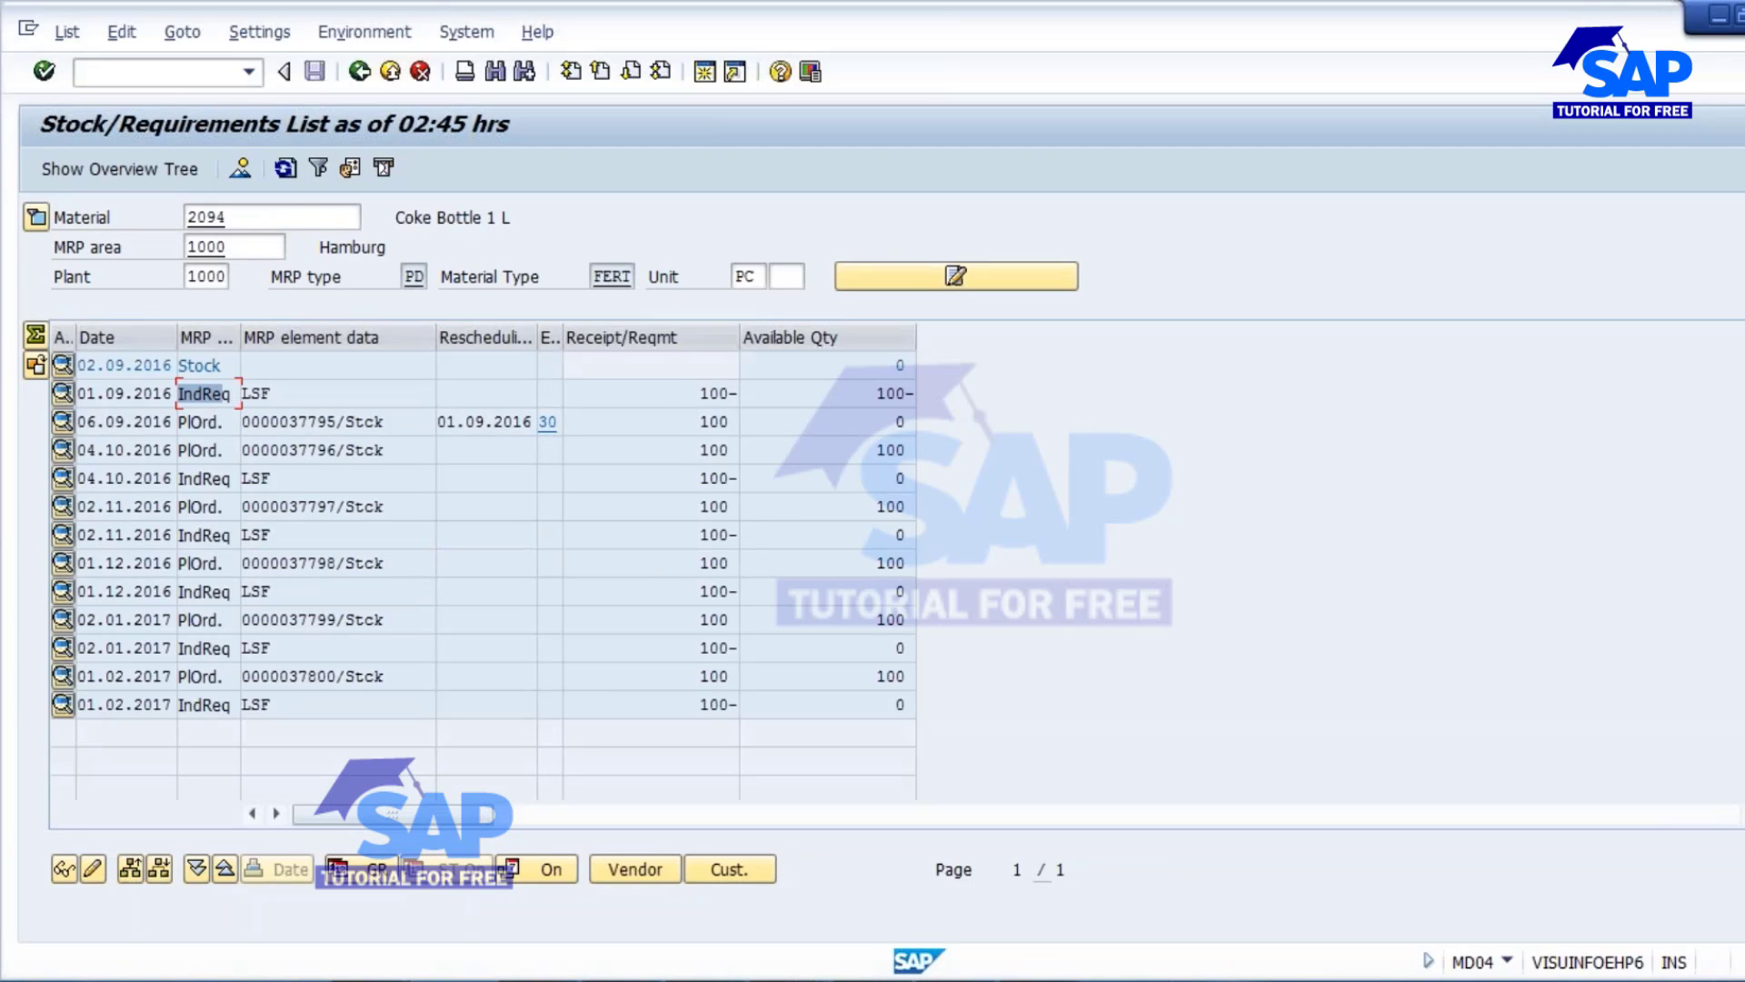
pyautogui.click(312, 399)
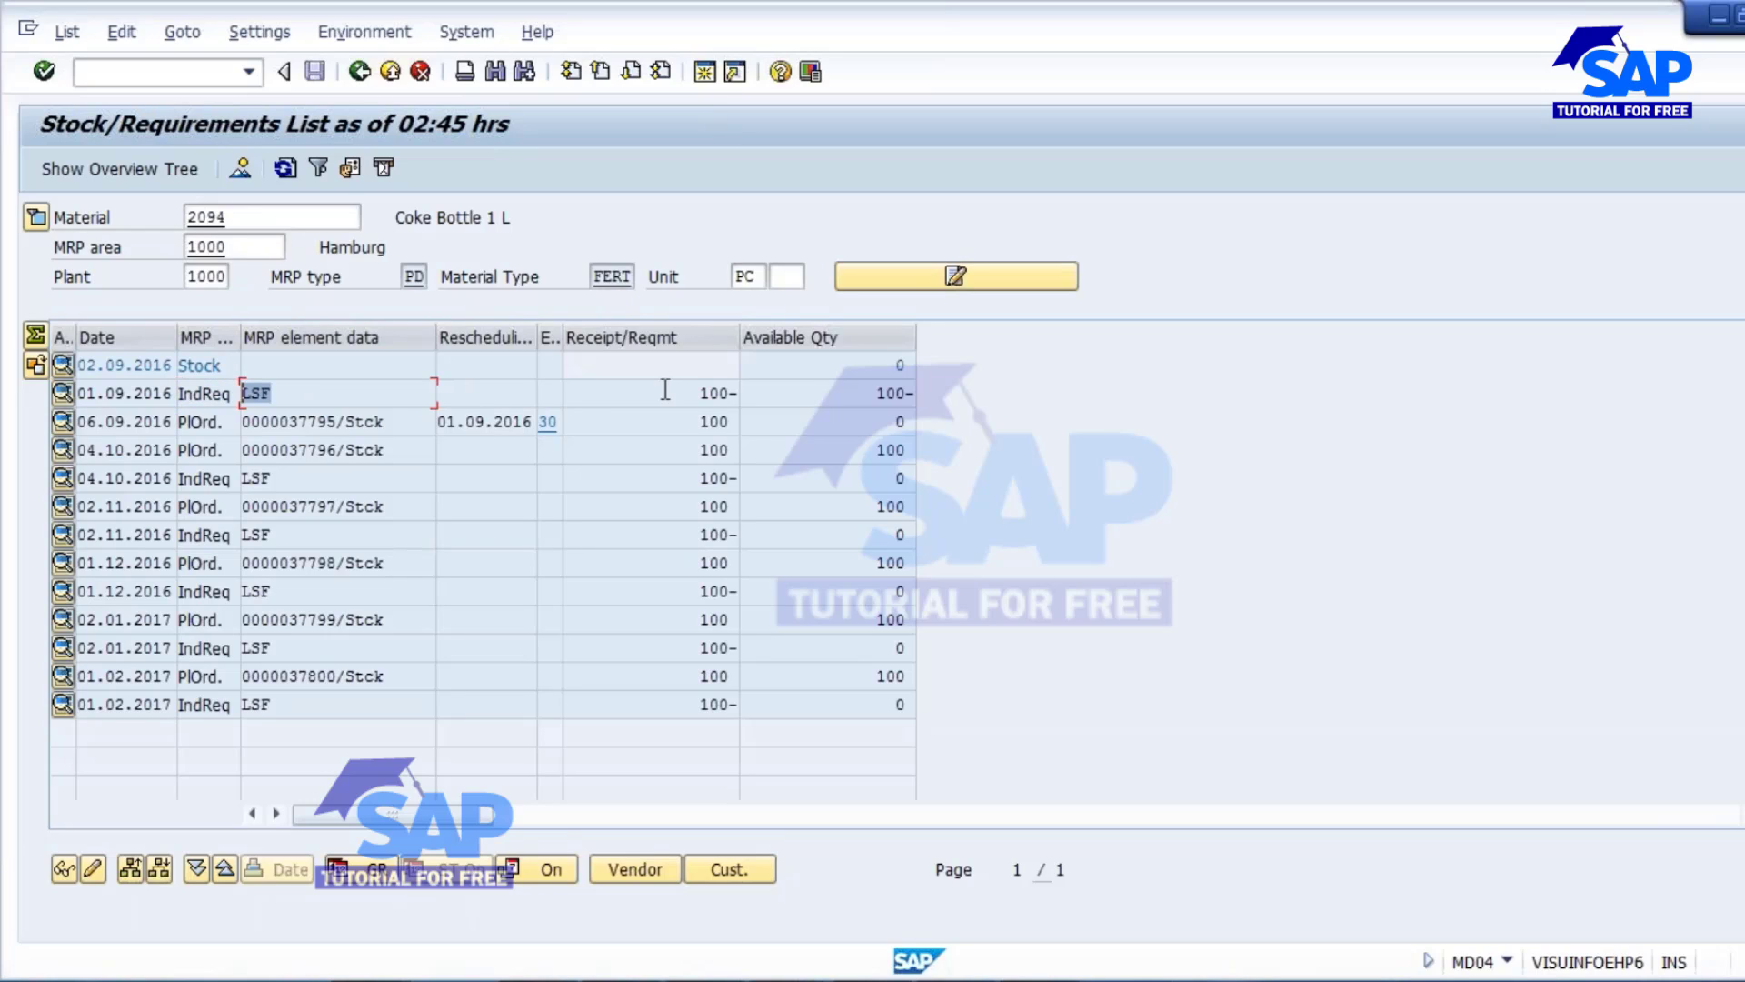
pyautogui.click(733, 393)
pyautogui.moveTo(730, 393); pyautogui.dragTo(754, 397)
pyautogui.click(732, 398)
pyautogui.moveTo(731, 397); pyautogui.dragTo(775, 527)
# Step: Compare the planned order receipt dated 06.09.2016 with the stock line and the independent requirement for material 2094
pyautogui.click(733, 423)
pyautogui.doubleClick(214, 423)
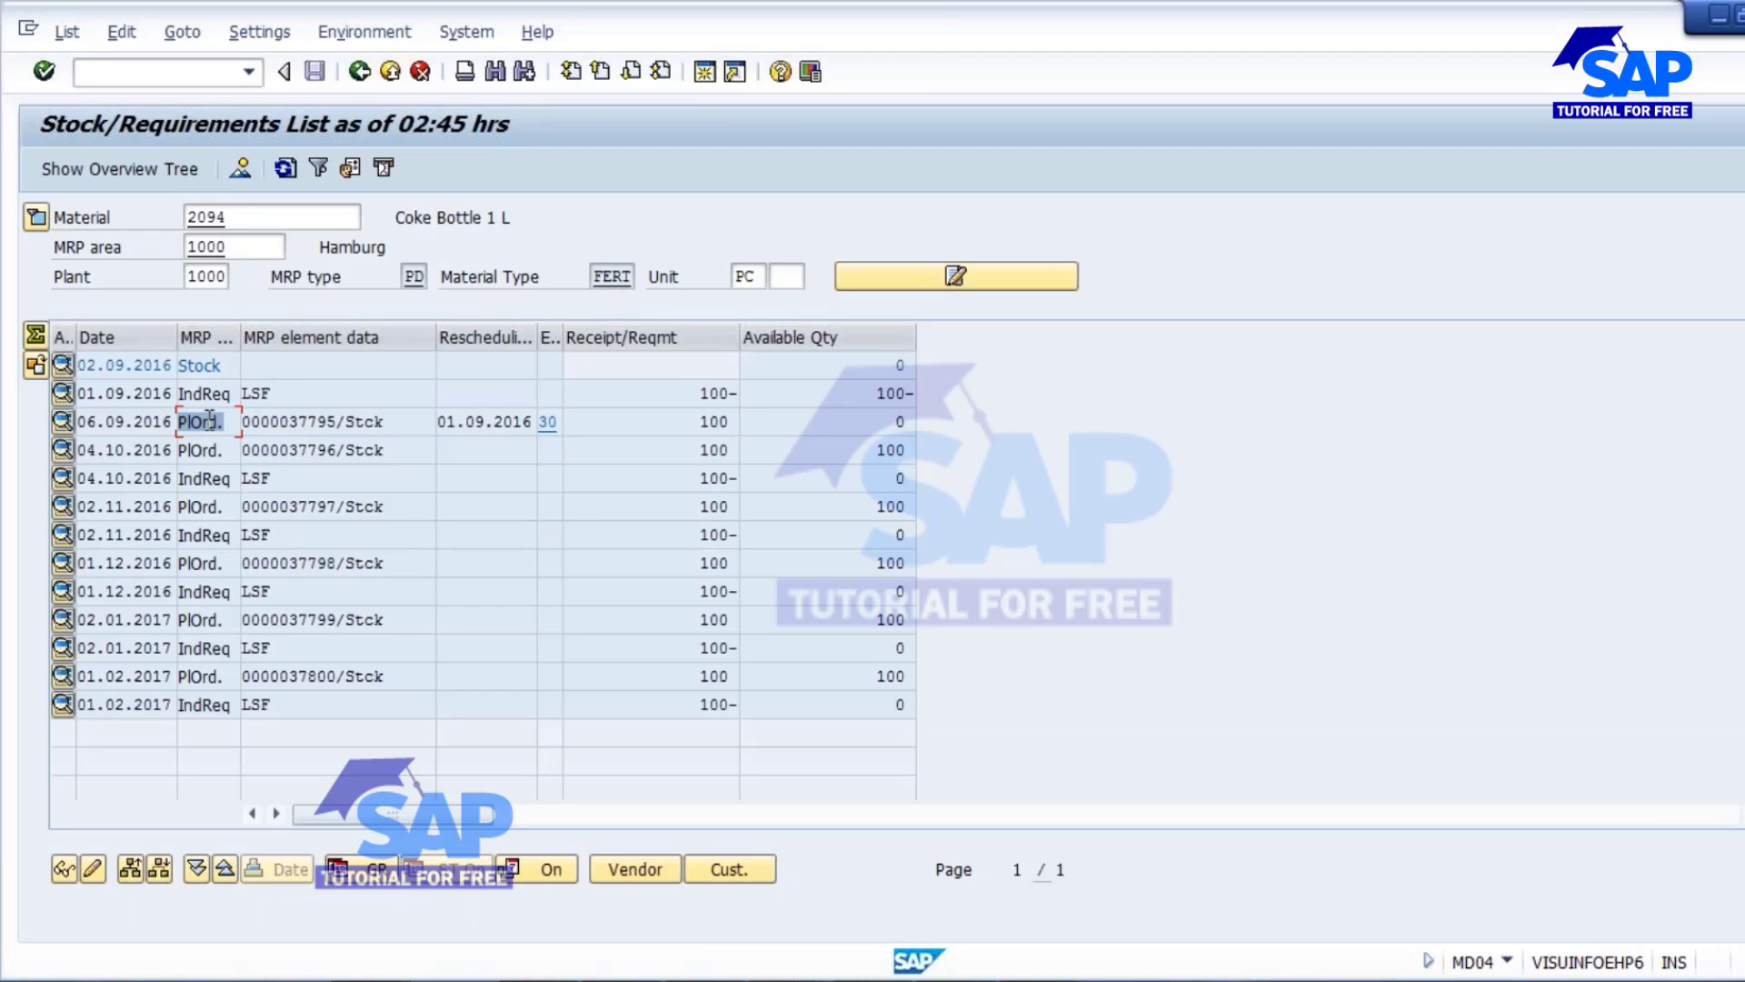
pyautogui.click(730, 423)
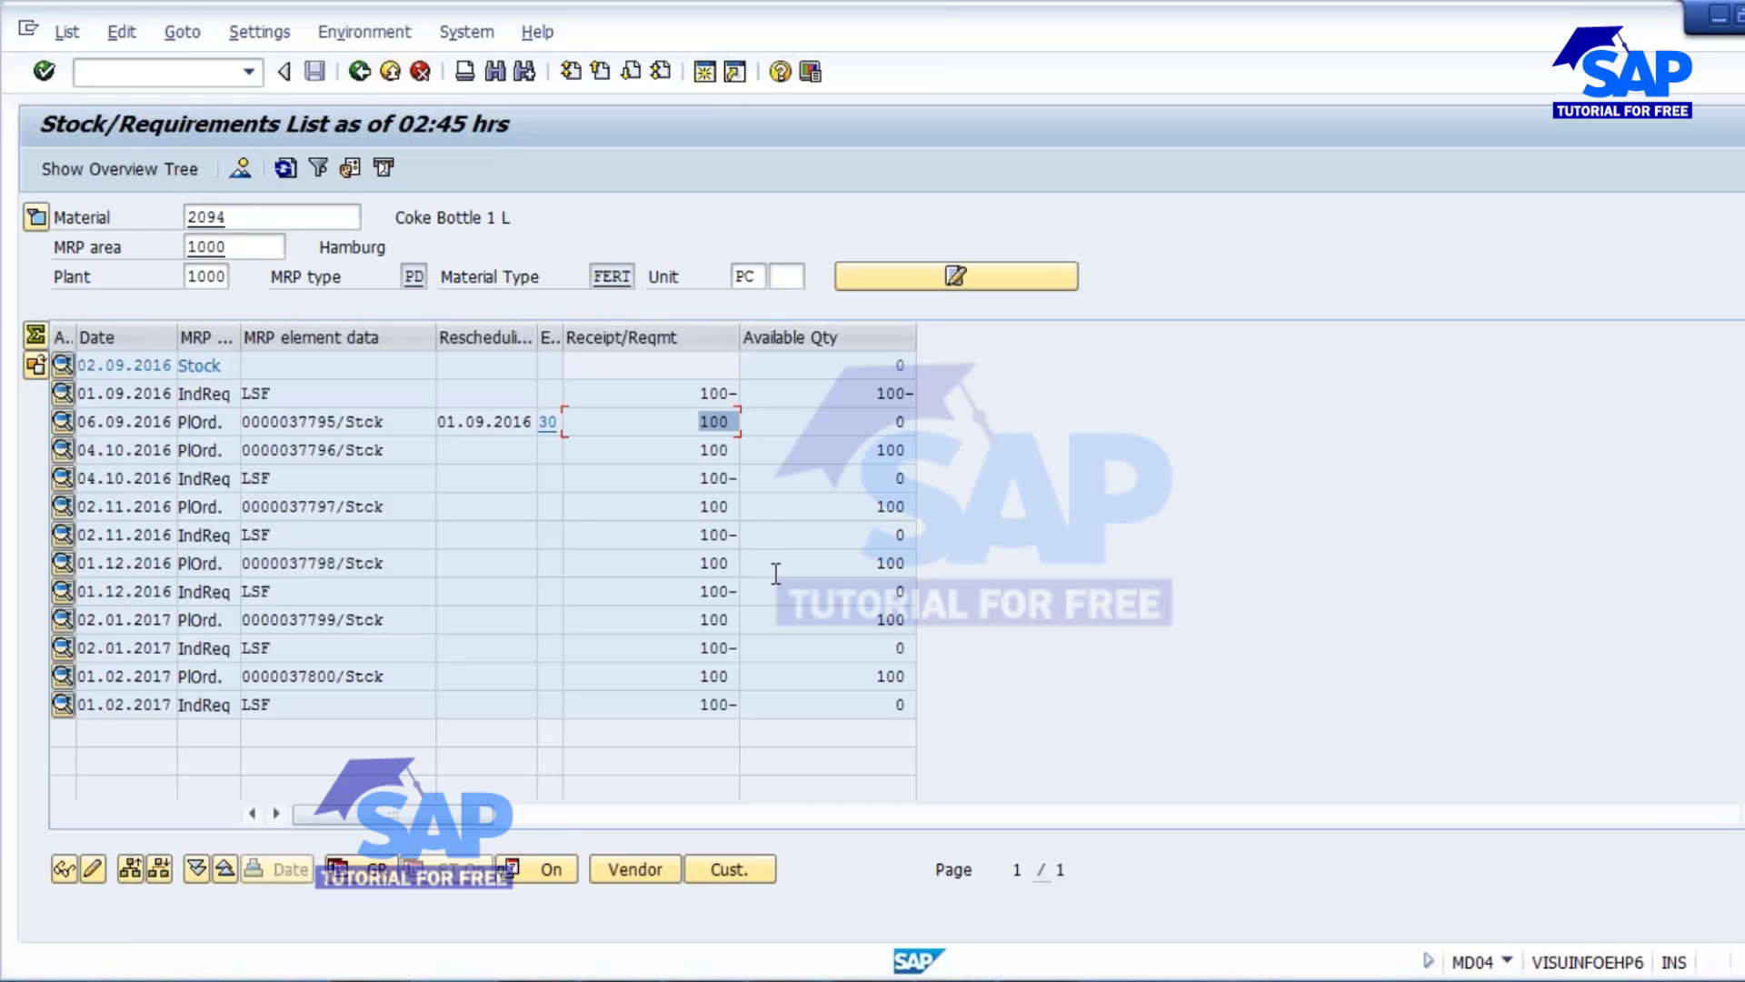
pyautogui.click(906, 367)
pyautogui.doubleClick(201, 368)
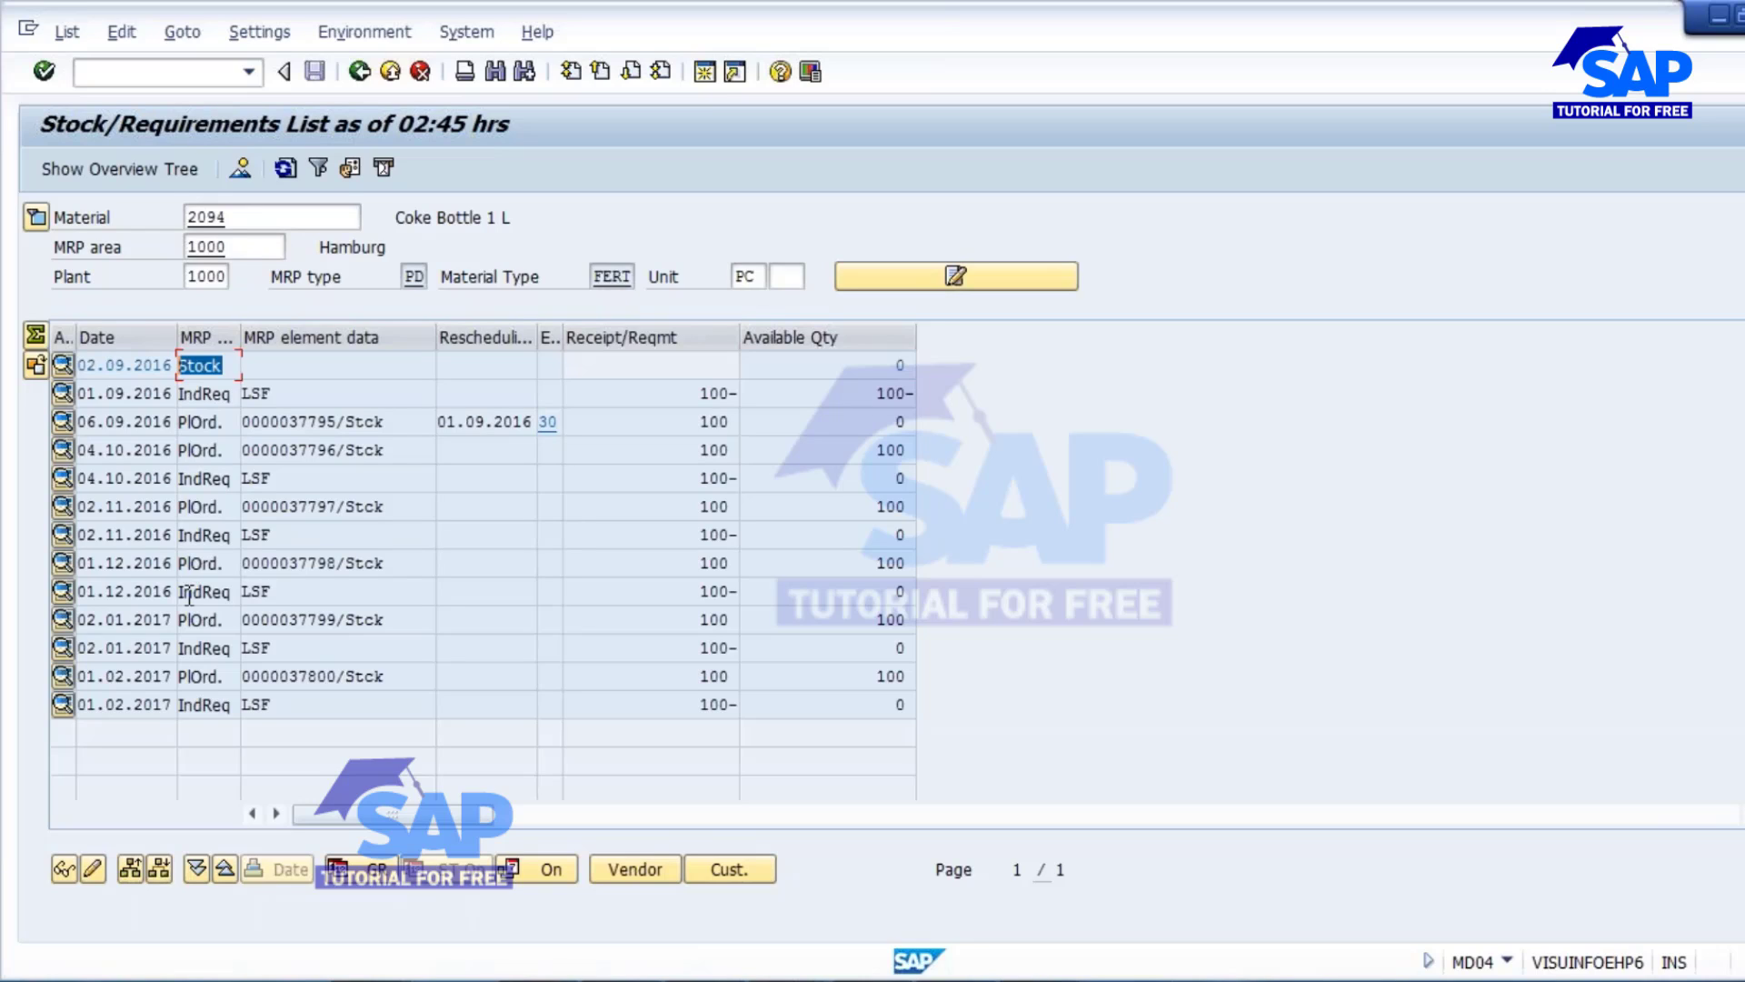
pyautogui.doubleClick(734, 394)
pyautogui.click(731, 422)
pyautogui.doubleClick(237, 219)
pyautogui.click(635, 135)
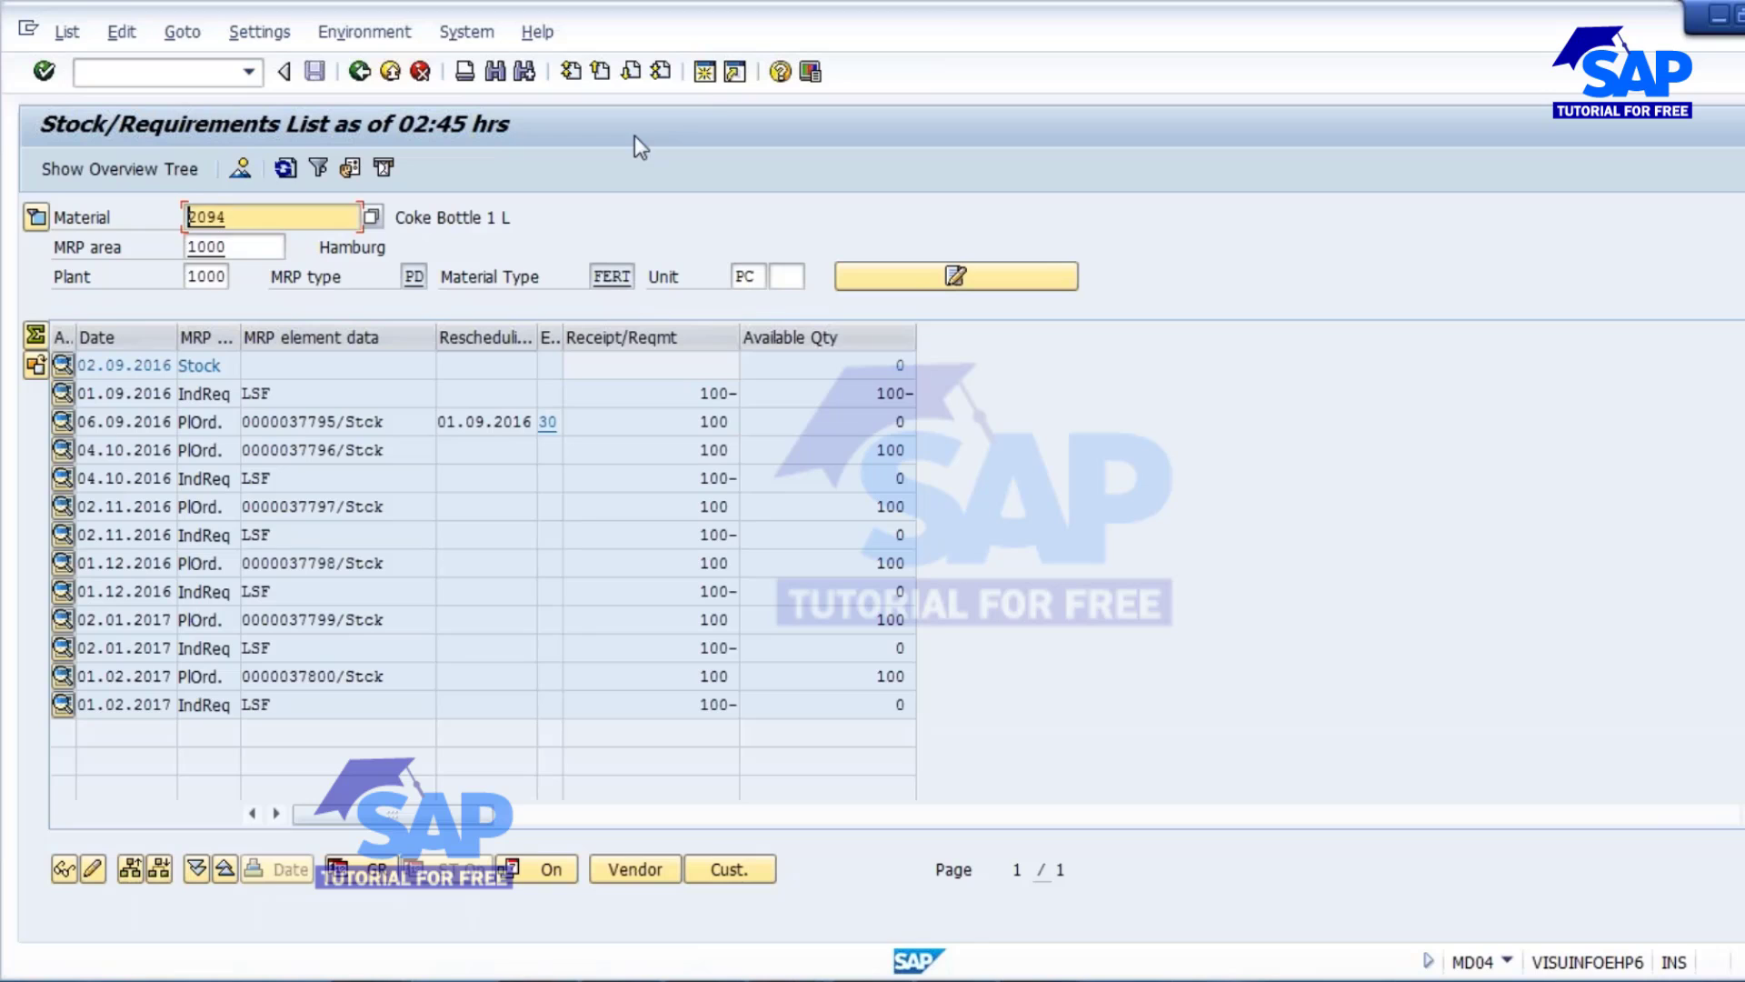
# Step: Start the sales order creation transaction VA01 in a new SAP session
pyautogui.click(704, 73)
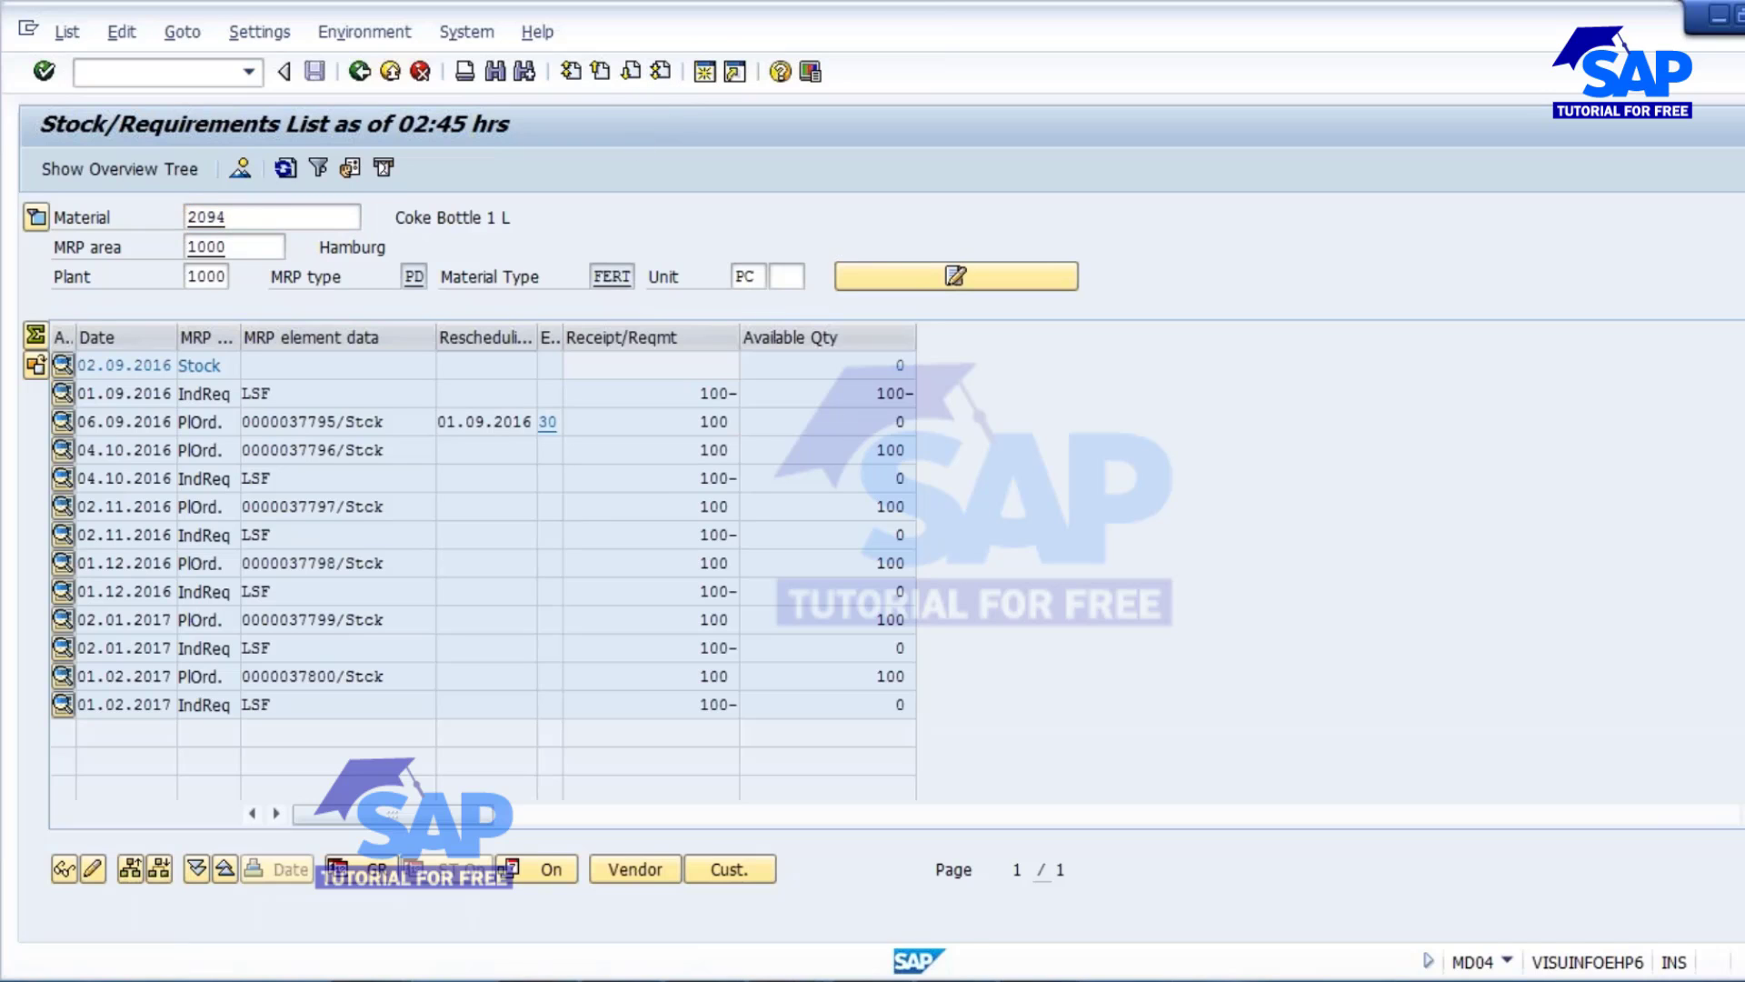
pyautogui.write('va01')
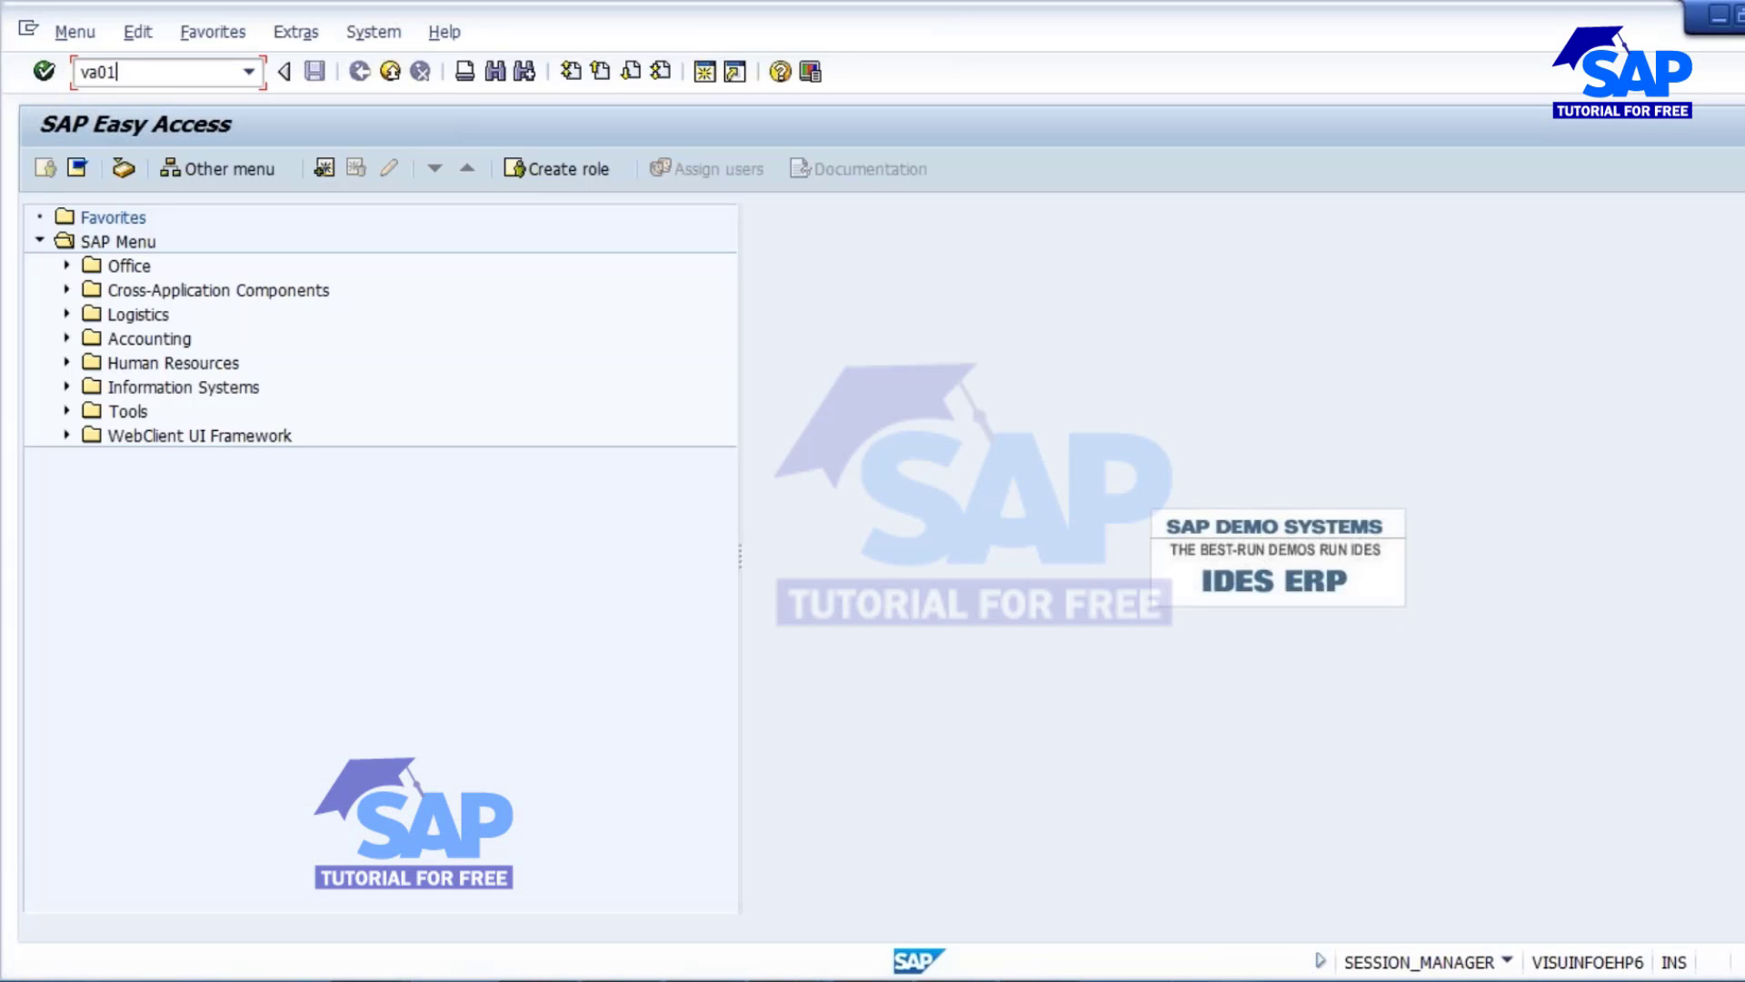
pyautogui.press('Return')
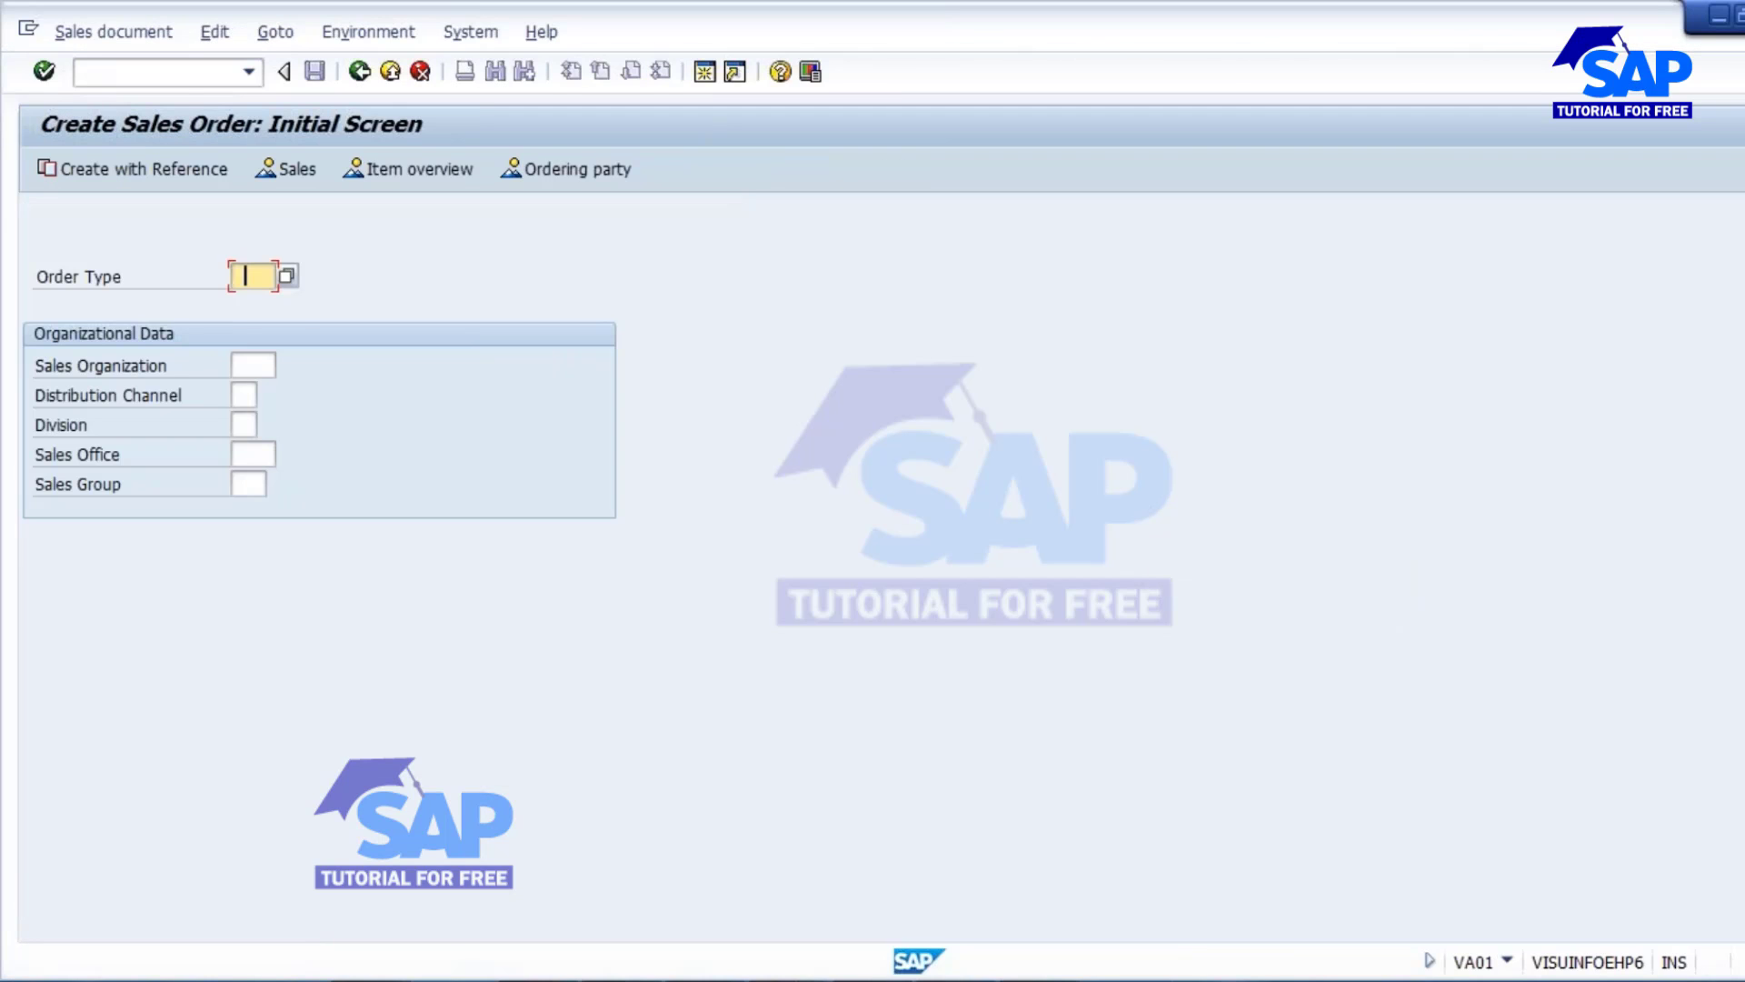
# Step: Enter order type OR, sales organization 1000, distribution channel 10 and division 00, and continue to the order overview
pyautogui.click(246, 275)
pyautogui.click(244, 365)
pyautogui.click(245, 386)
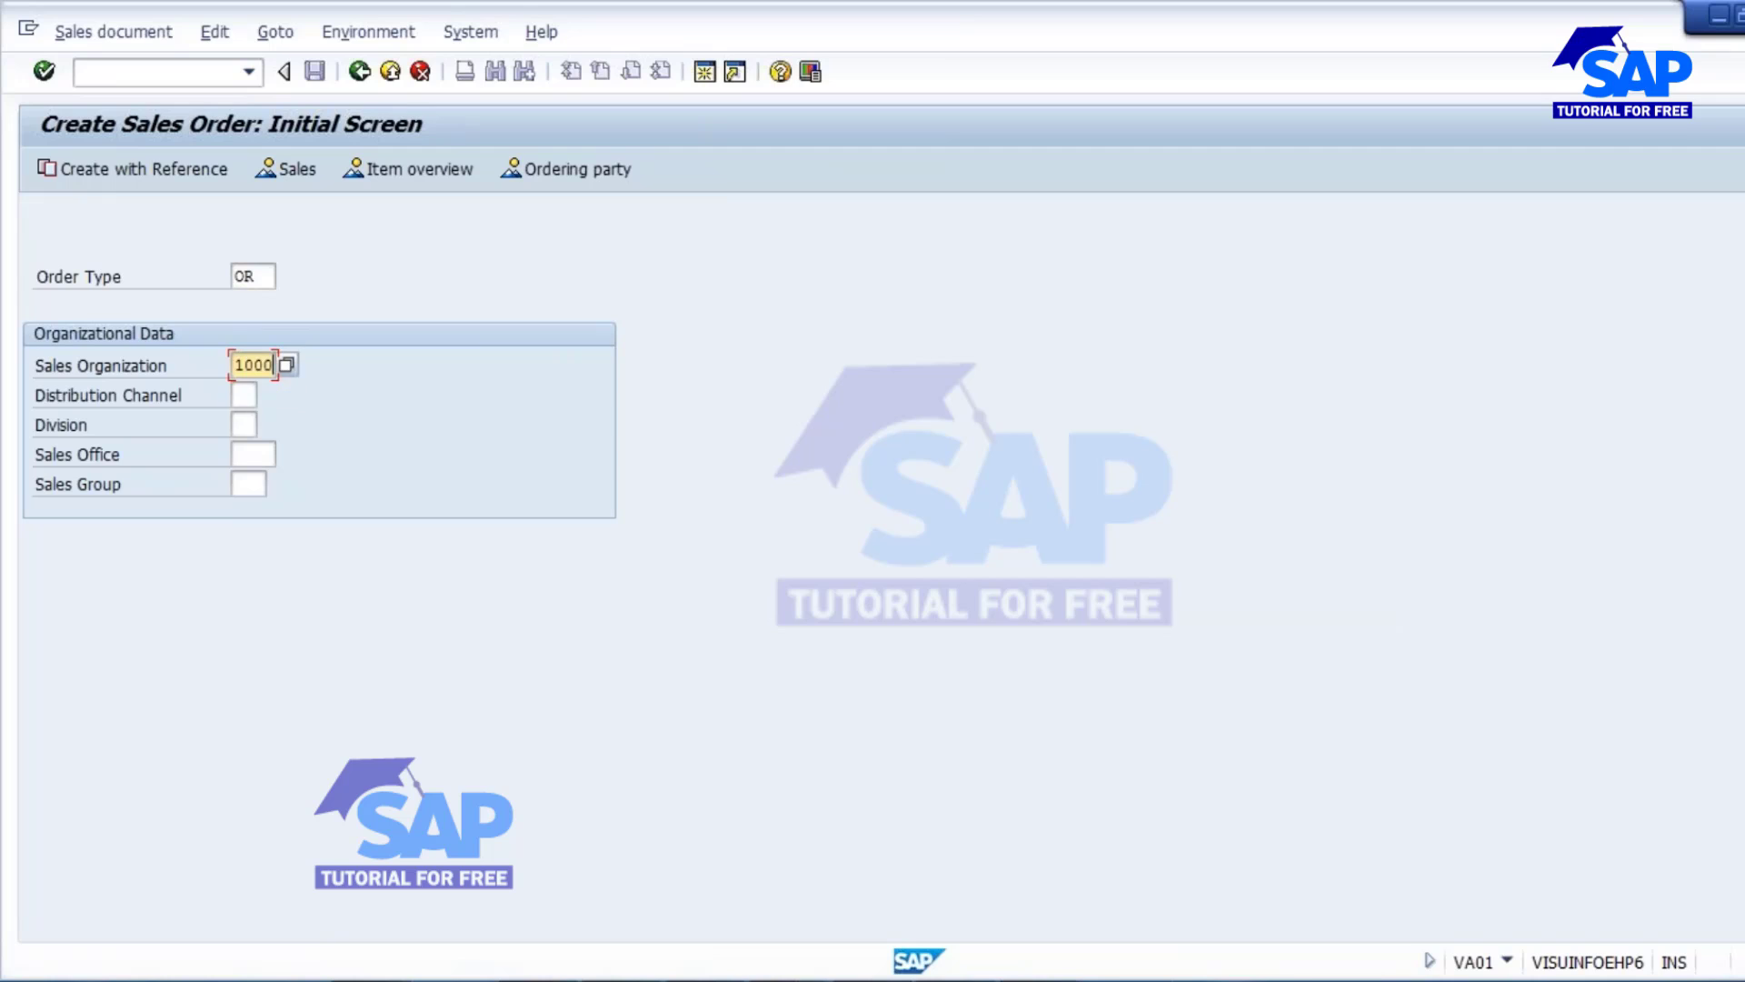
pyautogui.click(244, 395)
pyautogui.click(251, 422)
pyautogui.click(249, 426)
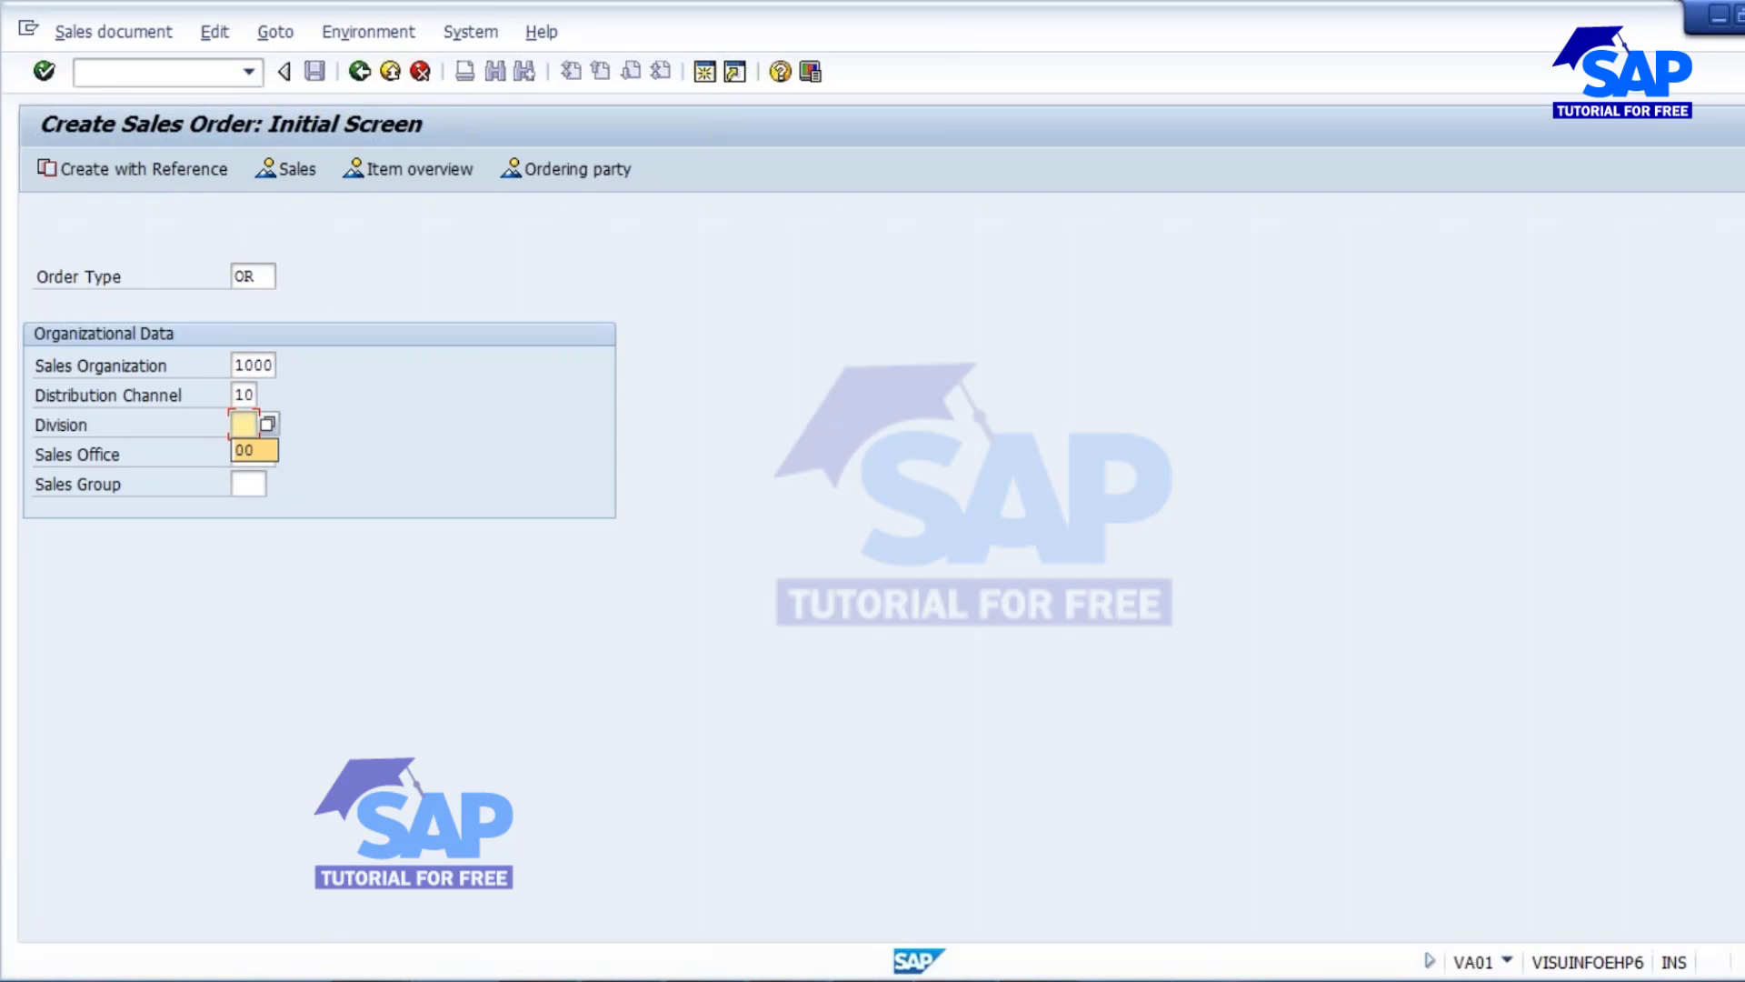
pyautogui.click(246, 449)
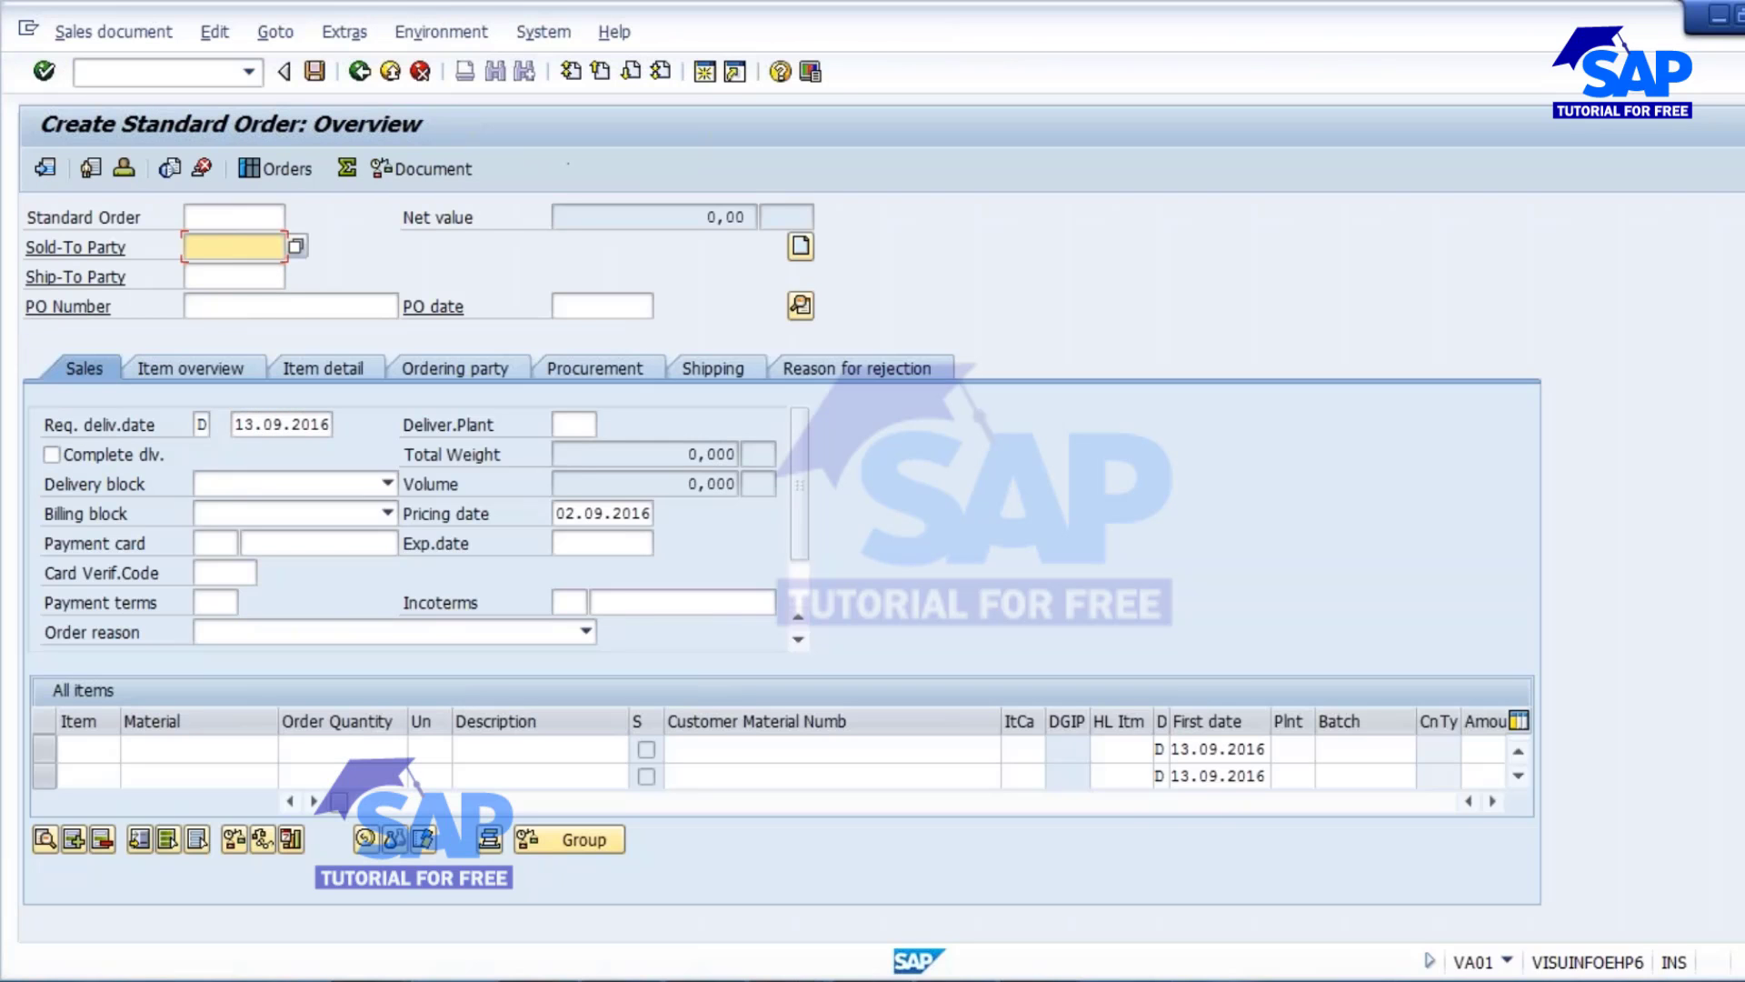
# Step: Enter the customer number as both the sold-to party and the ship-to party of the standard order
pyautogui.press('space')
pyautogui.click(223, 276)
pyautogui.click(226, 284)
pyautogui.press('space')
pyautogui.click(226, 306)
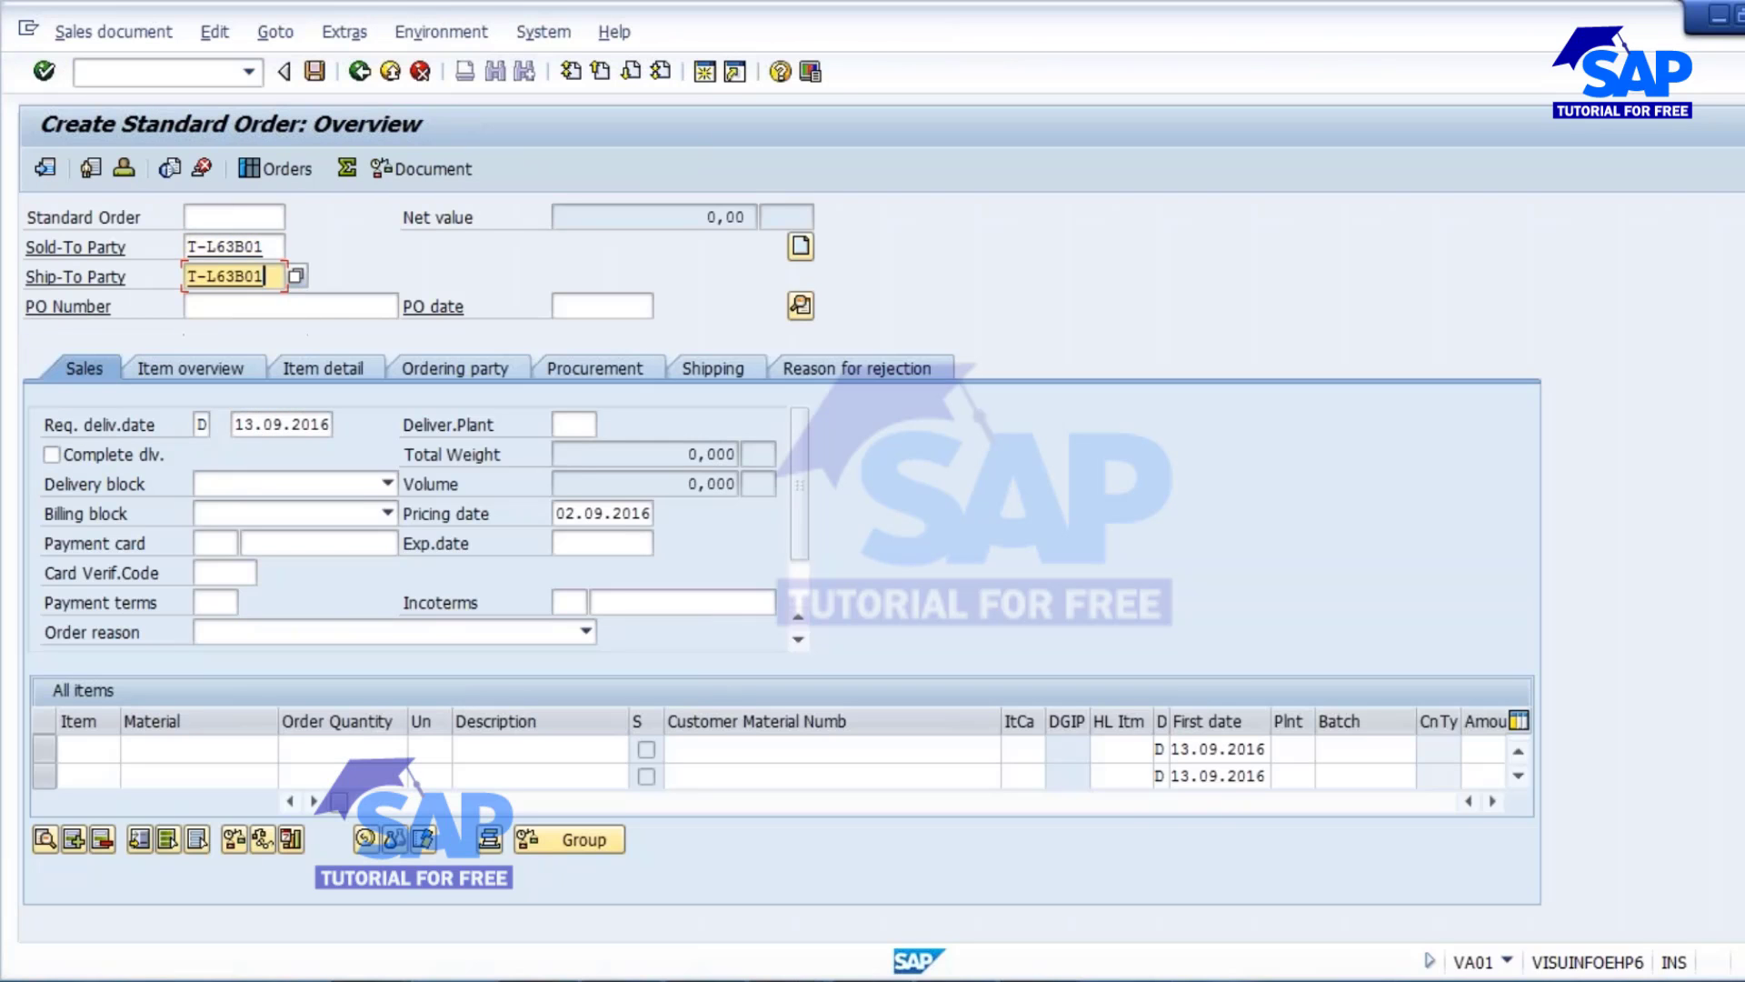
# Step: Add an item for material 2094 with order quantity 100 and set the delivering plant to 1000
pyautogui.click(170, 749)
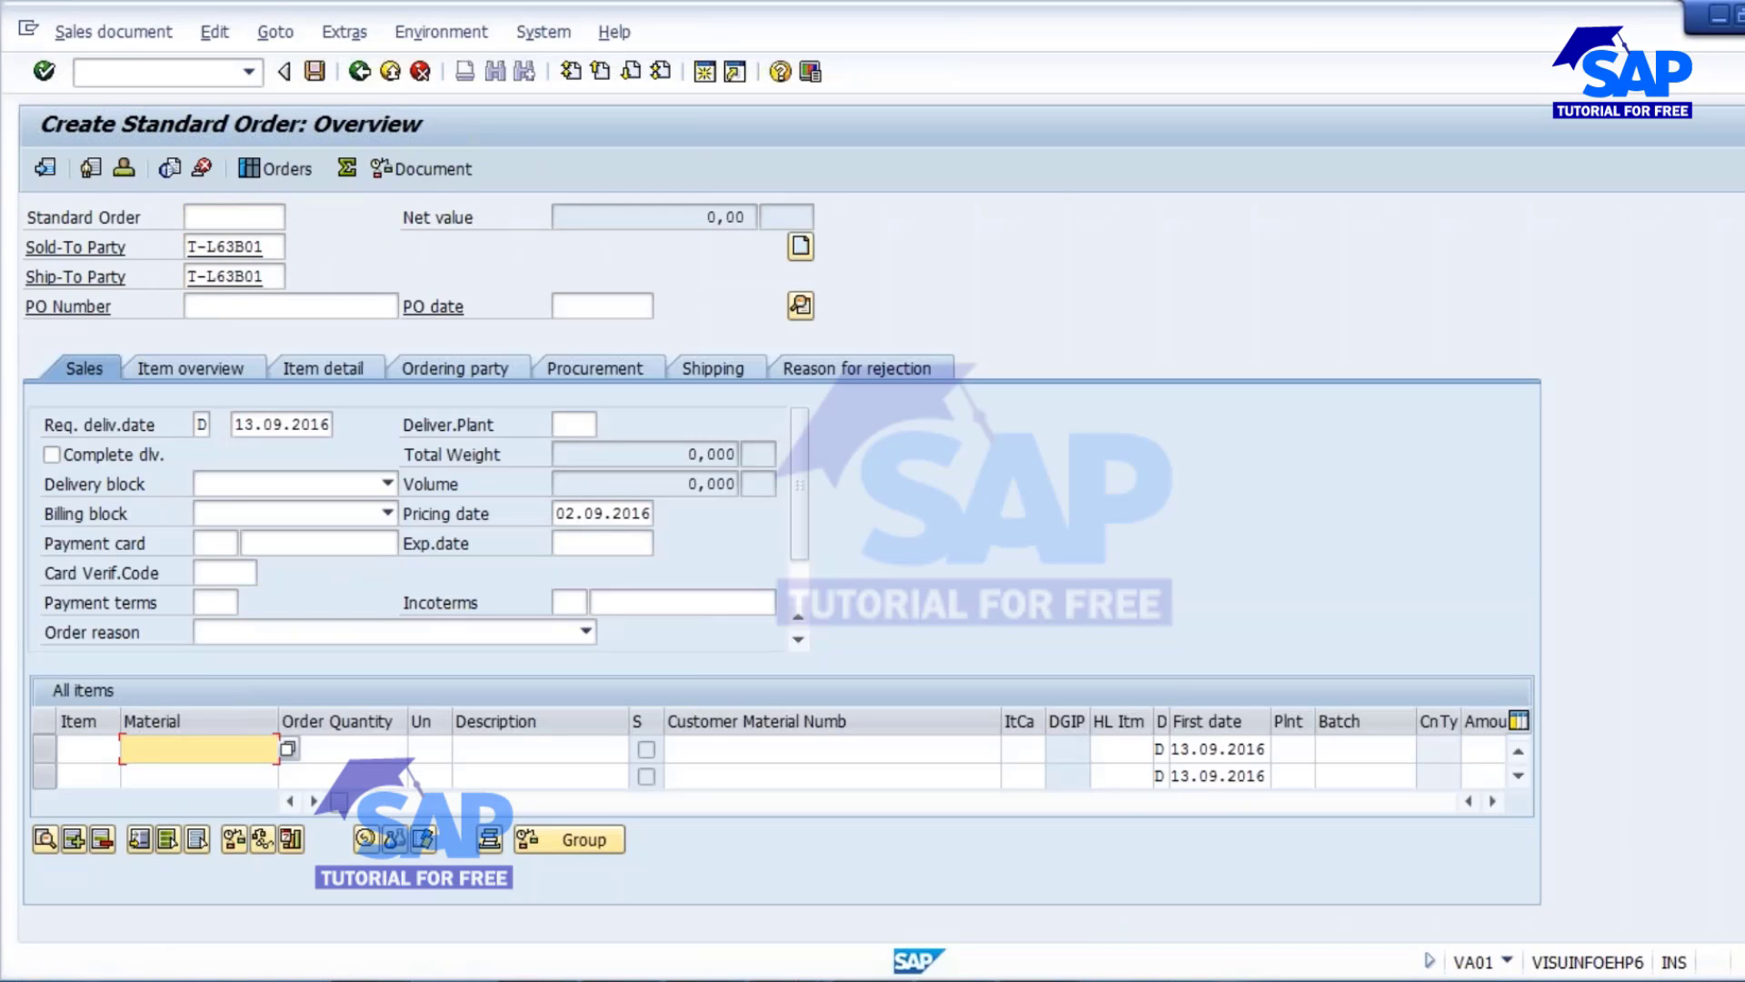
pyautogui.write('2094')
pyautogui.press('Tab')
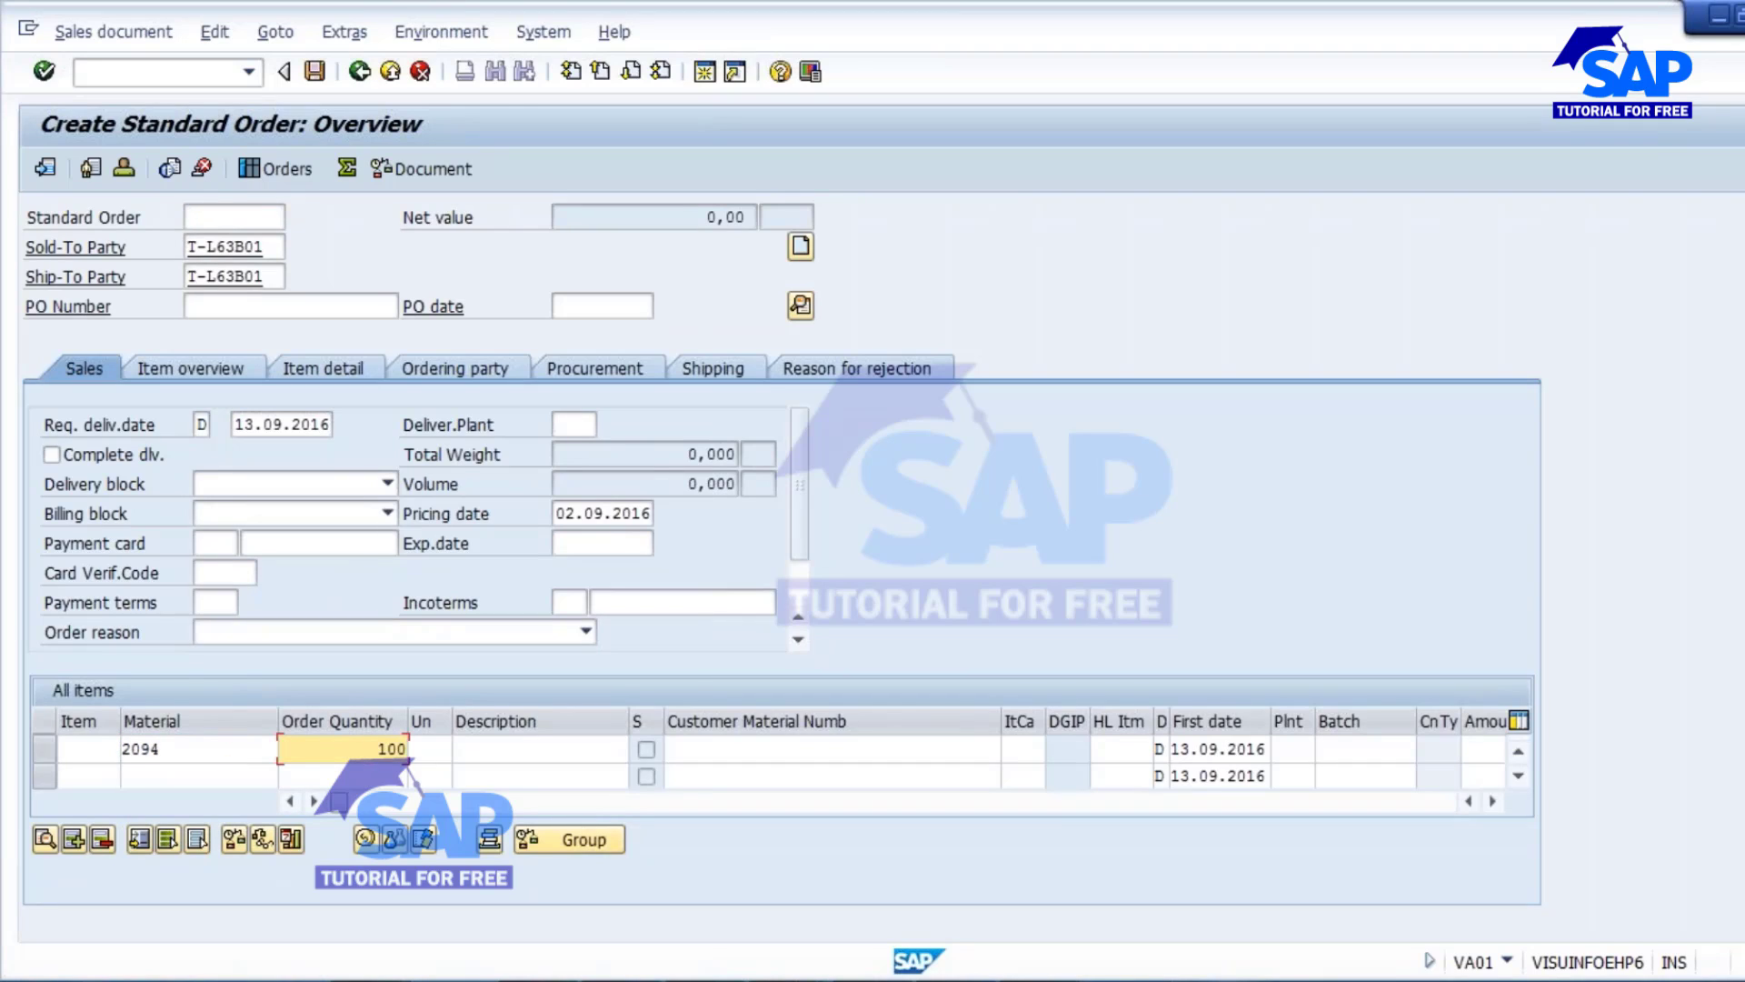
pyautogui.write('100')
pyautogui.click(575, 423)
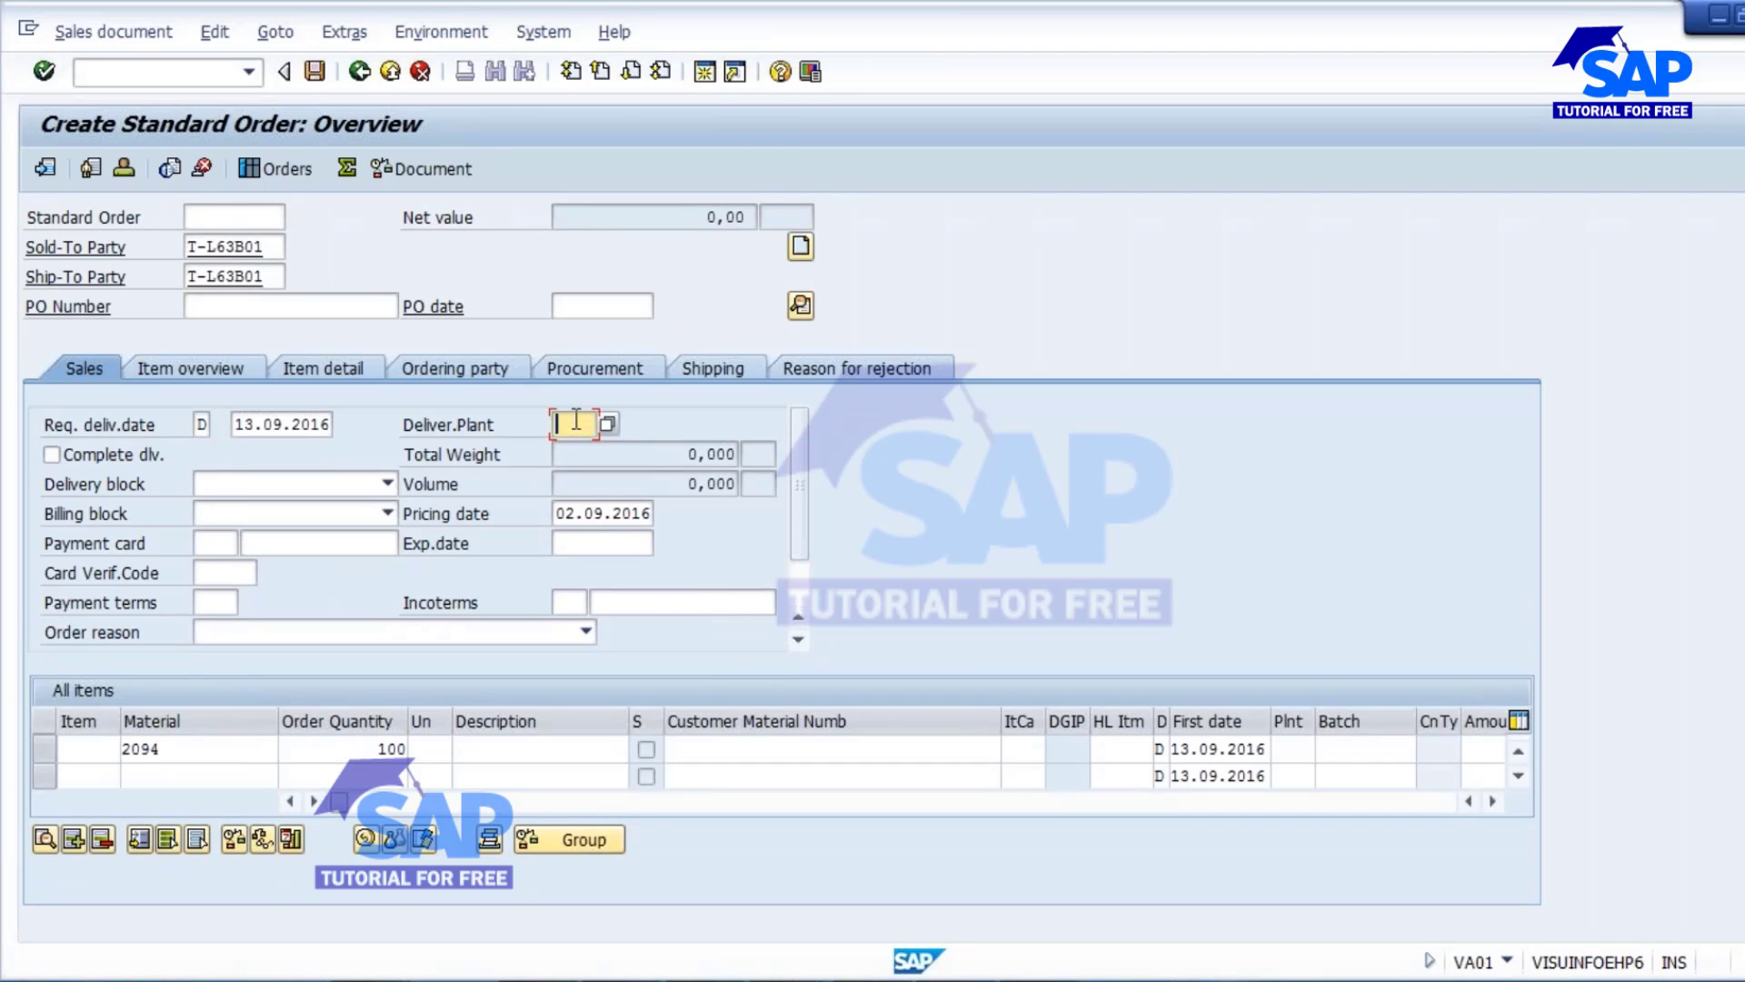
pyautogui.write('1000')
pyautogui.press('Return')
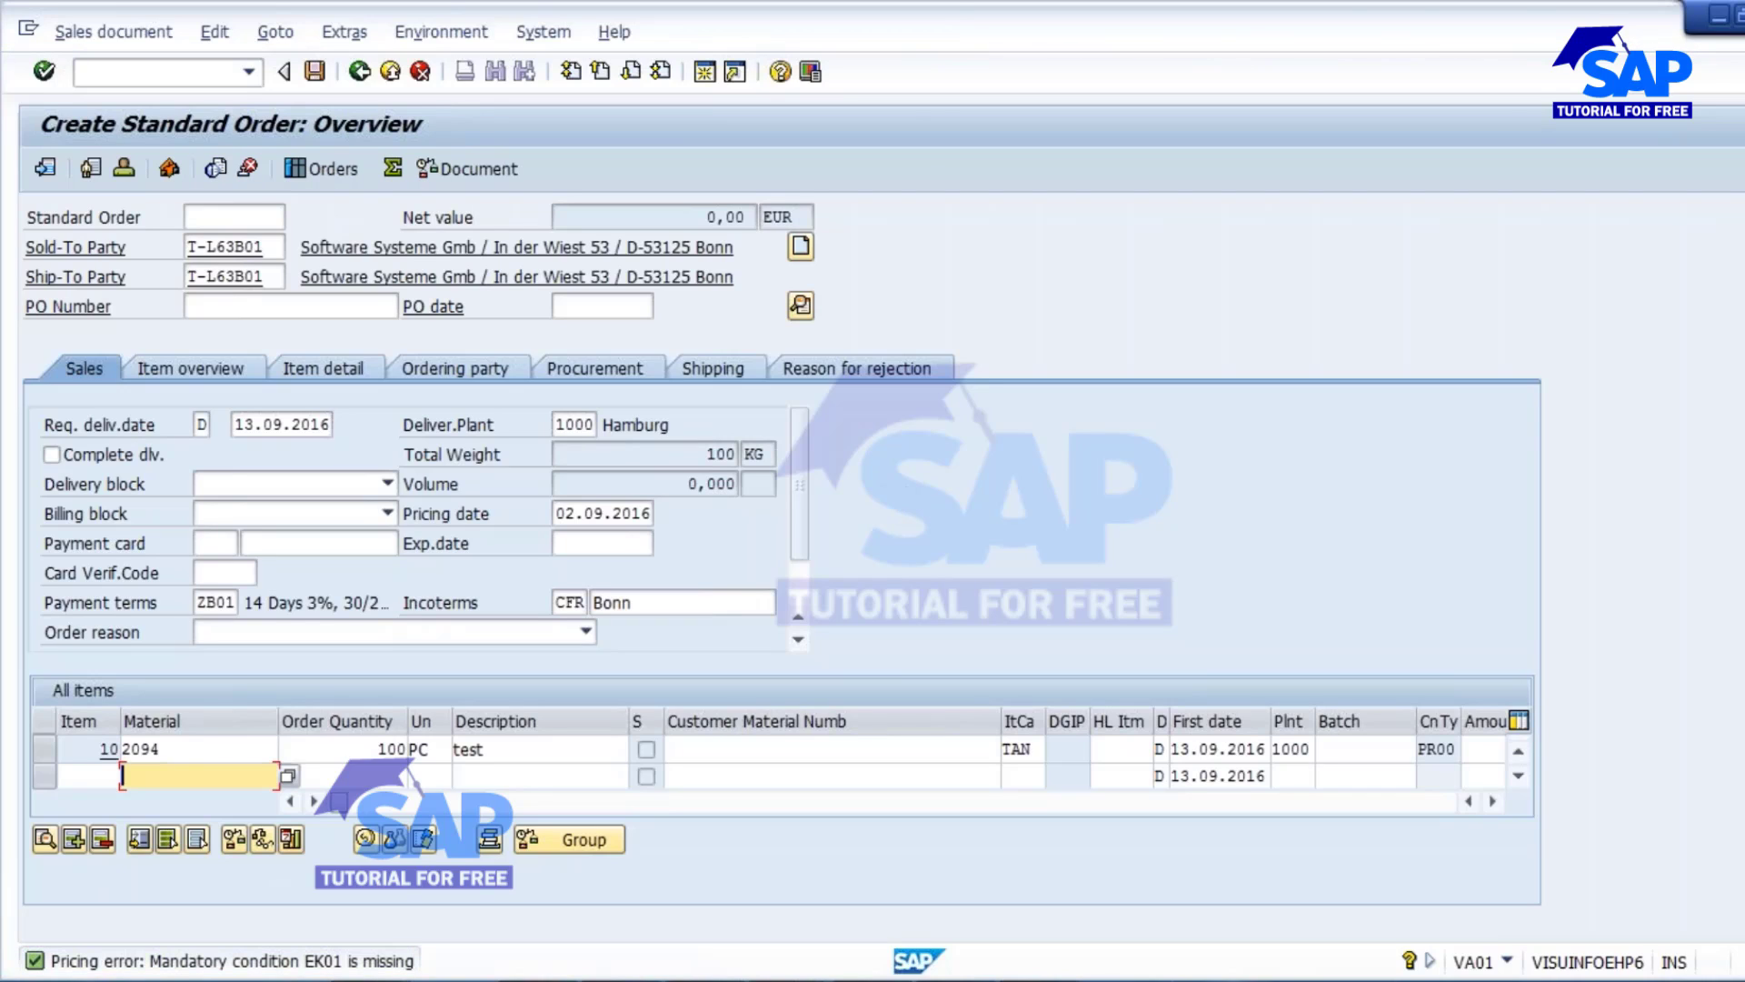
# Step: Display the order's incompletion log and open the missing pricing data of item 10 for completion
pyautogui.click(215, 32)
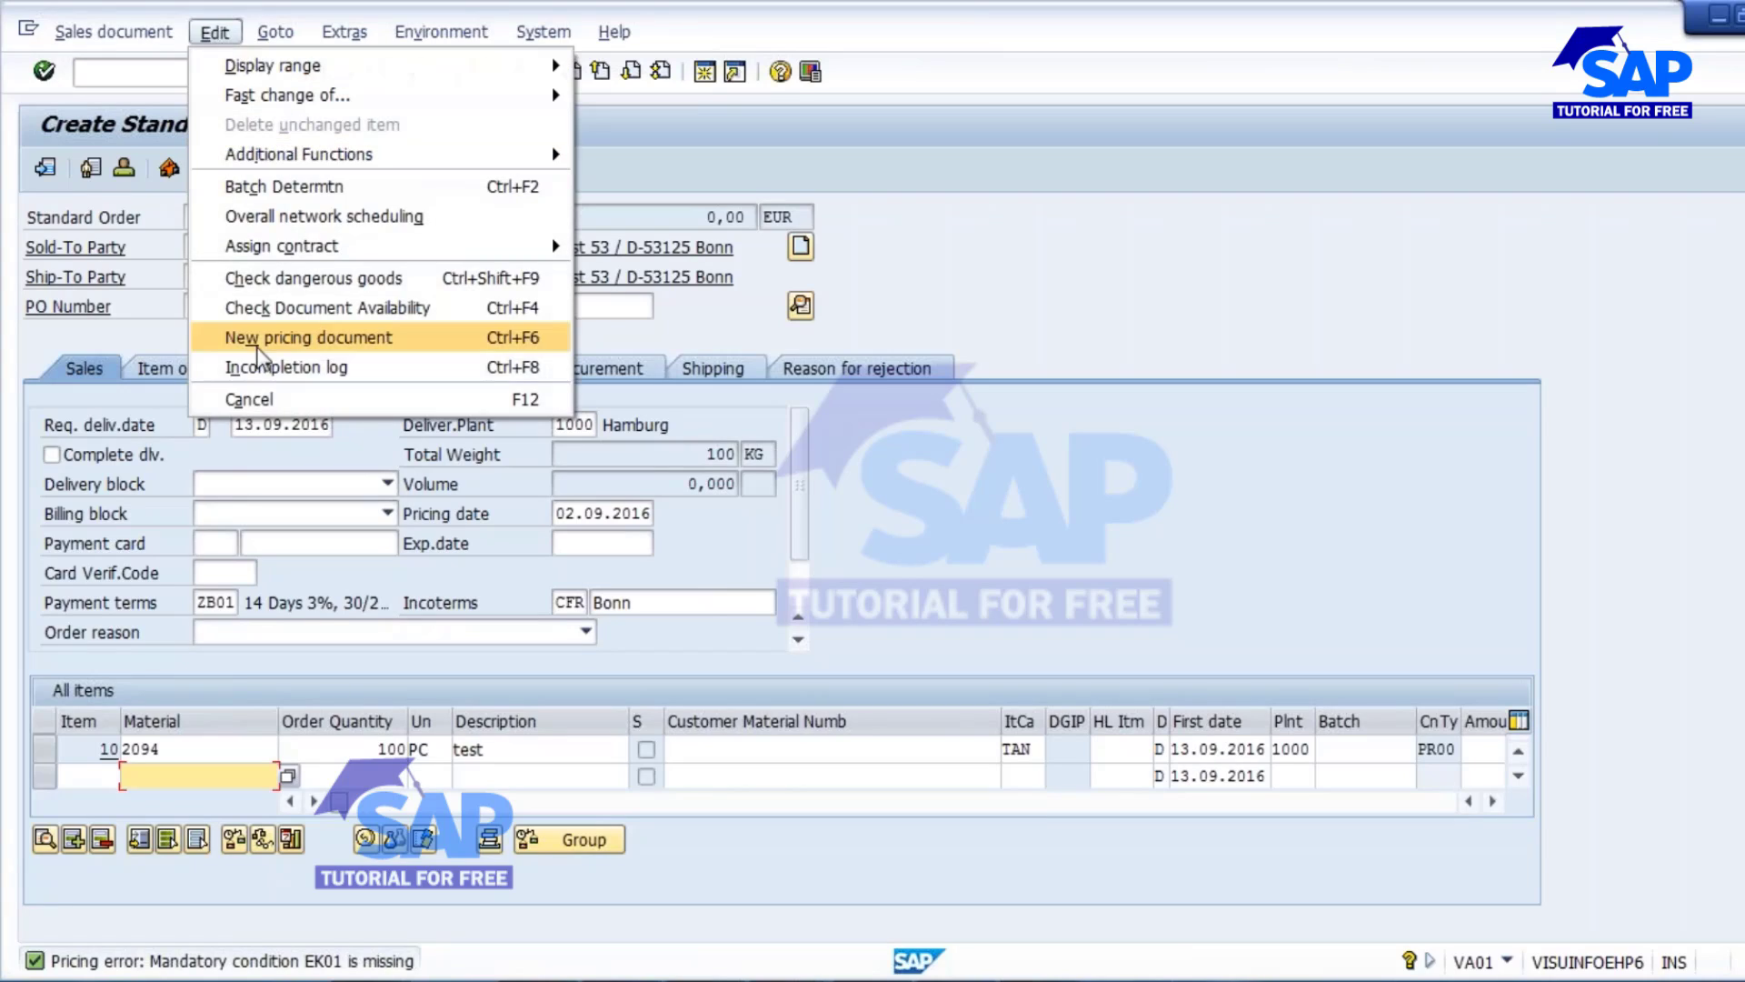
pyautogui.click(263, 368)
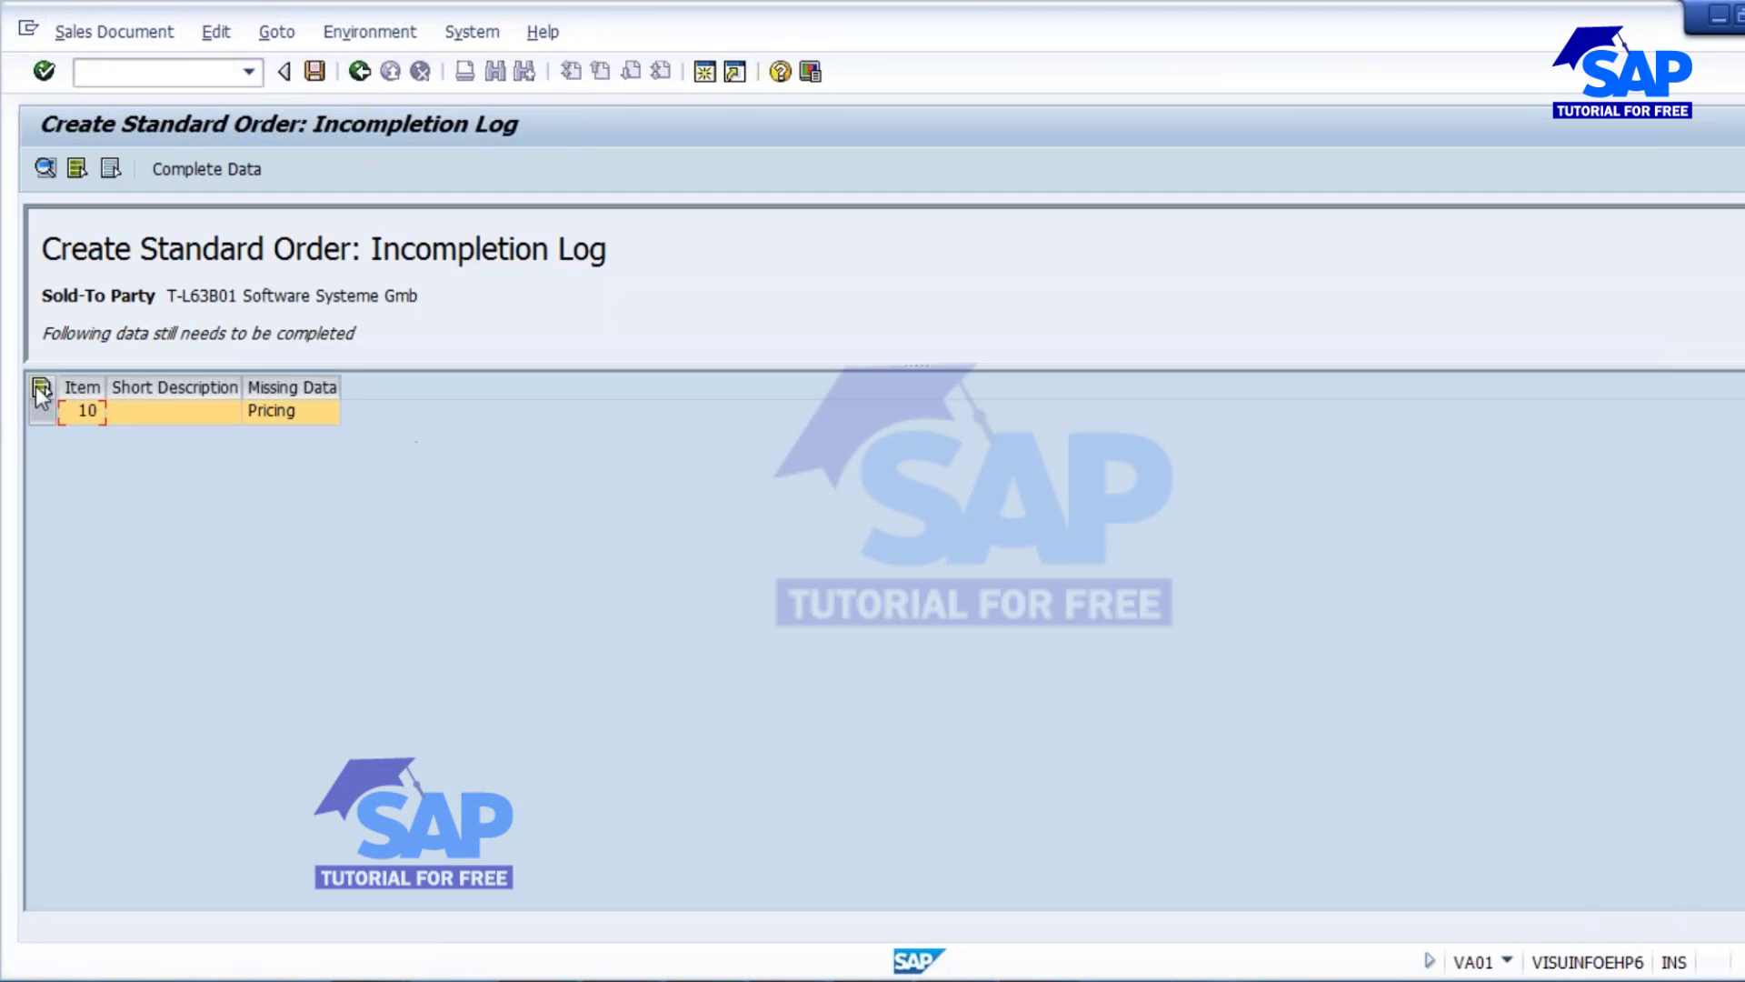
pyautogui.click(205, 169)
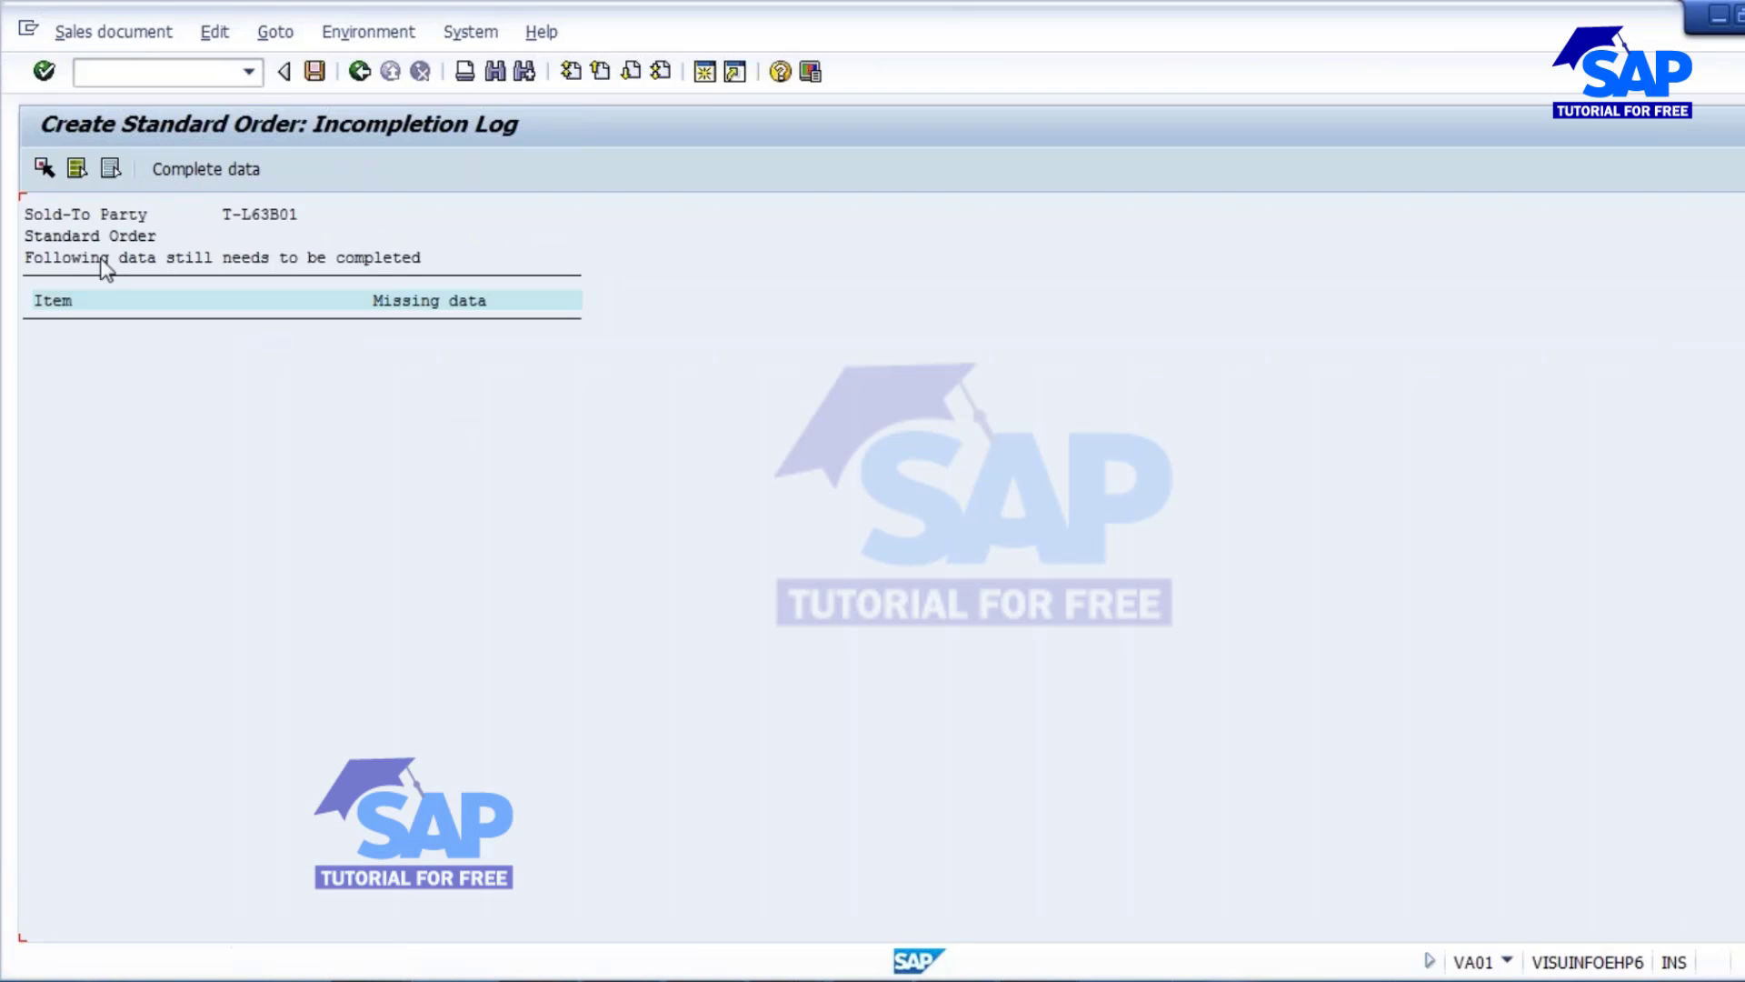
pyautogui.click(205, 169)
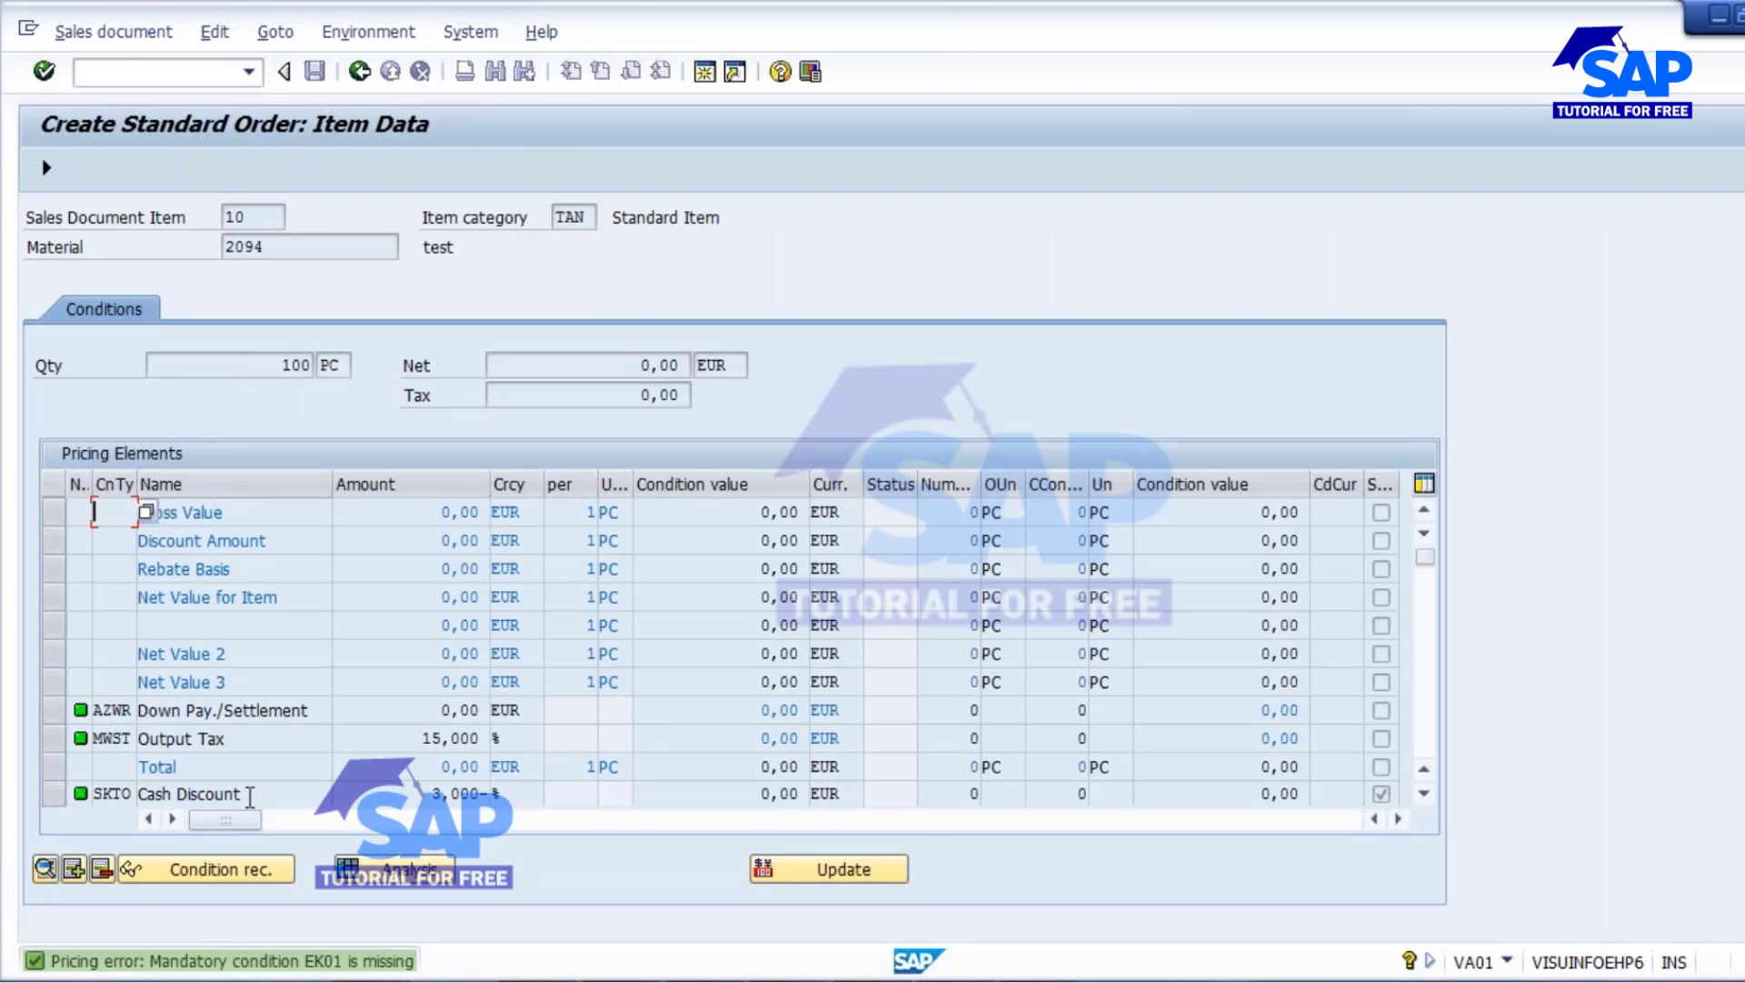
# Step: Add pricing condition EK01 with an amount of 10 to the item, return to the overview and save the sales order
pyautogui.scroll(-2, 122, 721)
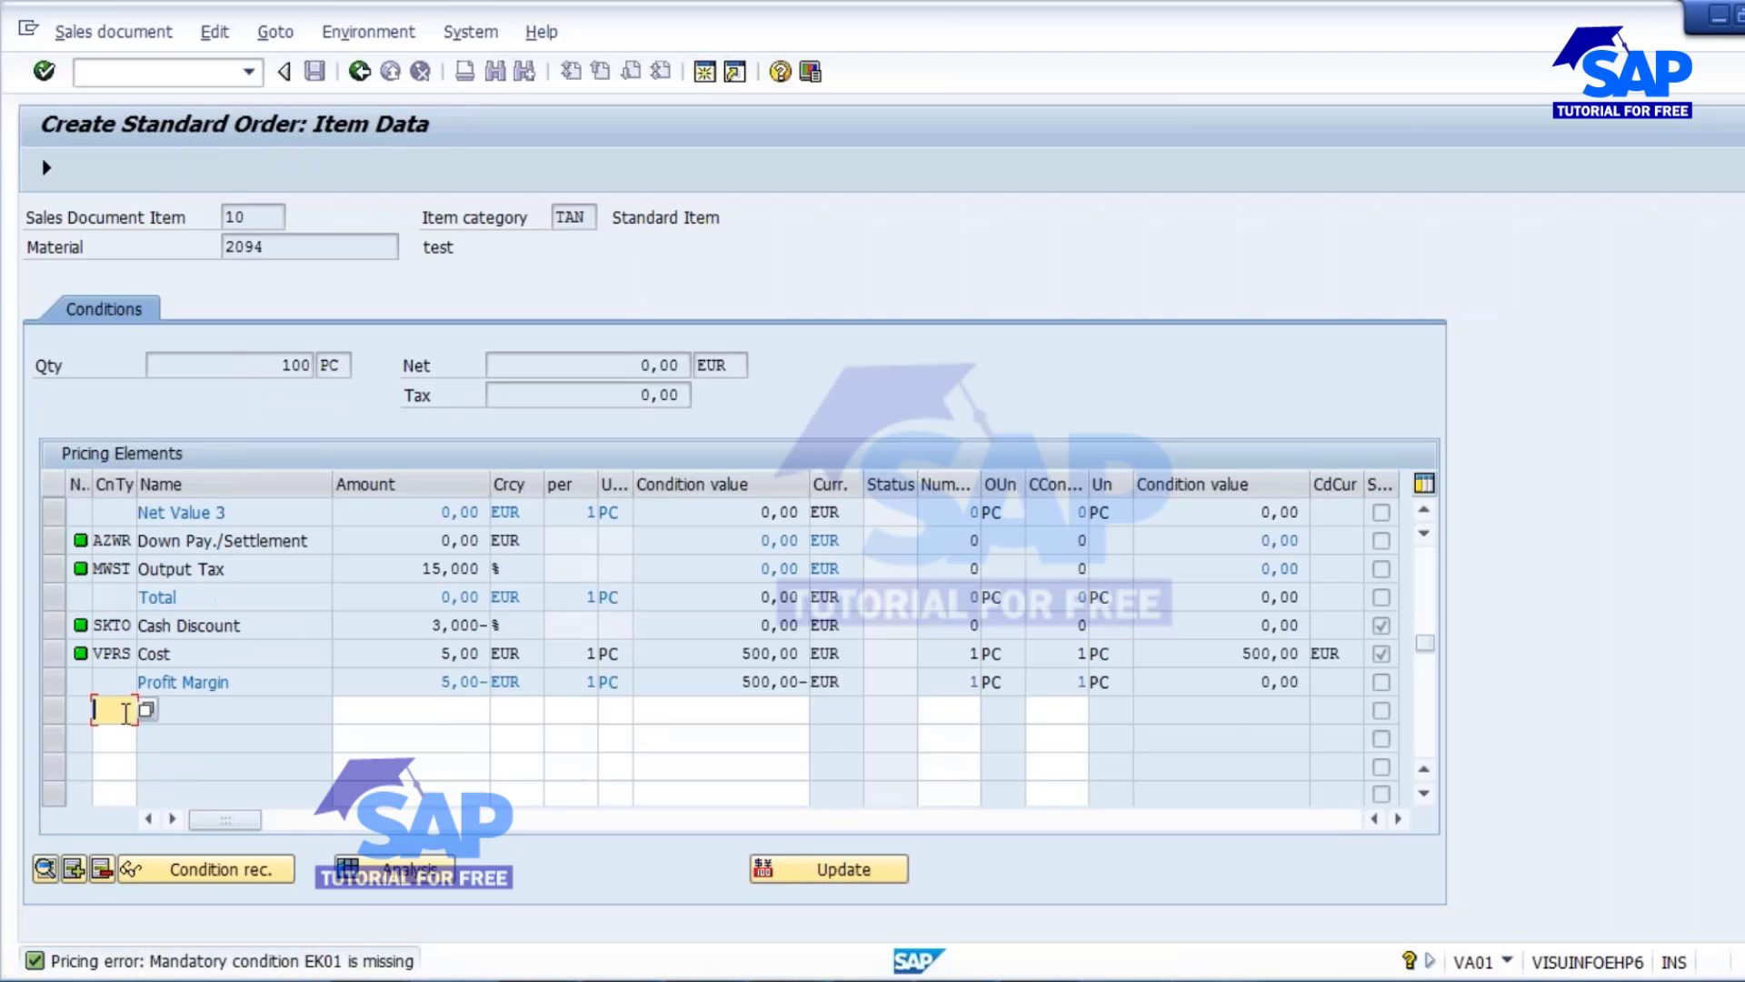
pyautogui.write('EK01')
pyautogui.click(437, 725)
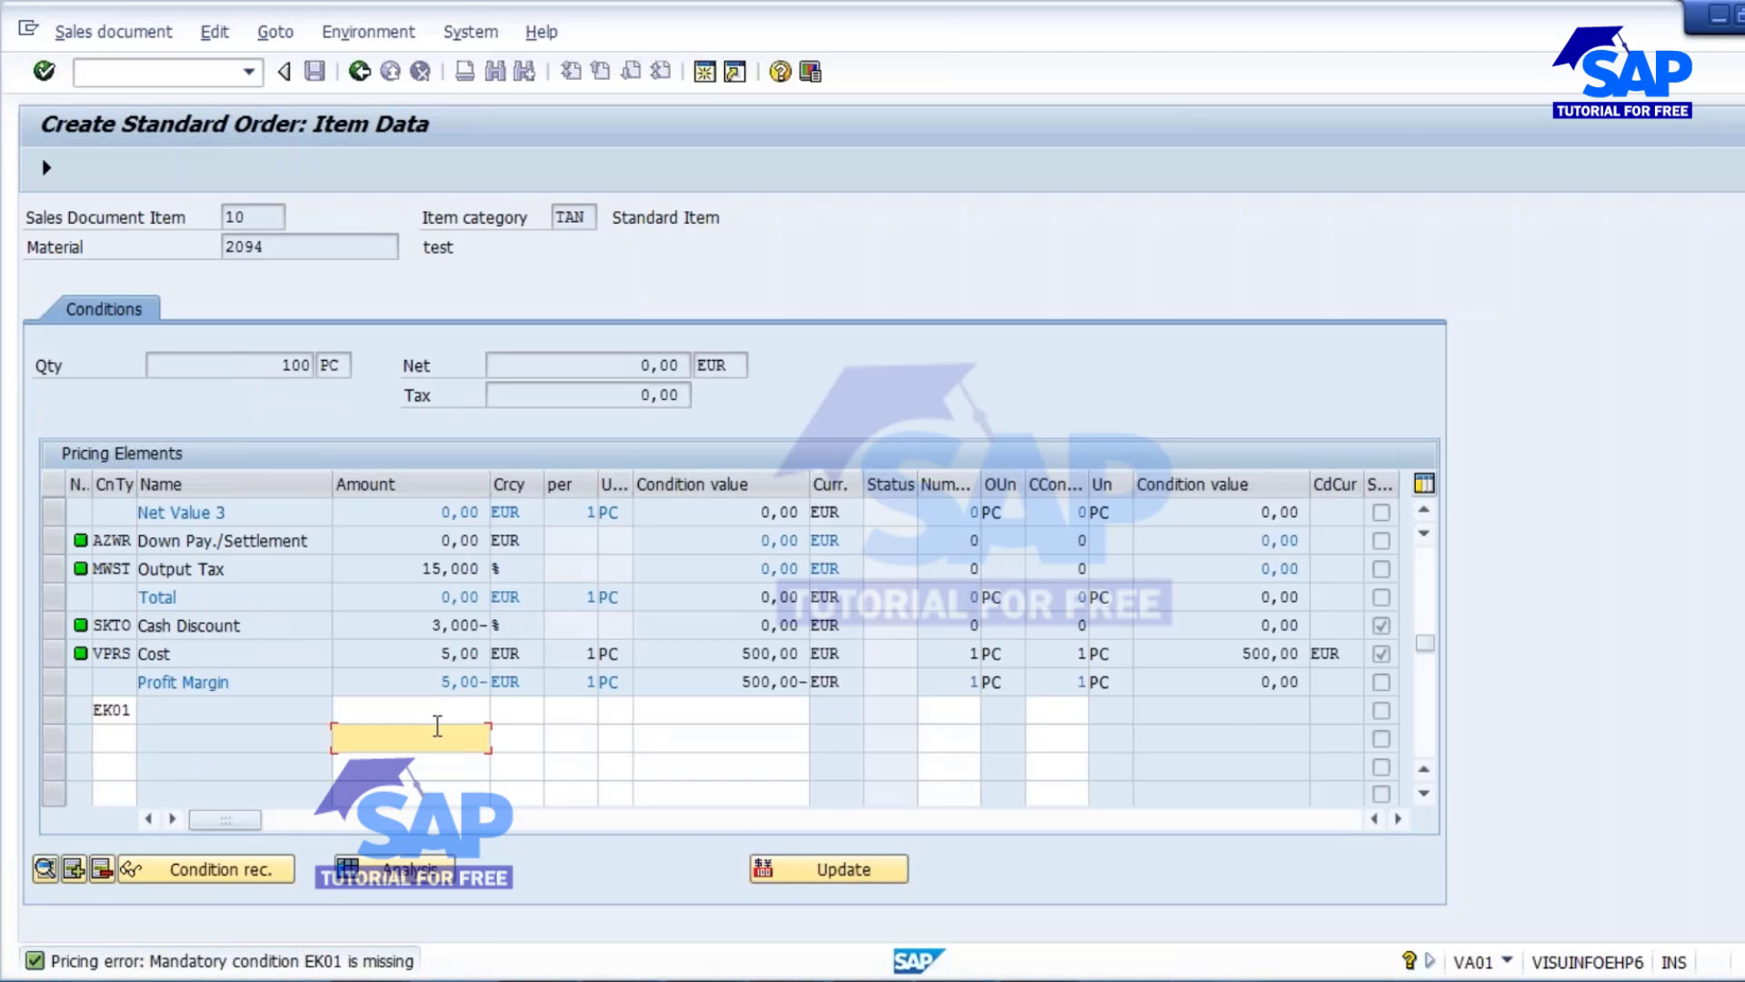
pyautogui.click(437, 714)
pyautogui.press('Return')
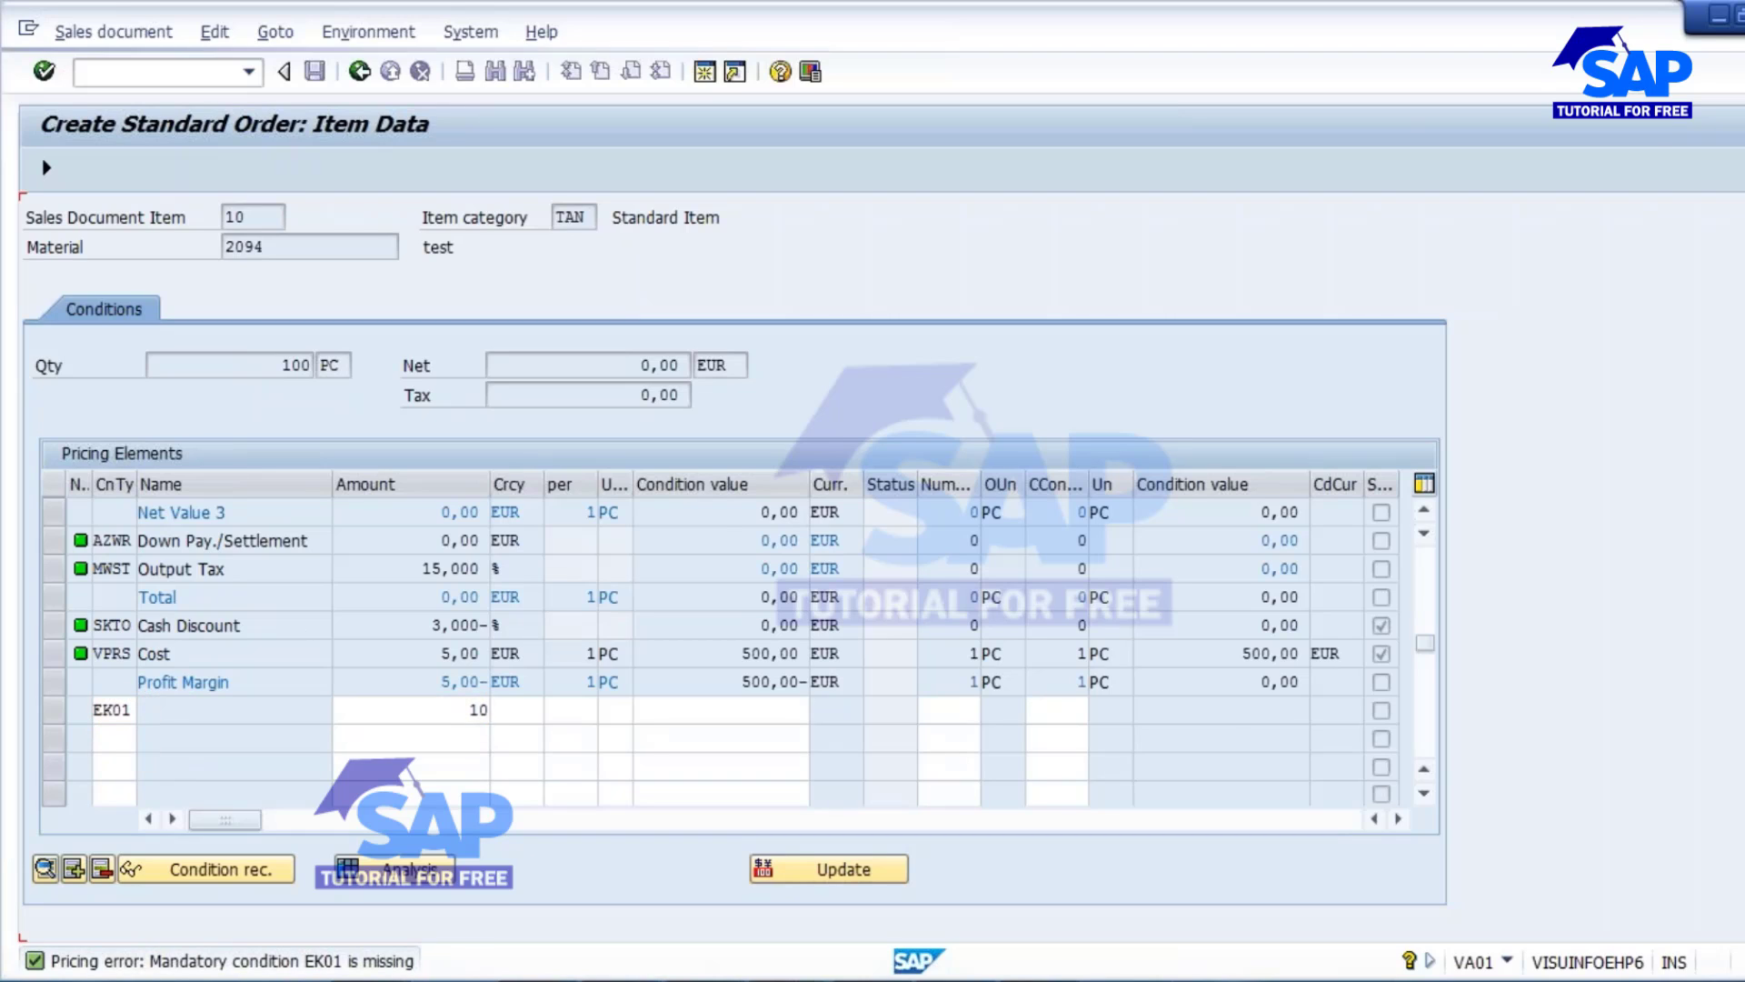
pyautogui.press('F3')
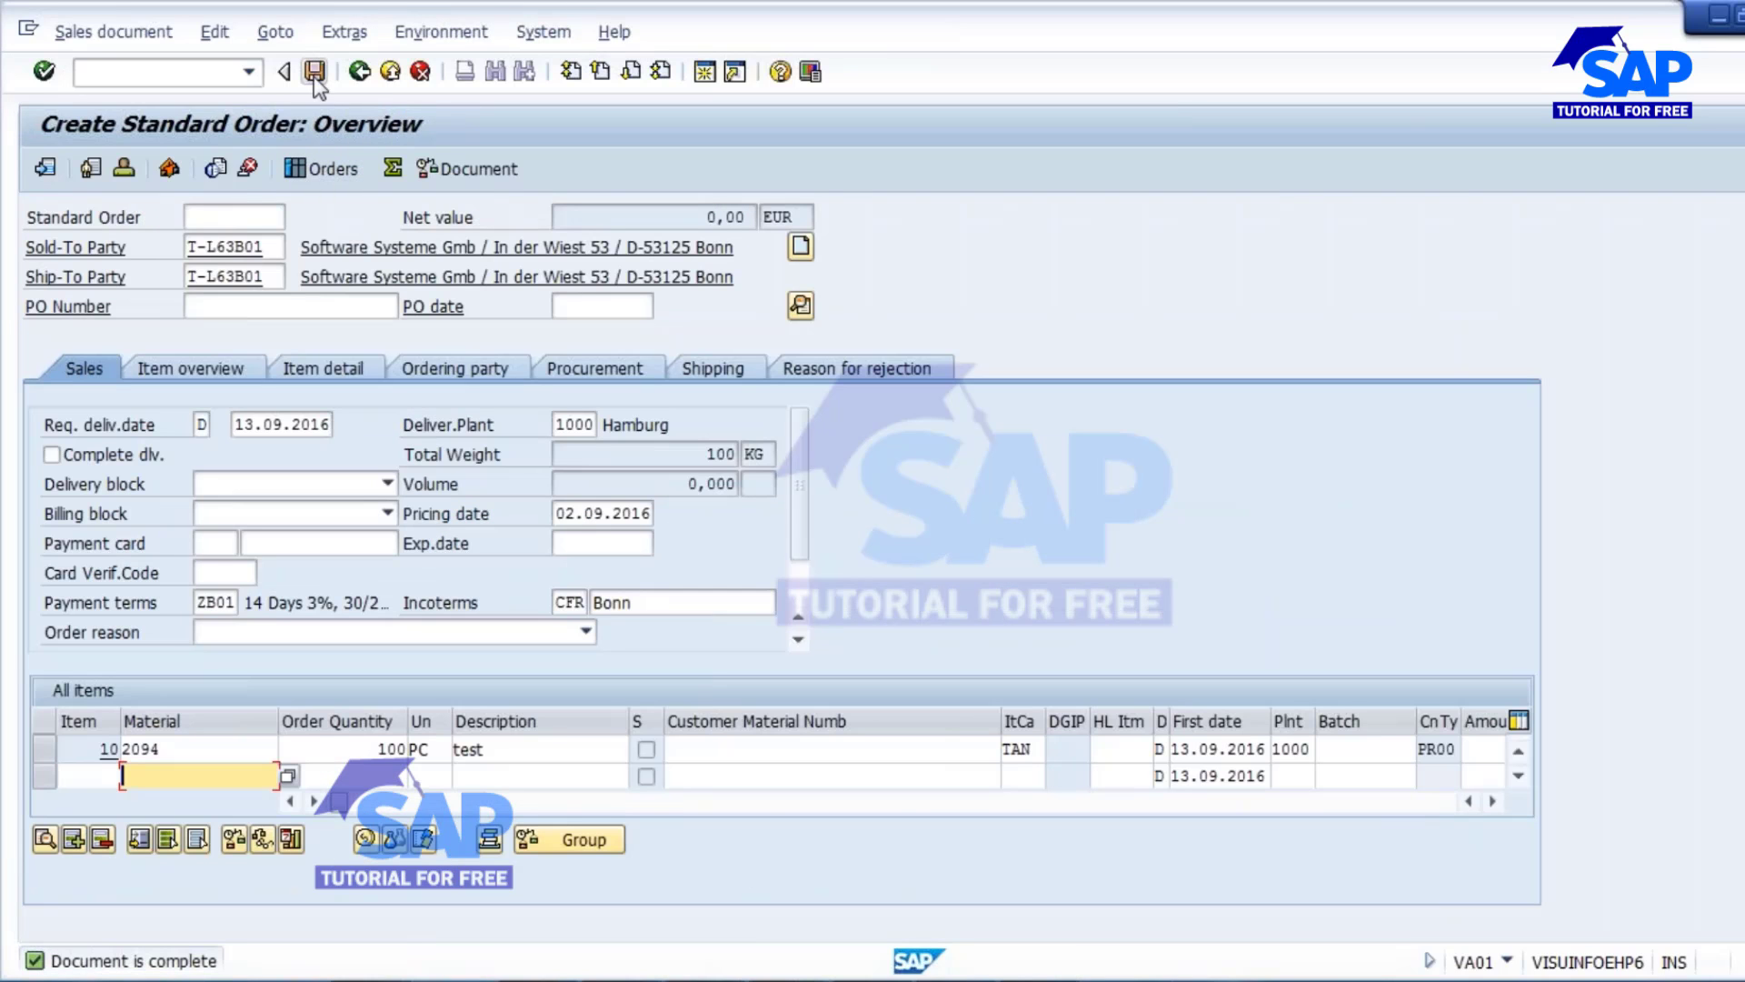
pyautogui.click(313, 69)
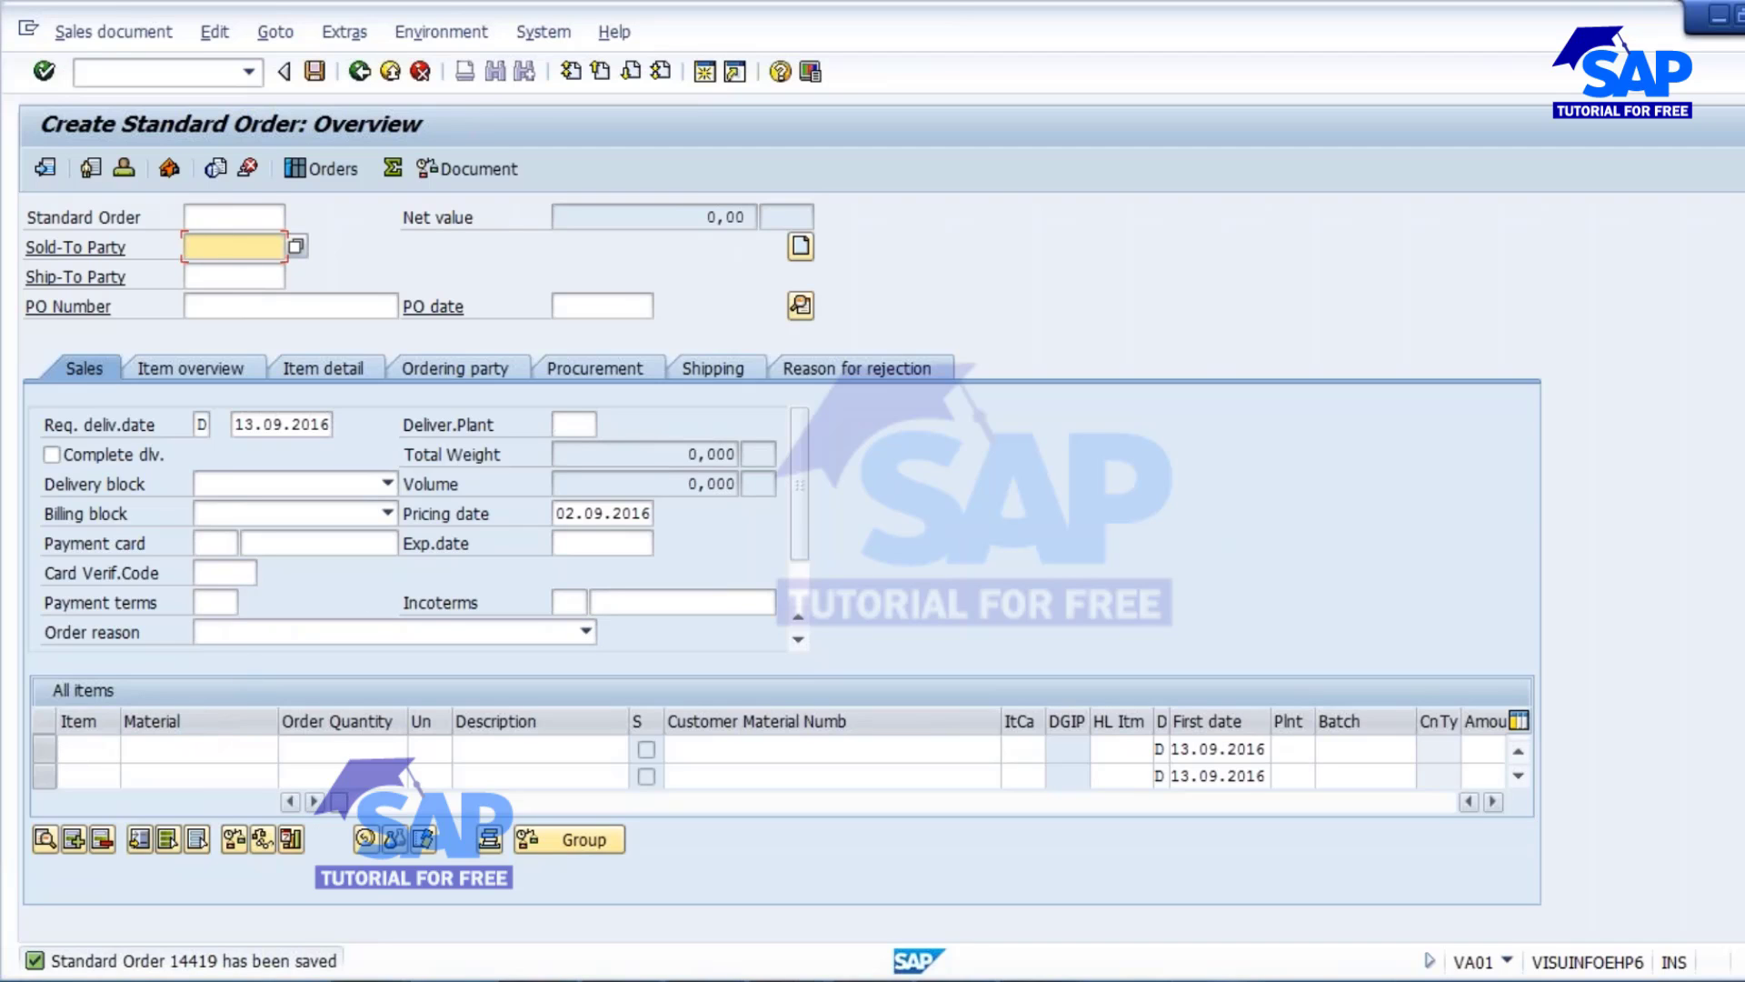
# Step: Return to the stock/requirements list, refresh it and check the sales order line dated 08.09.2016 and its required quantity
pyautogui.click(916, 866)
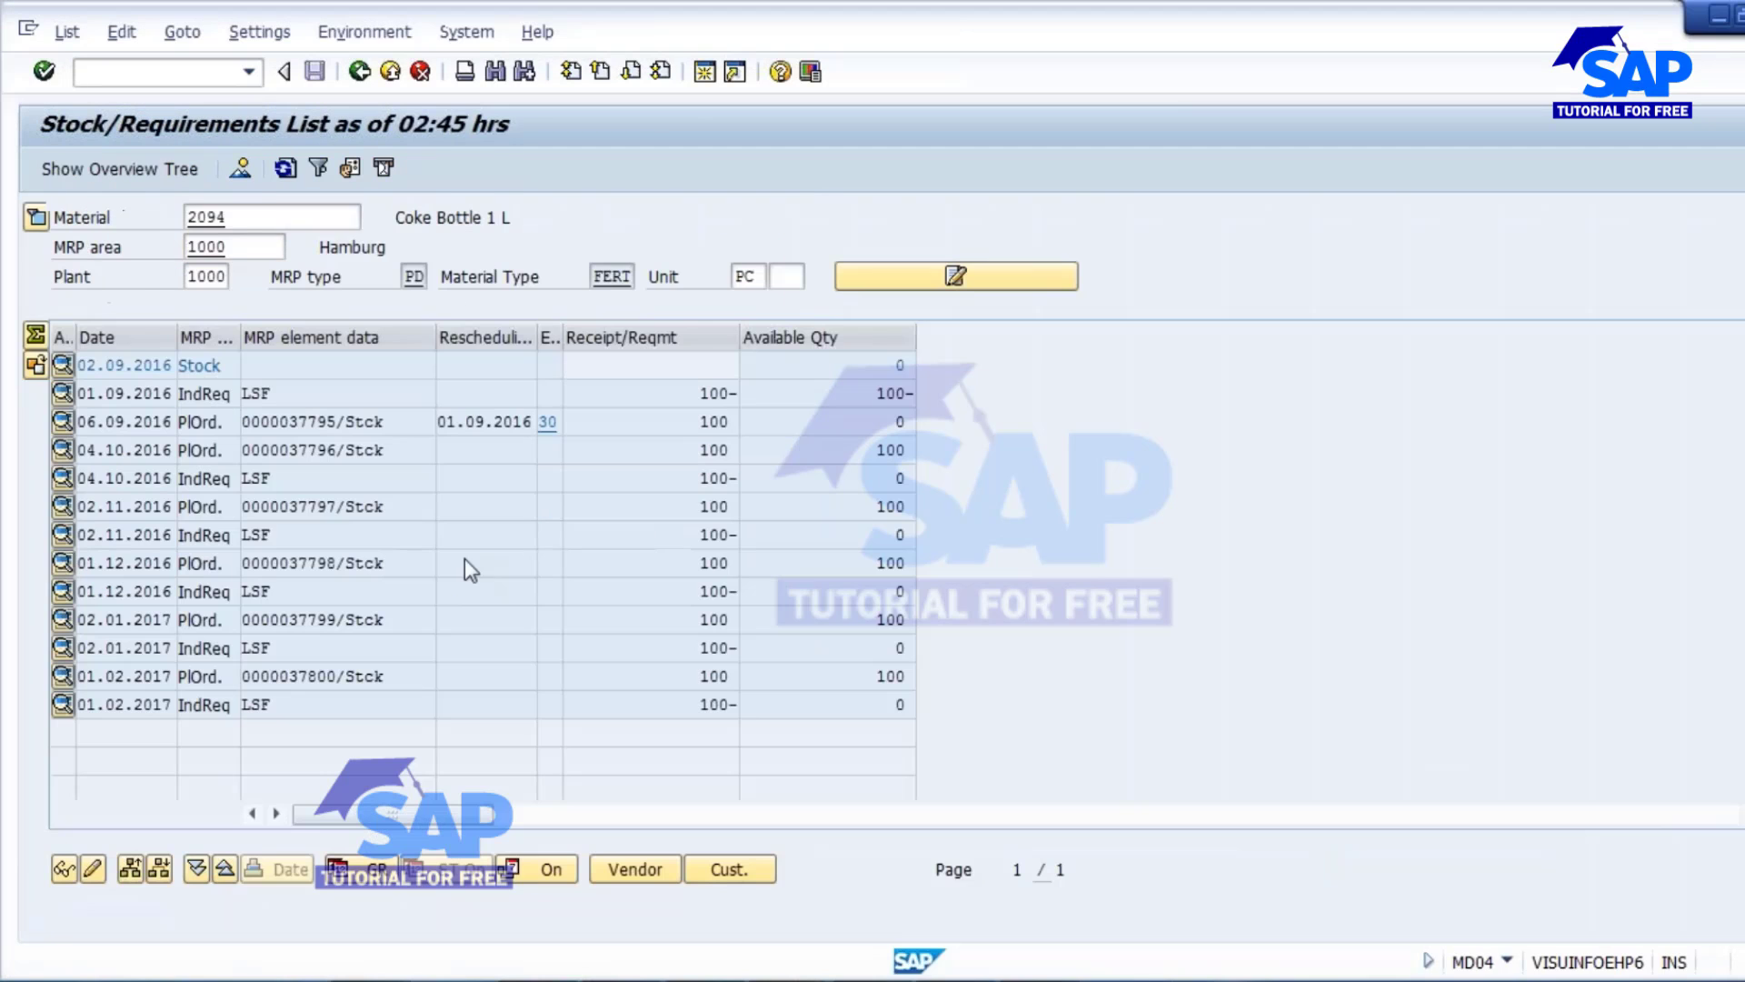
pyautogui.click(285, 169)
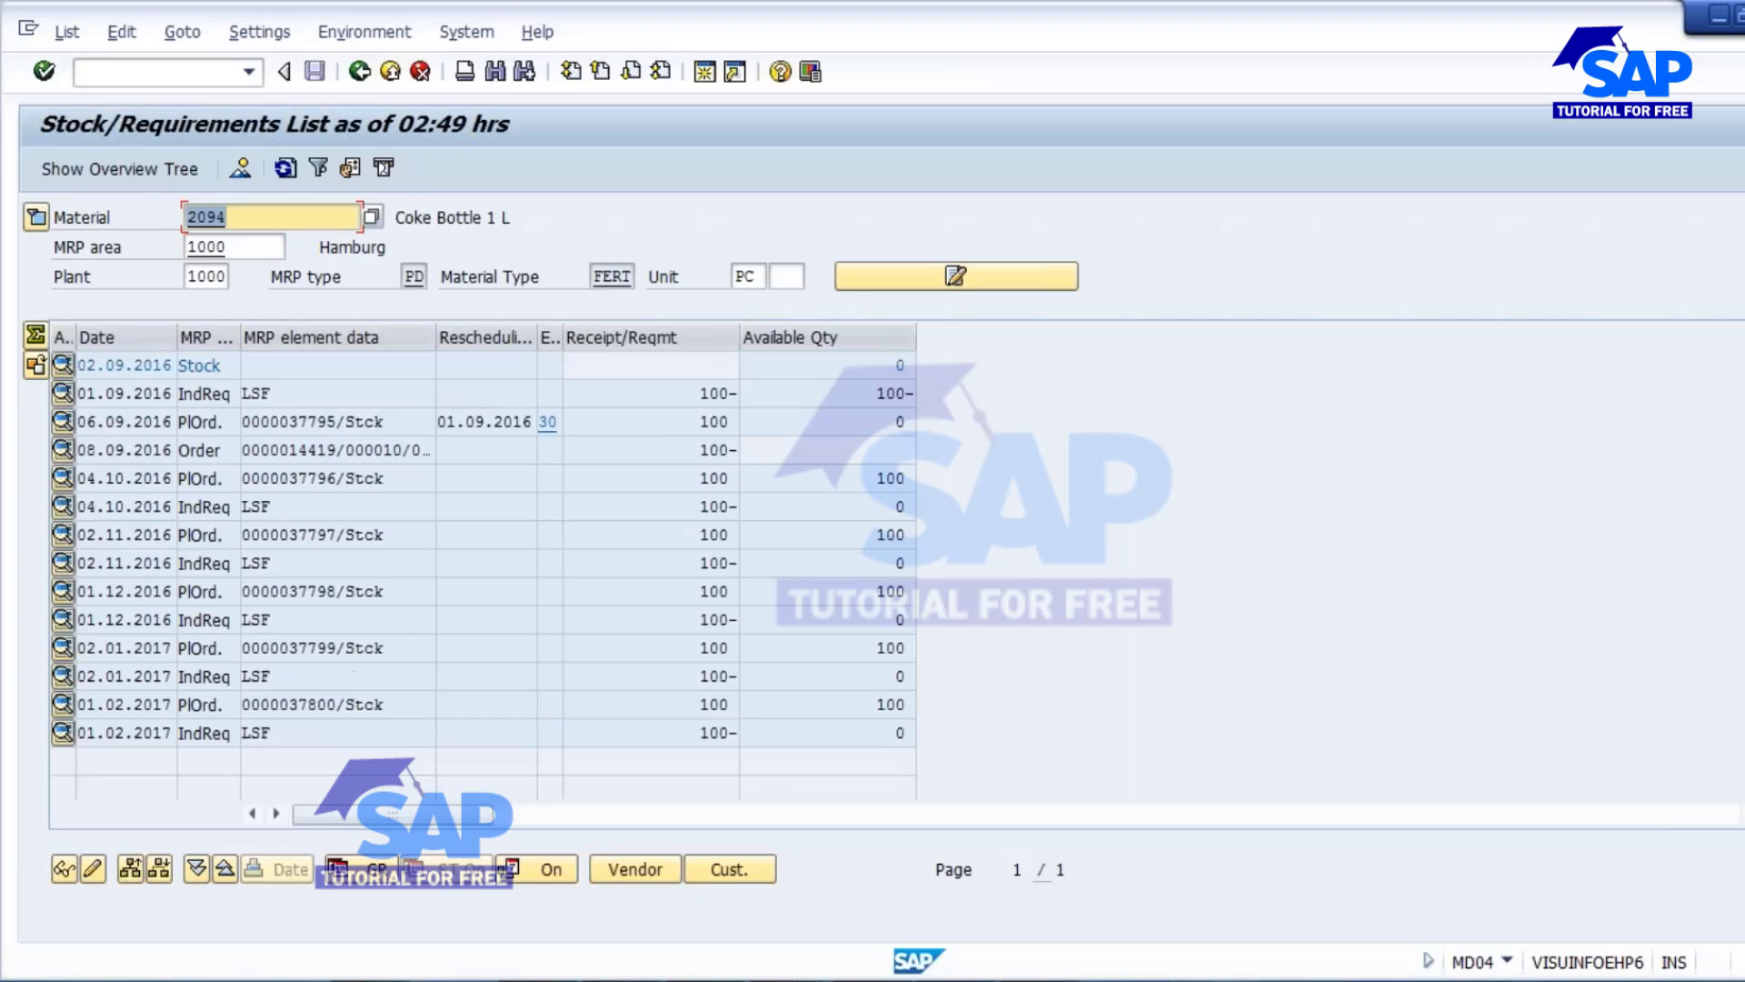
pyautogui.click(331, 454)
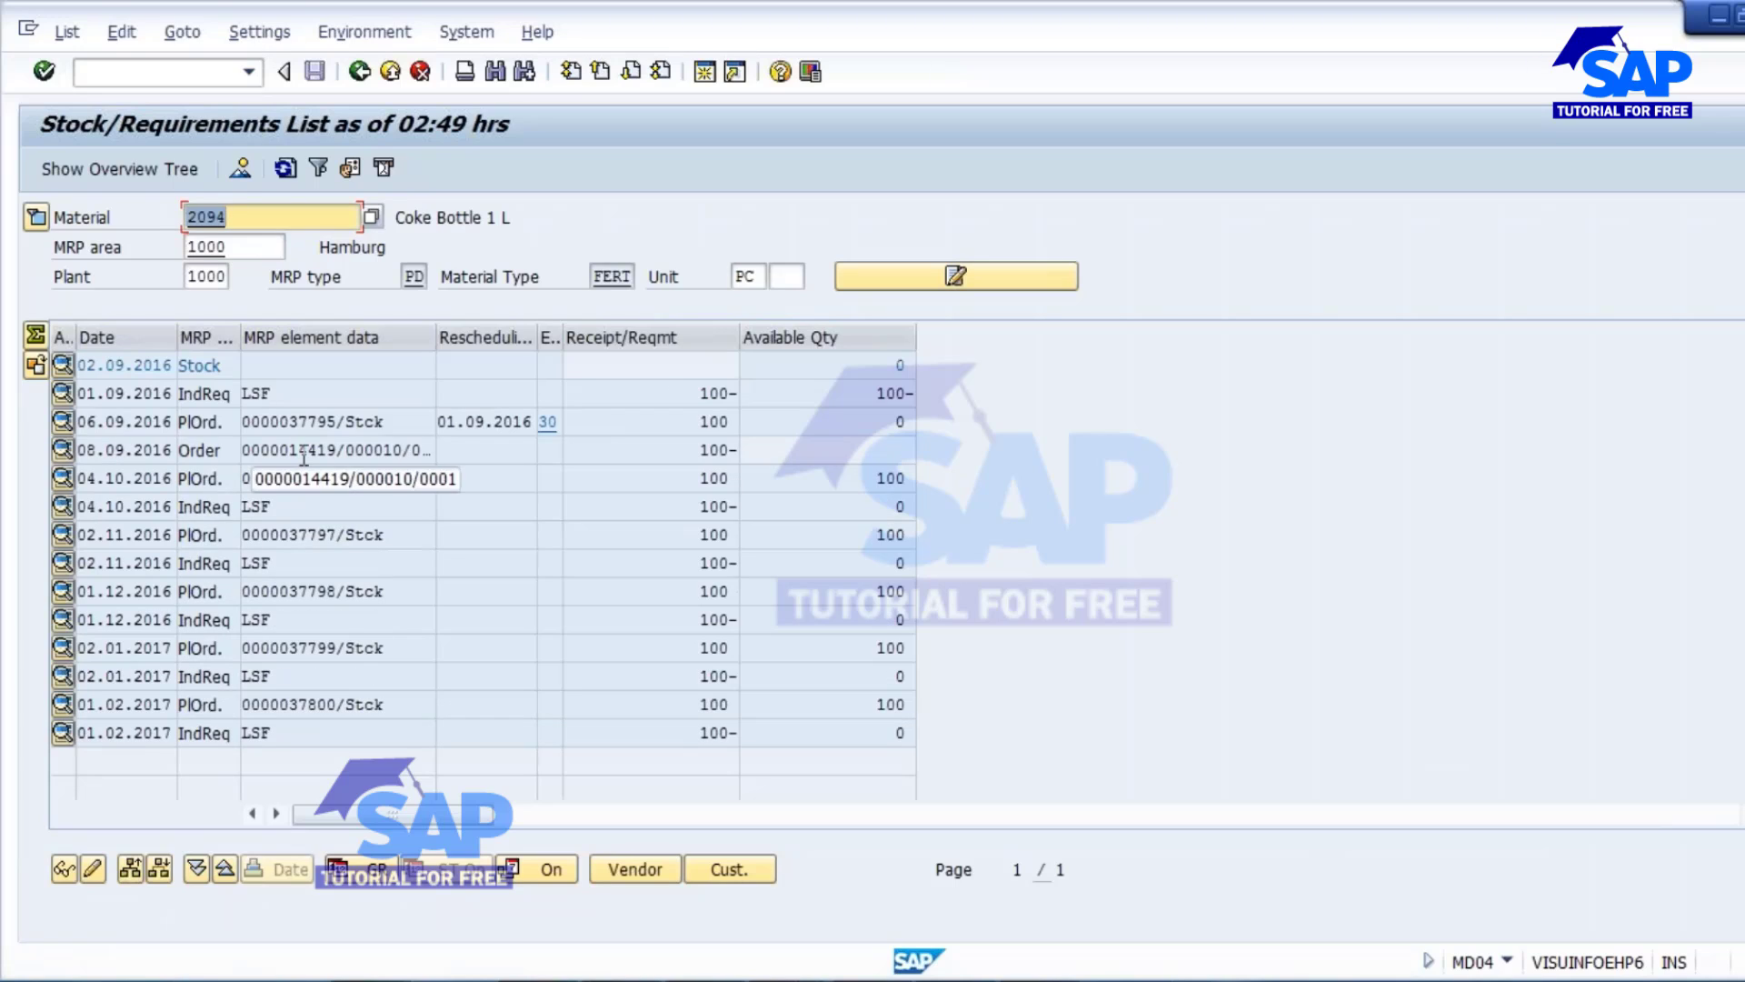
pyautogui.moveTo(298, 450); pyautogui.dragTo(330, 452)
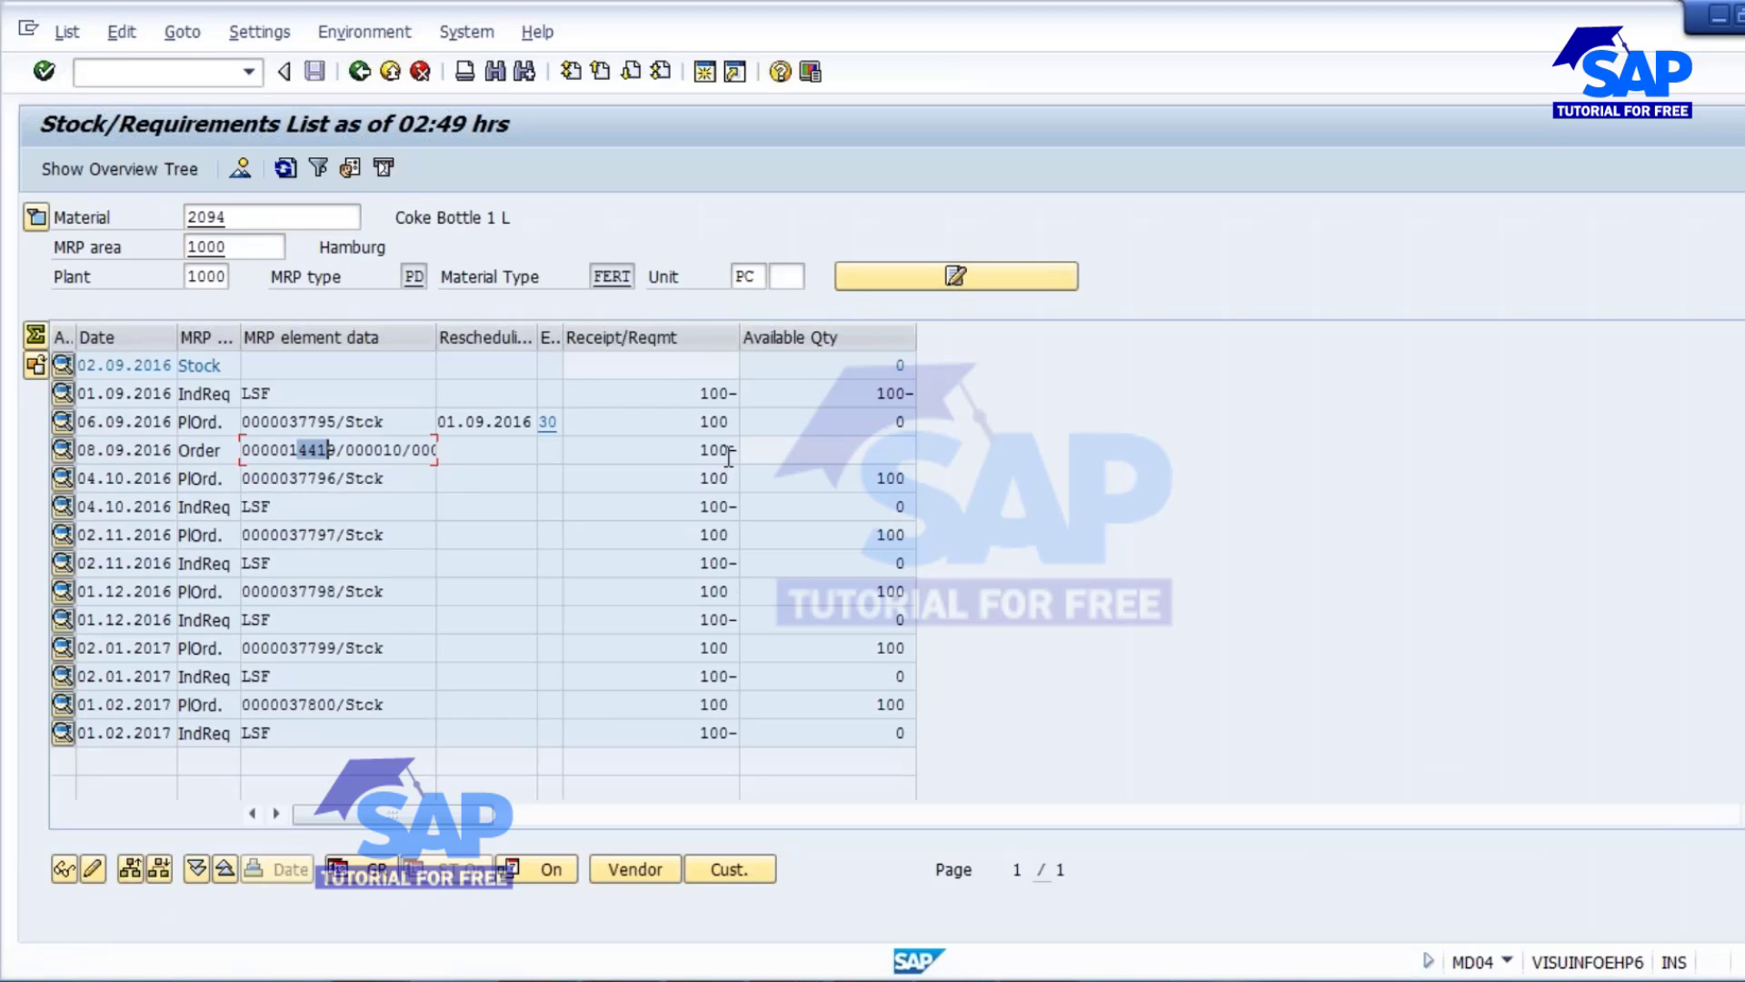
pyautogui.moveTo(725, 454); pyautogui.dragTo(750, 455)
# Step: Review the planned order dated 04.10.2016 and the available quantity in the stock line
pyautogui.click(728, 479)
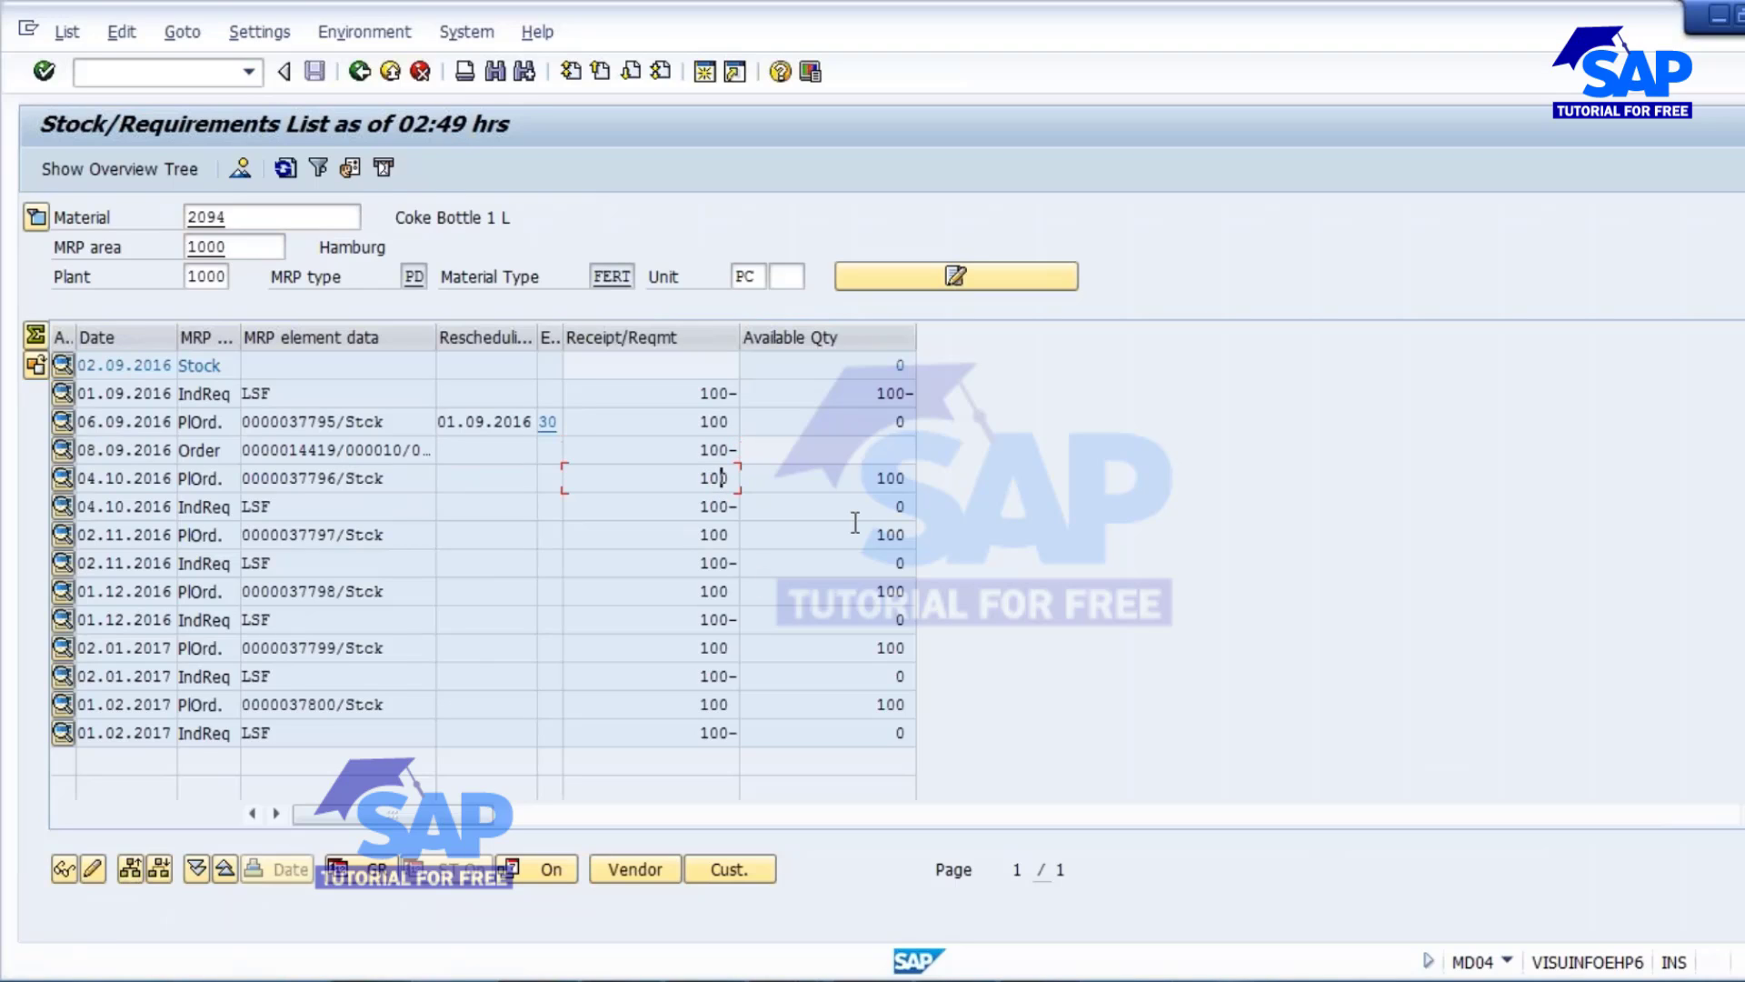
pyautogui.doubleClick(396, 489)
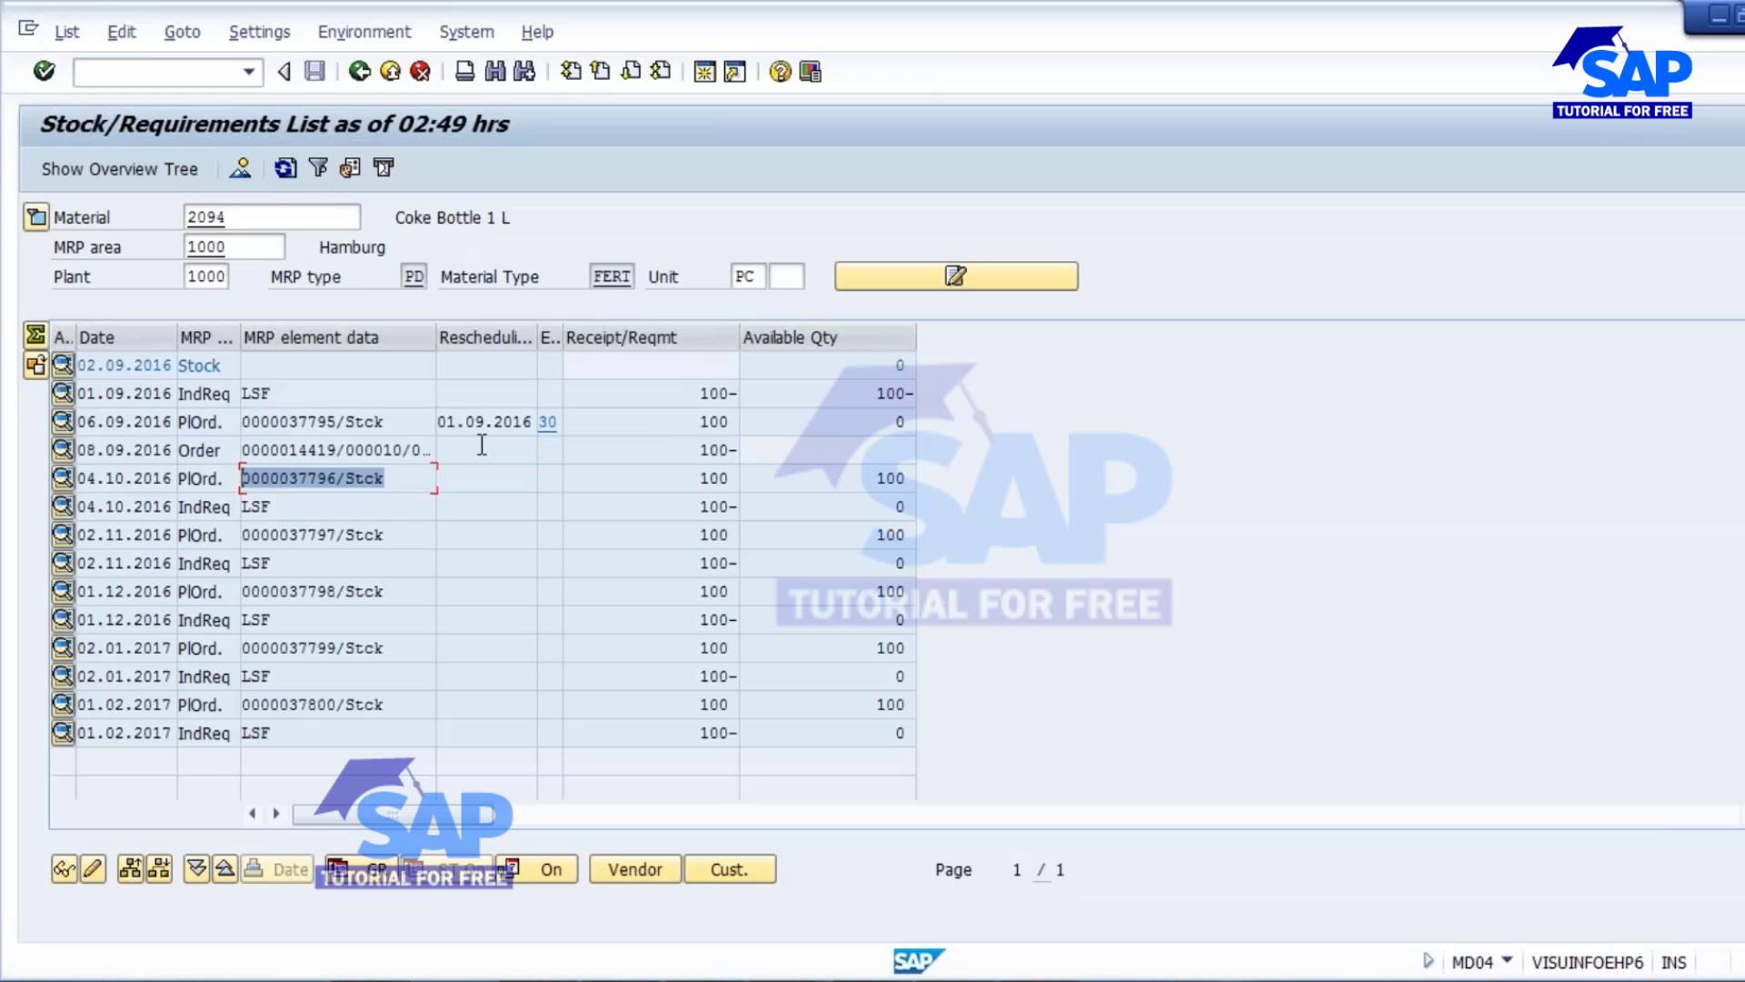
pyautogui.click(887, 367)
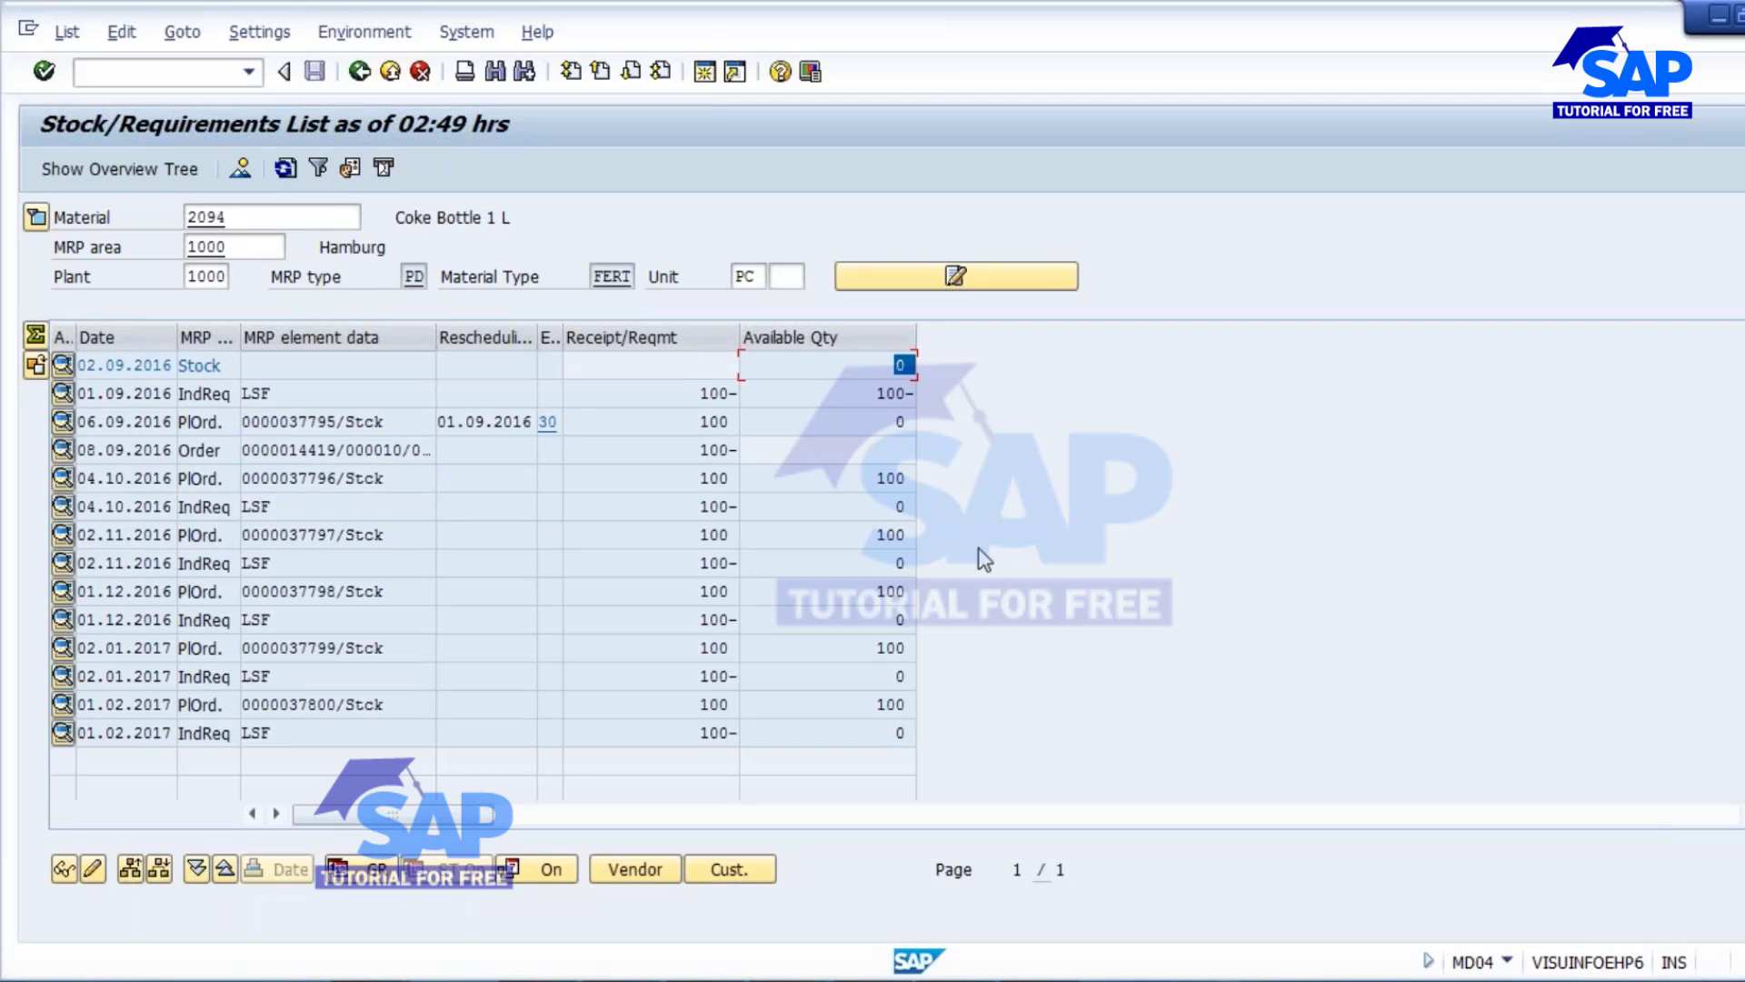
# Step: Open the additional data of the planned order dated 06.09.2016, display the order itself and return to the list
pyautogui.click(289, 396)
pyautogui.click(397, 422)
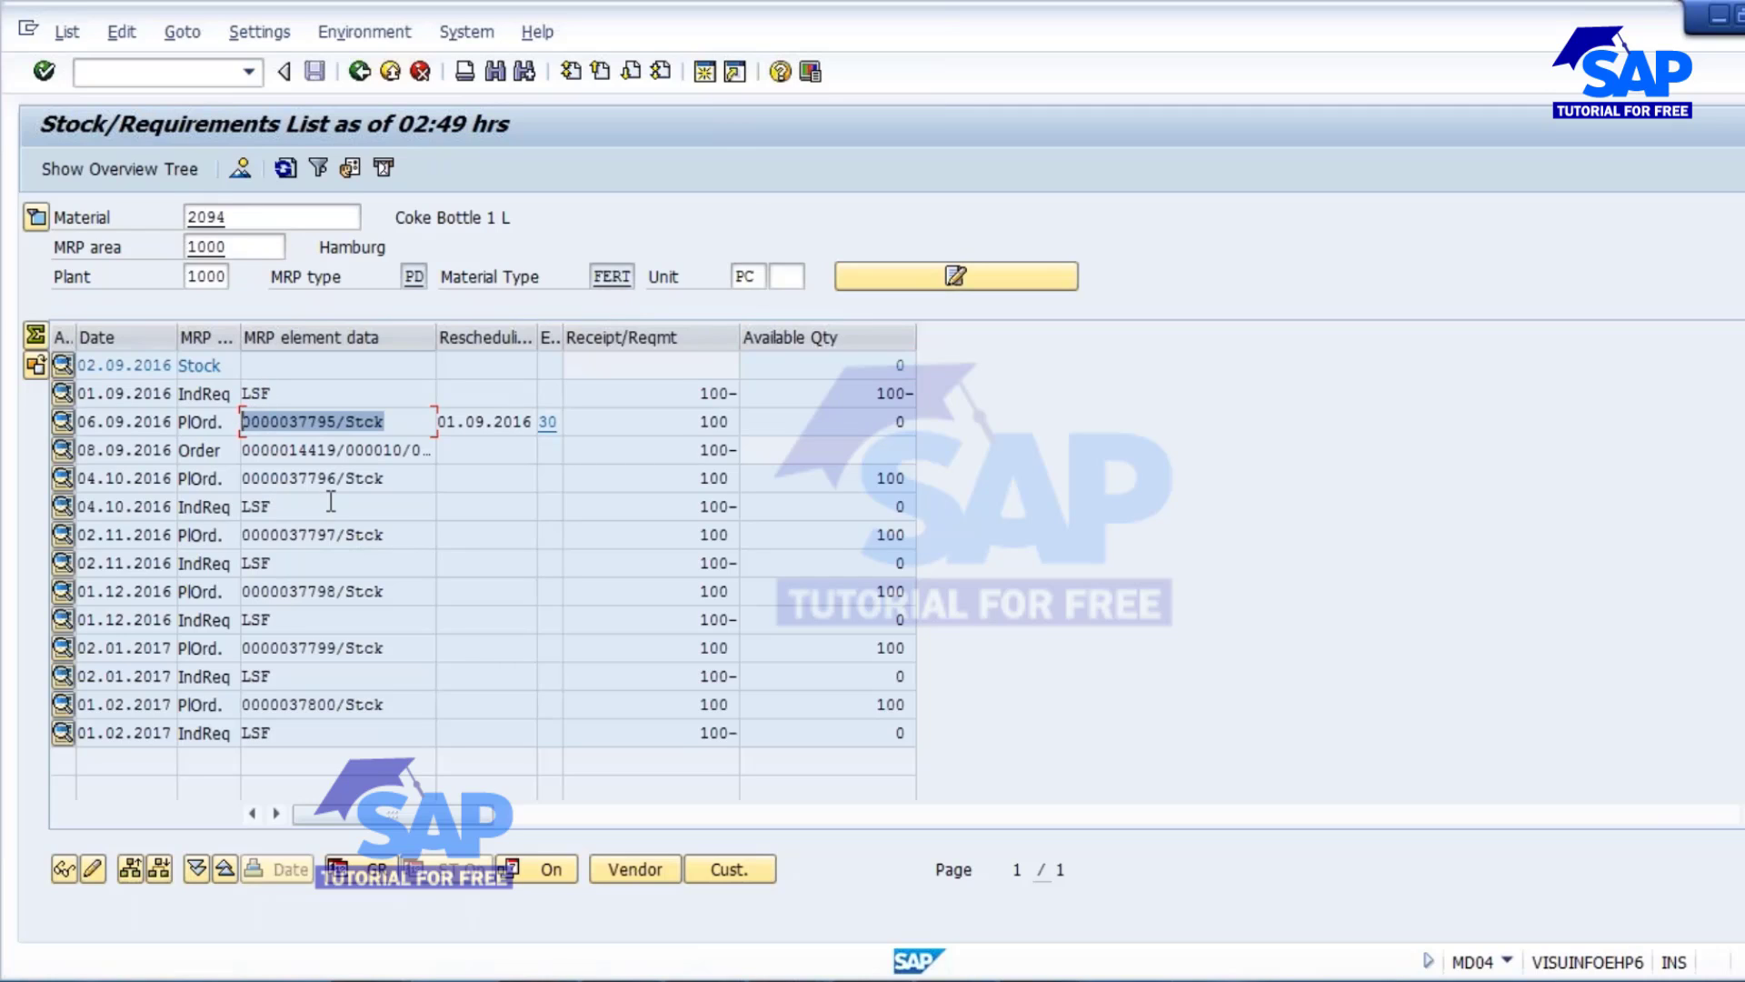
pyautogui.click(309, 421)
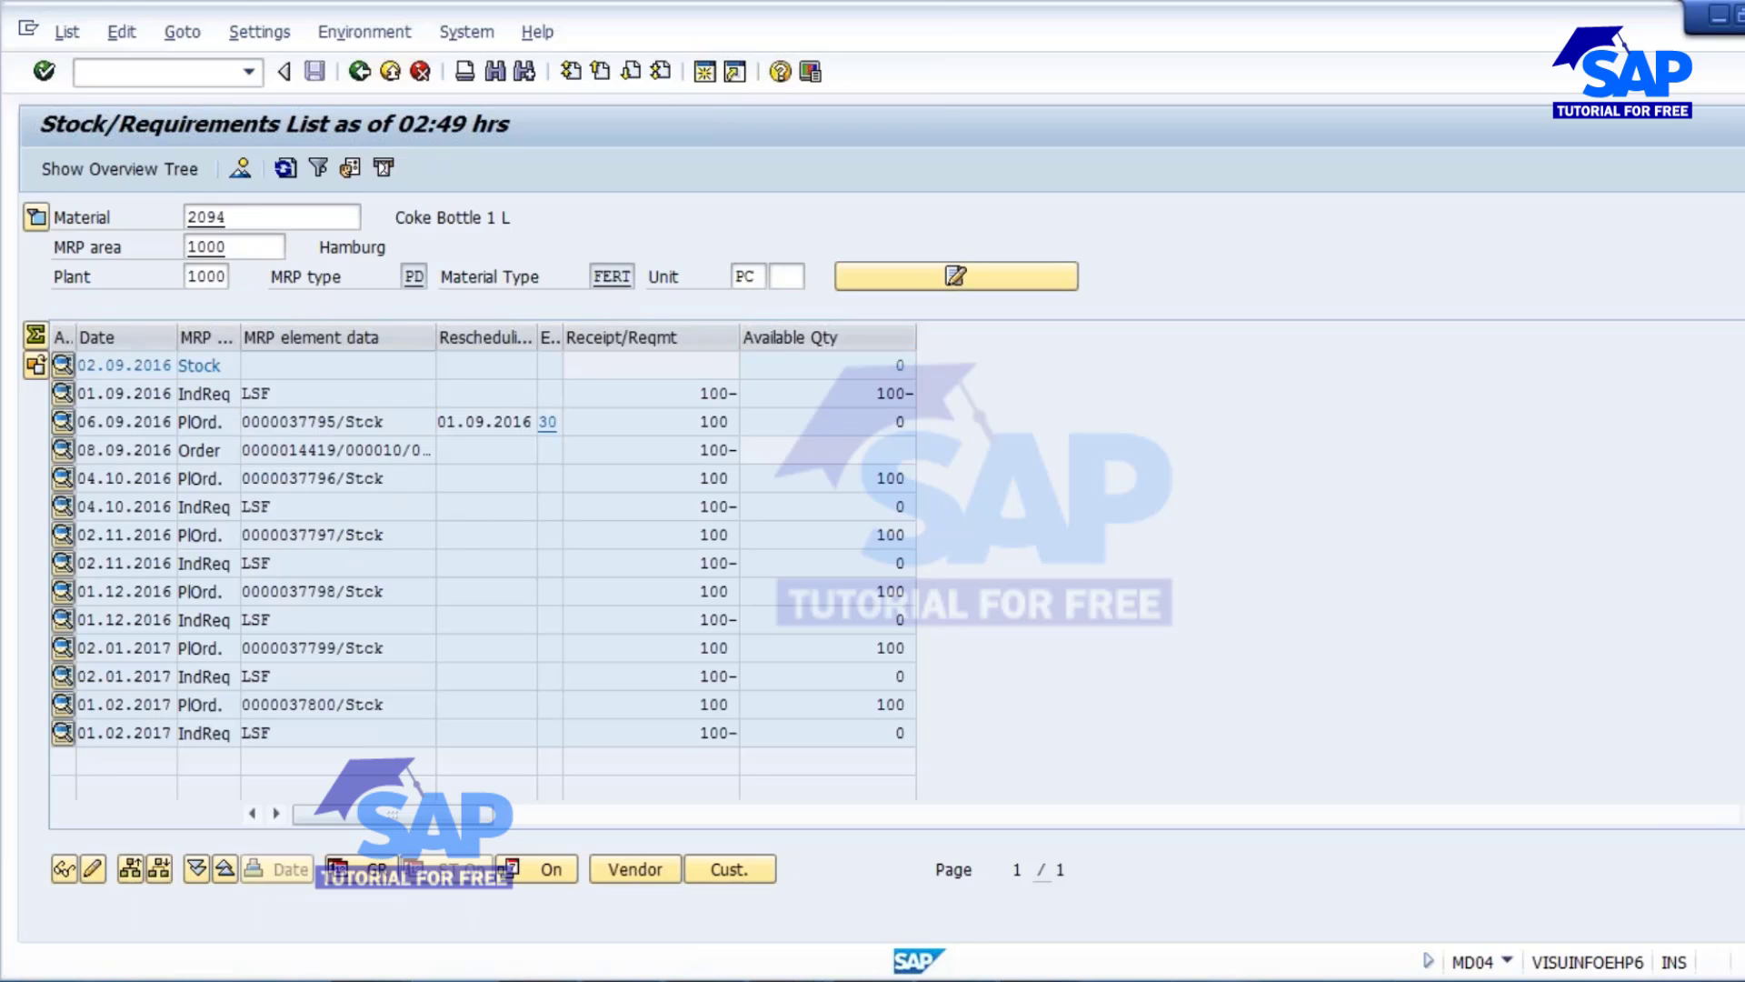
pyautogui.doubleClick(316, 421)
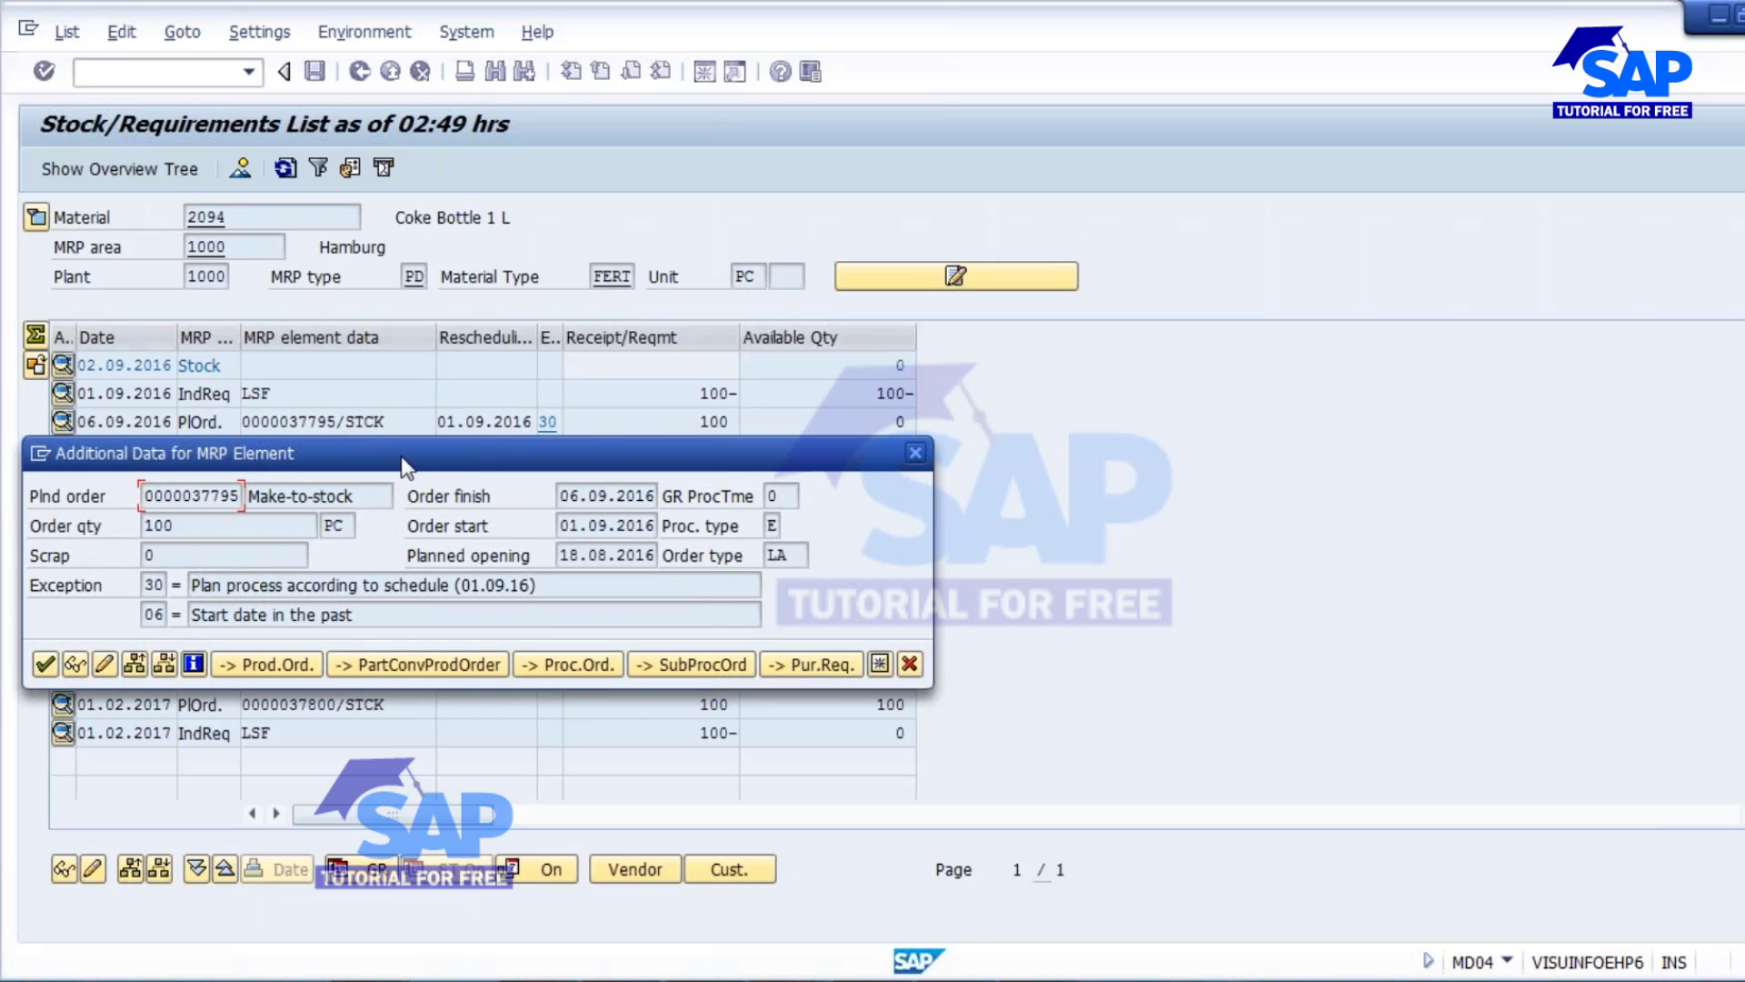
pyautogui.moveTo(409, 452); pyautogui.dragTo(571, 495)
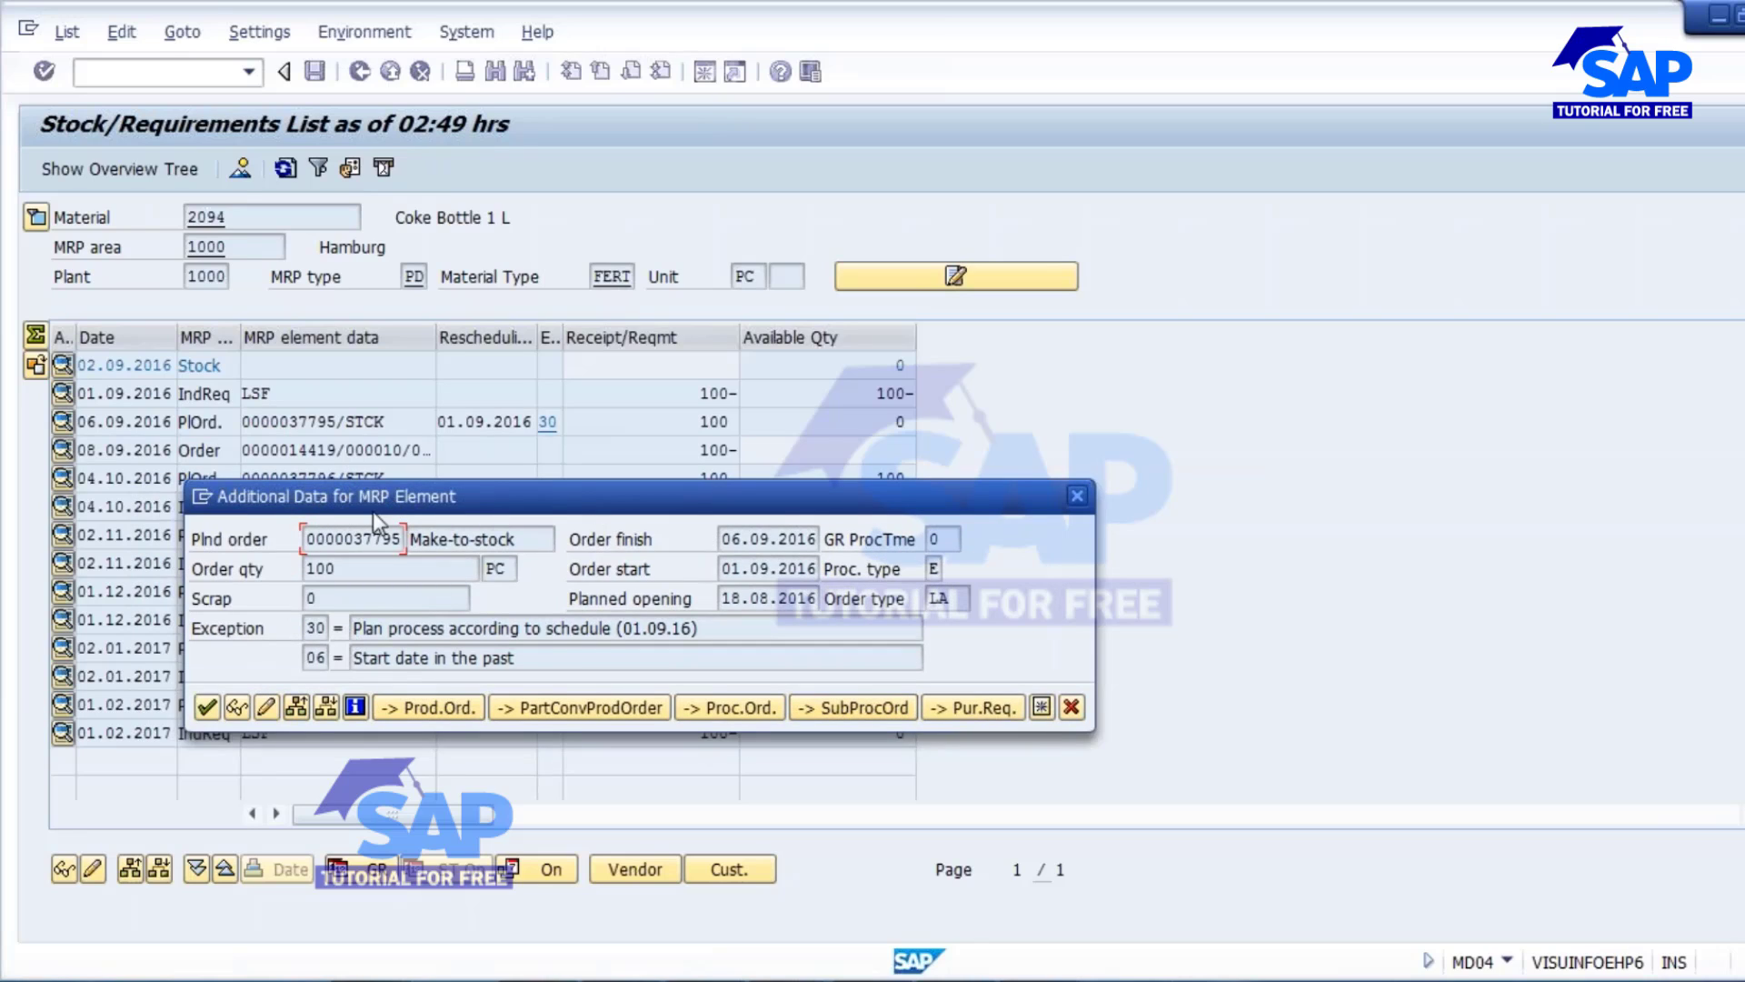
pyautogui.click(233, 707)
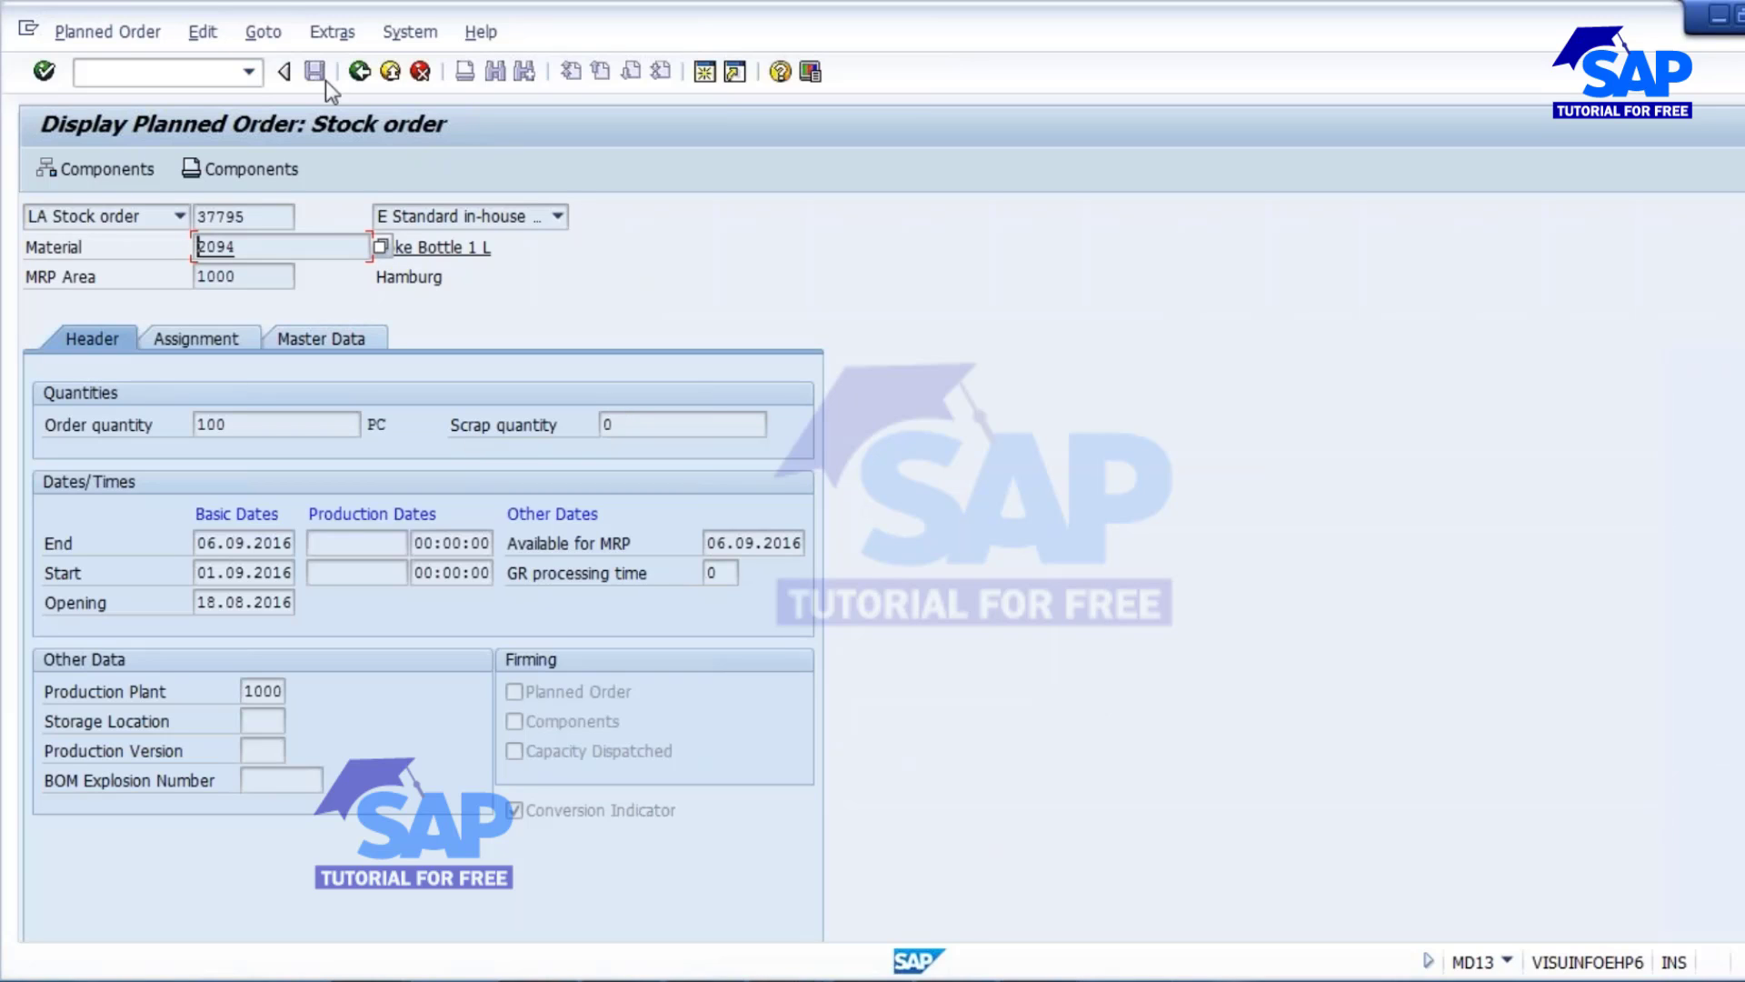
pyautogui.click(360, 71)
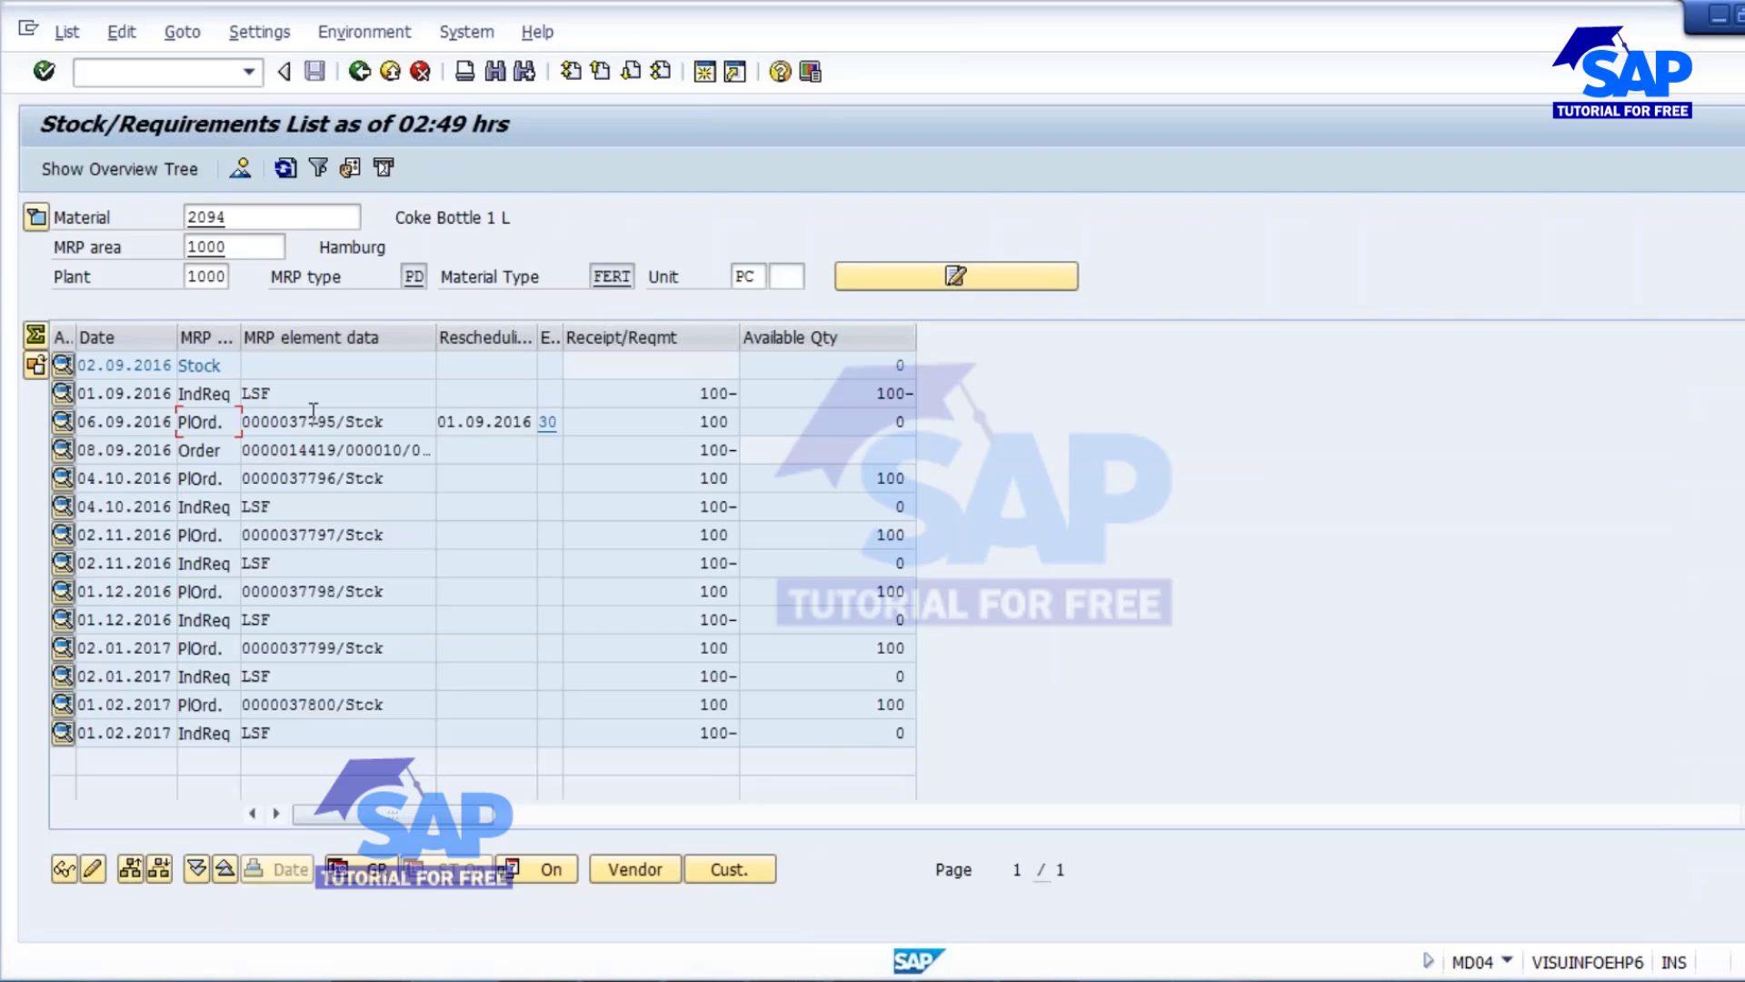
# Step: Check the conversion options in the additional data of the planned order dated 06.09.2016 and close it
pyautogui.doubleClick(312, 420)
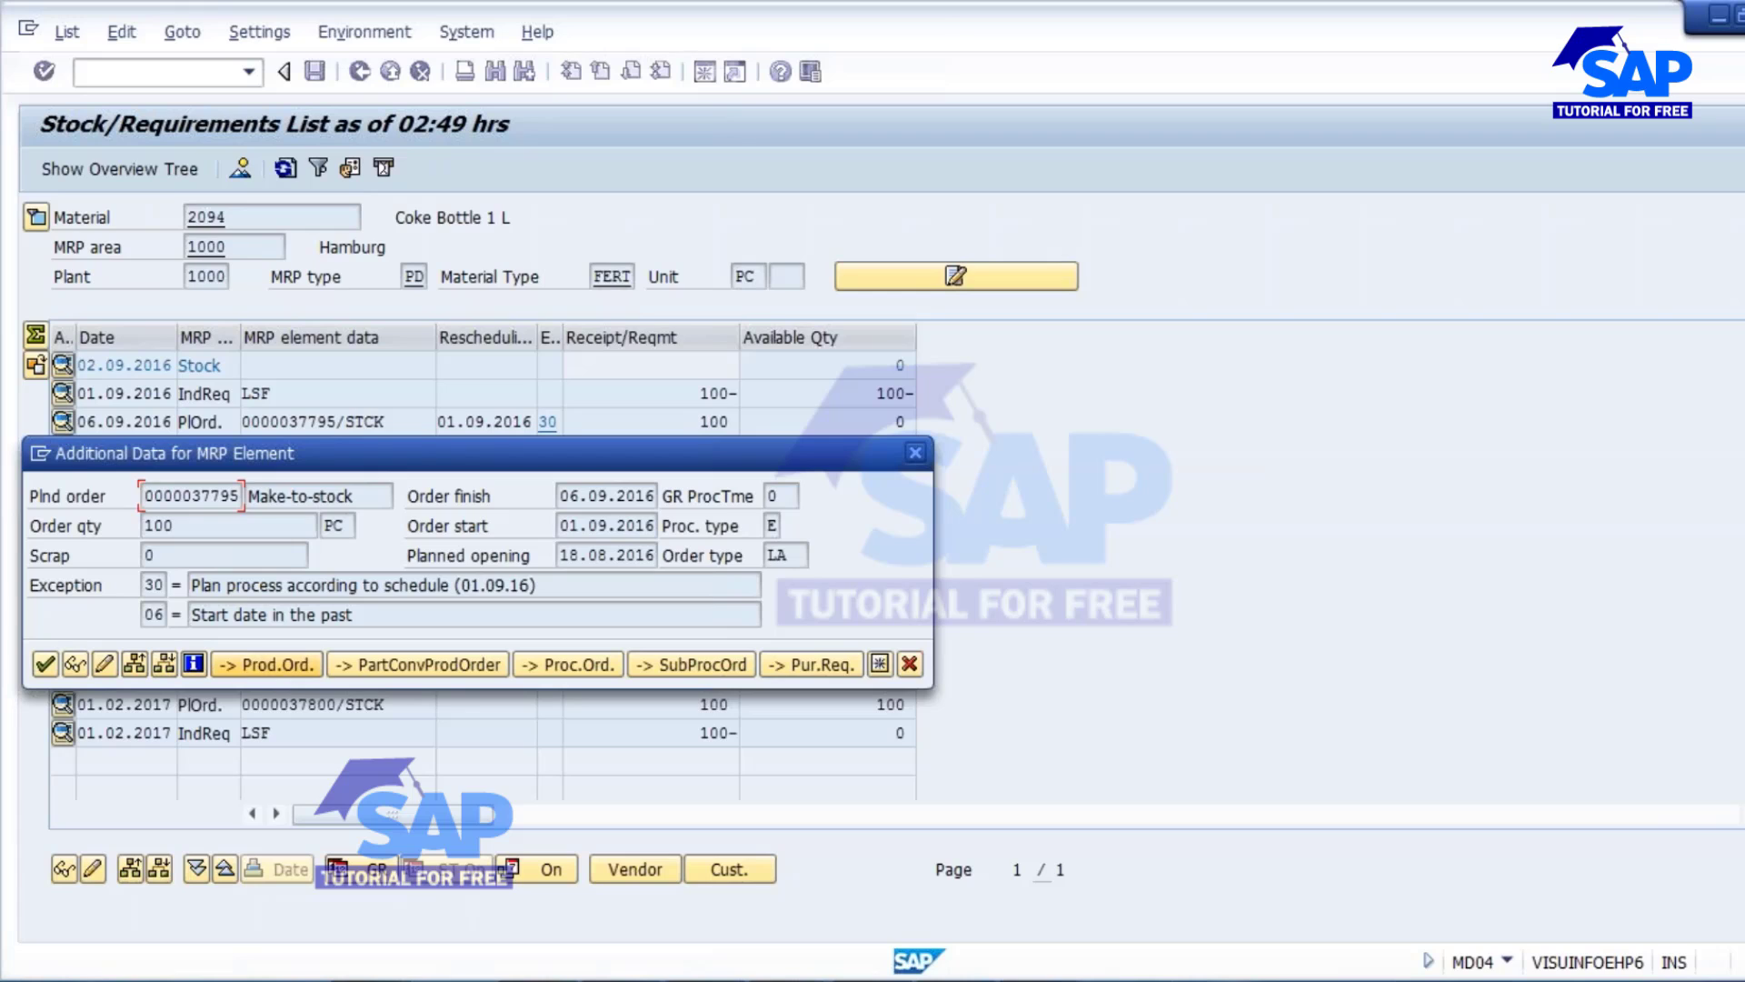
pyautogui.moveTo(392, 464); pyautogui.dragTo(550, 504)
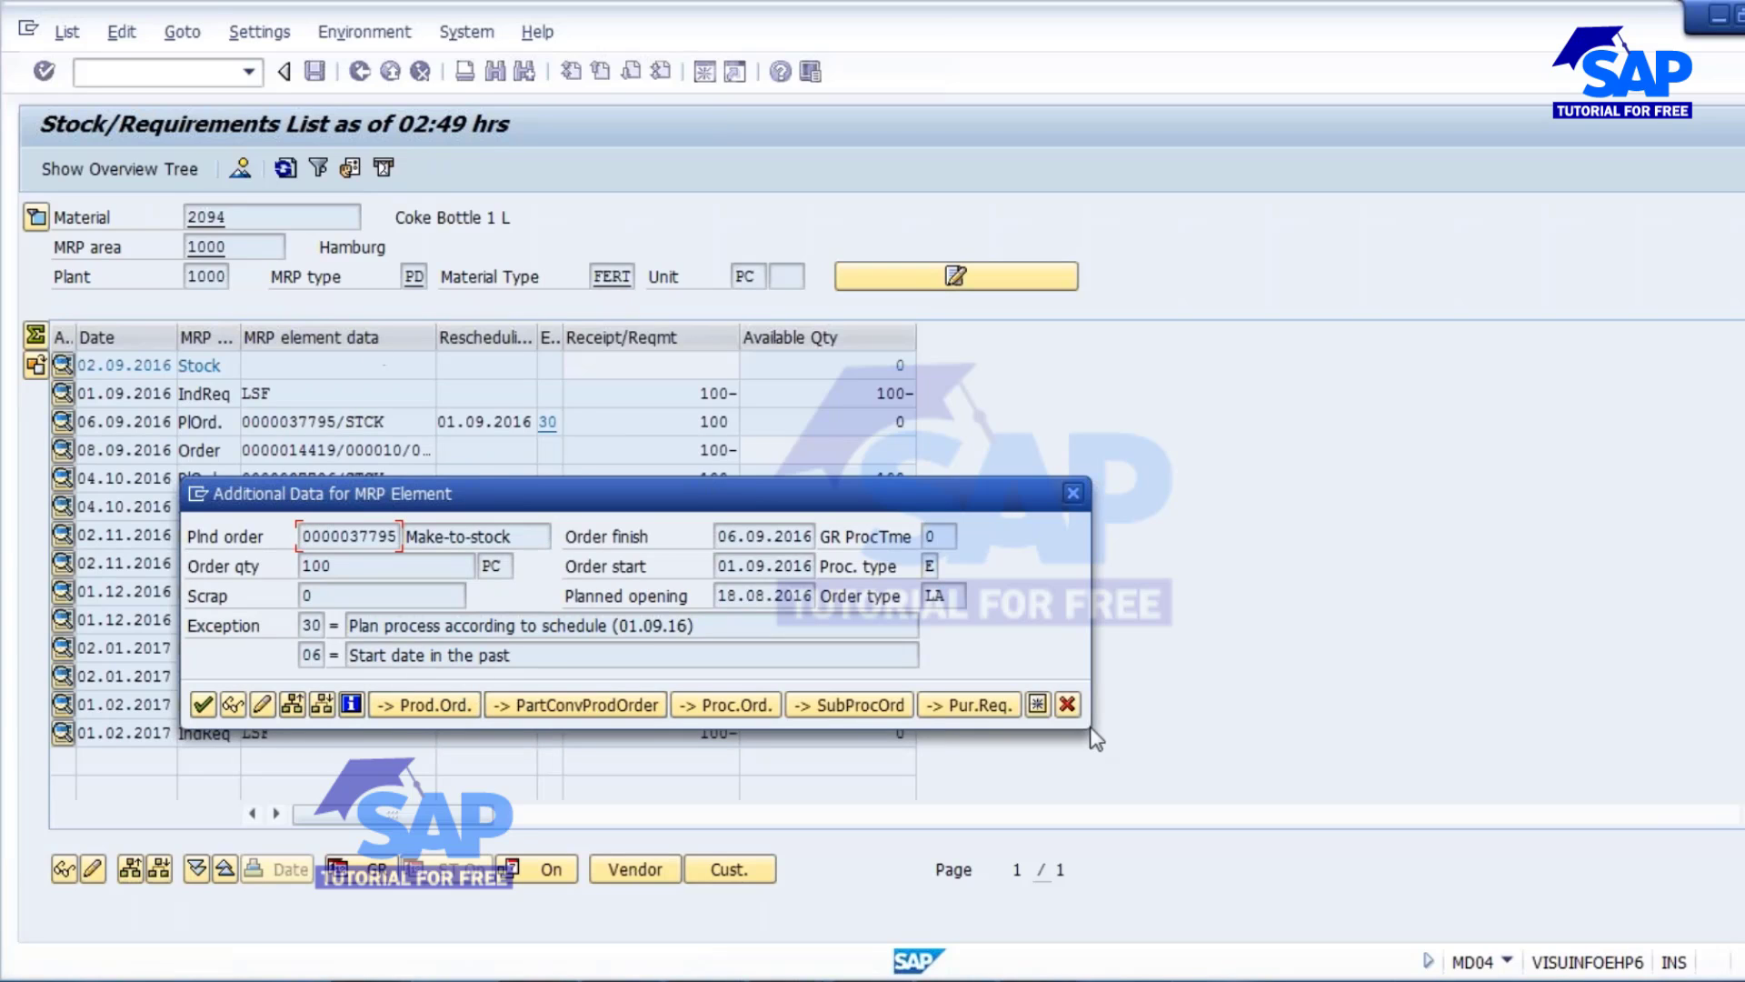
pyautogui.click(1067, 704)
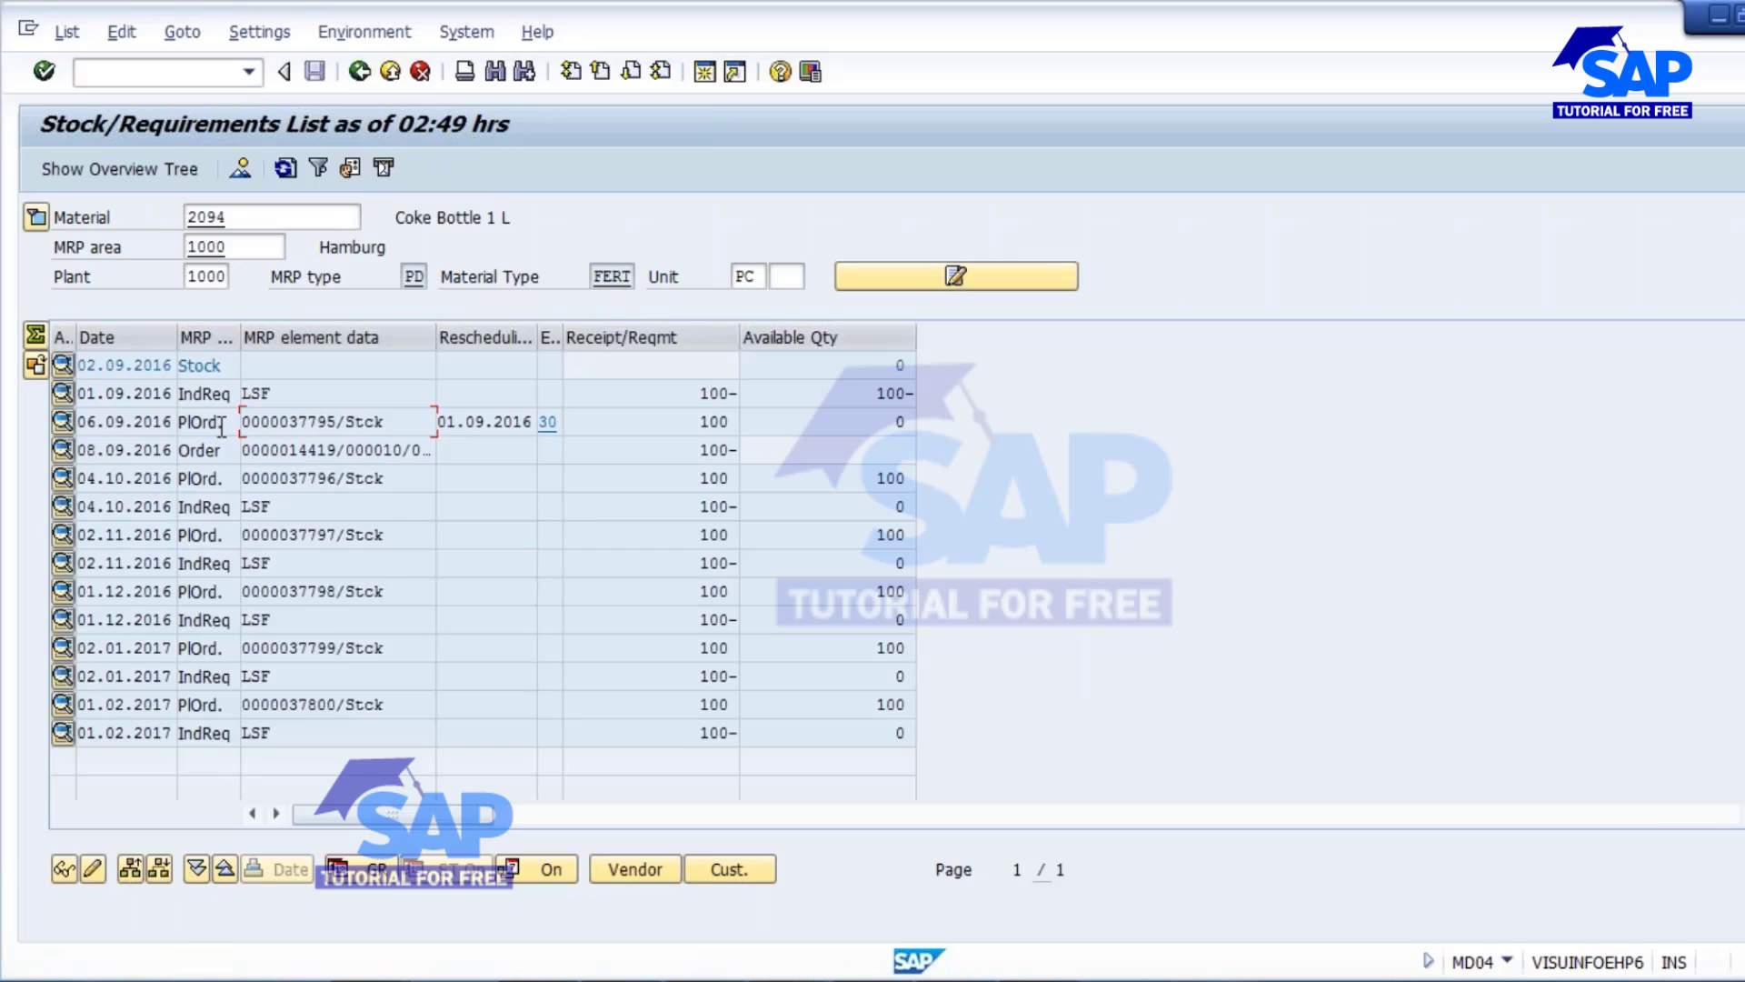
# Step: Review the MRP element types of the lines dated 01.09.2016, 06.09.2016 and 08.09.2016 in the stock/requirements list
pyautogui.moveTo(221, 427); pyautogui.dragTo(178, 422)
pyautogui.click(223, 393)
pyautogui.click(209, 423)
pyautogui.click(309, 450)
pyautogui.doubleClick(197, 449)
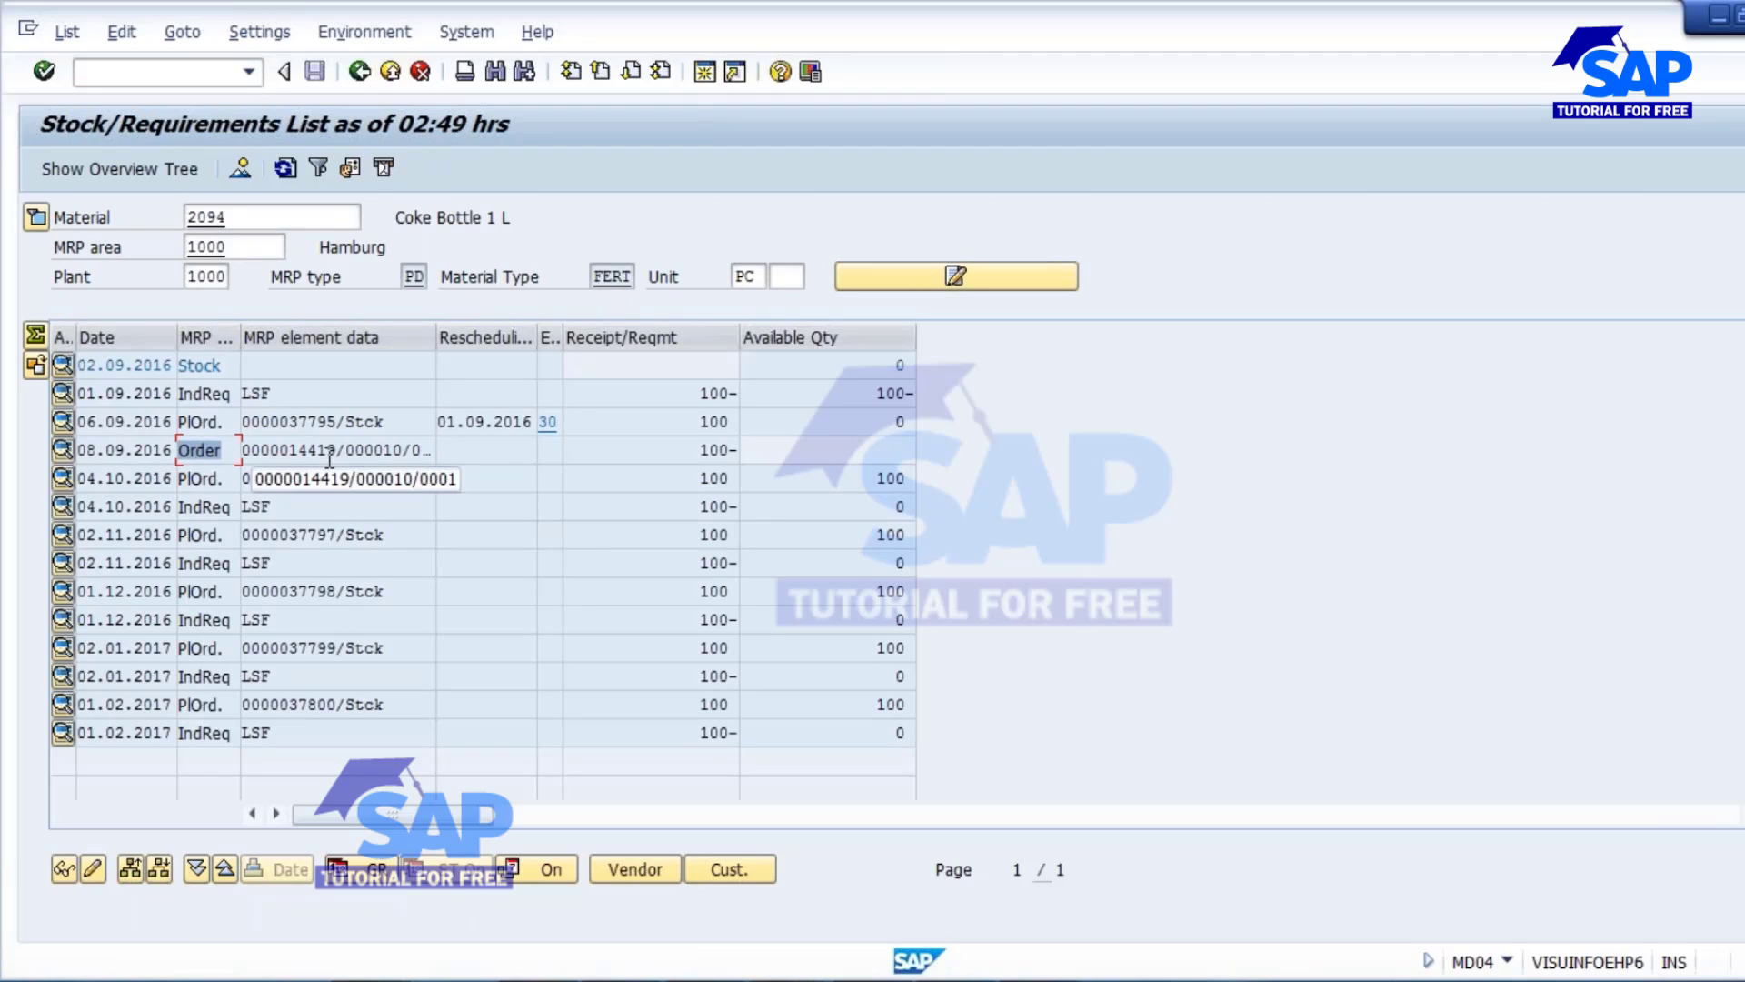
pyautogui.click(214, 399)
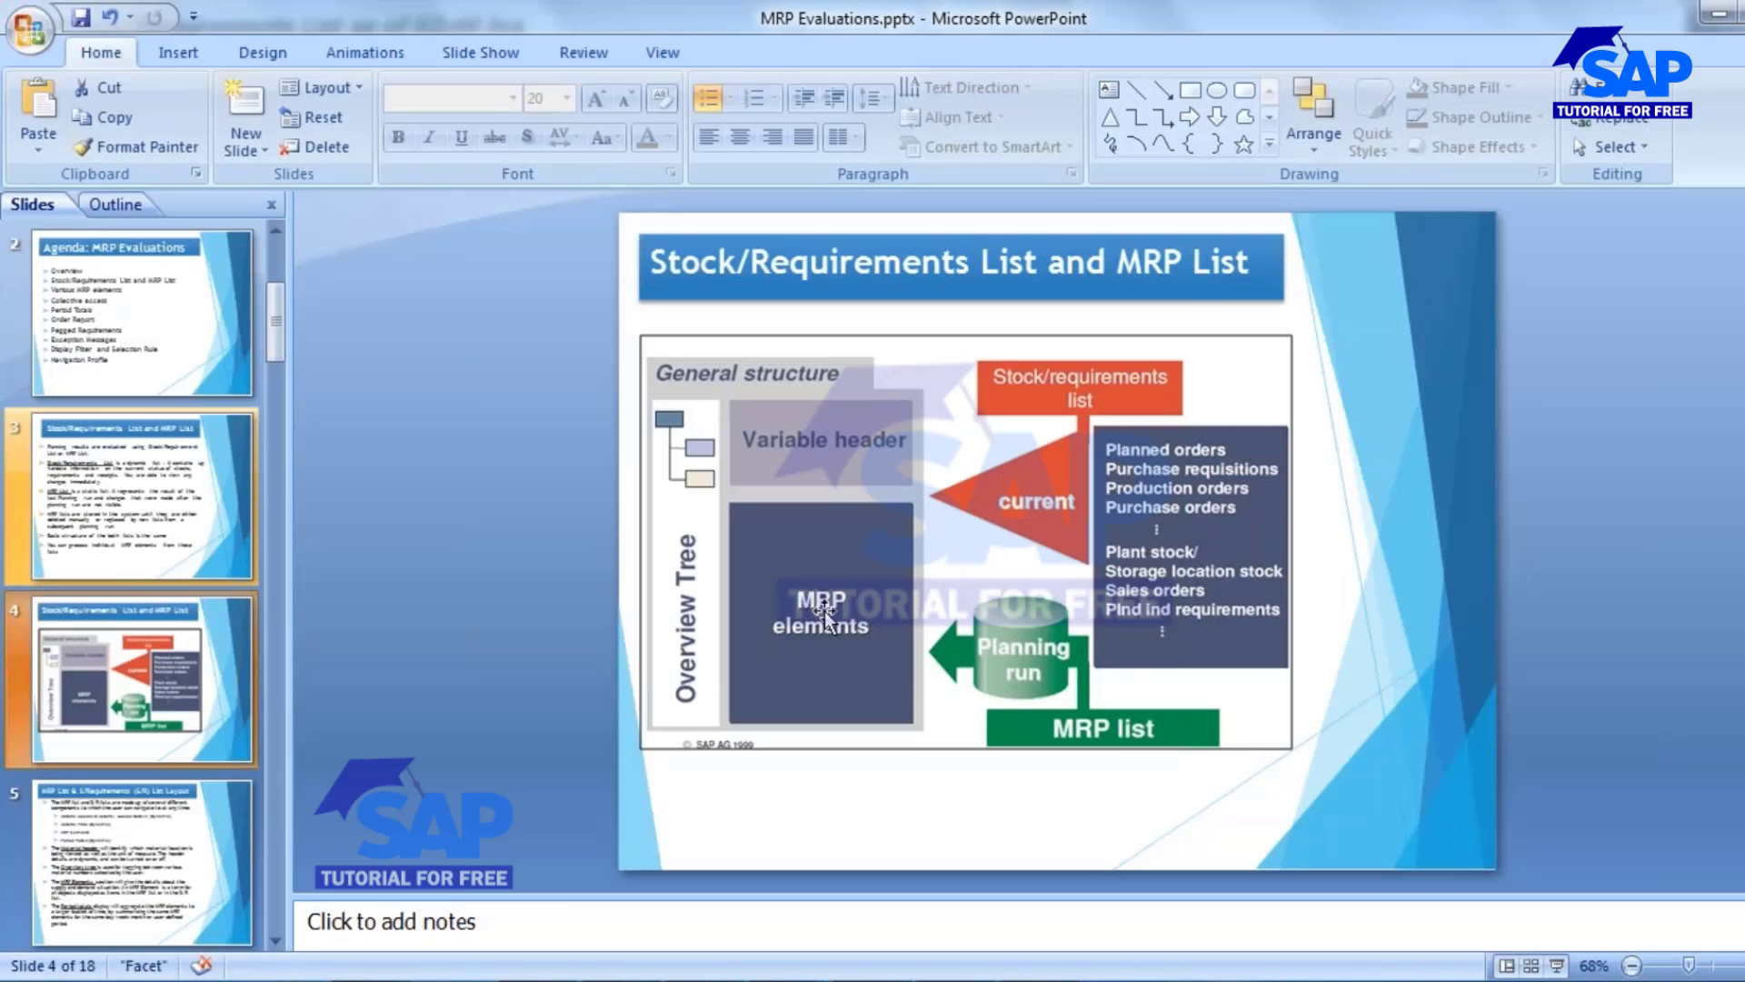
# Step: Consult the Stock/Requirements List and MRP List slide in the MRP Evaluations presentation in PowerPoint
pyautogui.scroll(-1, 127, 811)
pyautogui.click(125, 677)
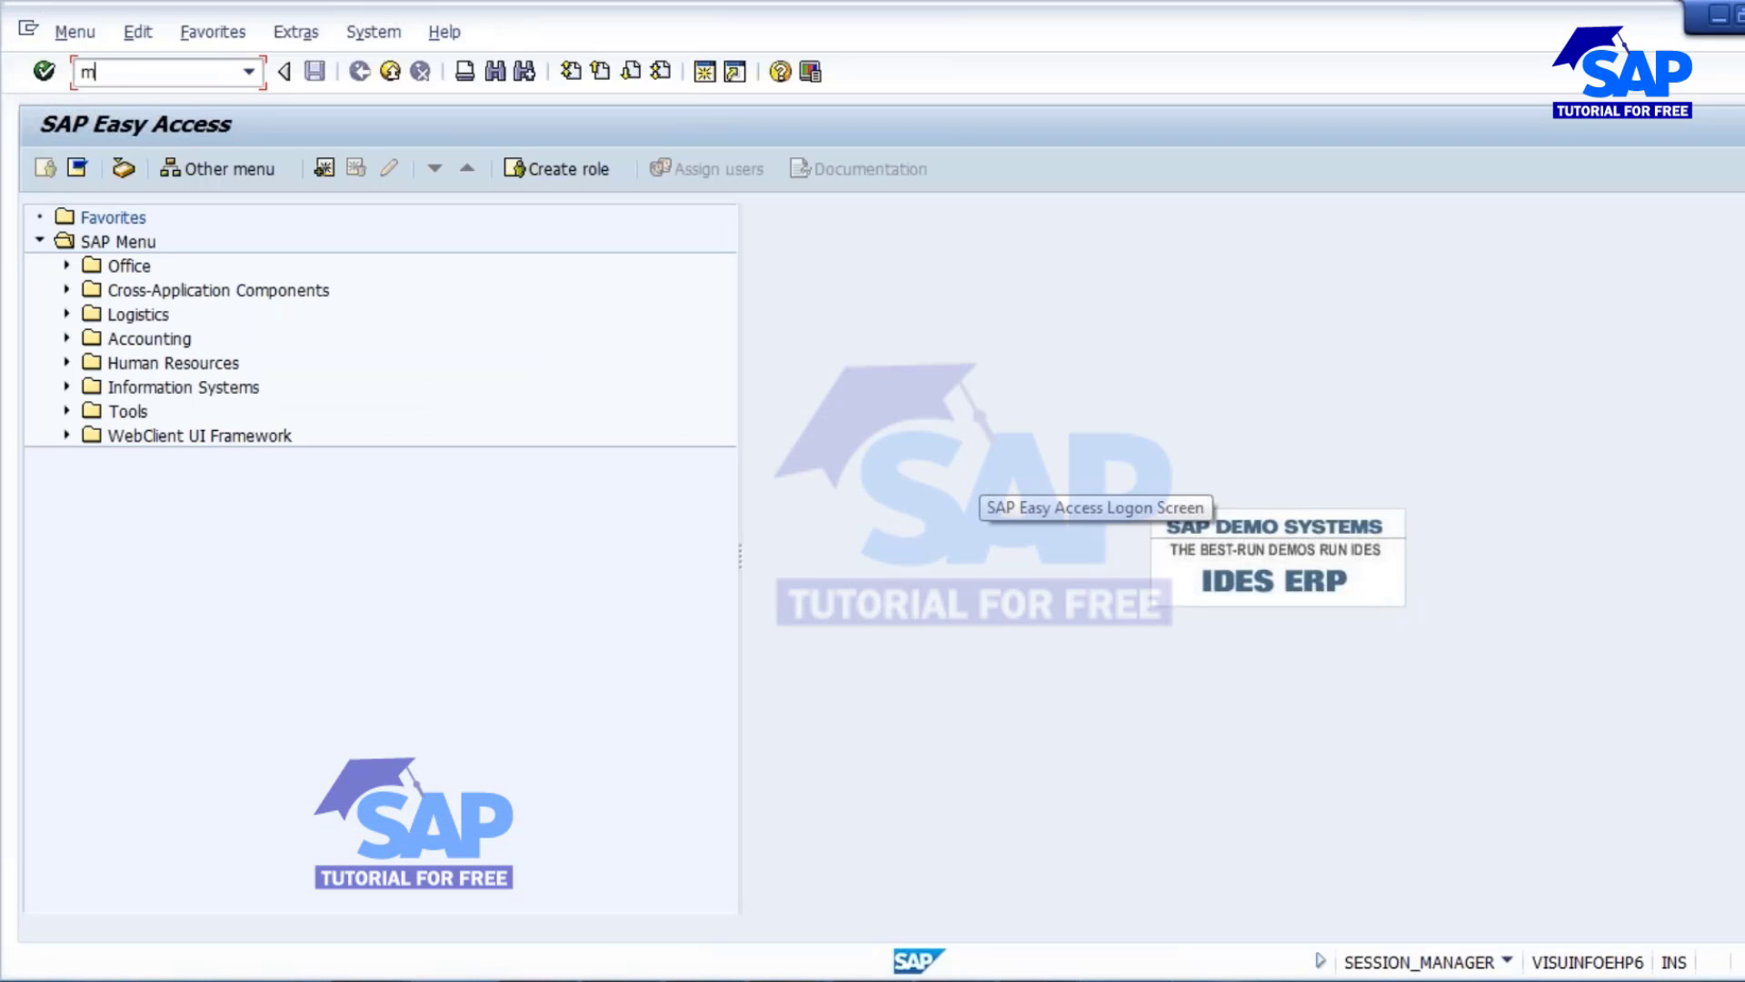
# Step: Run single-item, multi-level planning with MD02 for material 2094 in plant 1000 using processing key NETCH, and leave the results
pyautogui.write('d02')
pyautogui.press('Return')
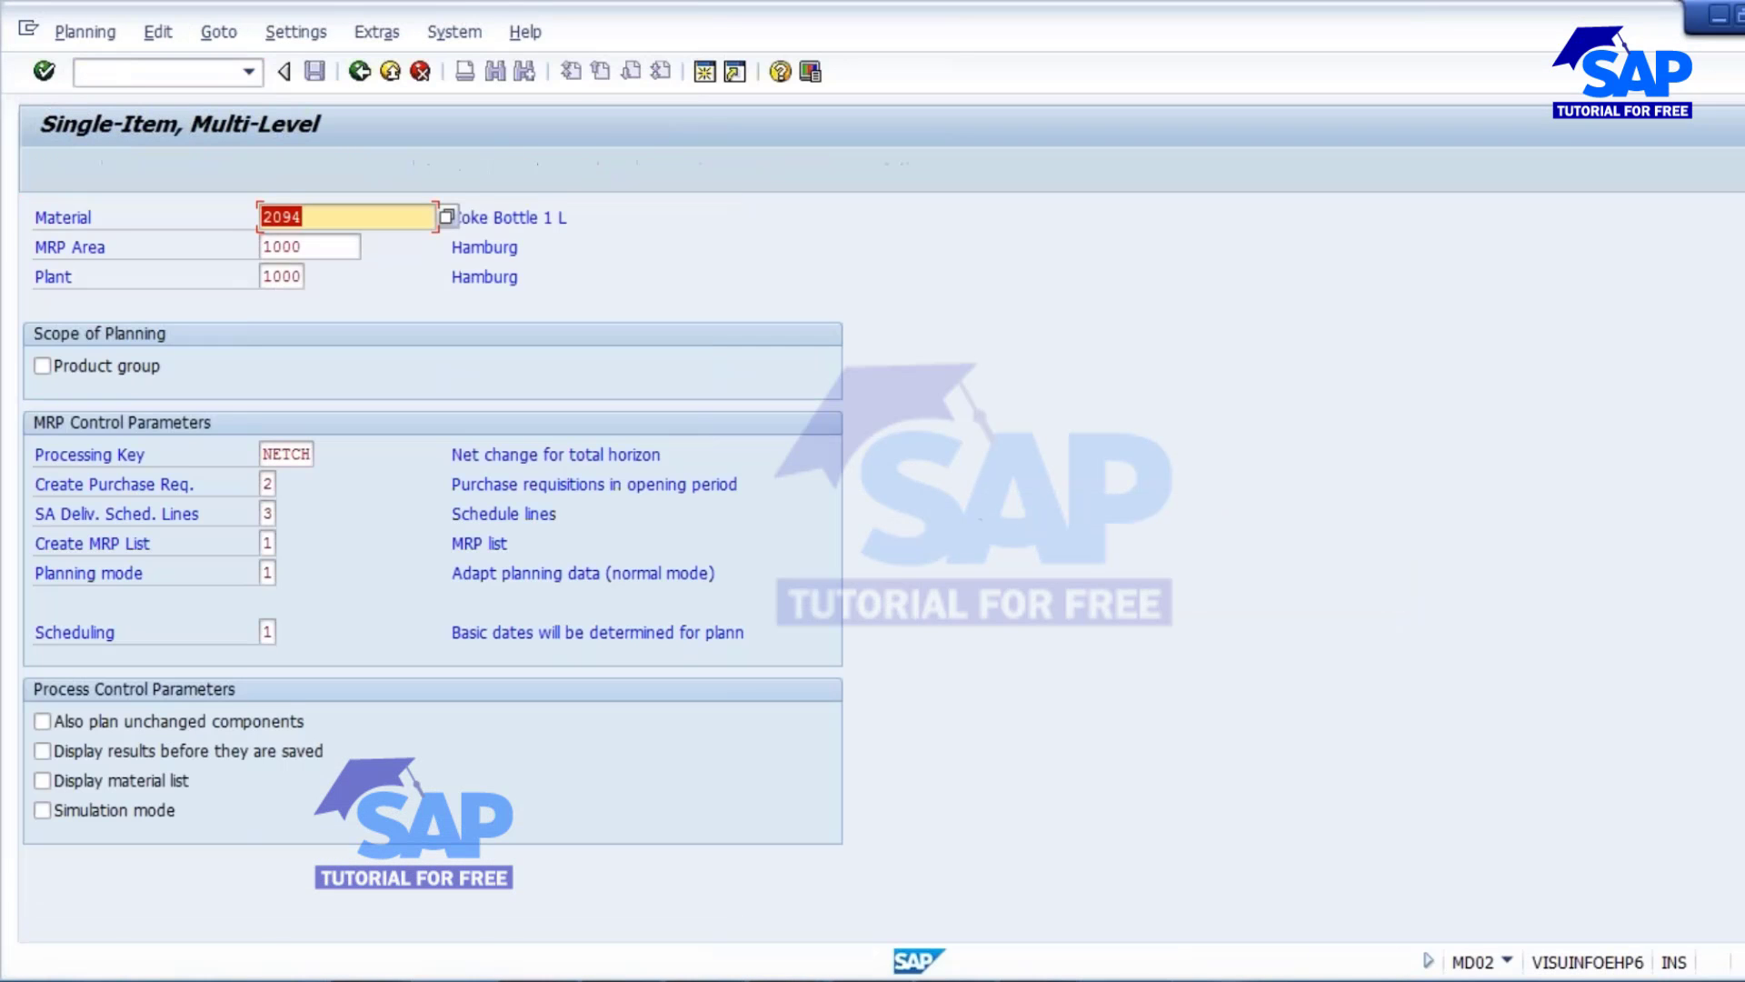
pyautogui.press('Return')
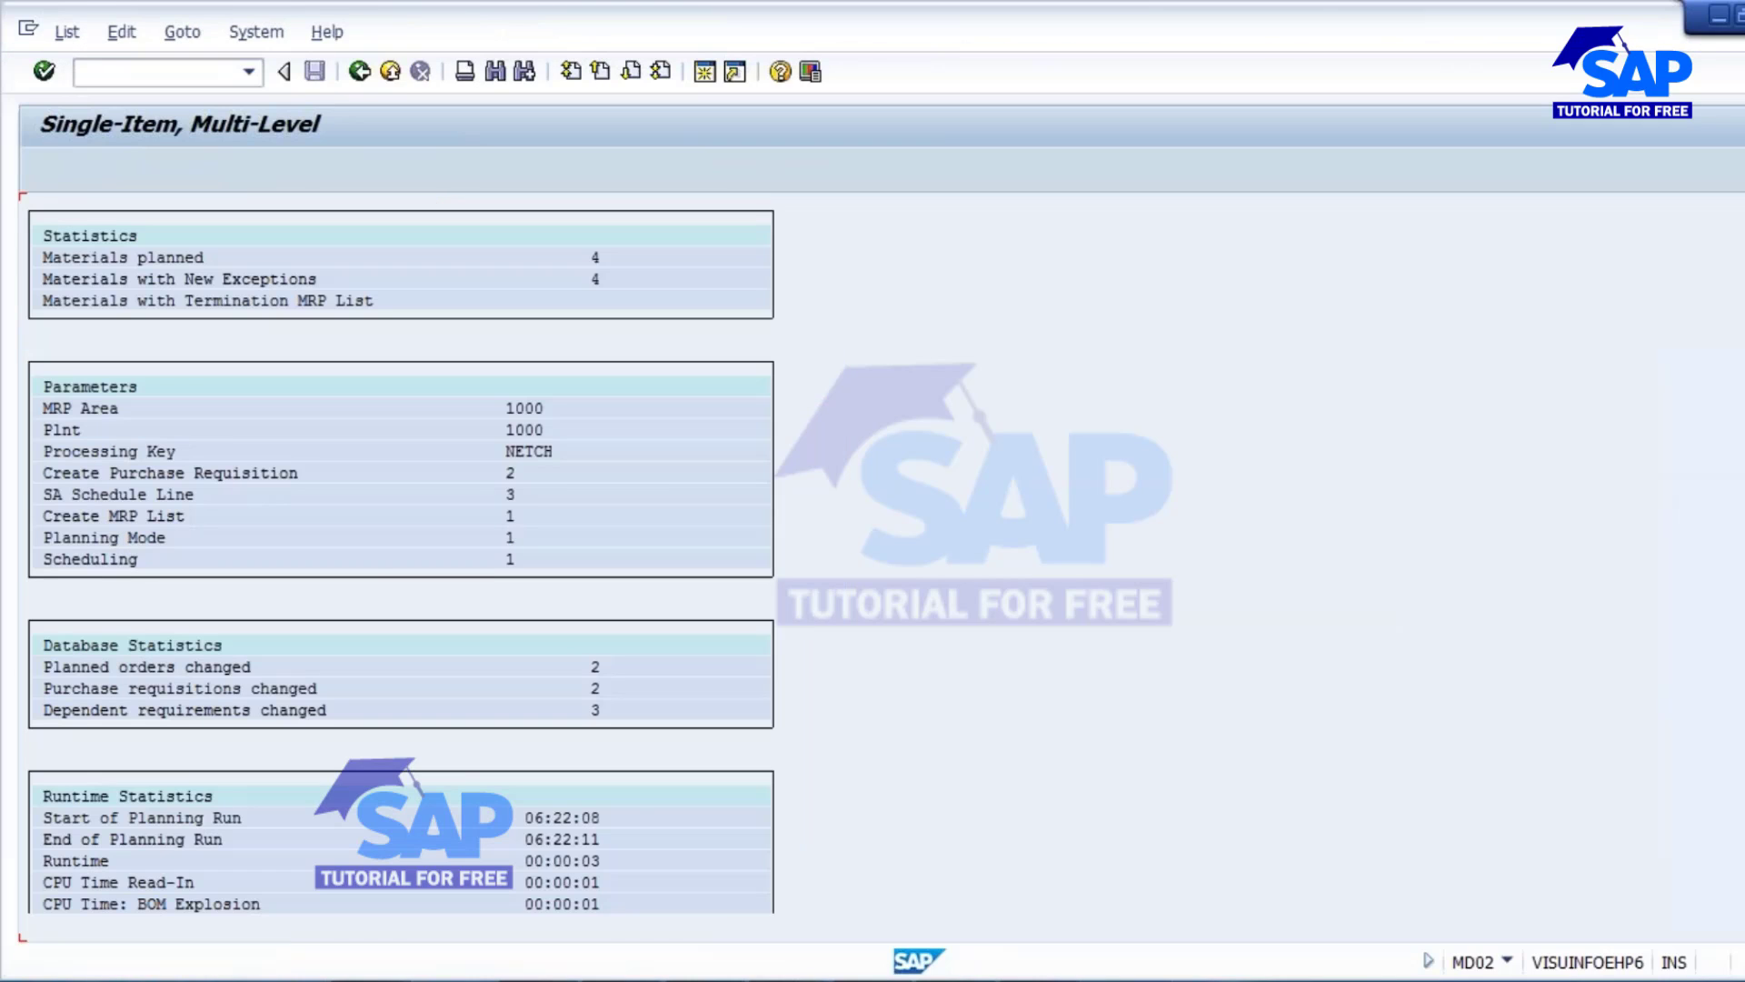
pyautogui.click(359, 72)
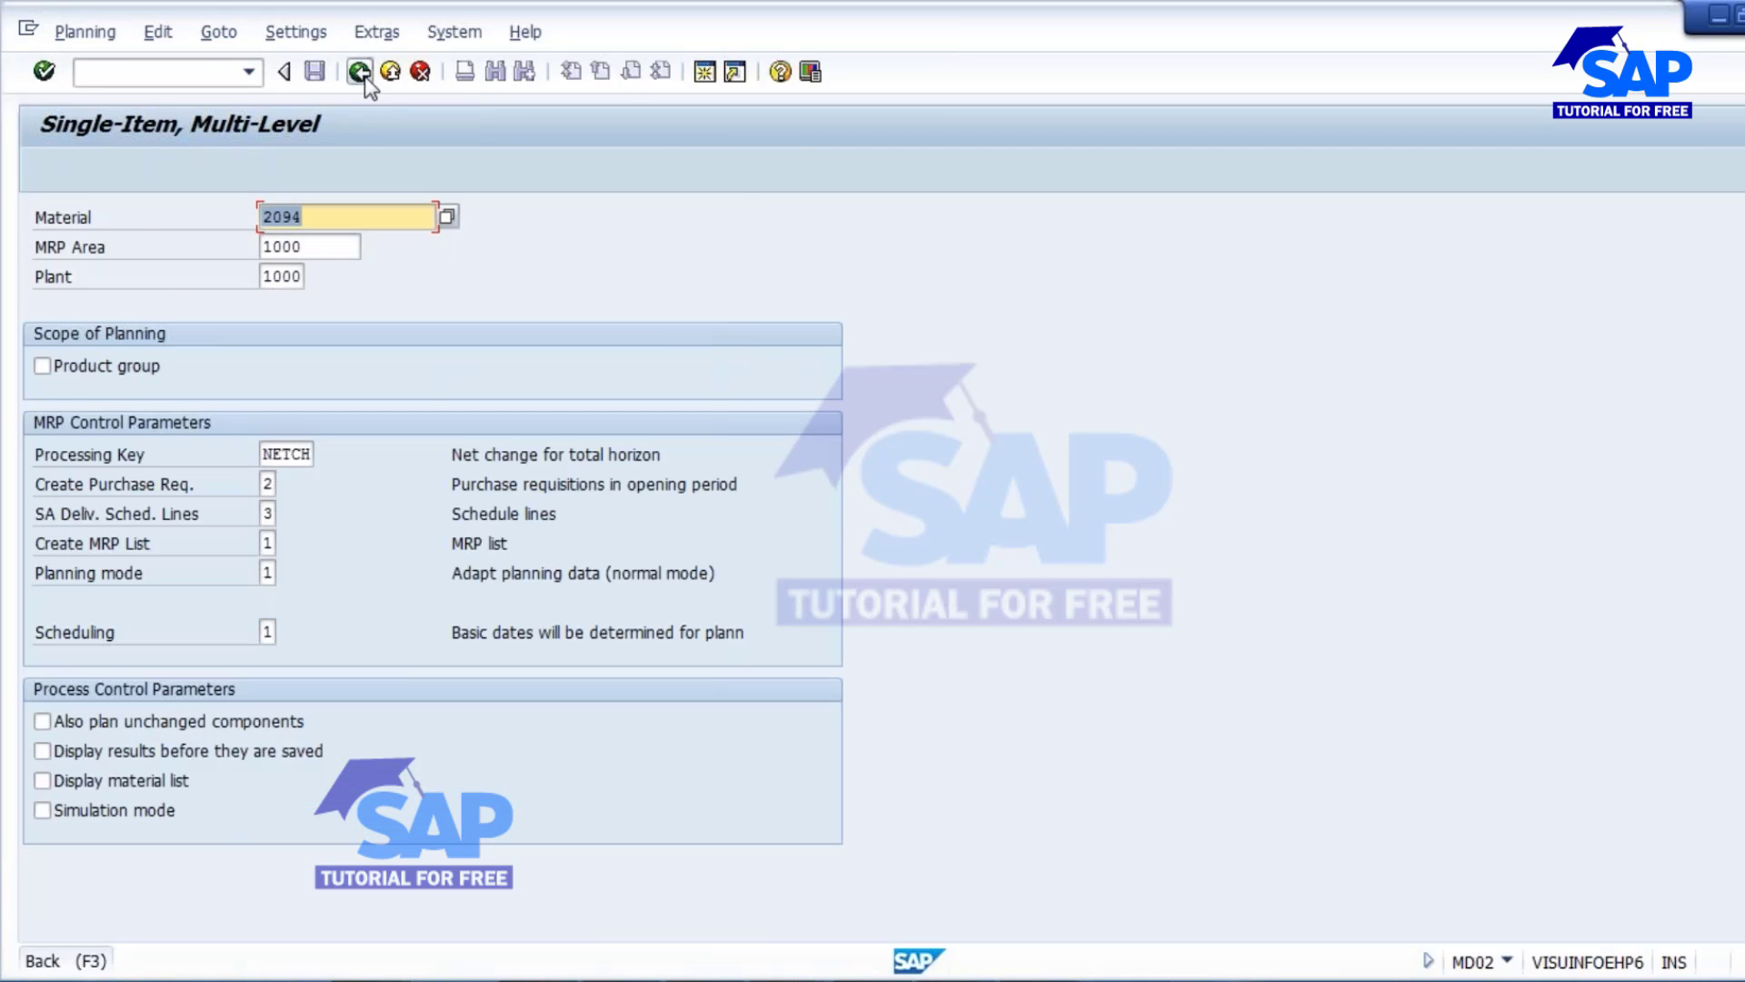
# Step: Display the MRP list for material 2094 in MRP area and plant 1000 with transaction MD05
pyautogui.click(362, 75)
pyautogui.write('md05')
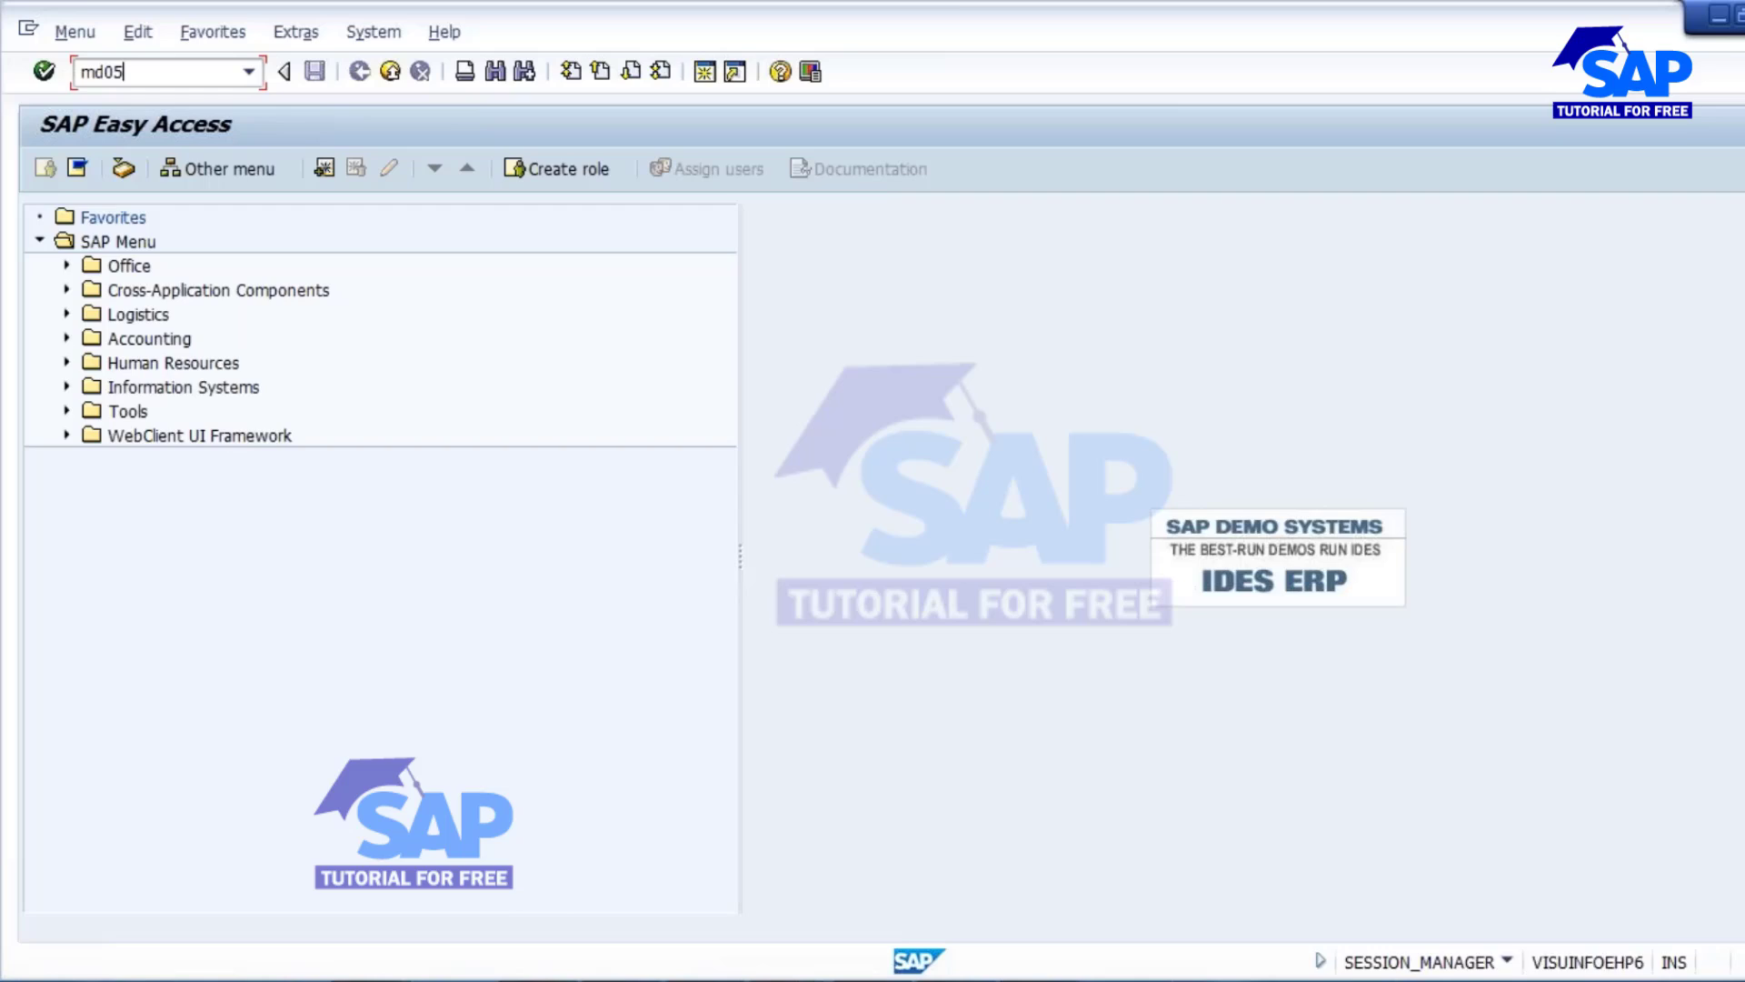
pyautogui.press('Return')
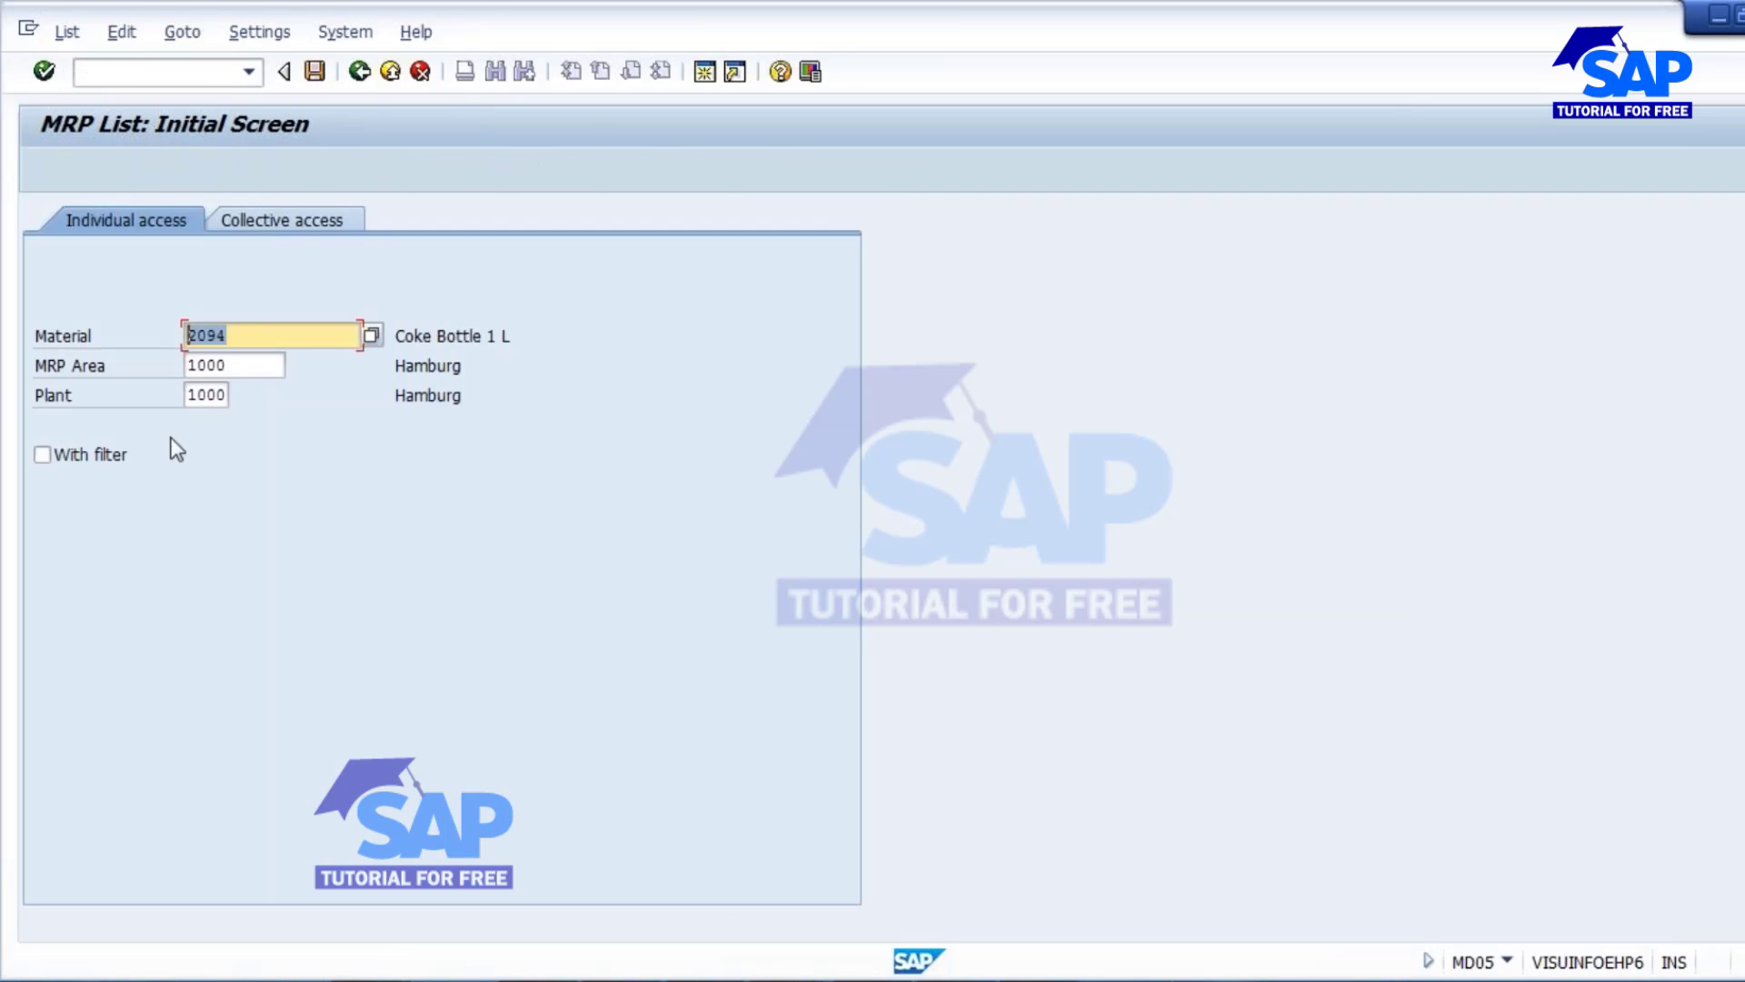
pyautogui.click(198, 396)
pyautogui.press('Return')
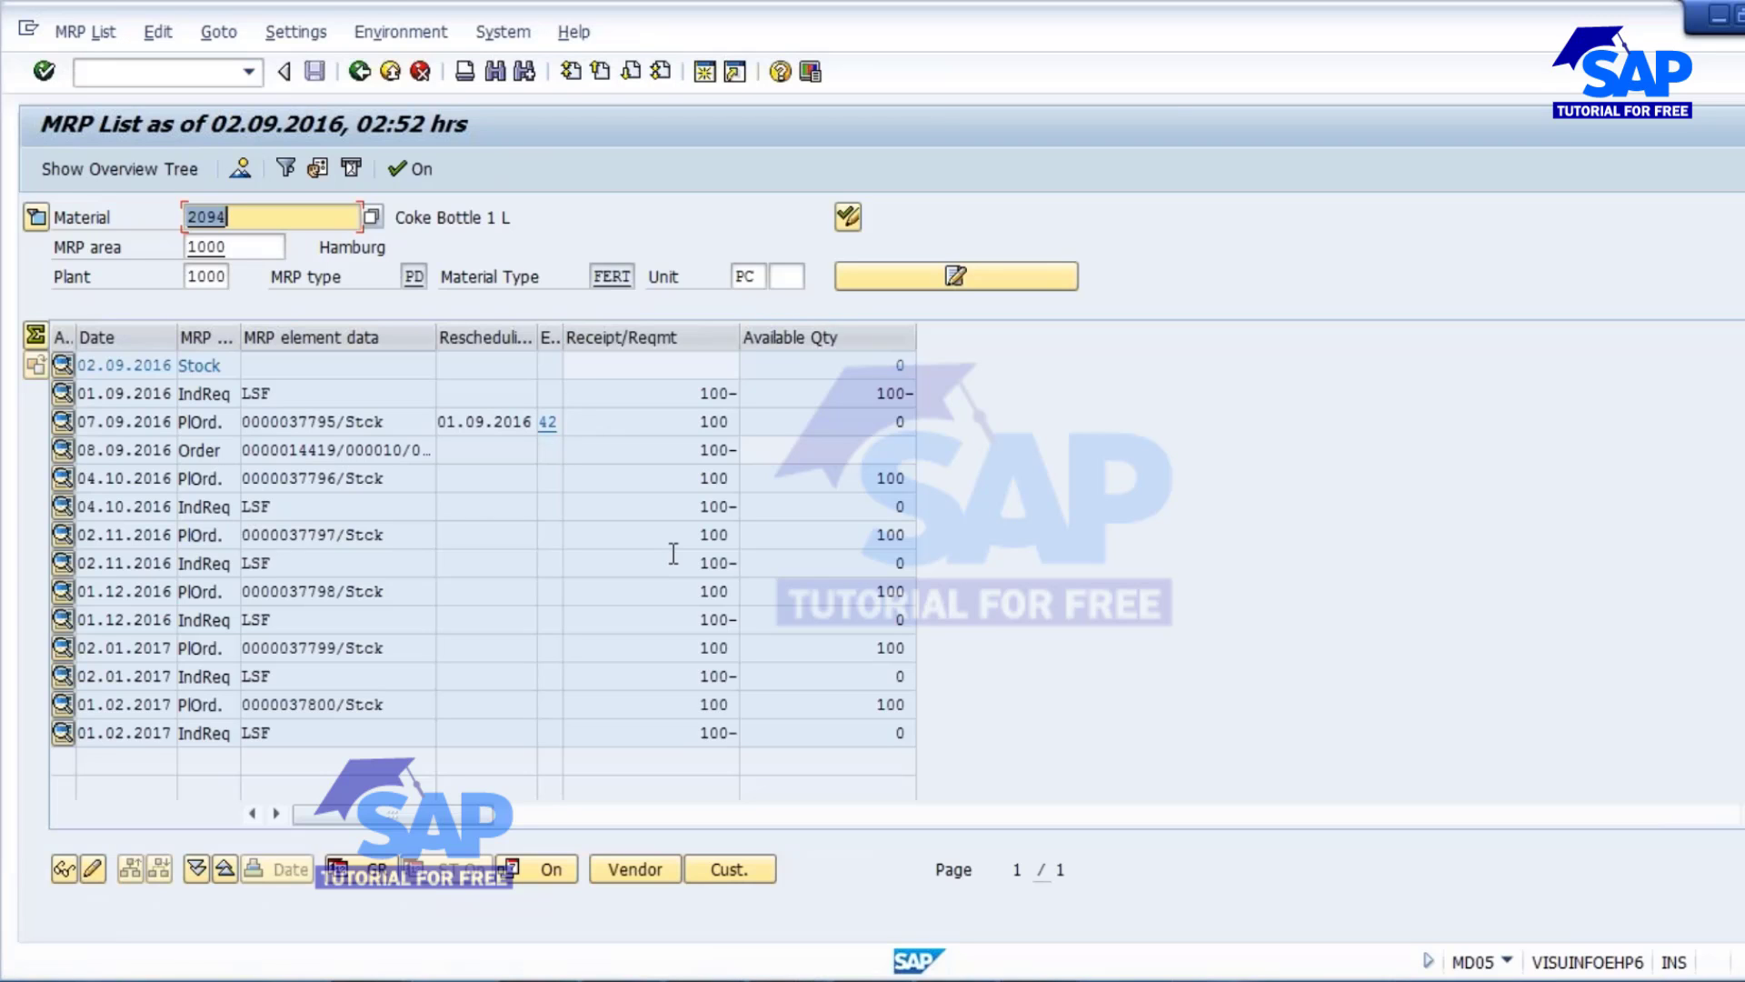
# Step: Close the session for creating a standard order and switch to the stock/requirements list
pyautogui.click(788, 980)
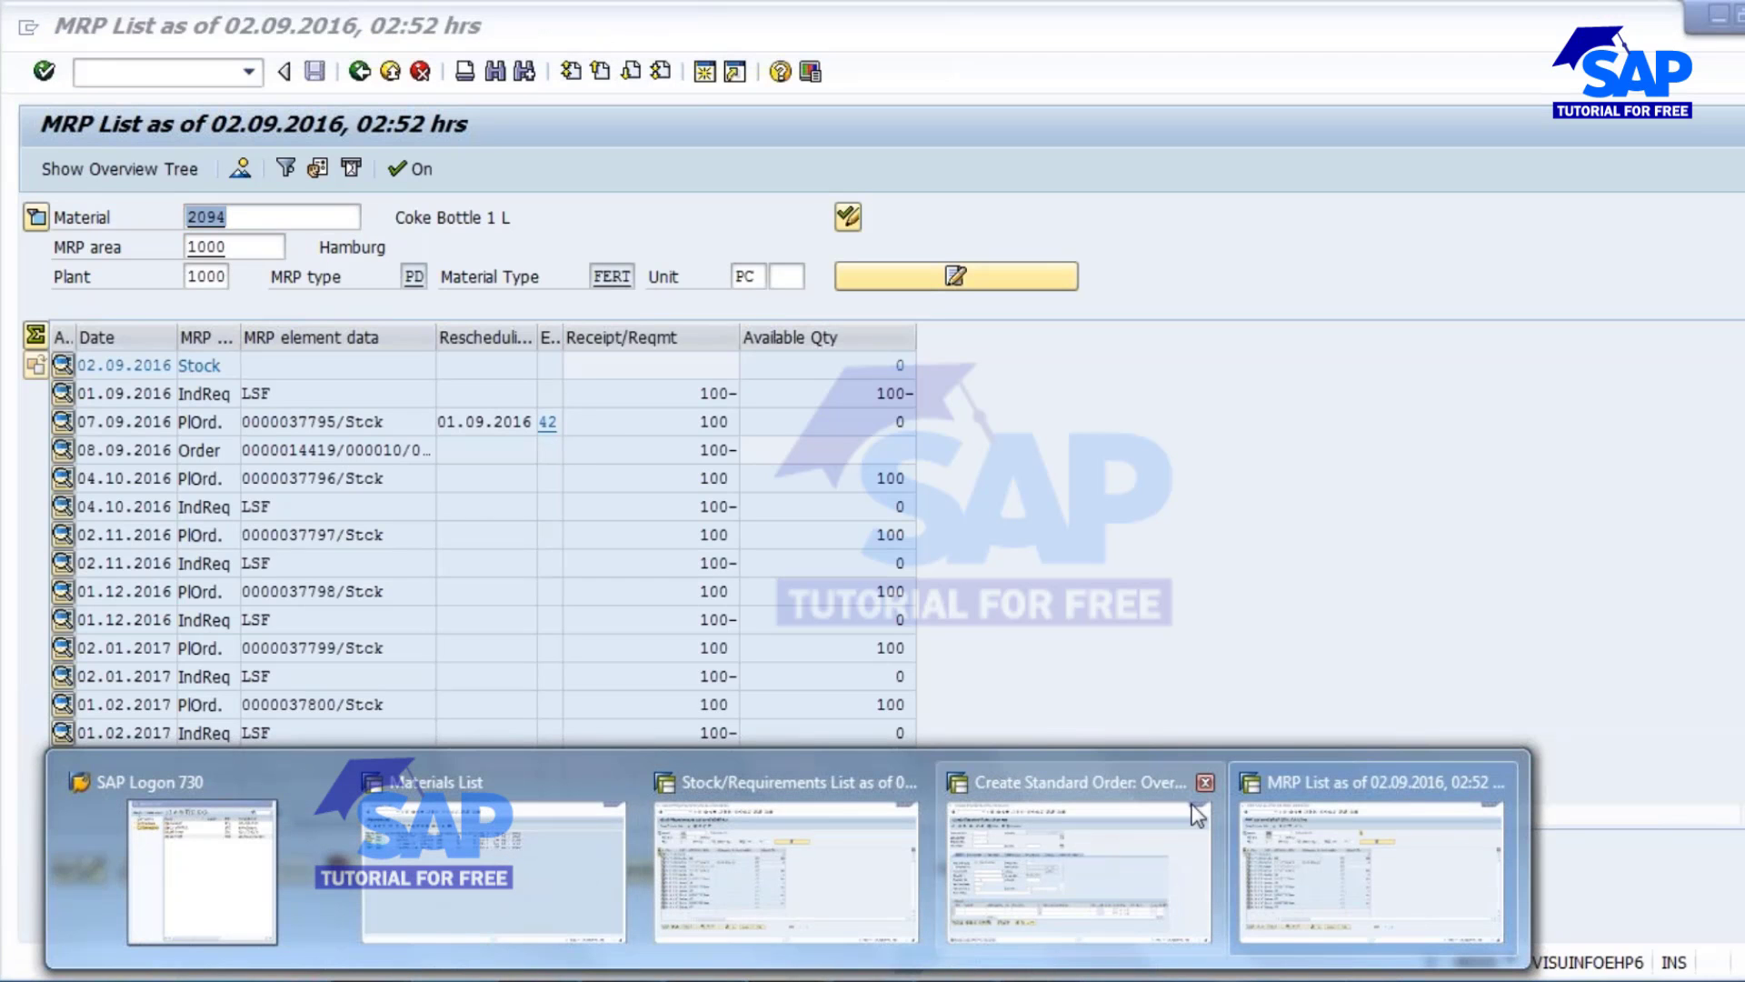
pyautogui.click(1207, 784)
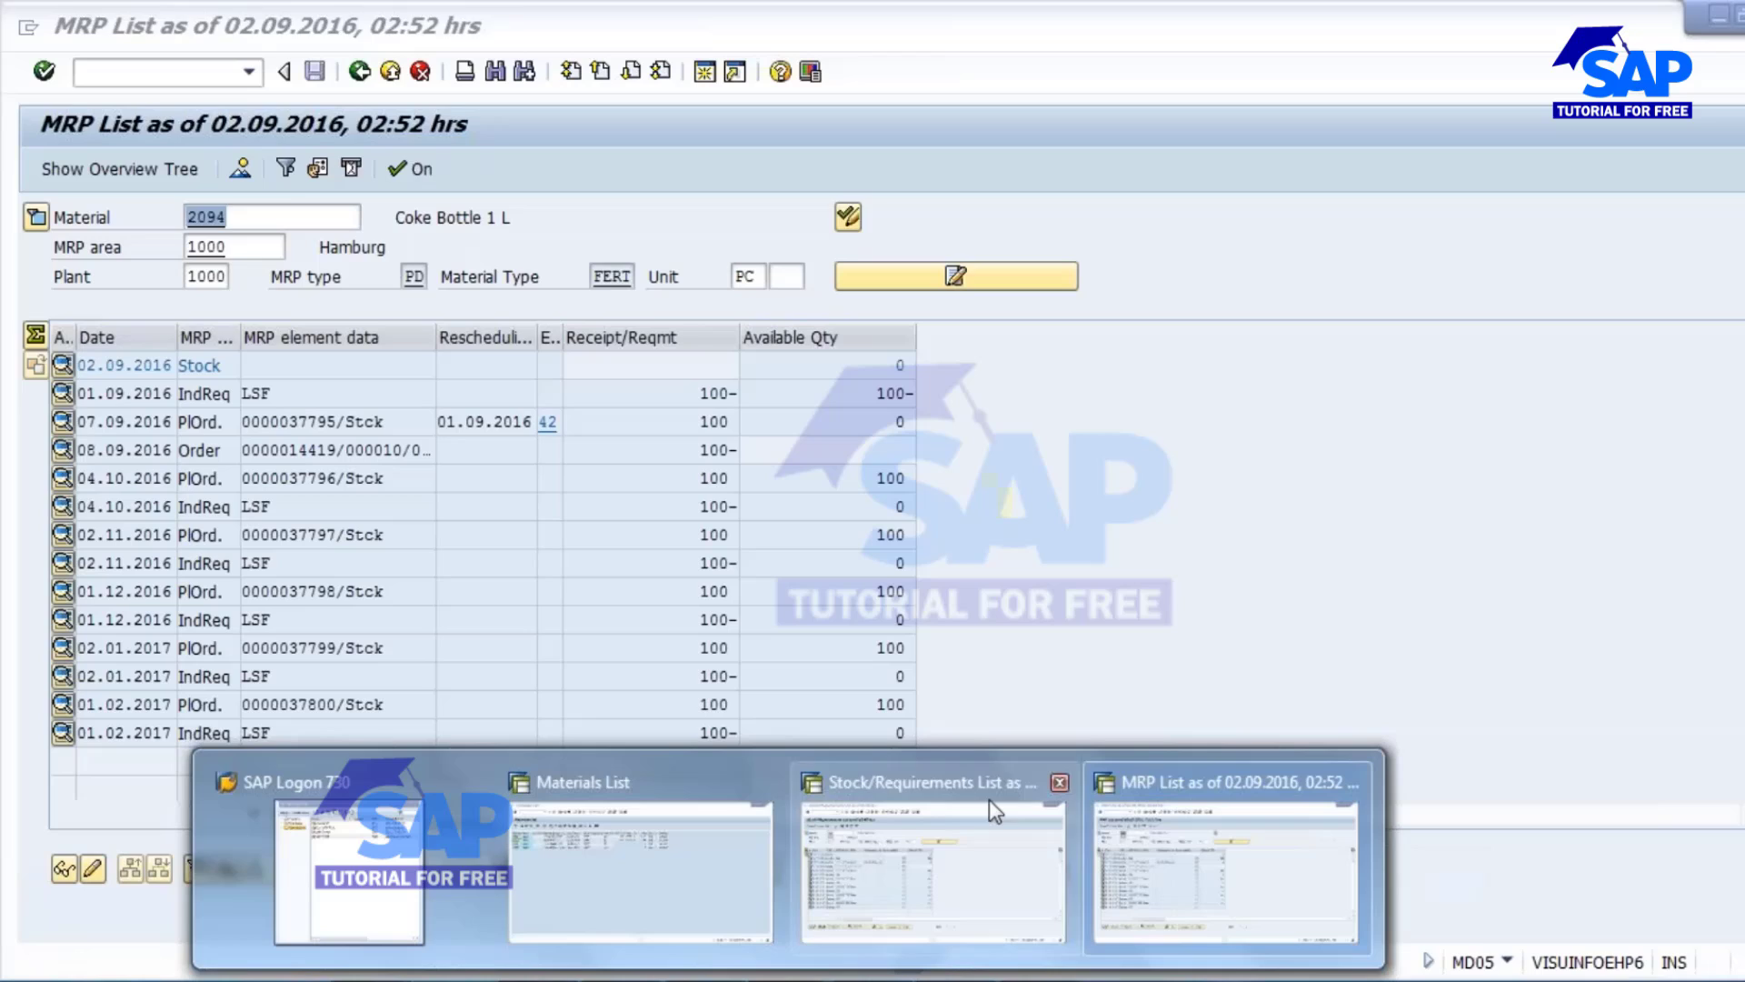
pyautogui.click(905, 846)
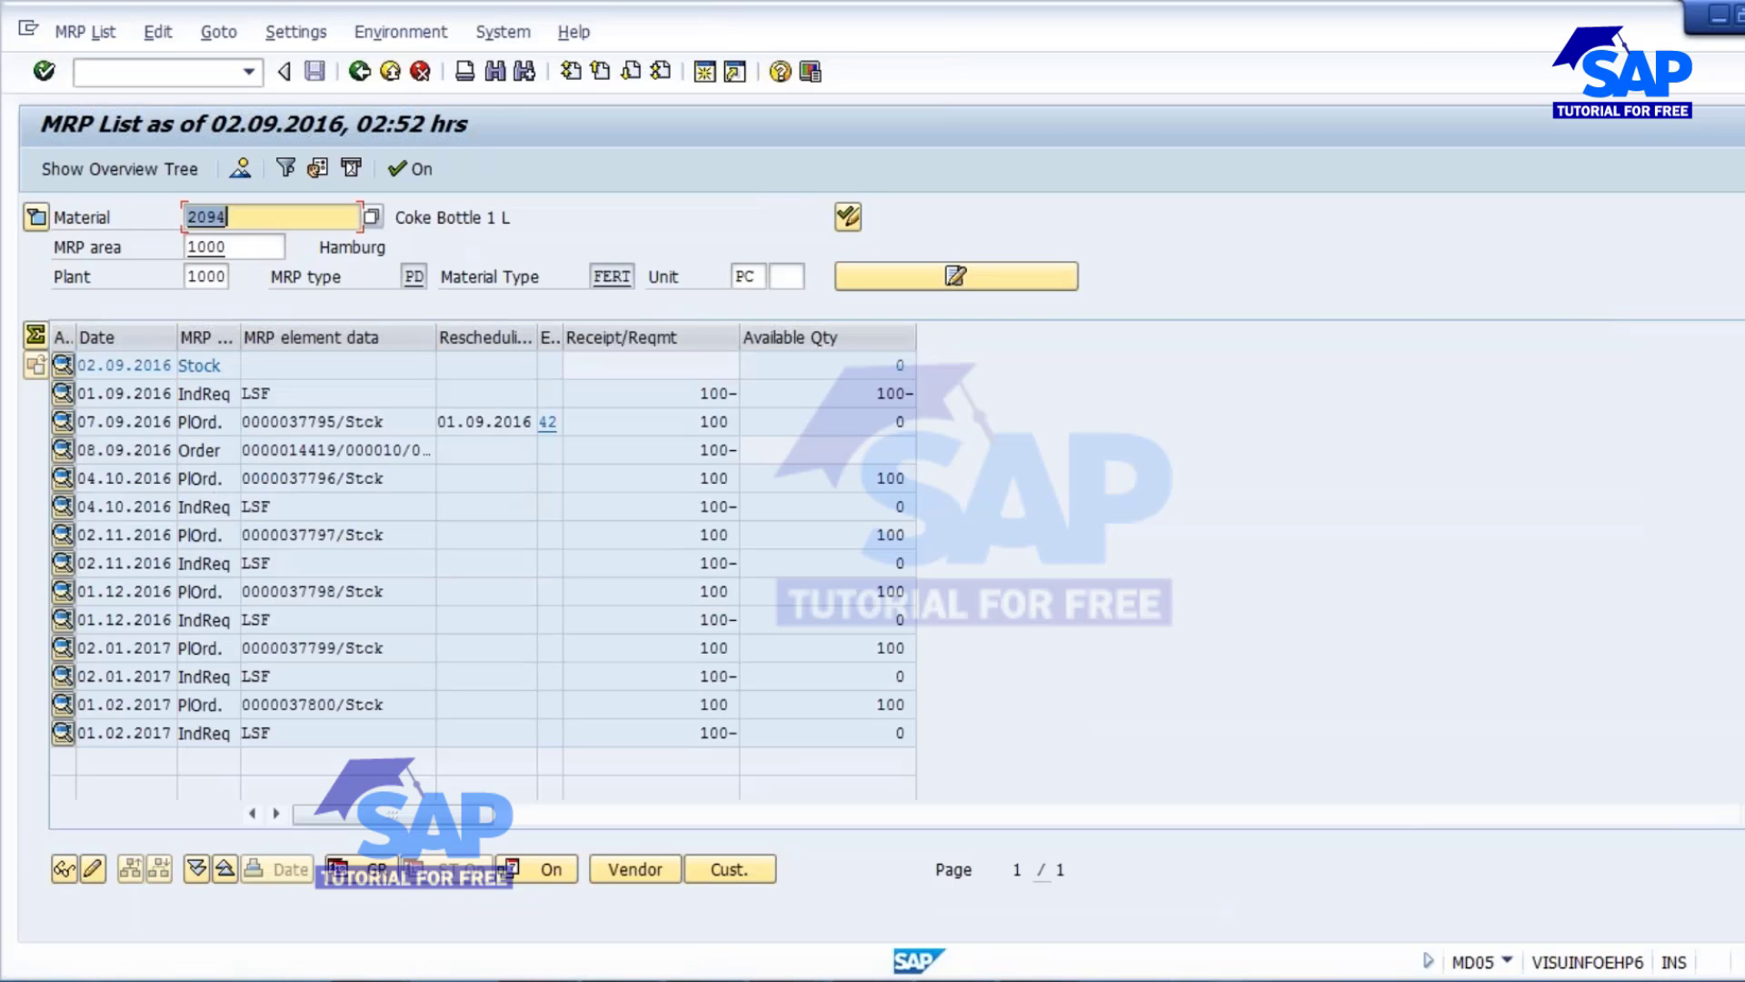
# Step: Review the independent requirement lines from 04.10.2016 to 02.01.2017 in the MRP list
pyautogui.click(291, 505)
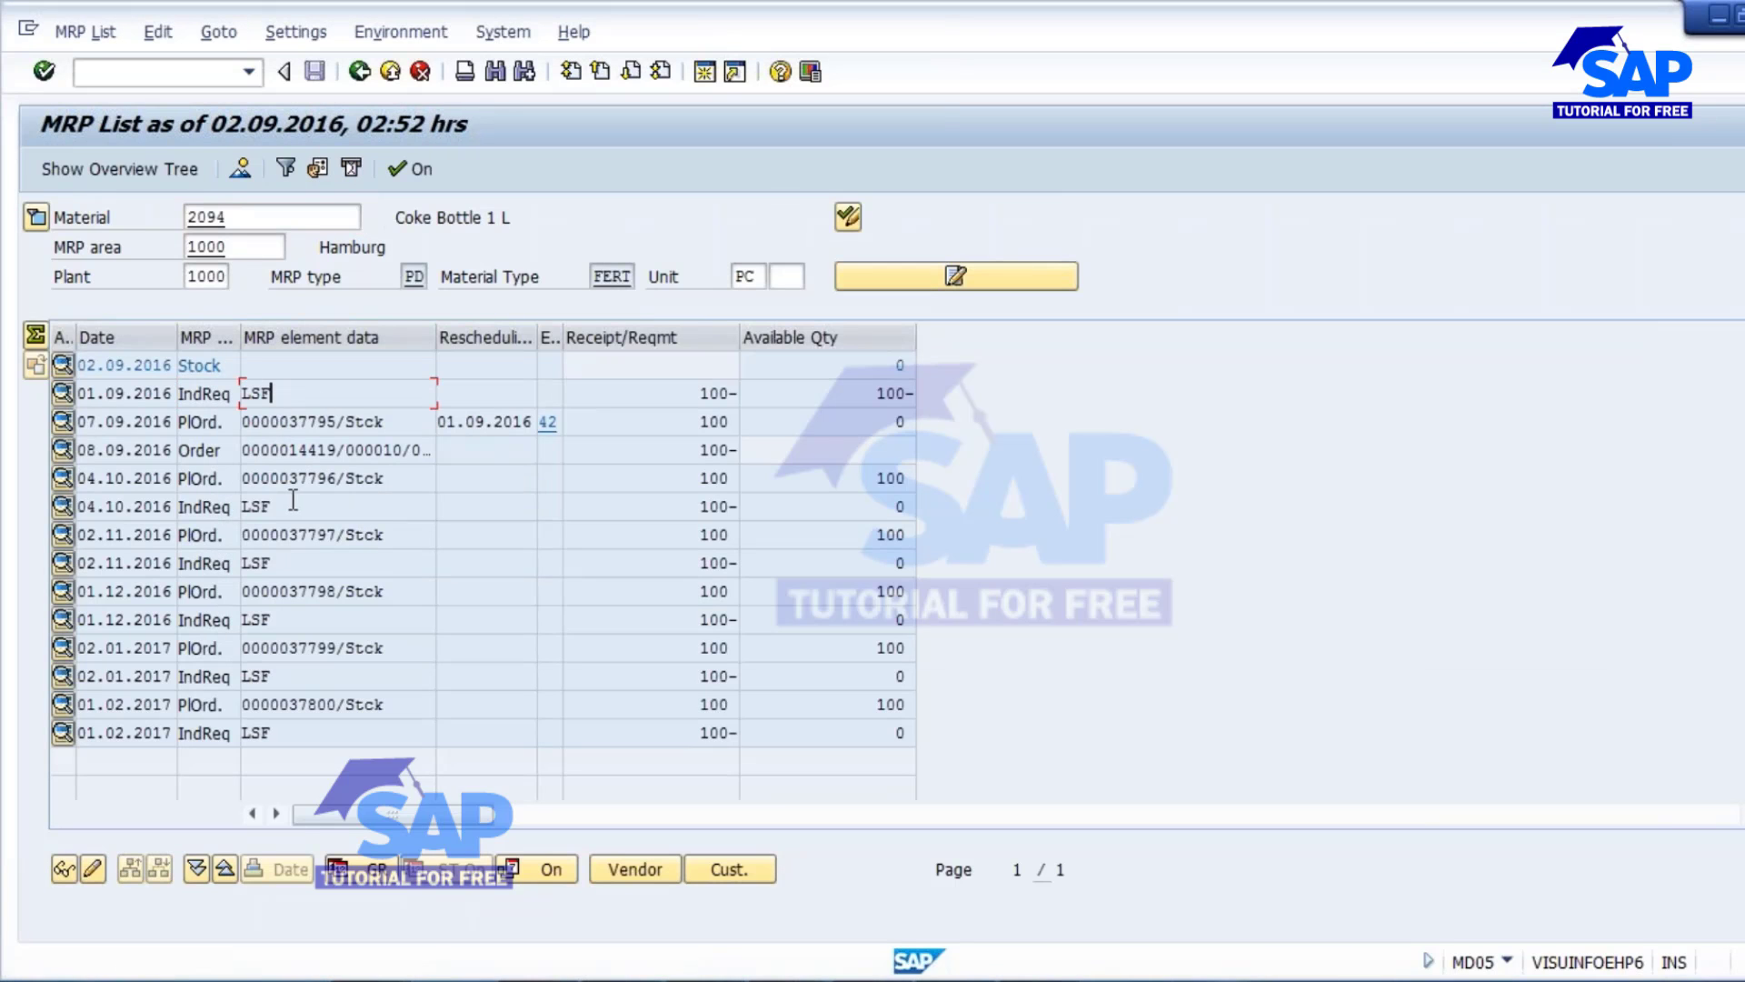
pyautogui.click(282, 561)
pyautogui.click(289, 617)
pyautogui.click(286, 672)
pyautogui.click(789, 980)
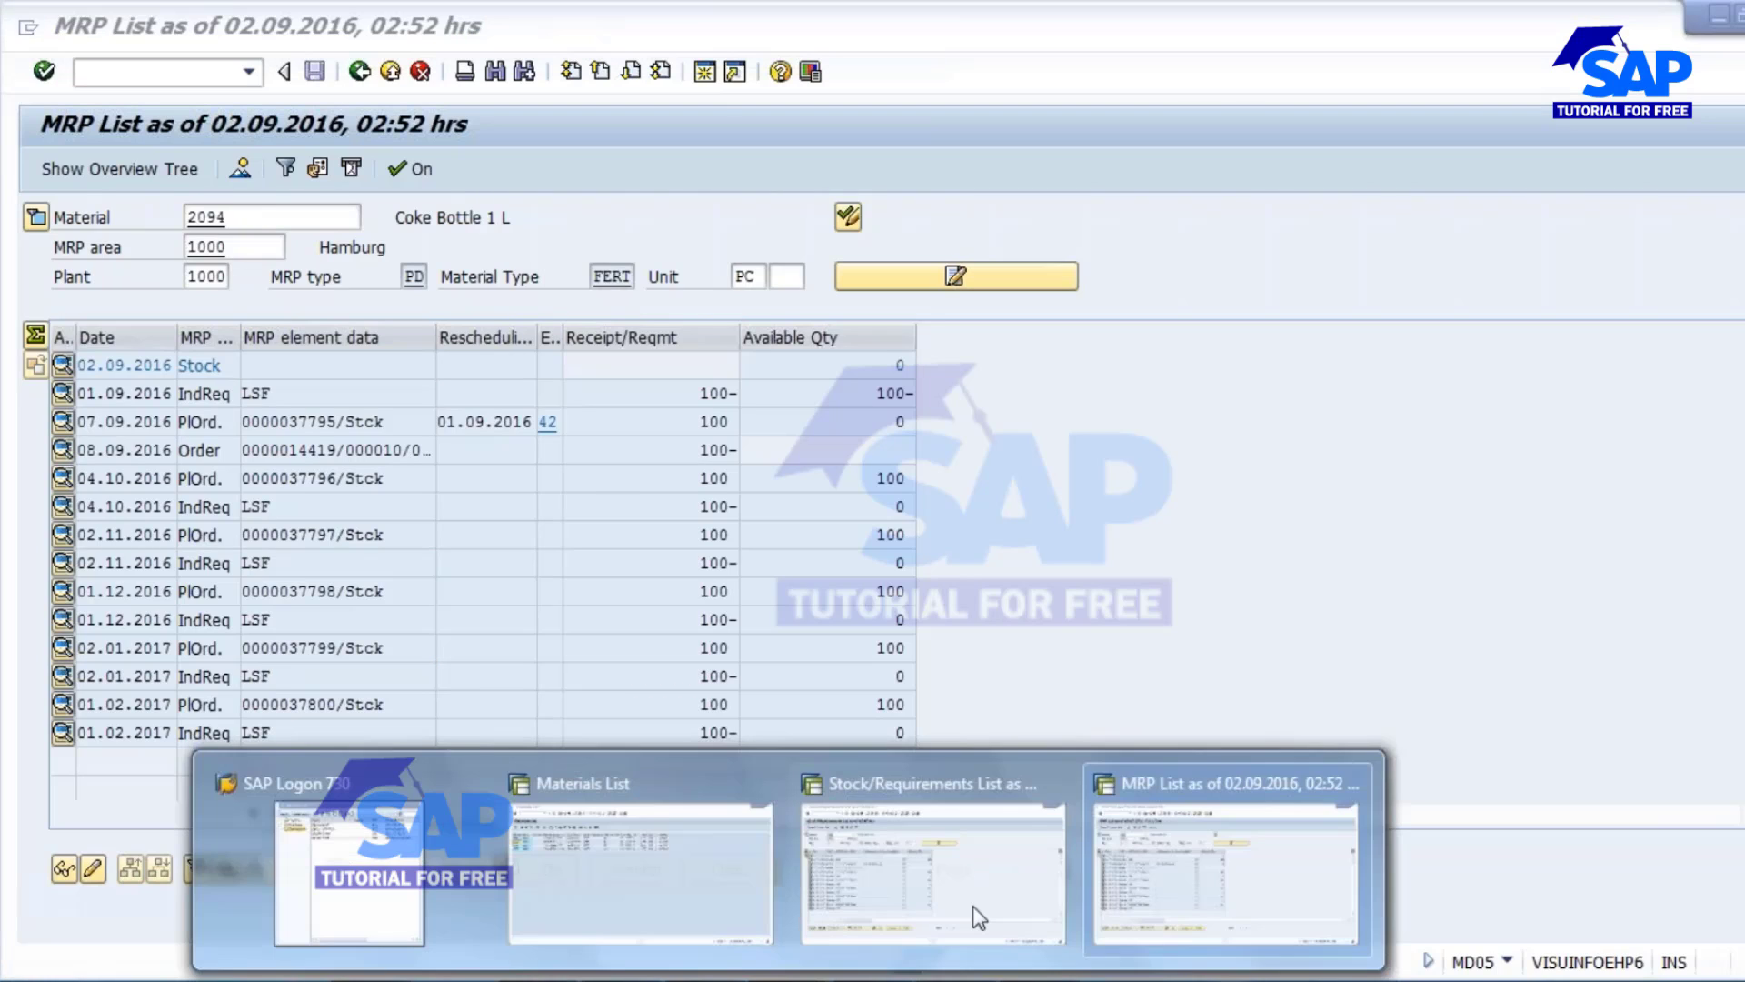
pyautogui.click(1170, 869)
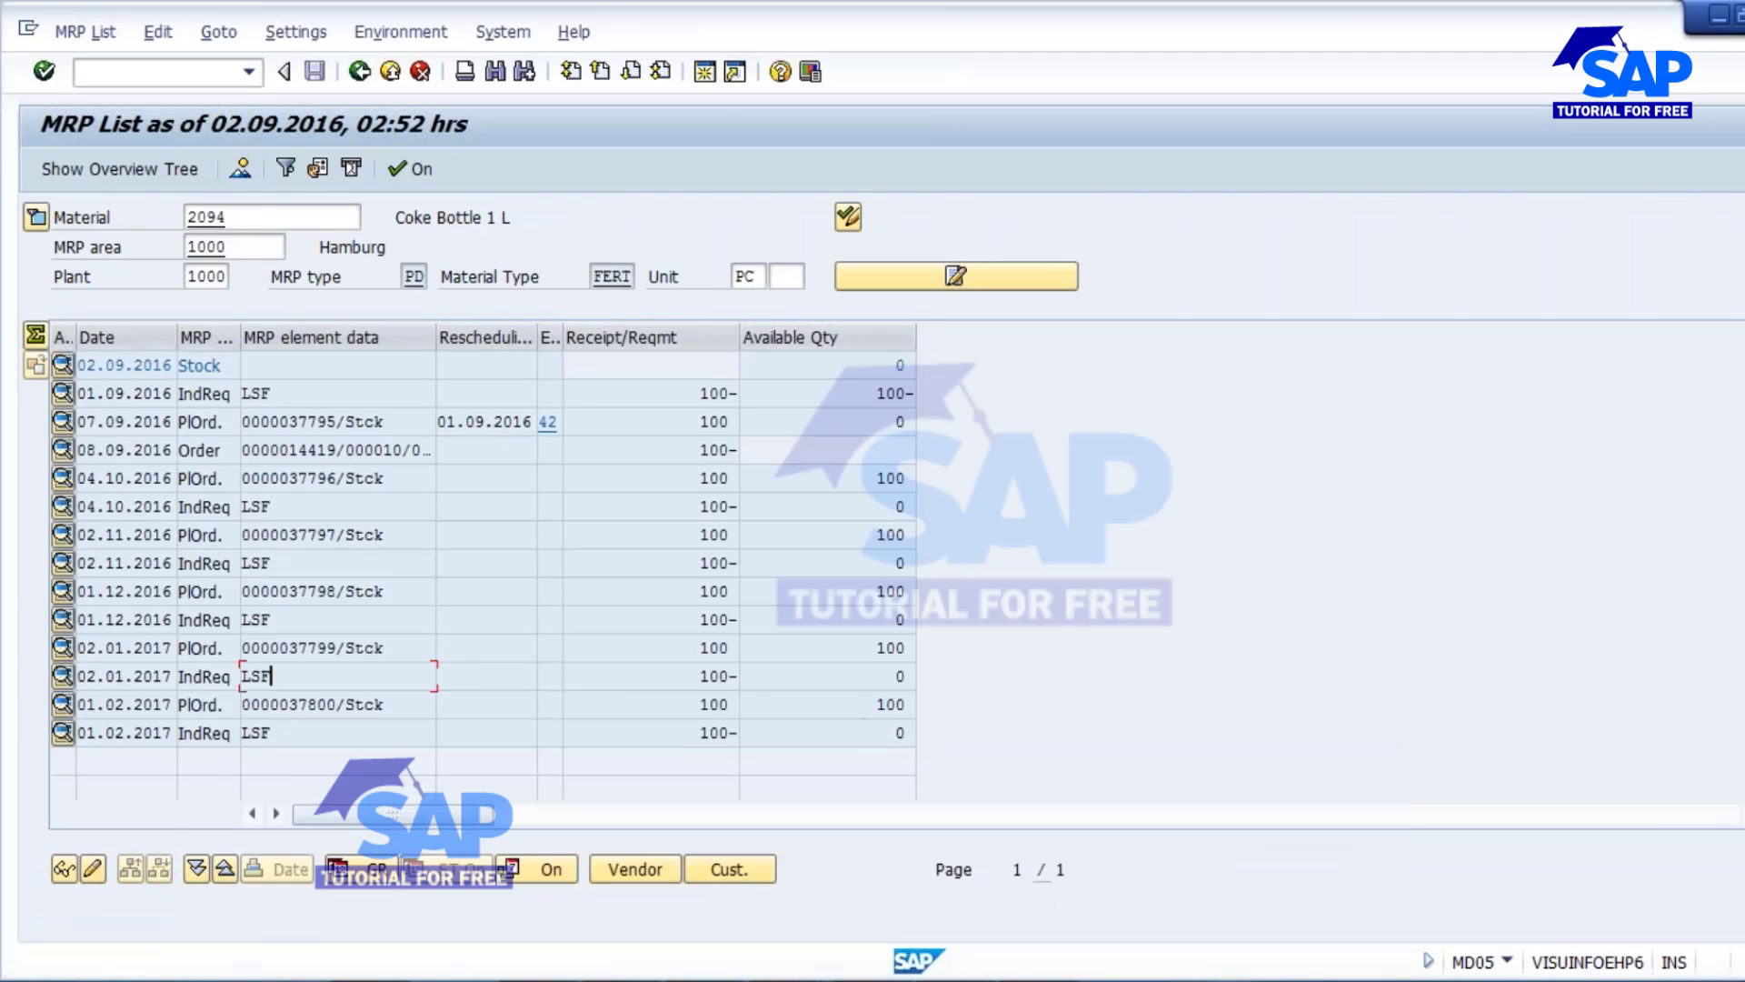
# Step: Start the entry of other goods receipts with transaction MB1C in a new session
pyautogui.click(708, 77)
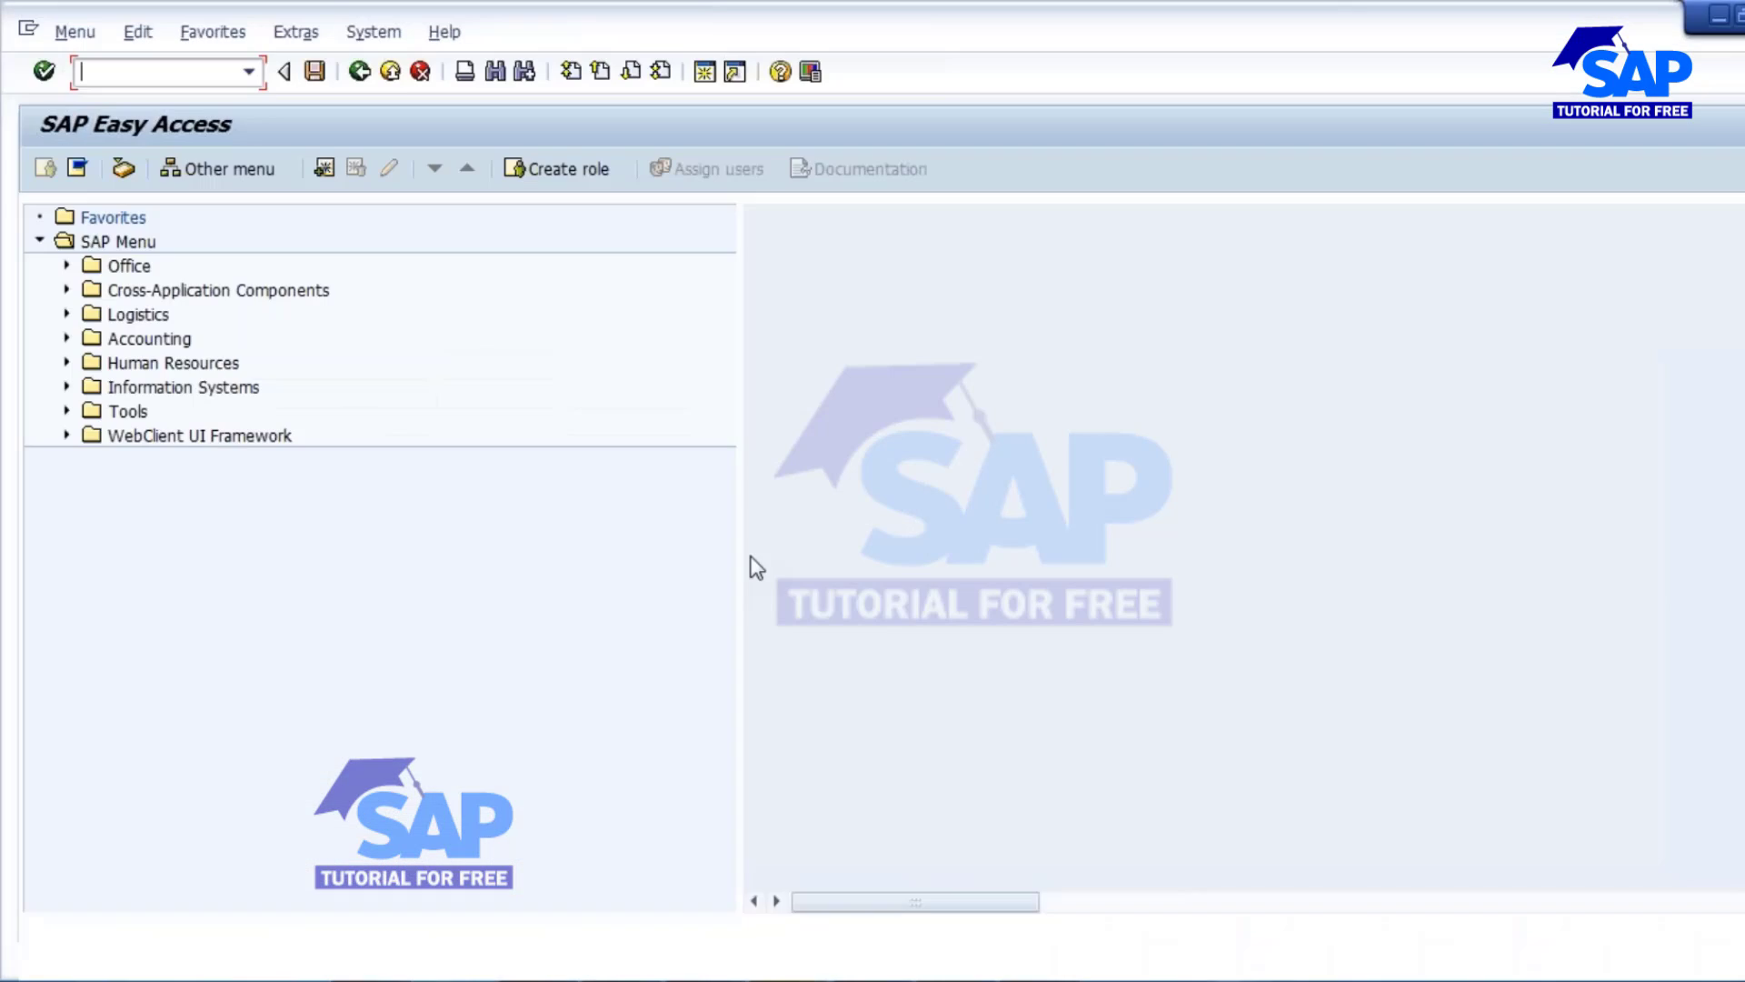
pyautogui.write('mb1c')
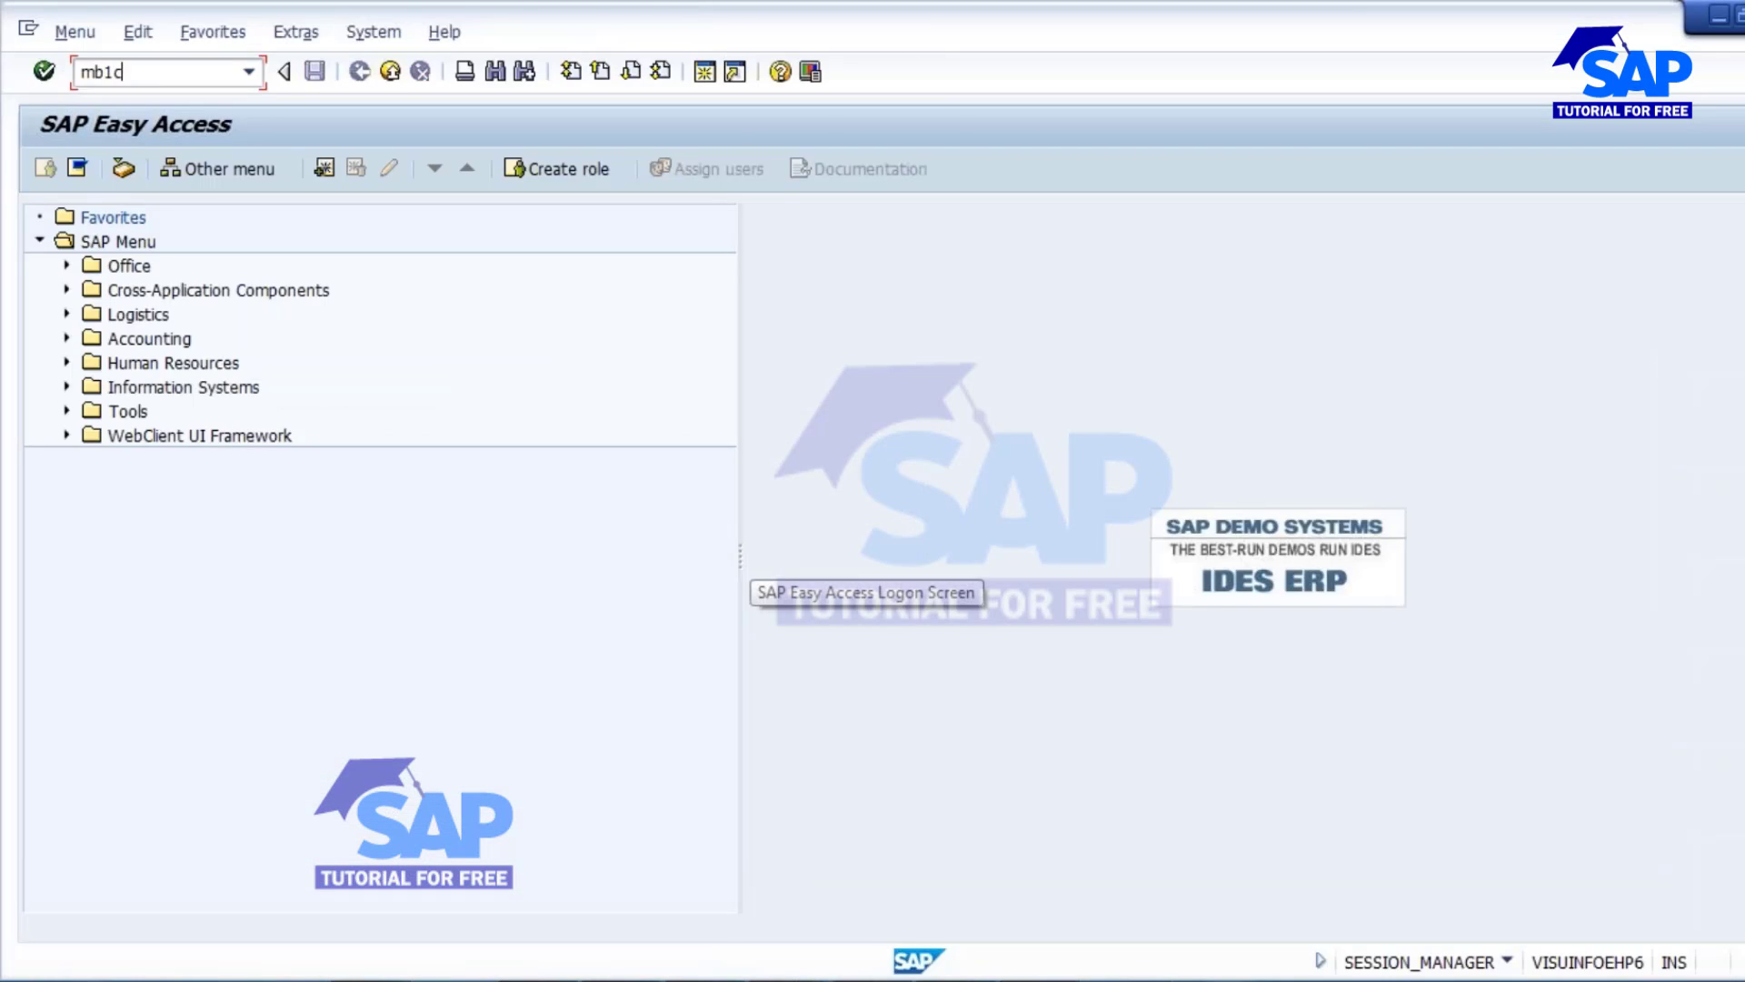
pyautogui.press('Return')
# Step: Set movement type 561 and storage location L000 for plant 1000 and proceed to the item entry
pyautogui.write('5')
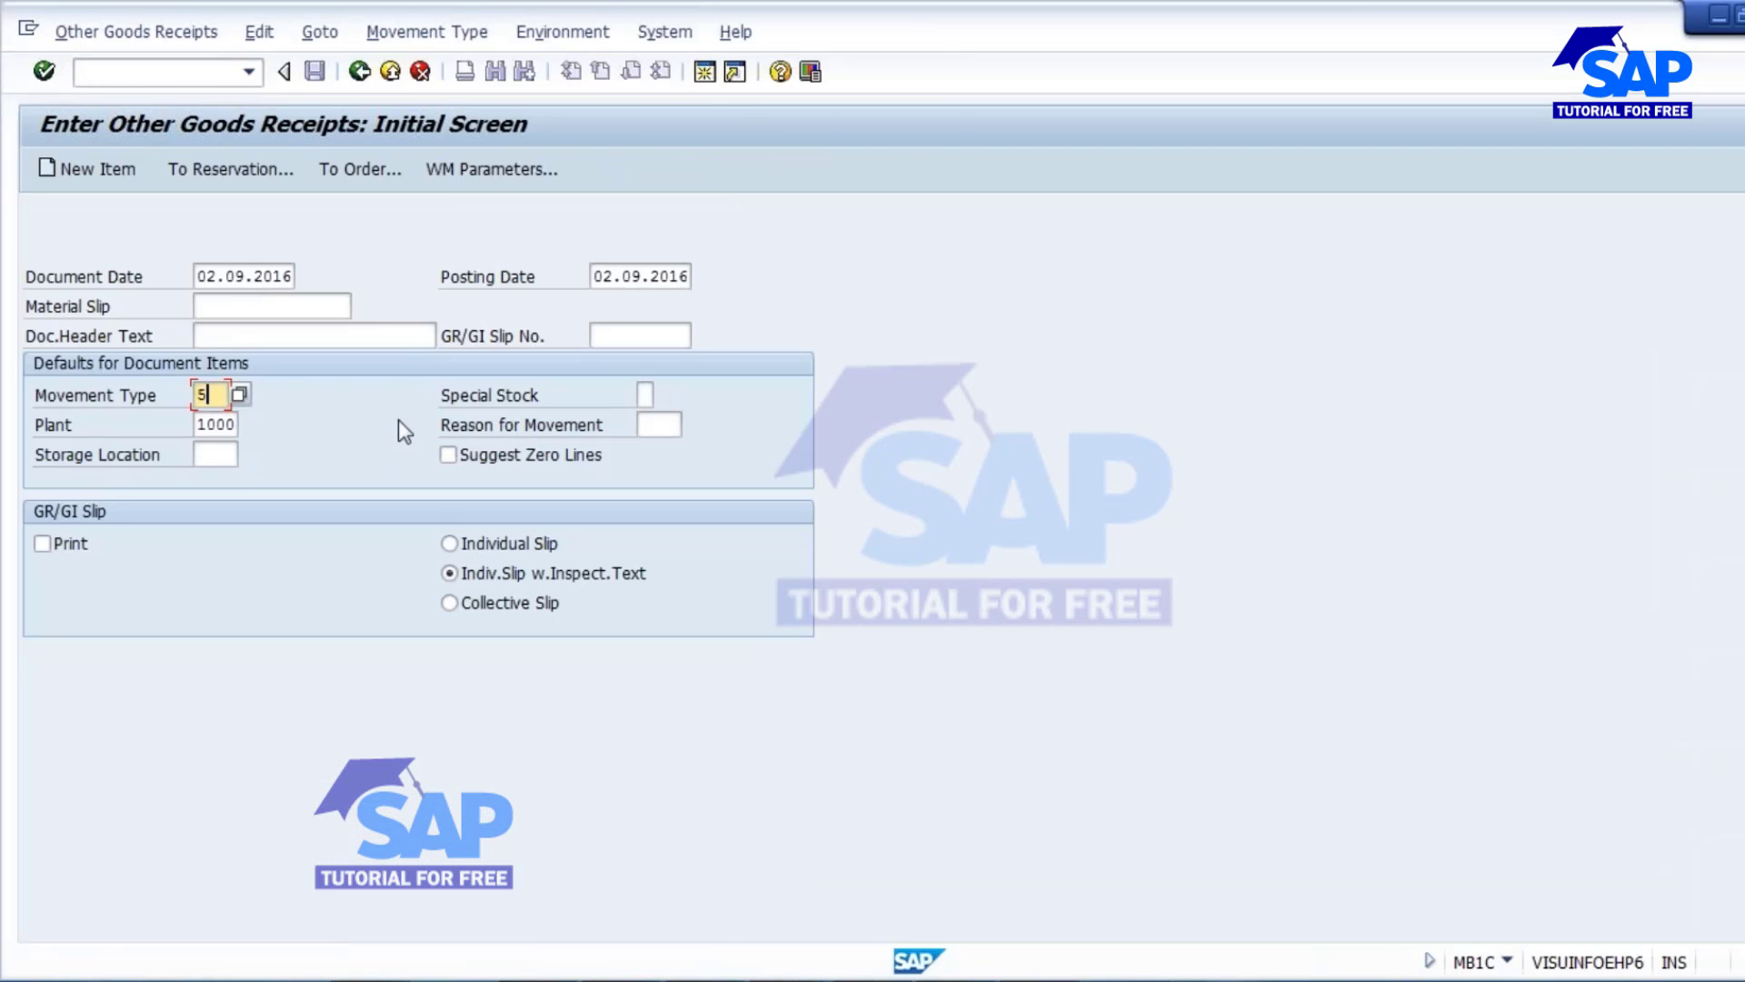
pyautogui.write('61')
pyautogui.press('Tab')
pyautogui.press('Tab')
pyautogui.press('Tab')
pyautogui.press('Tab')
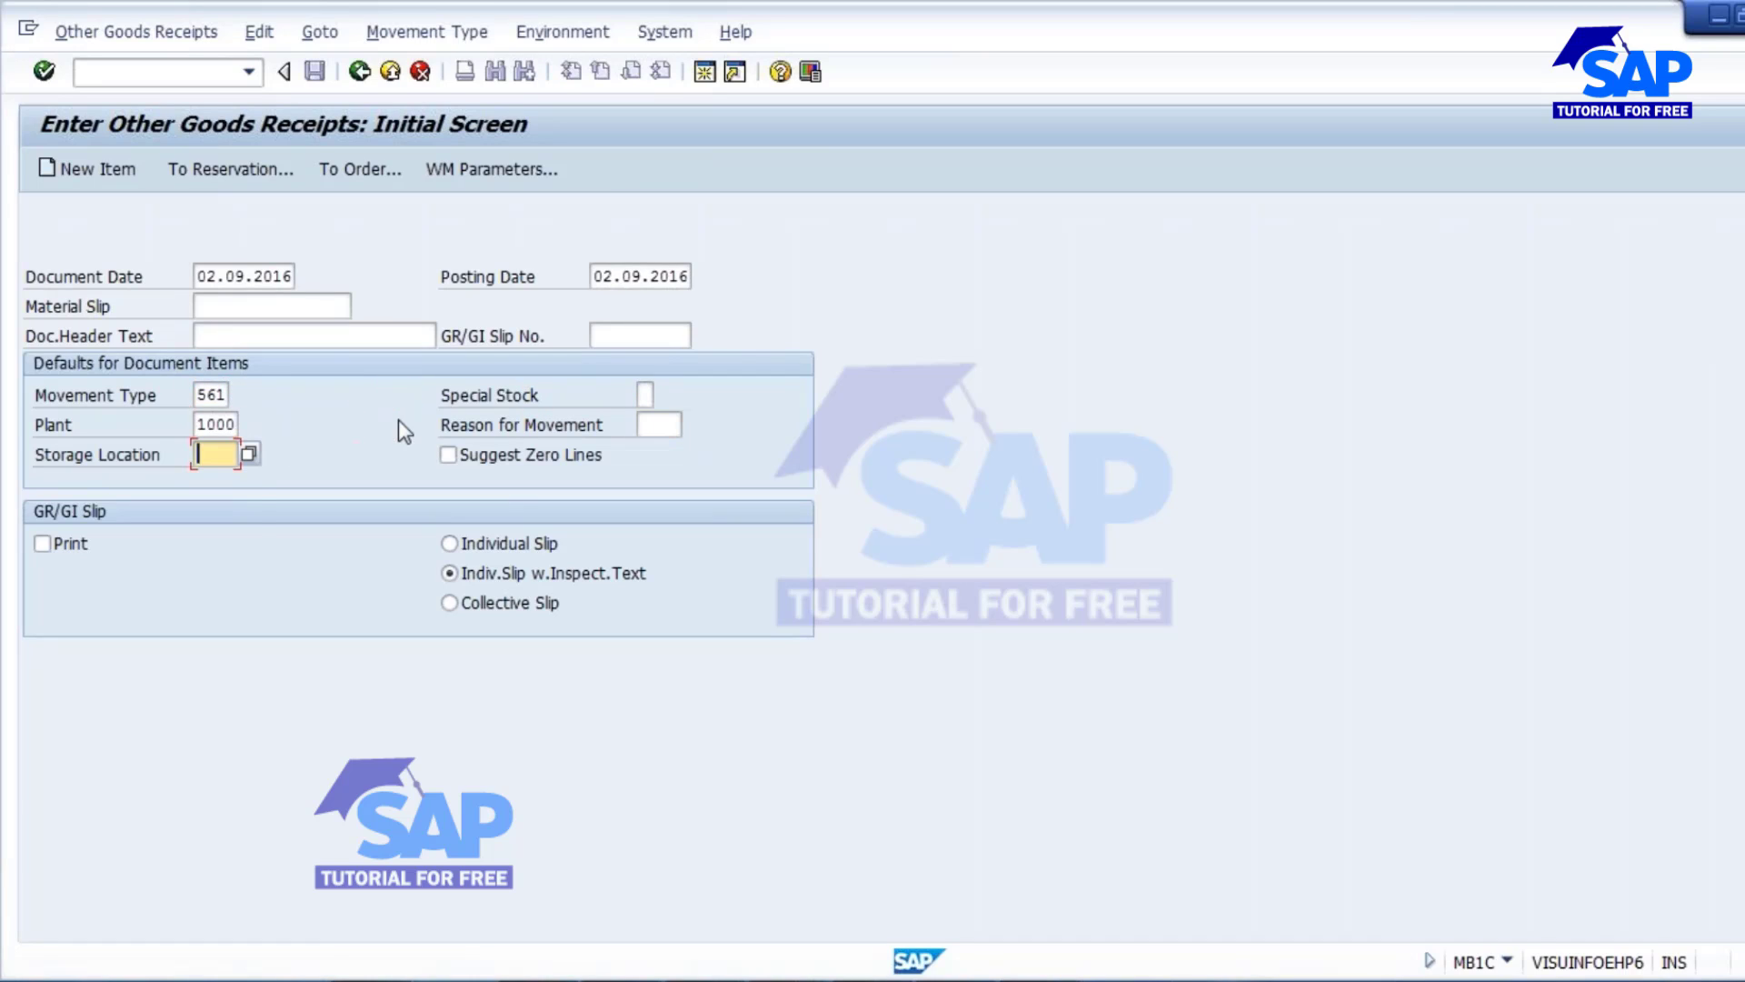
pyautogui.write('1')
pyautogui.click(233, 477)
pyautogui.press('Return')
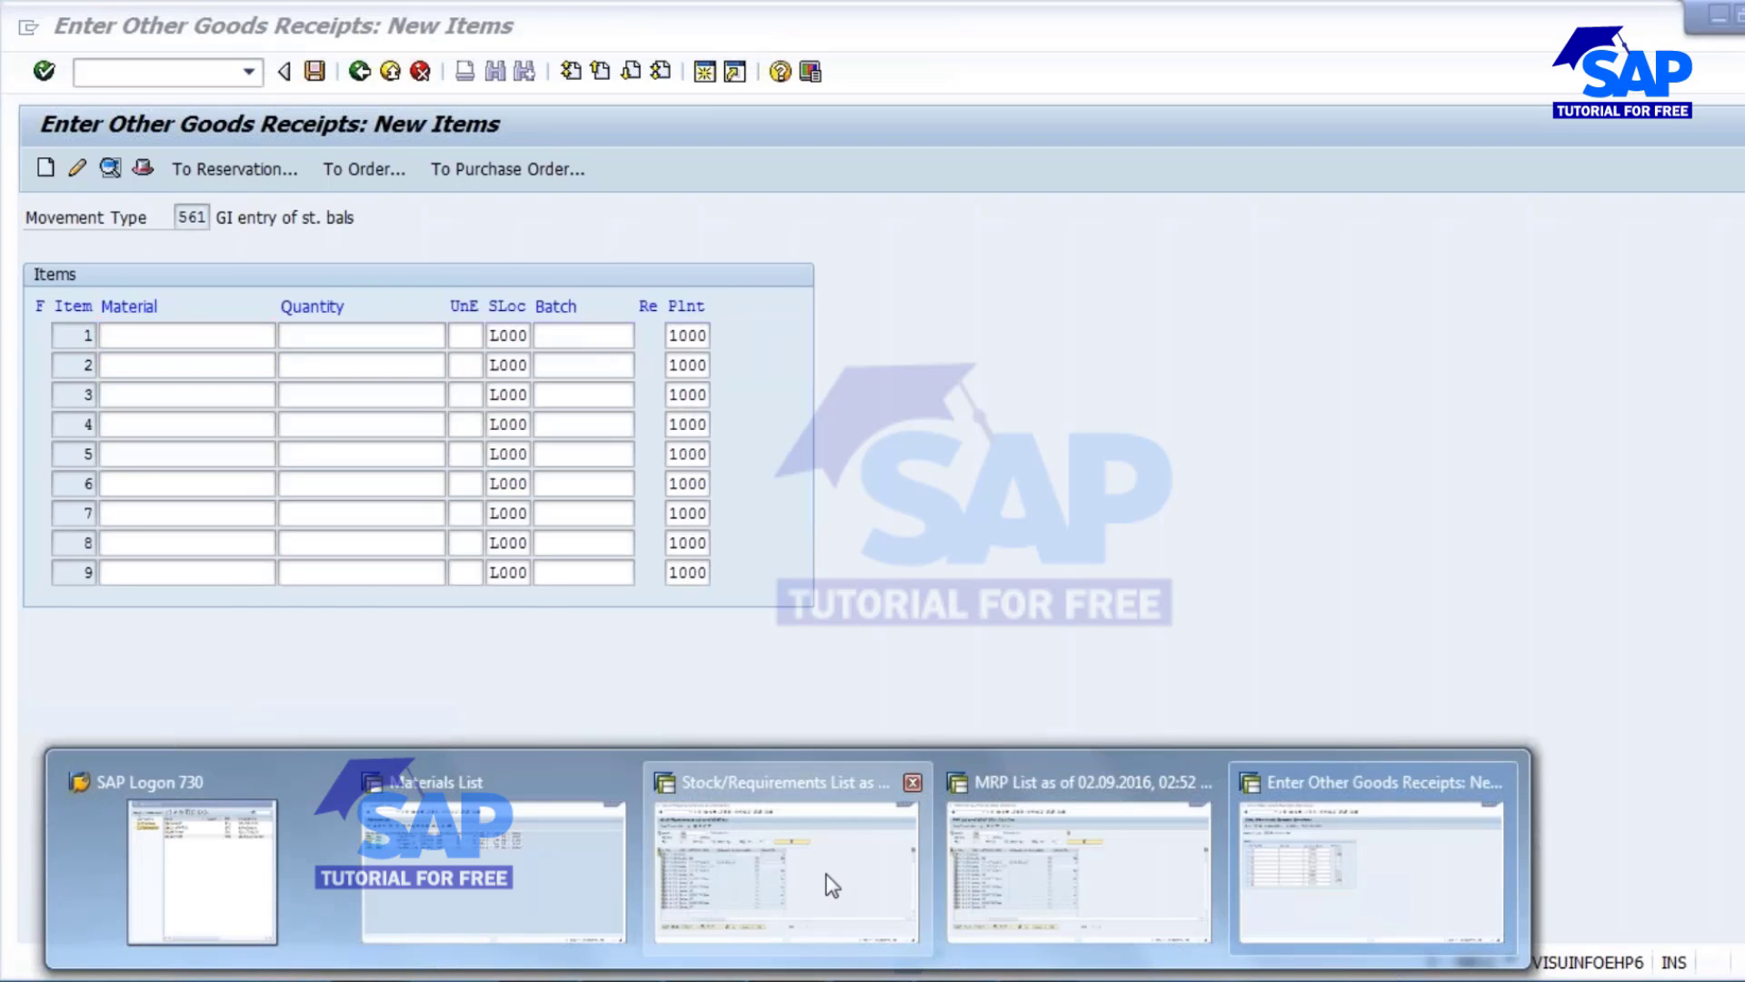
# Step: Enter material 2094 with a quantity of 500 as the first goods receipt item
pyautogui.click(826, 886)
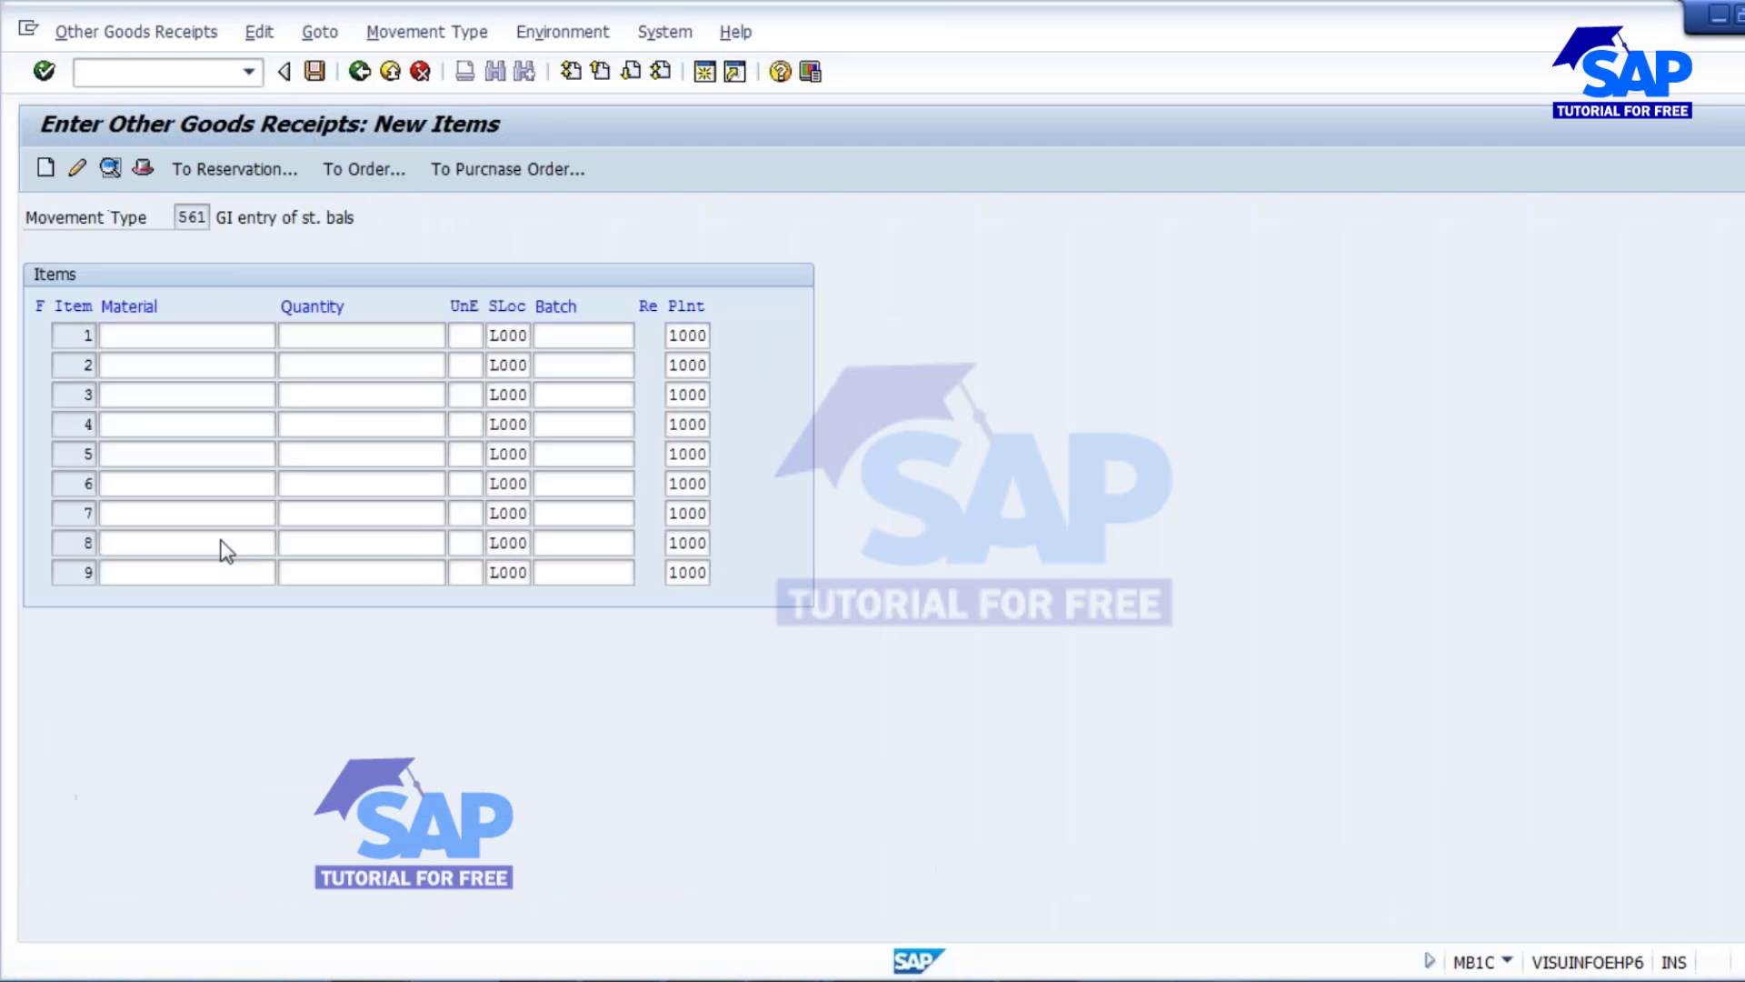
pyautogui.write('2094')
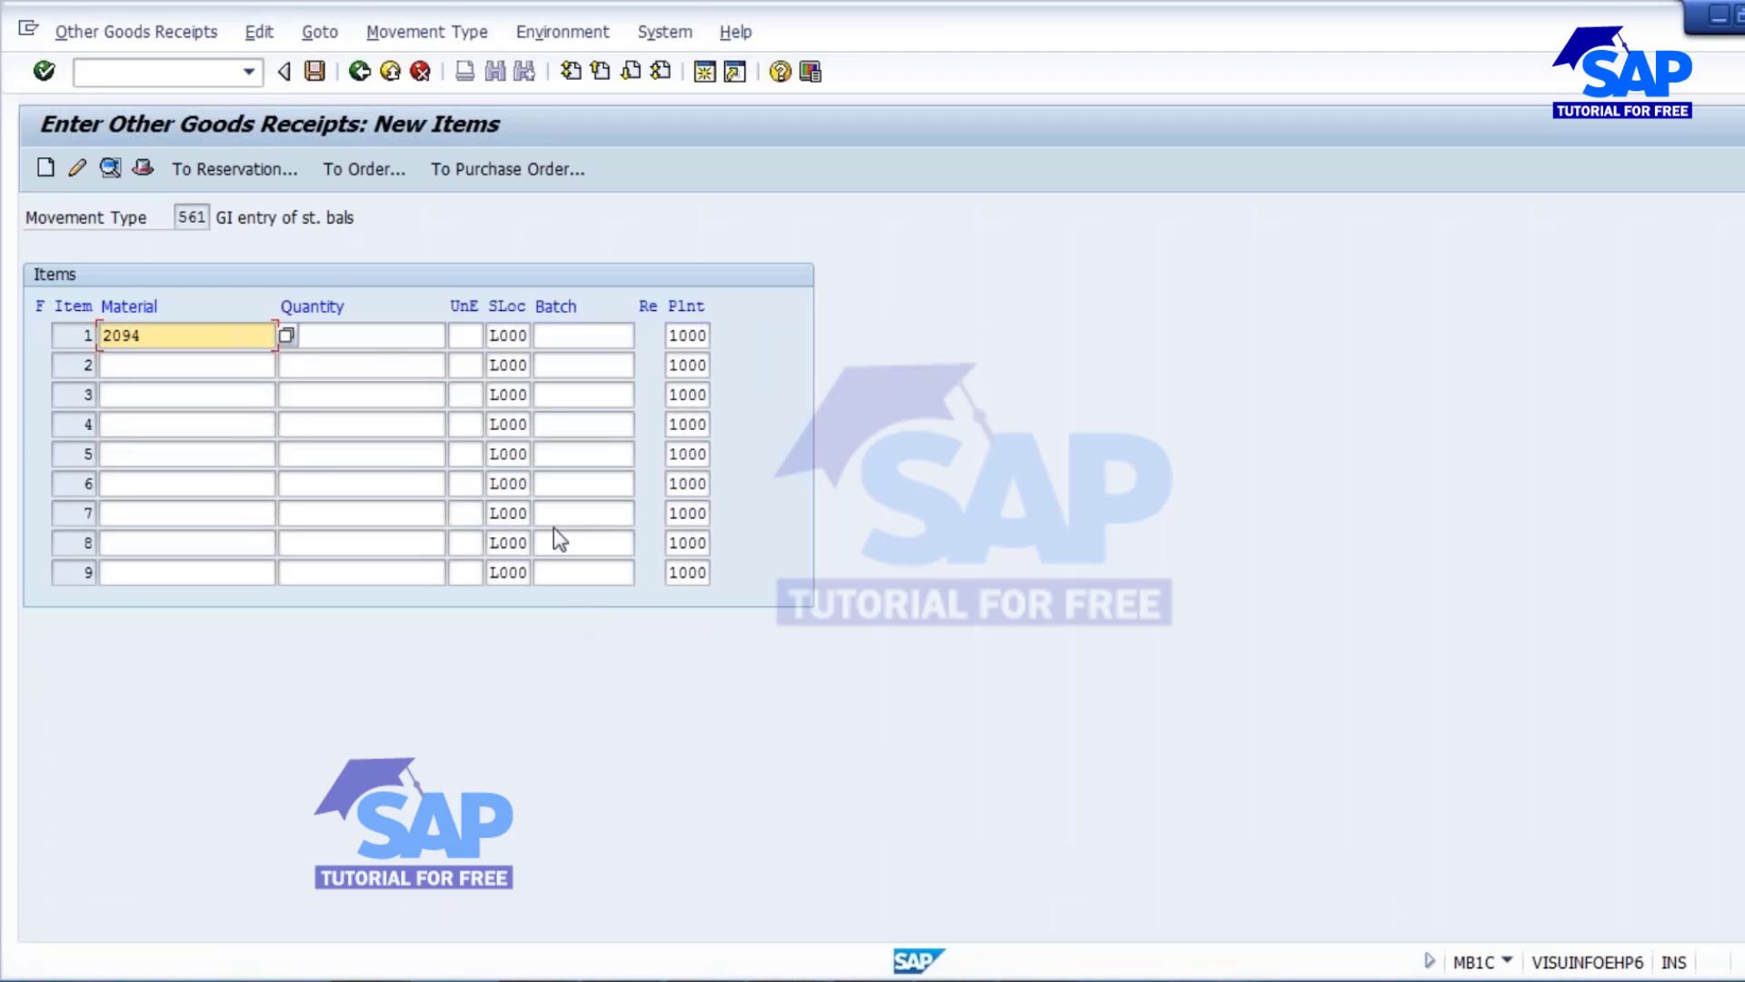
pyautogui.click(376, 338)
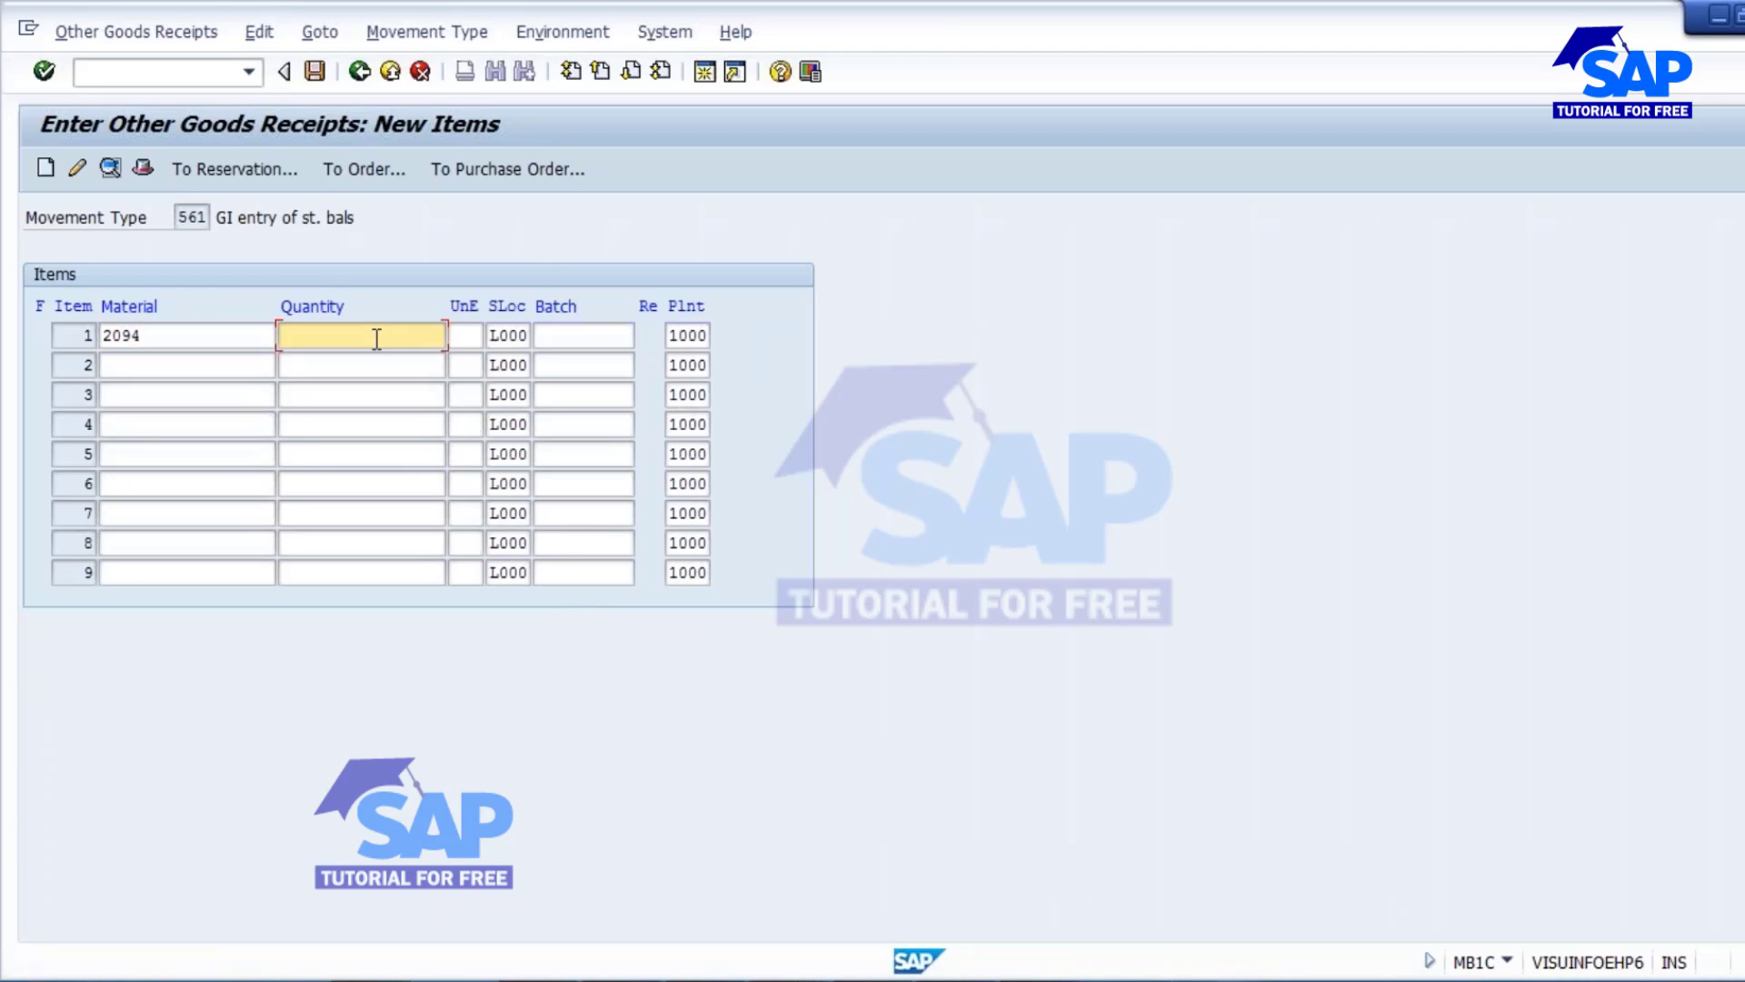
pyautogui.write('500')
pyautogui.press('Return')
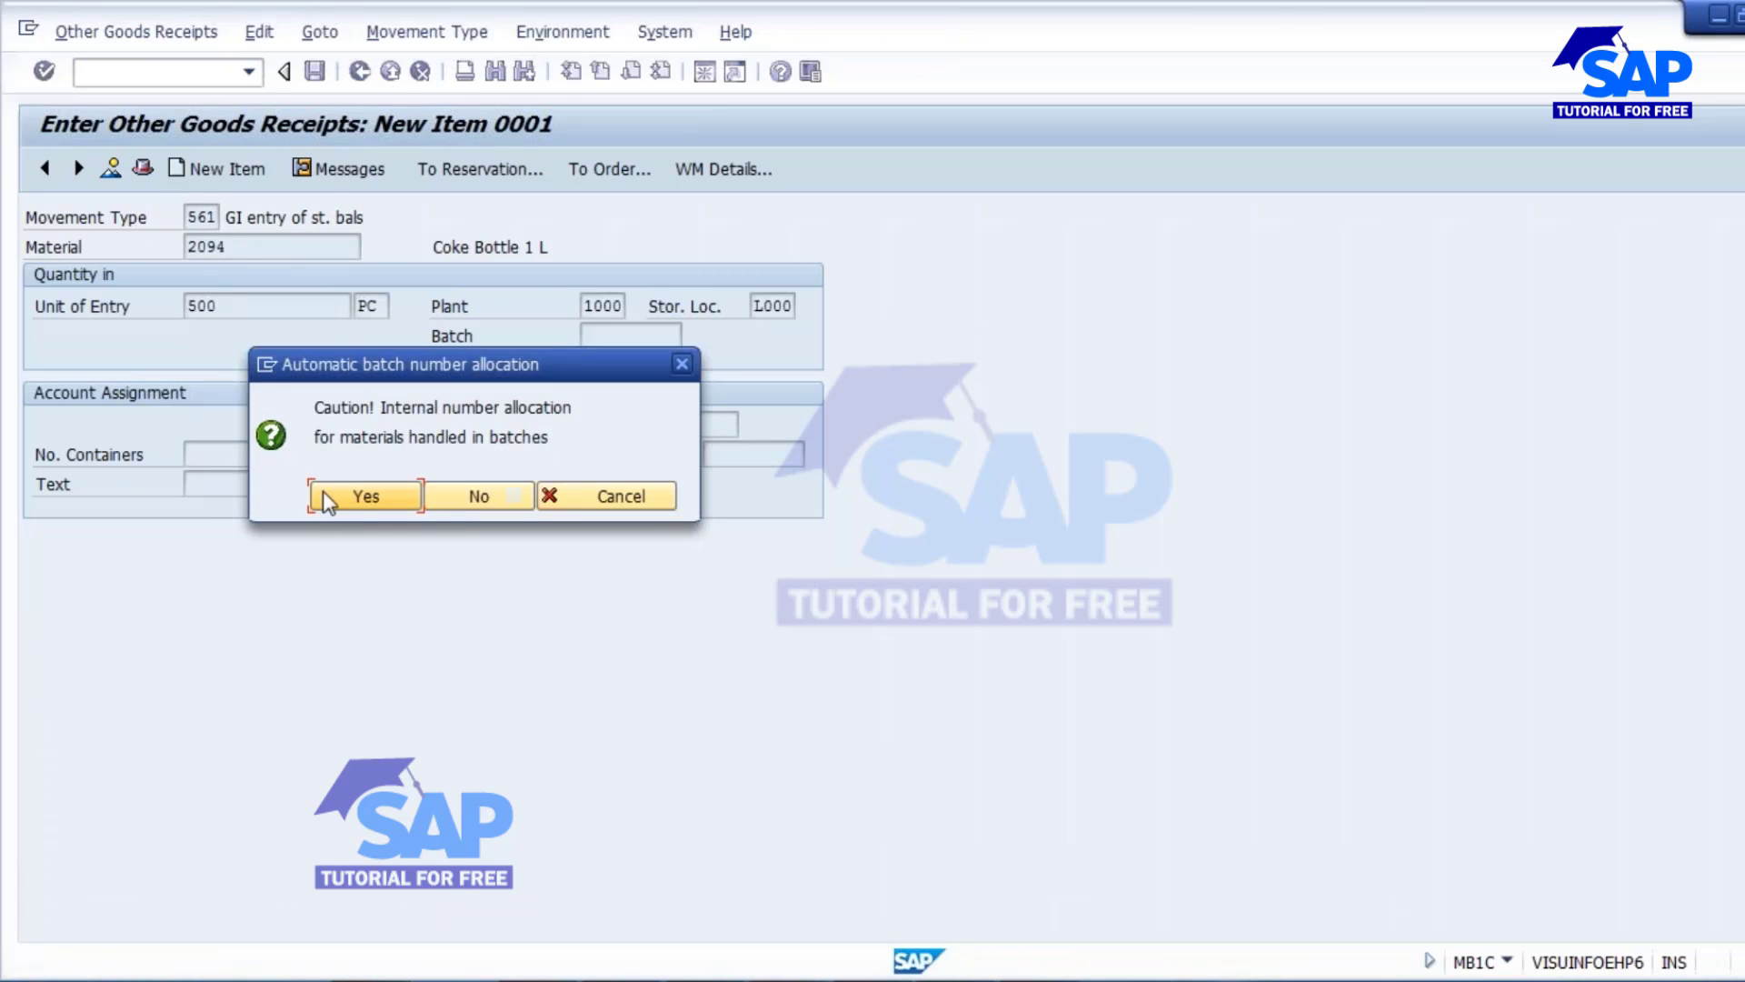
# Step: Accept the automatic batch number allocation for the item and post the goods receipt
pyautogui.click(328, 498)
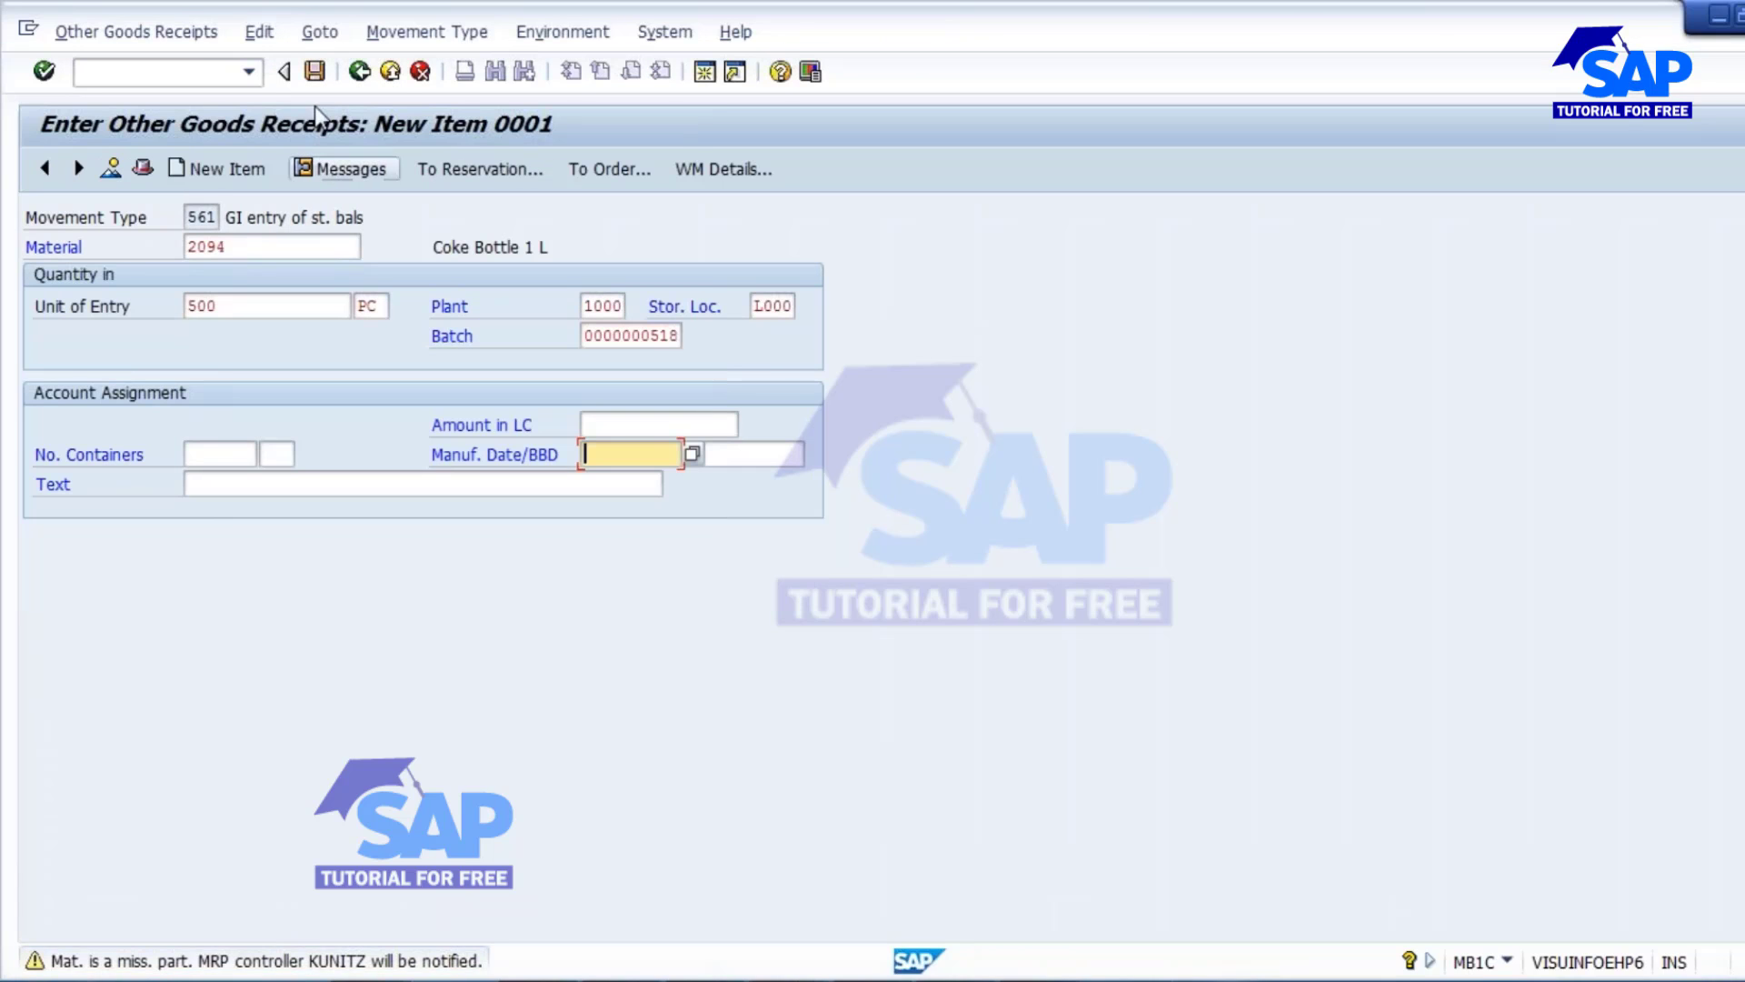
pyautogui.click(316, 75)
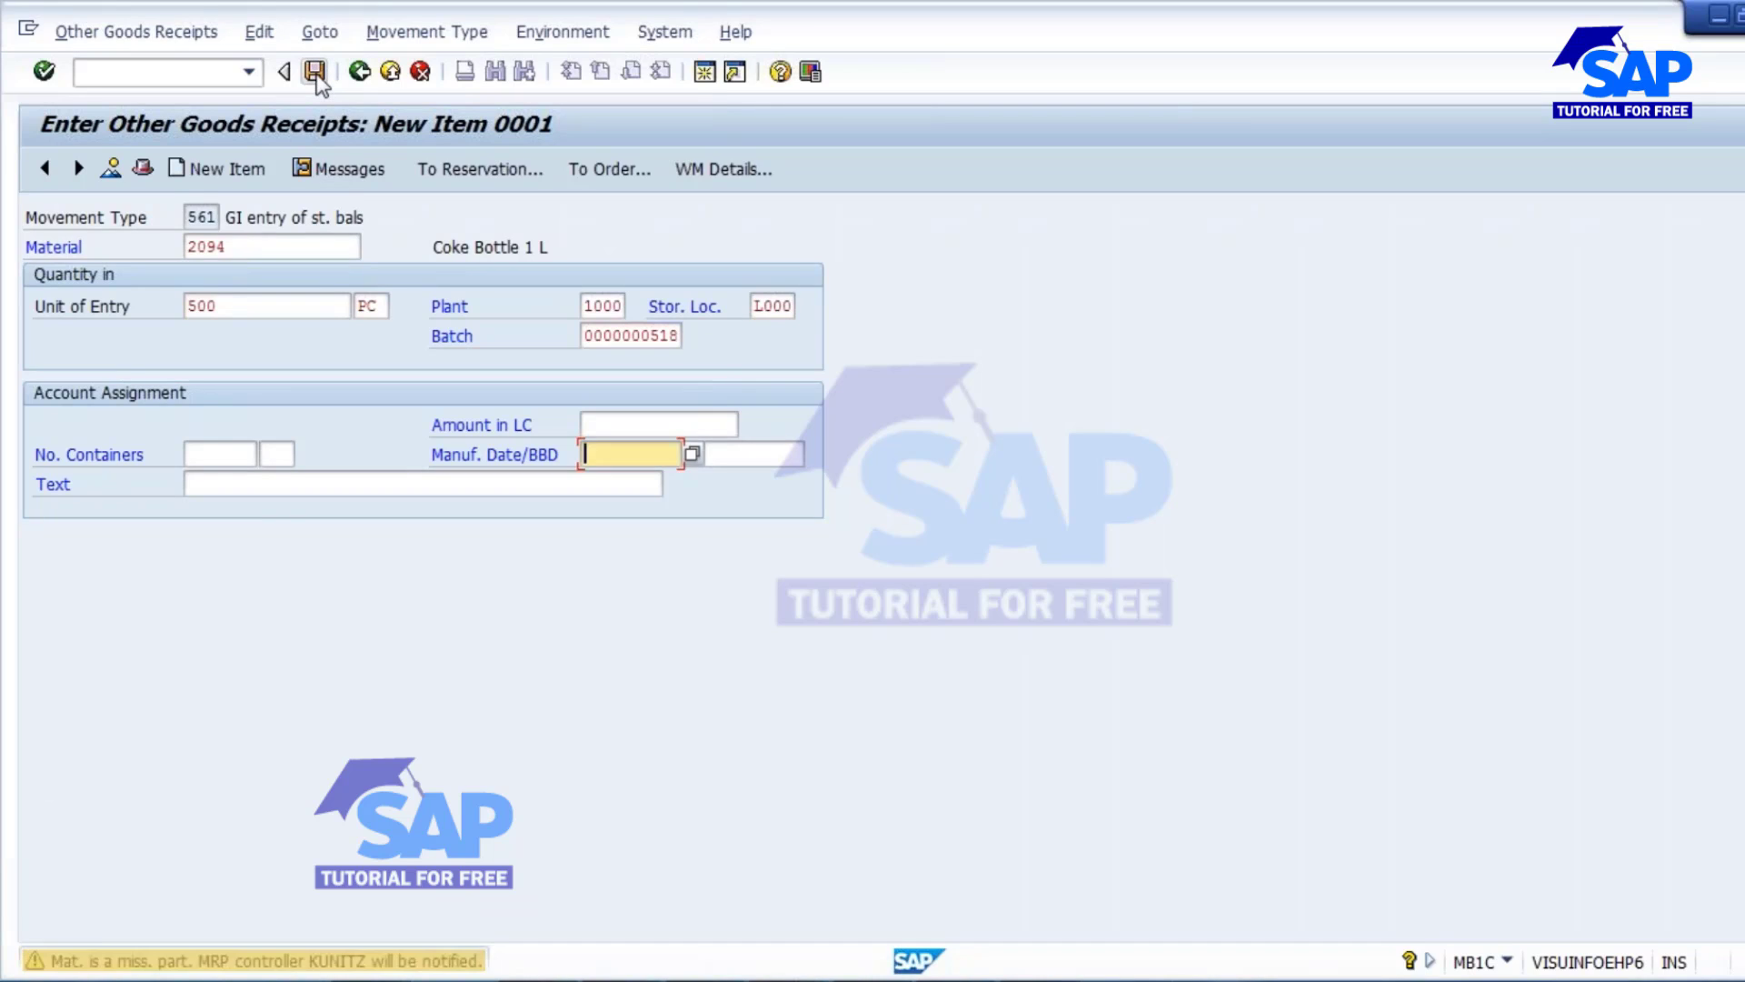
pyautogui.click(315, 72)
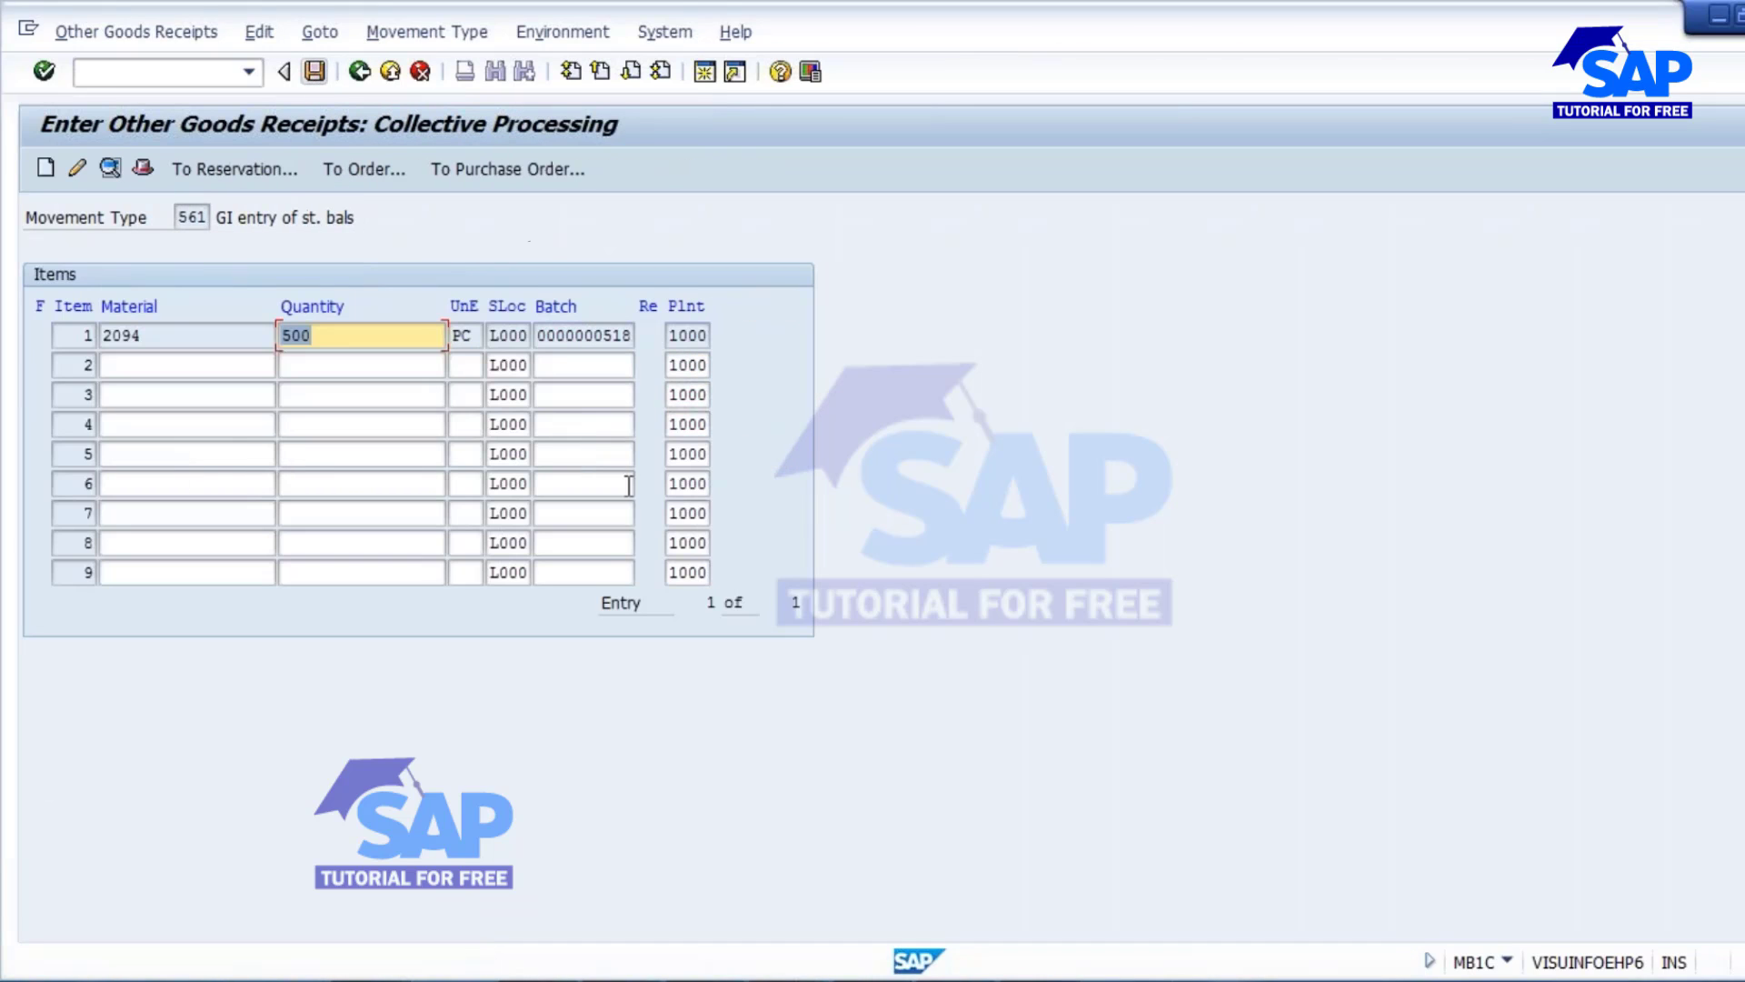
pyautogui.click(316, 73)
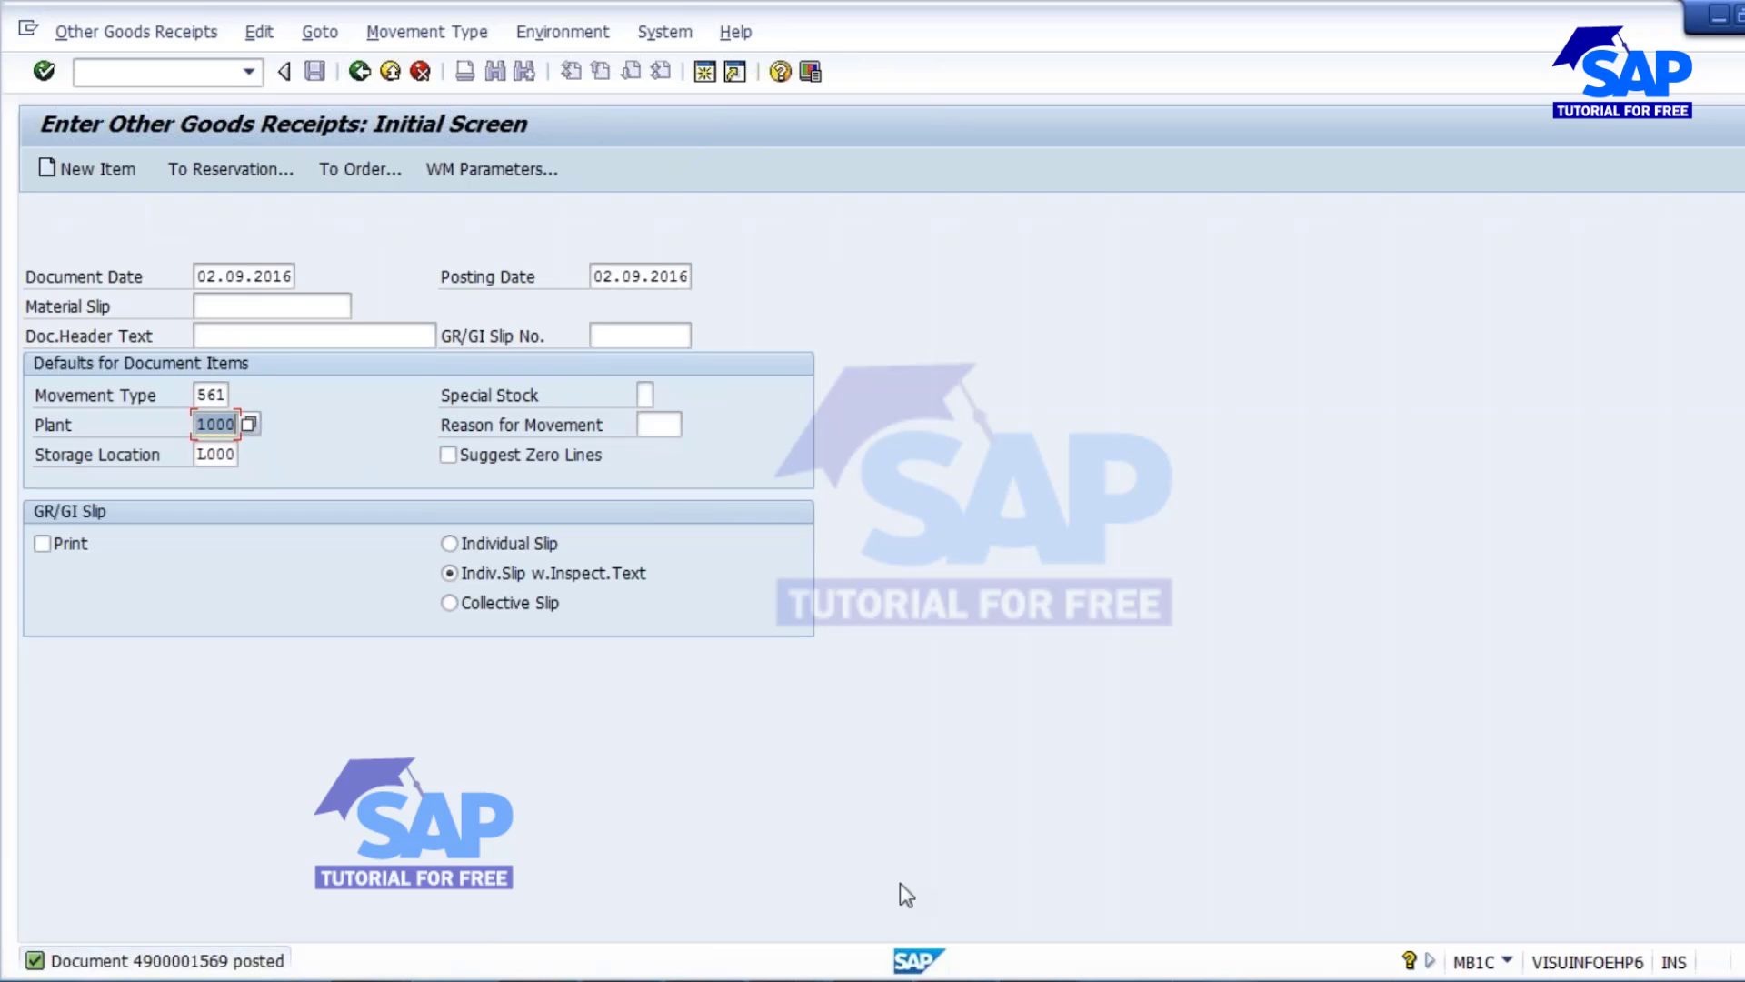
# Step: Reopen the stock/requirements list for material 2094 and check the available quantity in the stock line
pyautogui.click(788, 980)
pyautogui.click(729, 847)
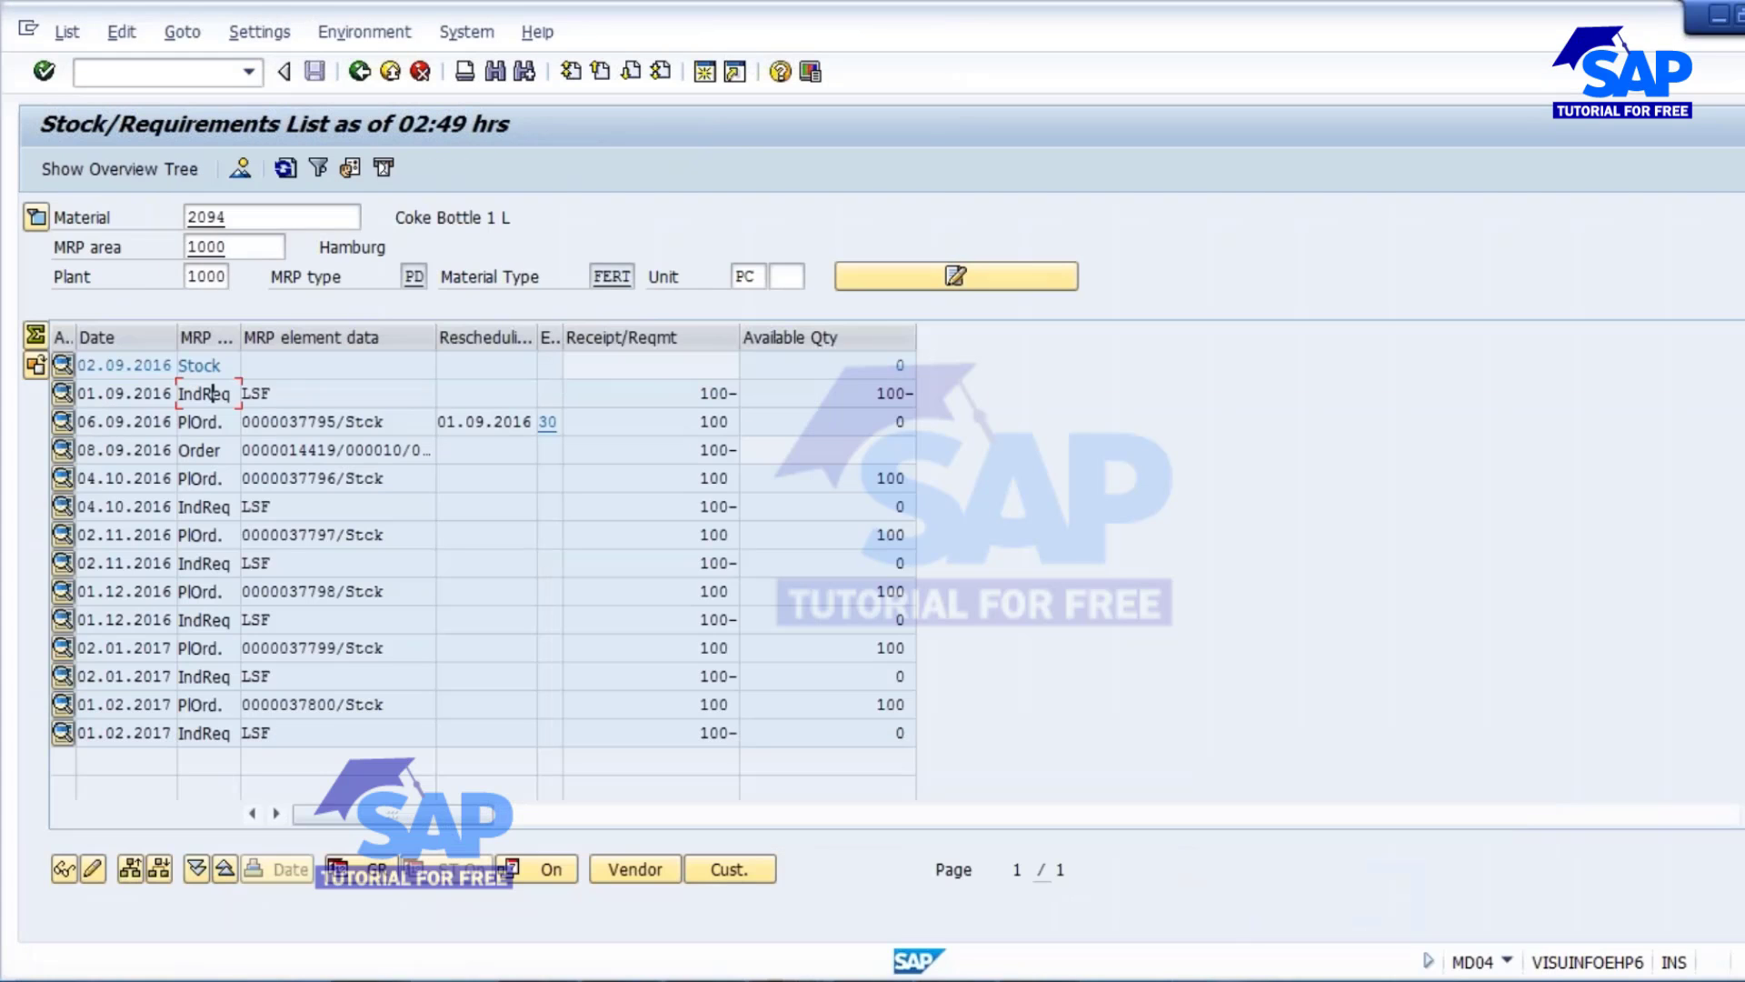
pyautogui.click(360, 72)
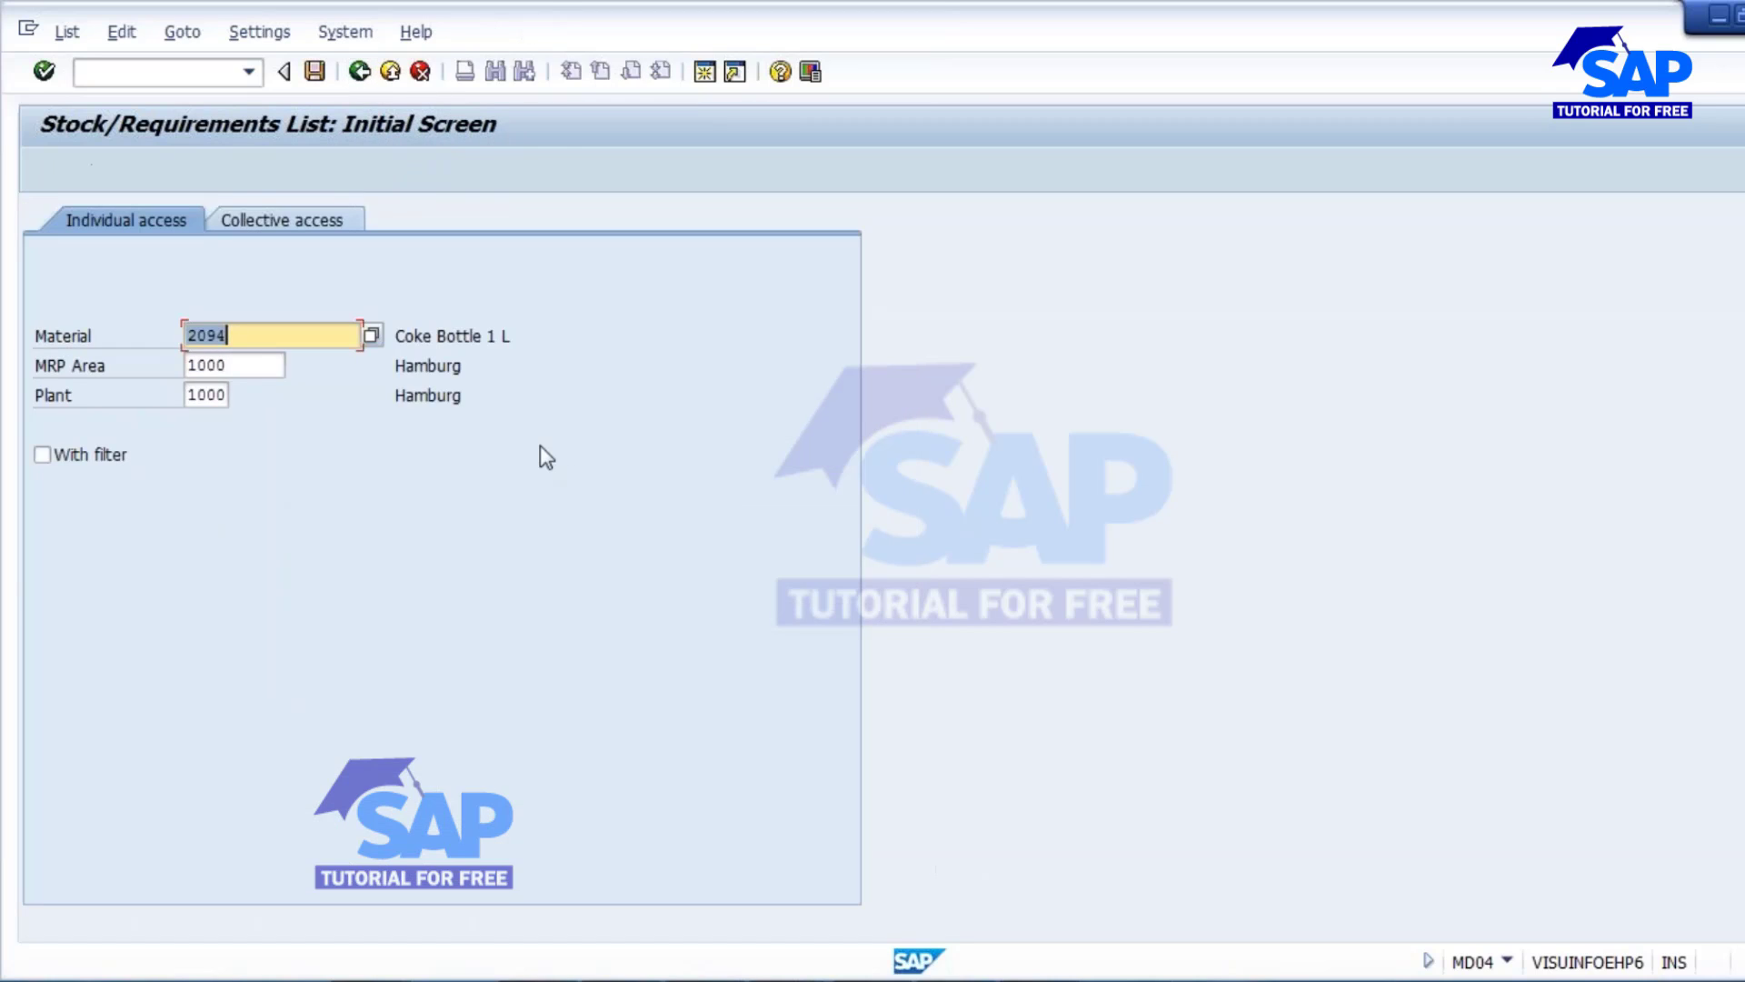
pyautogui.press('Return')
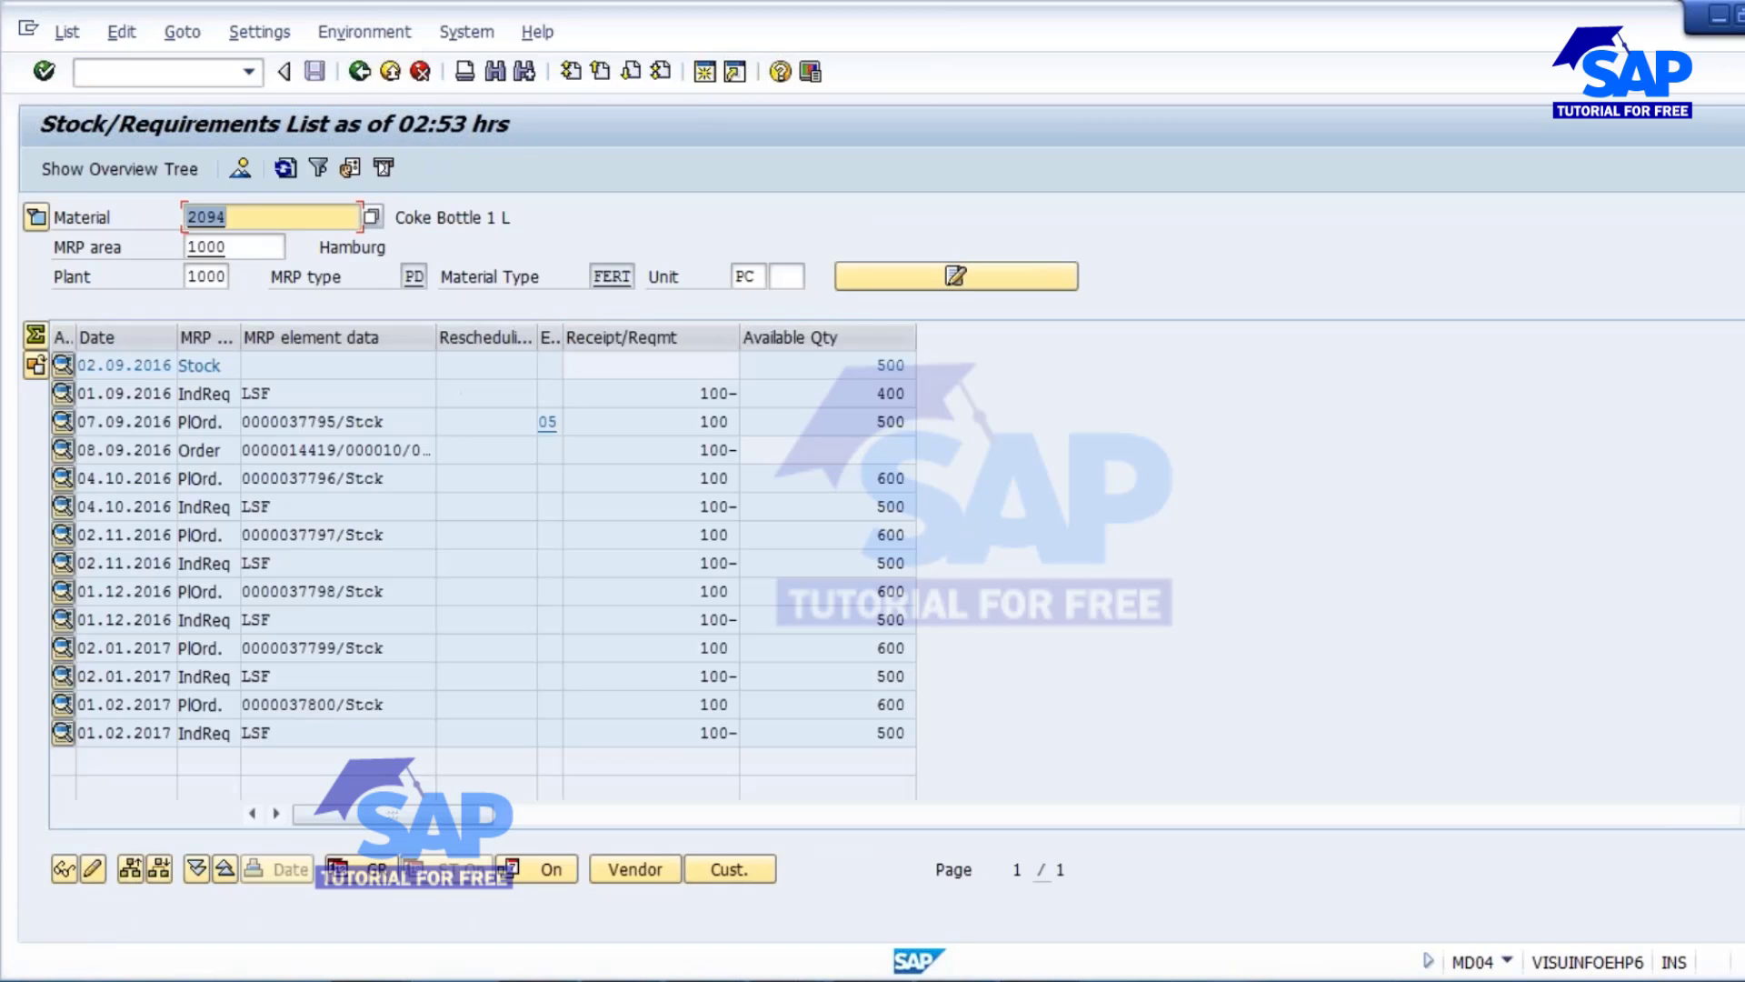
pyautogui.click(875, 365)
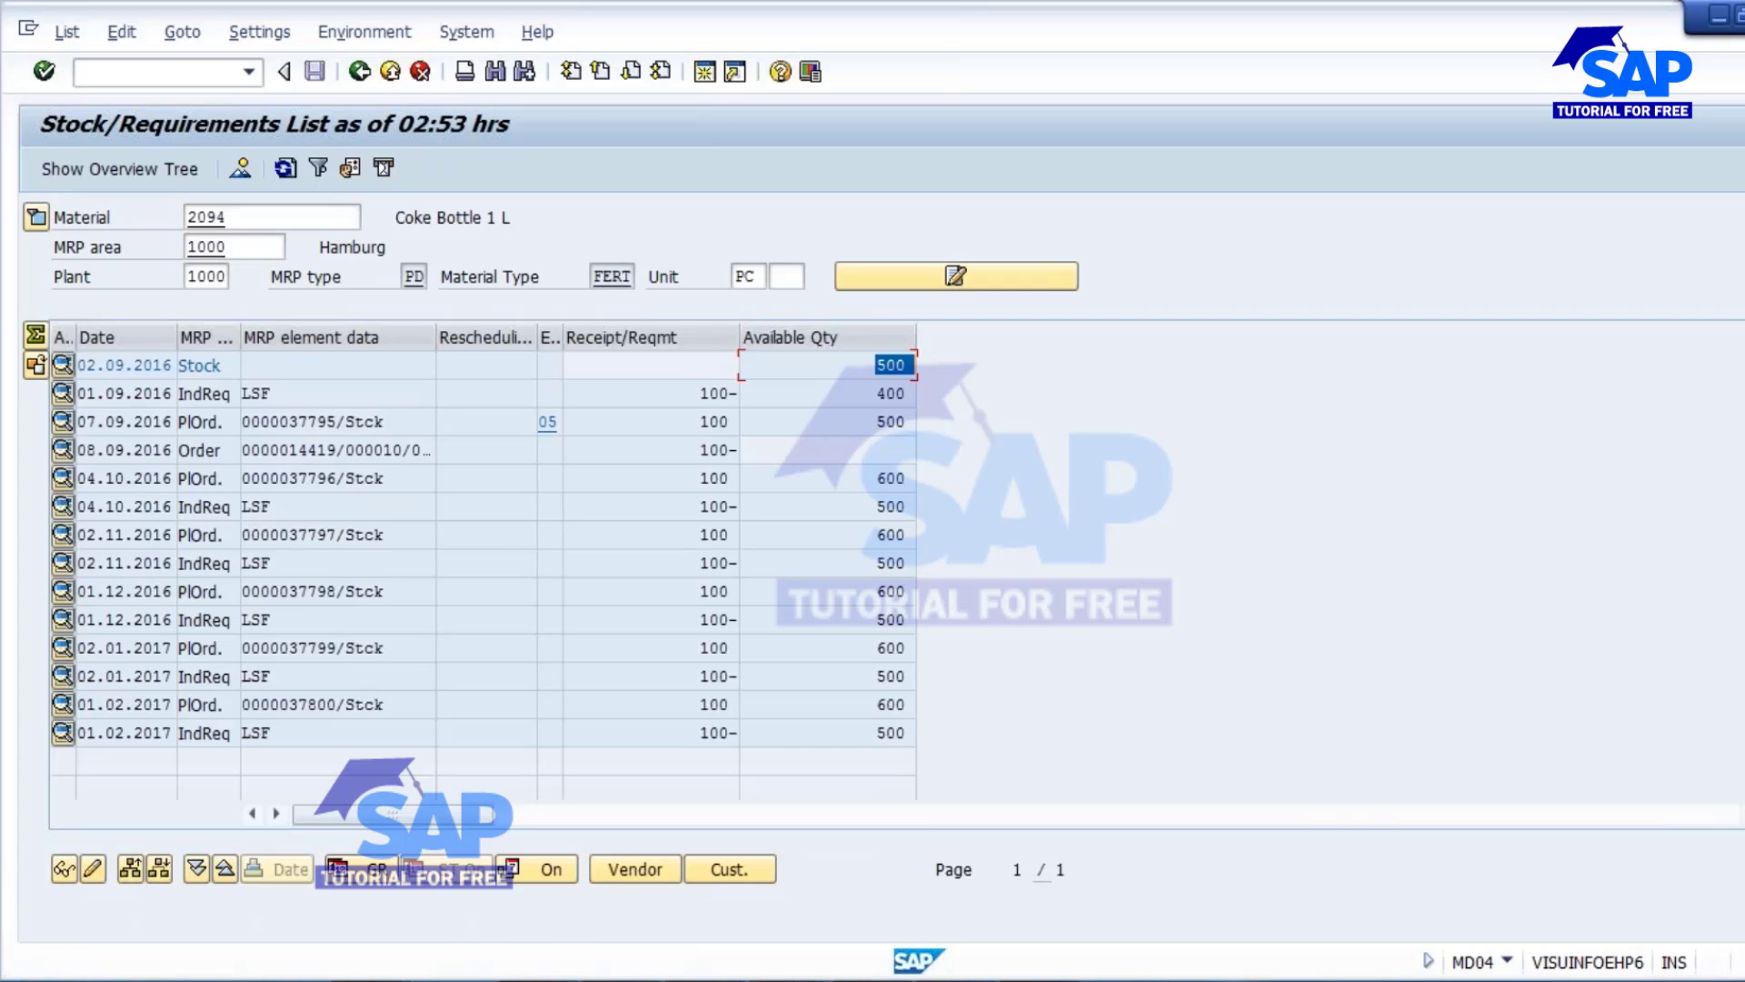
# Step: Reopen the MRP list for material 2094 and check the available quantity in its stock line for comparison
pyautogui.click(788, 979)
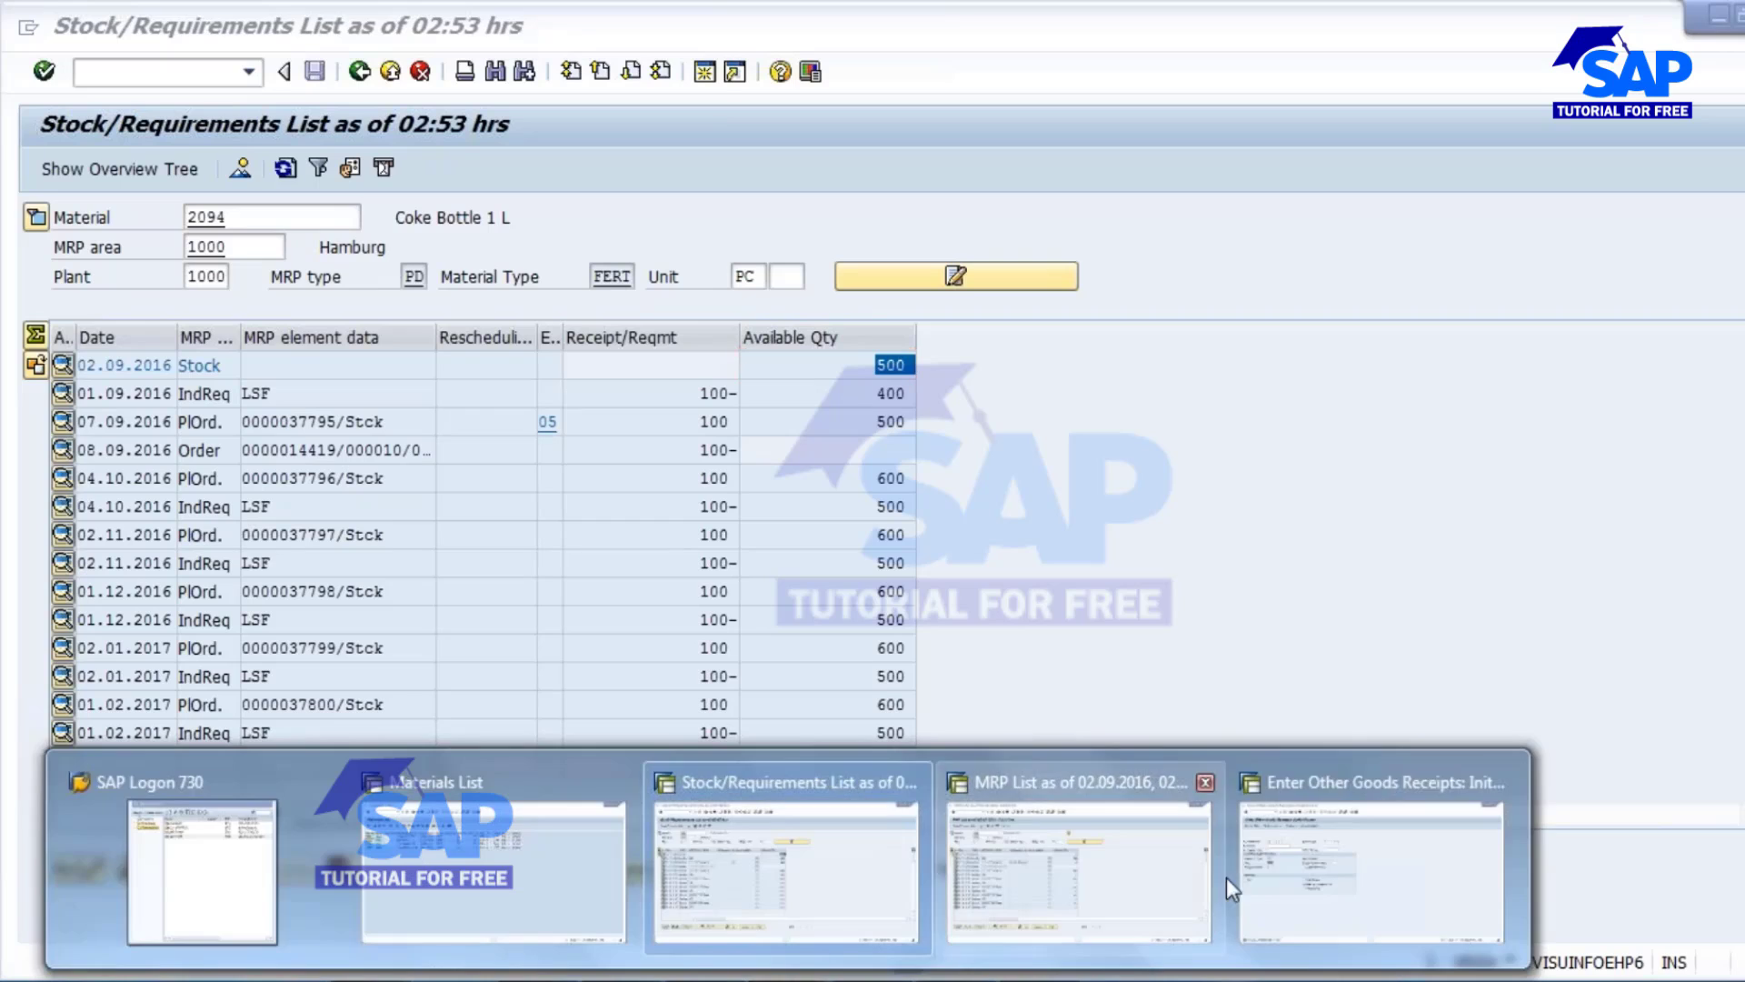
pyautogui.click(1071, 842)
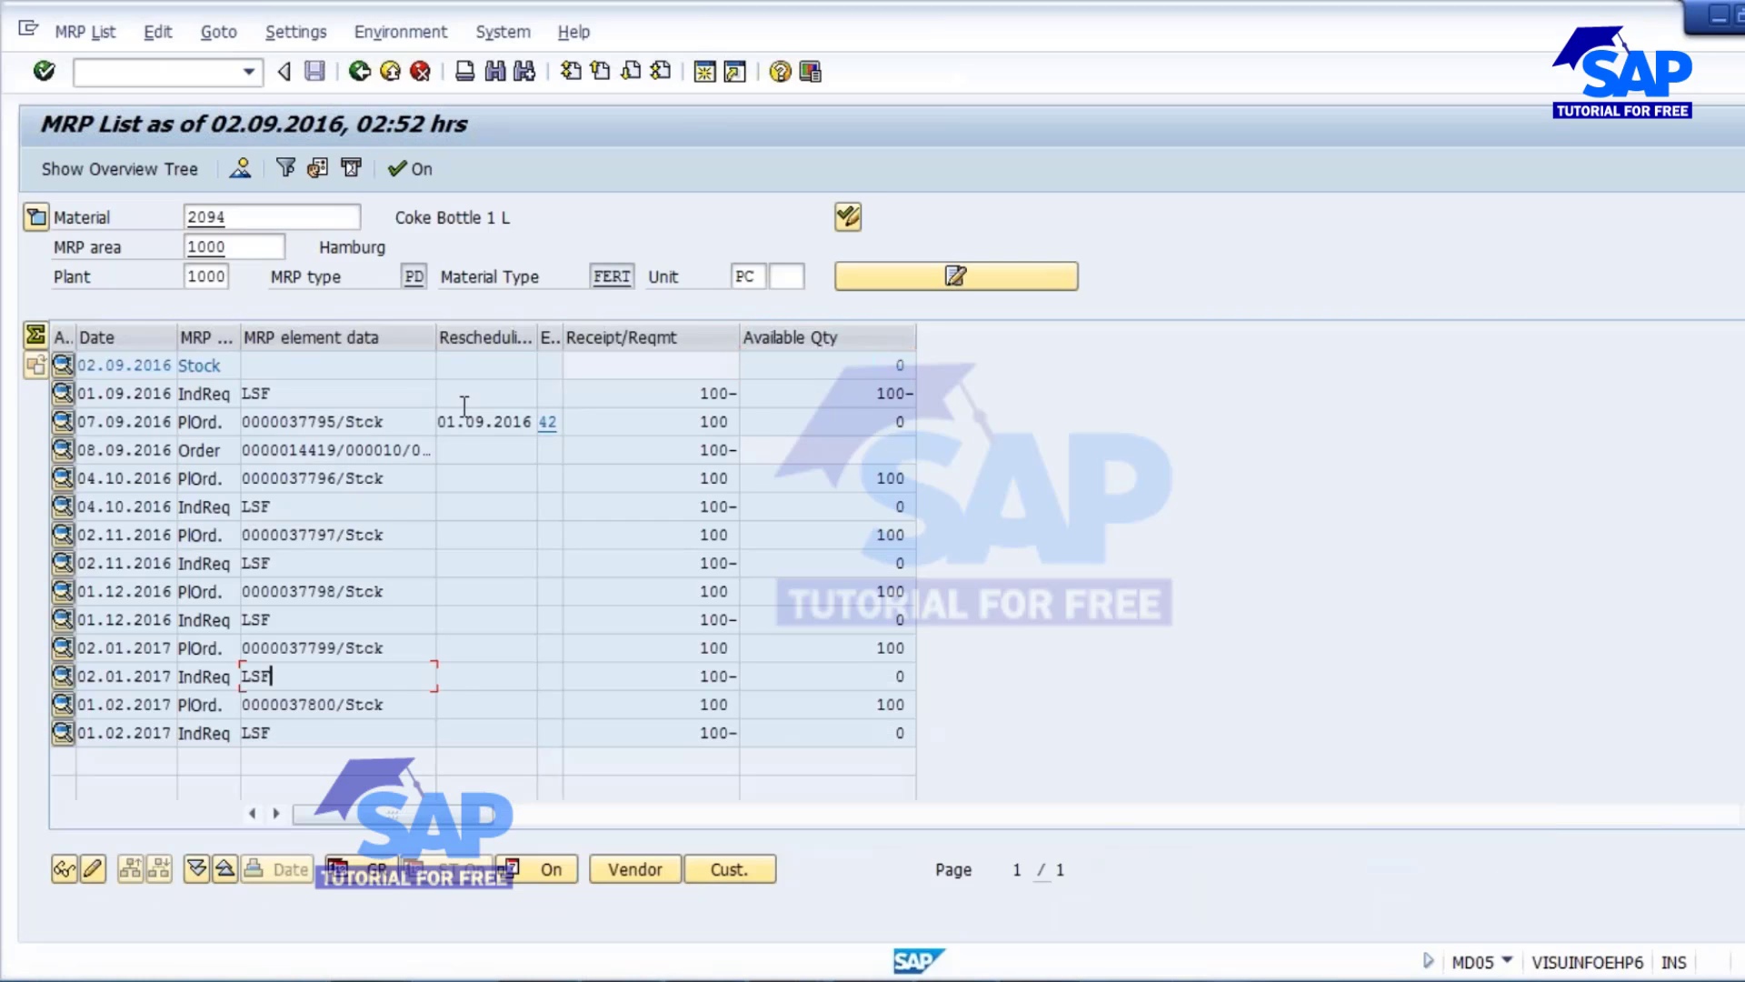
pyautogui.click(360, 71)
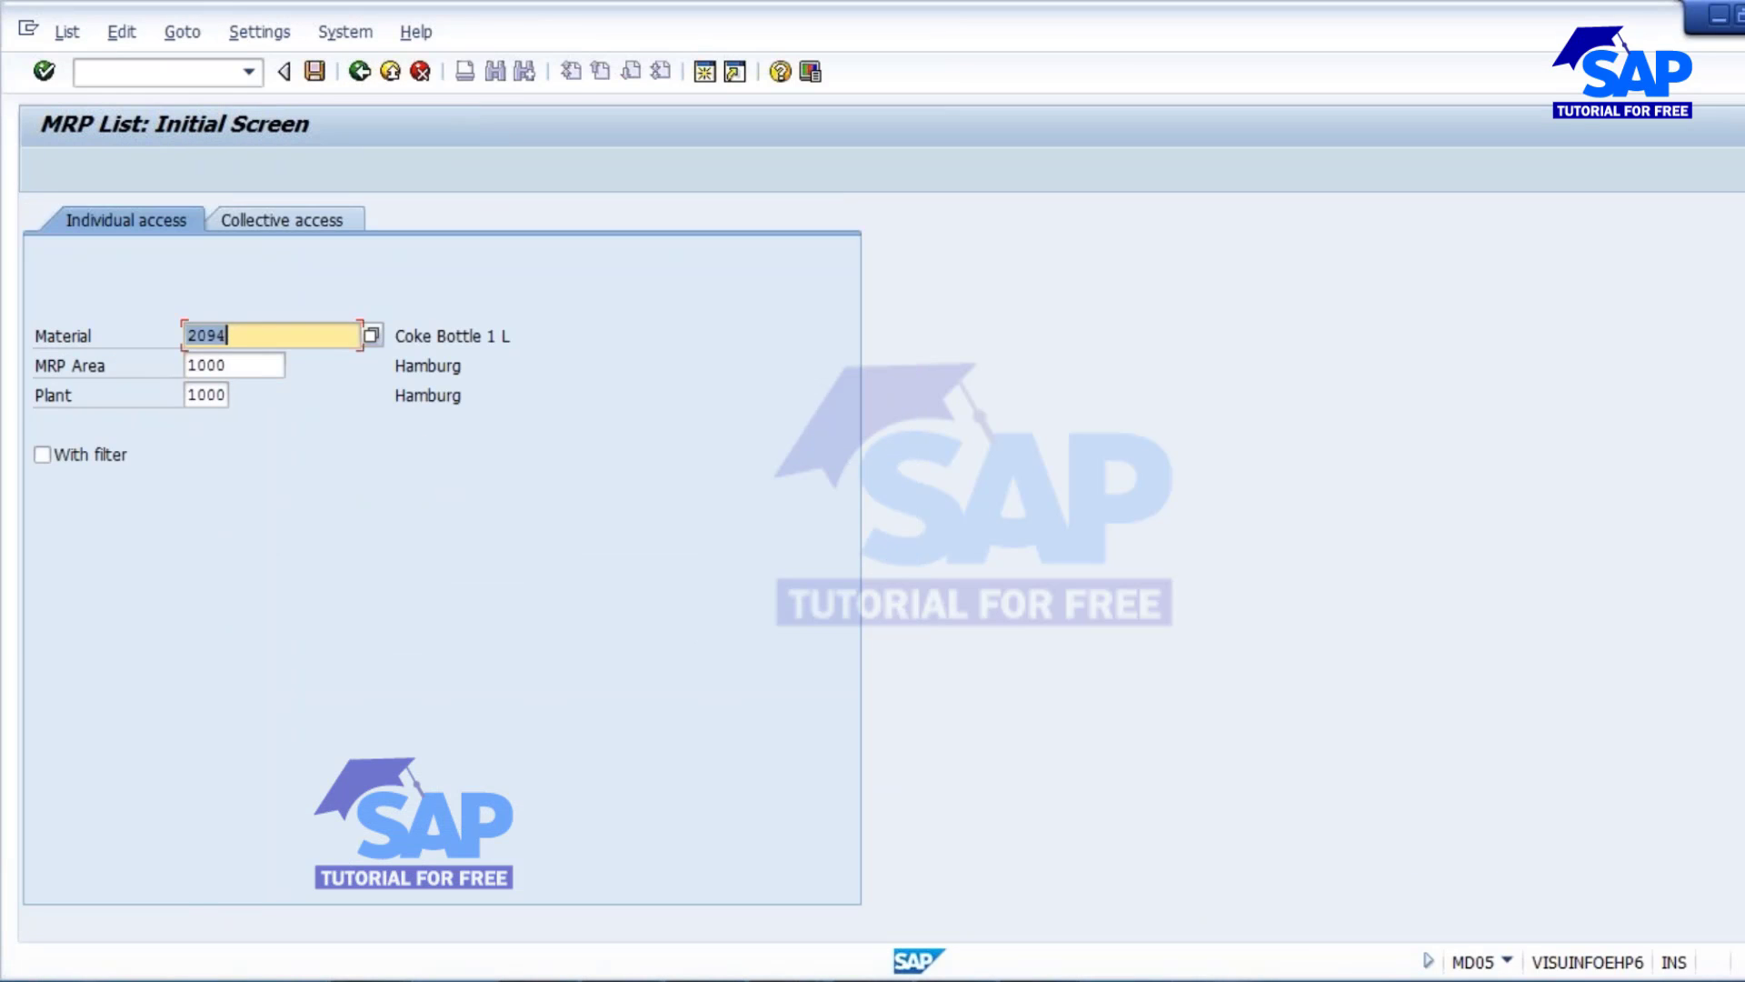
pyautogui.press('Return')
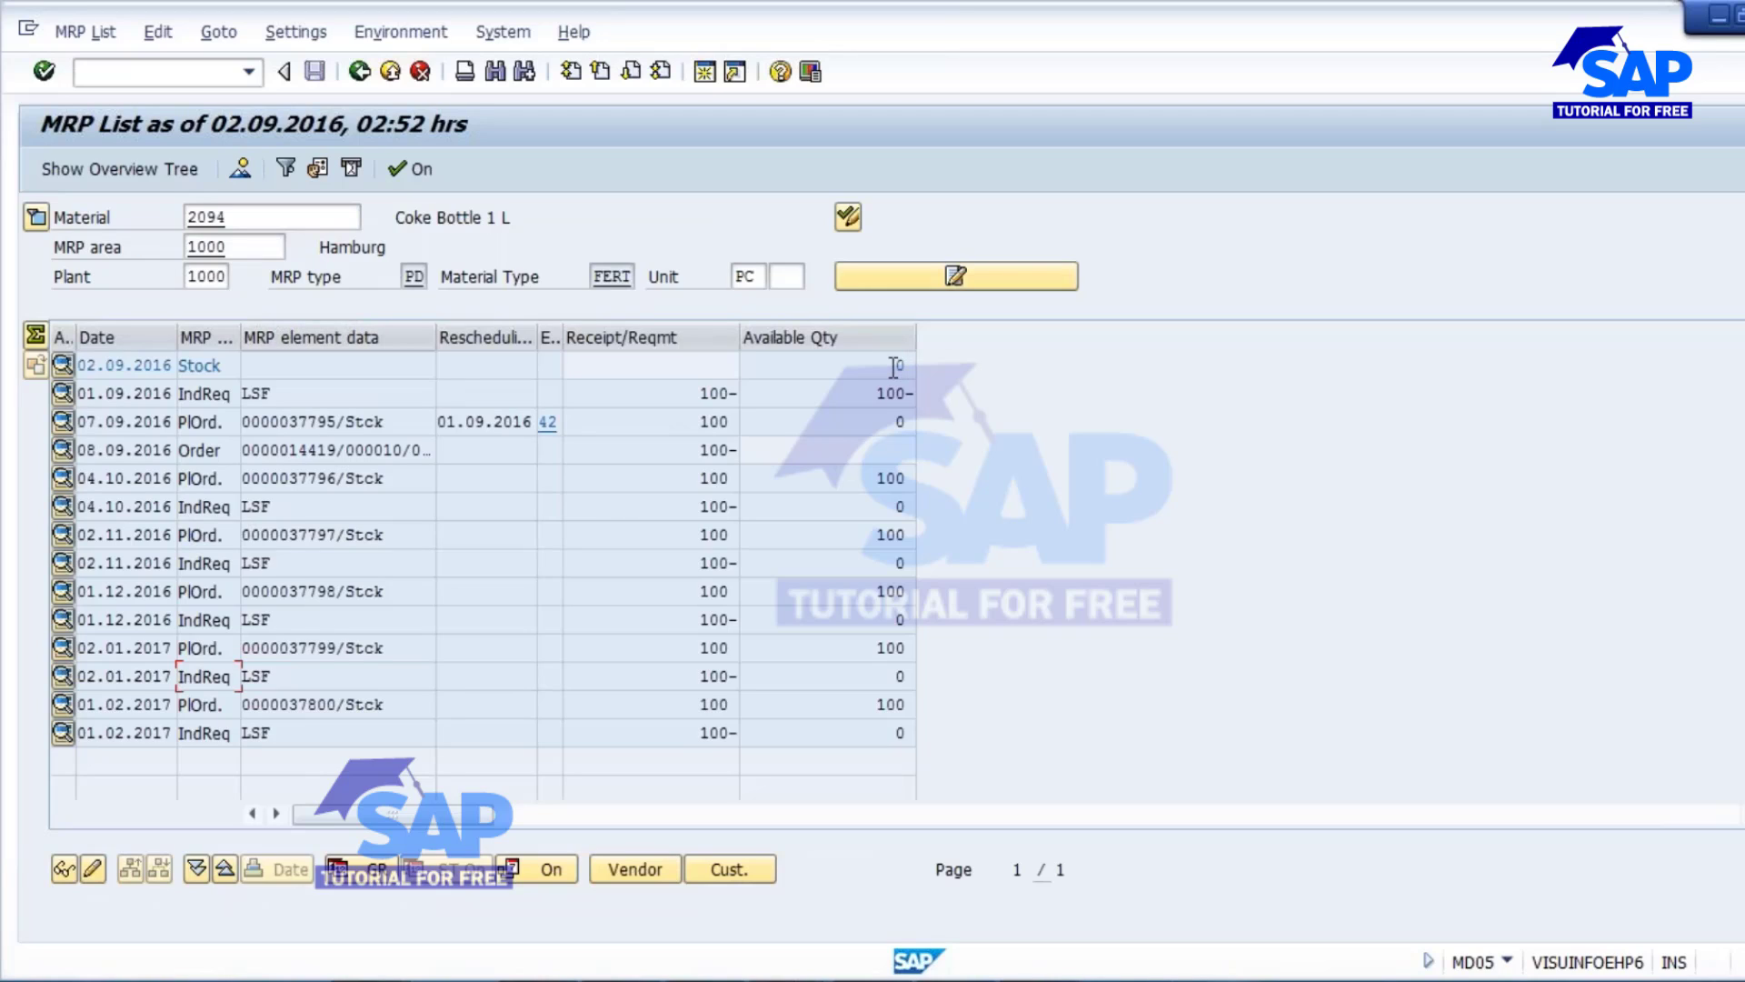
pyautogui.moveTo(894, 366); pyautogui.dragTo(912, 366)
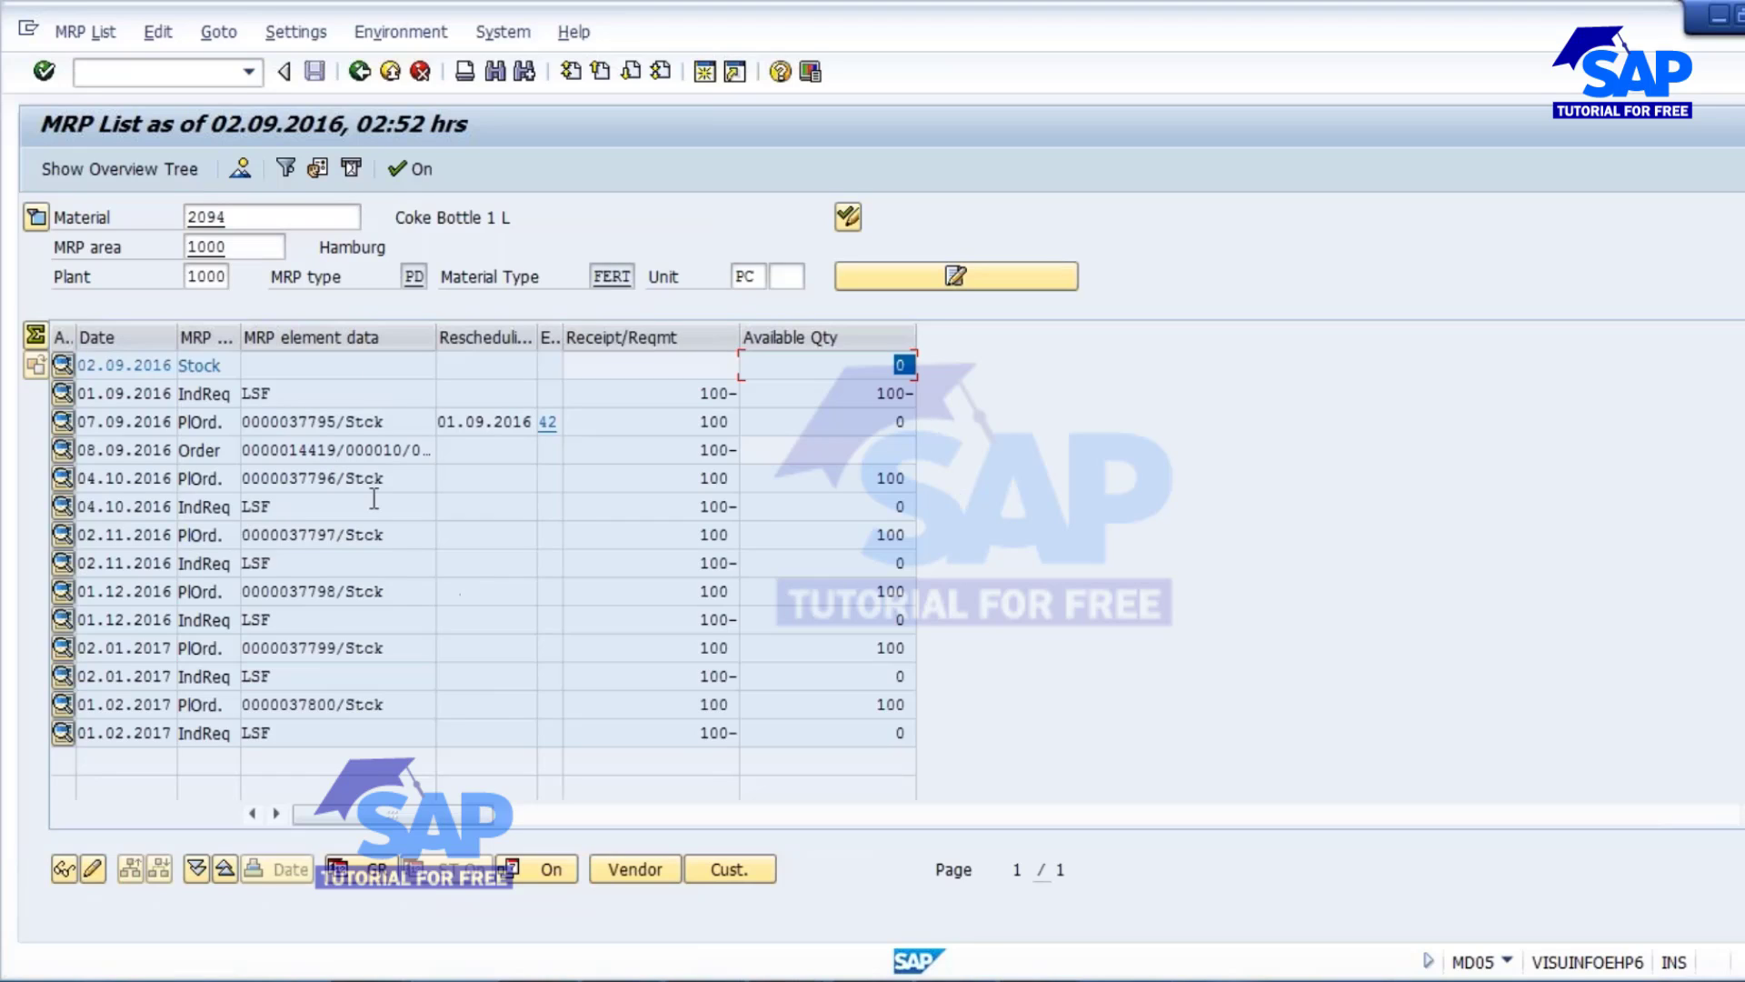
pyautogui.doubleClick(251, 218)
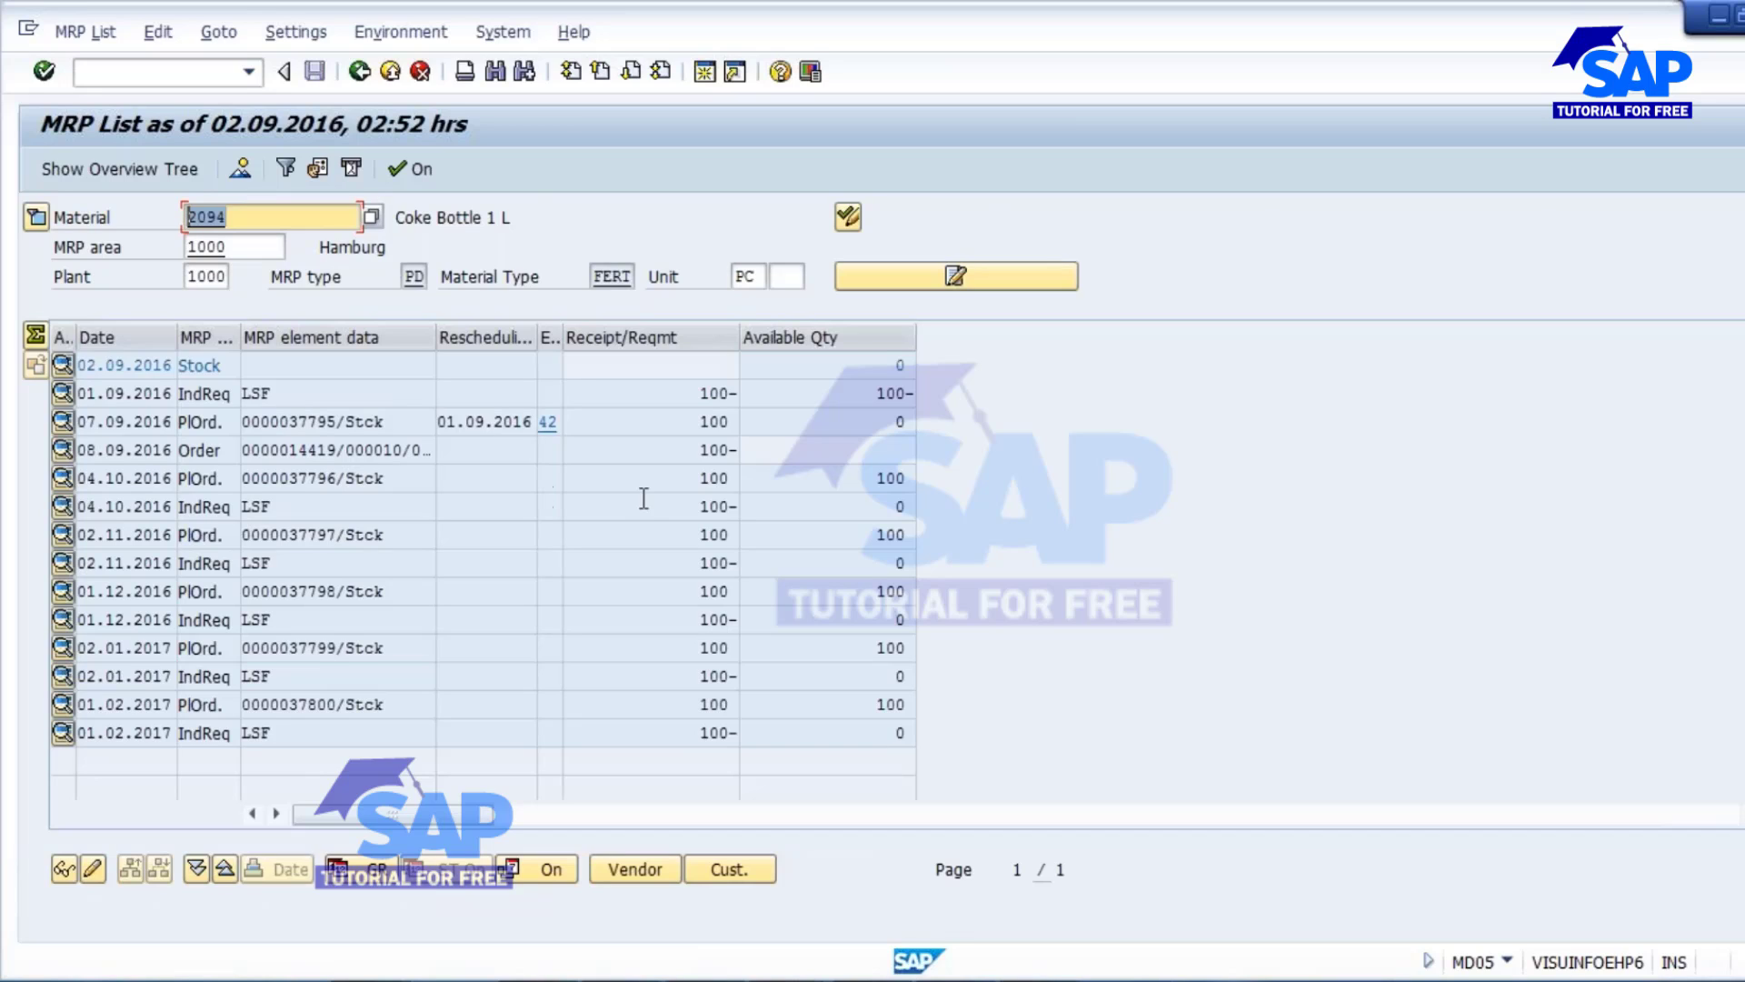
pyautogui.click(899, 367)
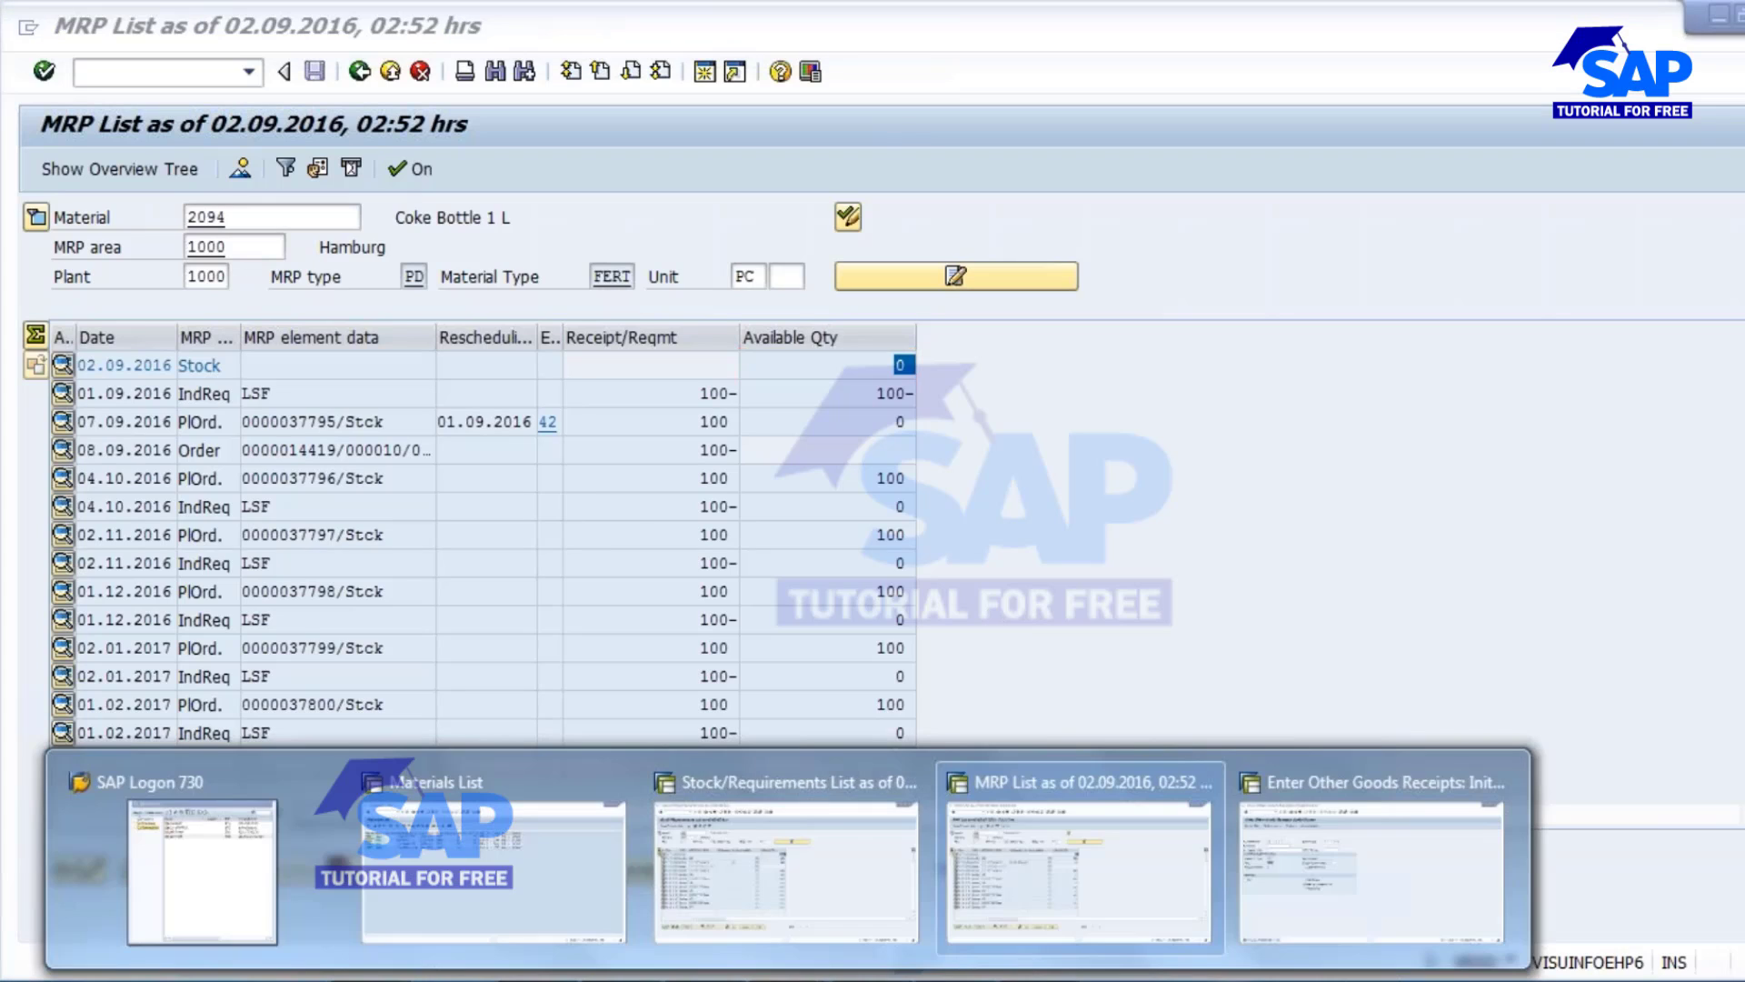
pyautogui.click(695, 506)
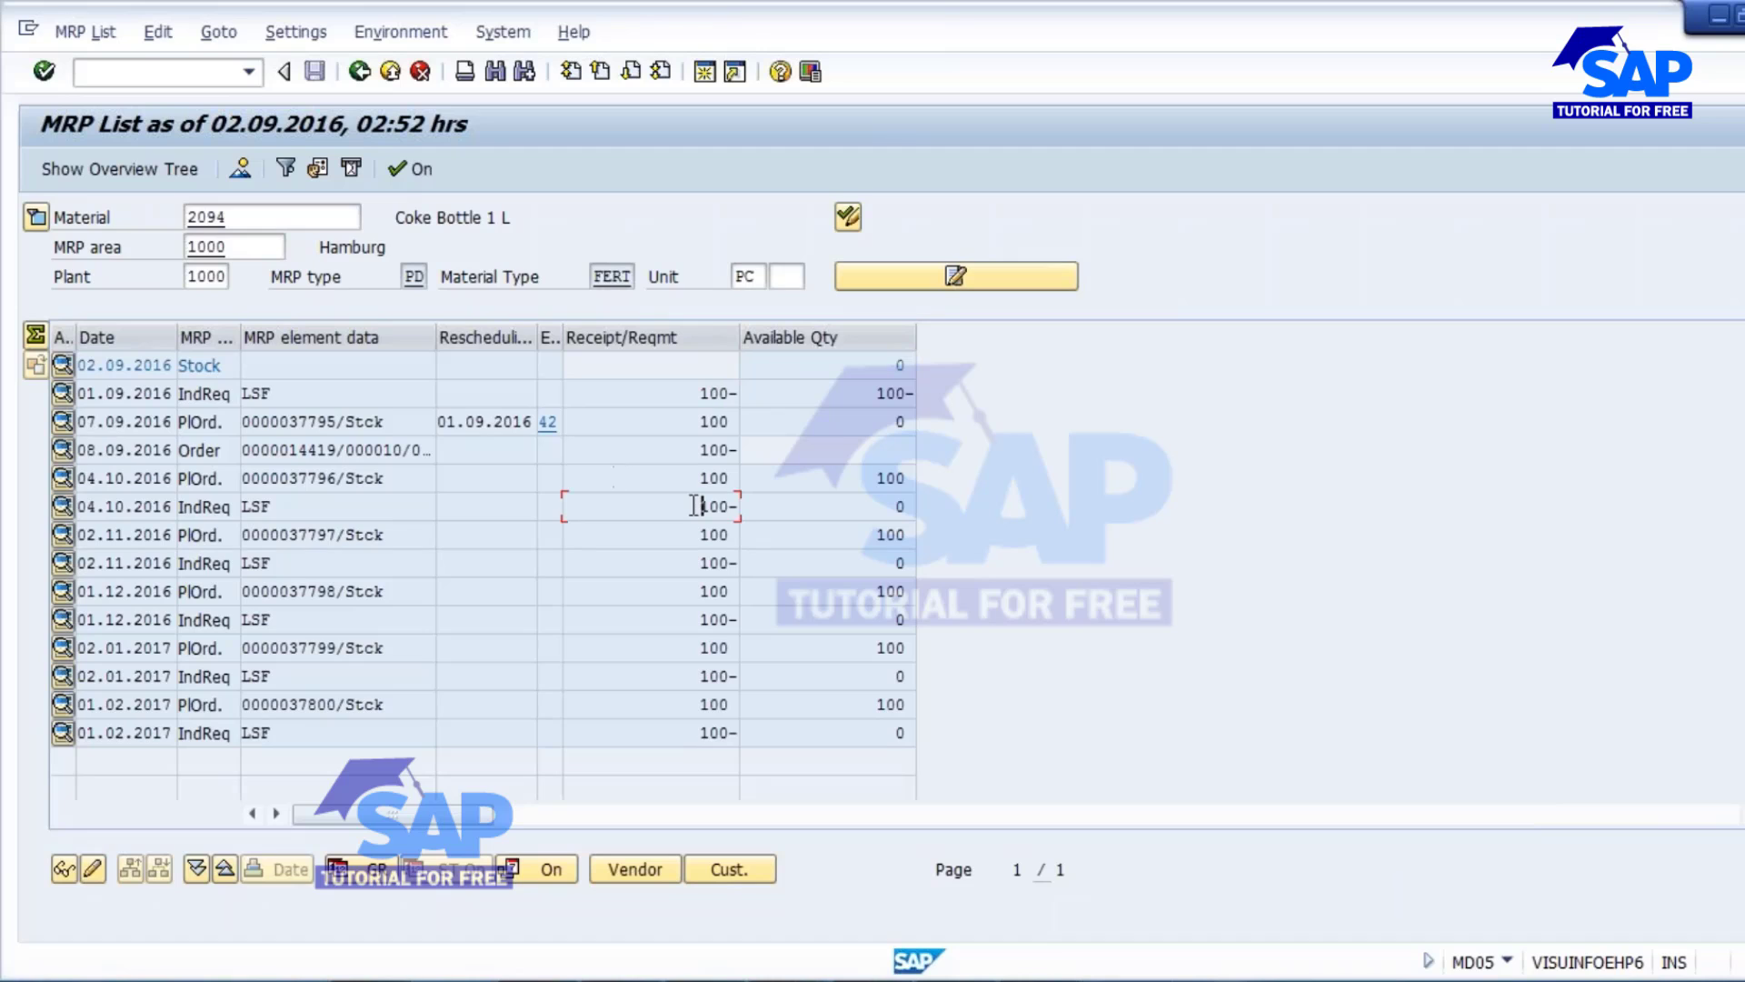
pyautogui.click(900, 364)
# Step: Run single-item, multi-level planning for material 2094 in plant 1000 with transaction MD02 in the goods receipt session, keeping the NETCH parameters
pyautogui.moveTo(792, 978)
pyautogui.click(1392, 871)
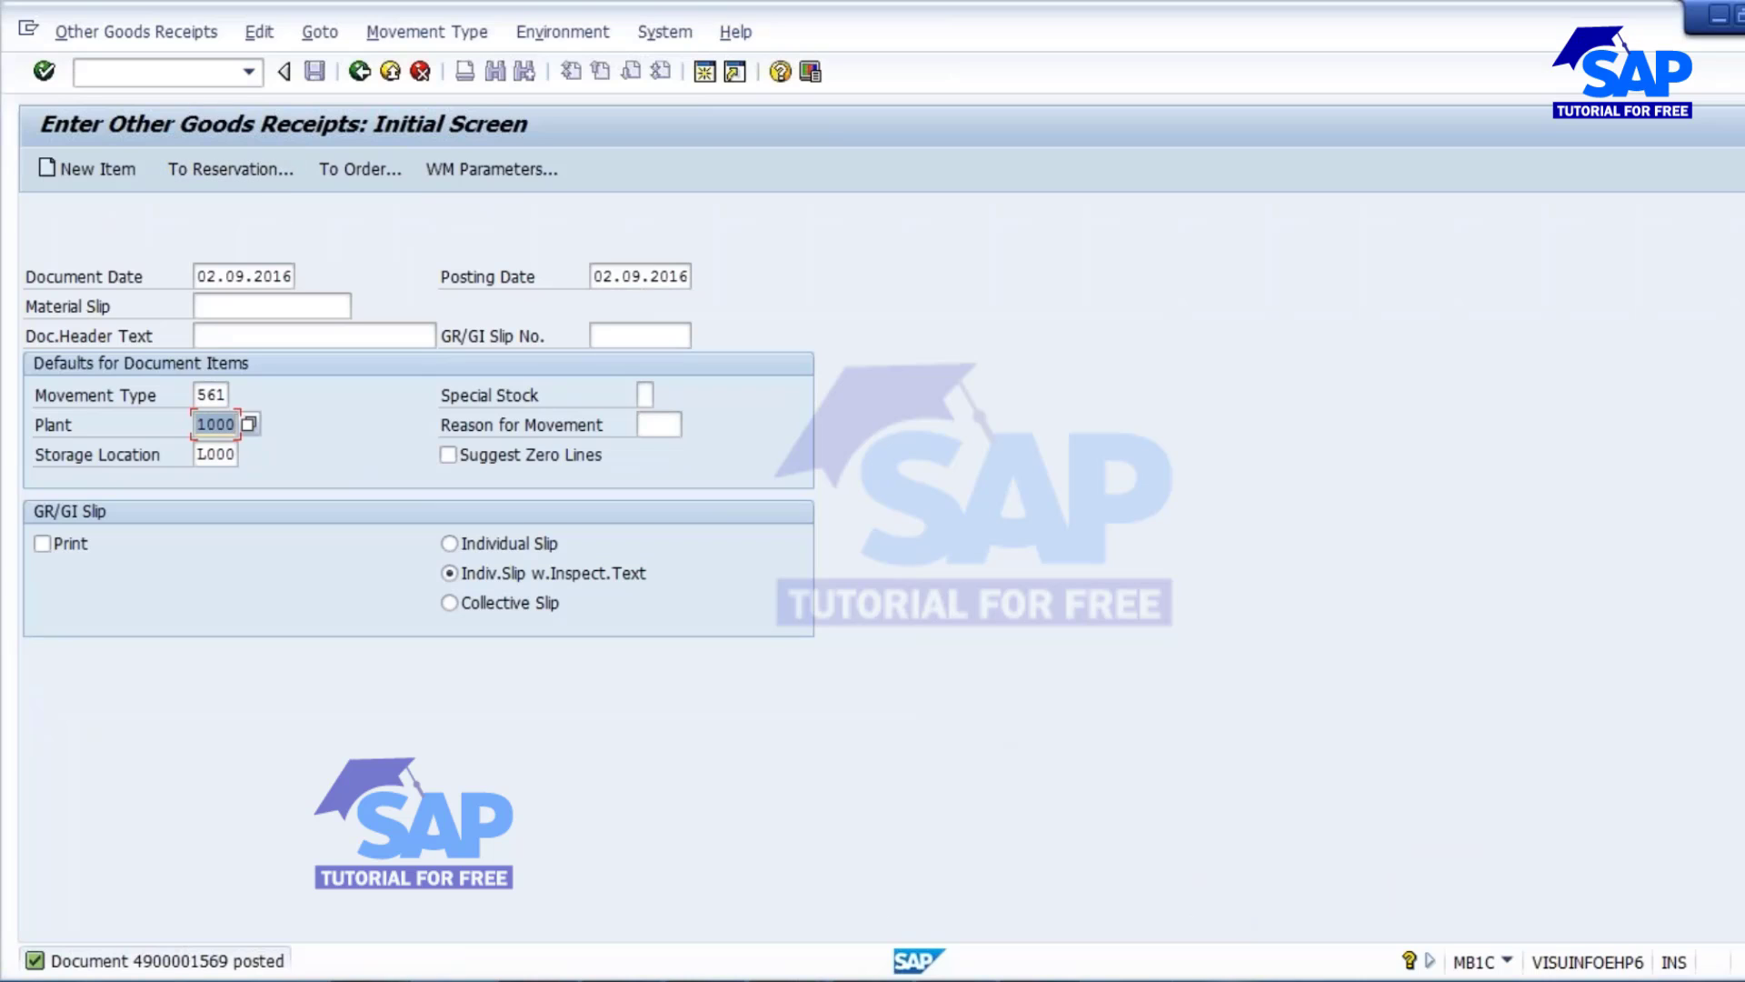
pyautogui.click(164, 72)
pyautogui.write('/nmd02')
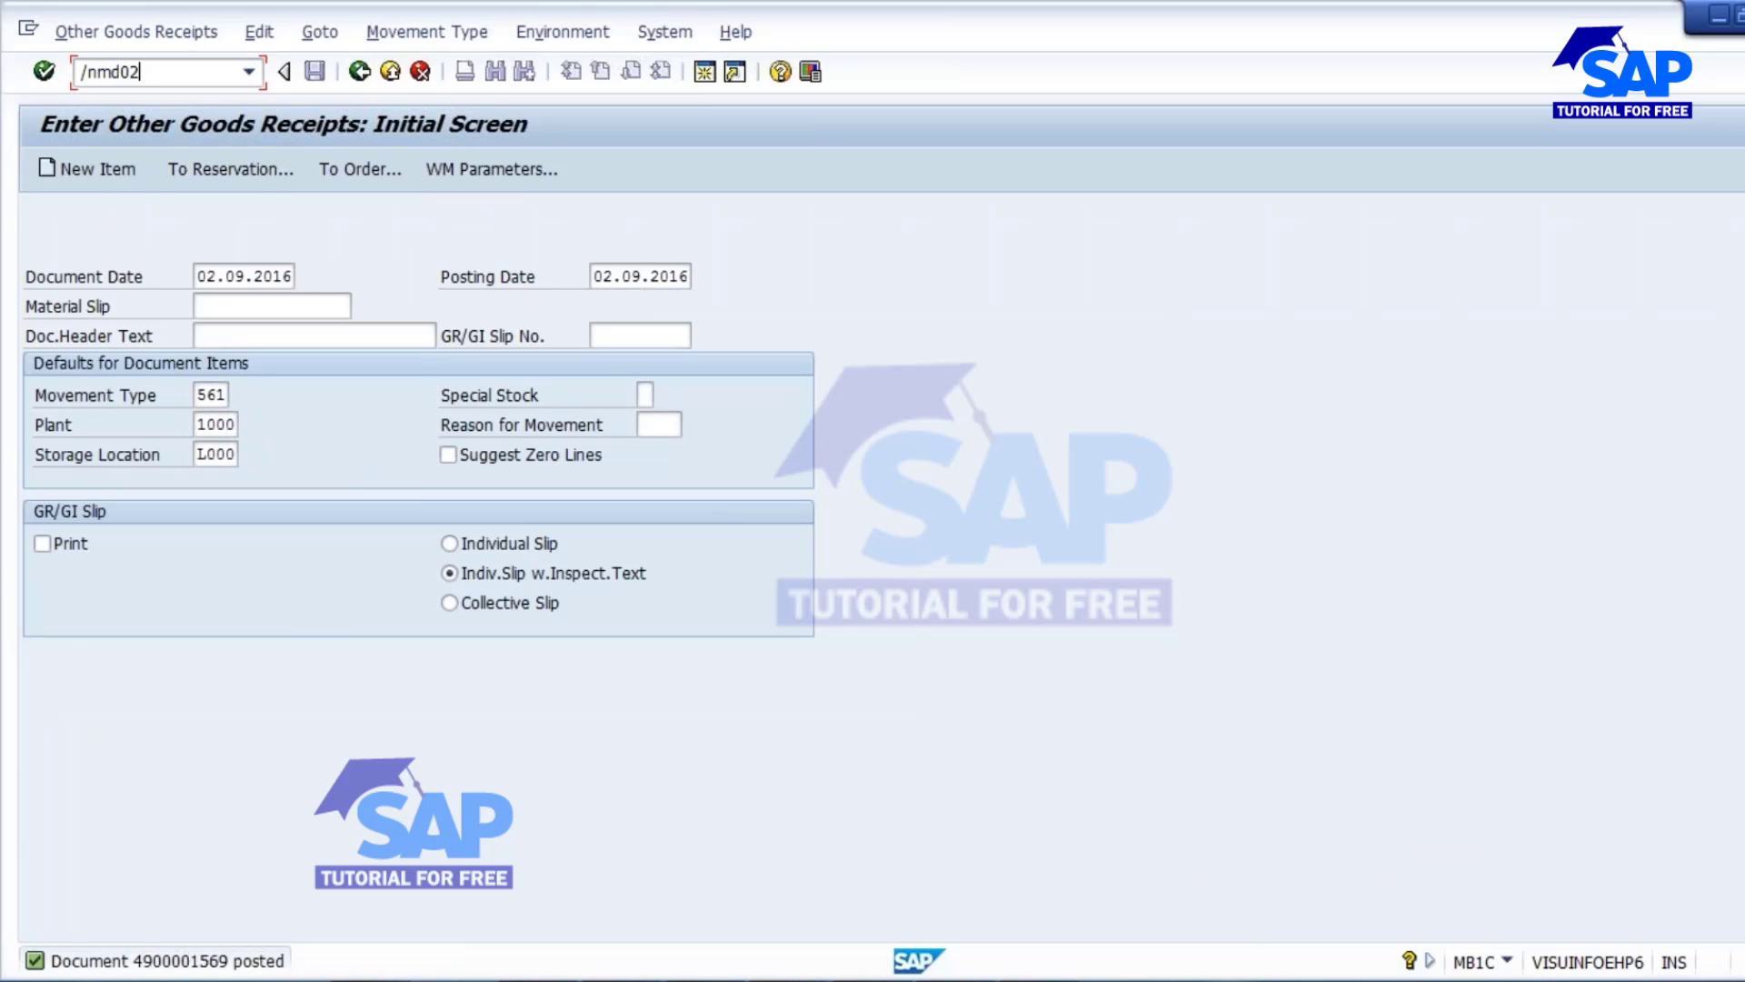
pyautogui.press('Return')
pyautogui.press('Return')
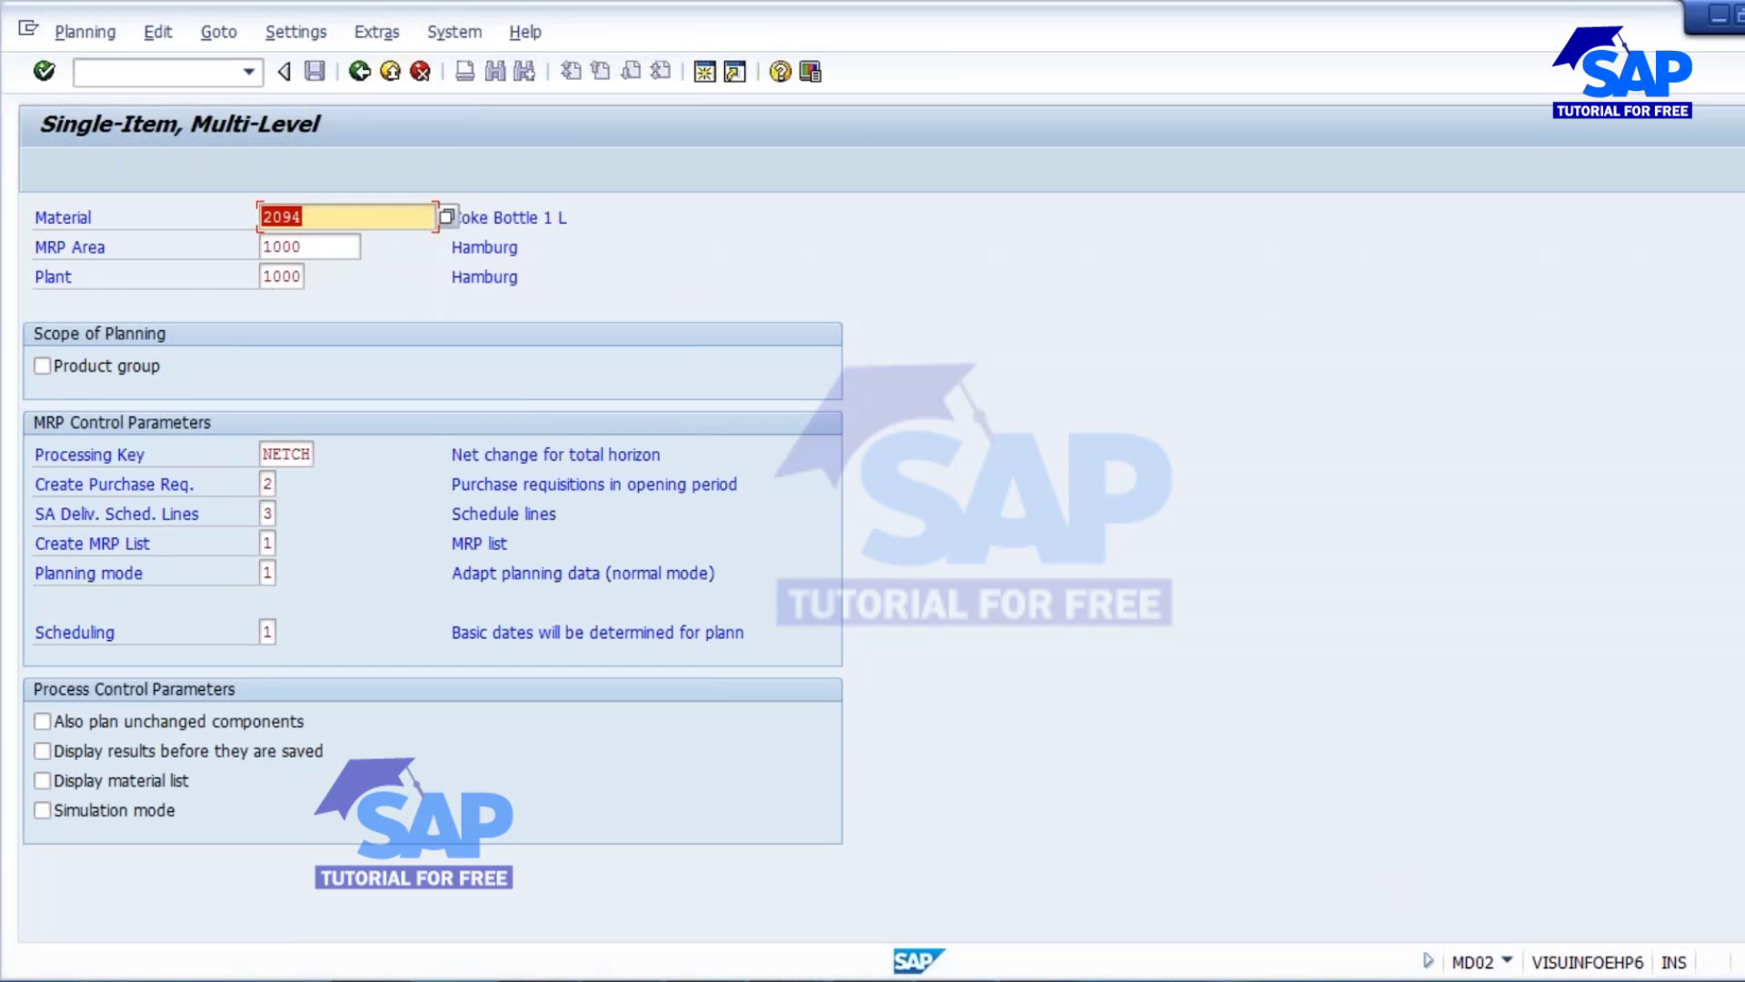
pyautogui.press('Return')
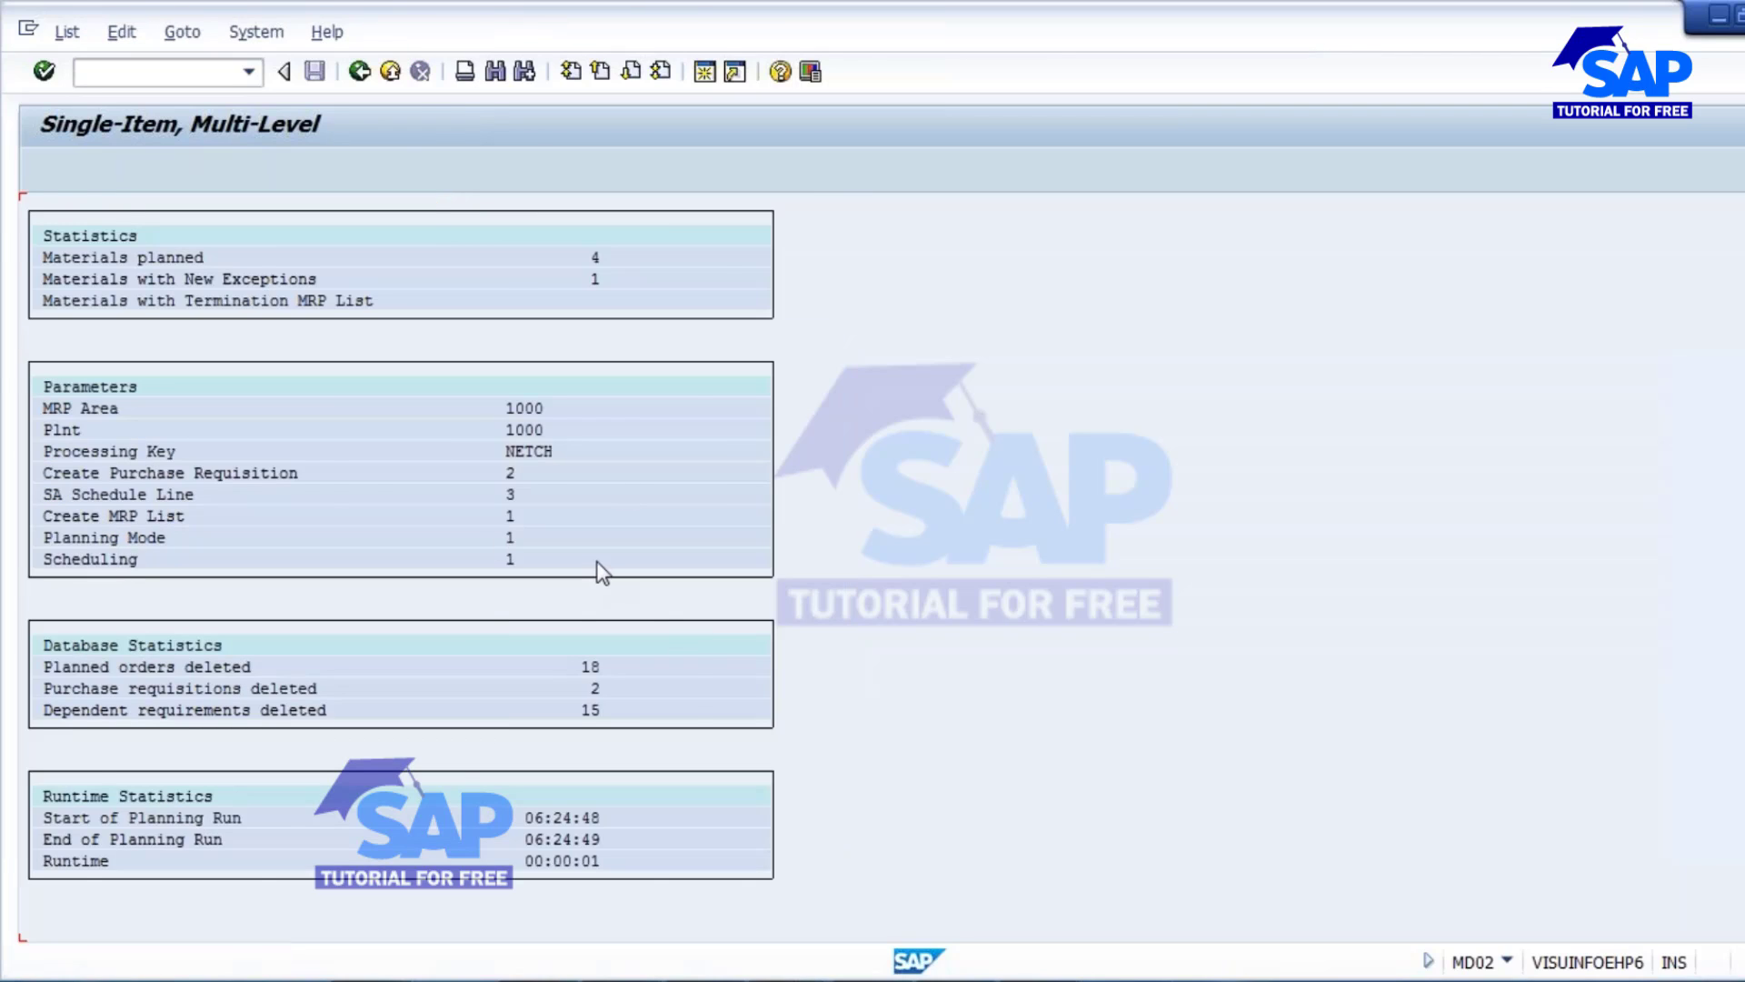
pyautogui.press('Return')
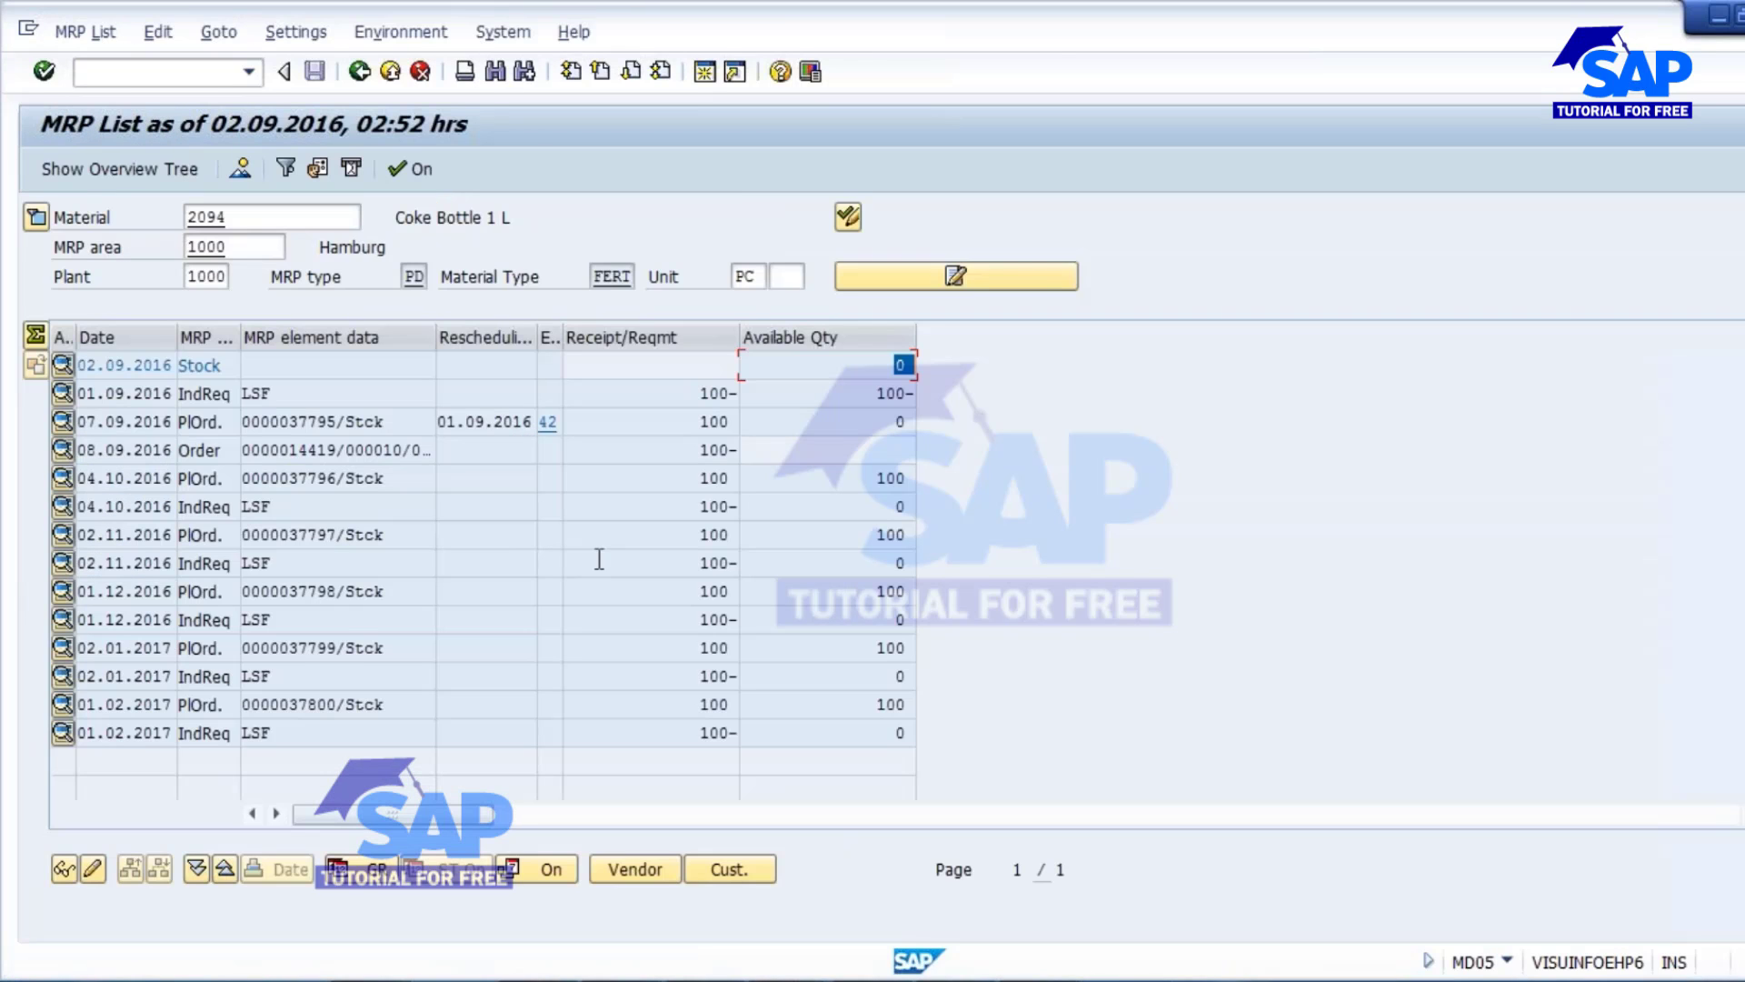
# Step: Reload the MRP list for material 2094 after the planning run and check the stock line's available quantity
pyautogui.click(357, 73)
pyautogui.press('Return')
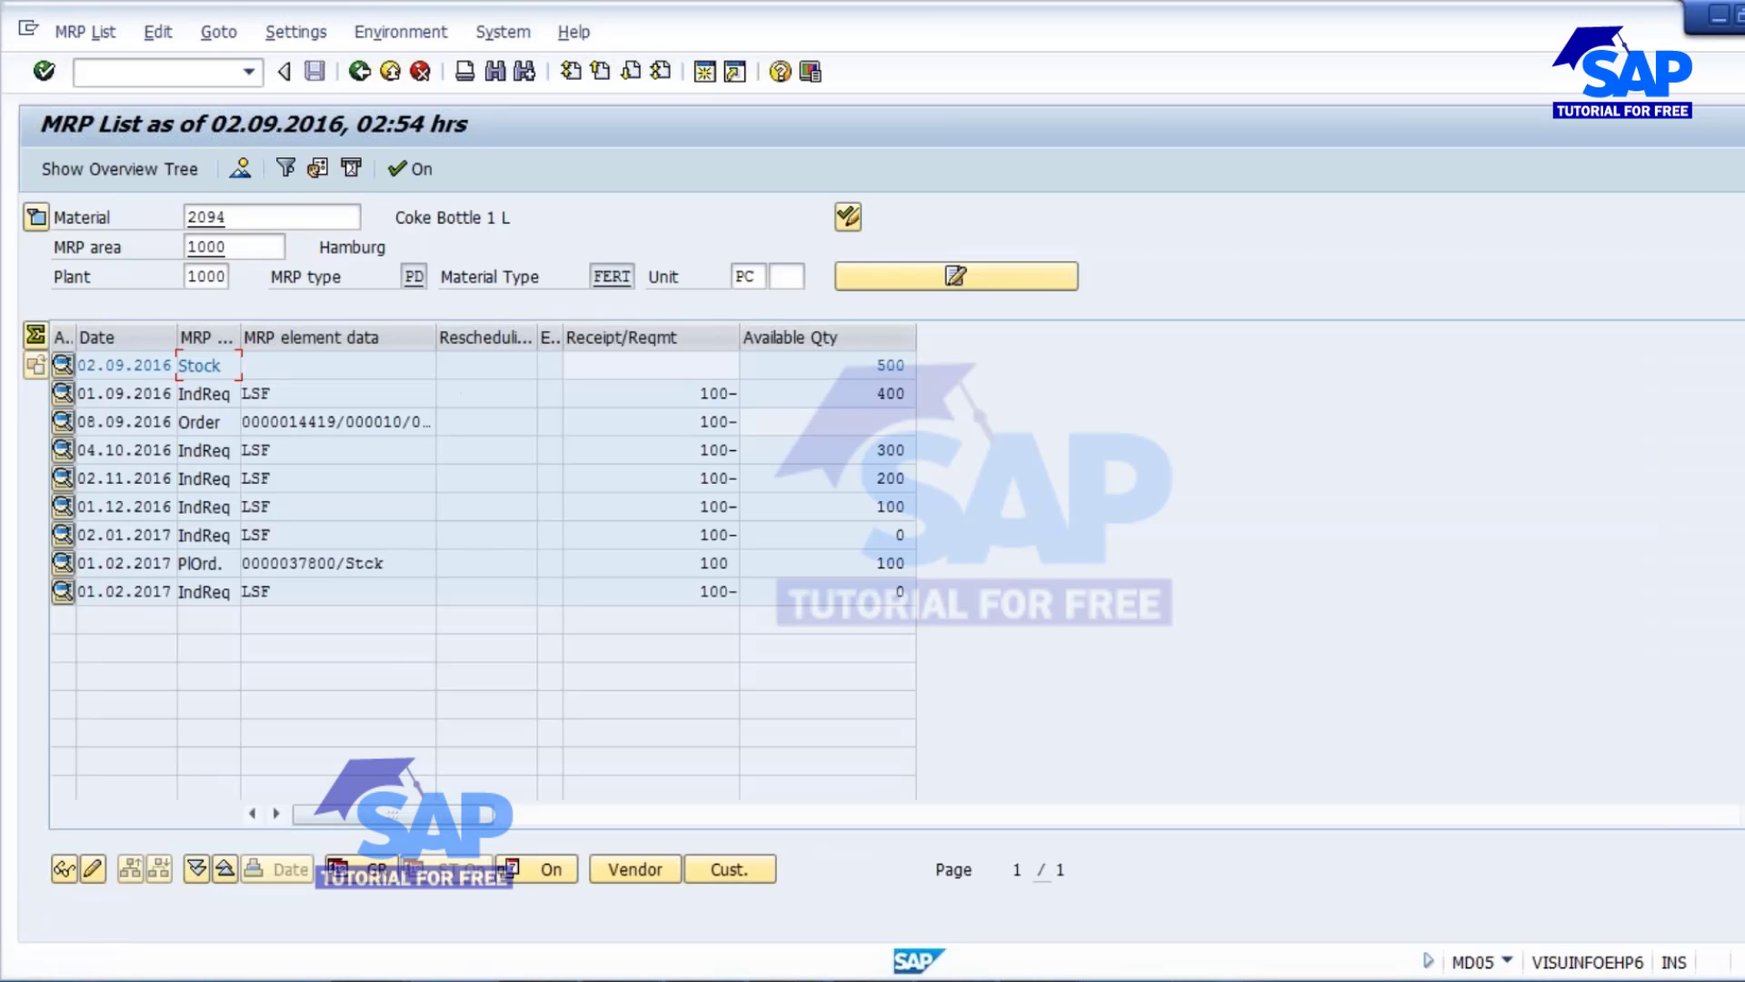
pyautogui.click(858, 363)
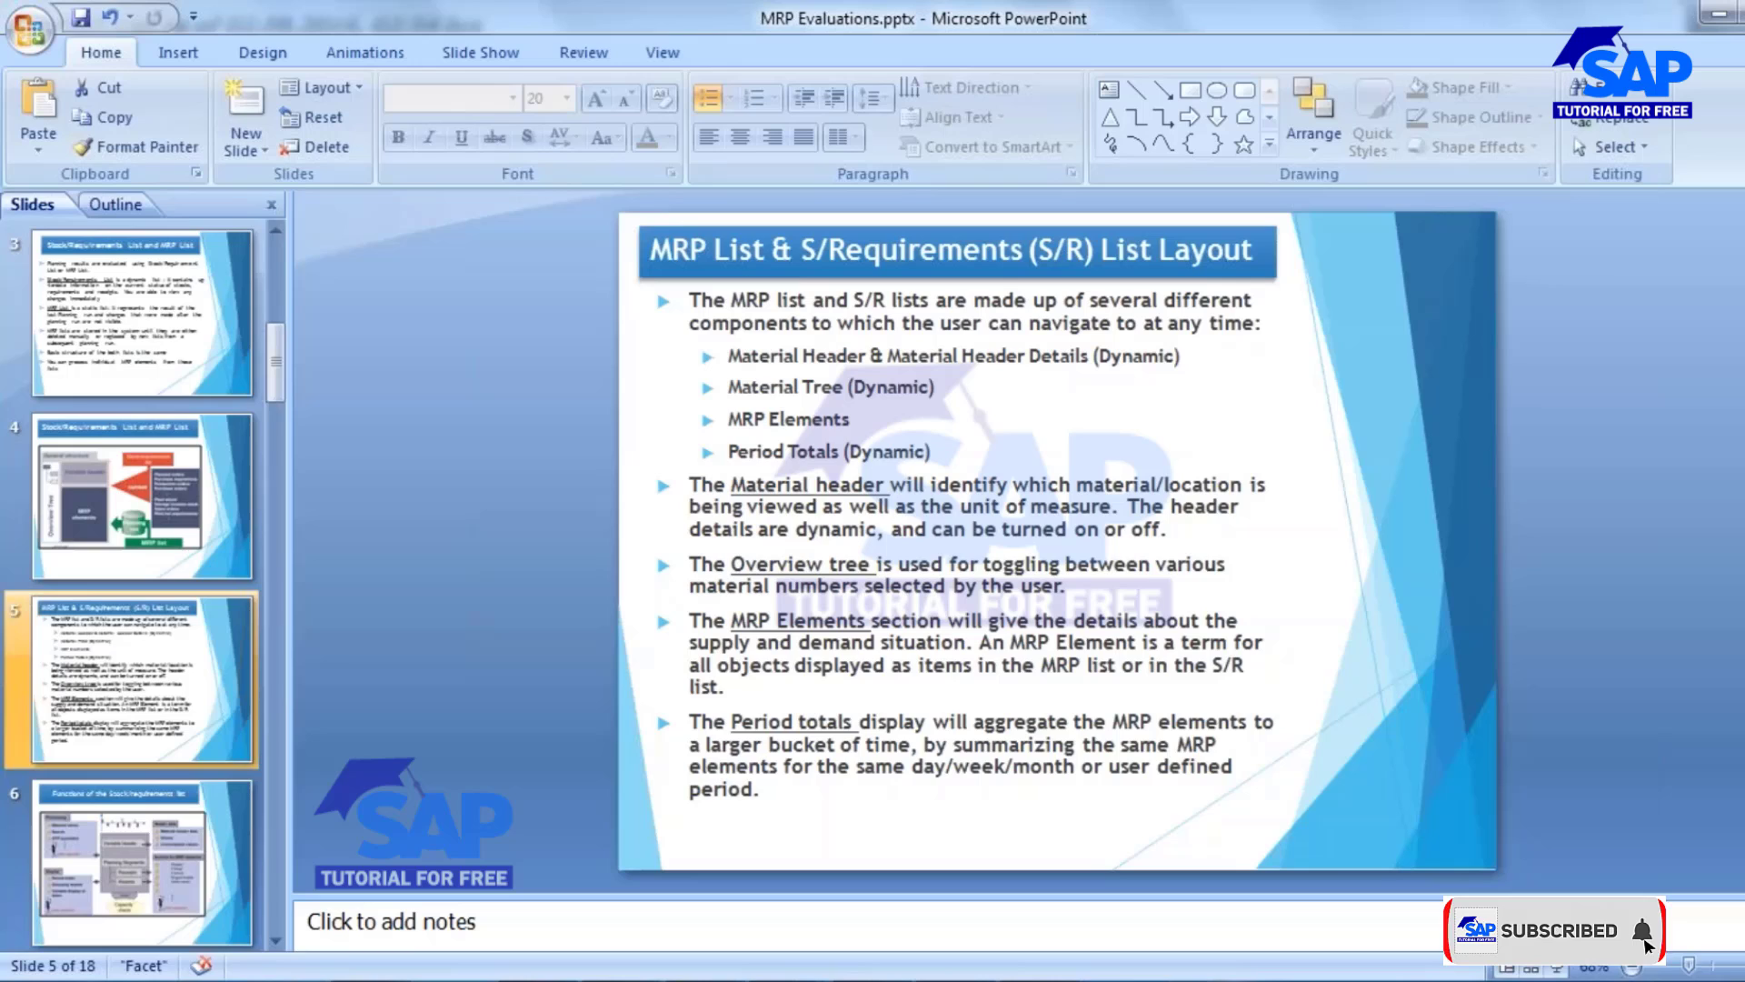
# Step: Review slide 3, "Stock/Requirements List and MRP List", in the MRP Evaluations presentation in PowerPoint
pyautogui.press('Up')
pyautogui.press('Up')
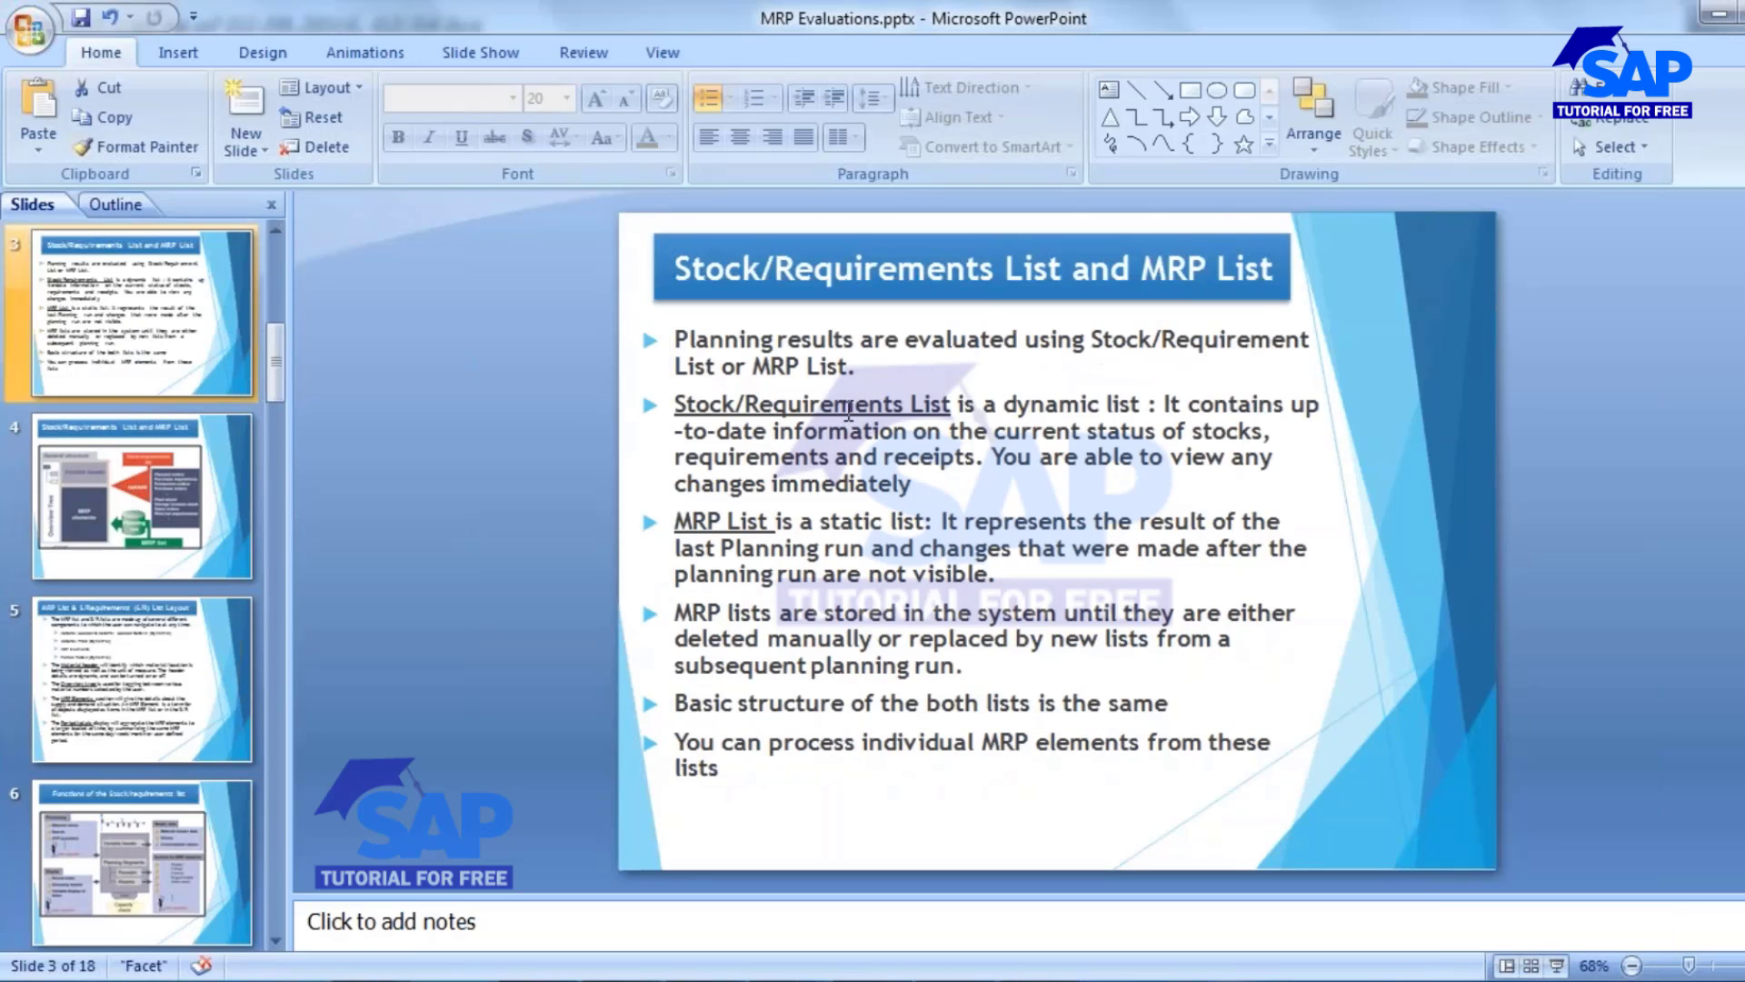
pyautogui.click(833, 406)
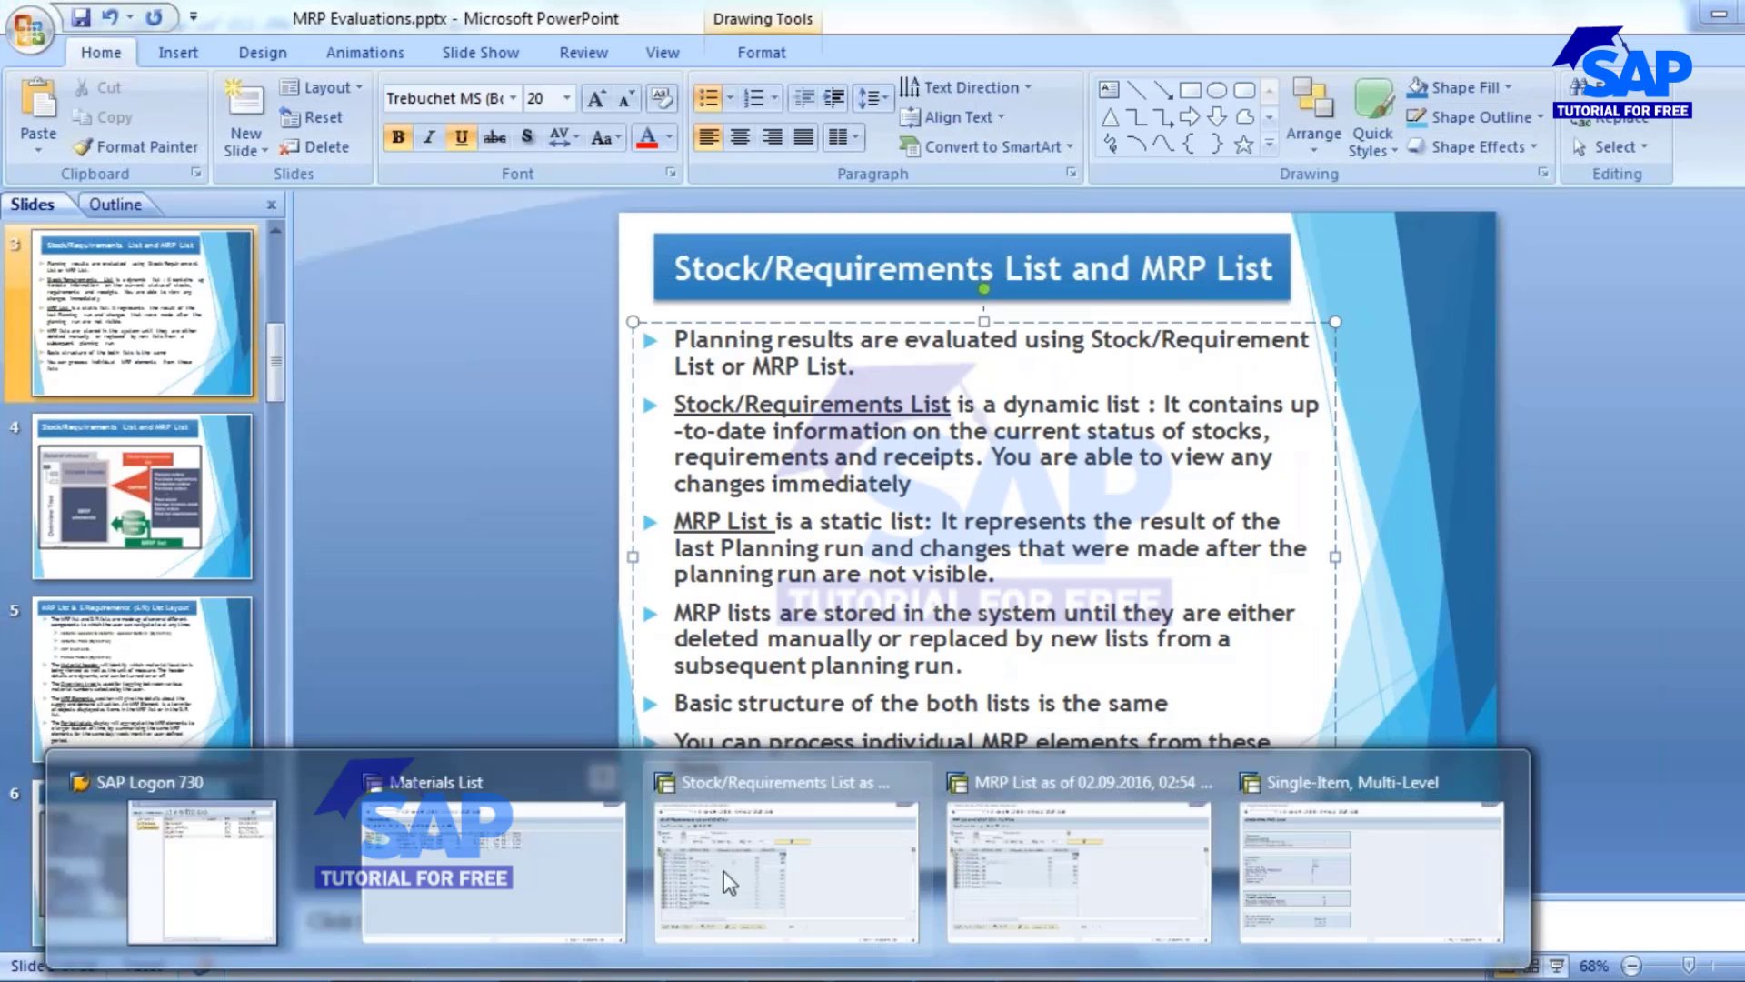
# Step: In the SAP stock/requirements list, delete the planned order dated 01.02.2017 and refresh to check that date's available quantity
pyautogui.click(749, 860)
pyautogui.click(286, 168)
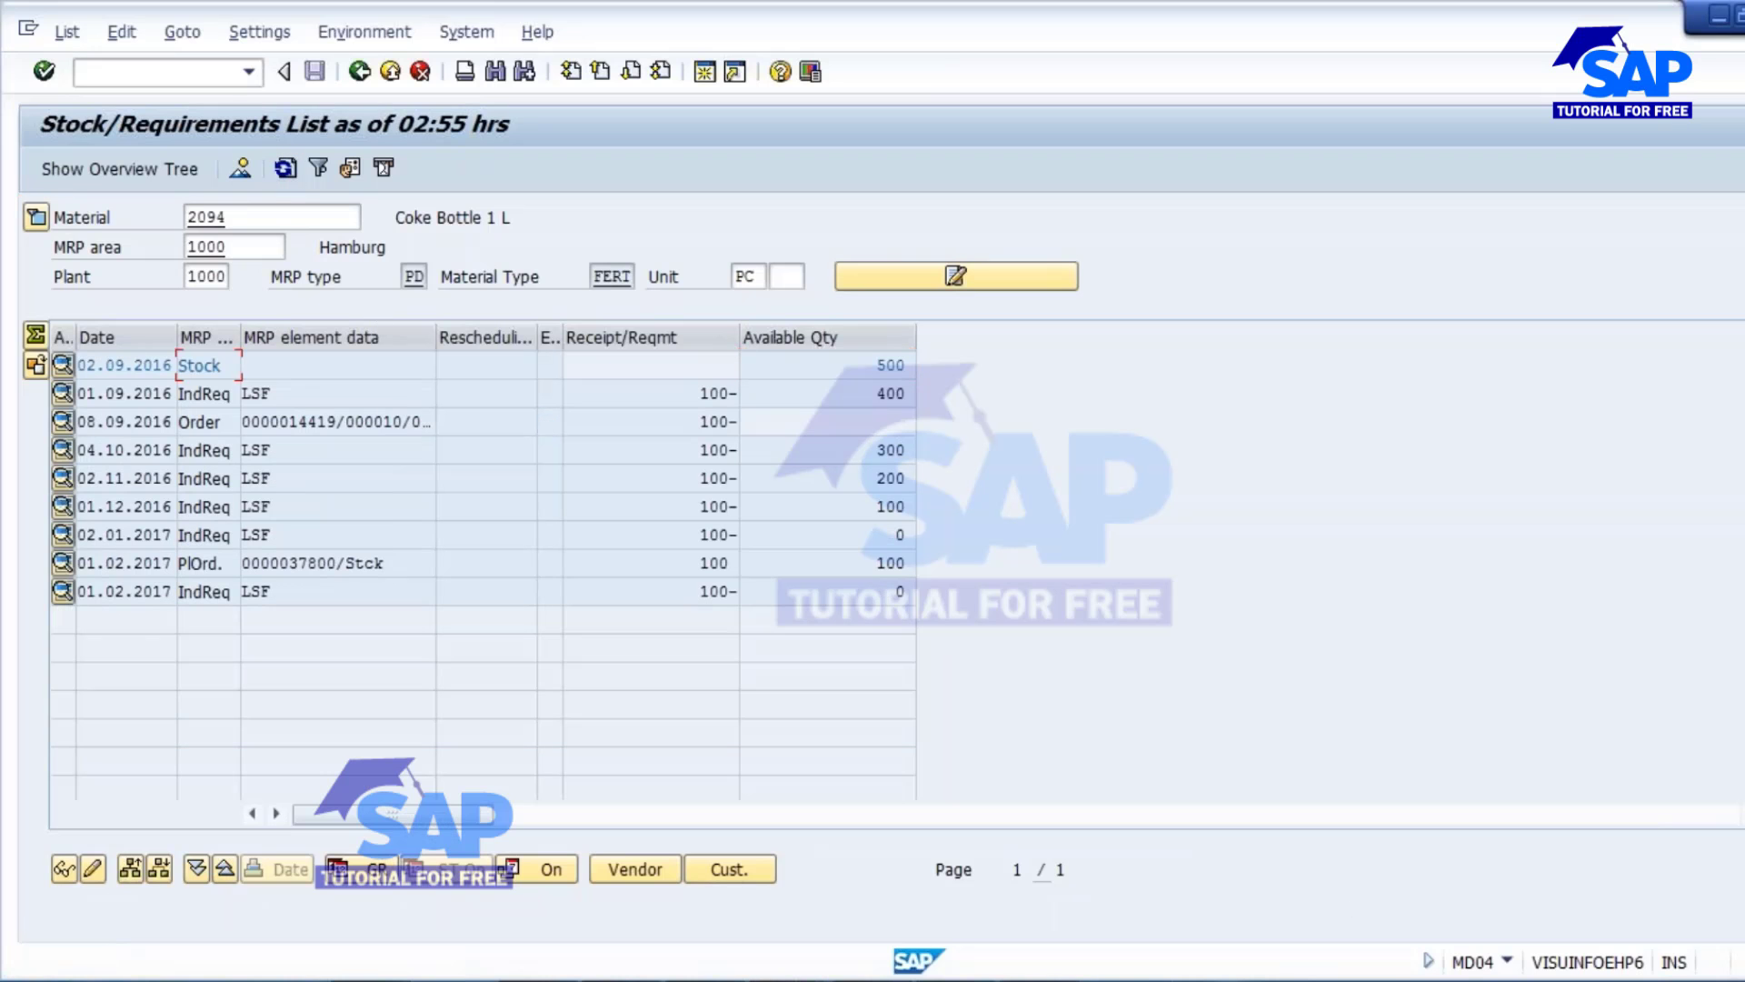
pyautogui.doubleClick(304, 563)
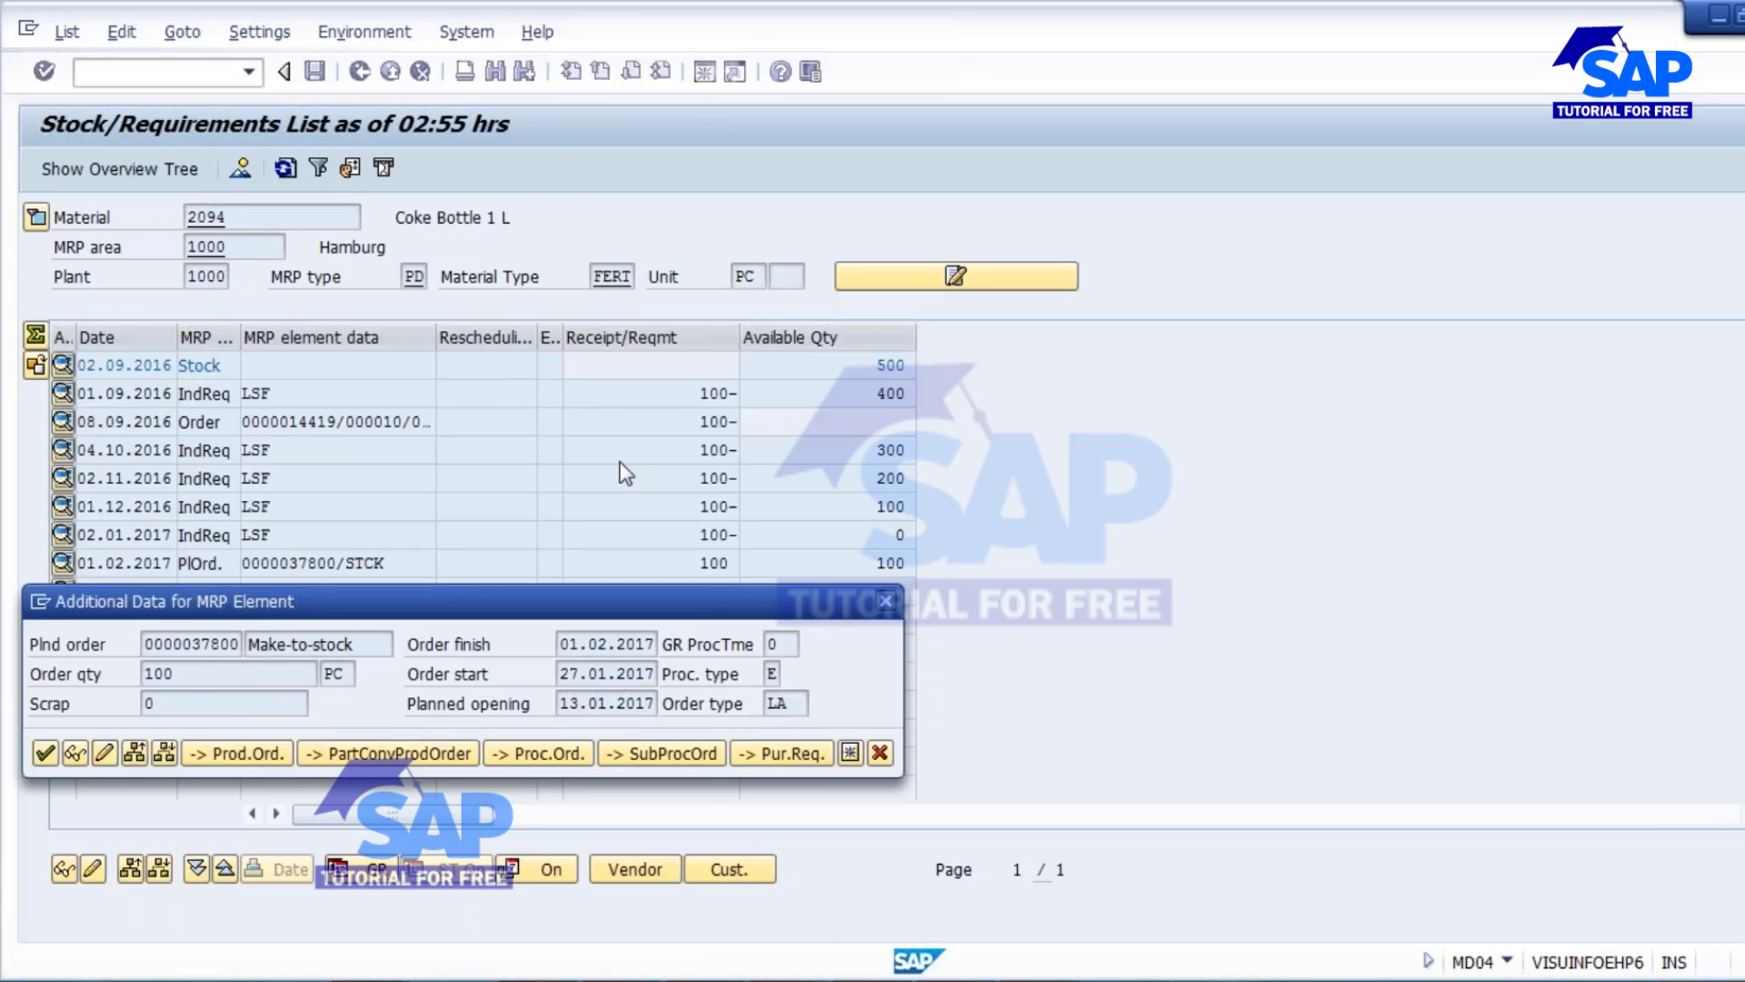
pyautogui.click(46, 168)
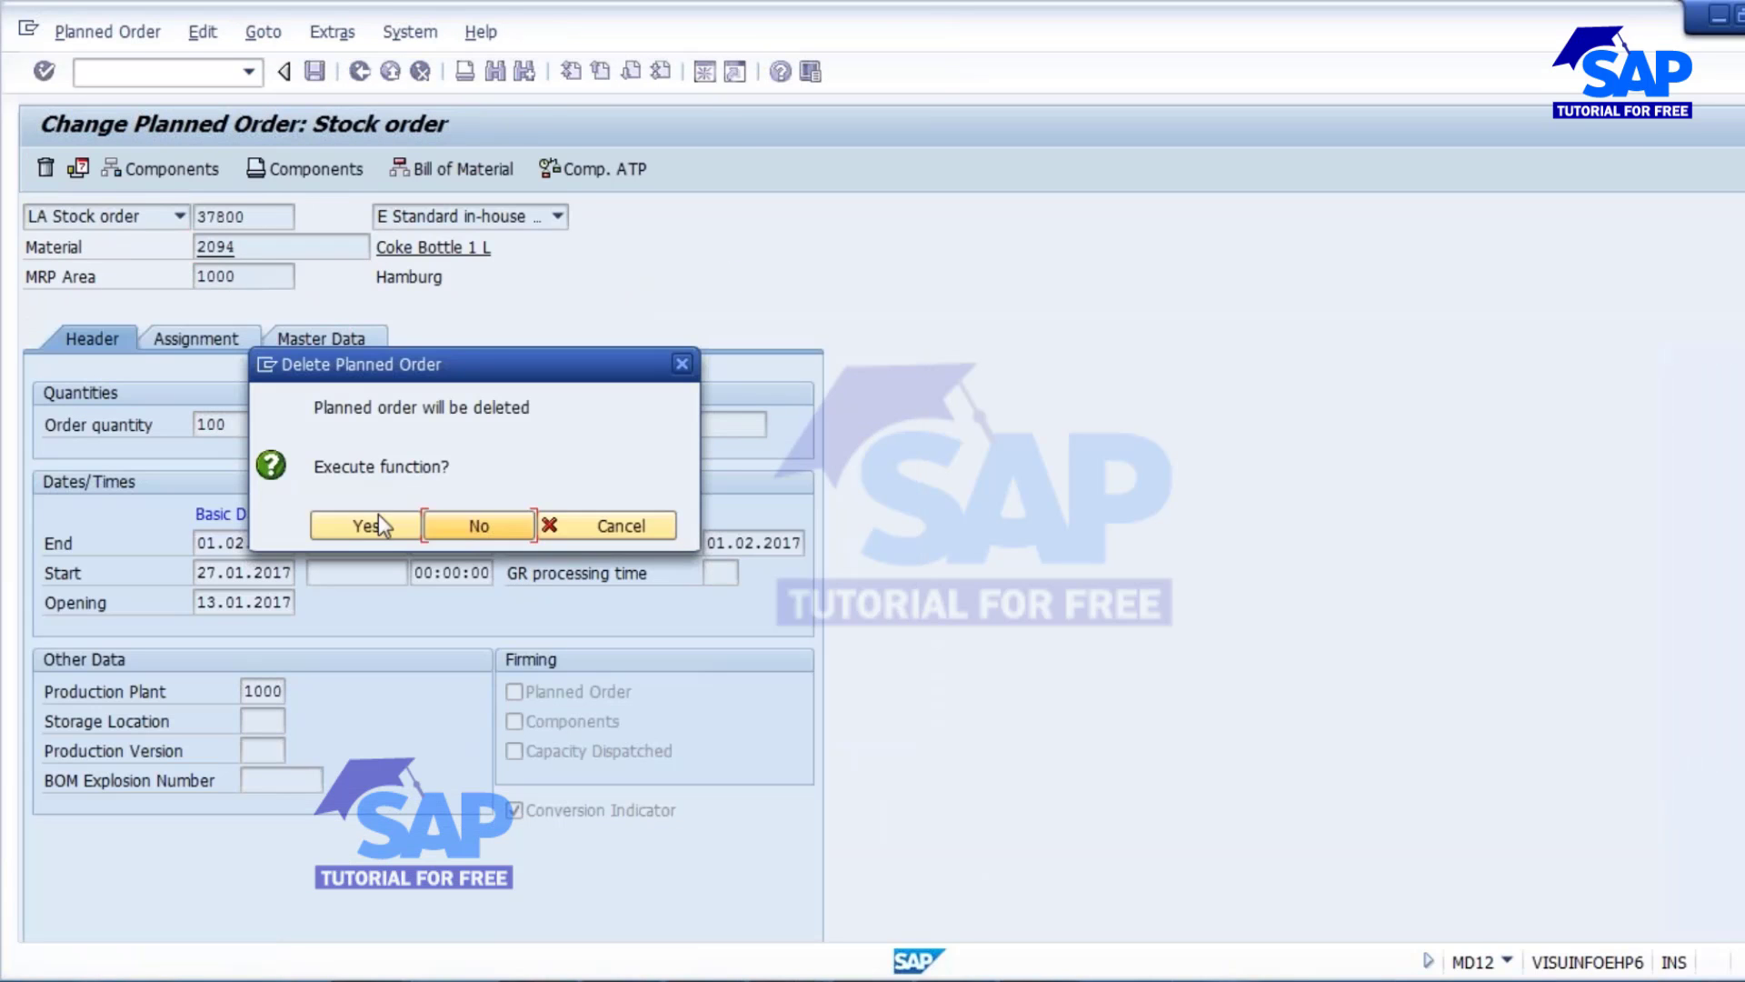
pyautogui.click(378, 526)
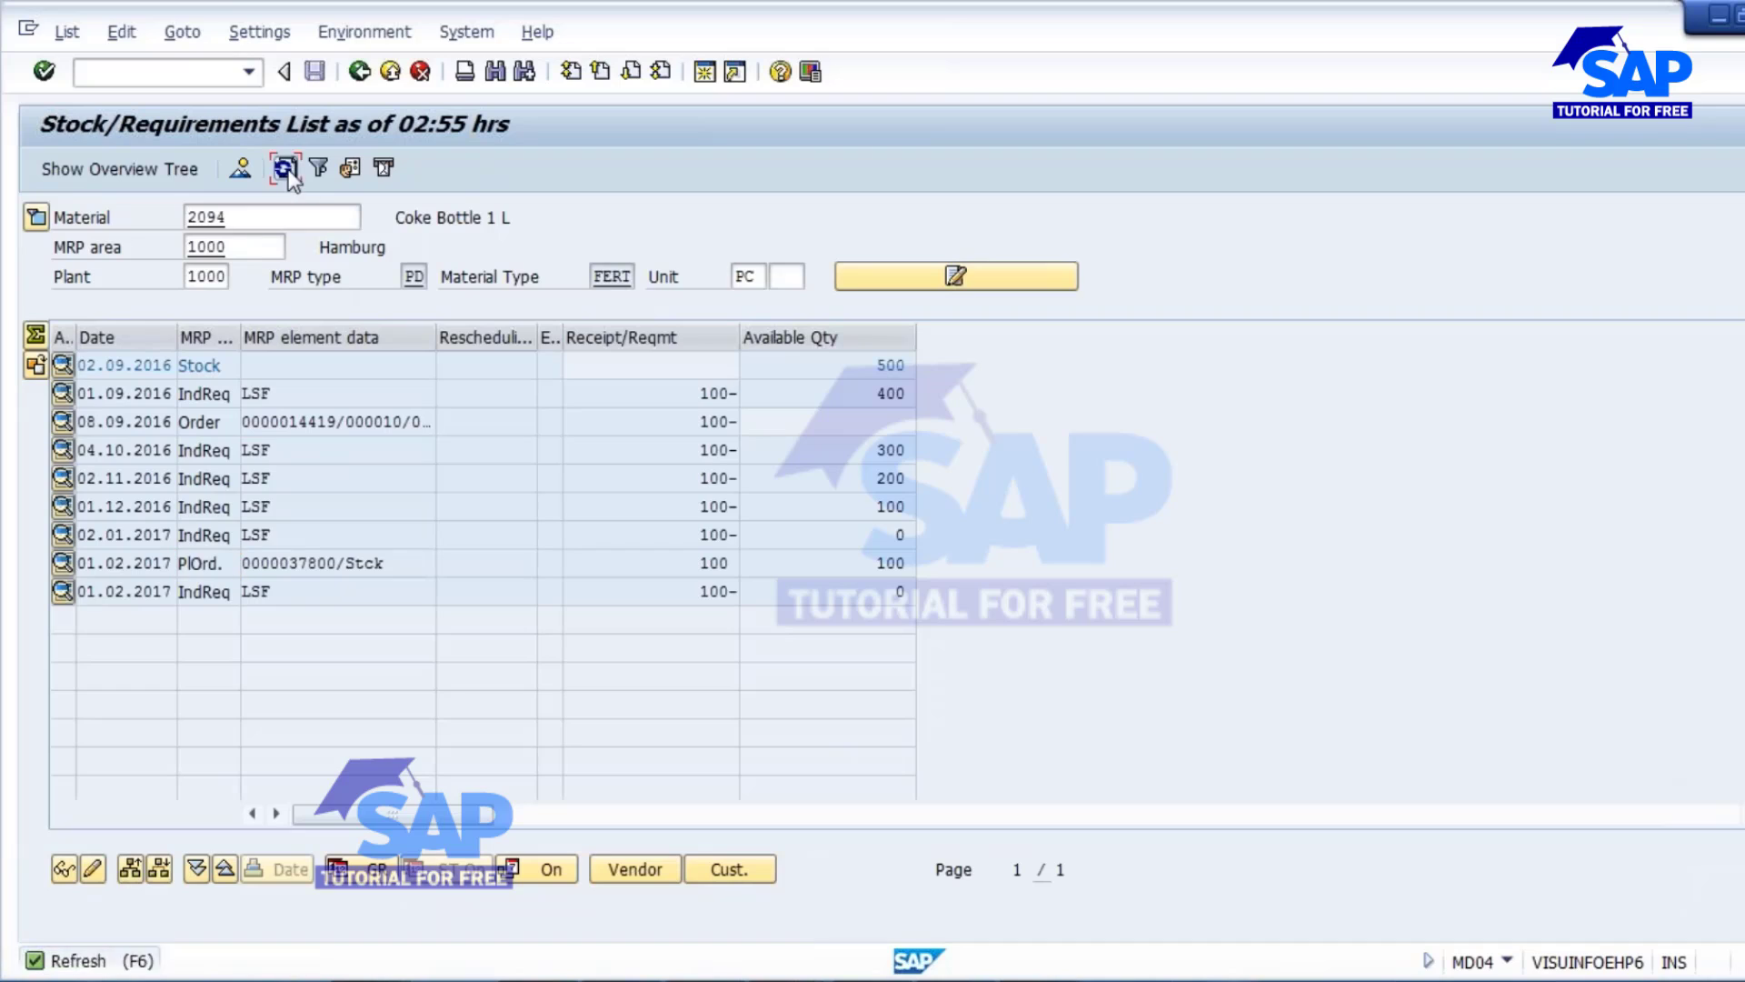
pyautogui.click(286, 168)
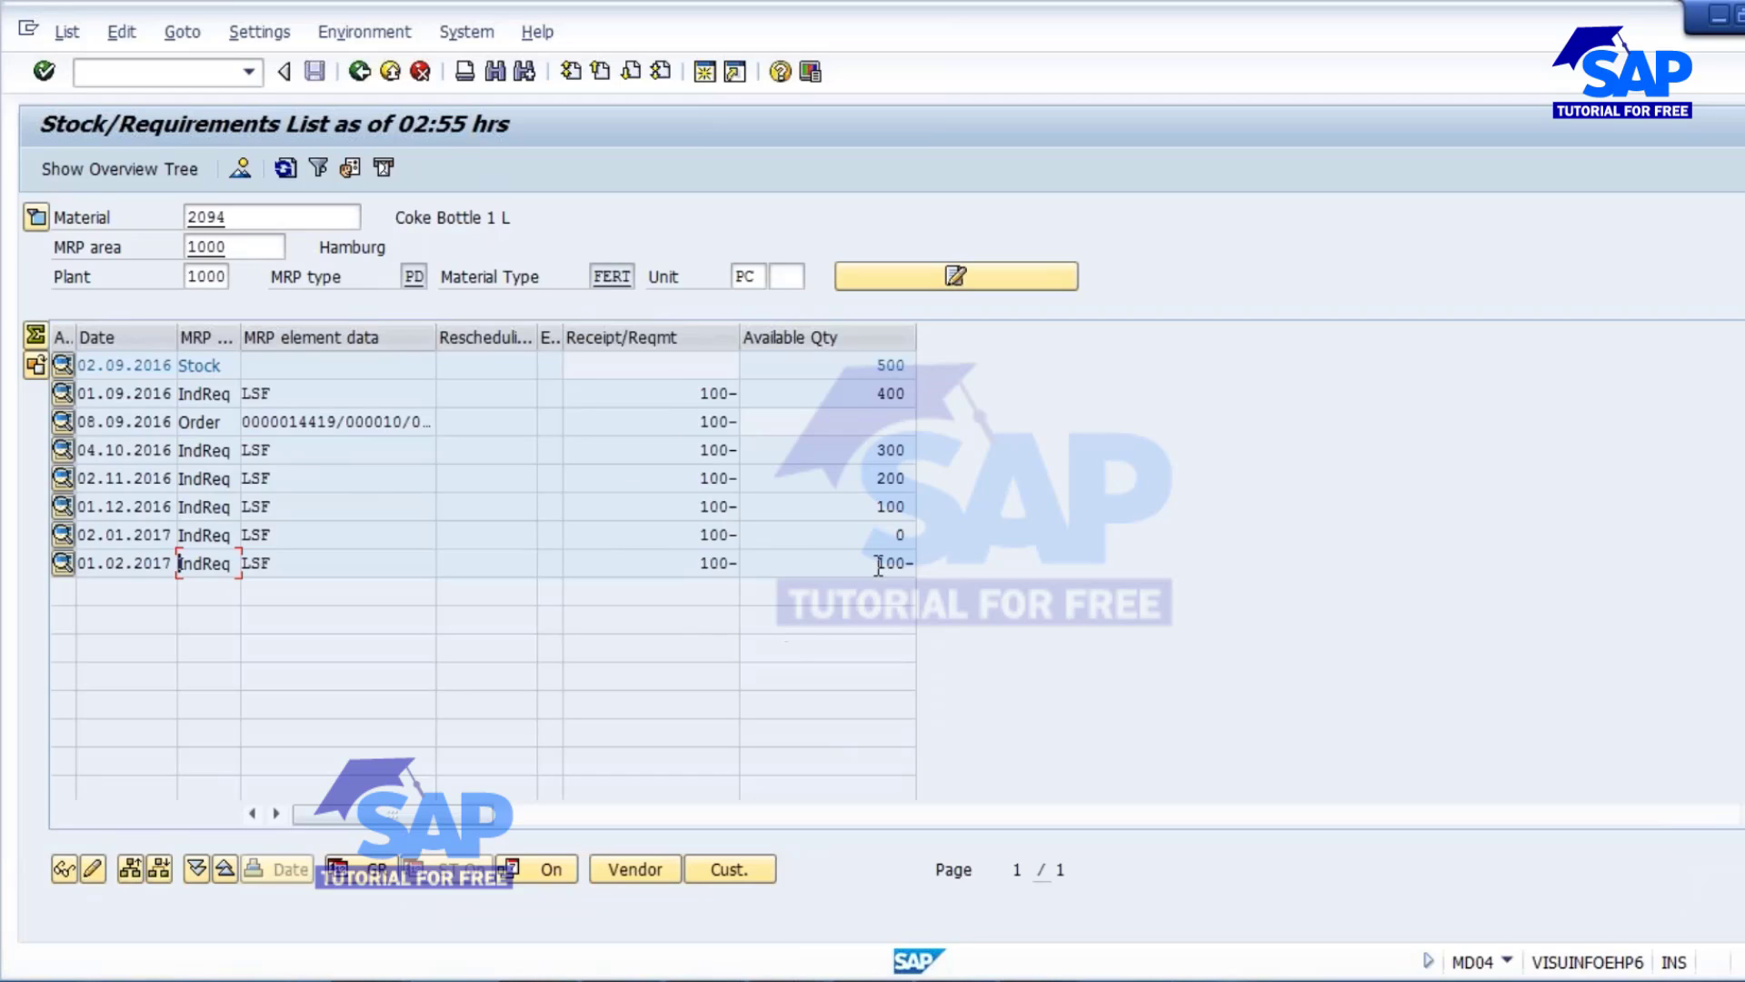
pyautogui.moveTo(879, 565); pyautogui.dragTo(930, 569)
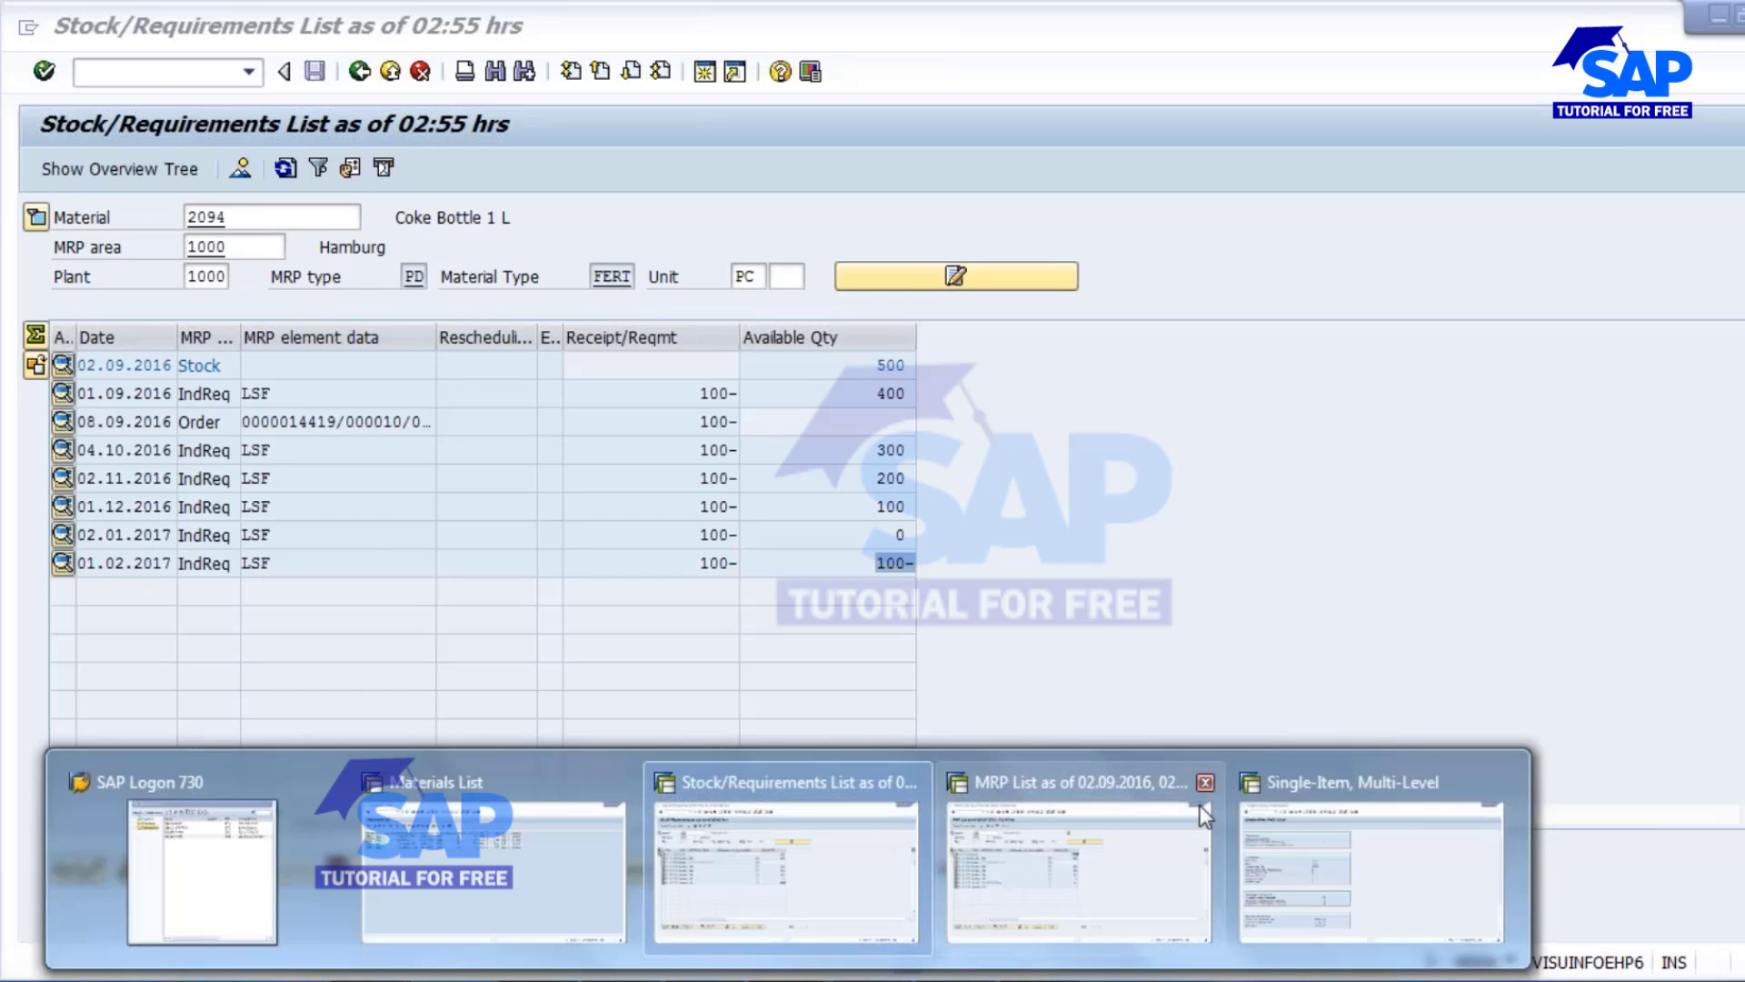
# Step: Reload the MRP list for material 2094 and check whether the planned order dated 01.02.2017 is still listed
pyautogui.click(1044, 829)
pyautogui.click(353, 73)
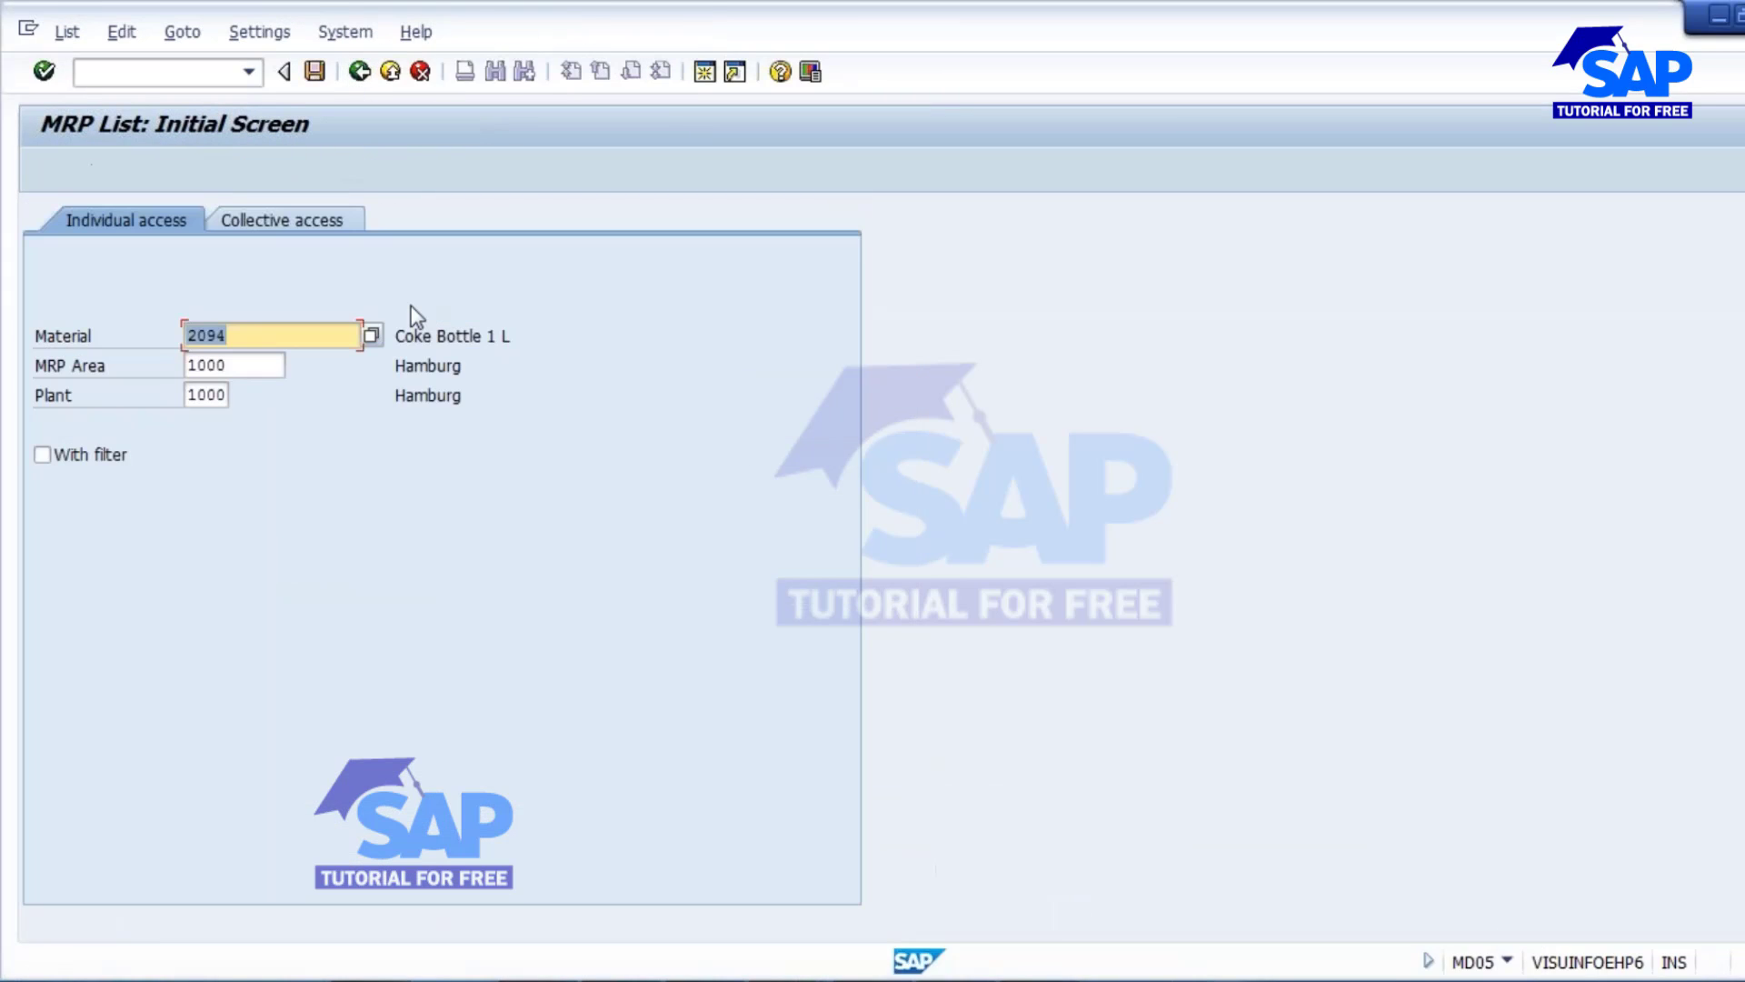
pyautogui.press('Return')
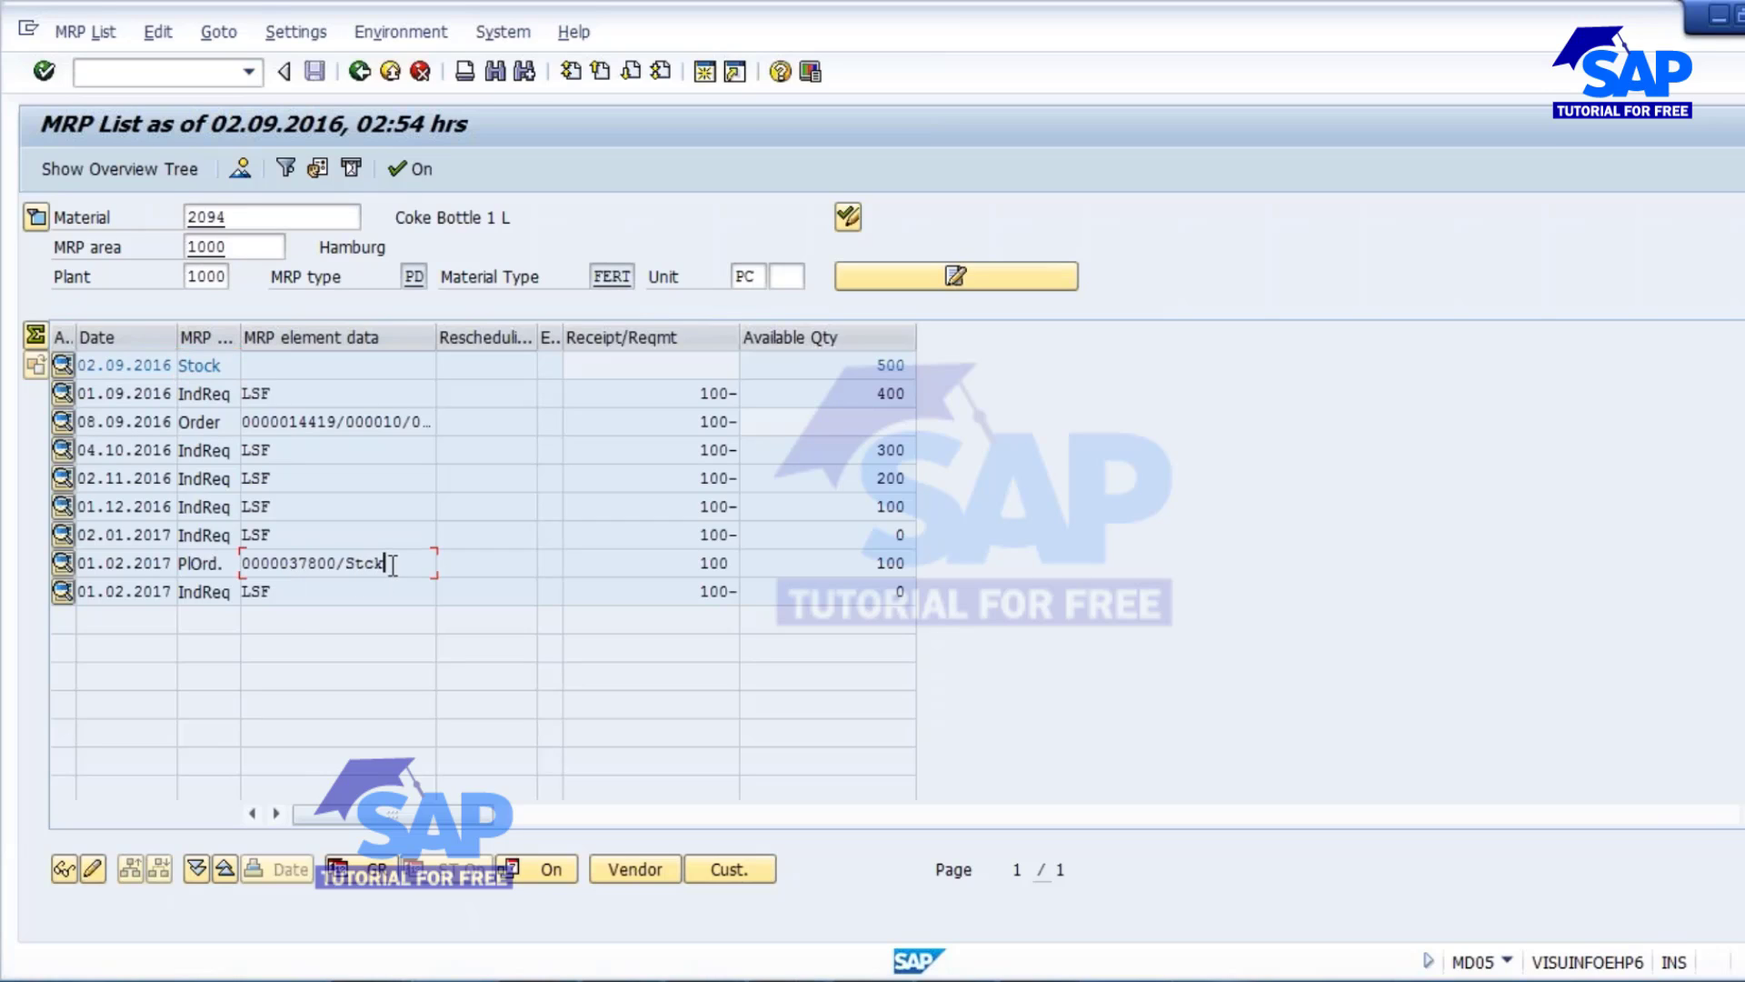
pyautogui.moveTo(389, 564); pyautogui.dragTo(242, 561)
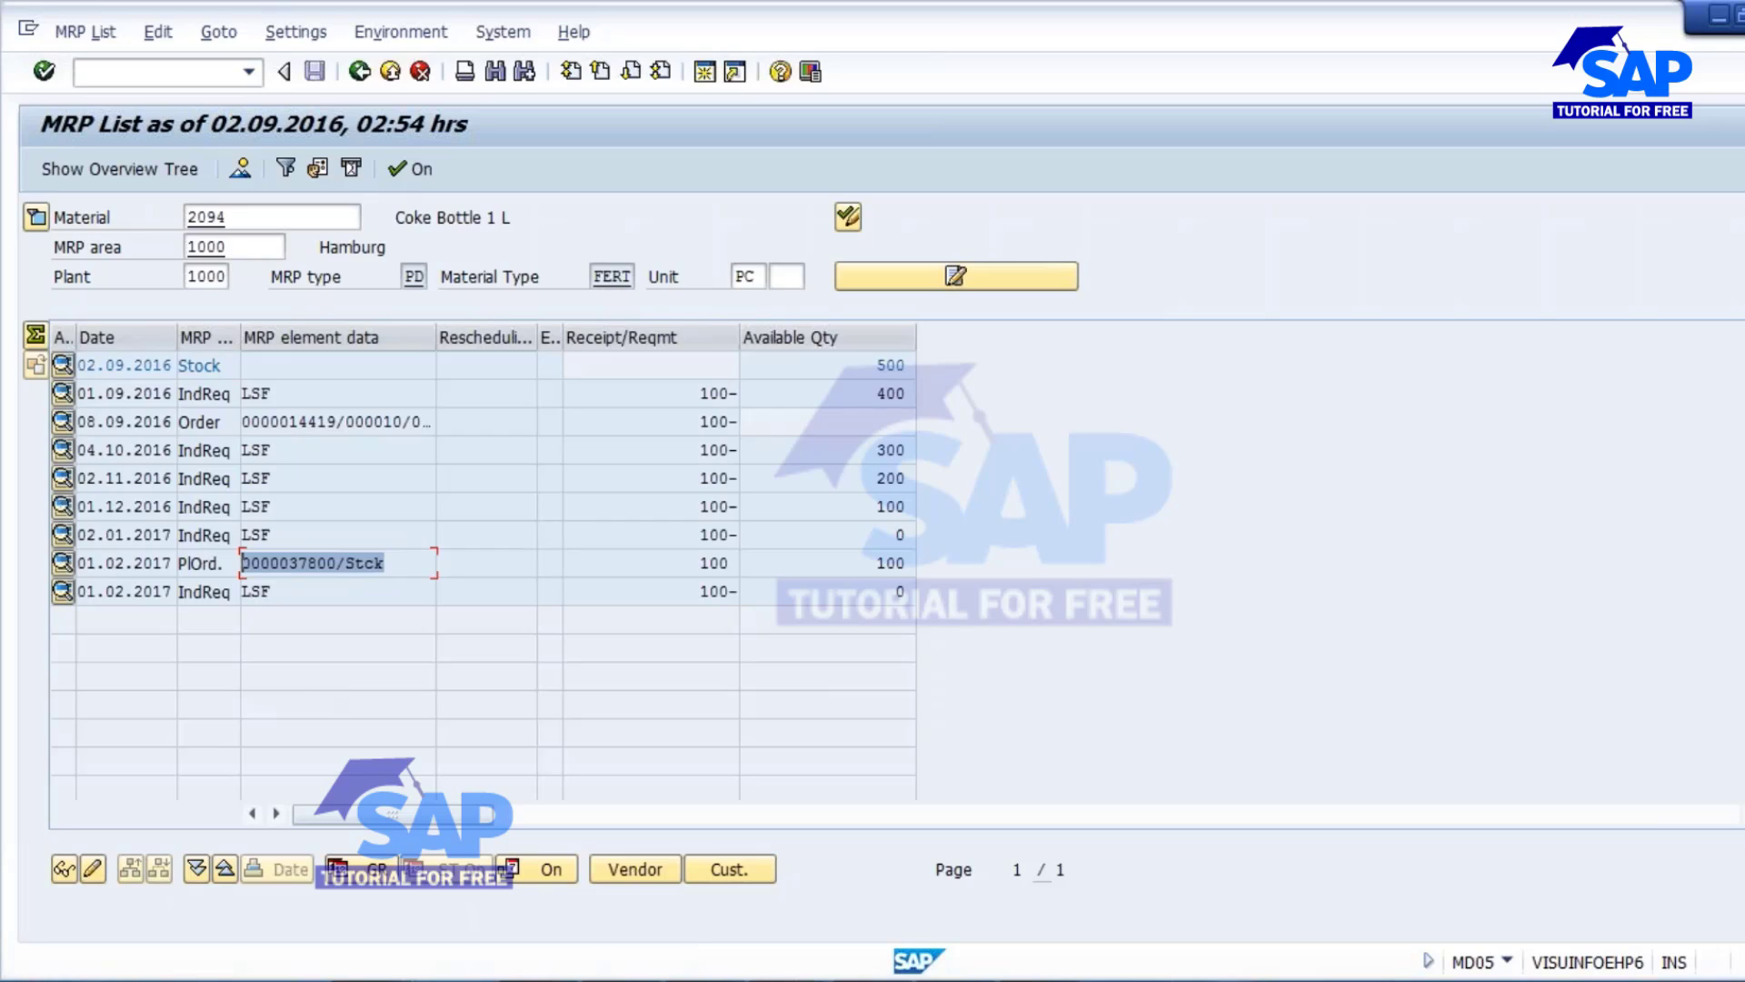
pyautogui.click(339, 562)
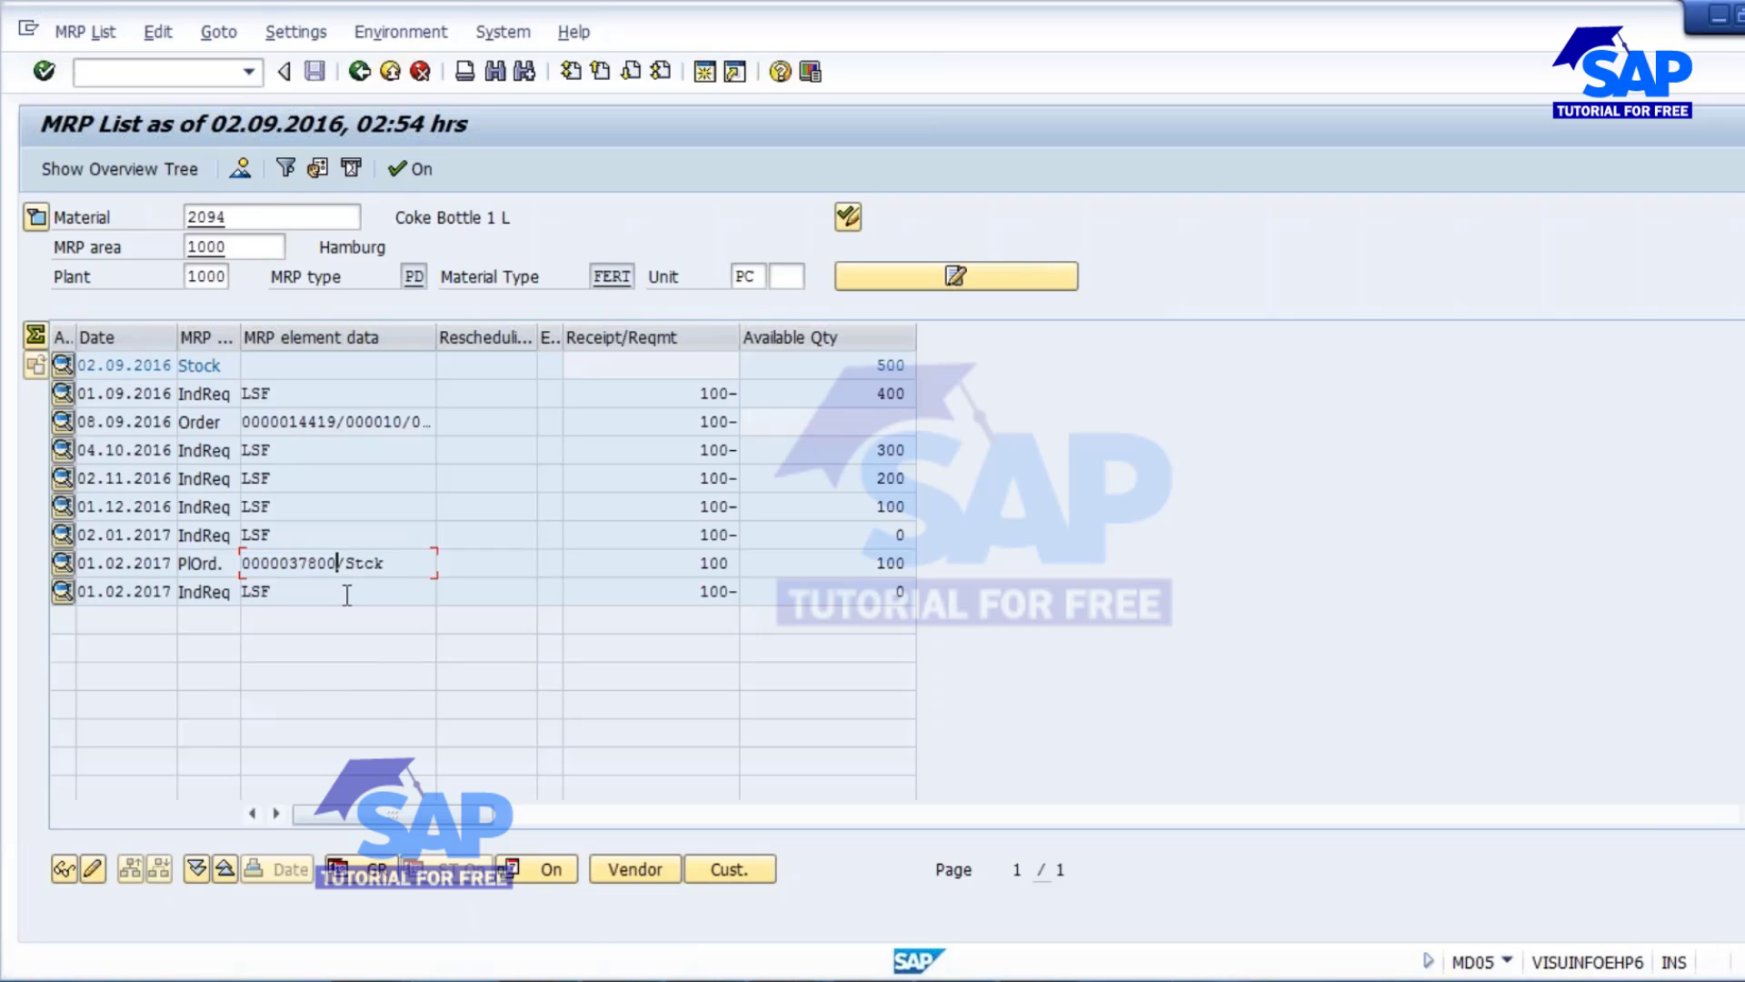
pyautogui.moveTo(399, 564); pyautogui.dragTo(242, 563)
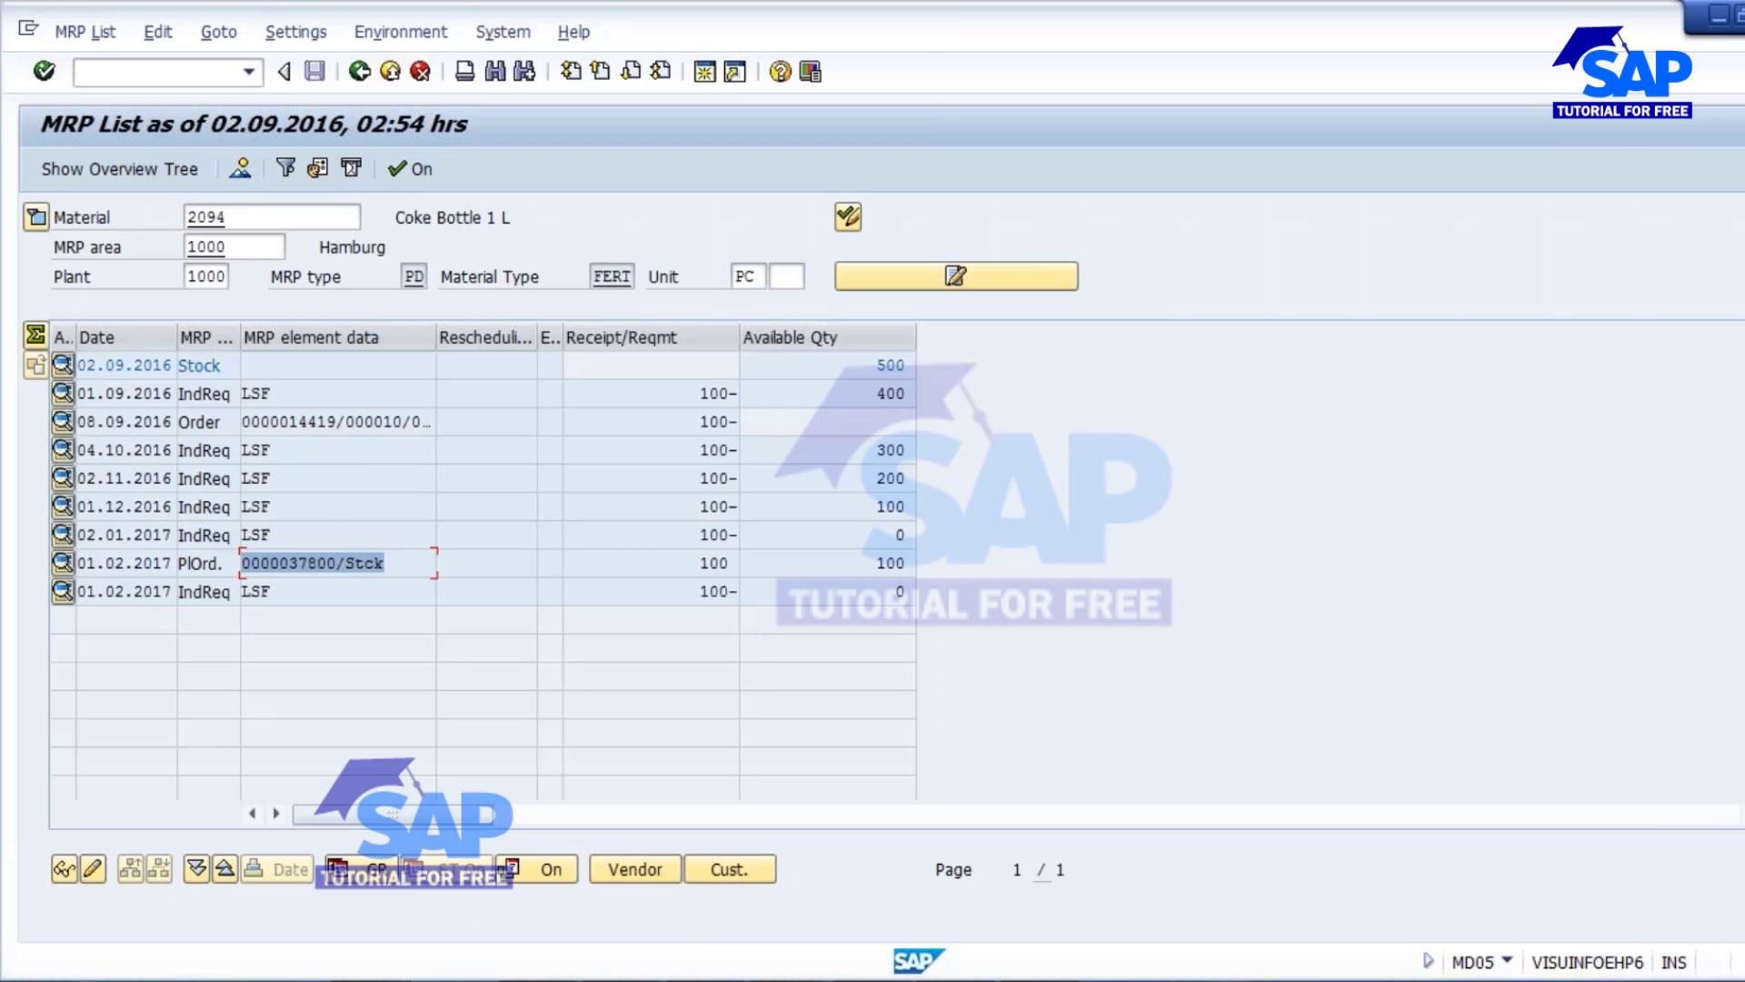
pyautogui.click(358, 562)
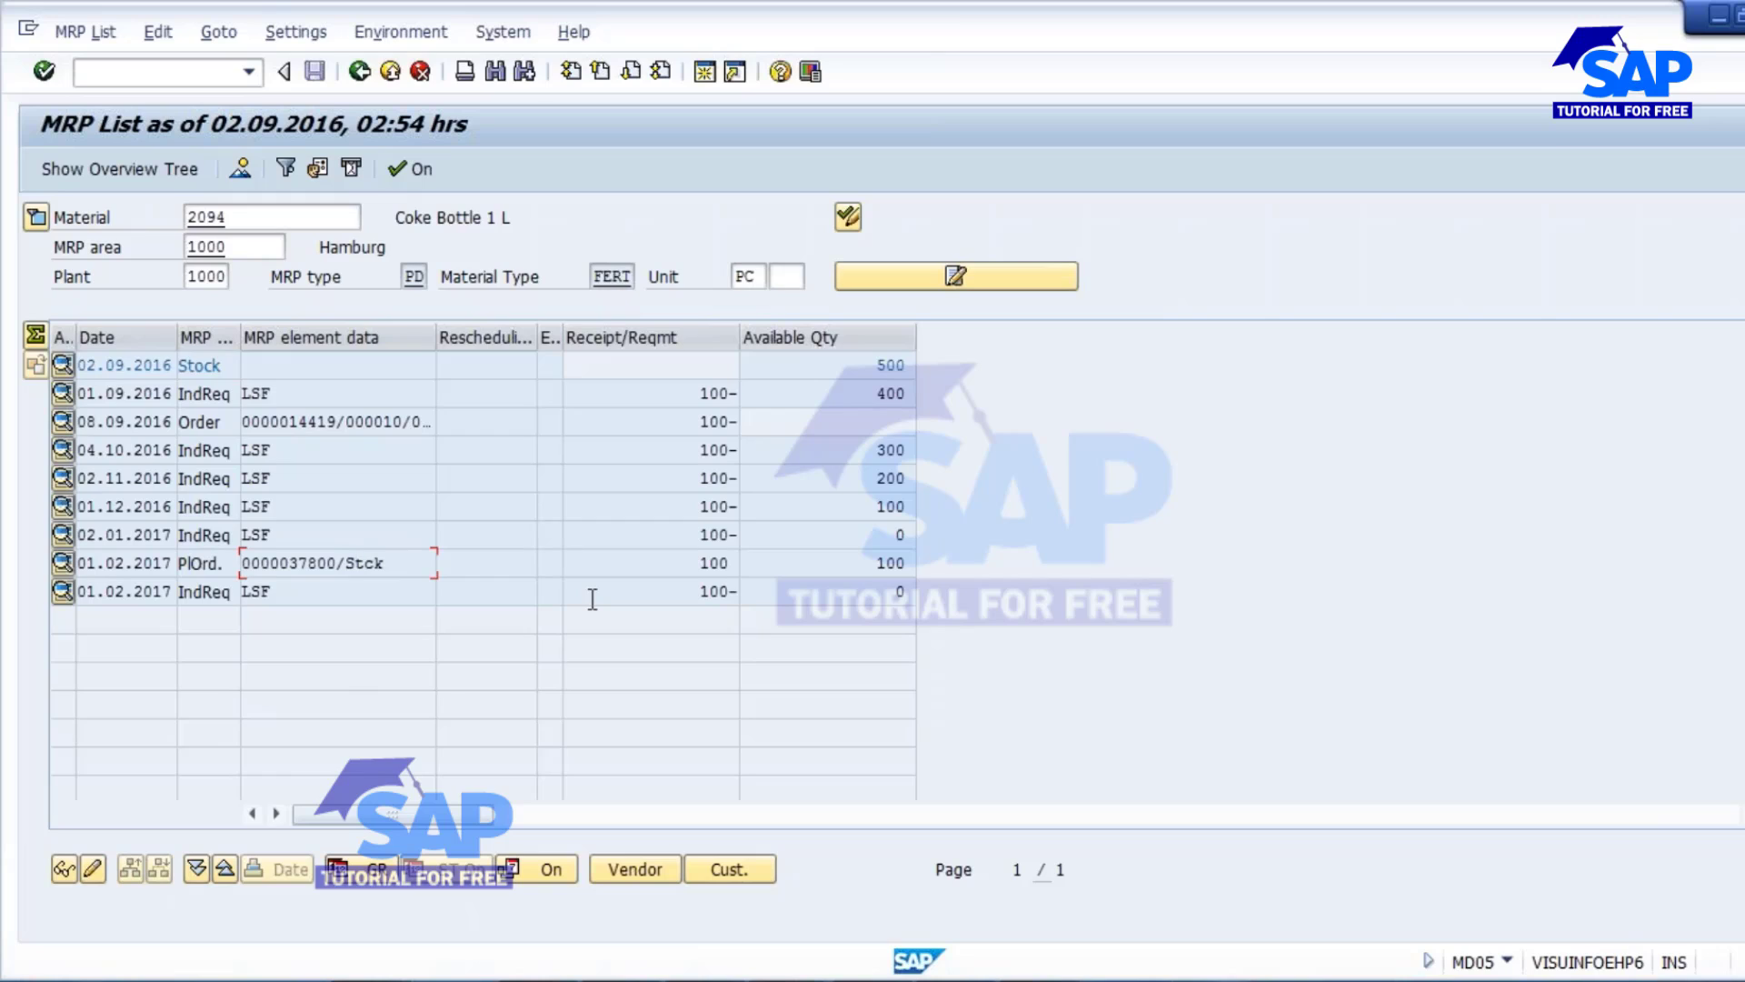
pyautogui.tripleClick(395, 566)
pyautogui.moveTo(422, 569); pyautogui.dragTo(237, 559)
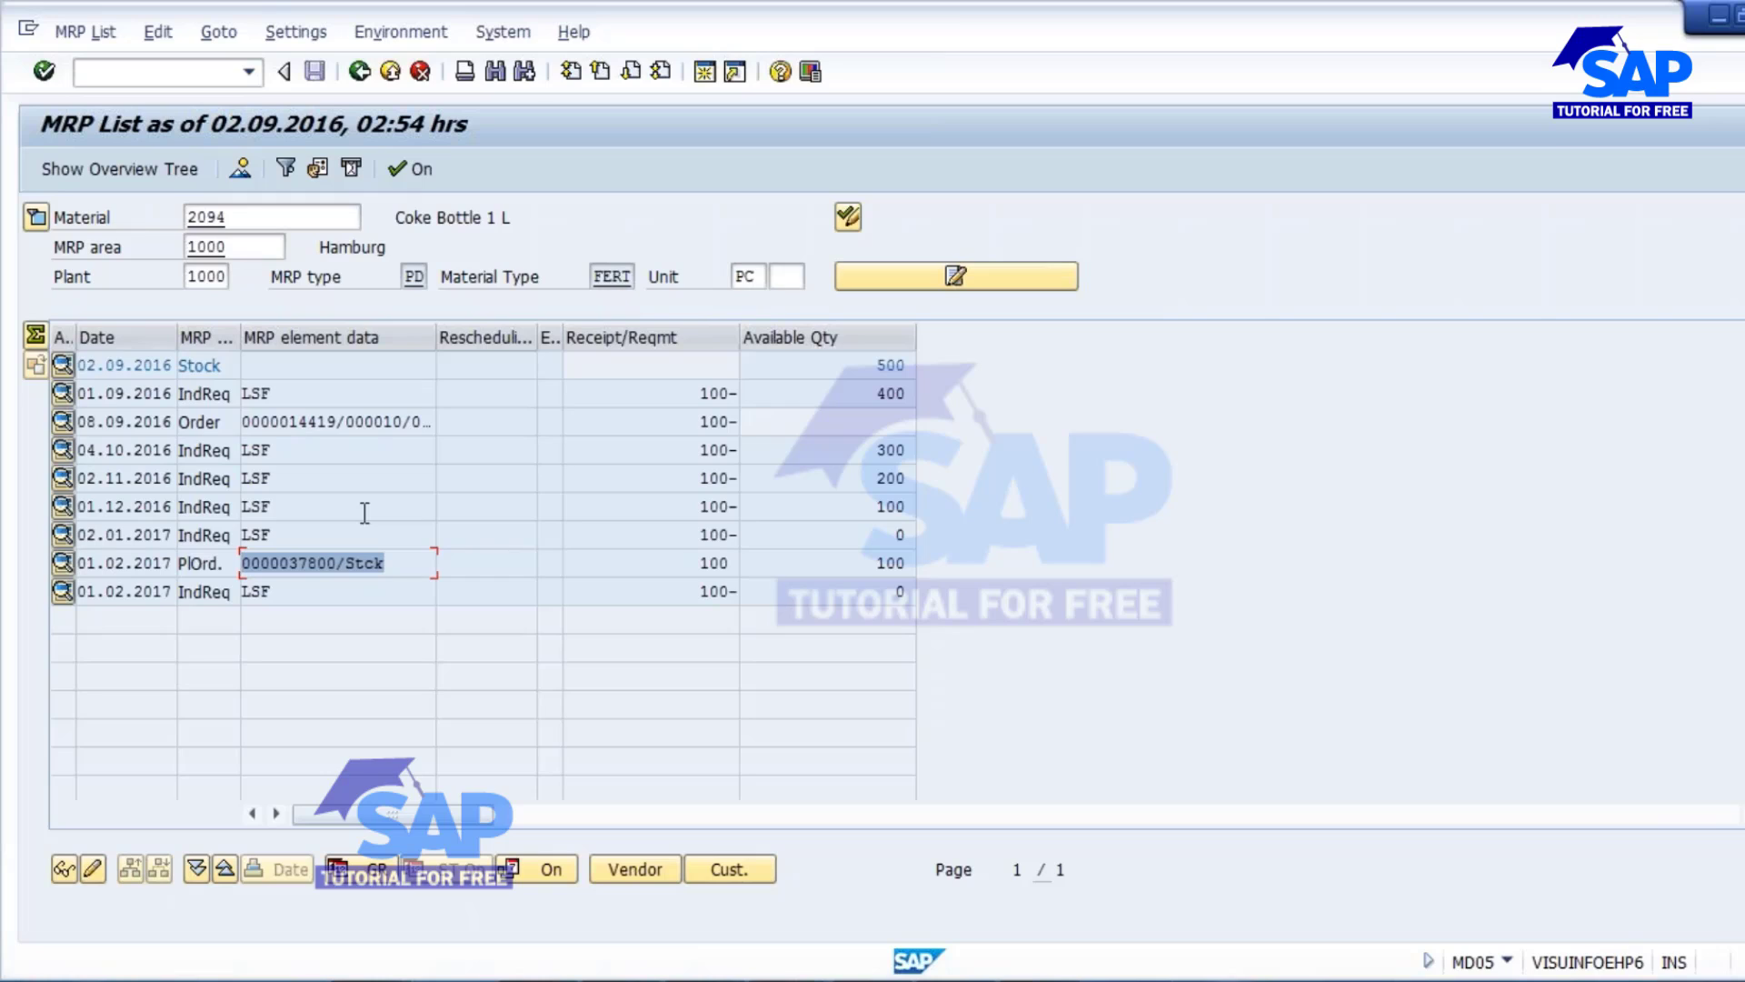
pyautogui.click(390, 570)
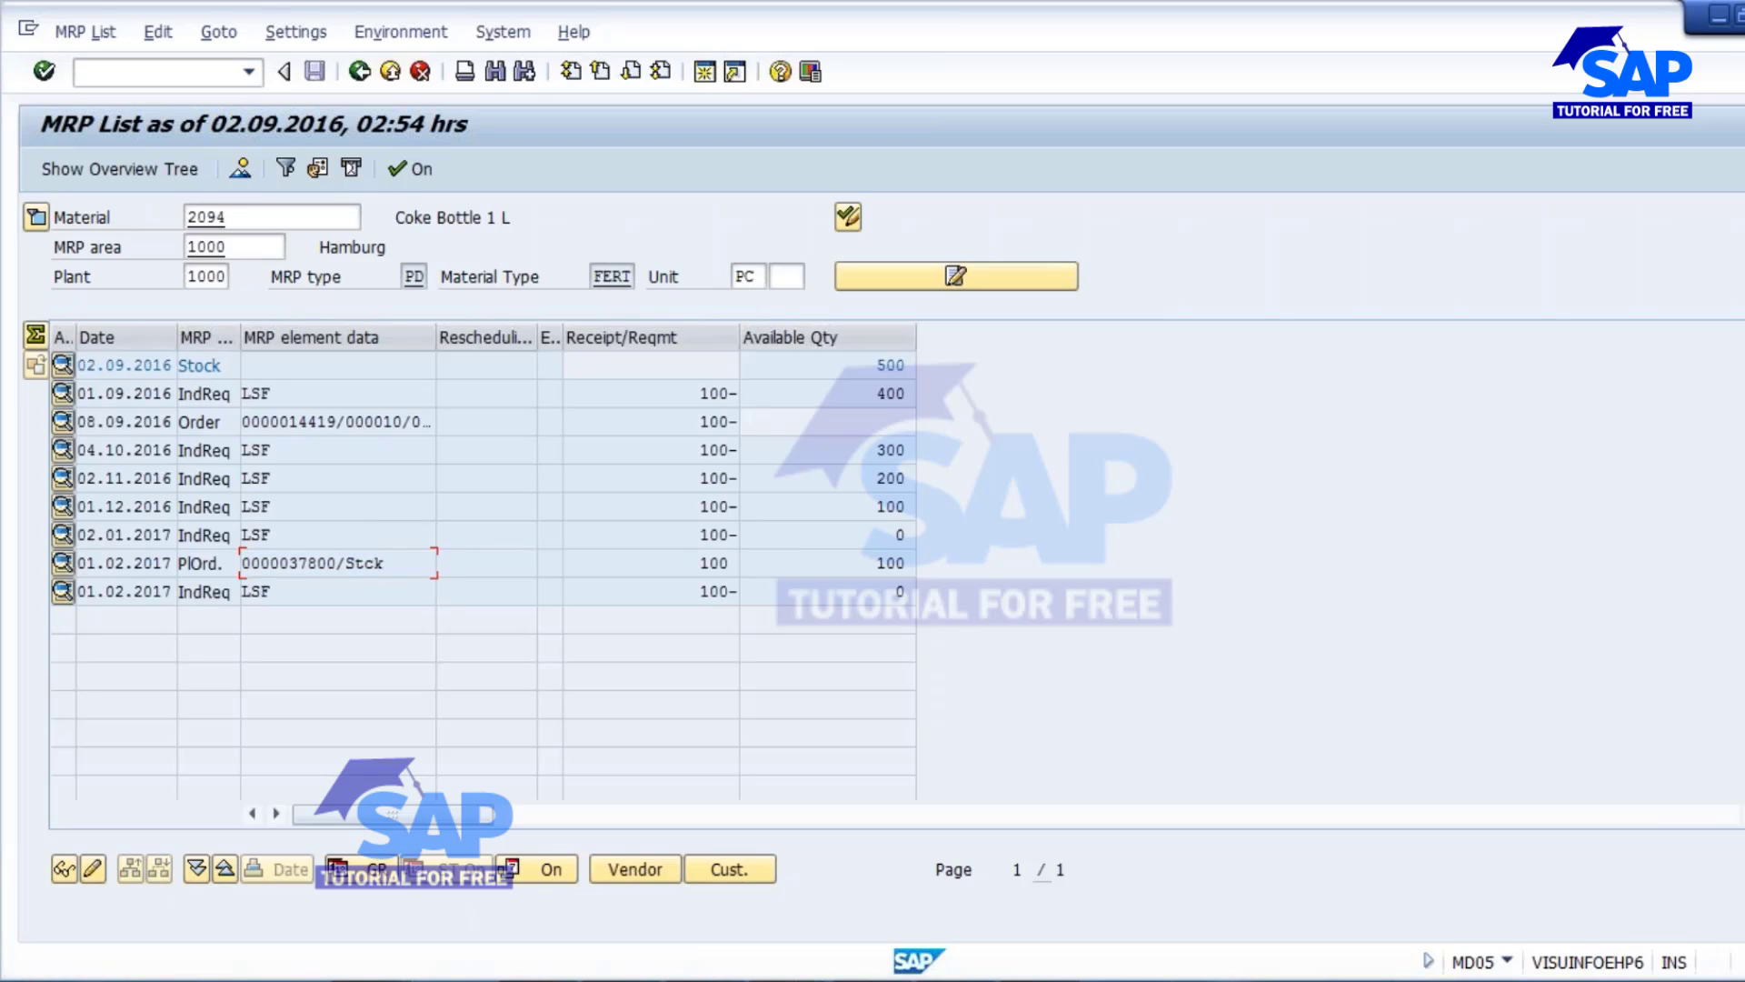
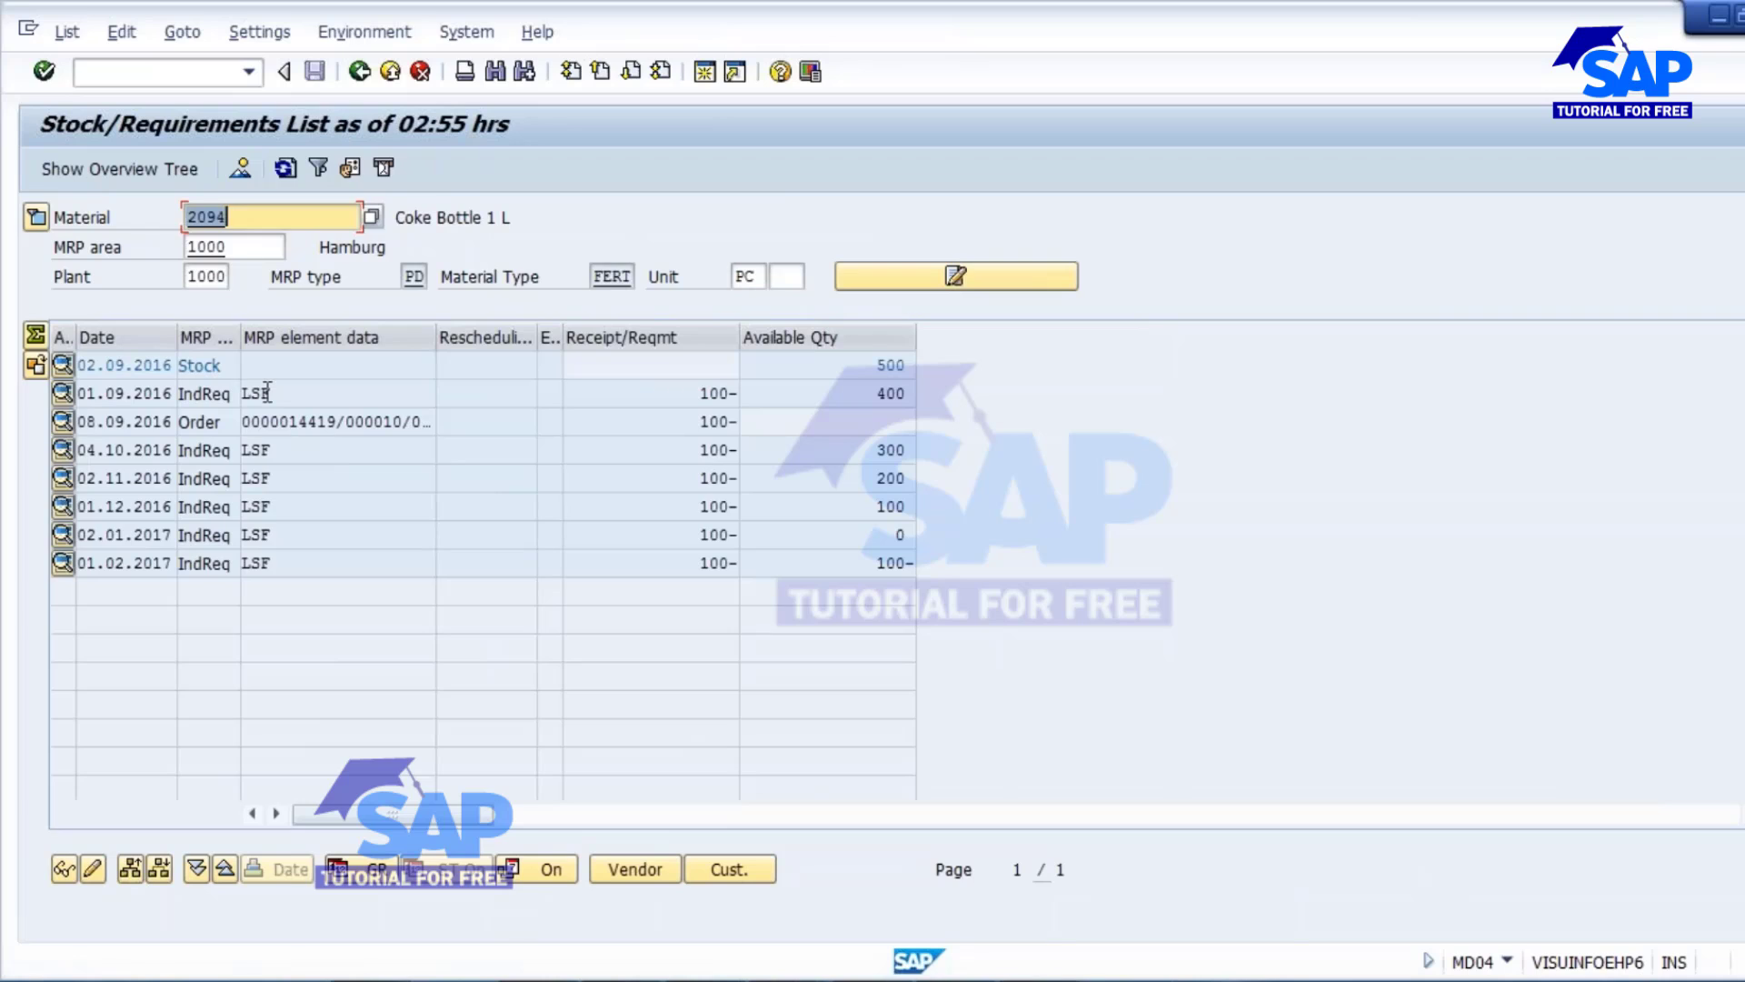
# Step: From the 01.09.2016 requirement in the stock/requirements list, set the planned independent requirement for 09.2016 to 1000 and save
pyautogui.doubleClick(262, 394)
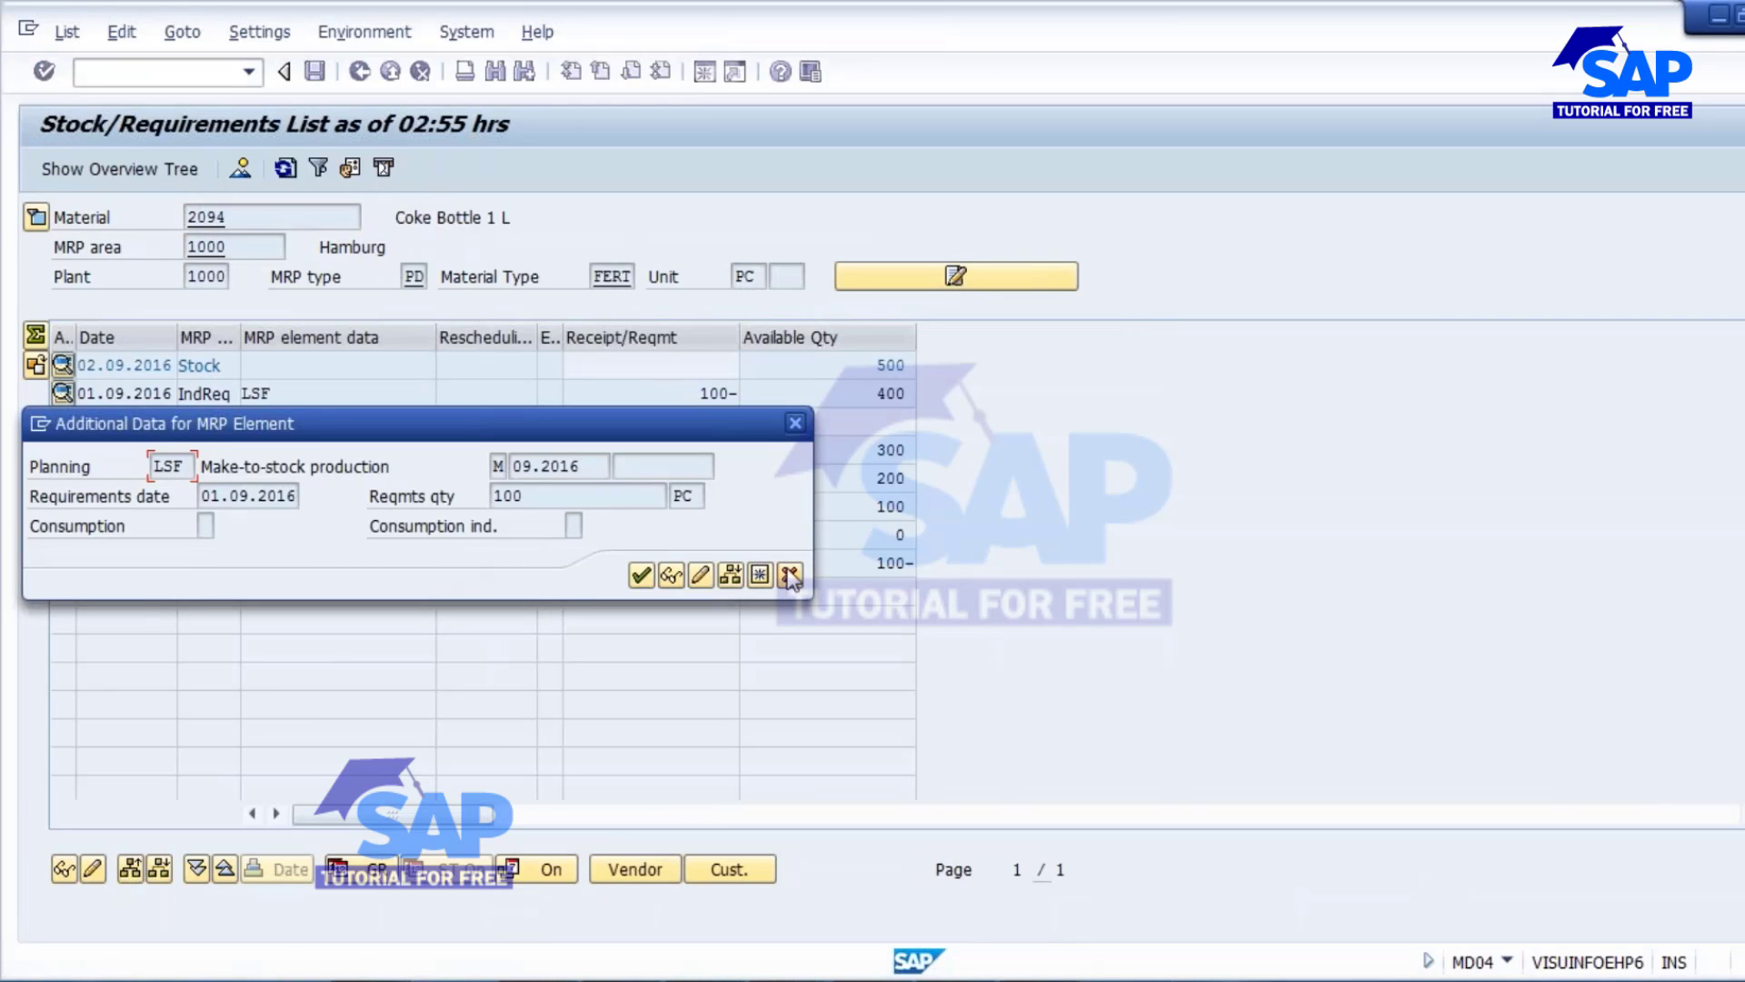
pyautogui.click(789, 574)
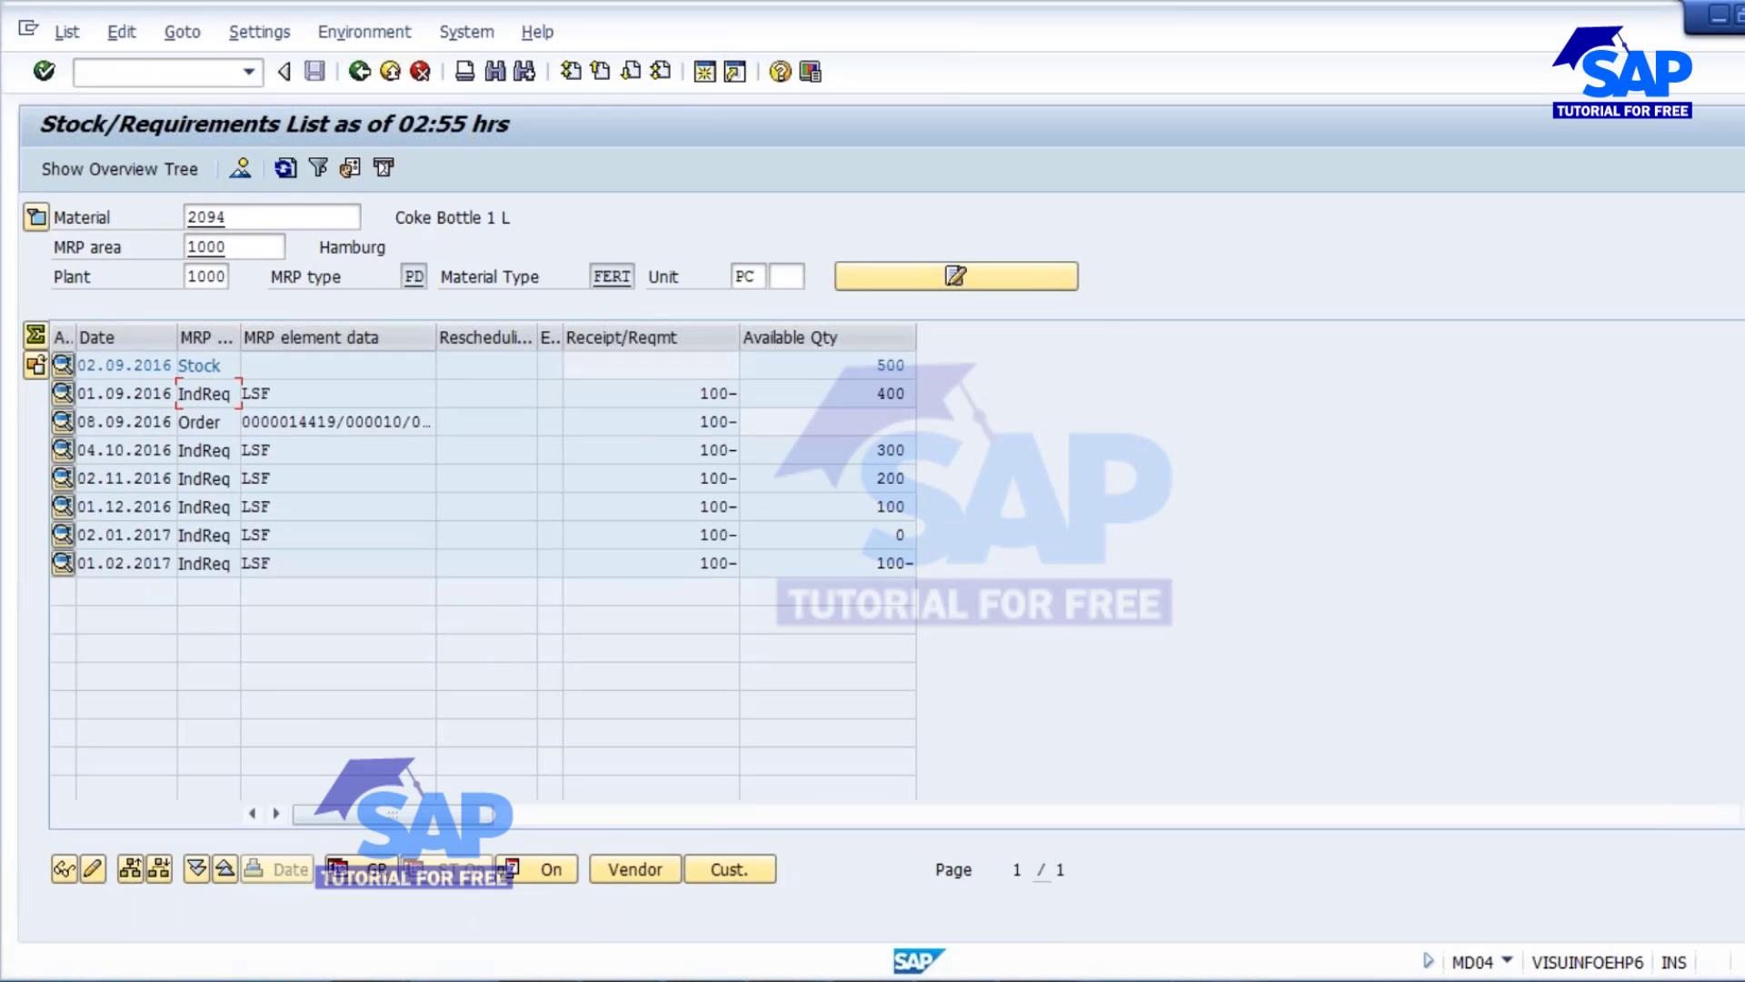
pyautogui.click(788, 980)
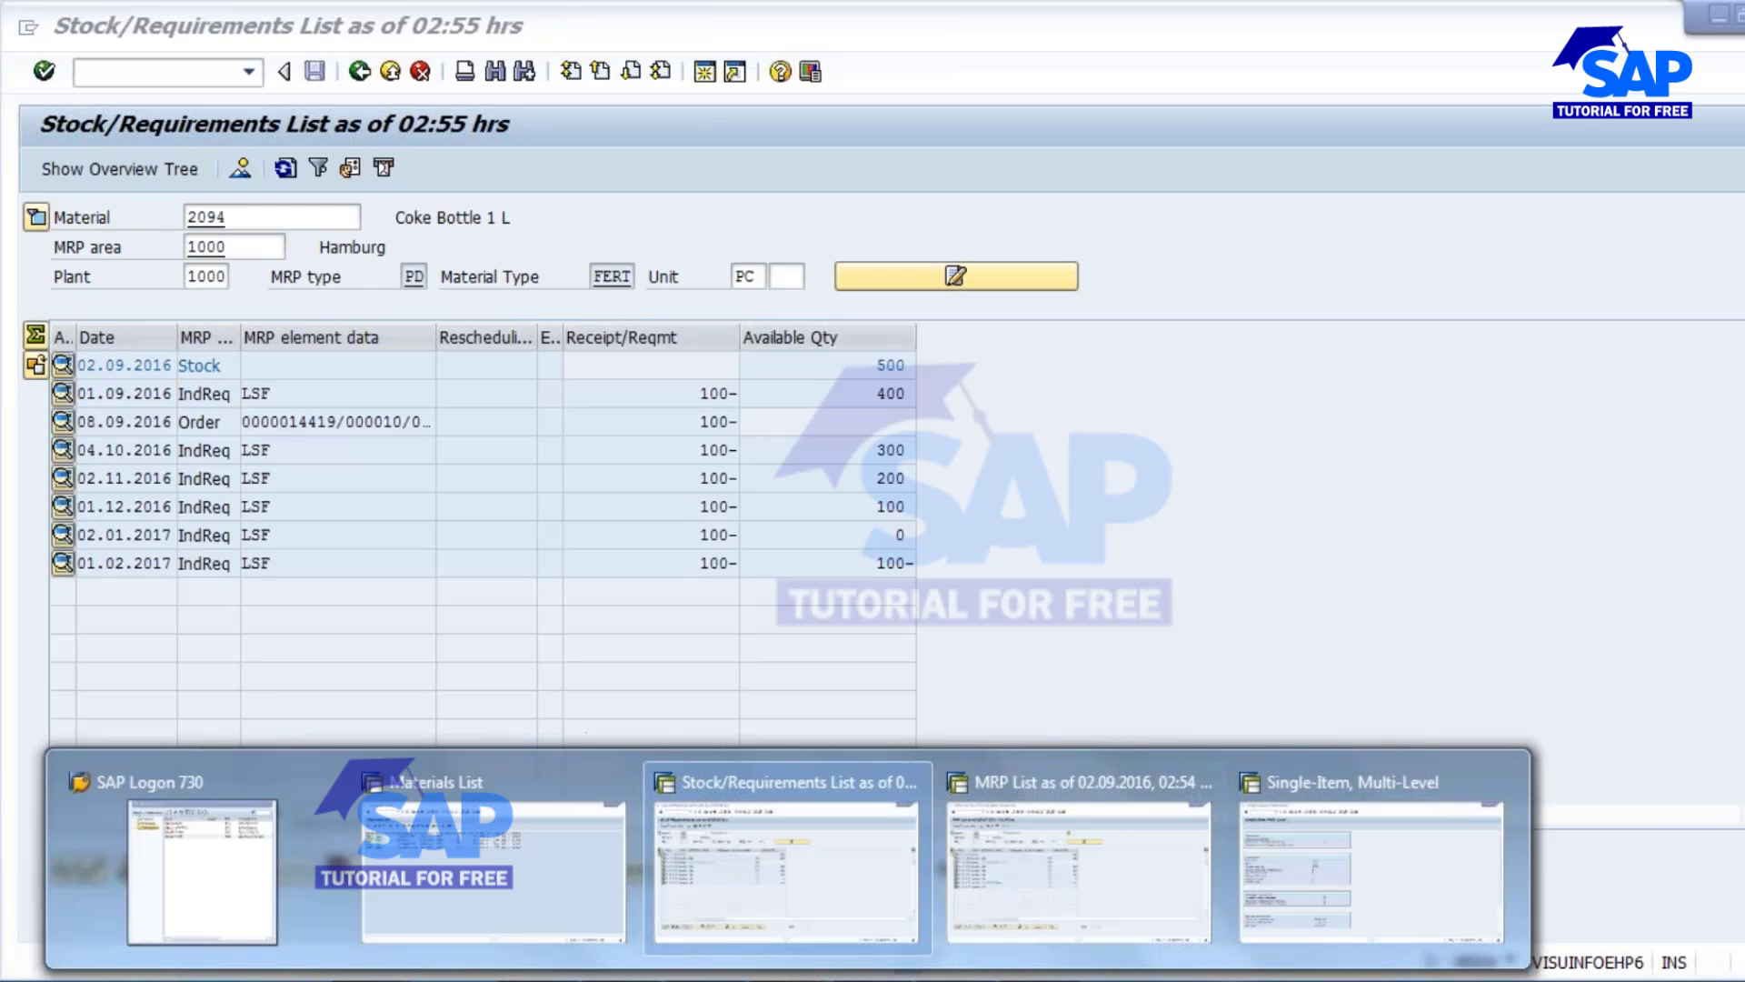
pyautogui.click(786, 864)
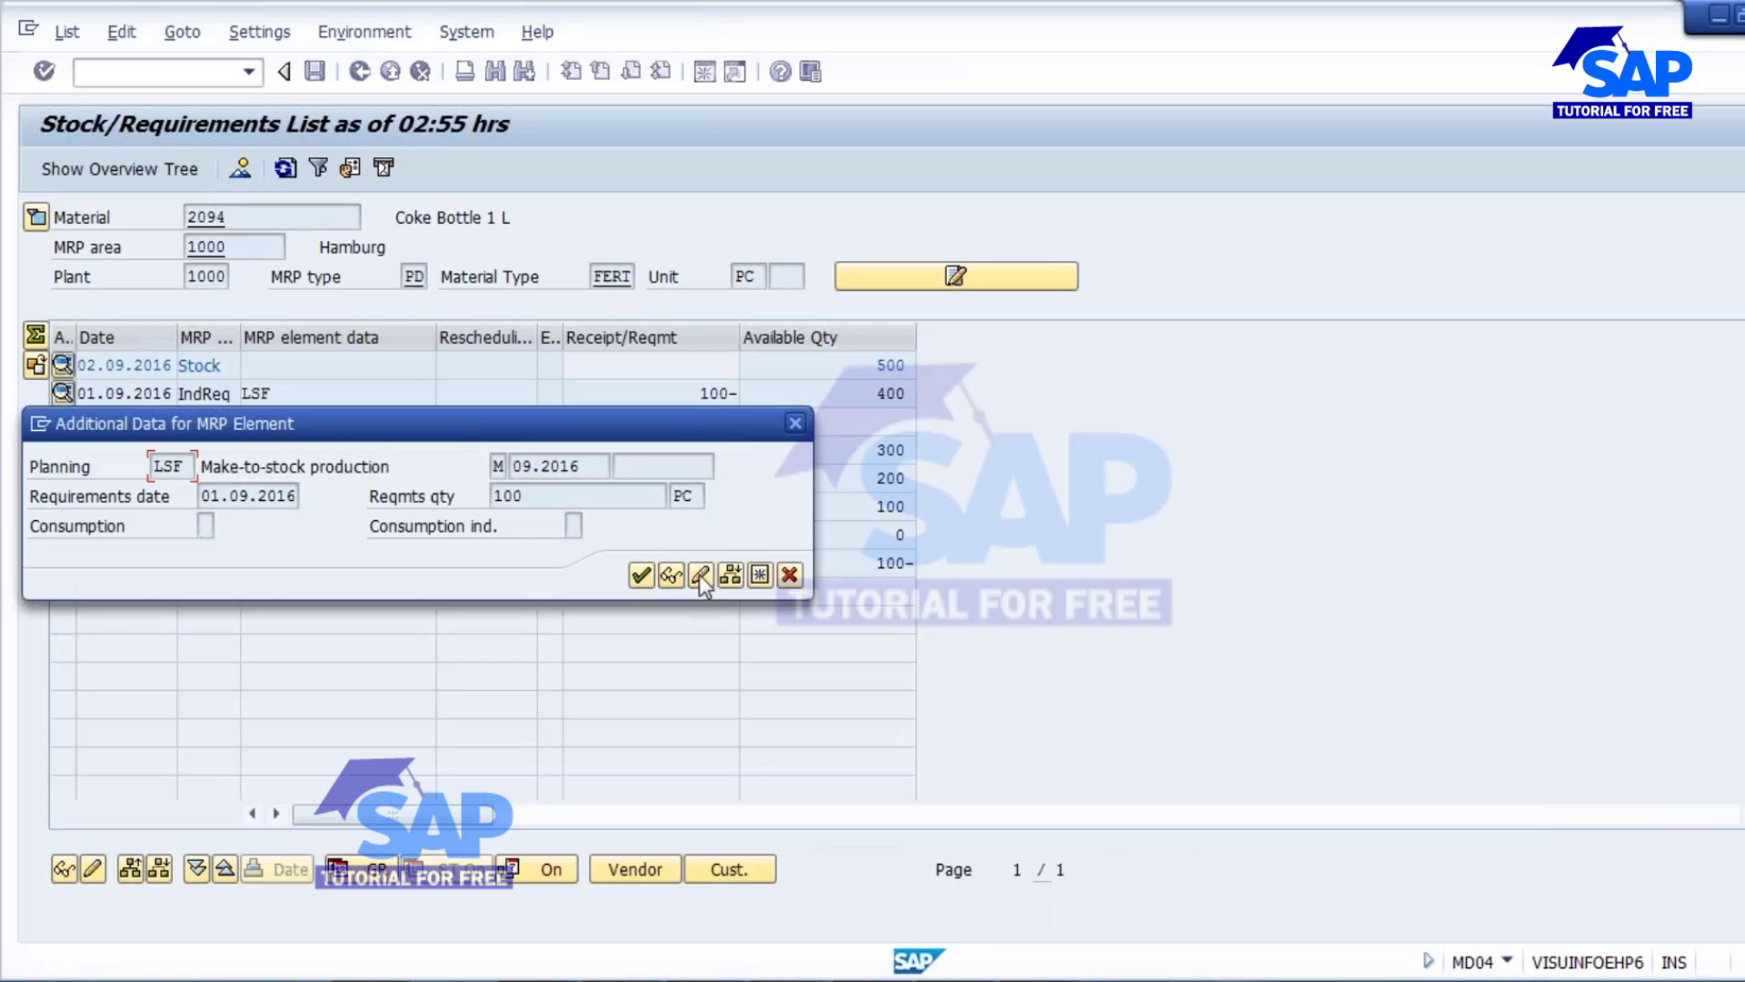
pyautogui.click(700, 575)
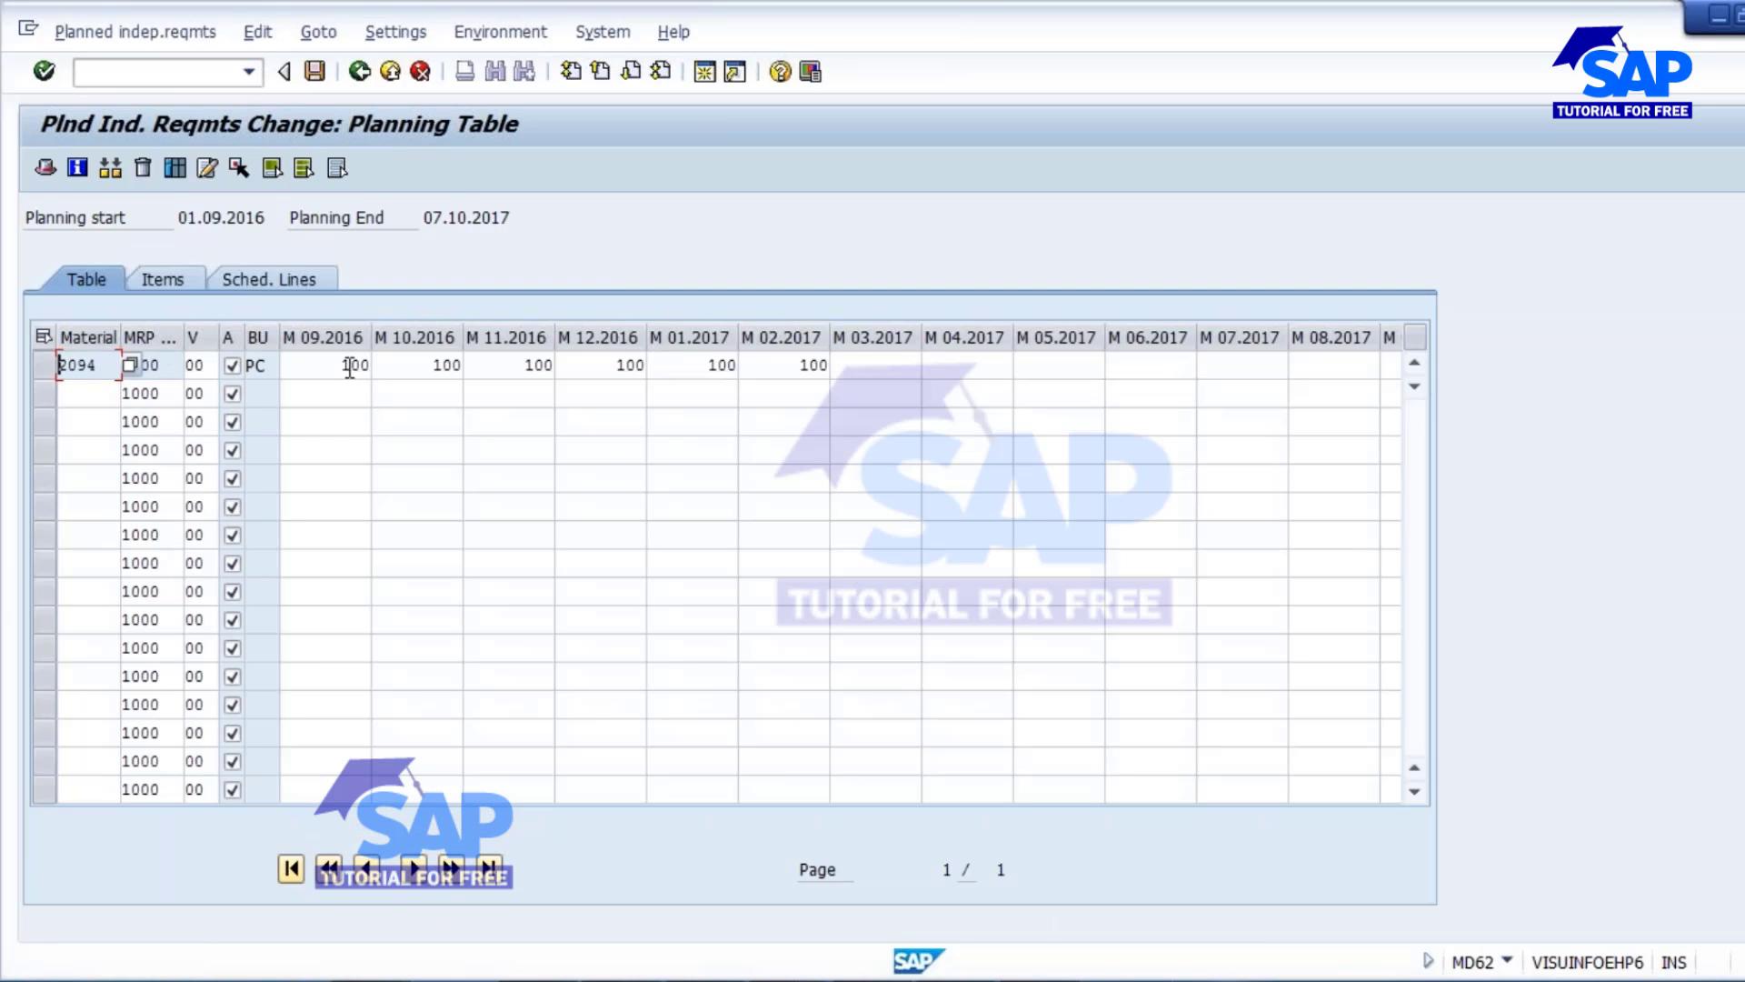
pyautogui.click(345, 364)
pyautogui.write('0')
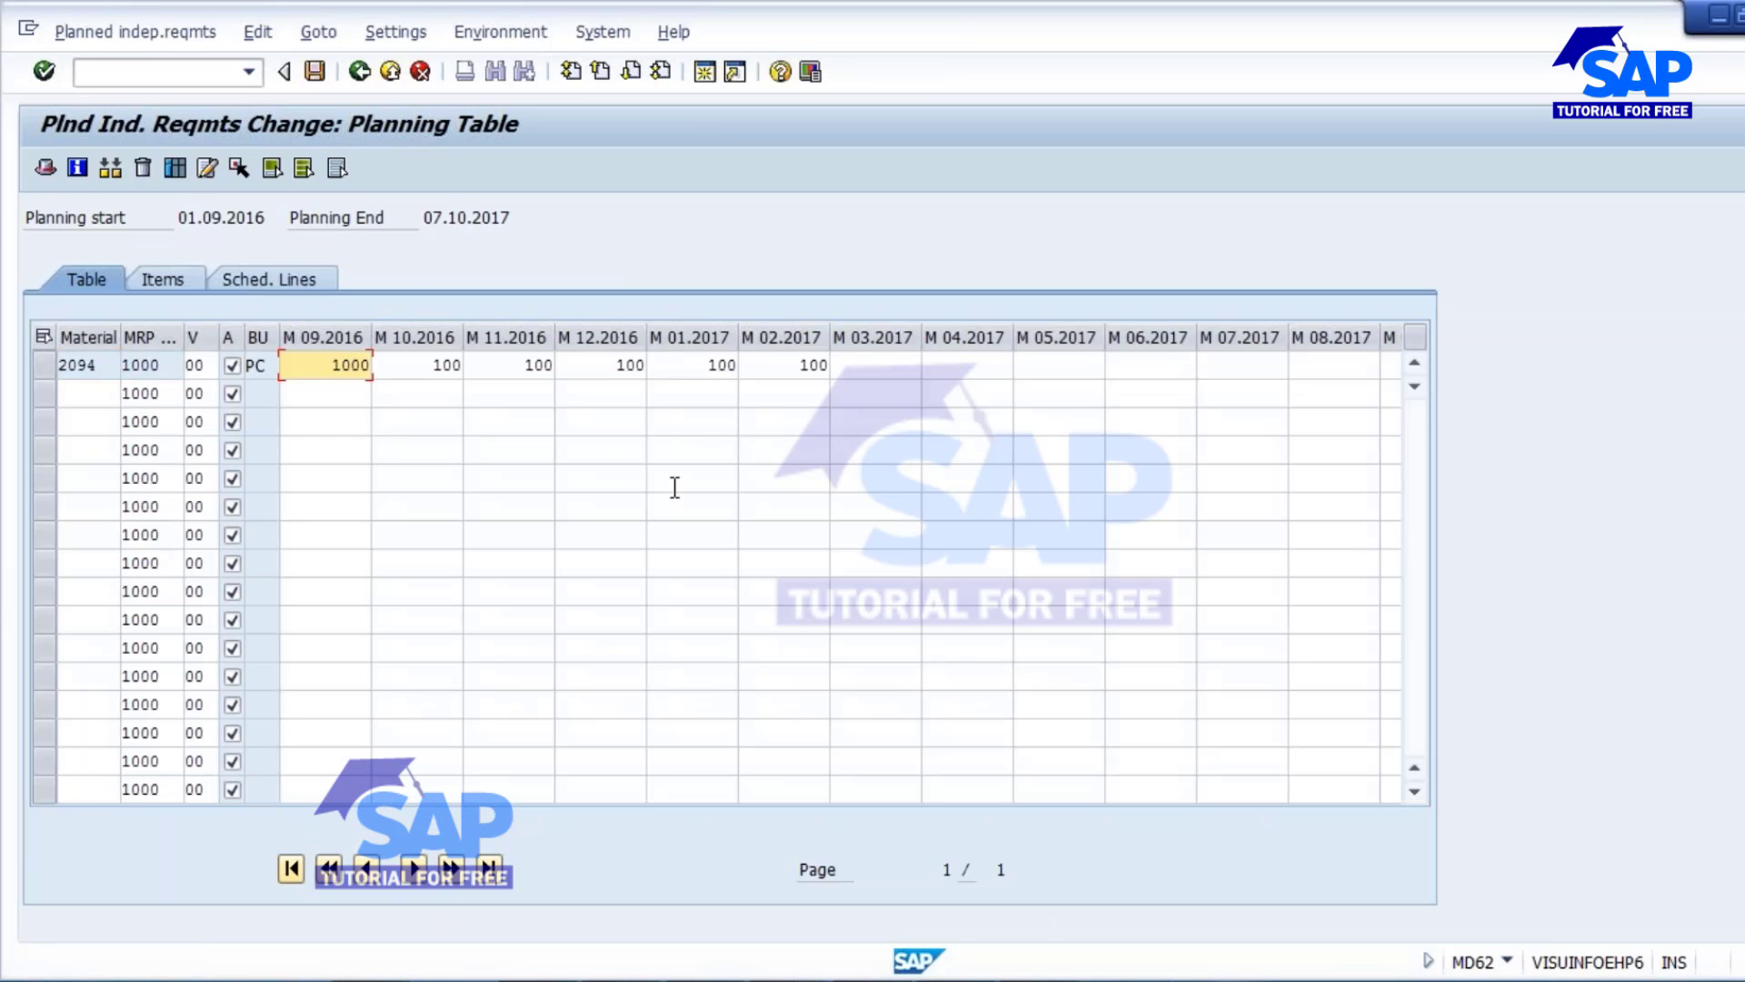
pyautogui.click(314, 72)
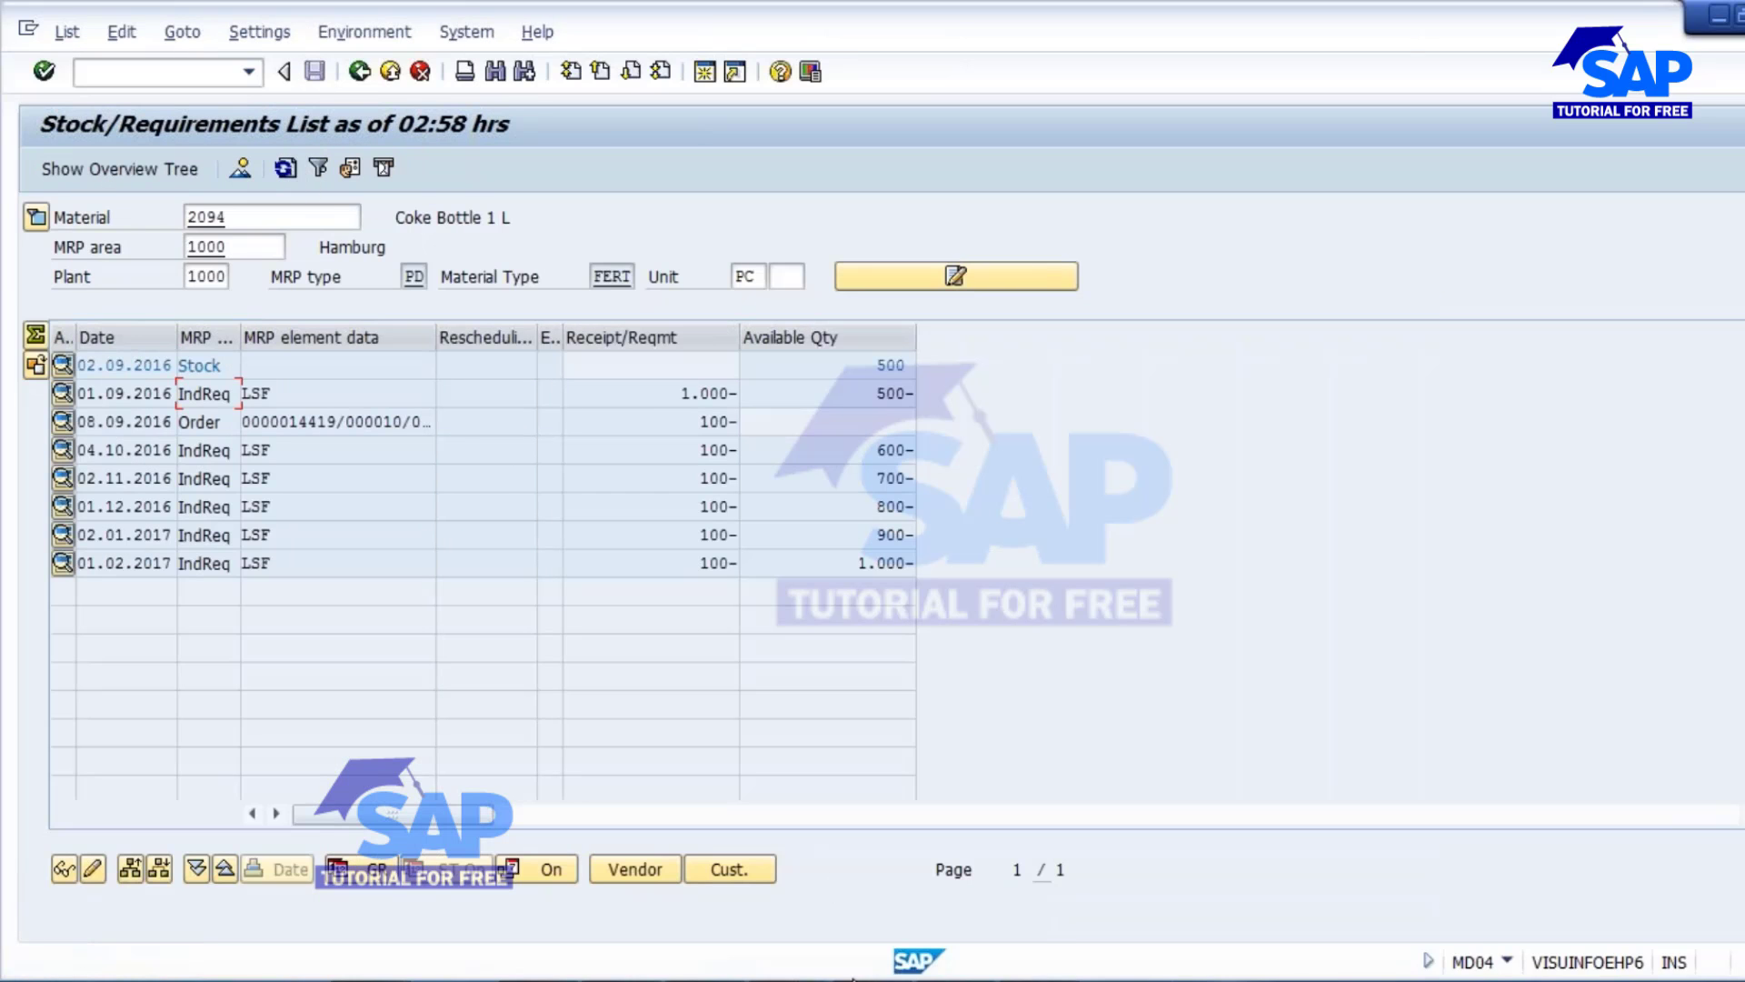
# Step: Rerun single-item, multi-level planning for material 2094 in plant 1000 with the NETCH parameters, and refresh the stock/requirements list
pyautogui.click(822, 981)
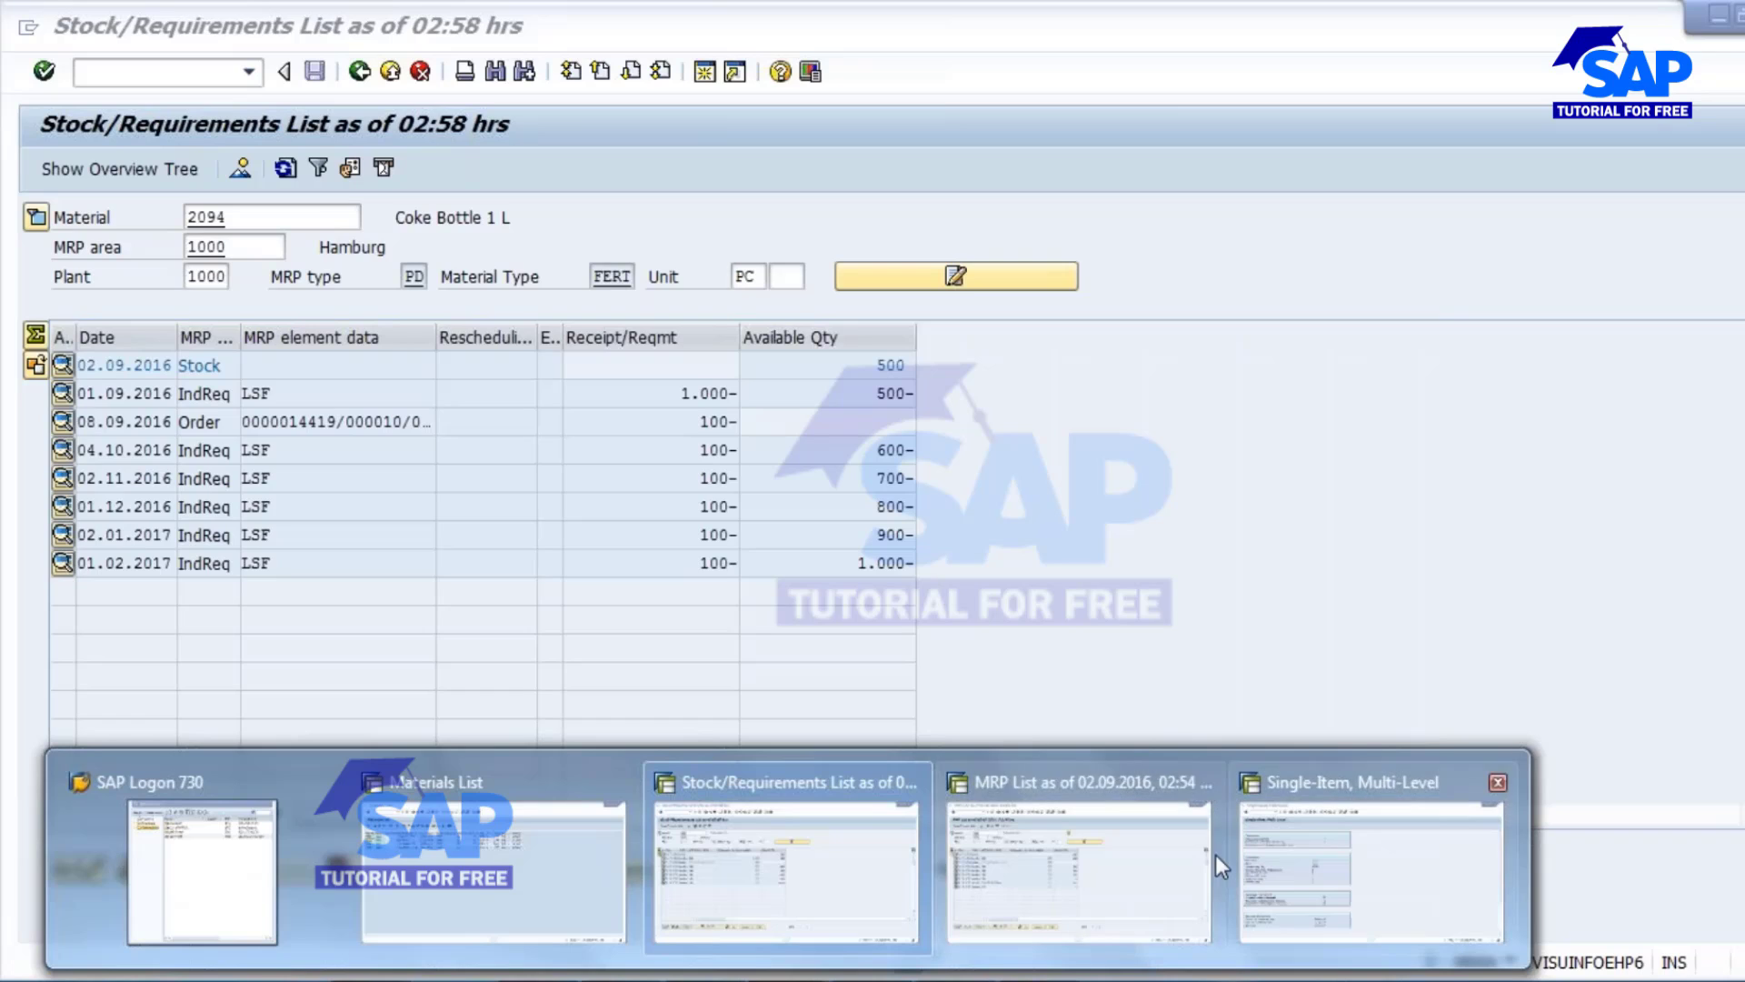
pyautogui.click(1303, 854)
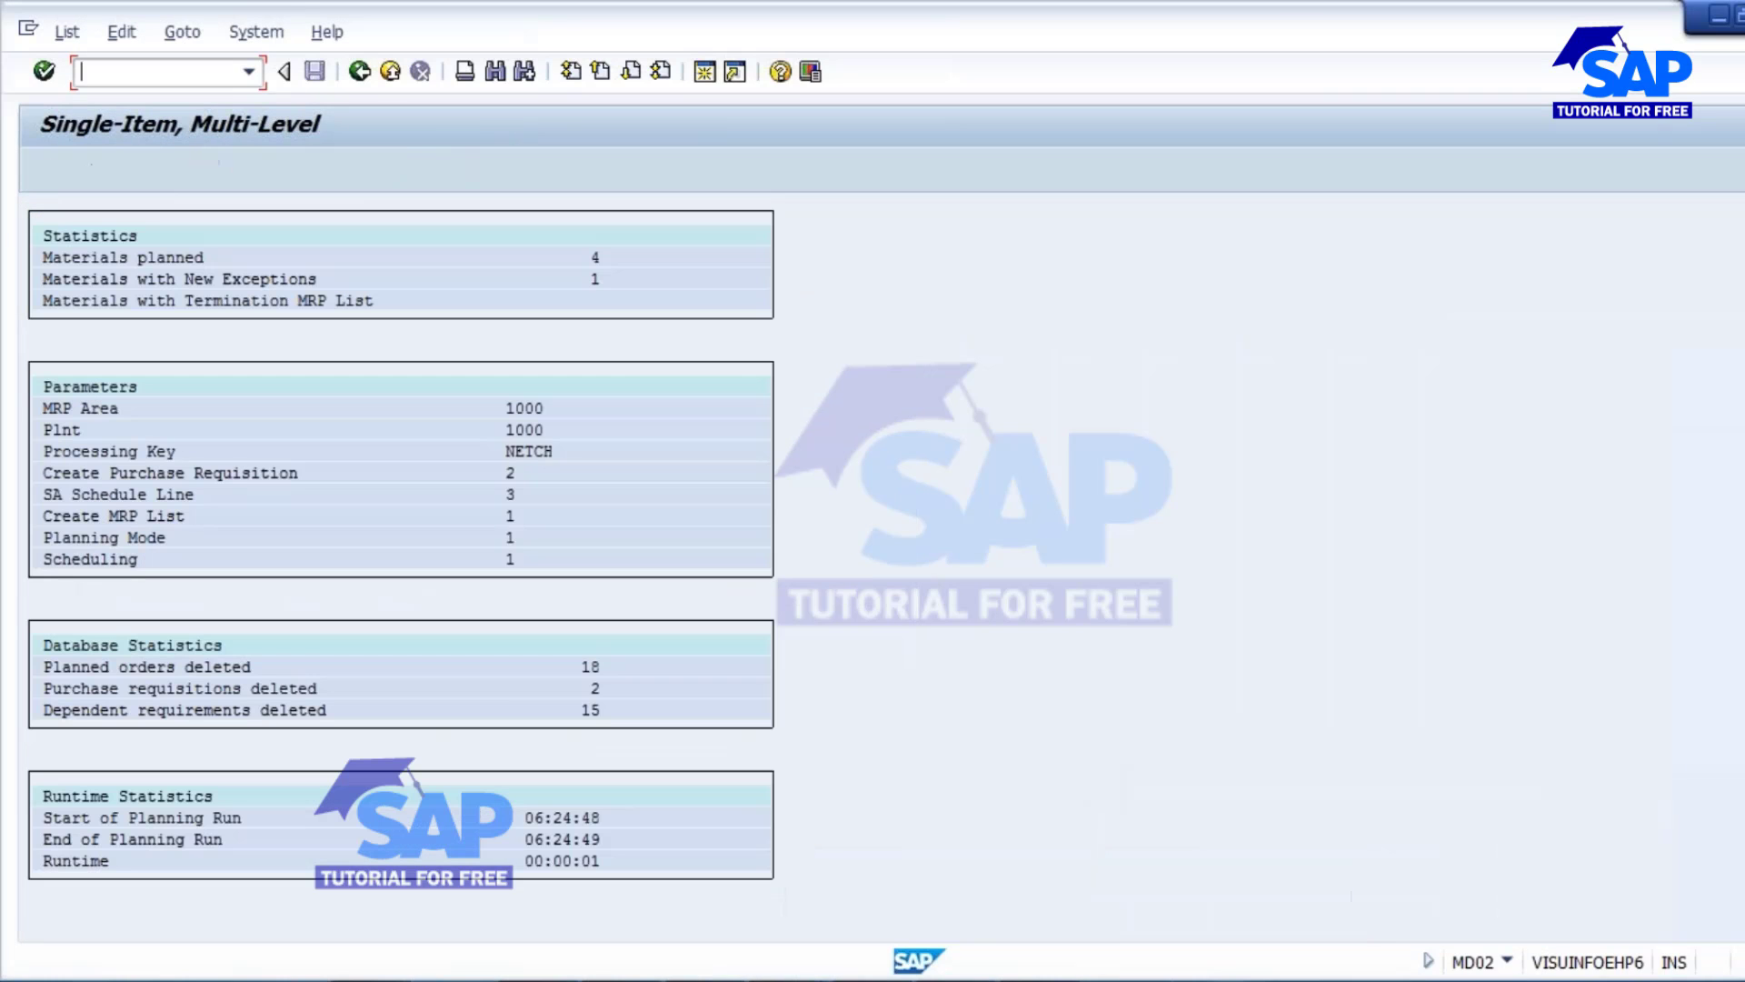
pyautogui.click(354, 73)
pyautogui.press('Return')
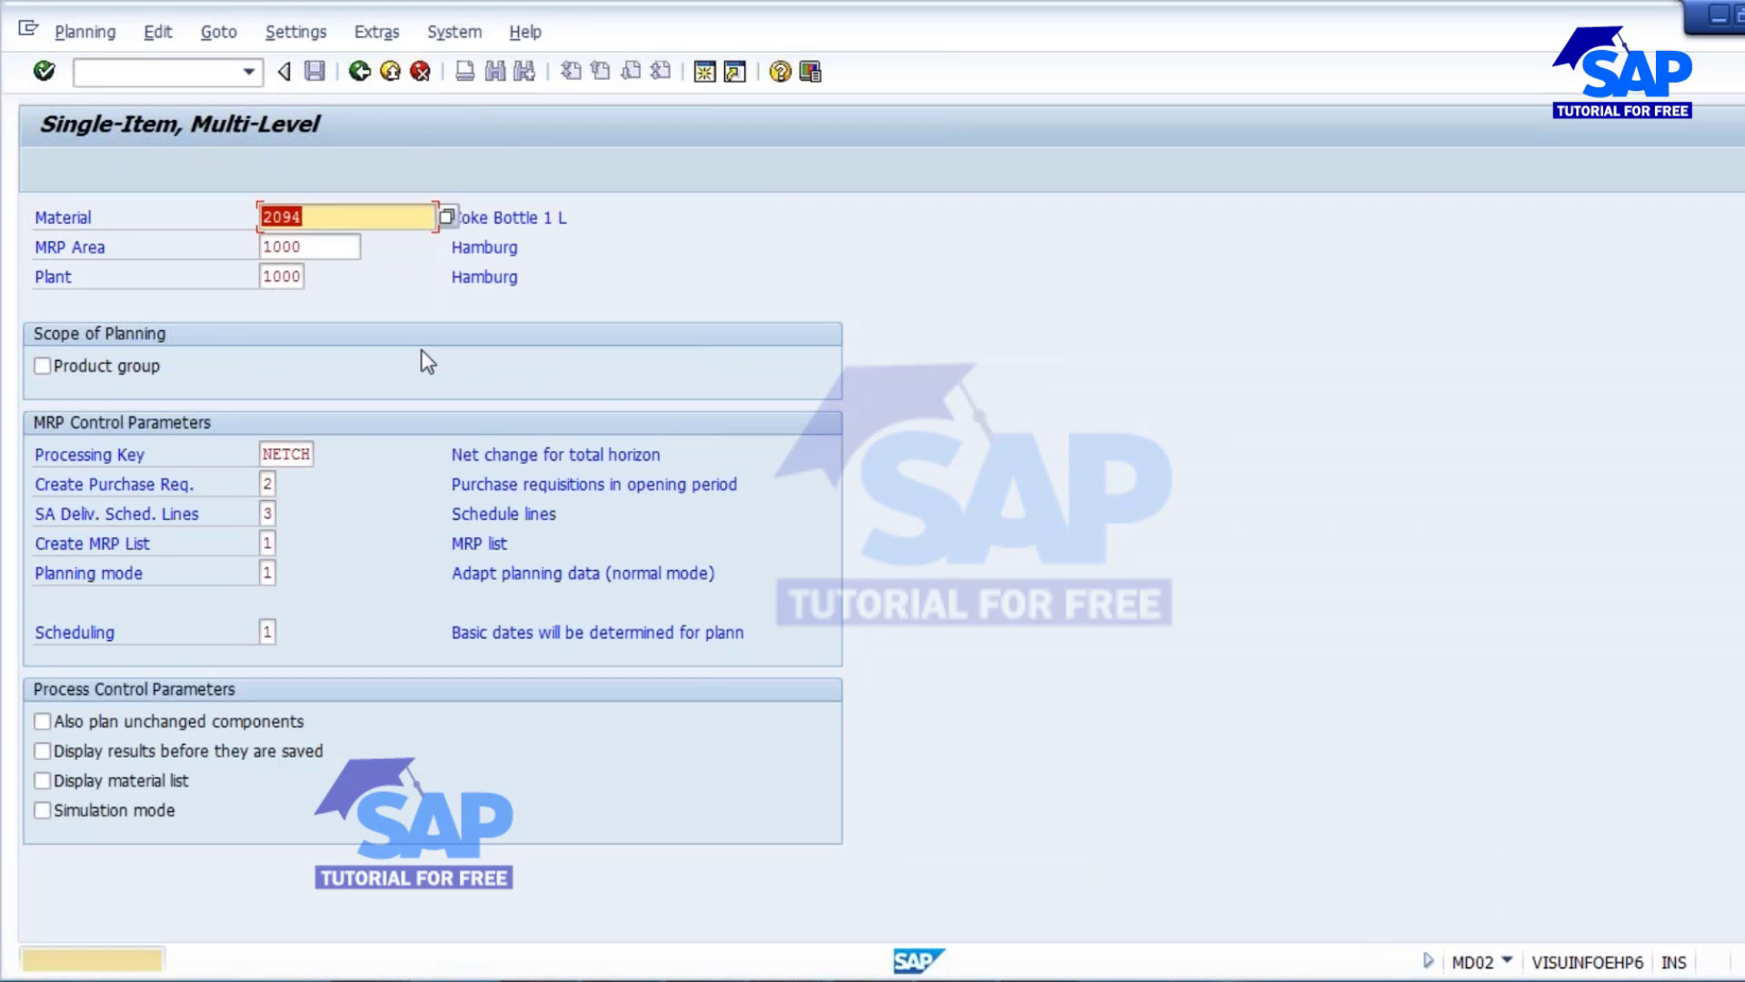
pyautogui.press('Return')
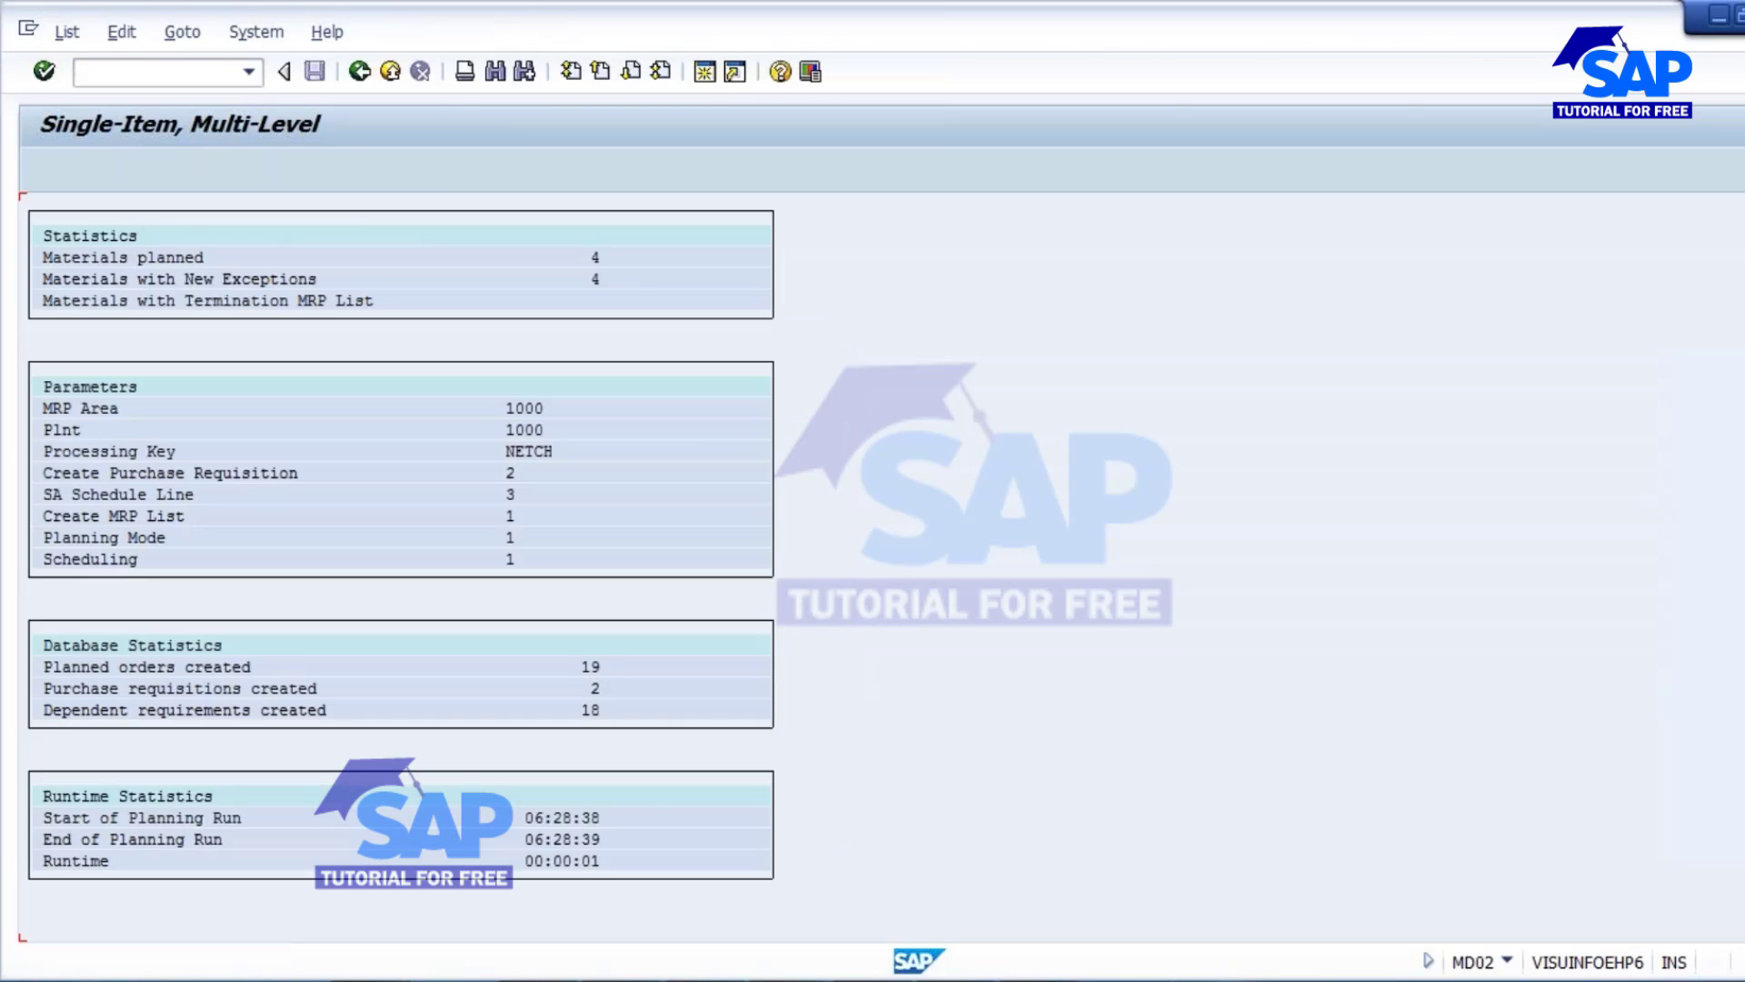
pyautogui.click(774, 874)
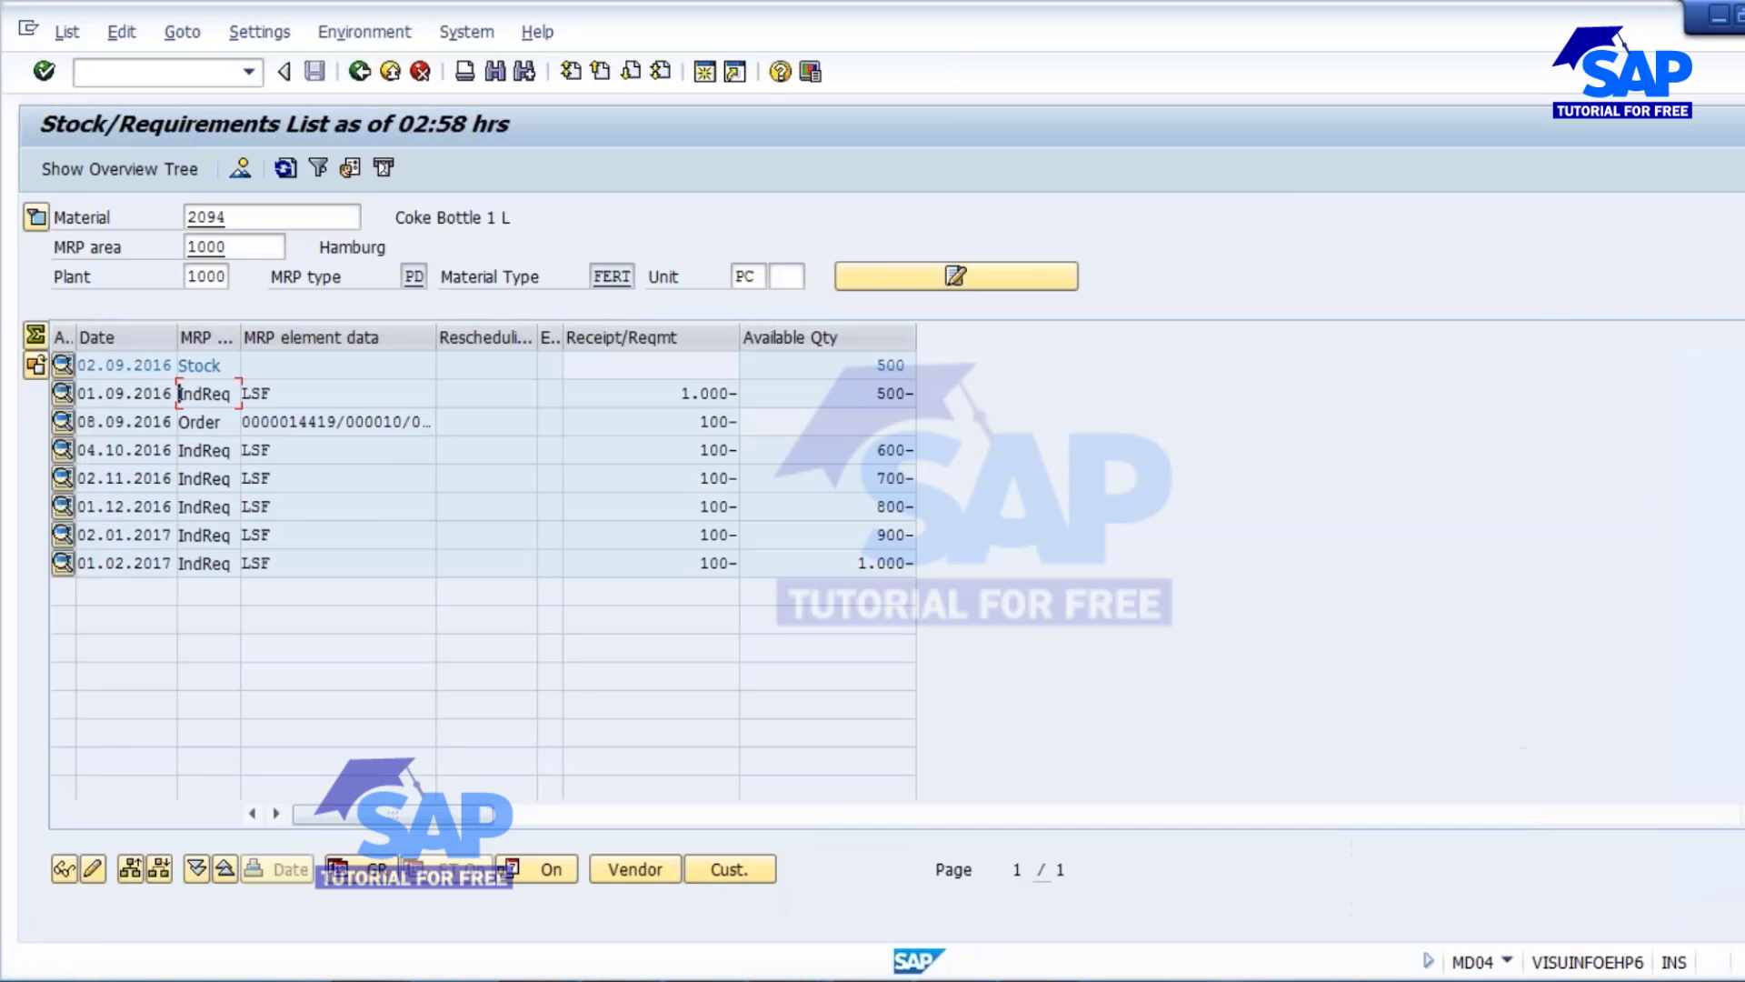
pyautogui.click(285, 168)
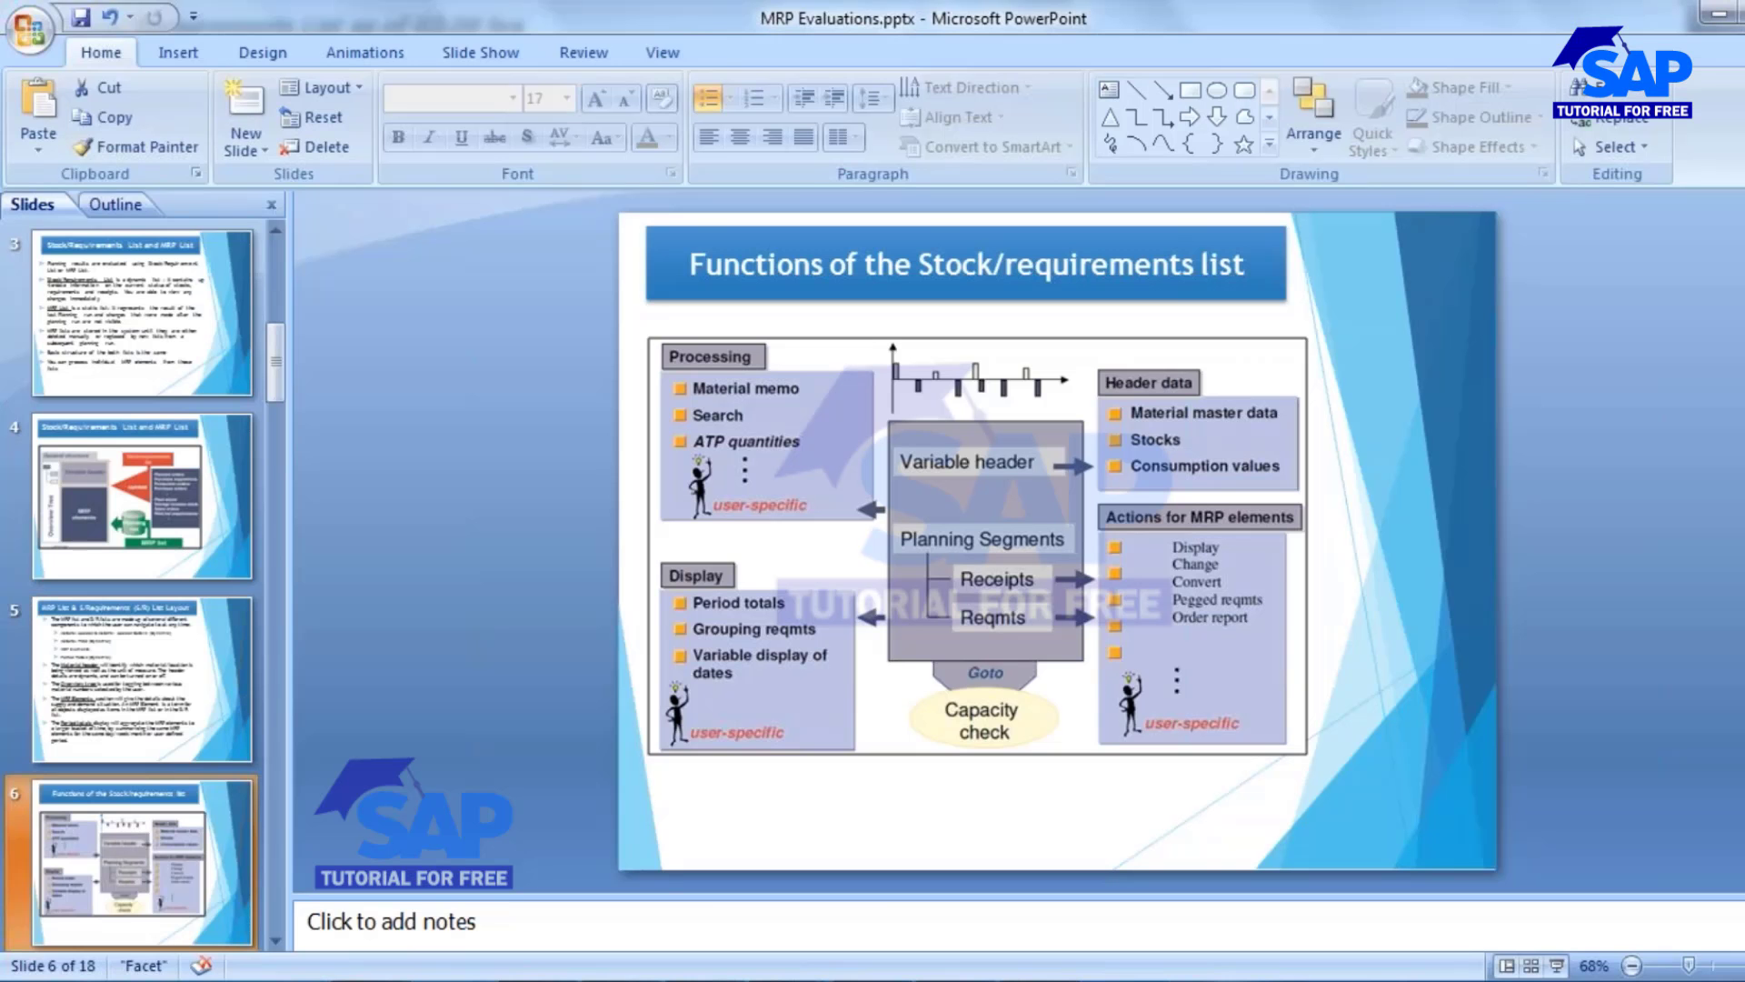
# Step: Review slide 7, "Collective Access to MRP List & S/Req List", in PowerPoint and return to material 2094's stock/requirements list in SAP
pyautogui.scroll(-2, 145, 581)
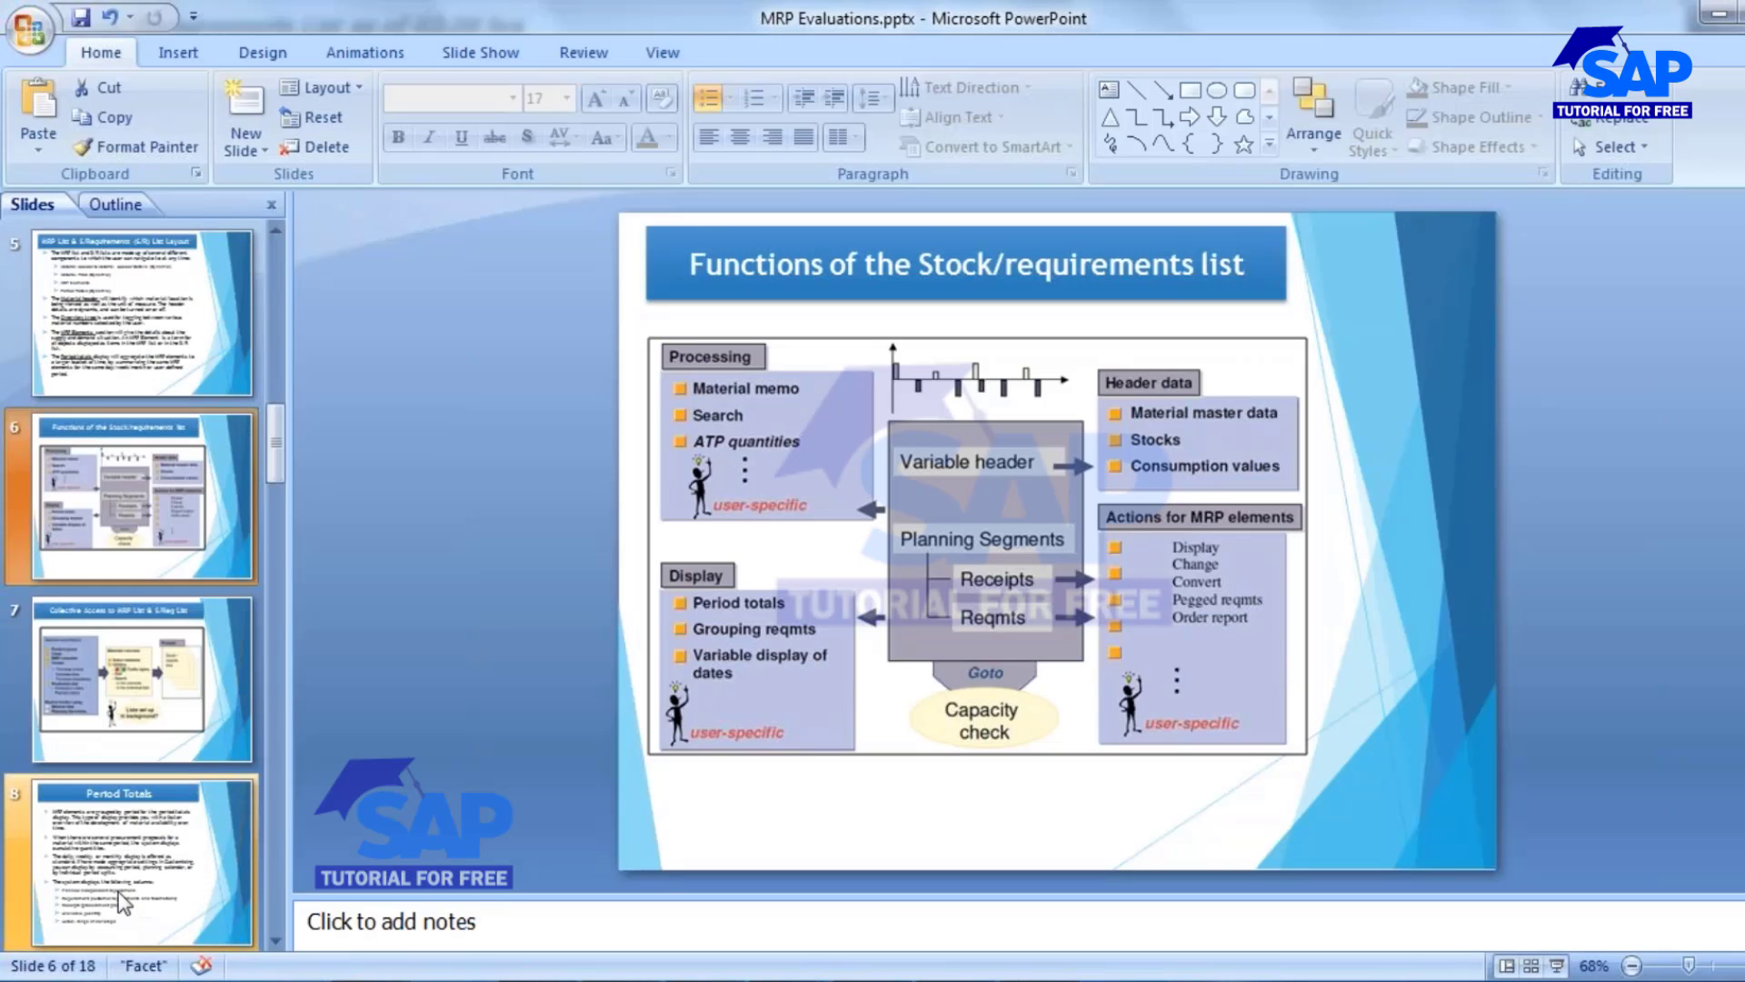
pyautogui.click(255, 667)
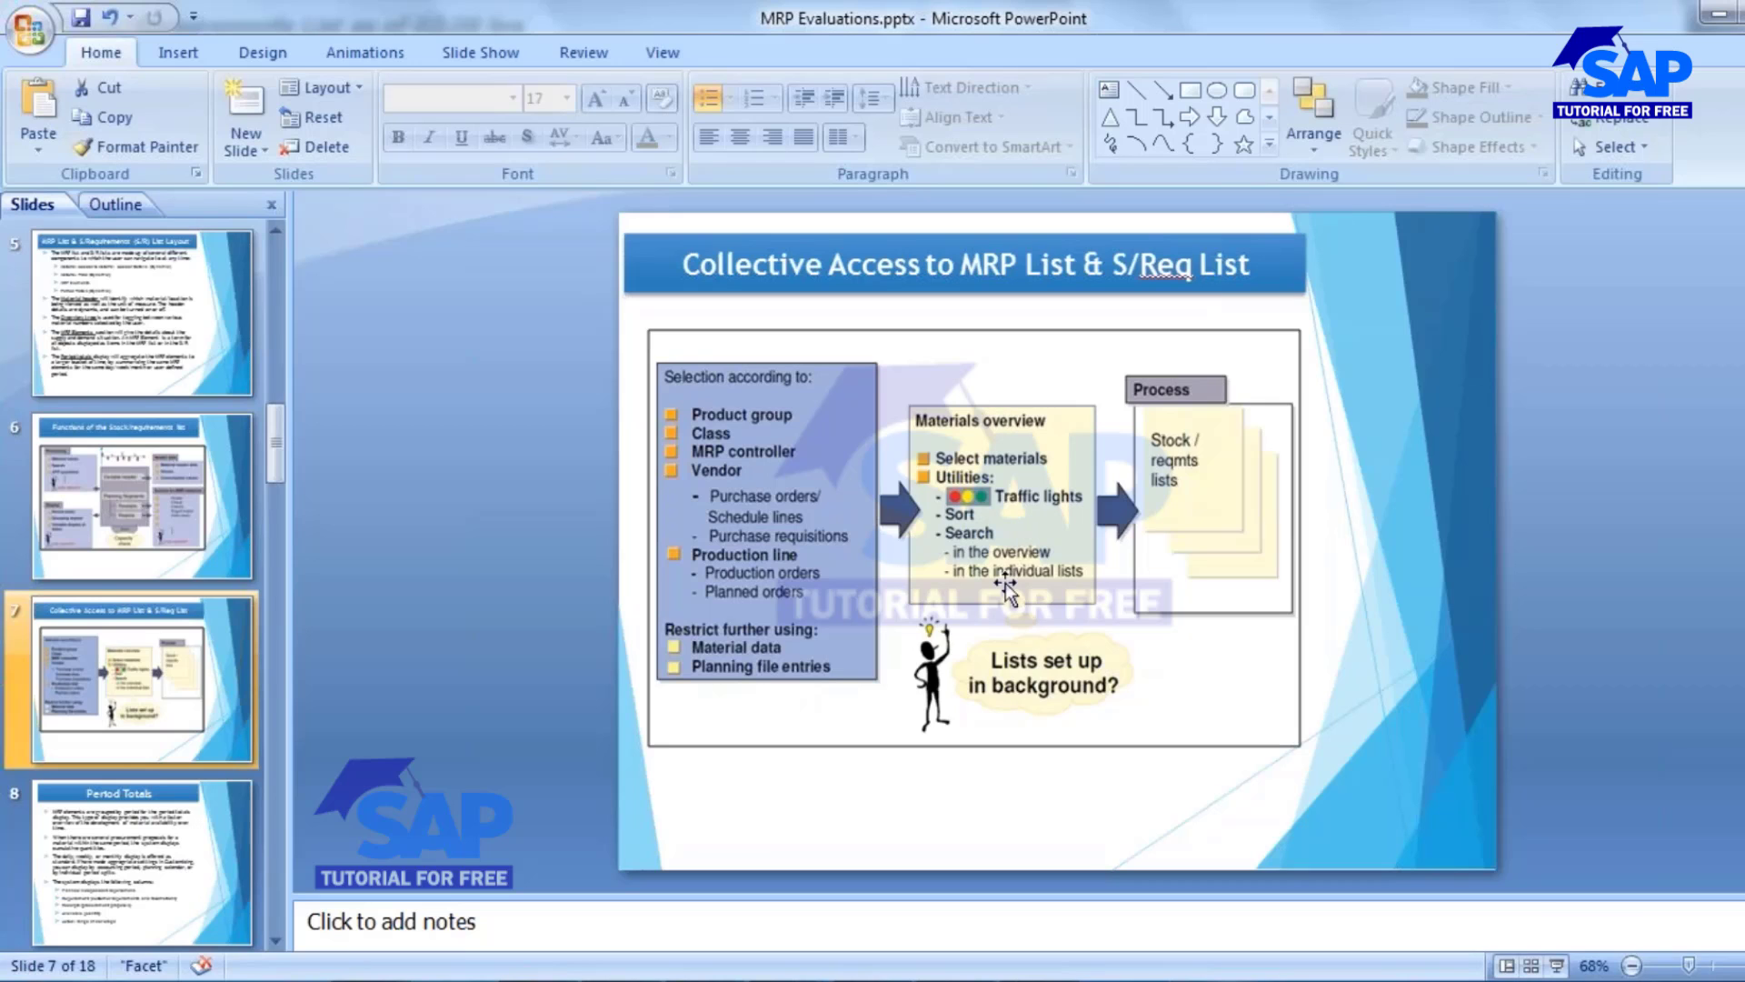
pyautogui.click(789, 981)
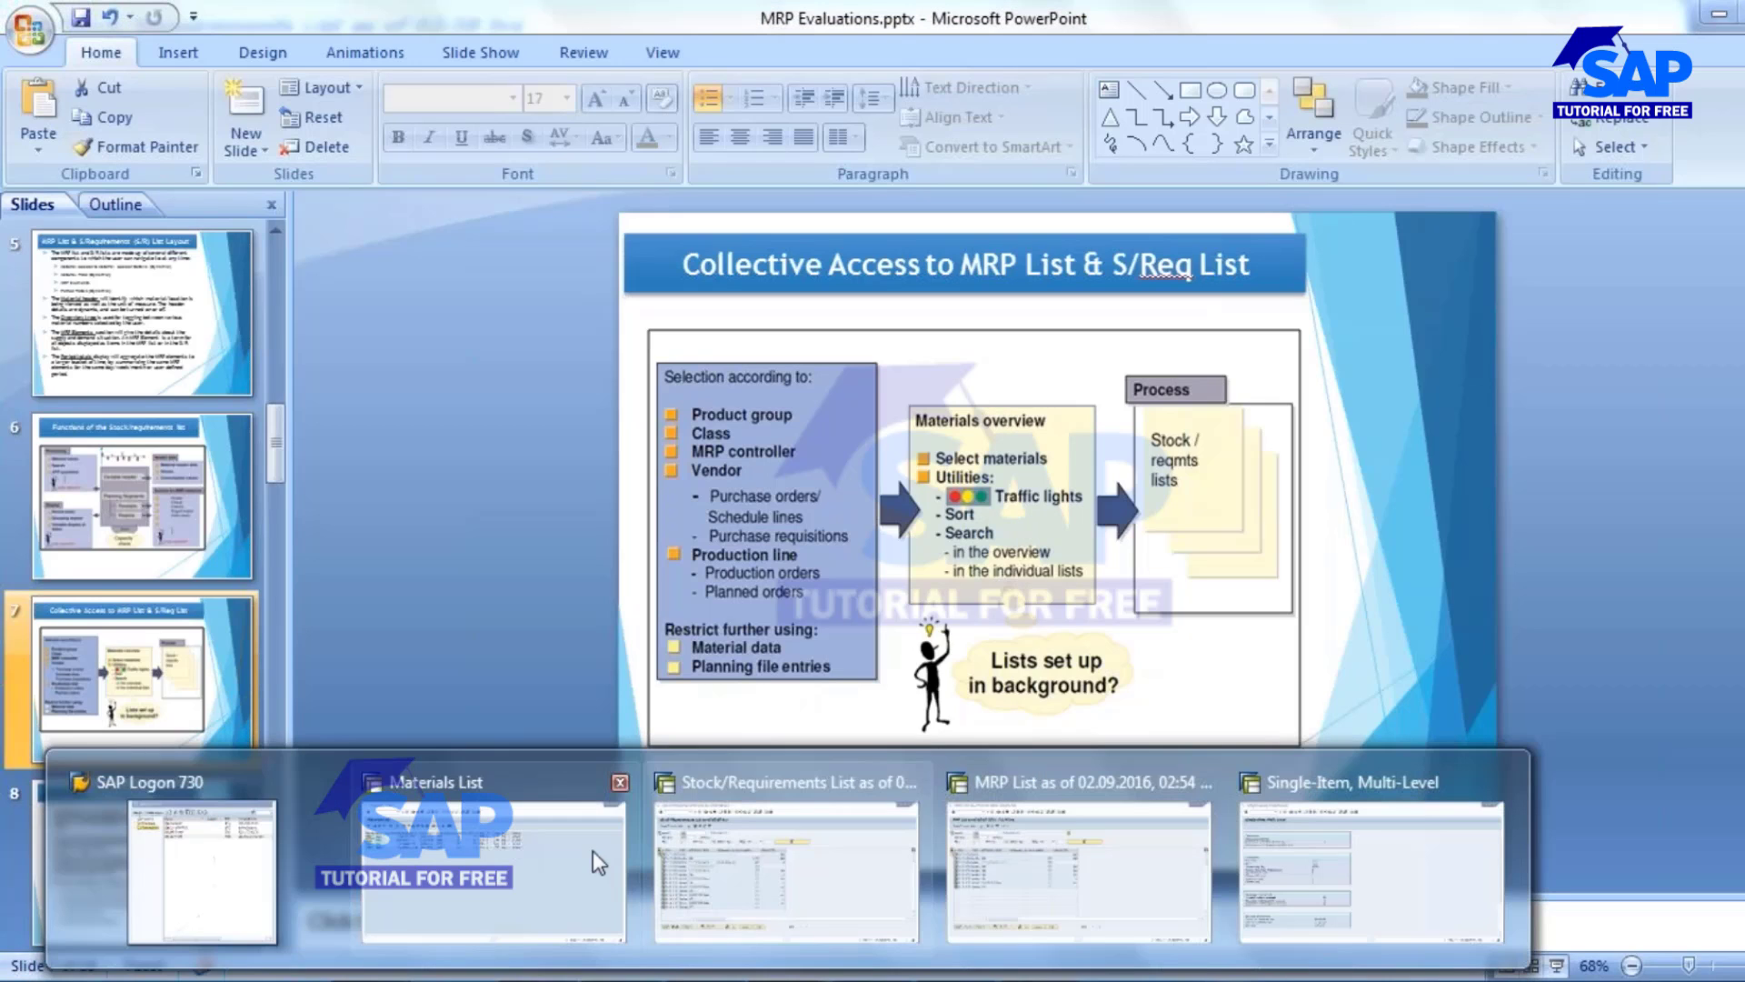
pyautogui.click(745, 853)
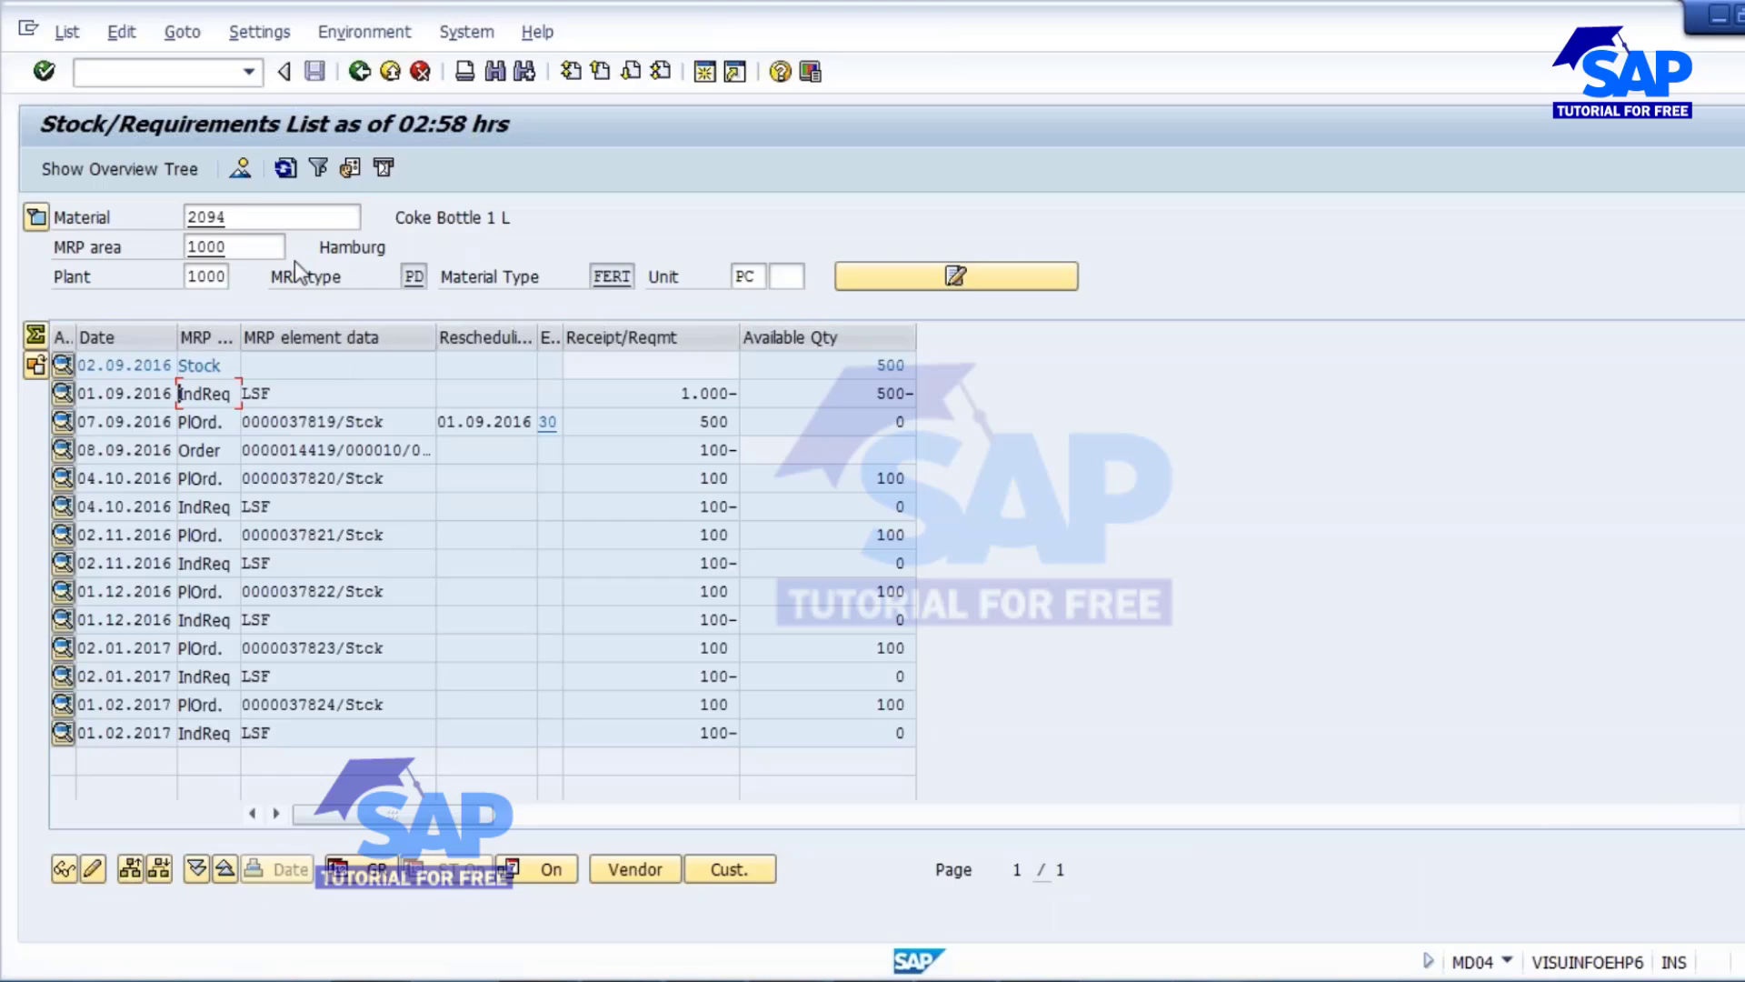
pyautogui.moveTo(235, 219); pyautogui.dragTo(186, 220)
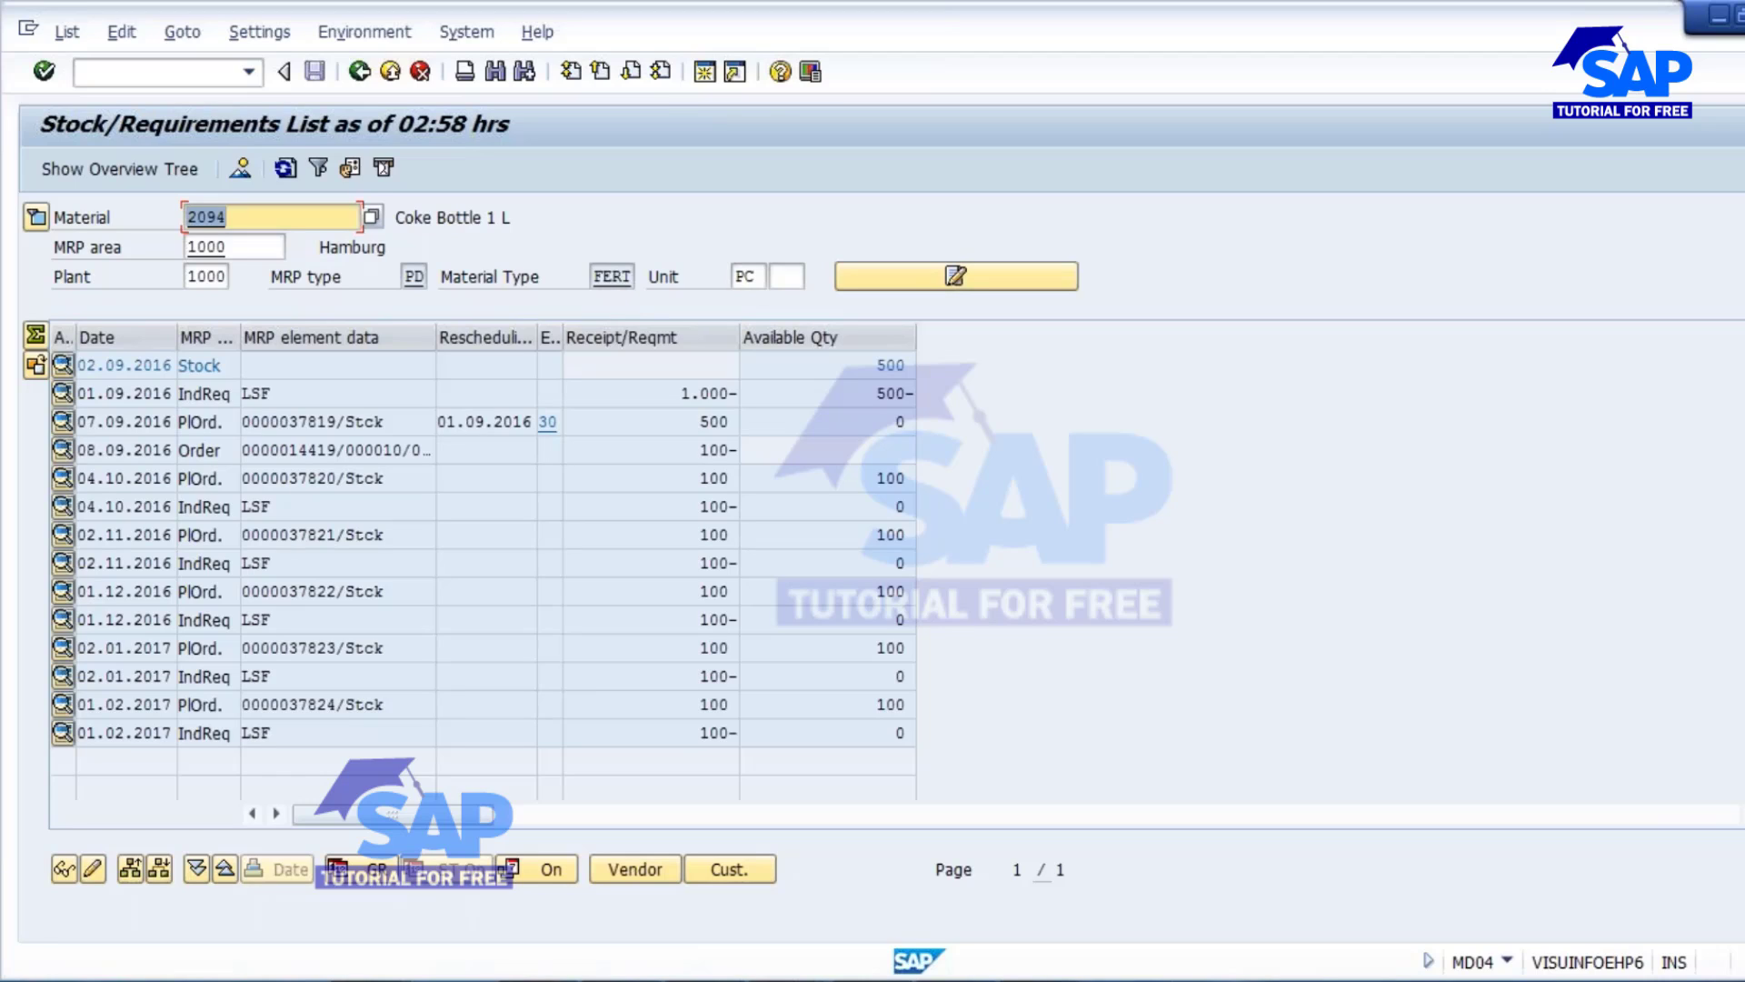
# Step: Create the collective stock/requirements material list for plant 1000 and MRP controller 000, with the lists set up beforehand
pyautogui.click(360, 72)
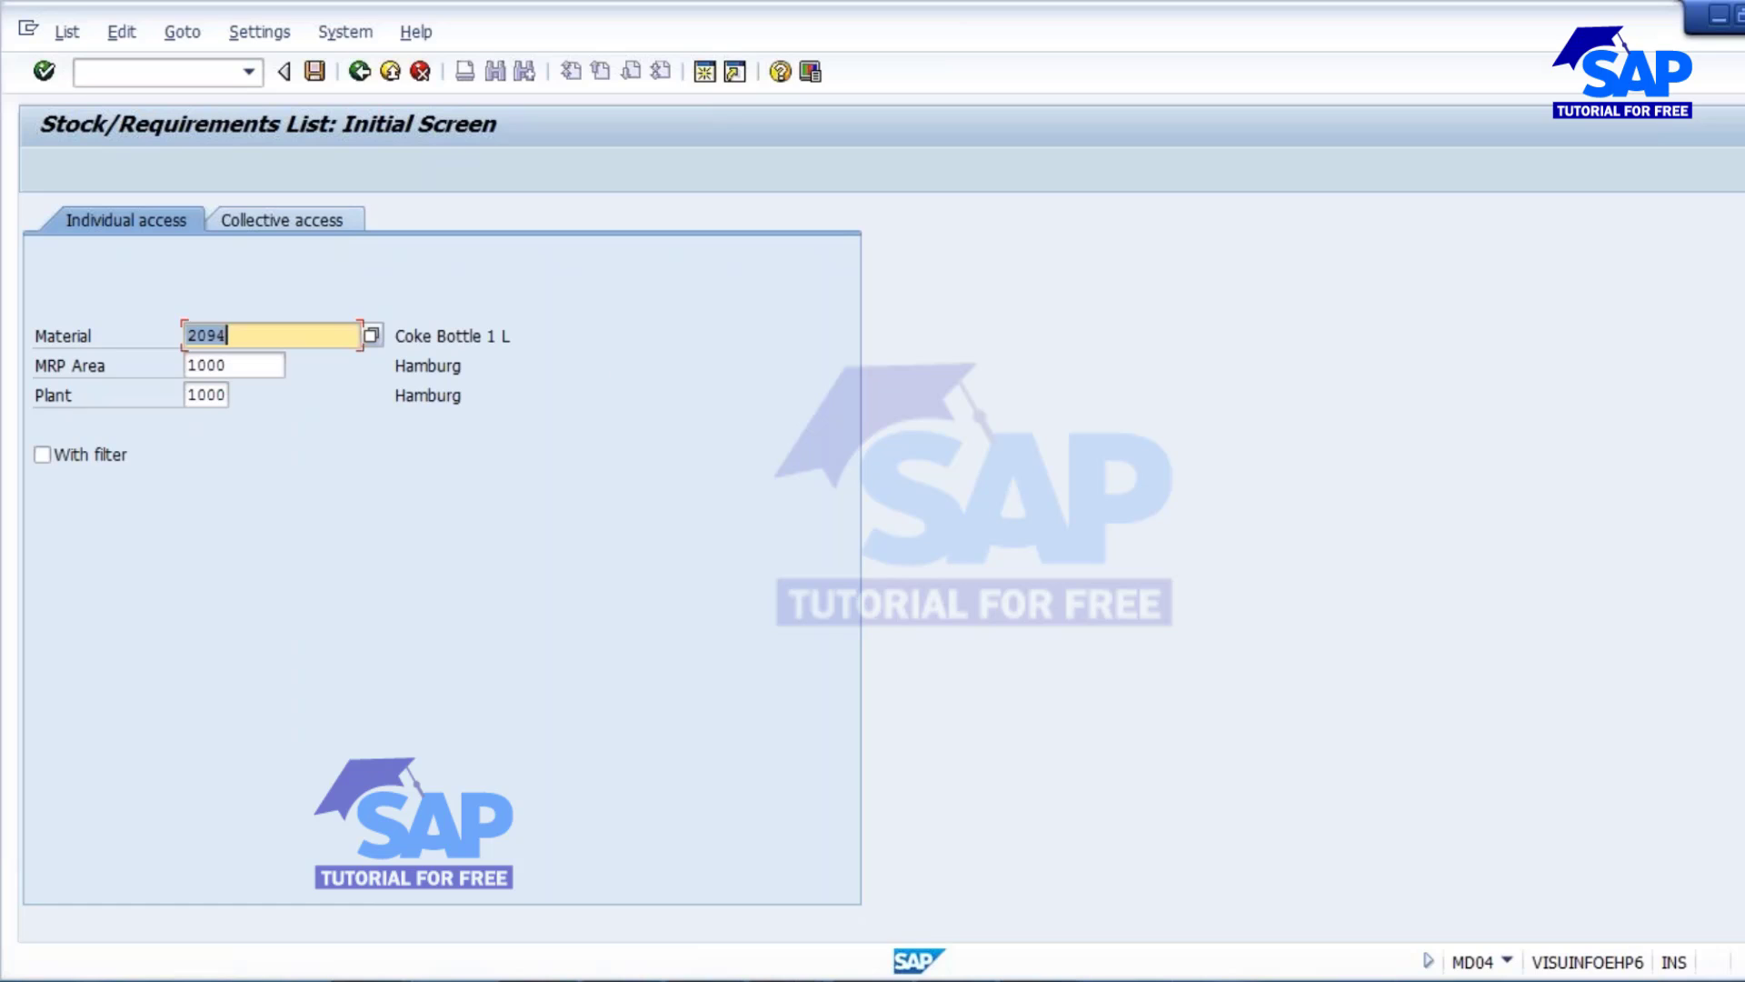
pyautogui.click(300, 222)
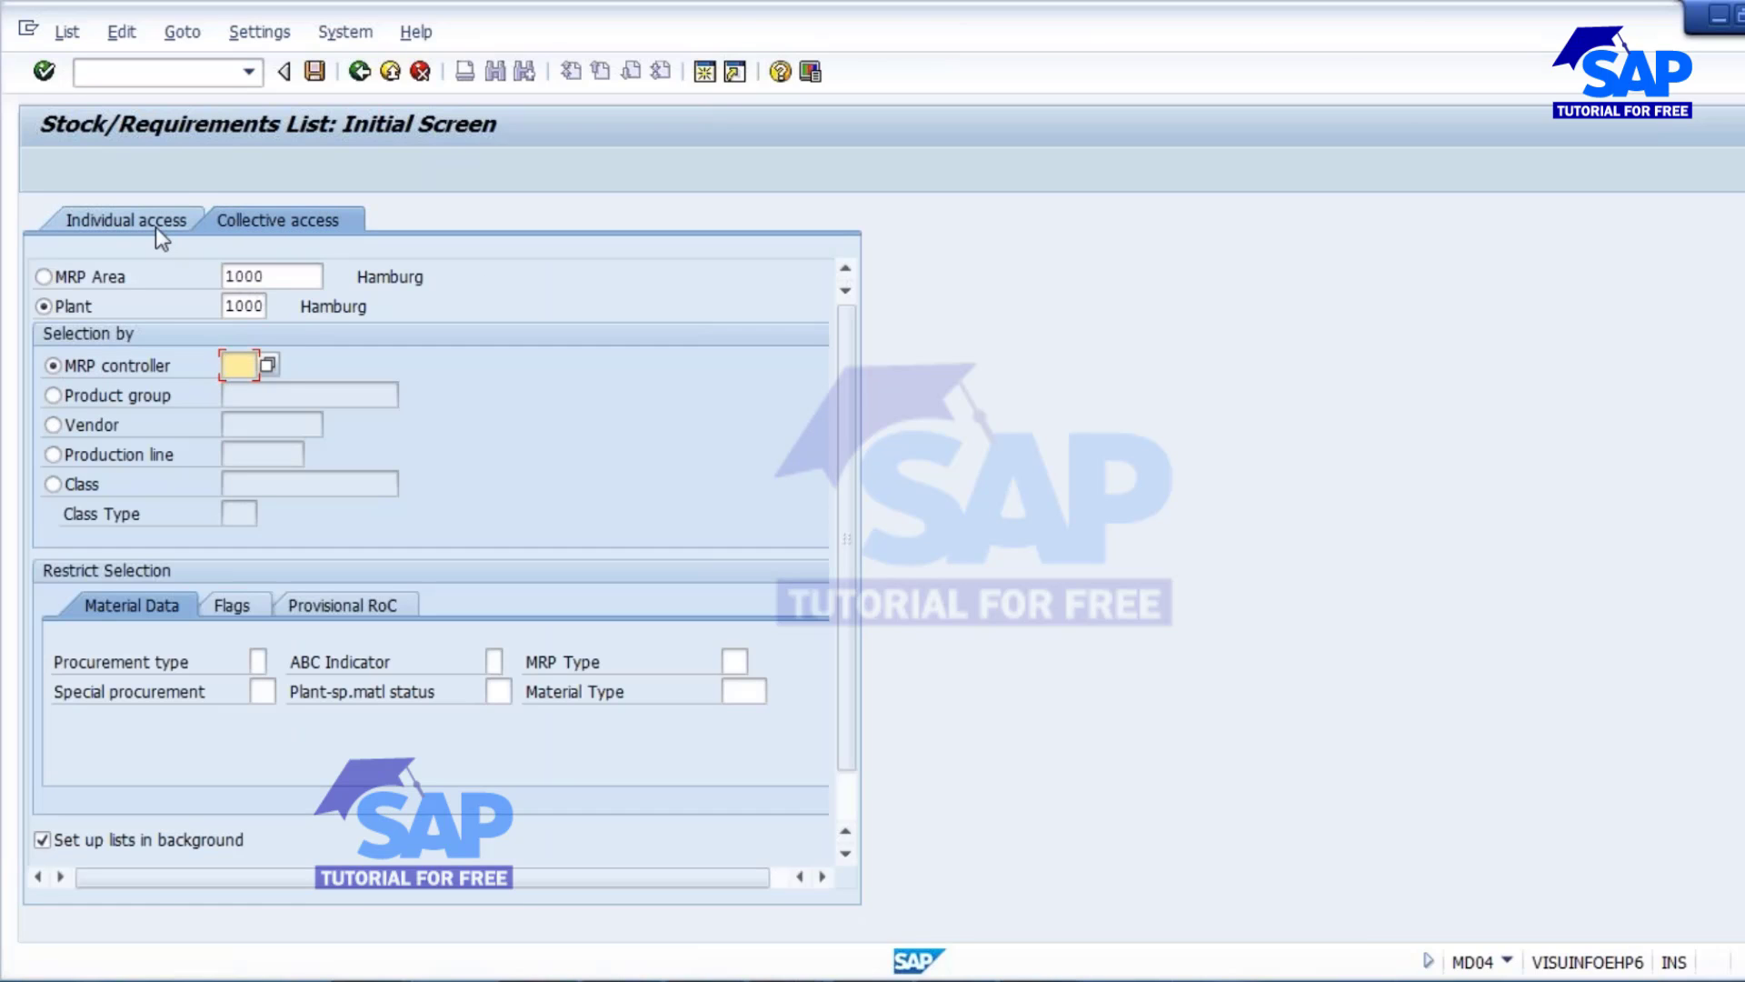
pyautogui.click(121, 221)
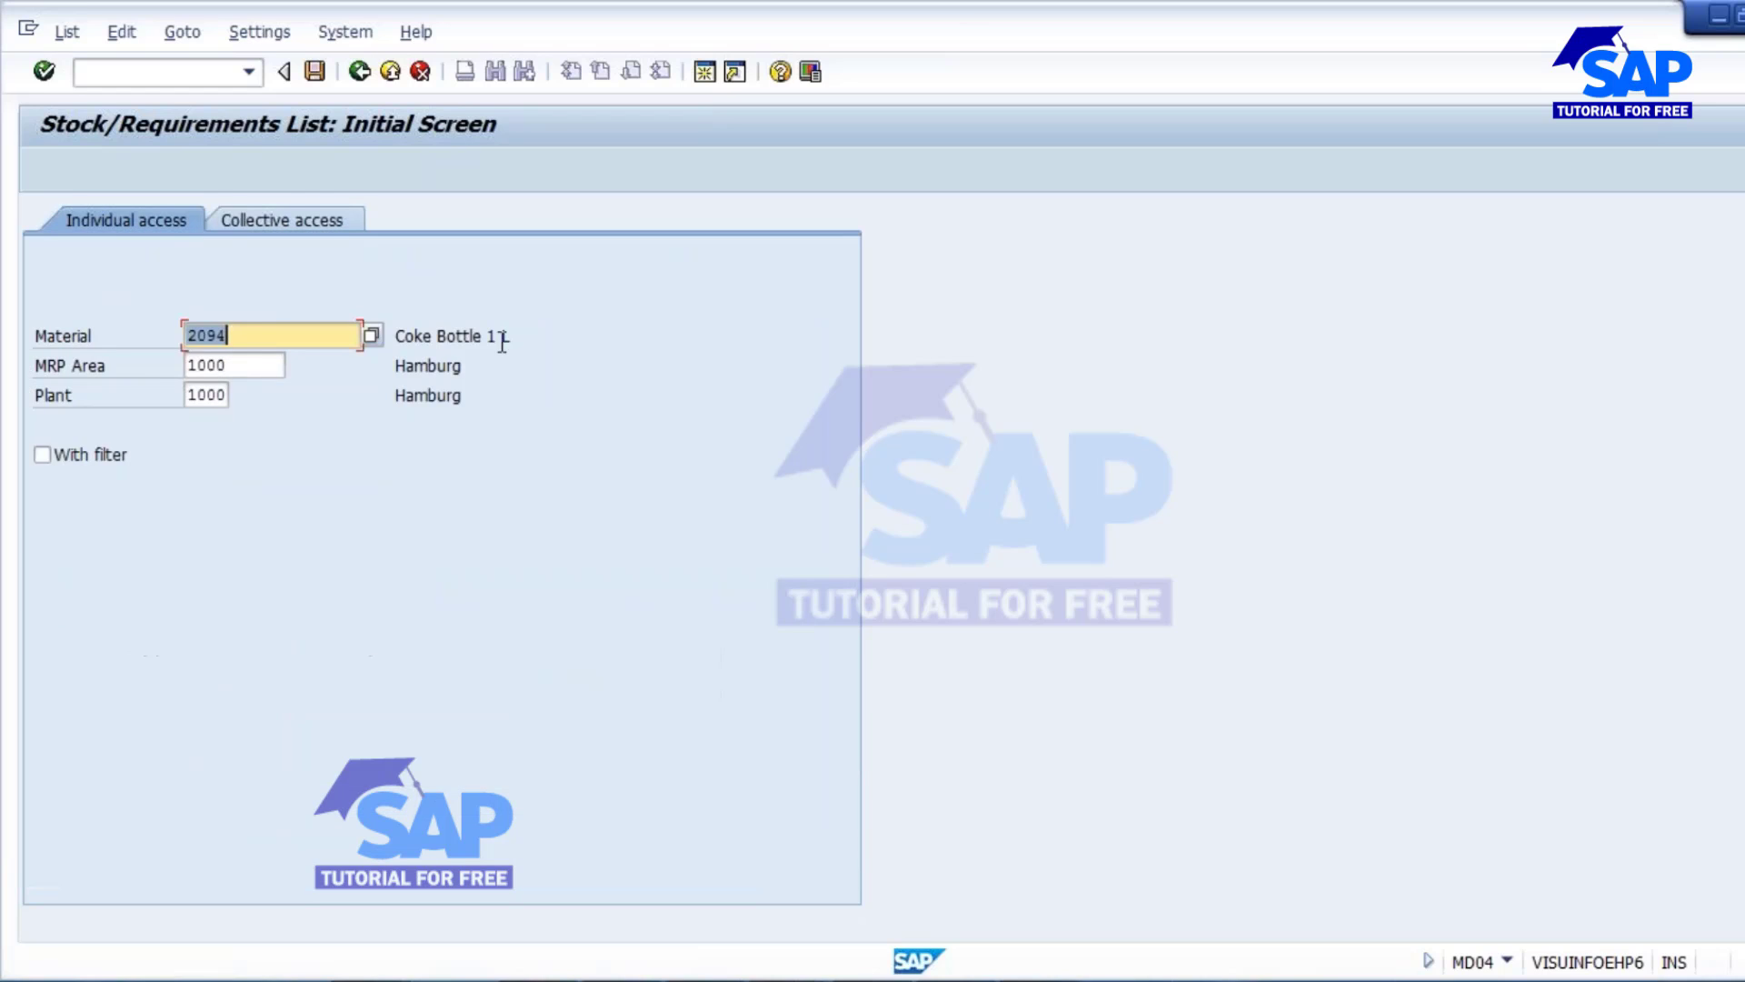
pyautogui.click(284, 226)
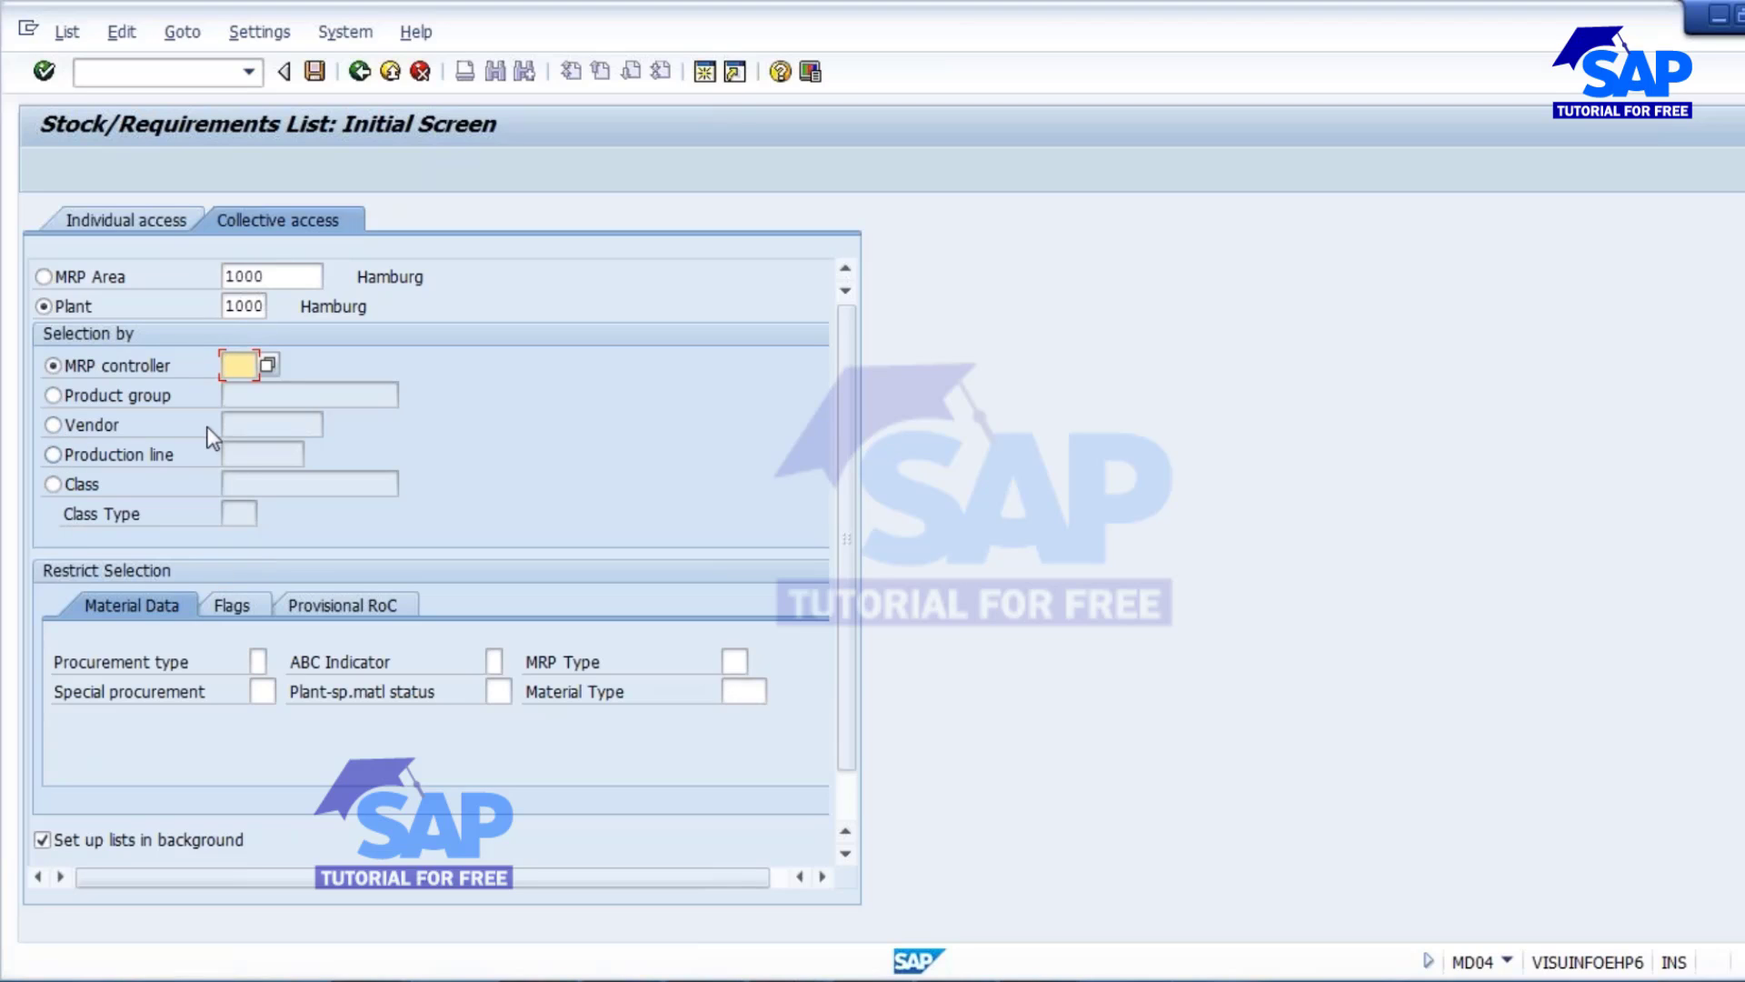
pyautogui.click(269, 366)
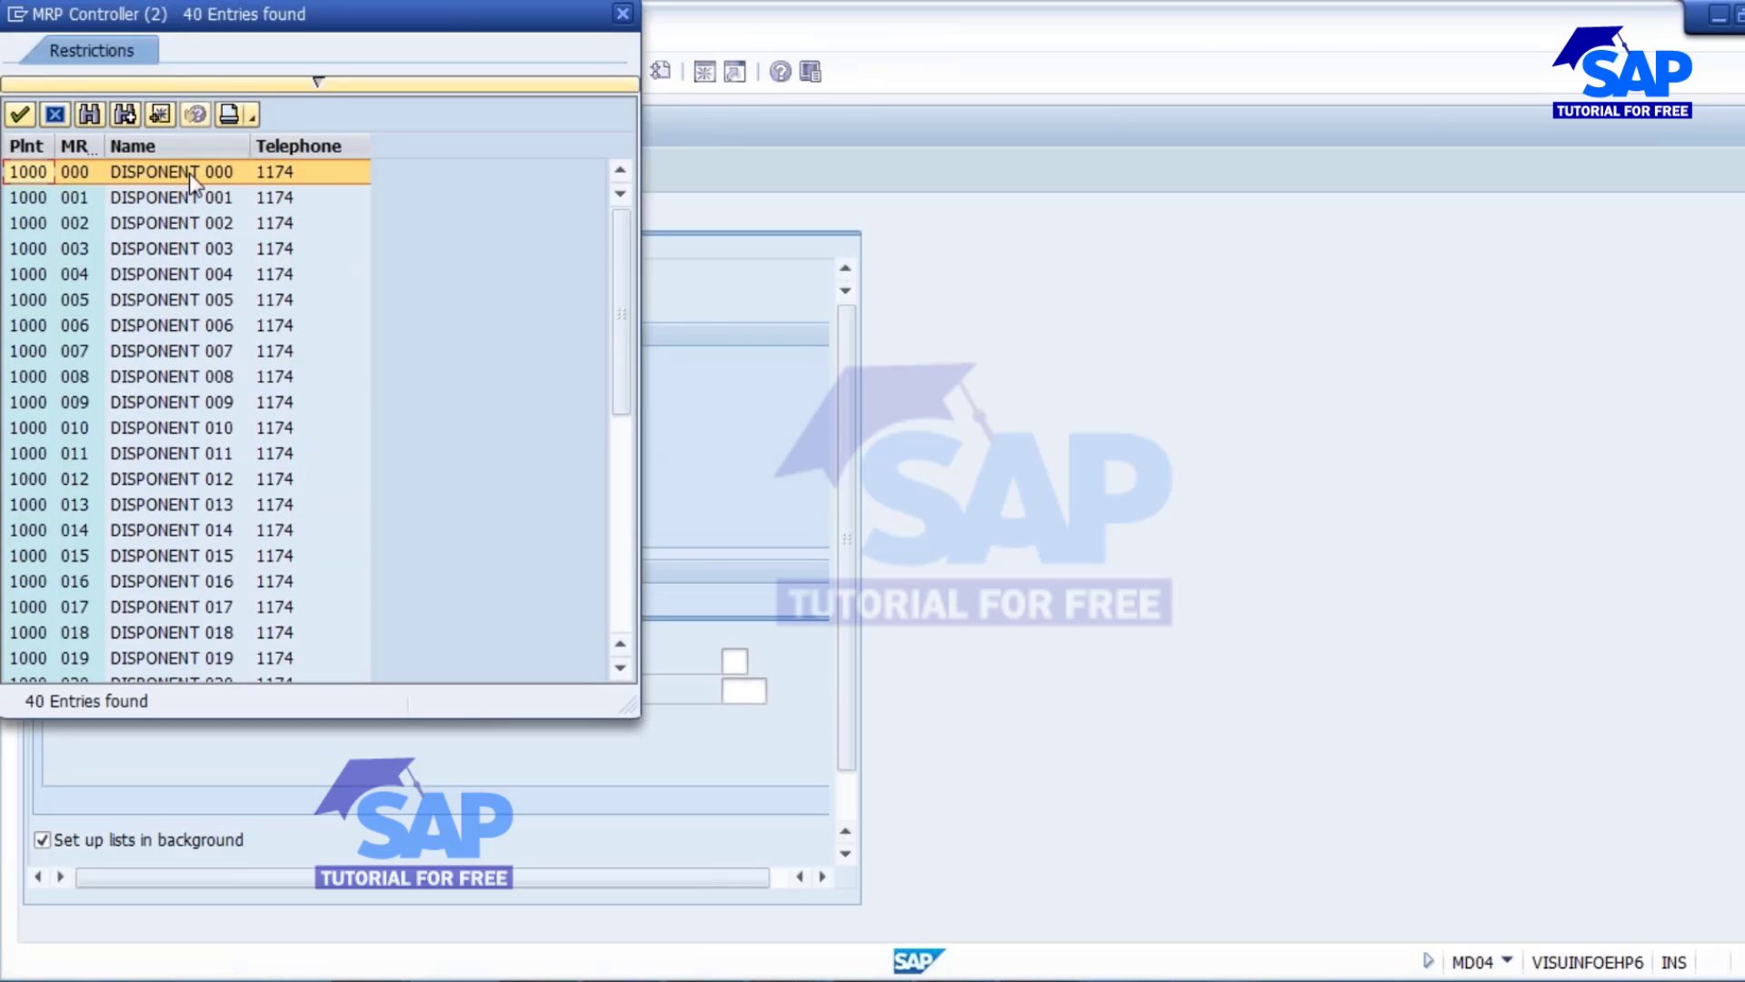
pyautogui.doubleClick(158, 173)
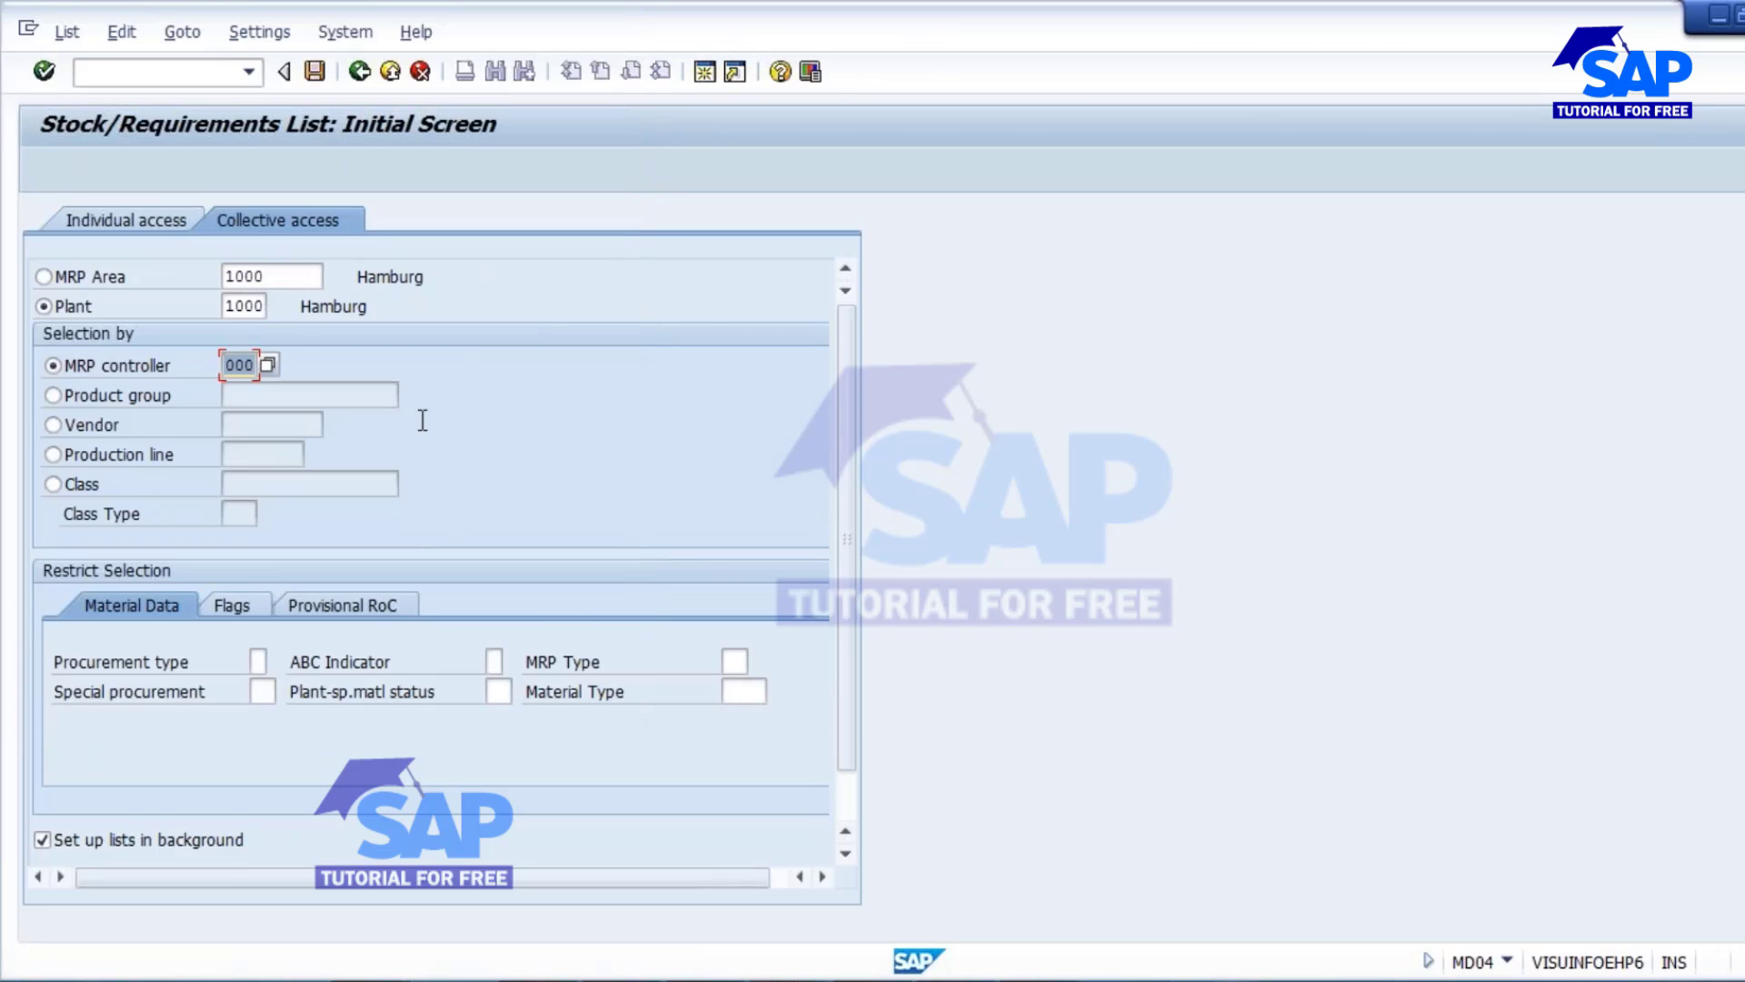
pyautogui.press('Return')
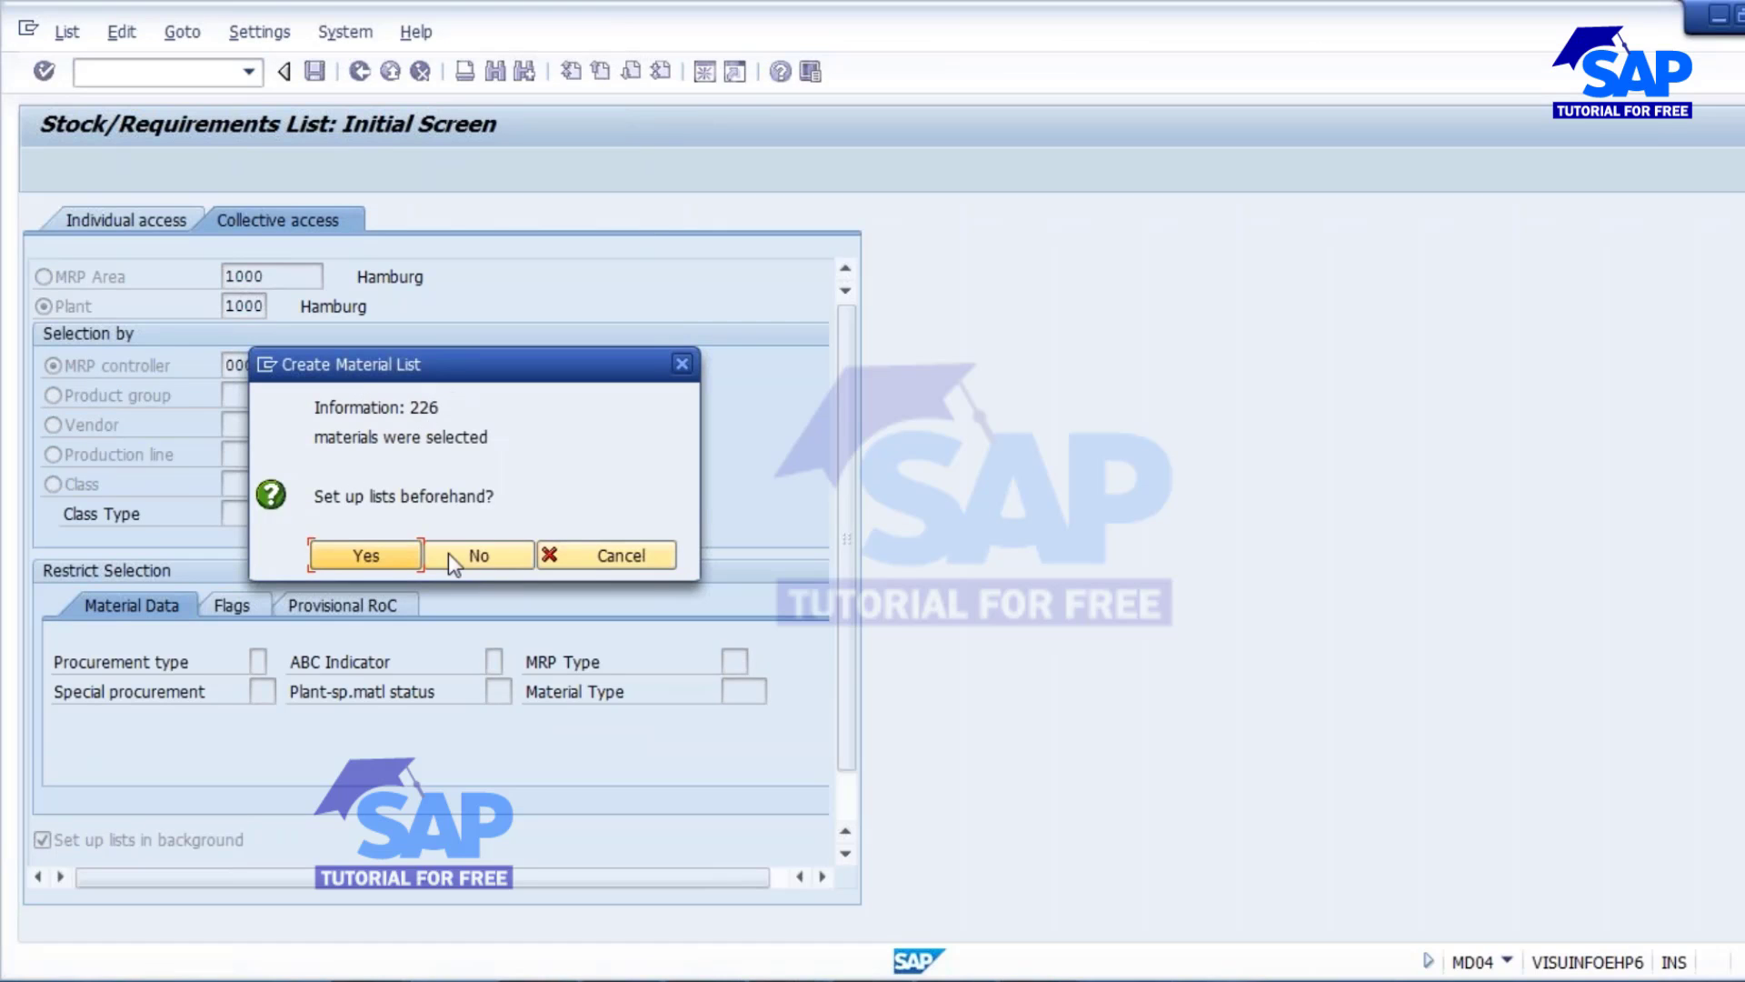
pyautogui.click(366, 556)
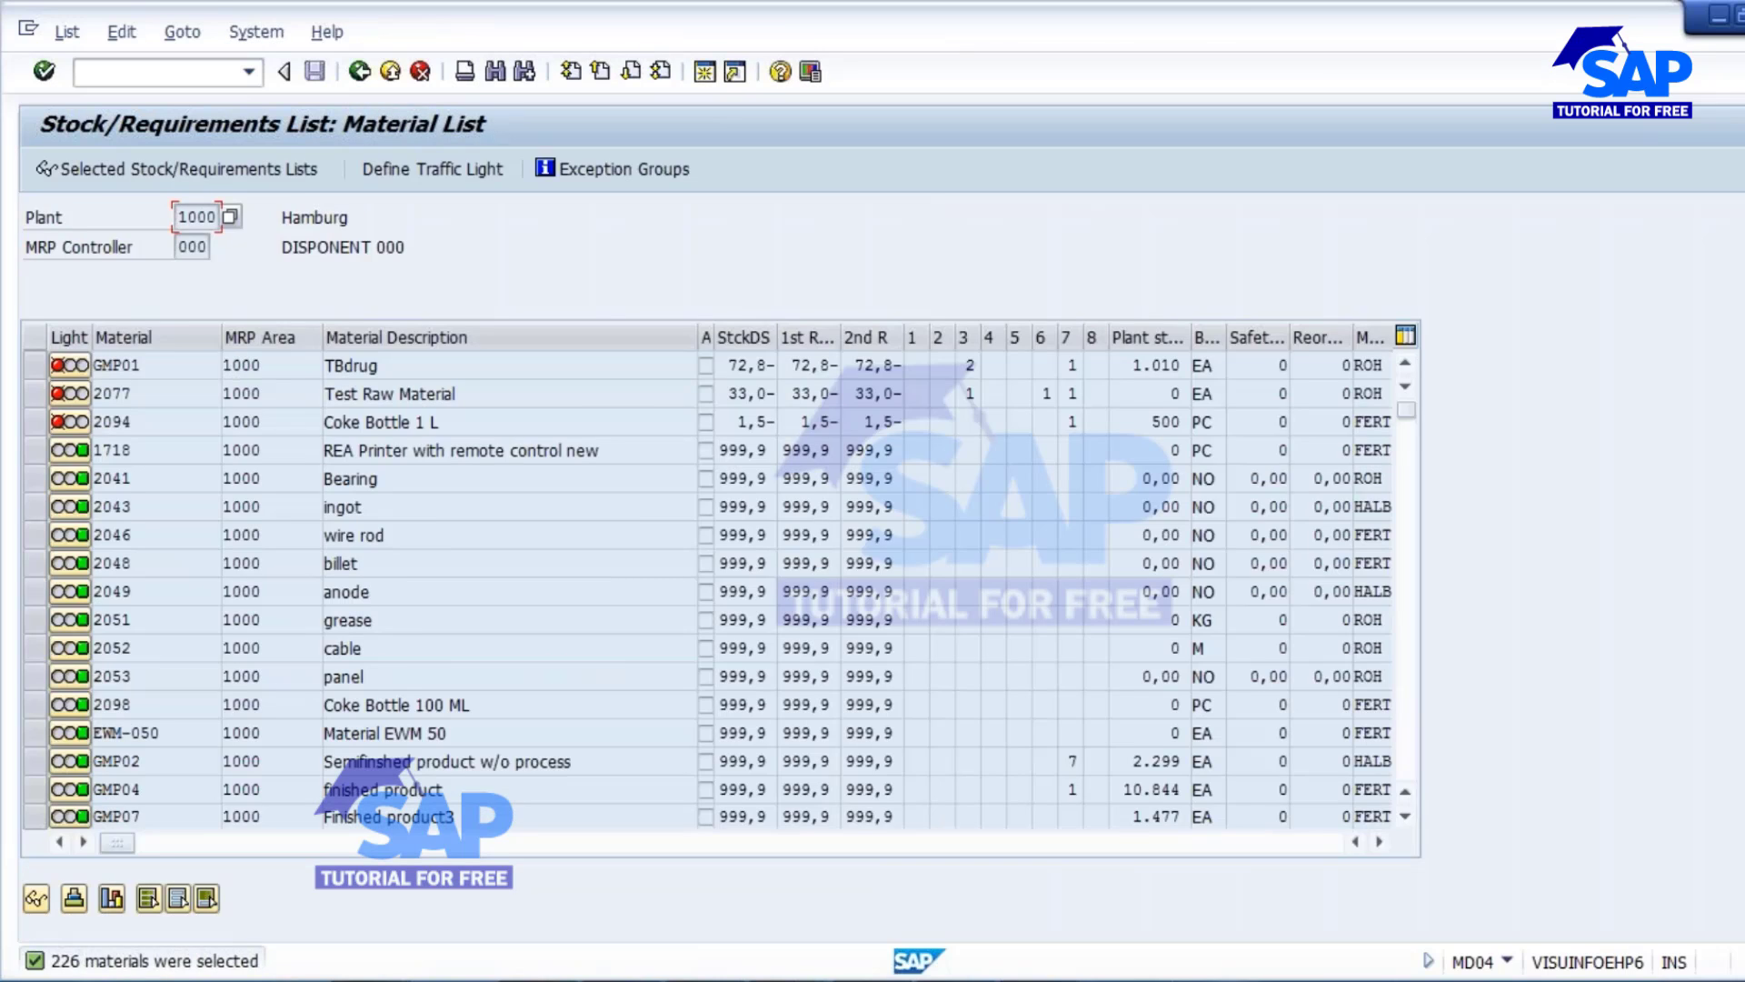
# Step: Display the stock/requirements lists for materials 2098 and EWM-050 from the collective material list, moving from the first material to the second
pyautogui.scroll(-2, 470, 495)
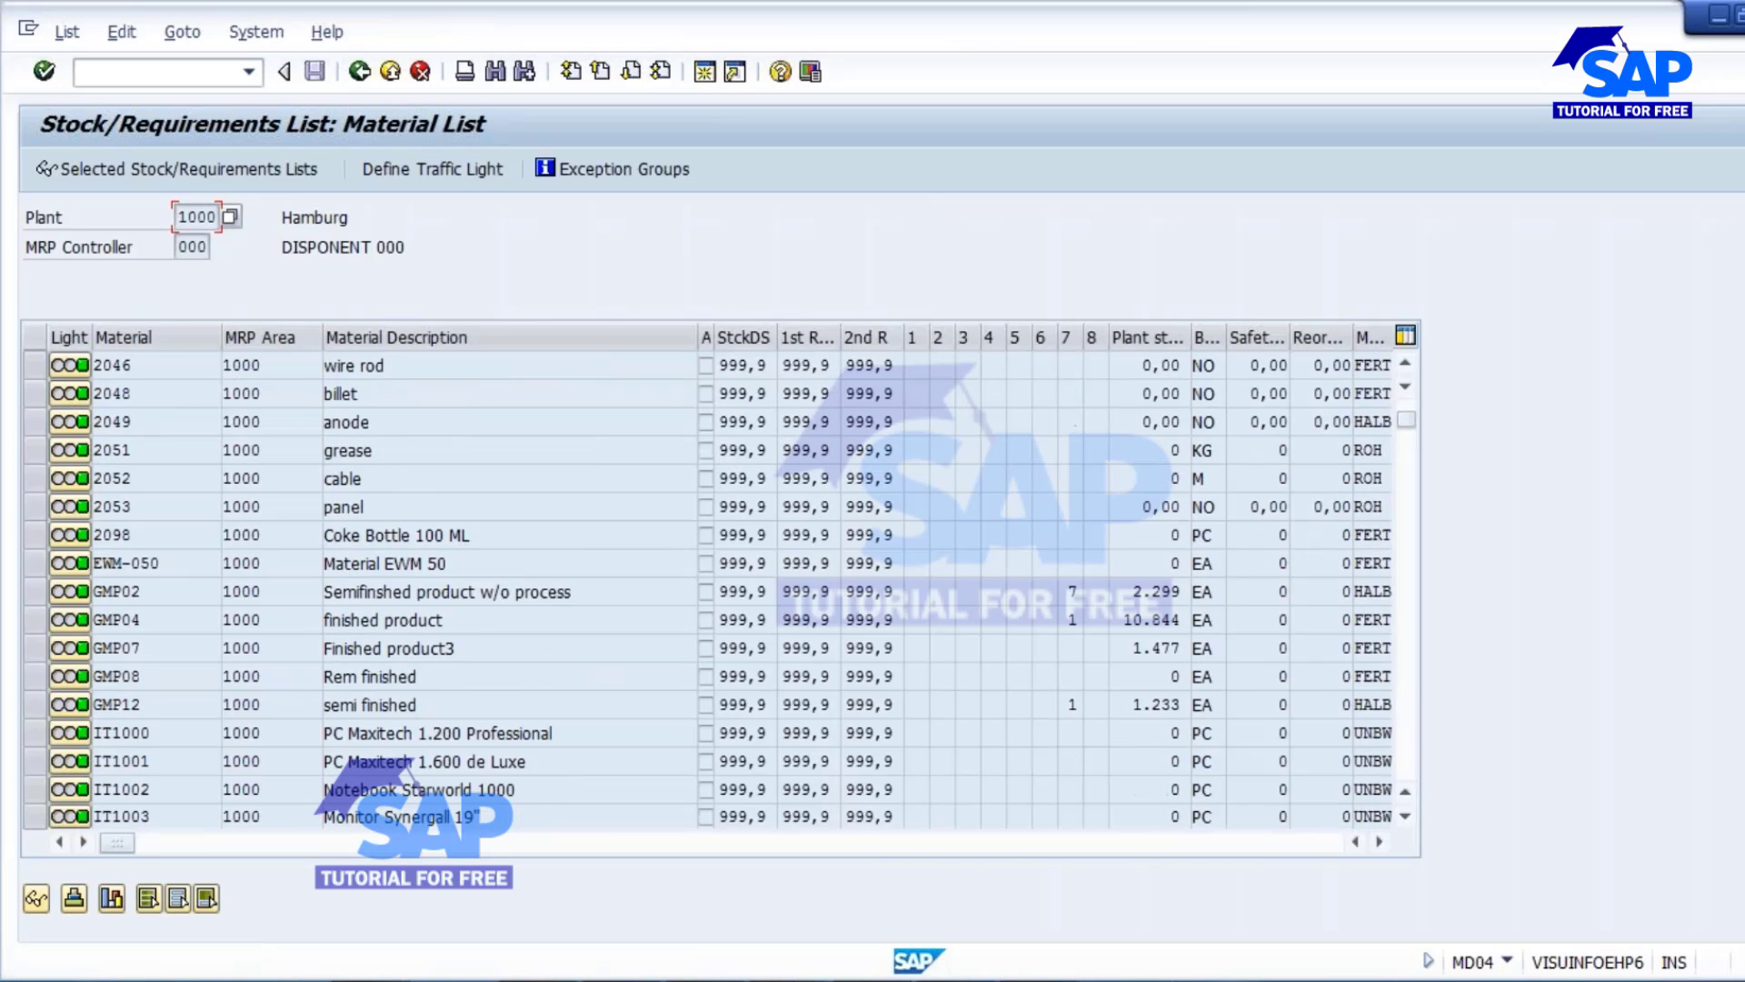
pyautogui.scroll(-1, 700, 546)
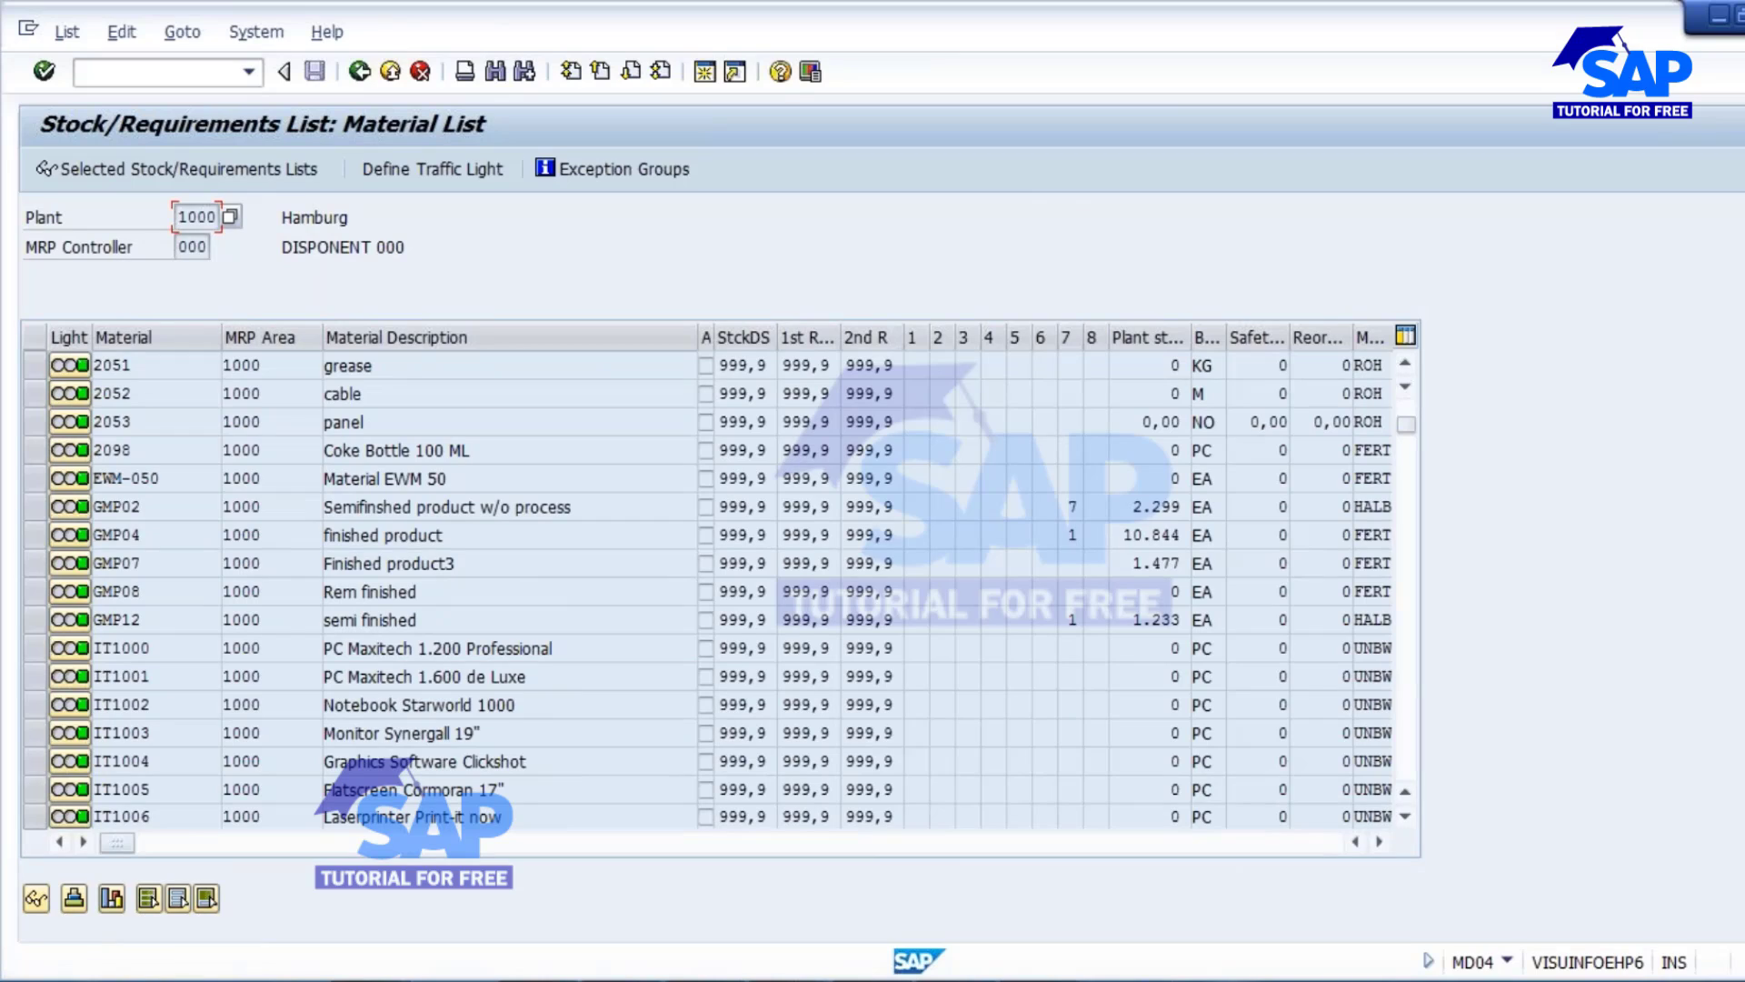
pyautogui.click(36, 450)
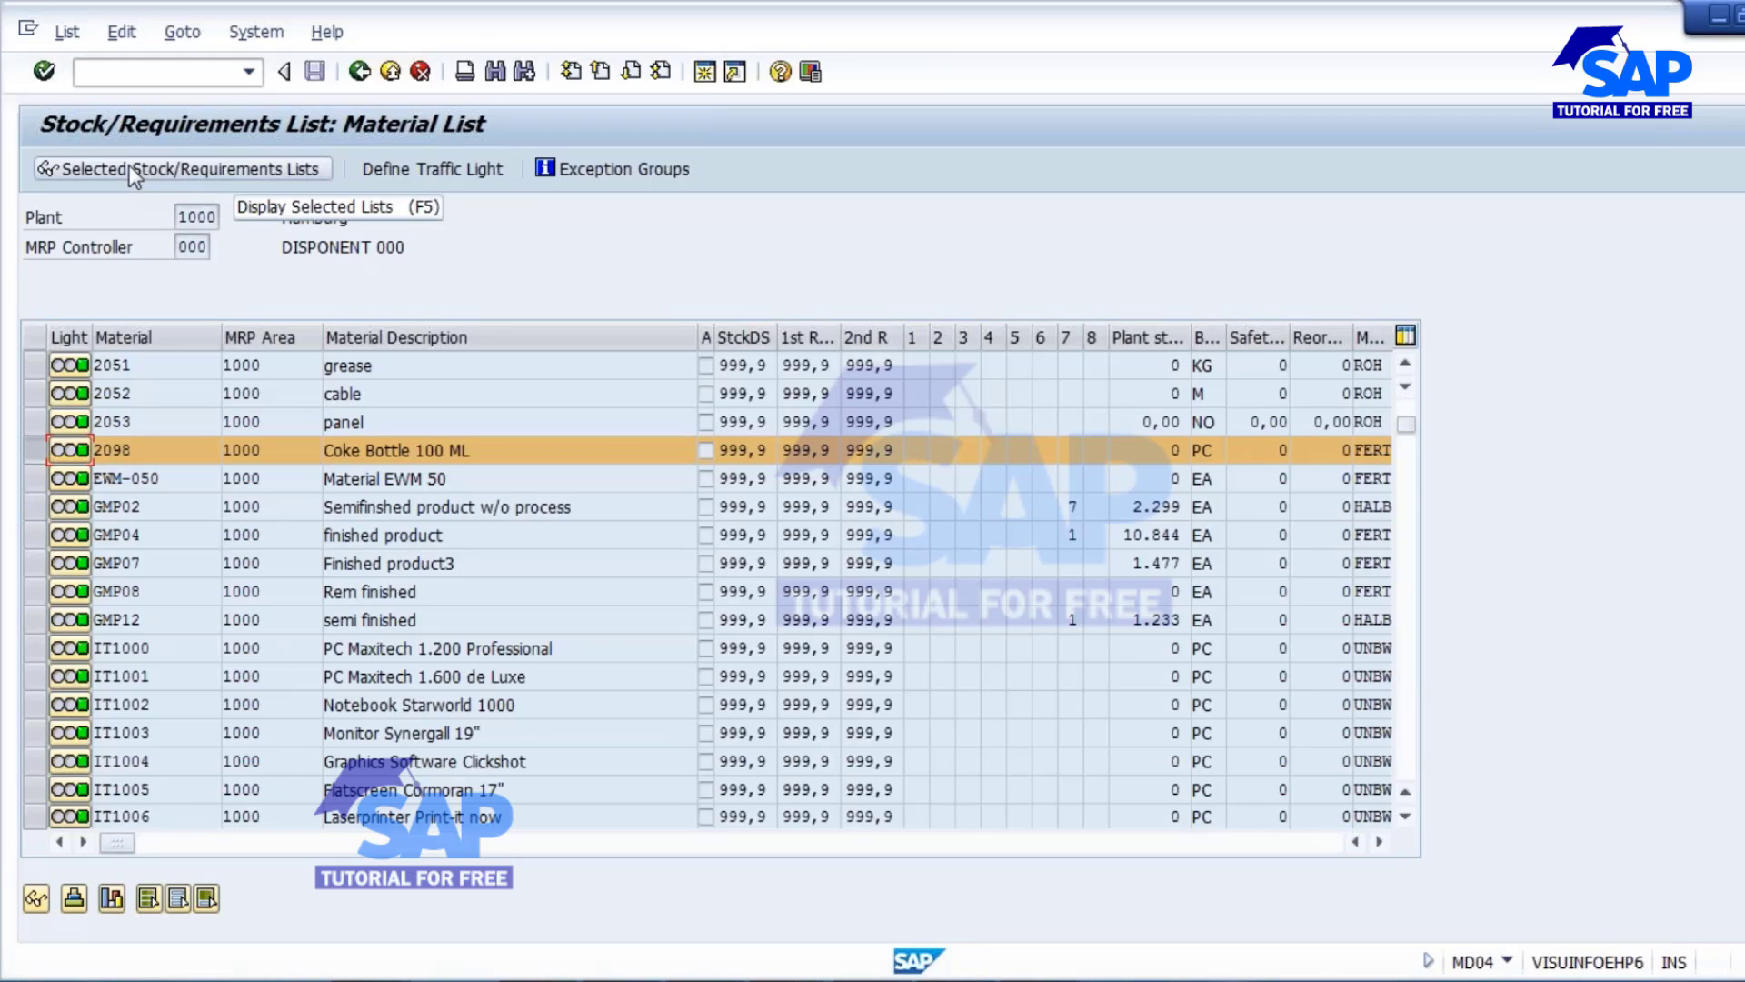
pyautogui.keyDown('ctrl'); pyautogui.click(32, 478); pyautogui.keyUp('ctrl')
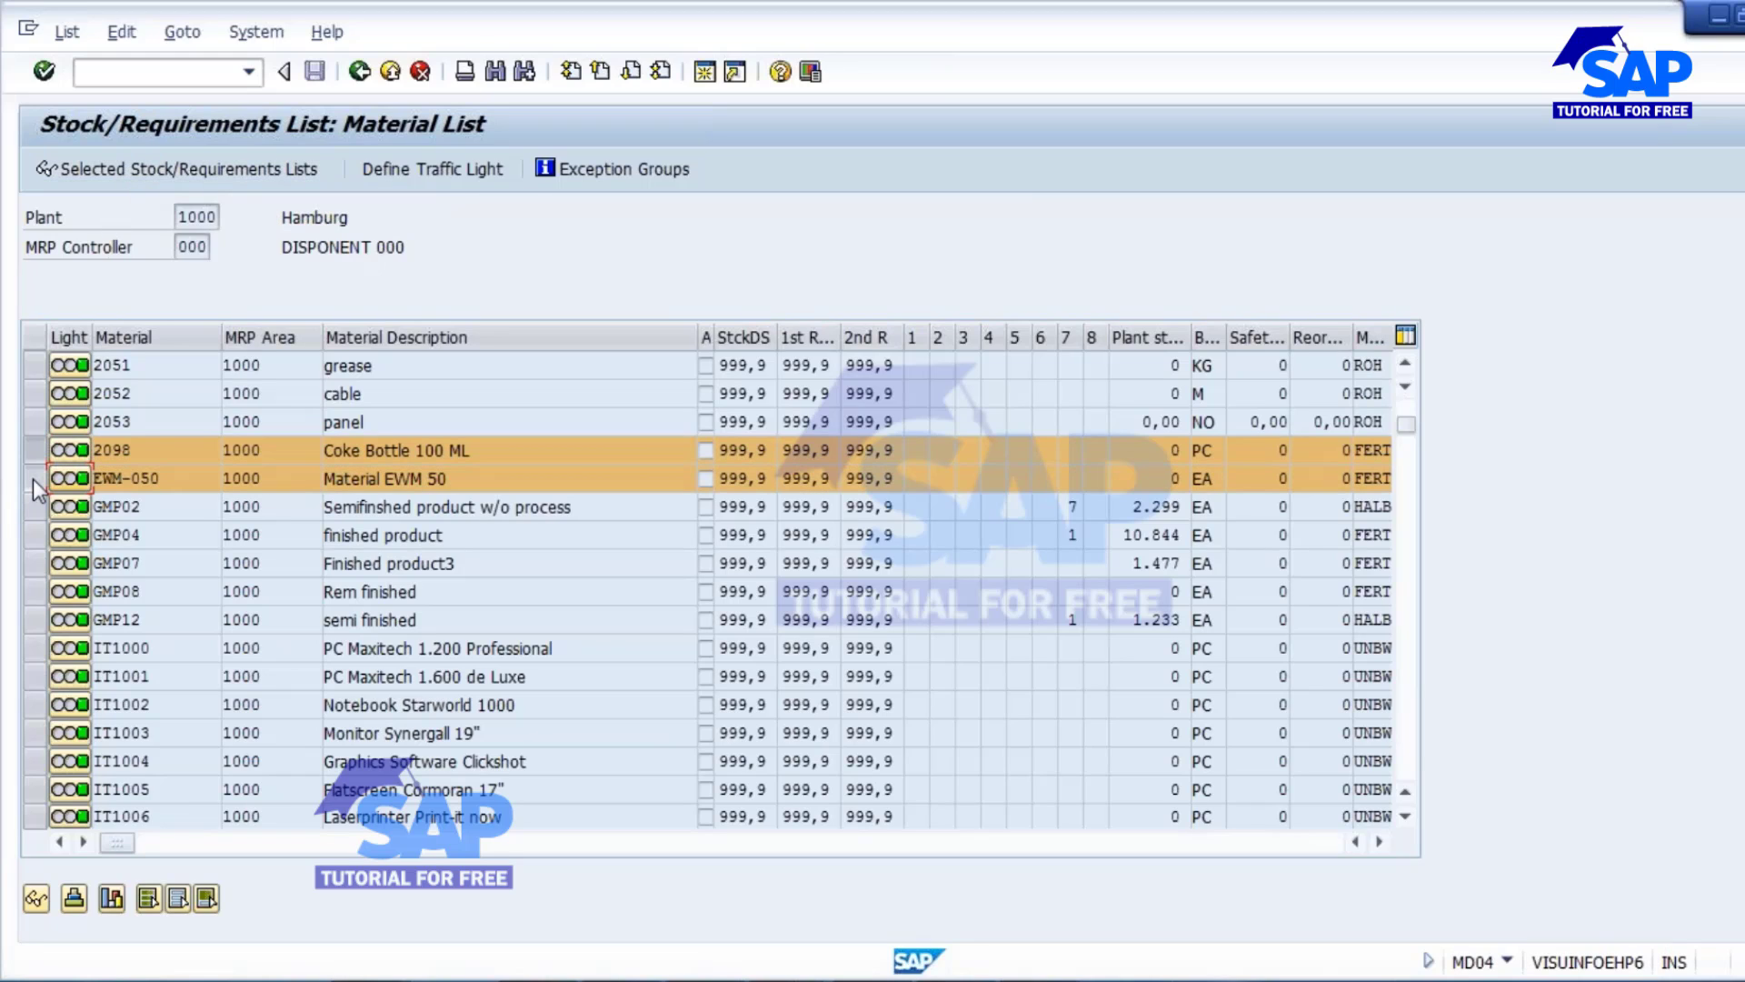
pyautogui.click(145, 164)
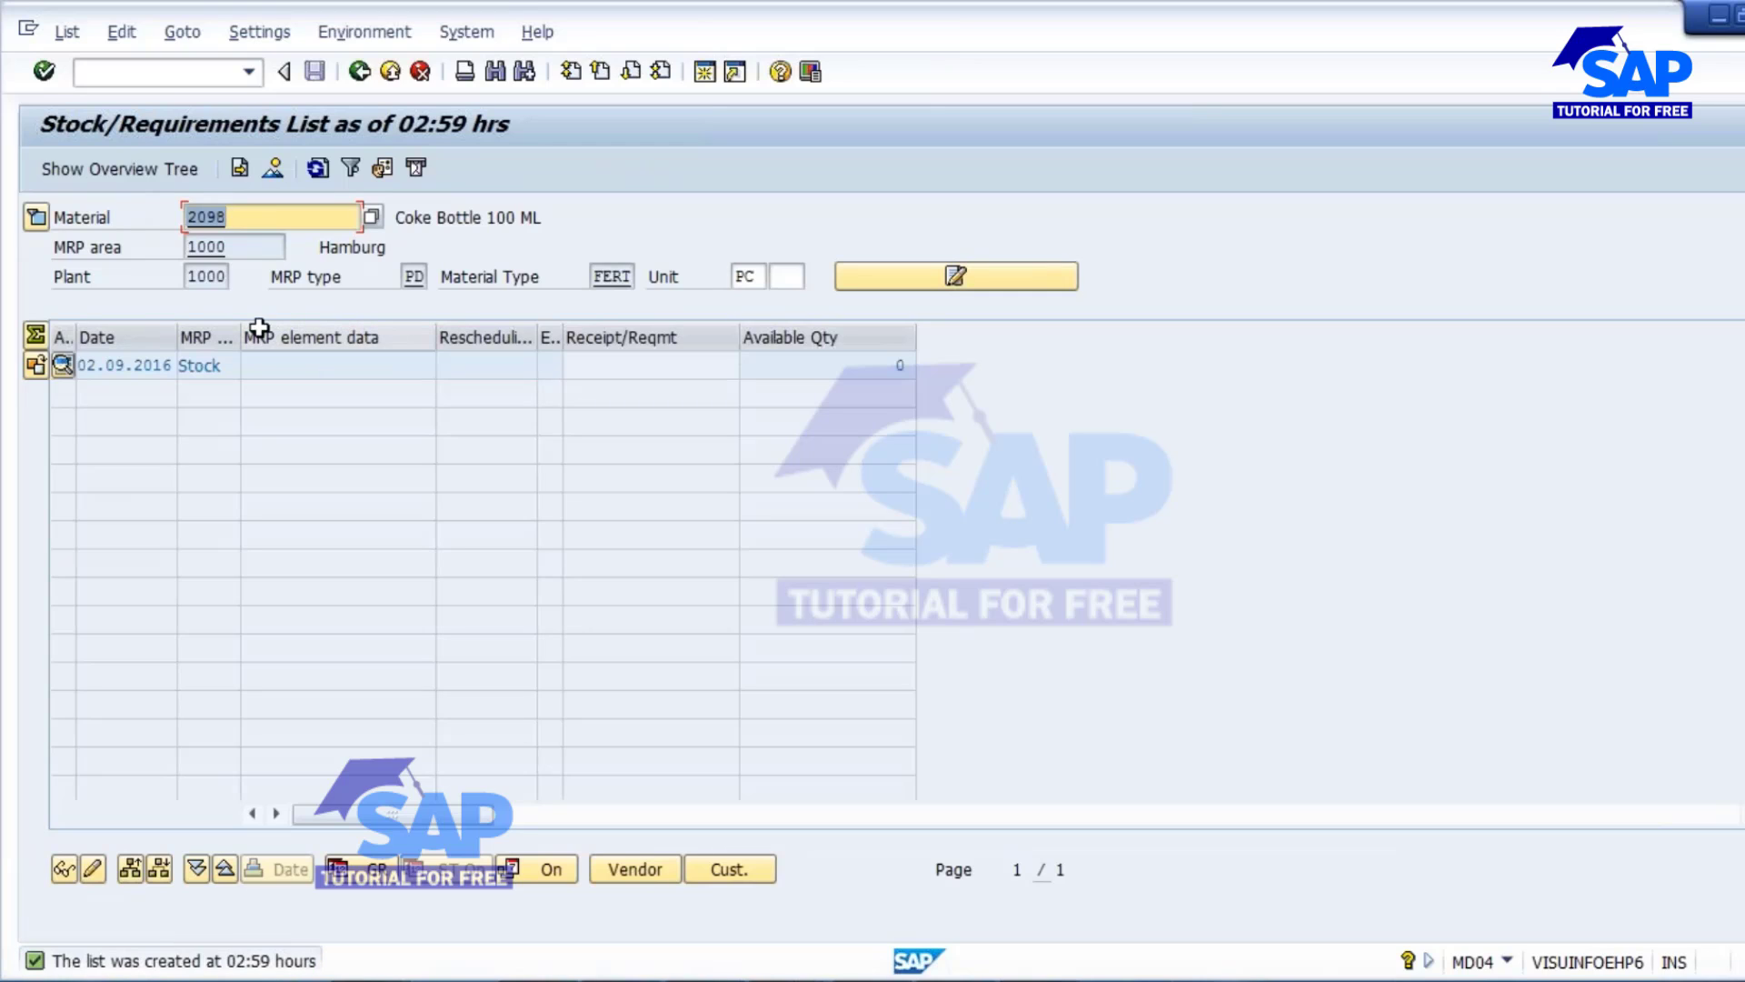
pyautogui.click(239, 167)
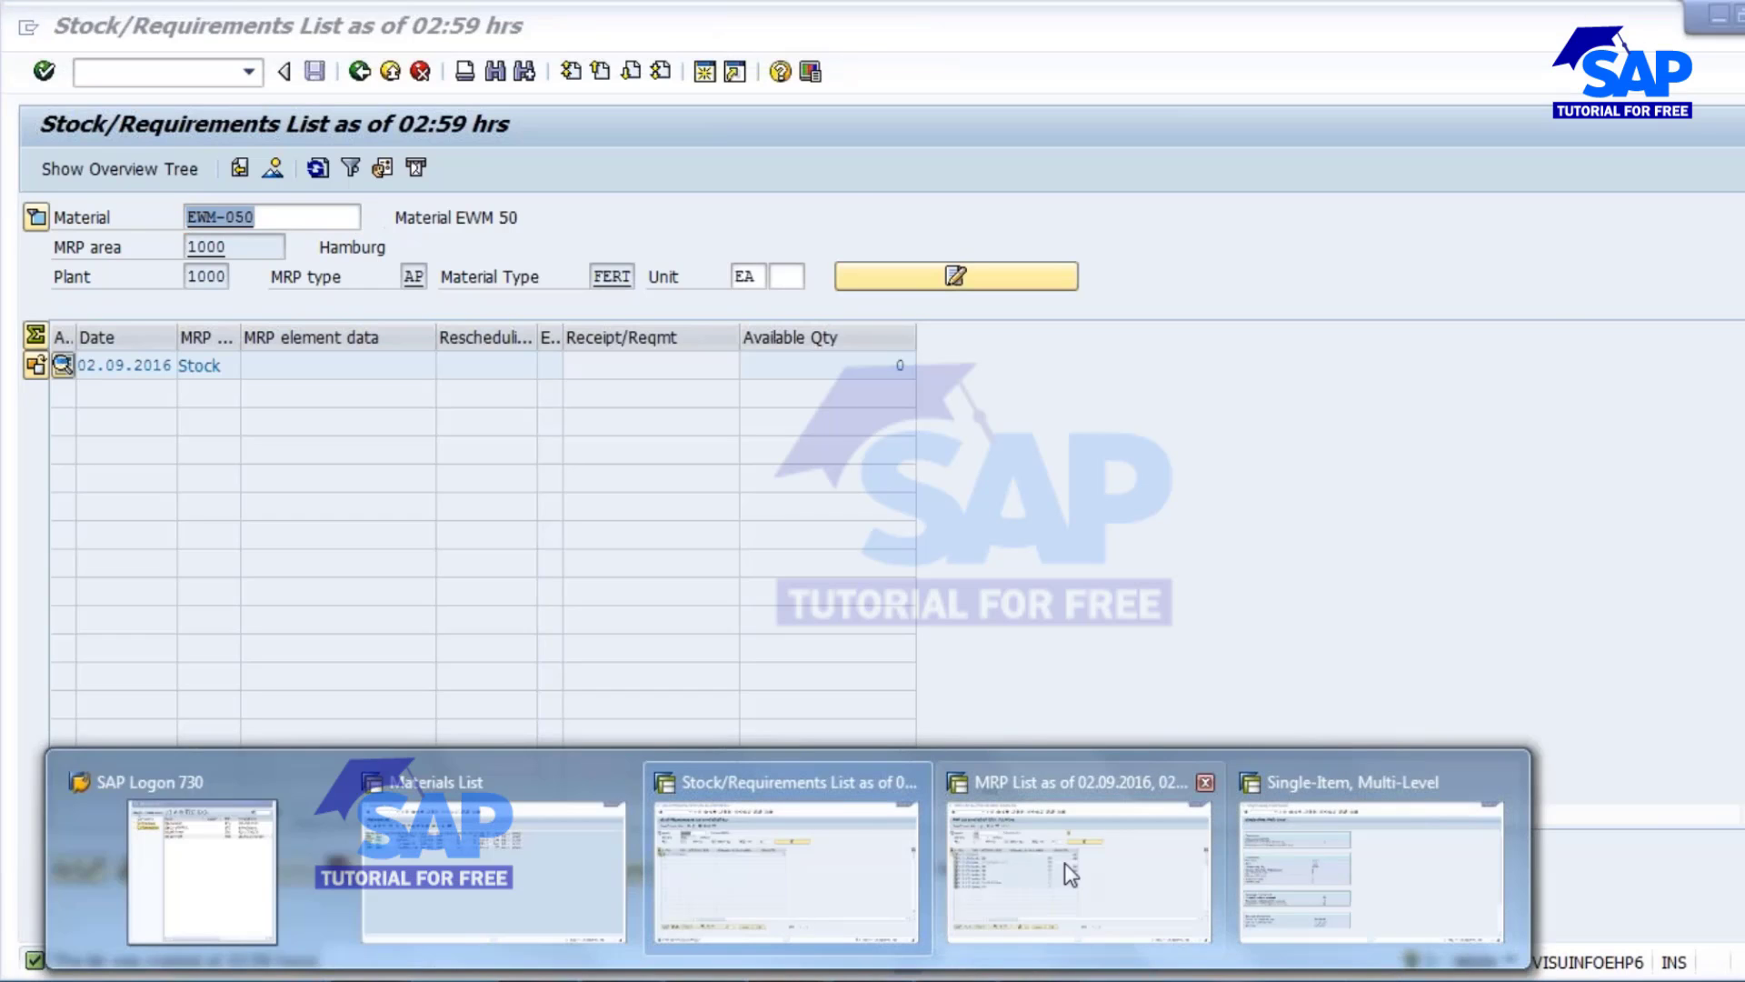
# Step: Check the collective access selection options for the MRP list in its own session, and exit to SAP Easy Access
pyautogui.click(1065, 864)
pyautogui.click(360, 71)
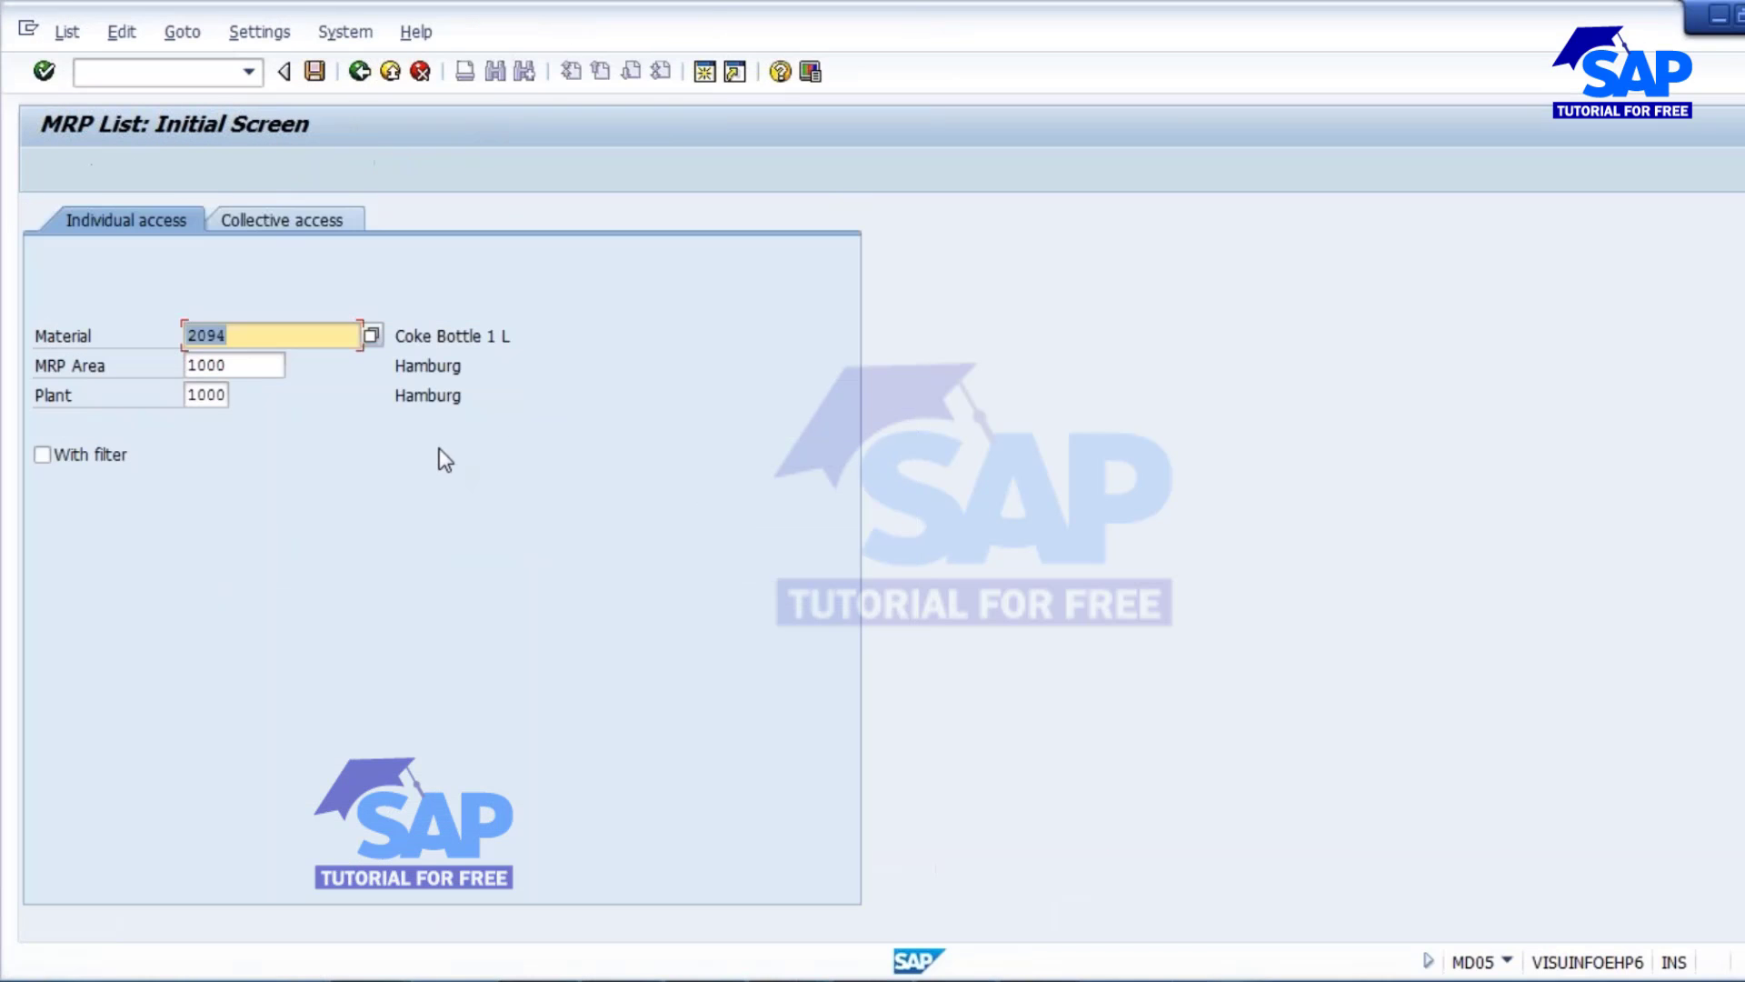
pyautogui.click(299, 226)
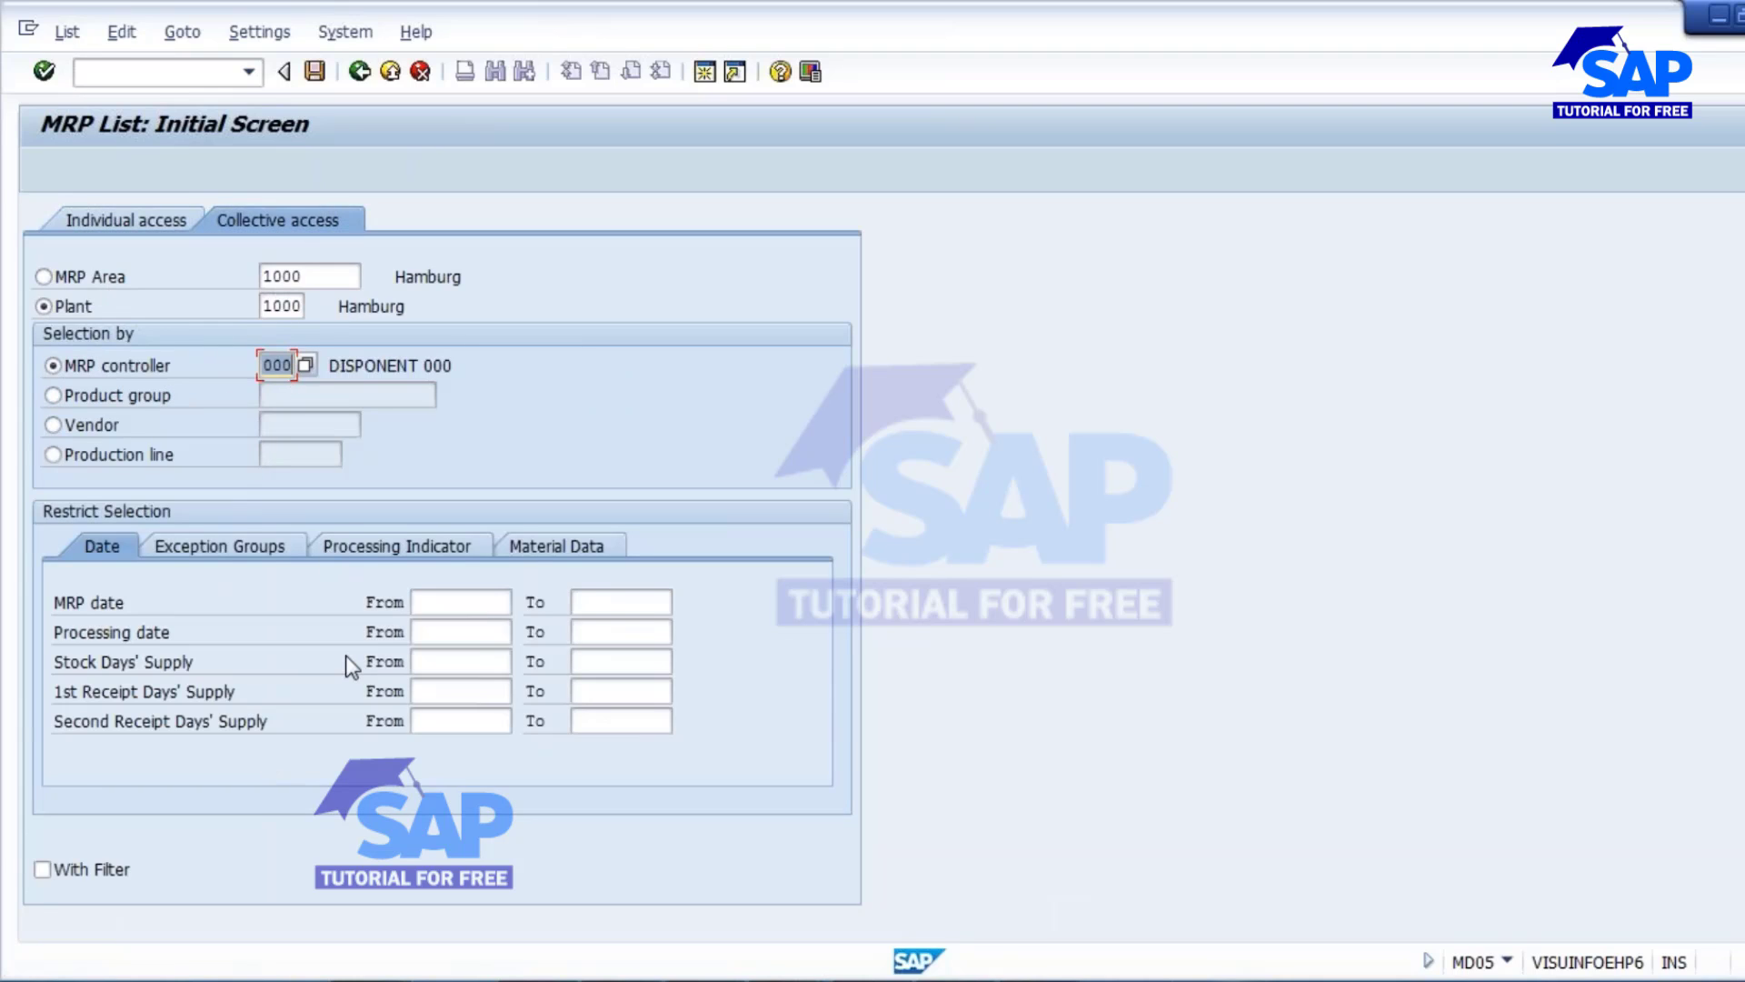
pyautogui.click(357, 75)
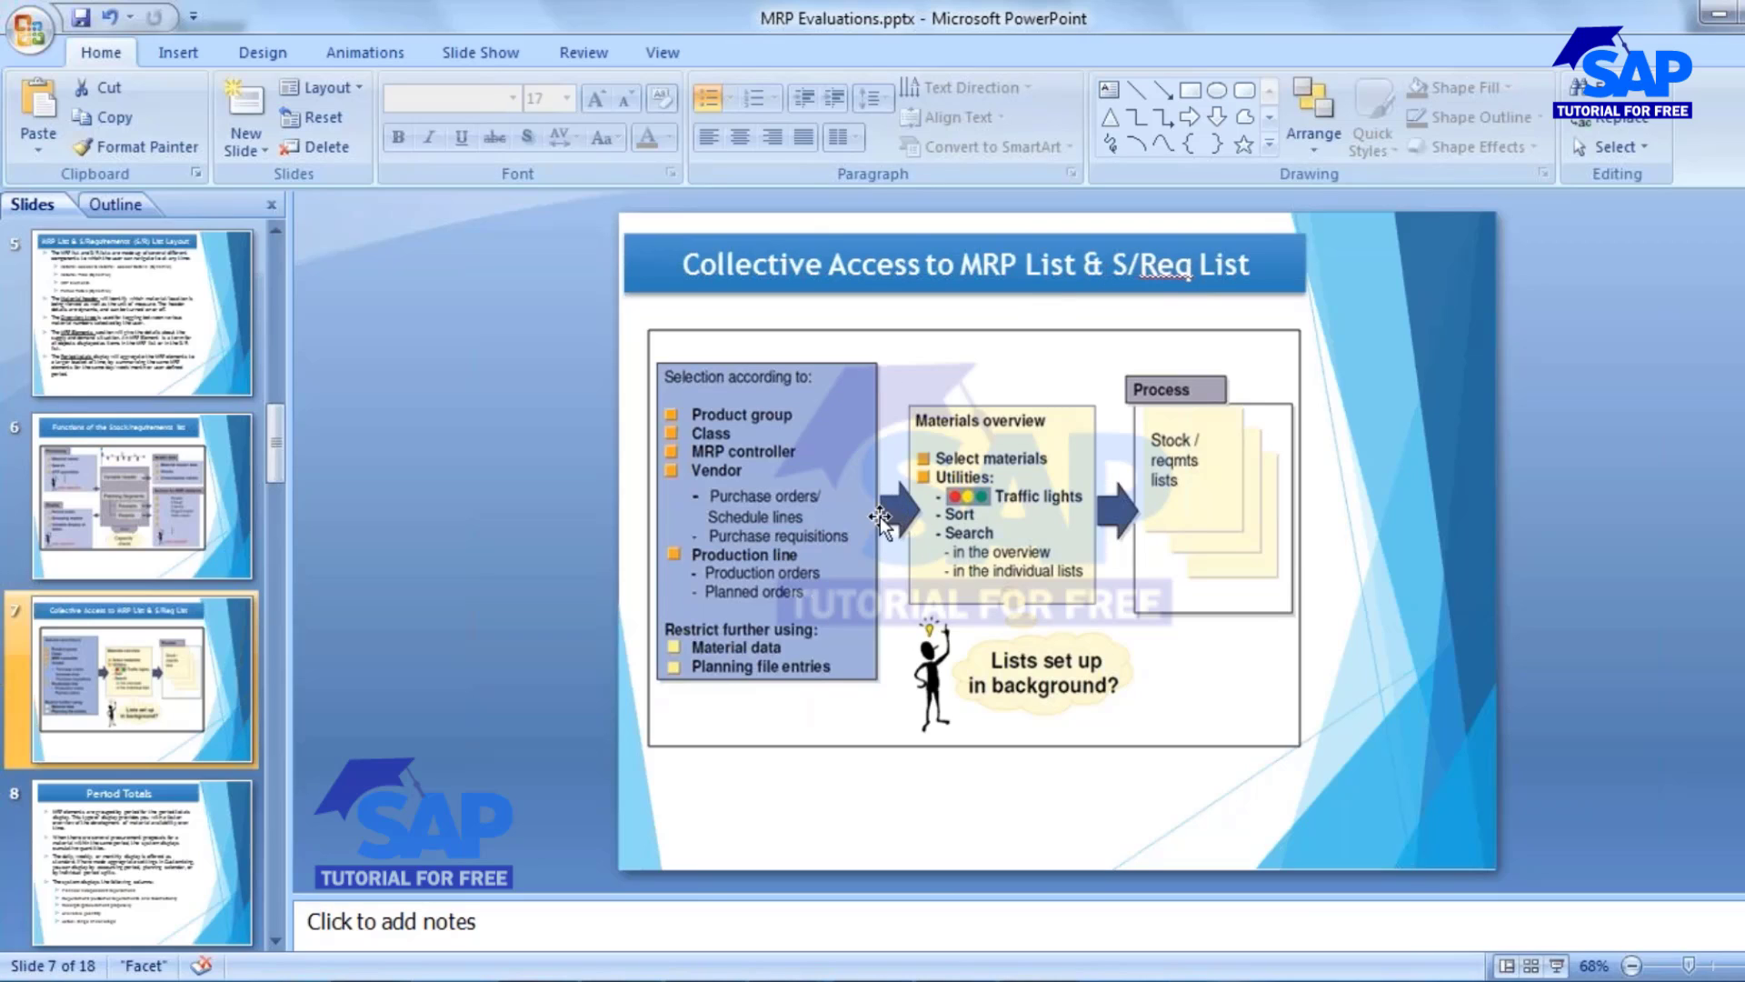
# Step: Review slide 8, "Period Totals", in PowerPoint and return to the stock/requirements list session in SAP
pyautogui.click(68, 813)
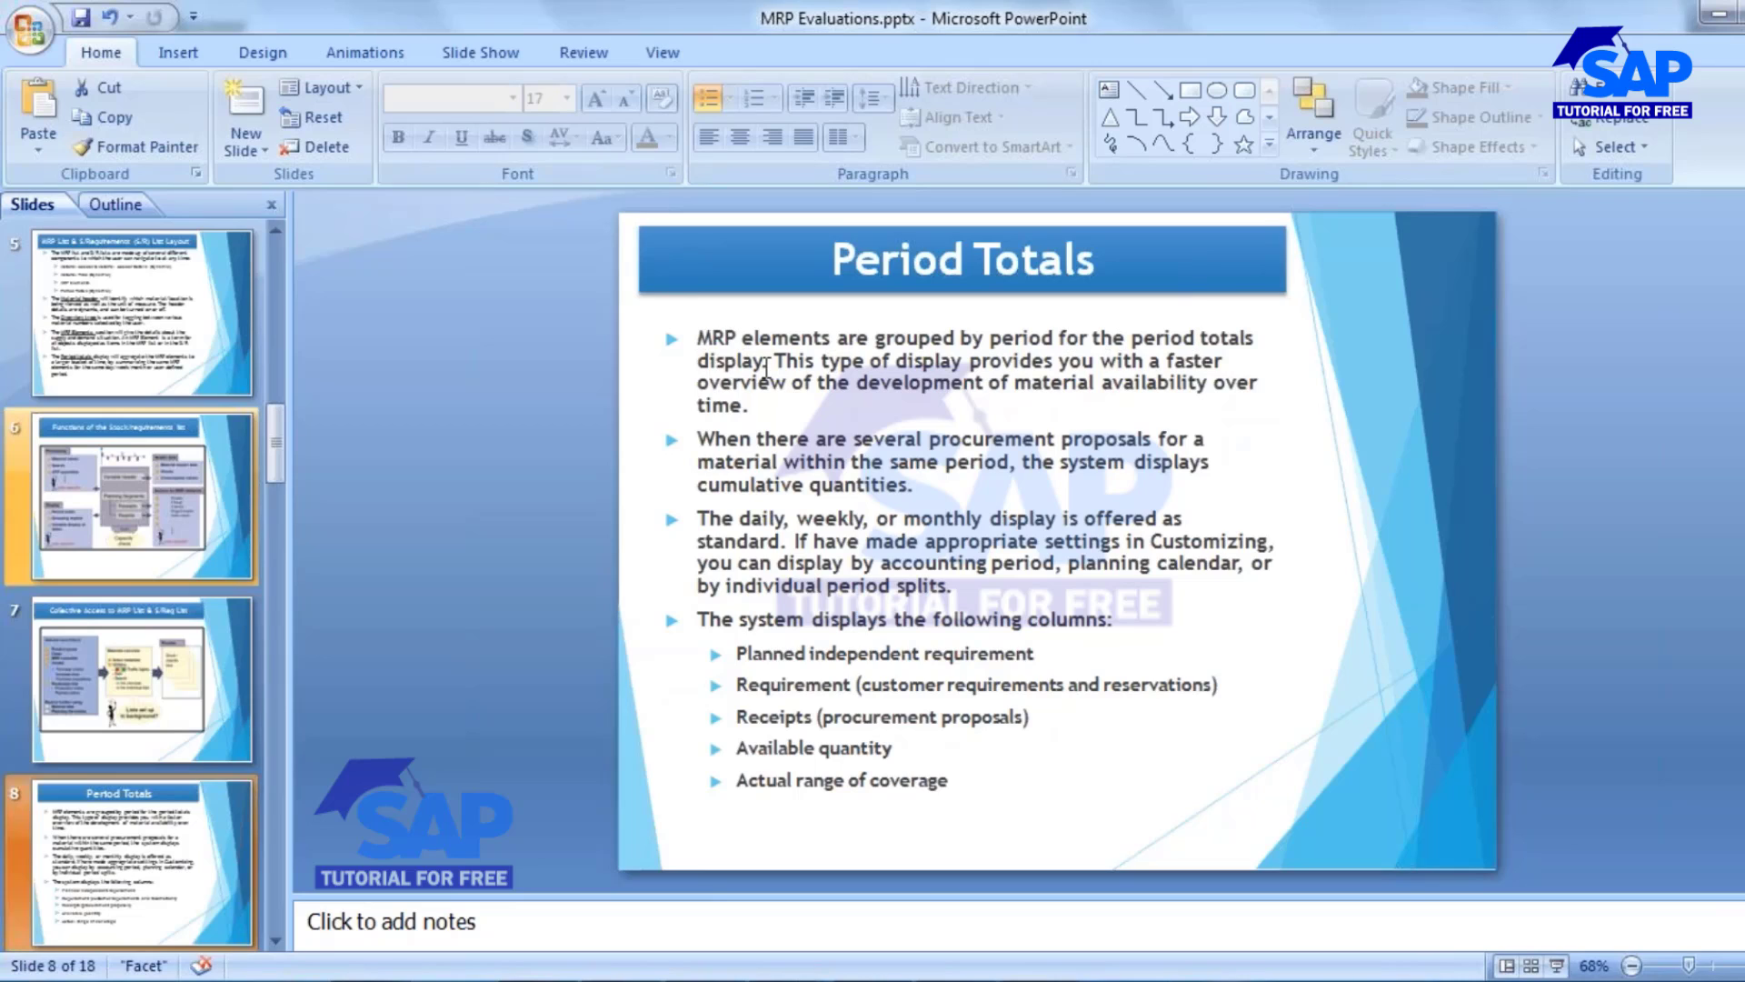
pyautogui.click(724, 361)
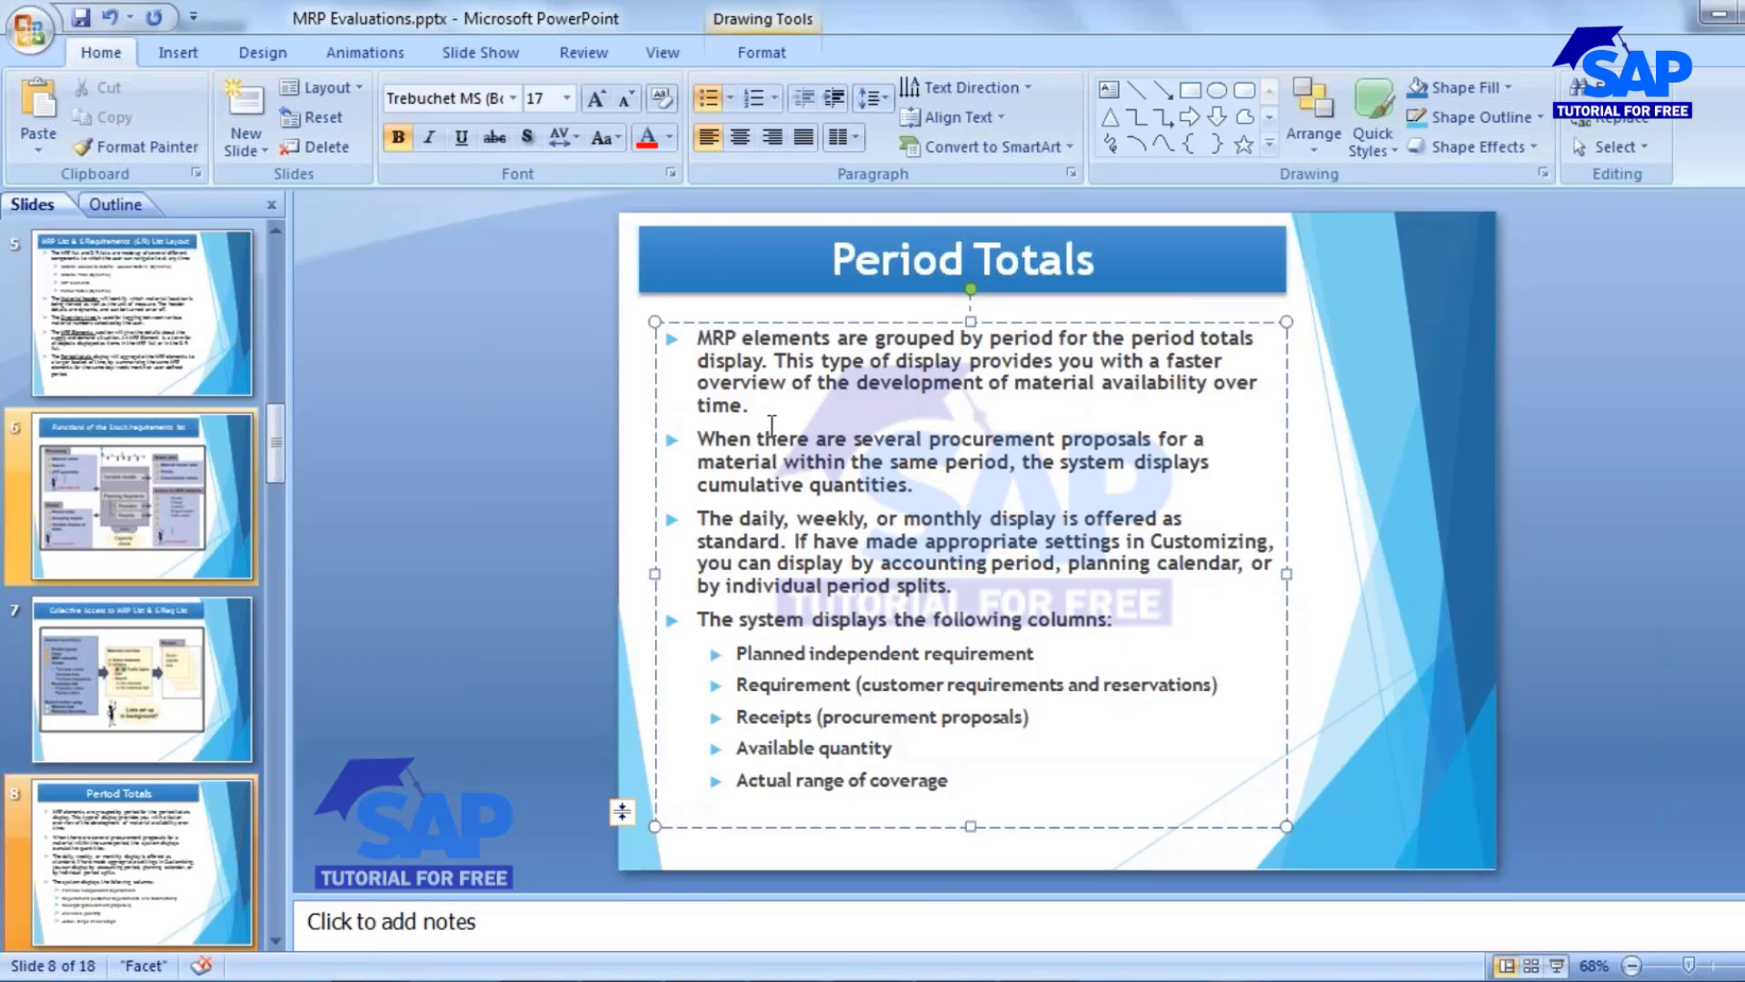
pyautogui.click(788, 980)
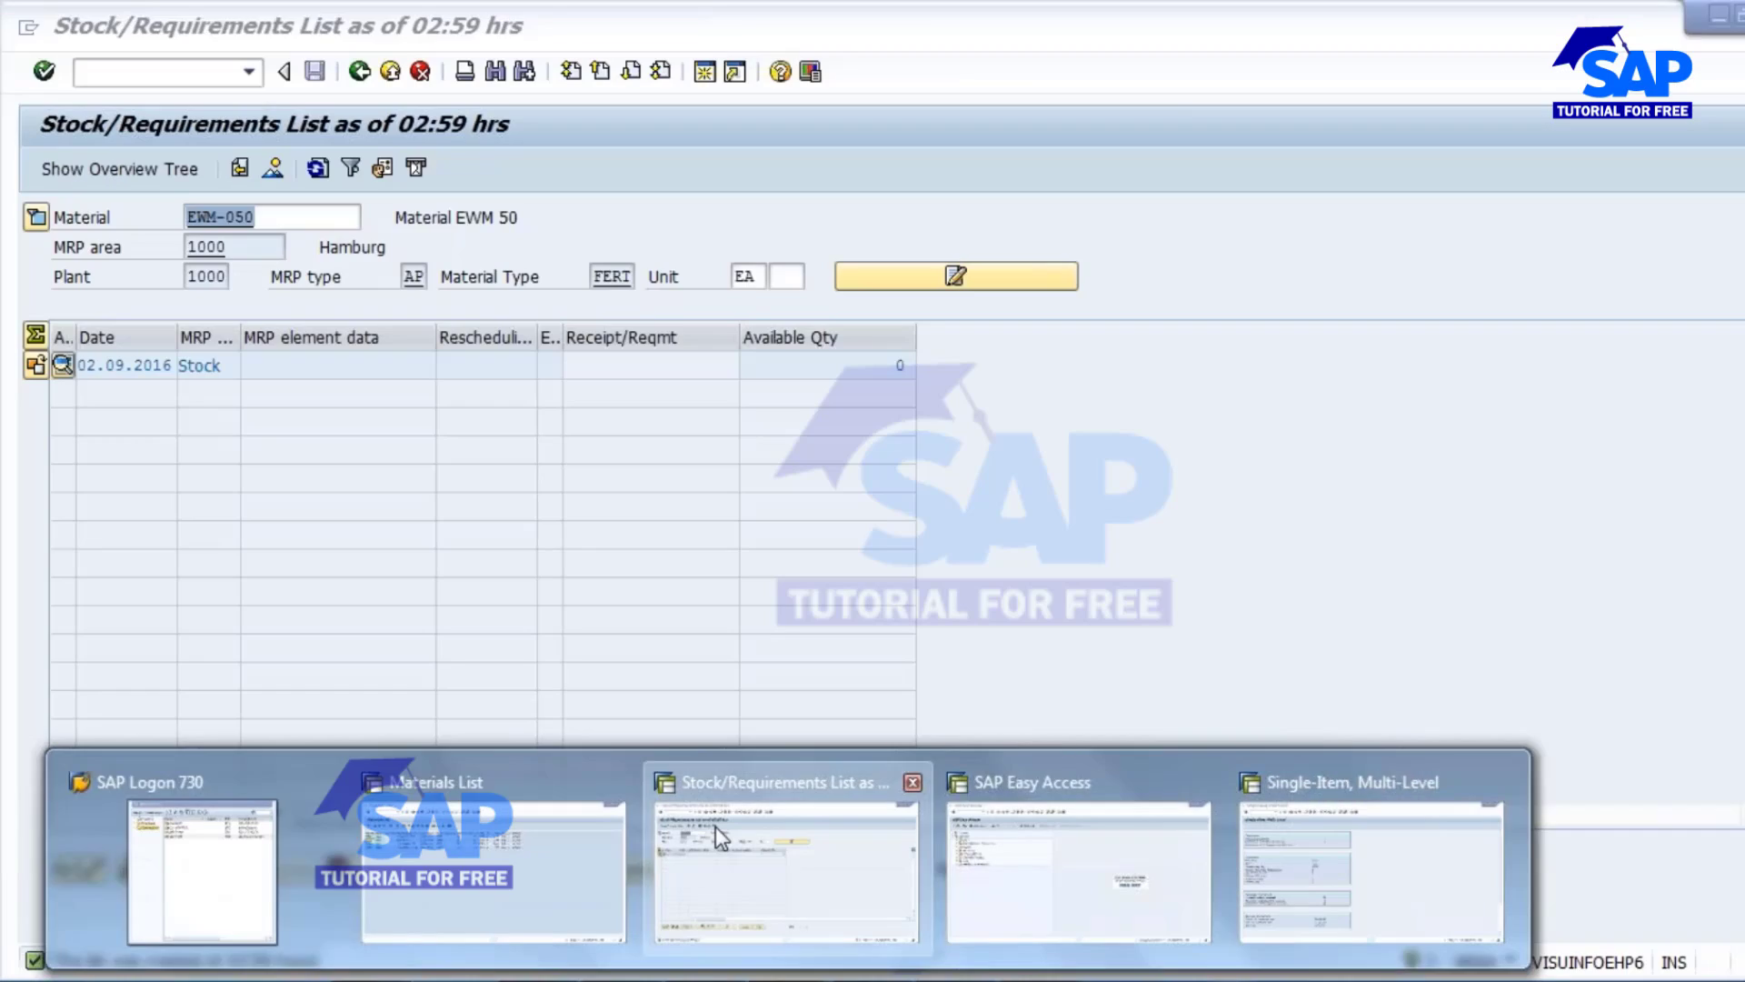
pyautogui.click(716, 826)
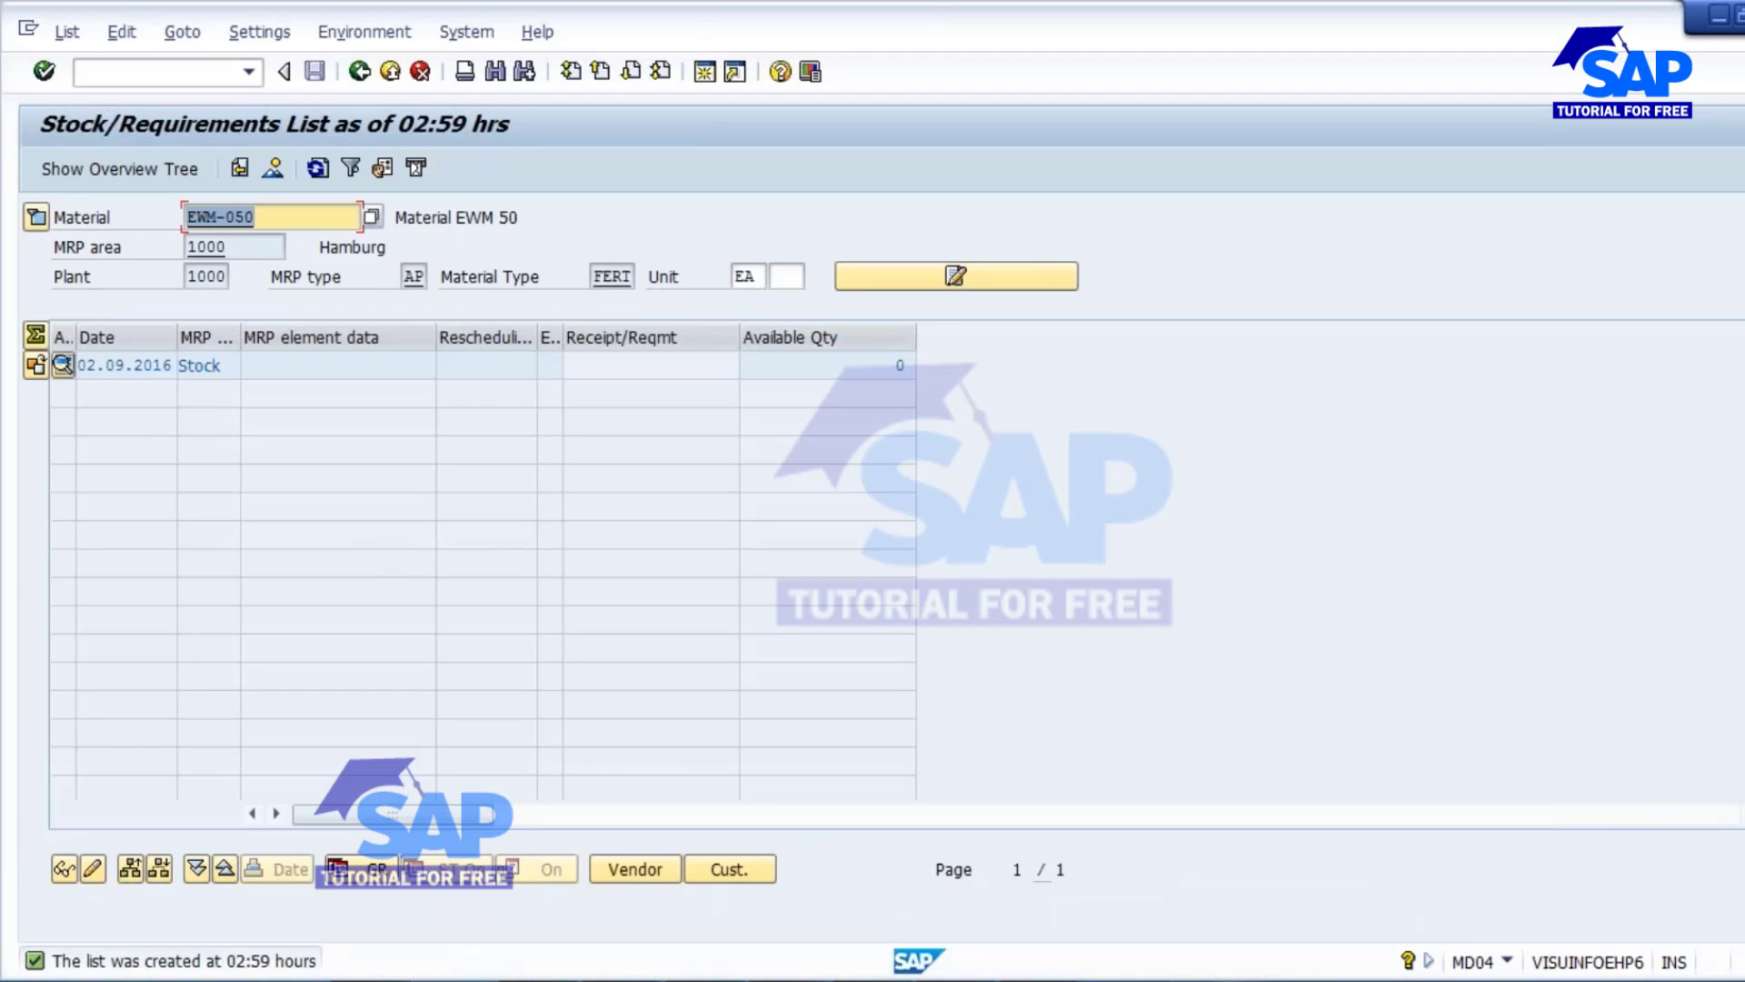
# Step: Exit the collective material list, discarding its data selection, and display material 2094's stock/requirements list with transaction MD04
pyautogui.click(385, 75)
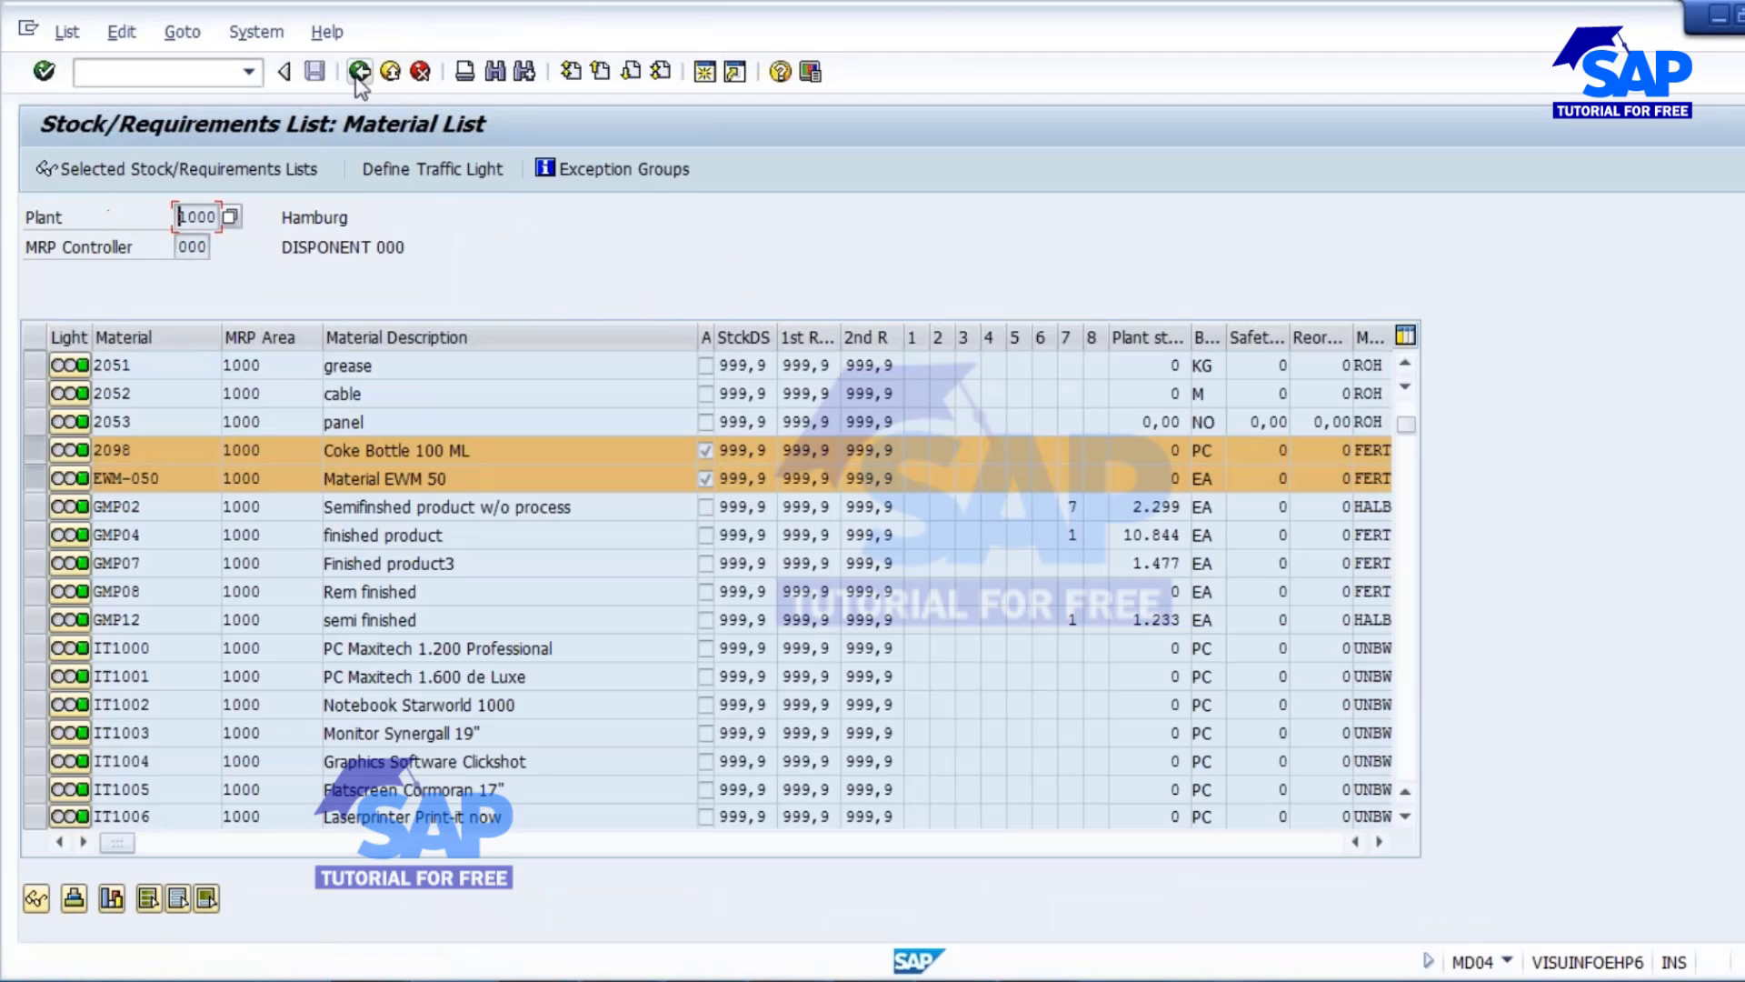
pyautogui.click(391, 73)
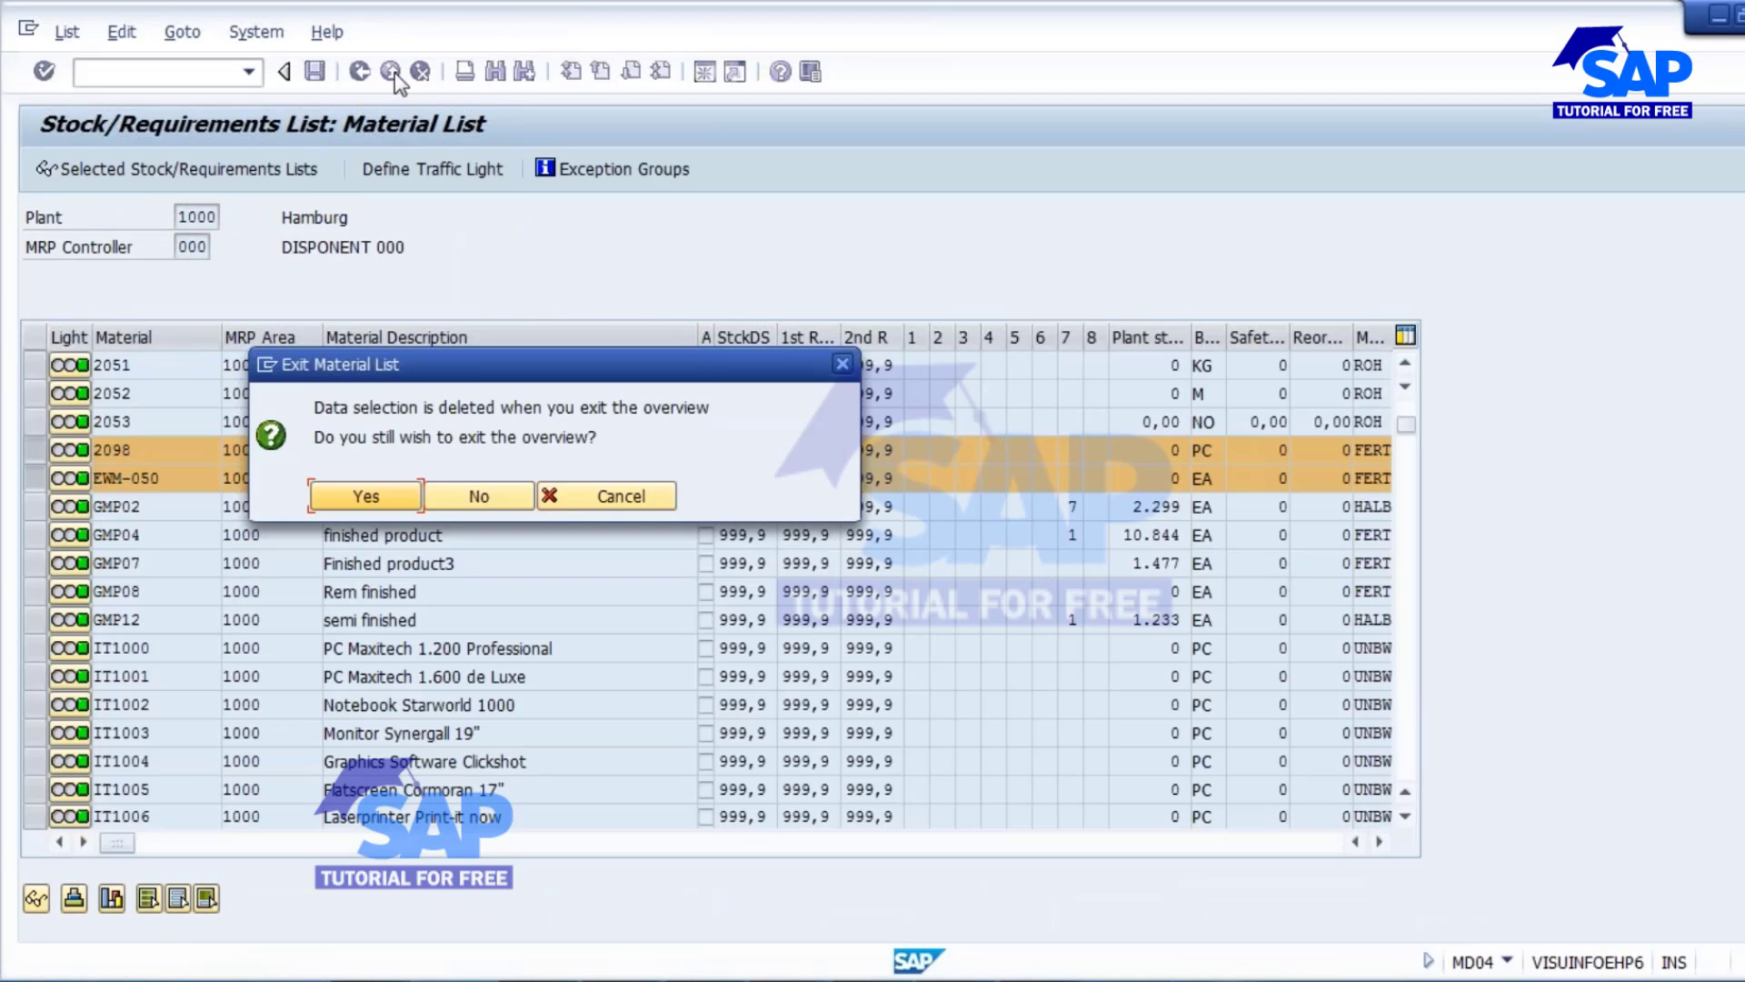
pyautogui.click(363, 496)
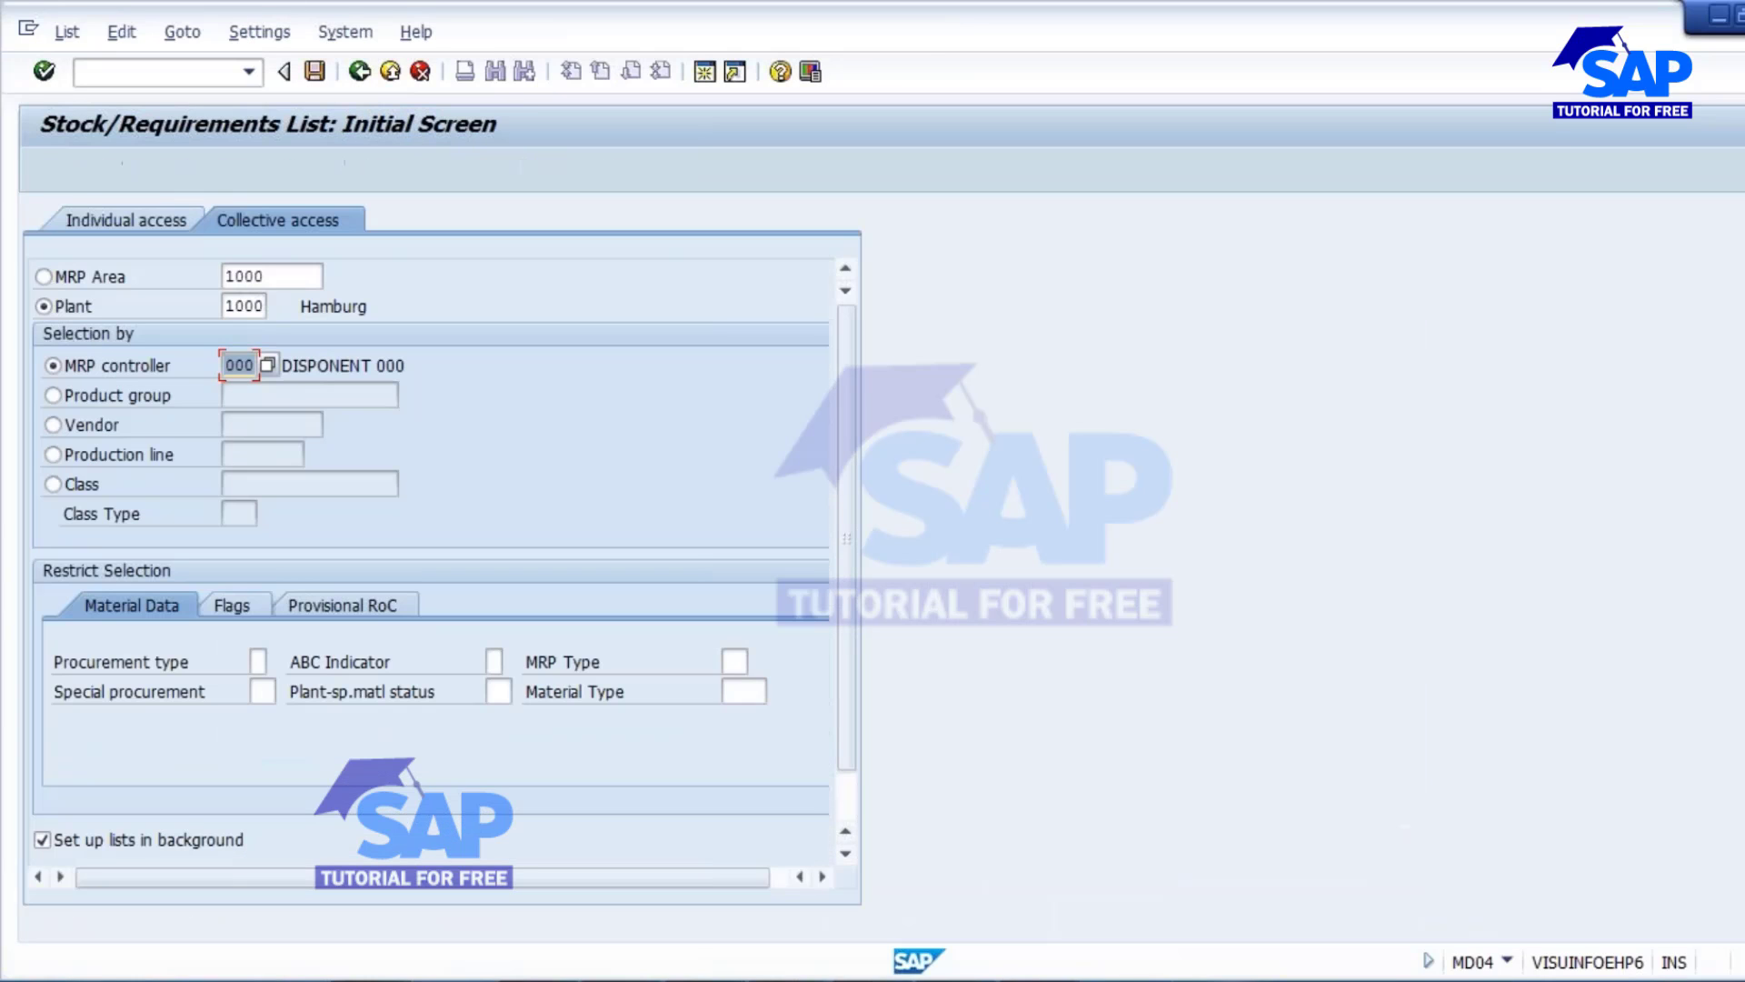
pyautogui.click(360, 73)
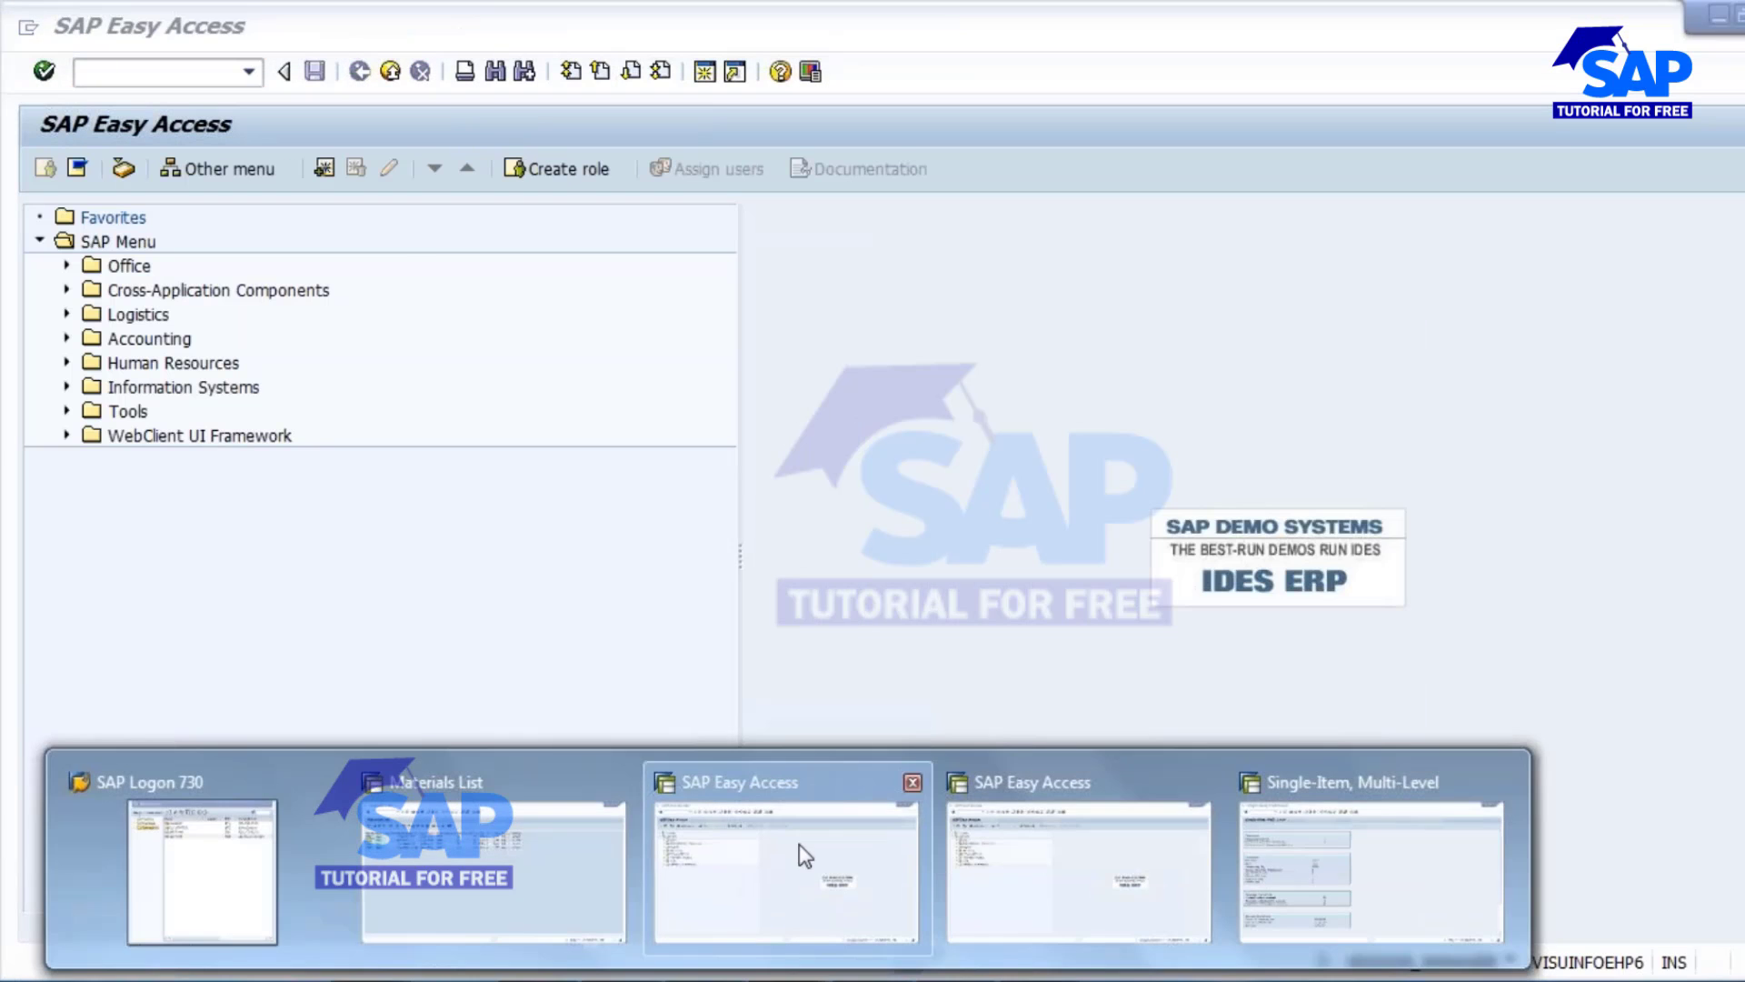
pyautogui.click(760, 834)
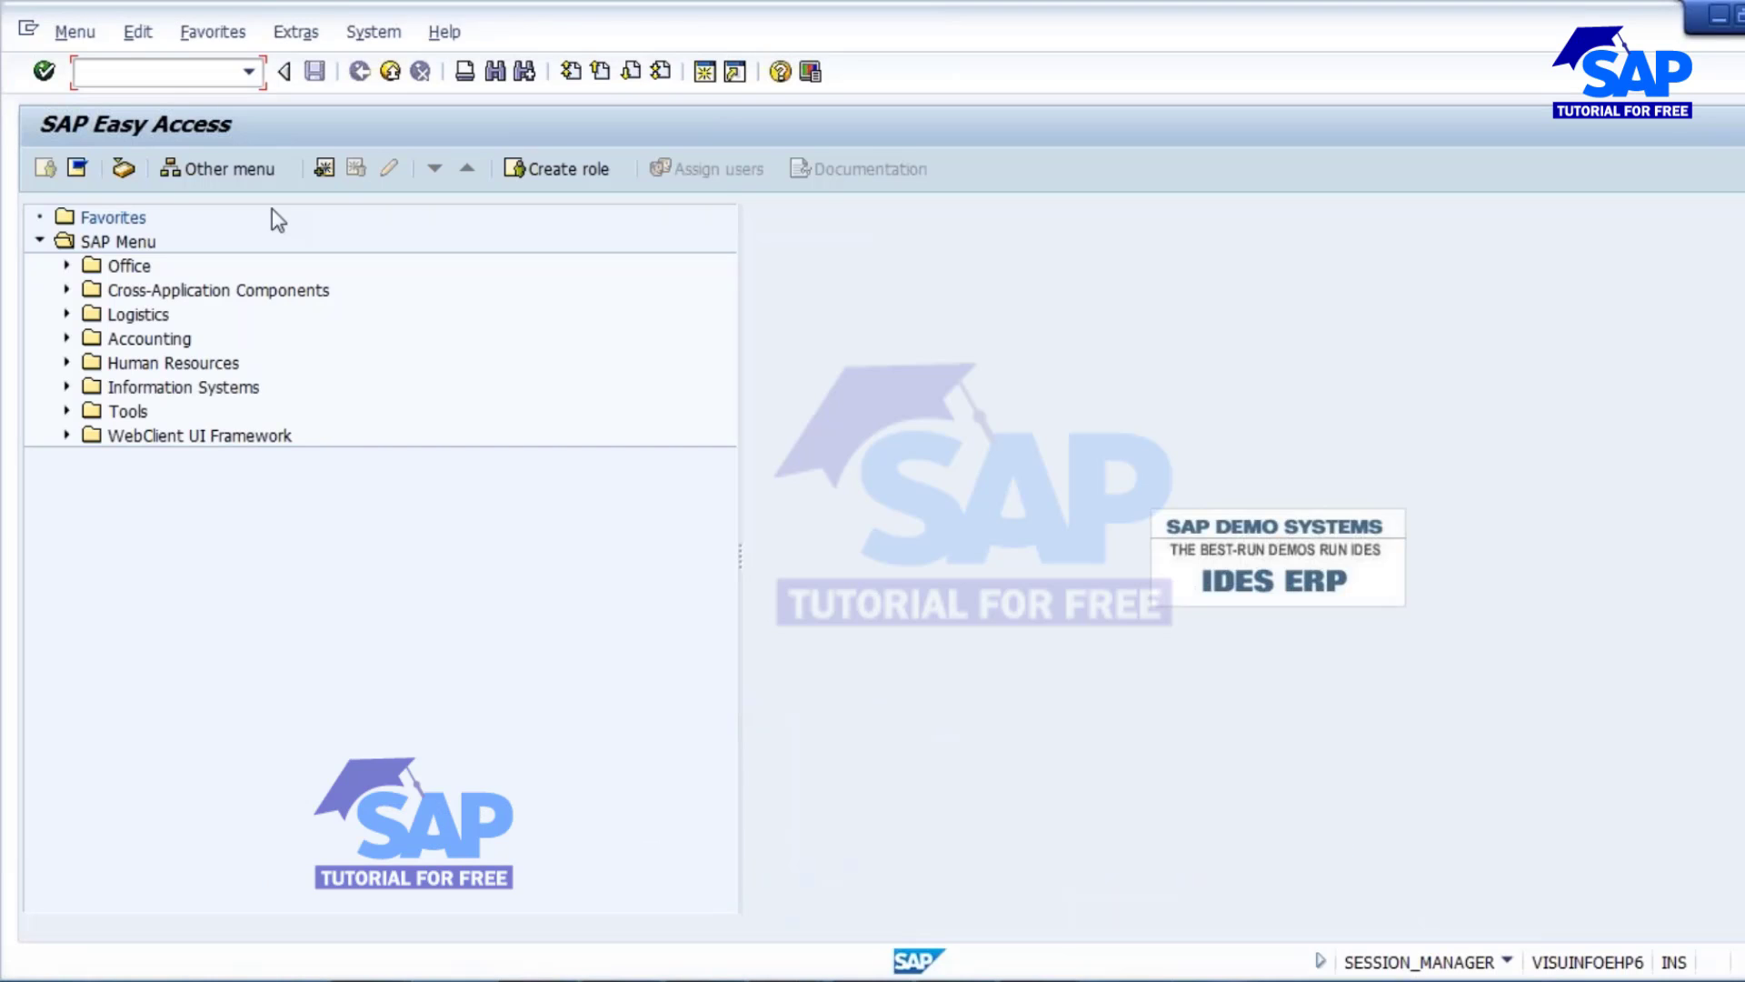
pyautogui.write('md04')
pyautogui.press('Return')
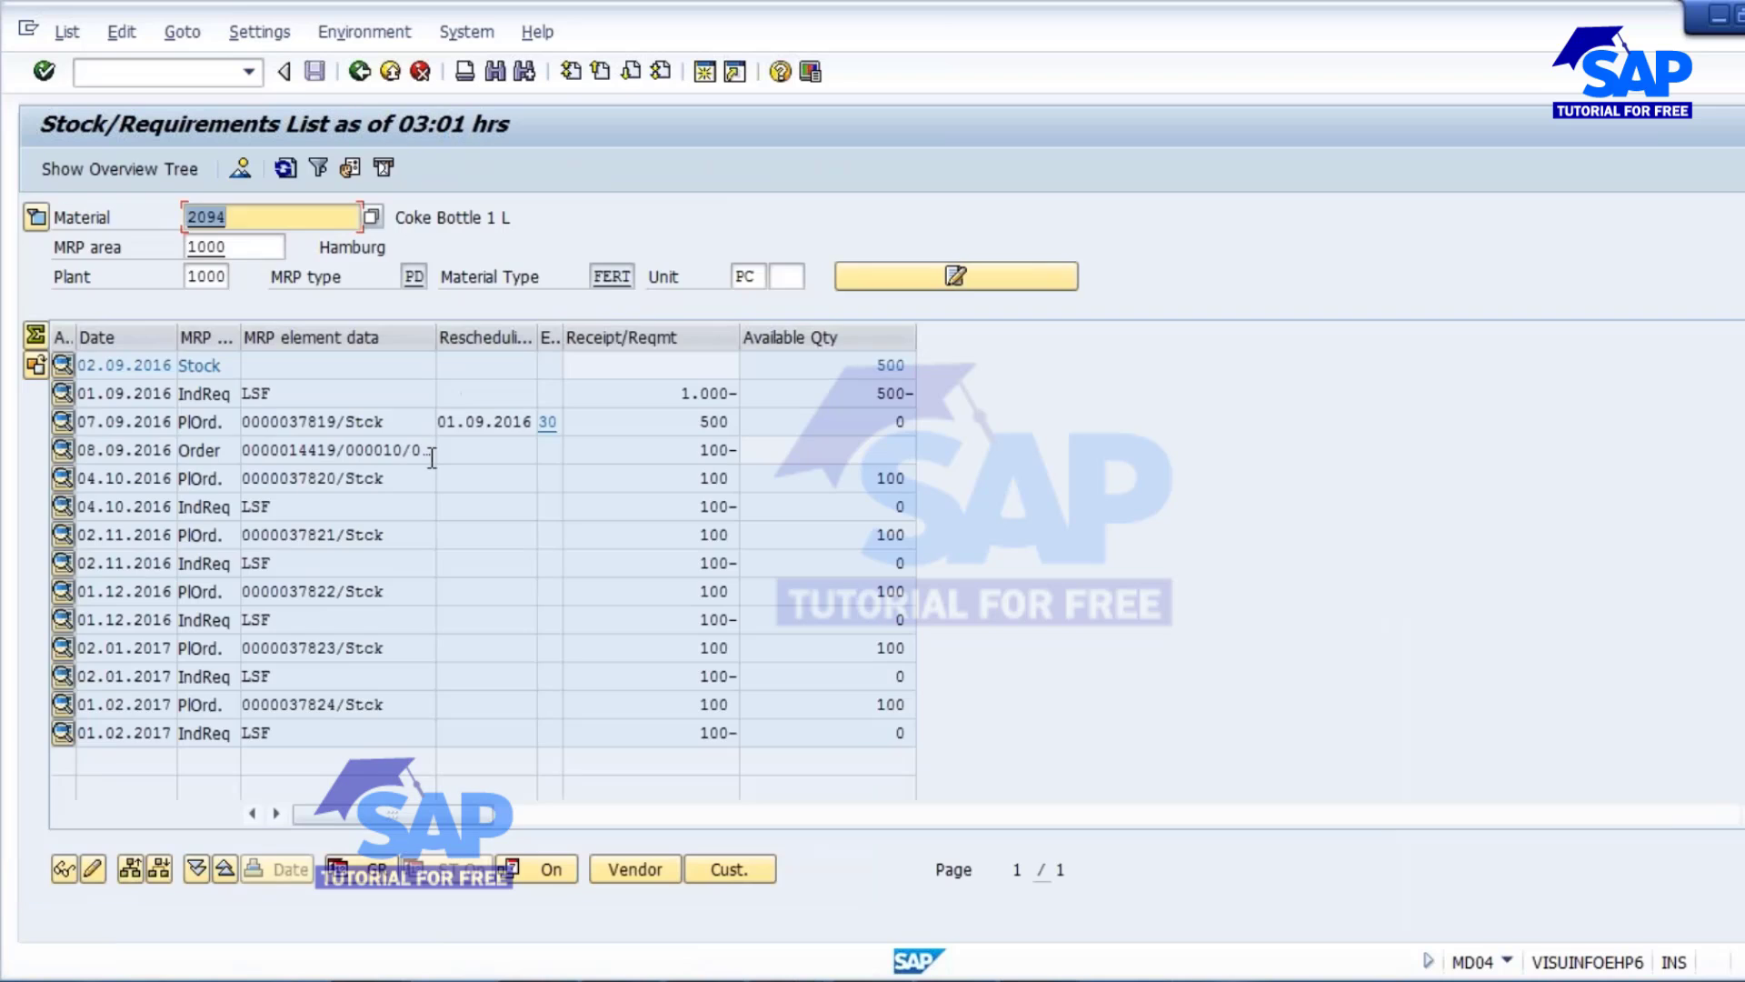
# Step: From the 01.09.2016 requirement, delete all of material 2094's planned independent requirements, save, and refresh the stock/requirements list
pyautogui.doubleClick(253, 399)
pyautogui.click(701, 578)
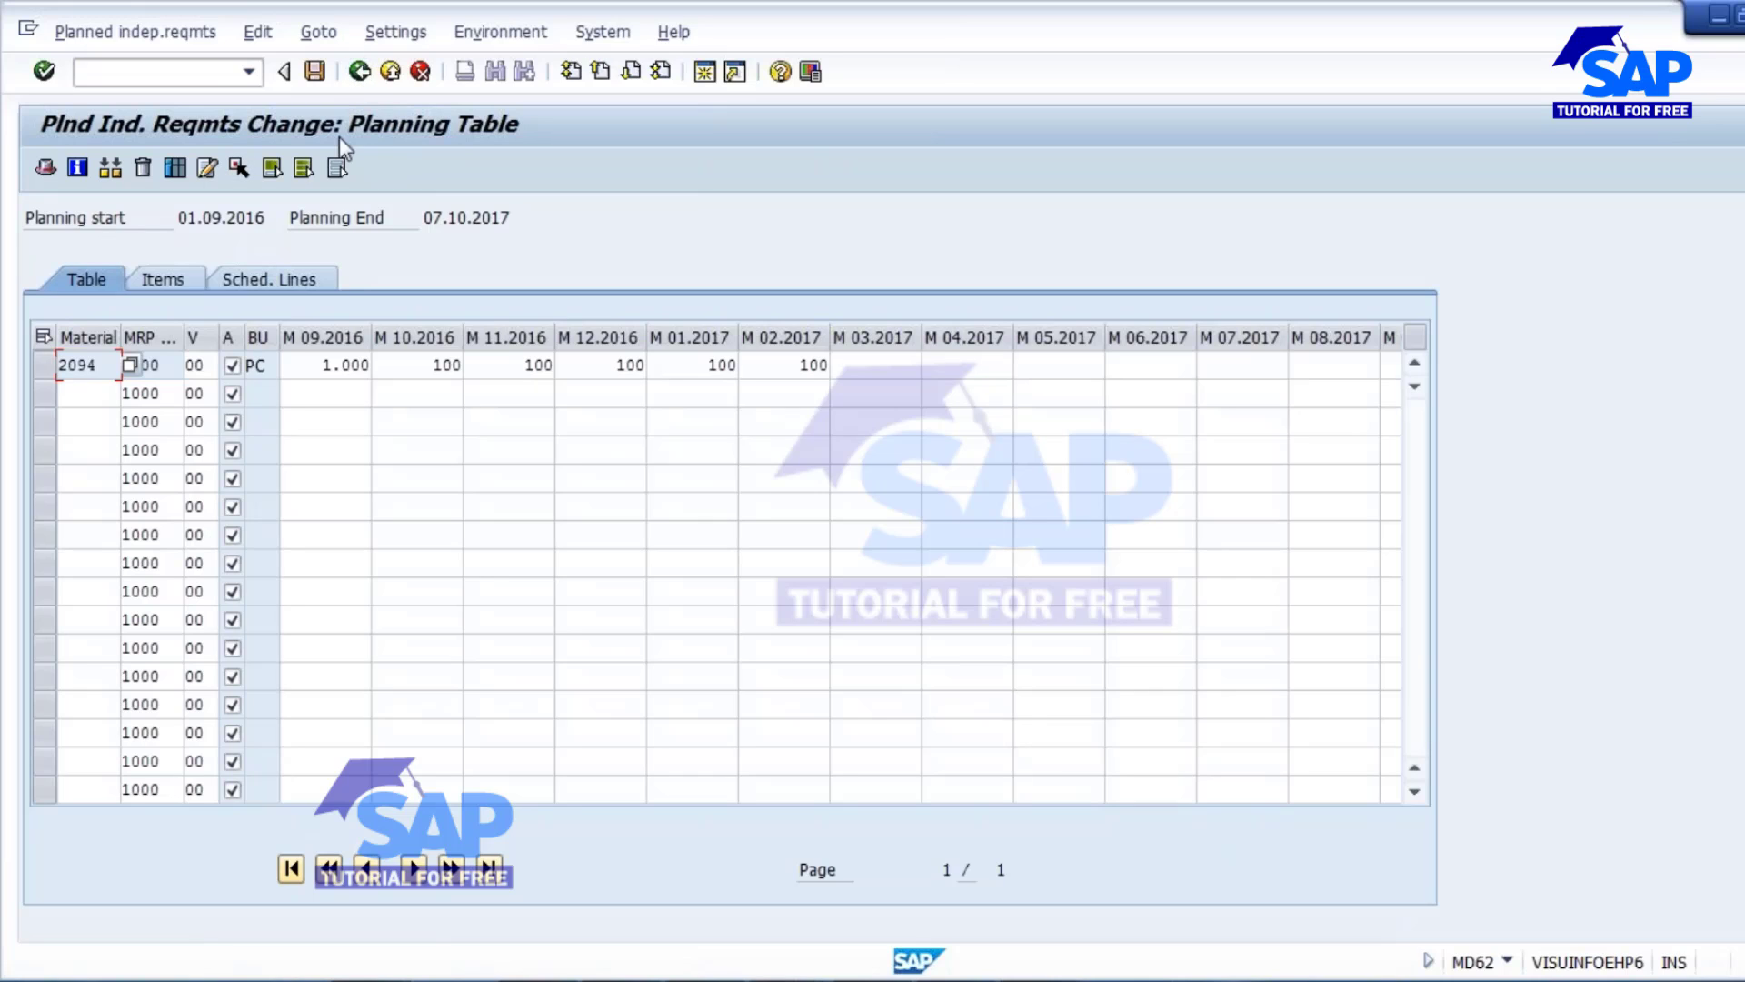
pyautogui.click(40, 365)
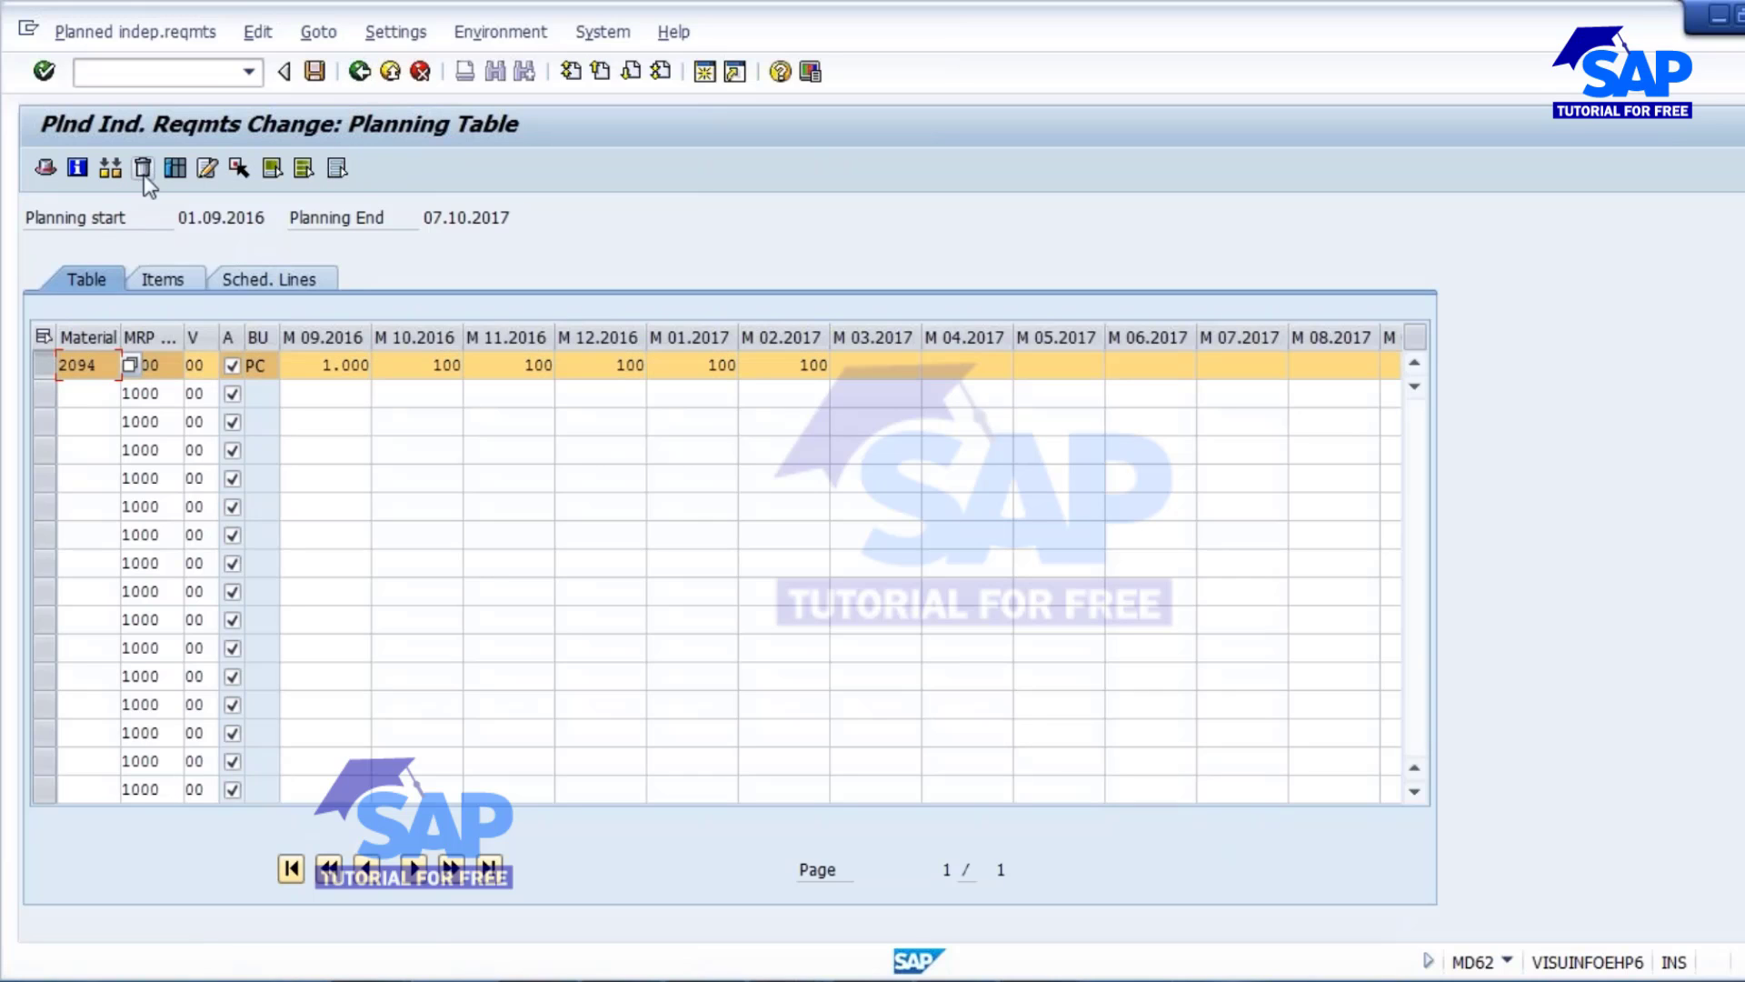
pyautogui.click(143, 169)
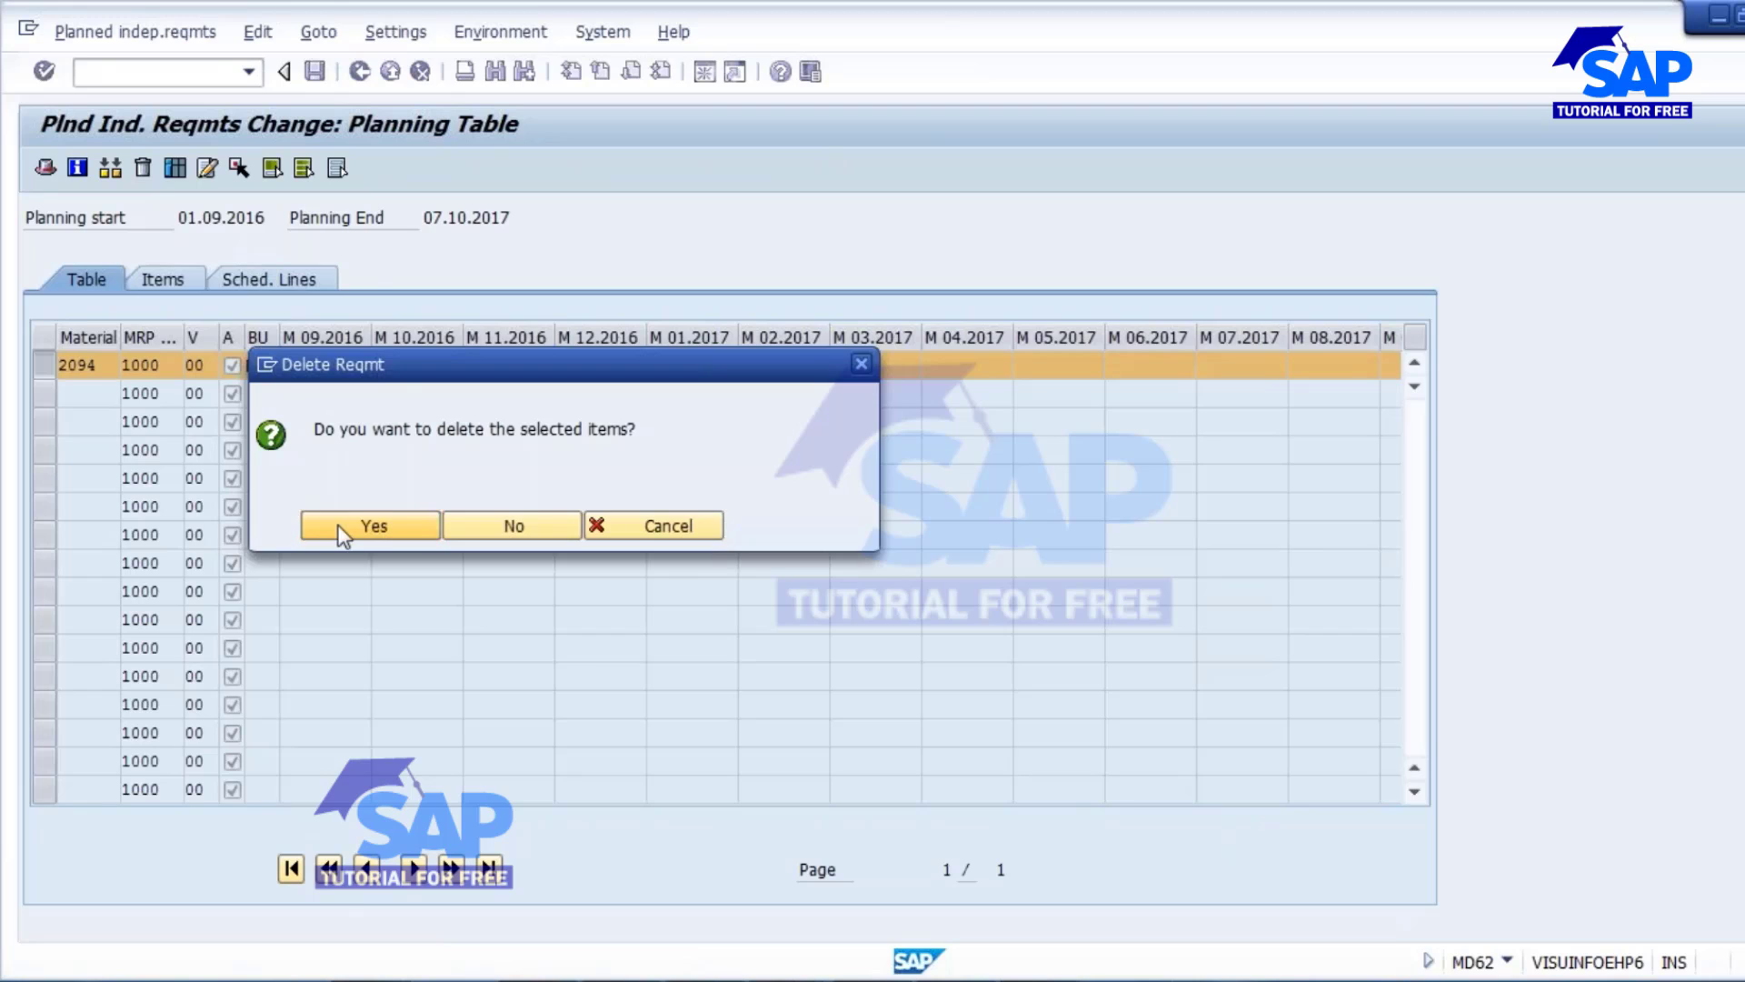
pyautogui.click(350, 527)
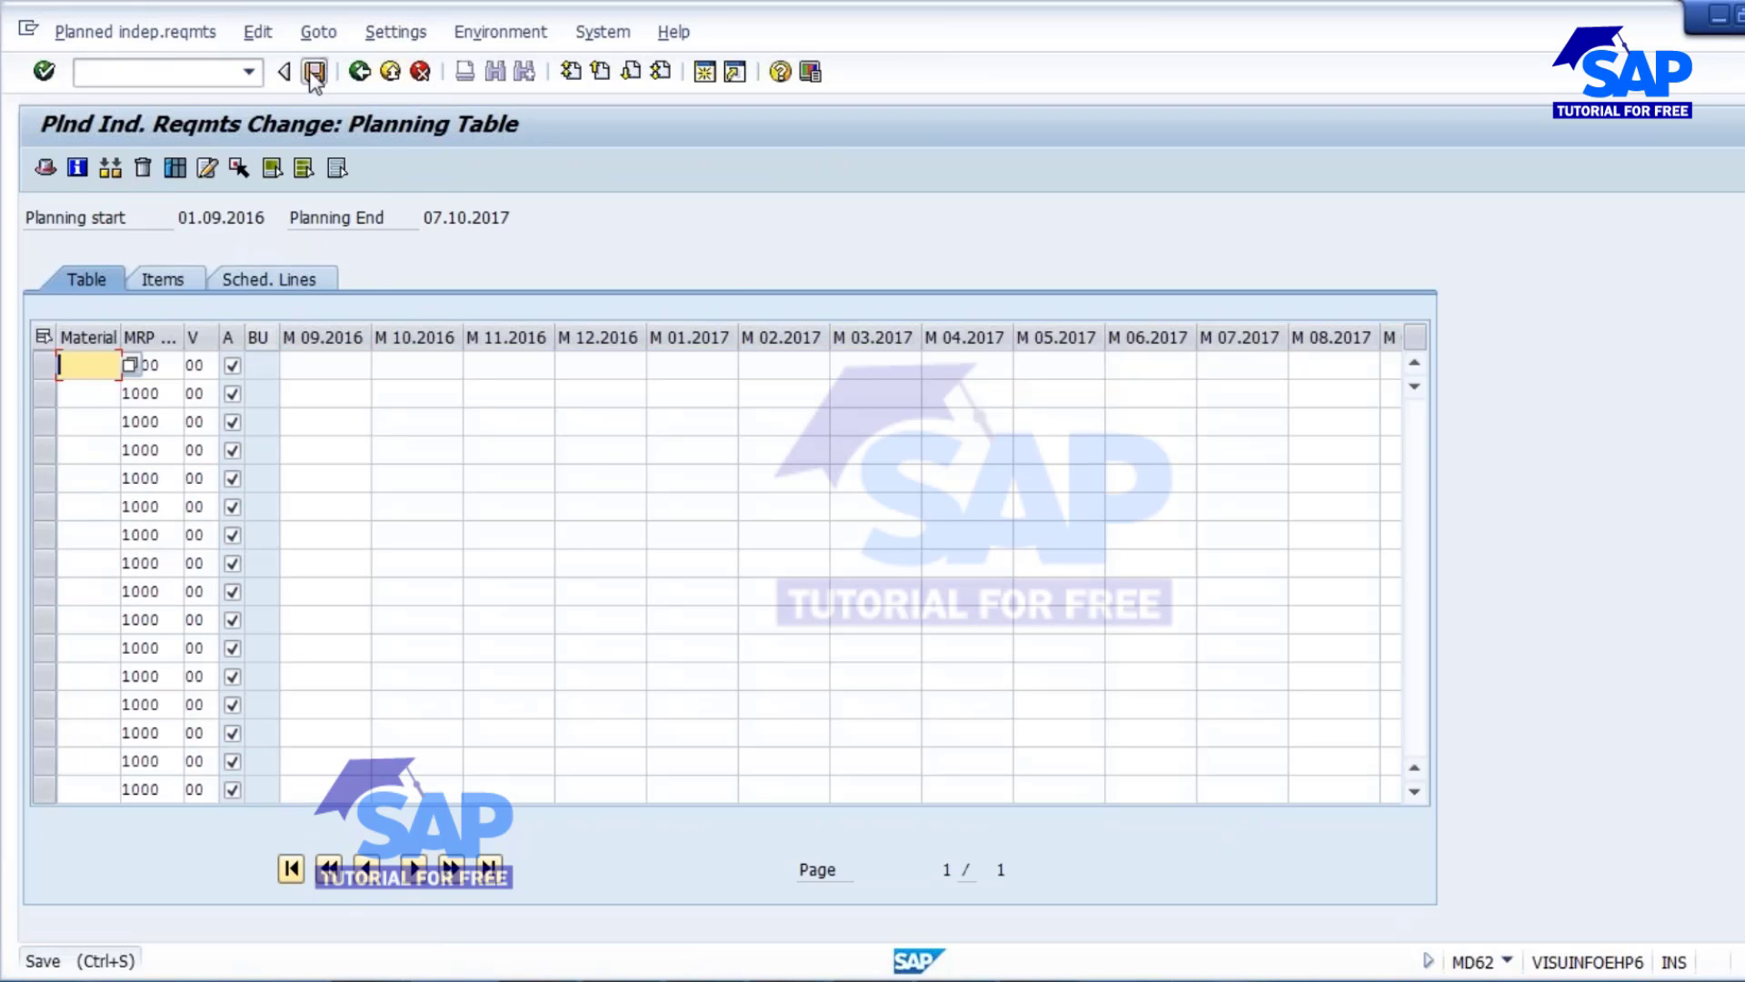
pyautogui.click(315, 71)
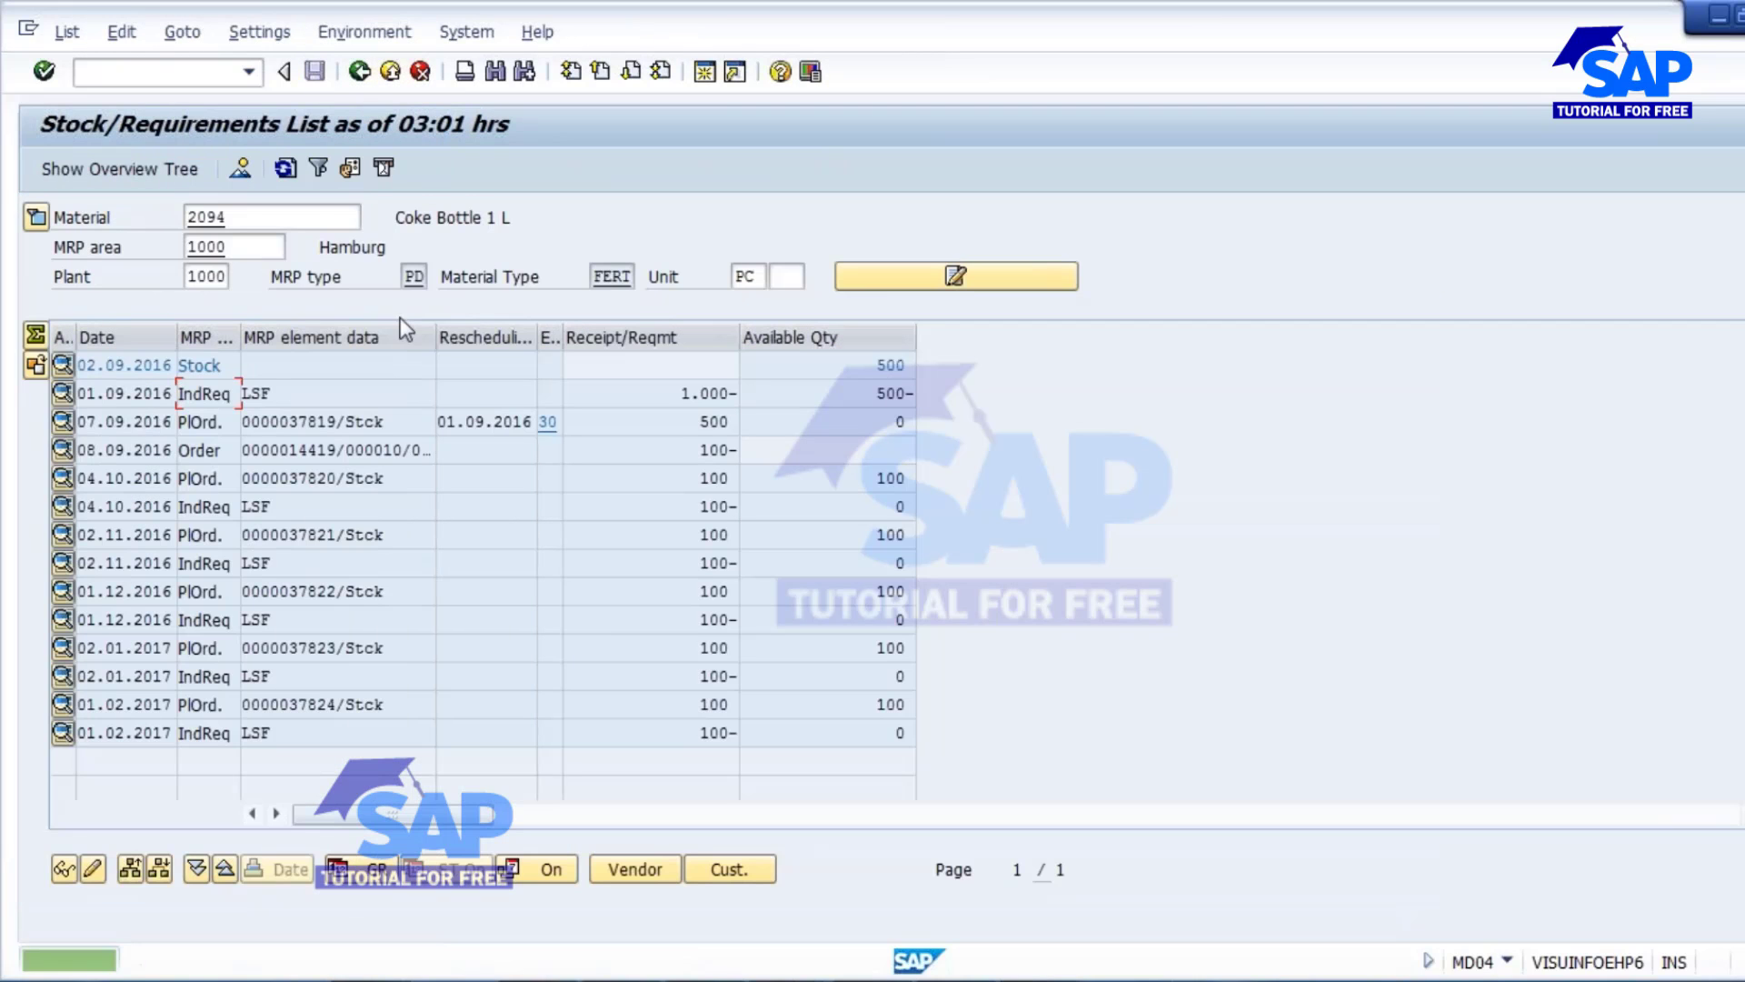
pyautogui.click(286, 167)
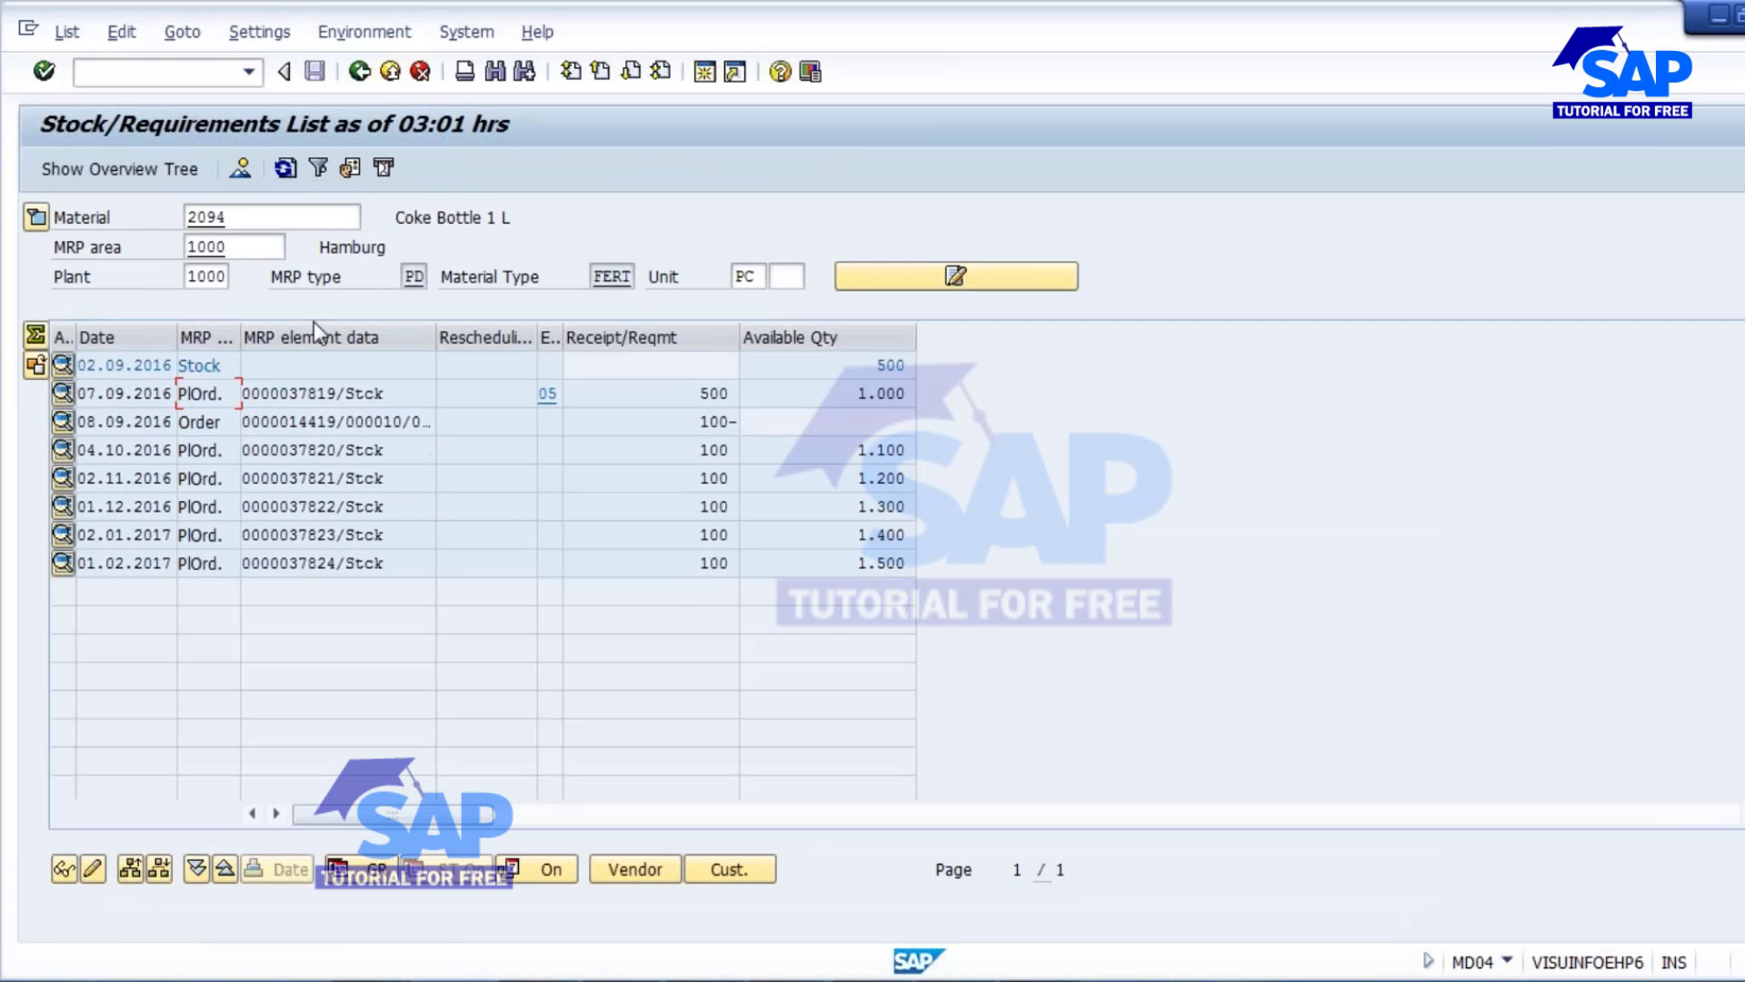
# Step: Run single-item, multi-level planning again for material 2094 in plant 1000 with processing key NETCH, and refresh the stock/requirements list
pyautogui.moveTo(764, 974)
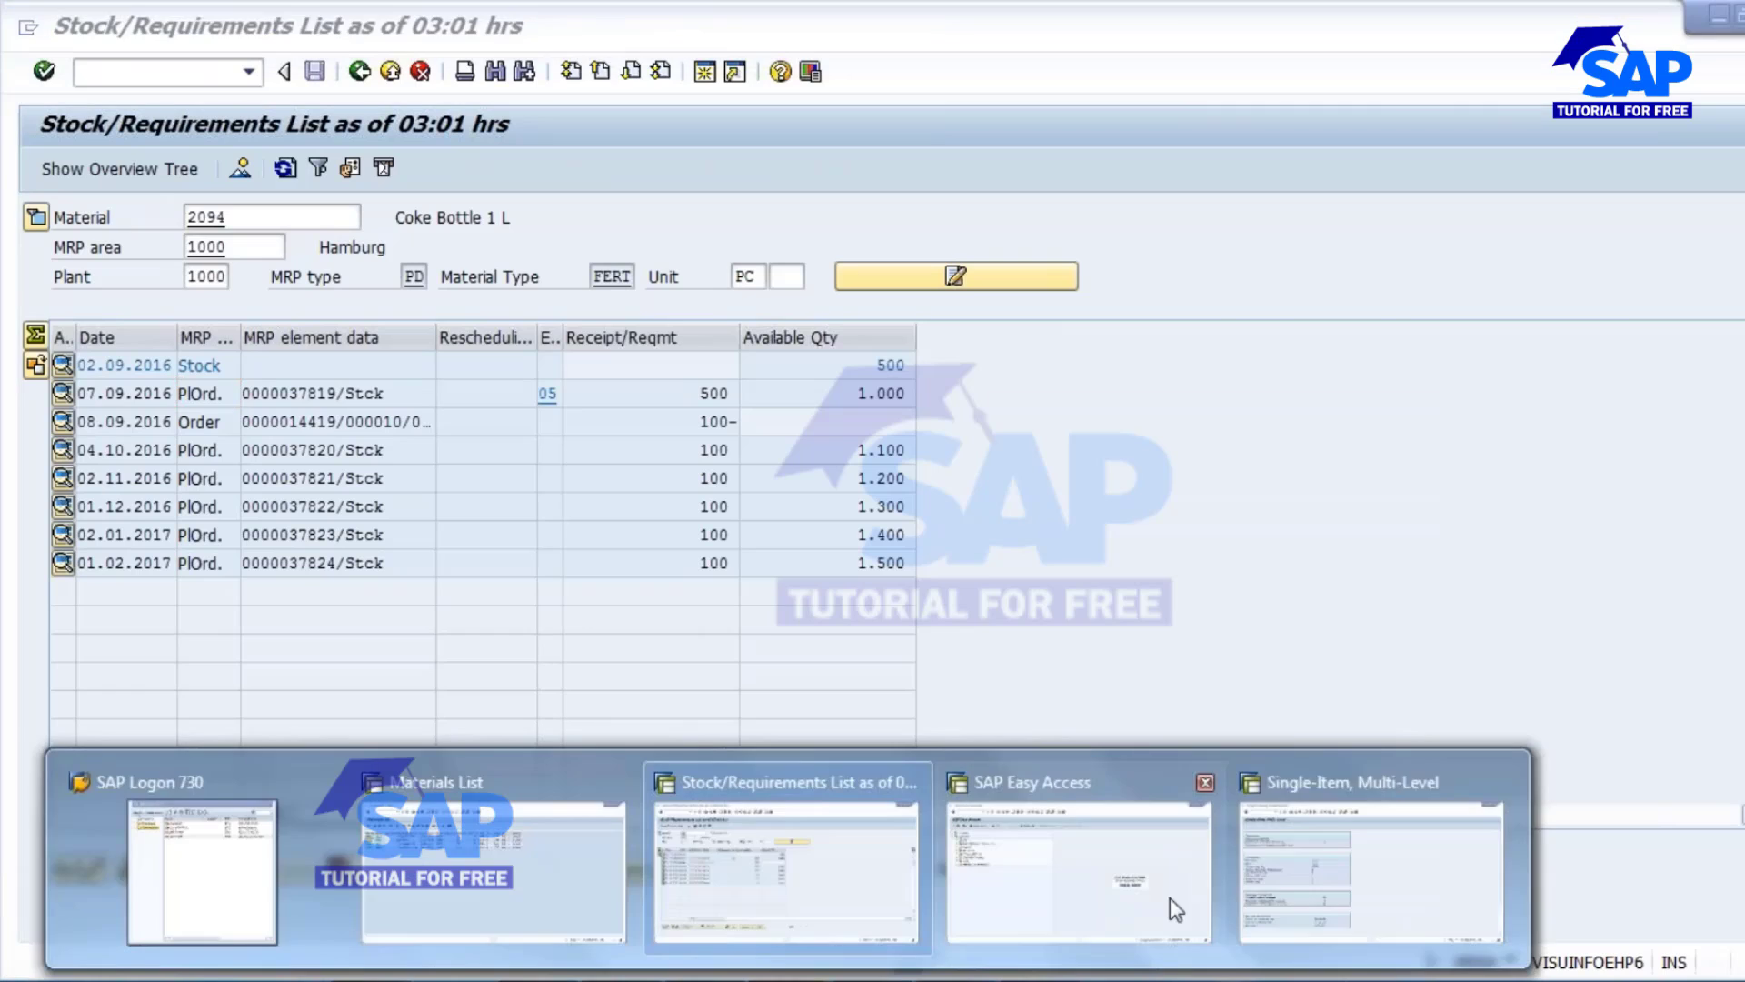
pyautogui.click(1305, 888)
pyautogui.click(360, 71)
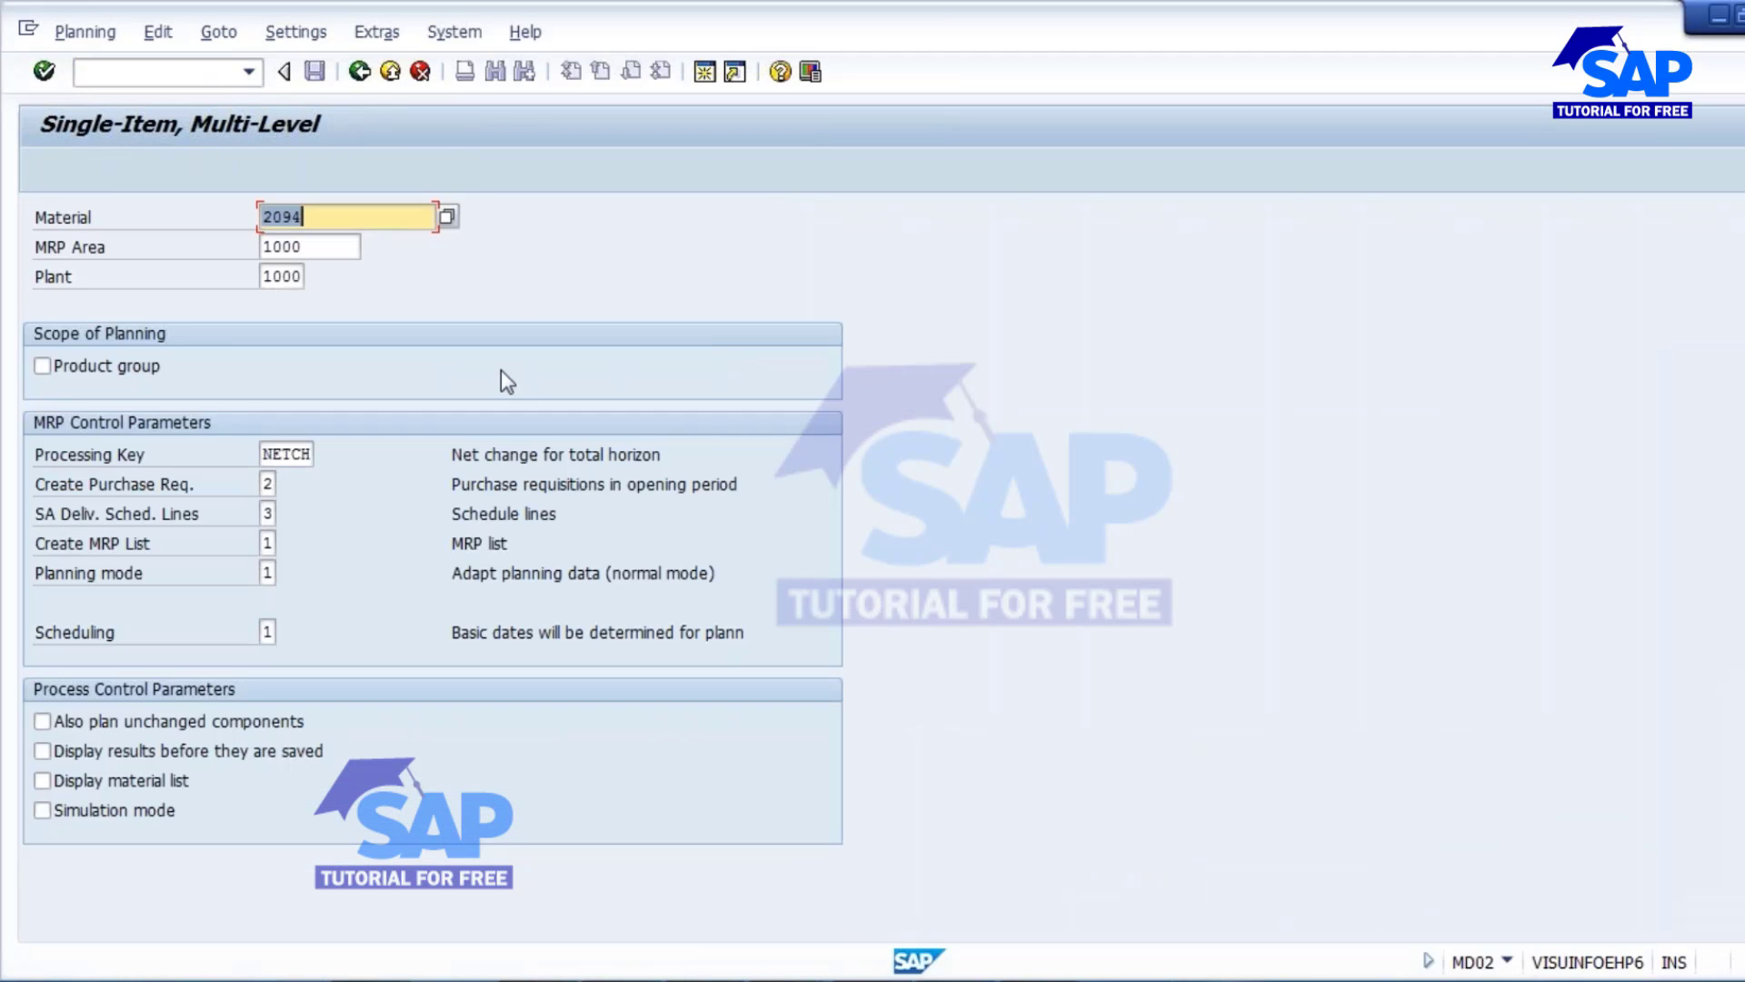
pyautogui.press('Return')
pyautogui.press('Return')
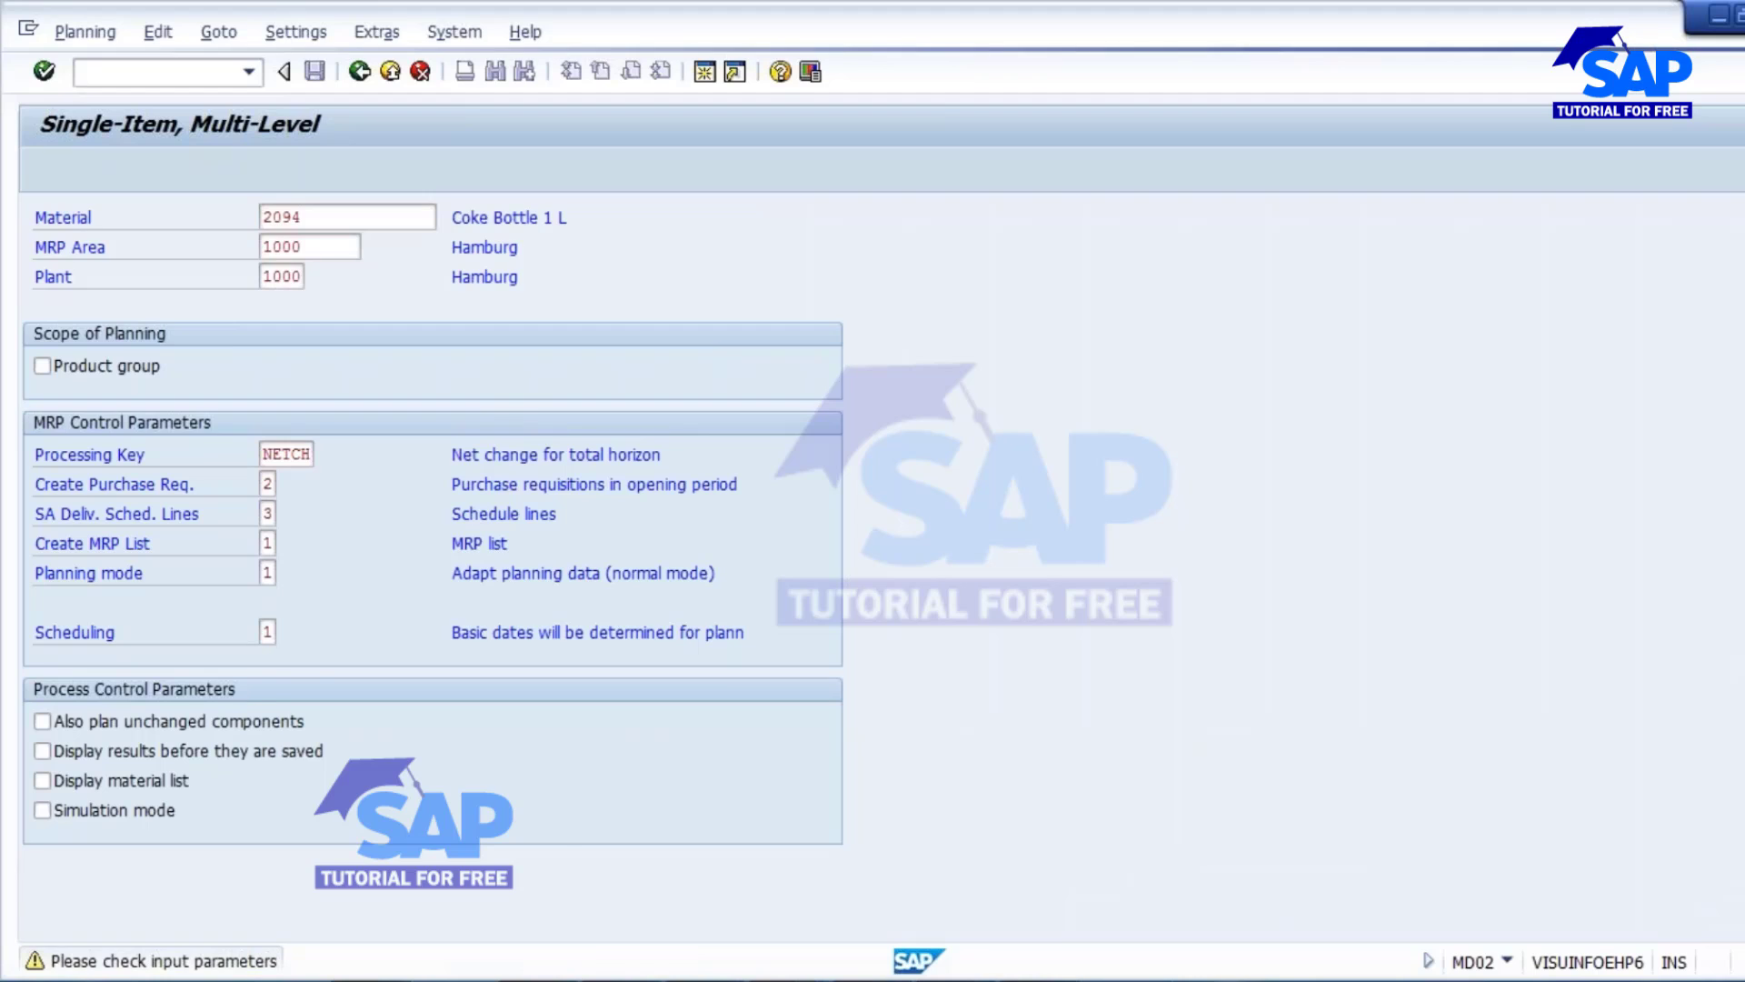
pyautogui.moveTo(764, 974)
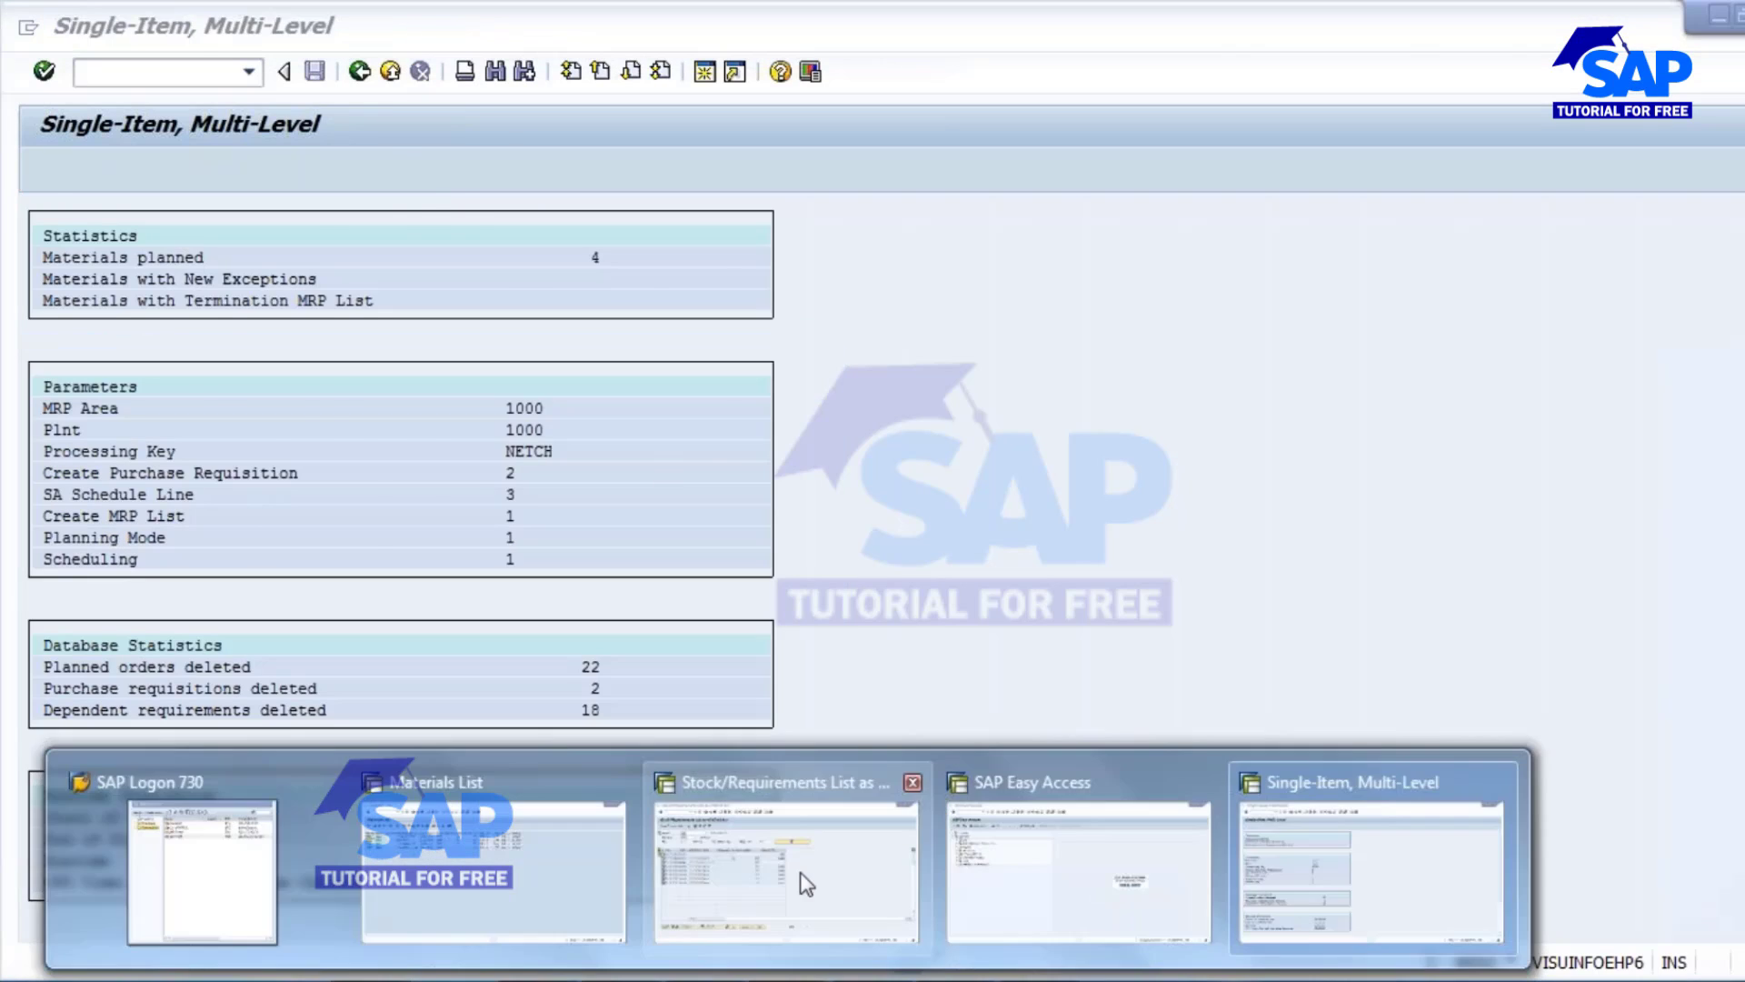
pyautogui.click(709, 818)
pyautogui.click(286, 168)
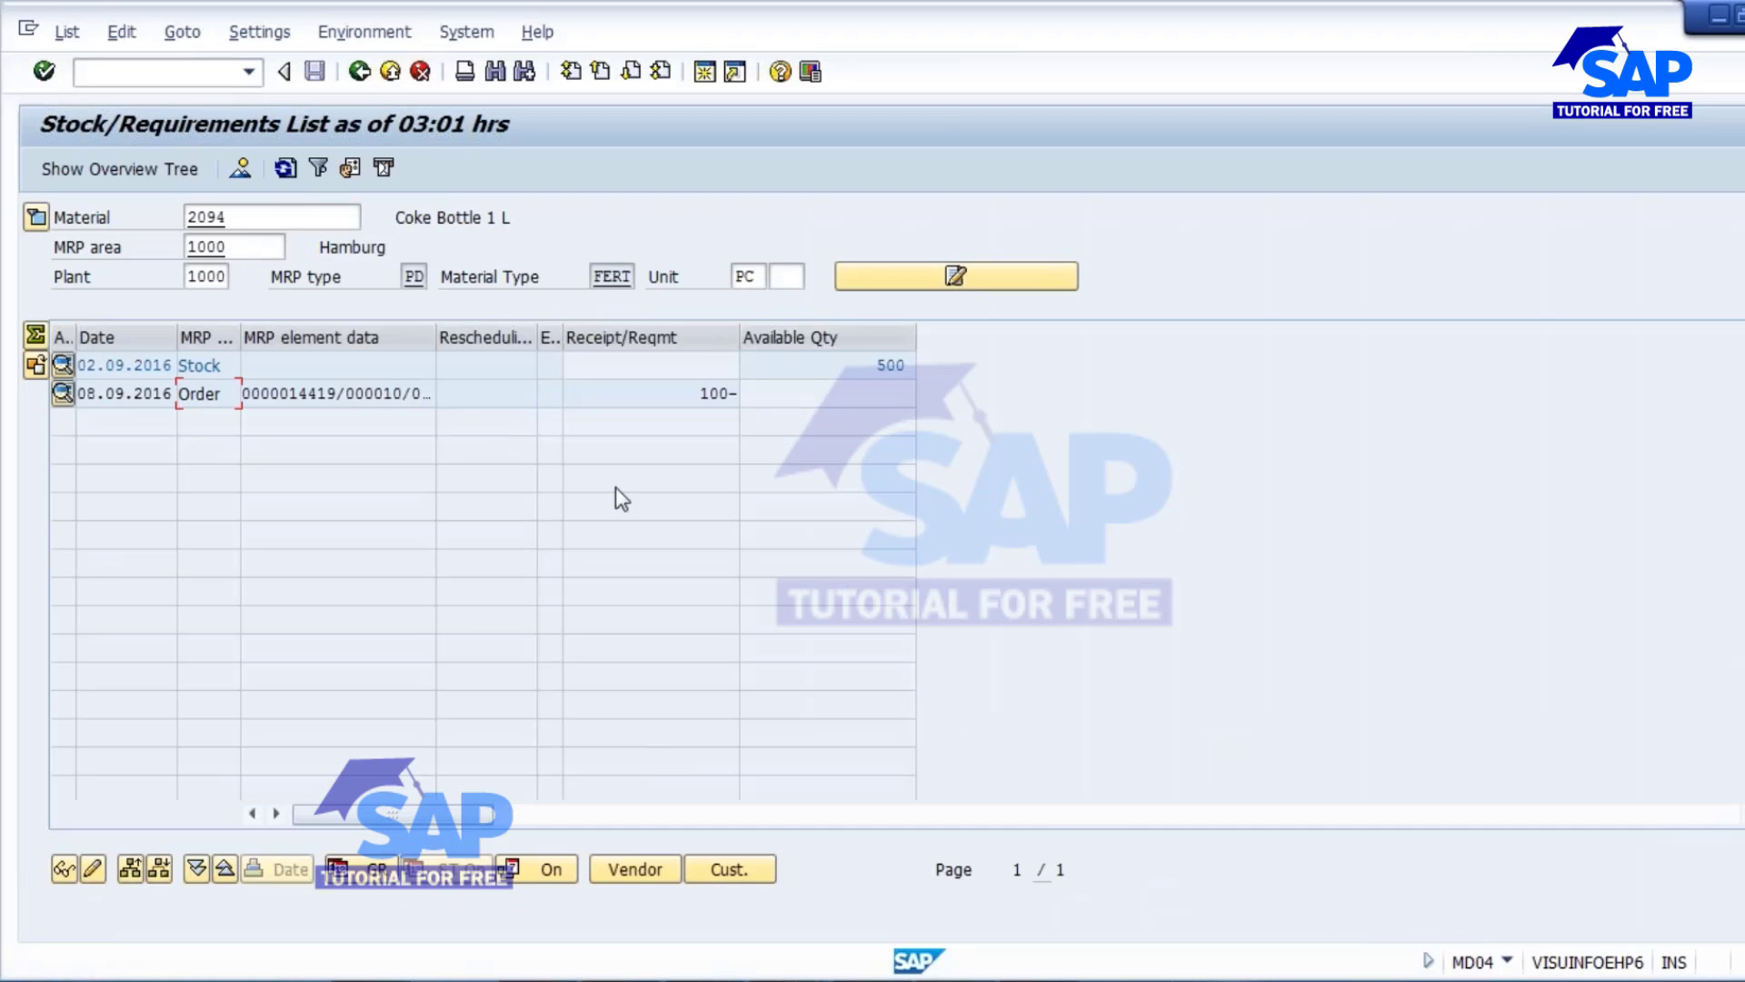
# Step: Start creating planned independent requirements for material 2094 with transaction MD61, using planning period W (Week format), and open the planning table
pyautogui.moveTo(800, 973)
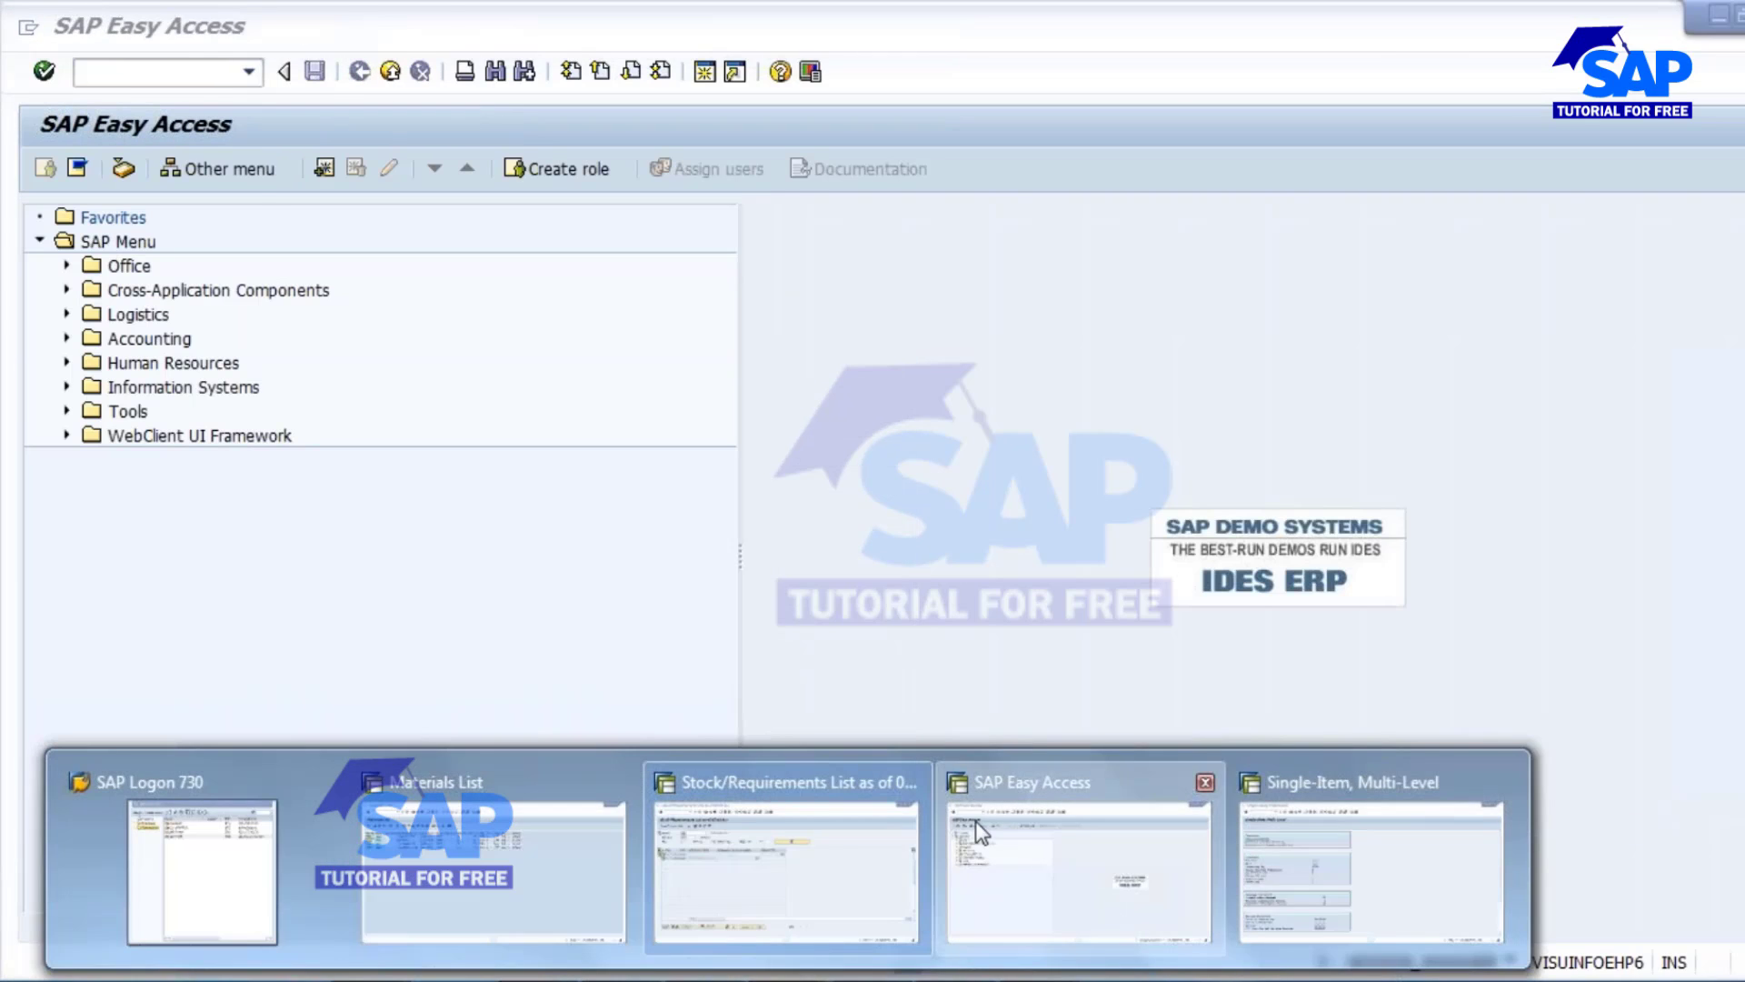
pyautogui.click(982, 831)
pyautogui.write('md61')
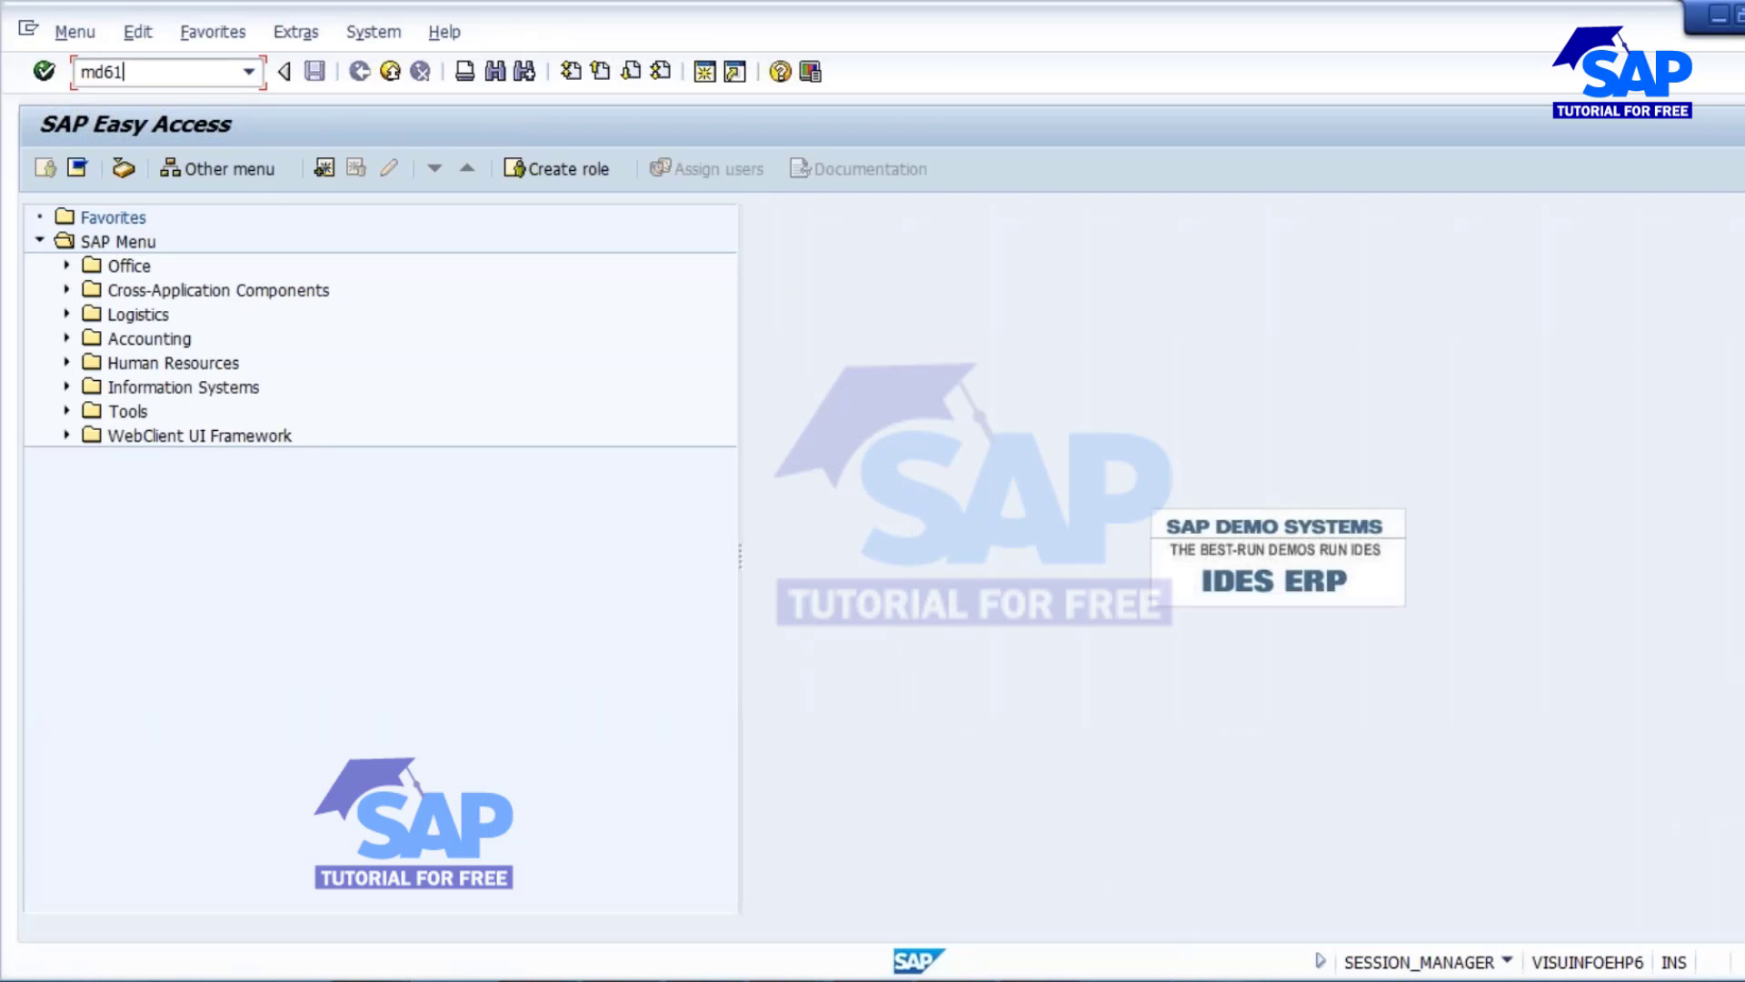
pyautogui.press('Return')
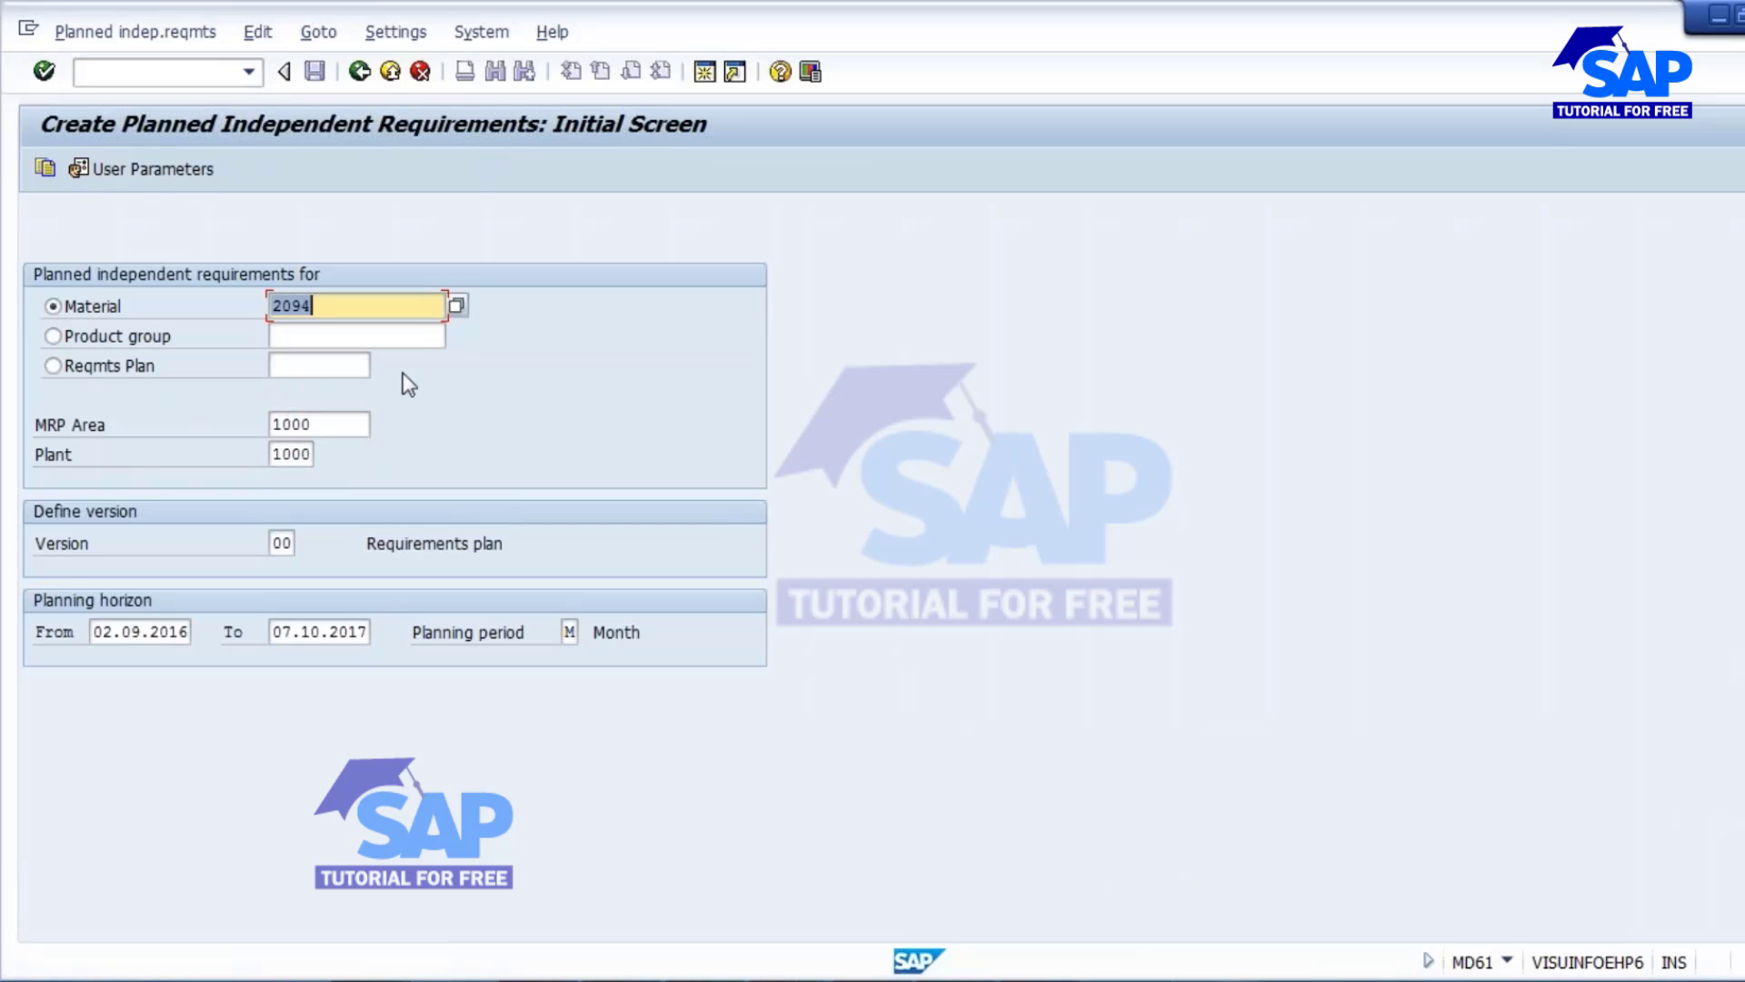
pyautogui.click(569, 632)
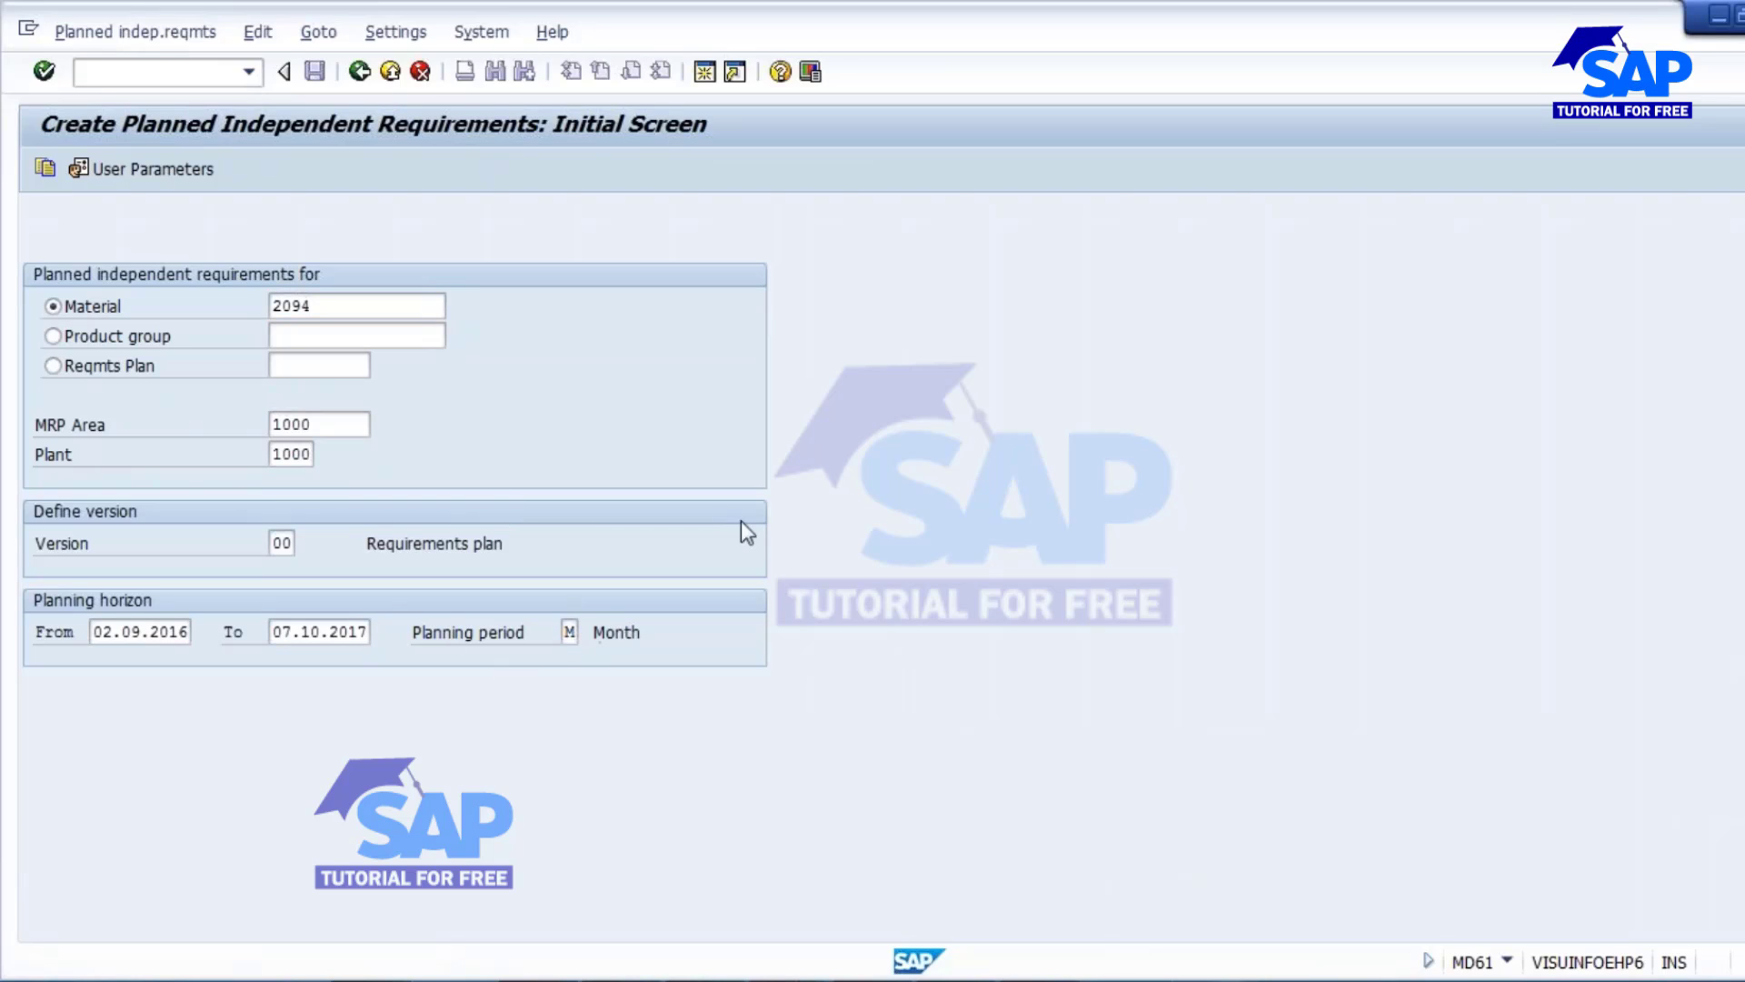
pyautogui.press('F4')
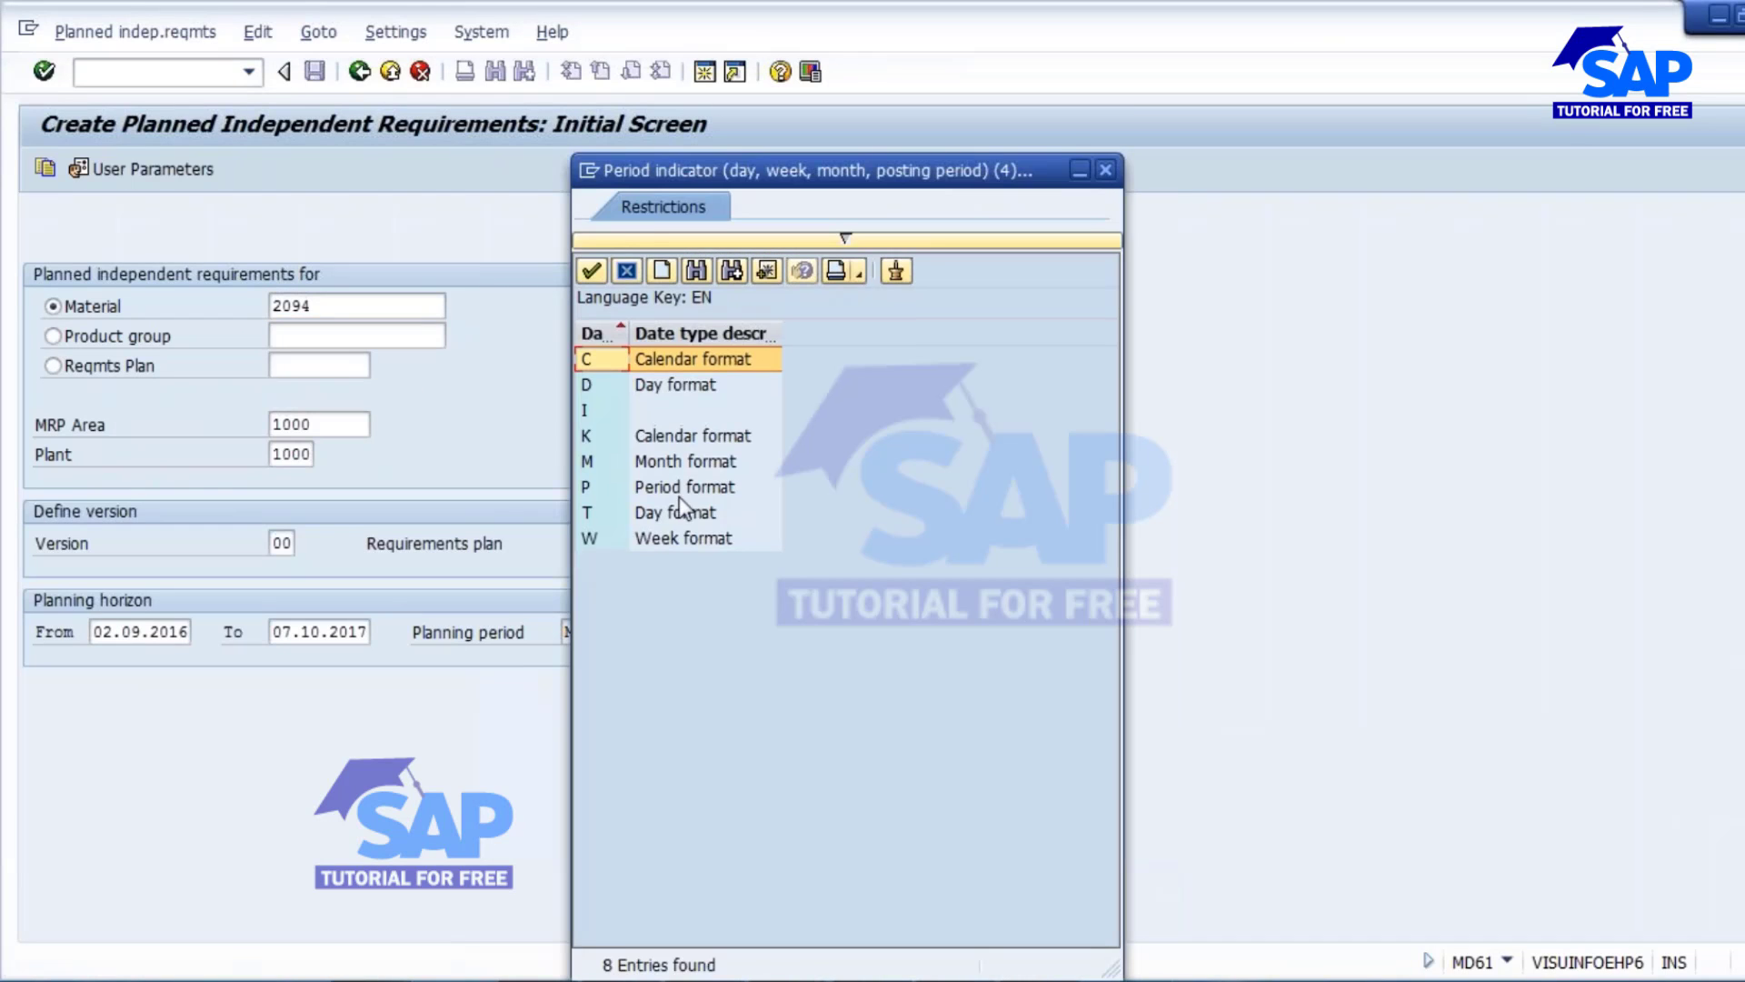
pyautogui.click(682, 516)
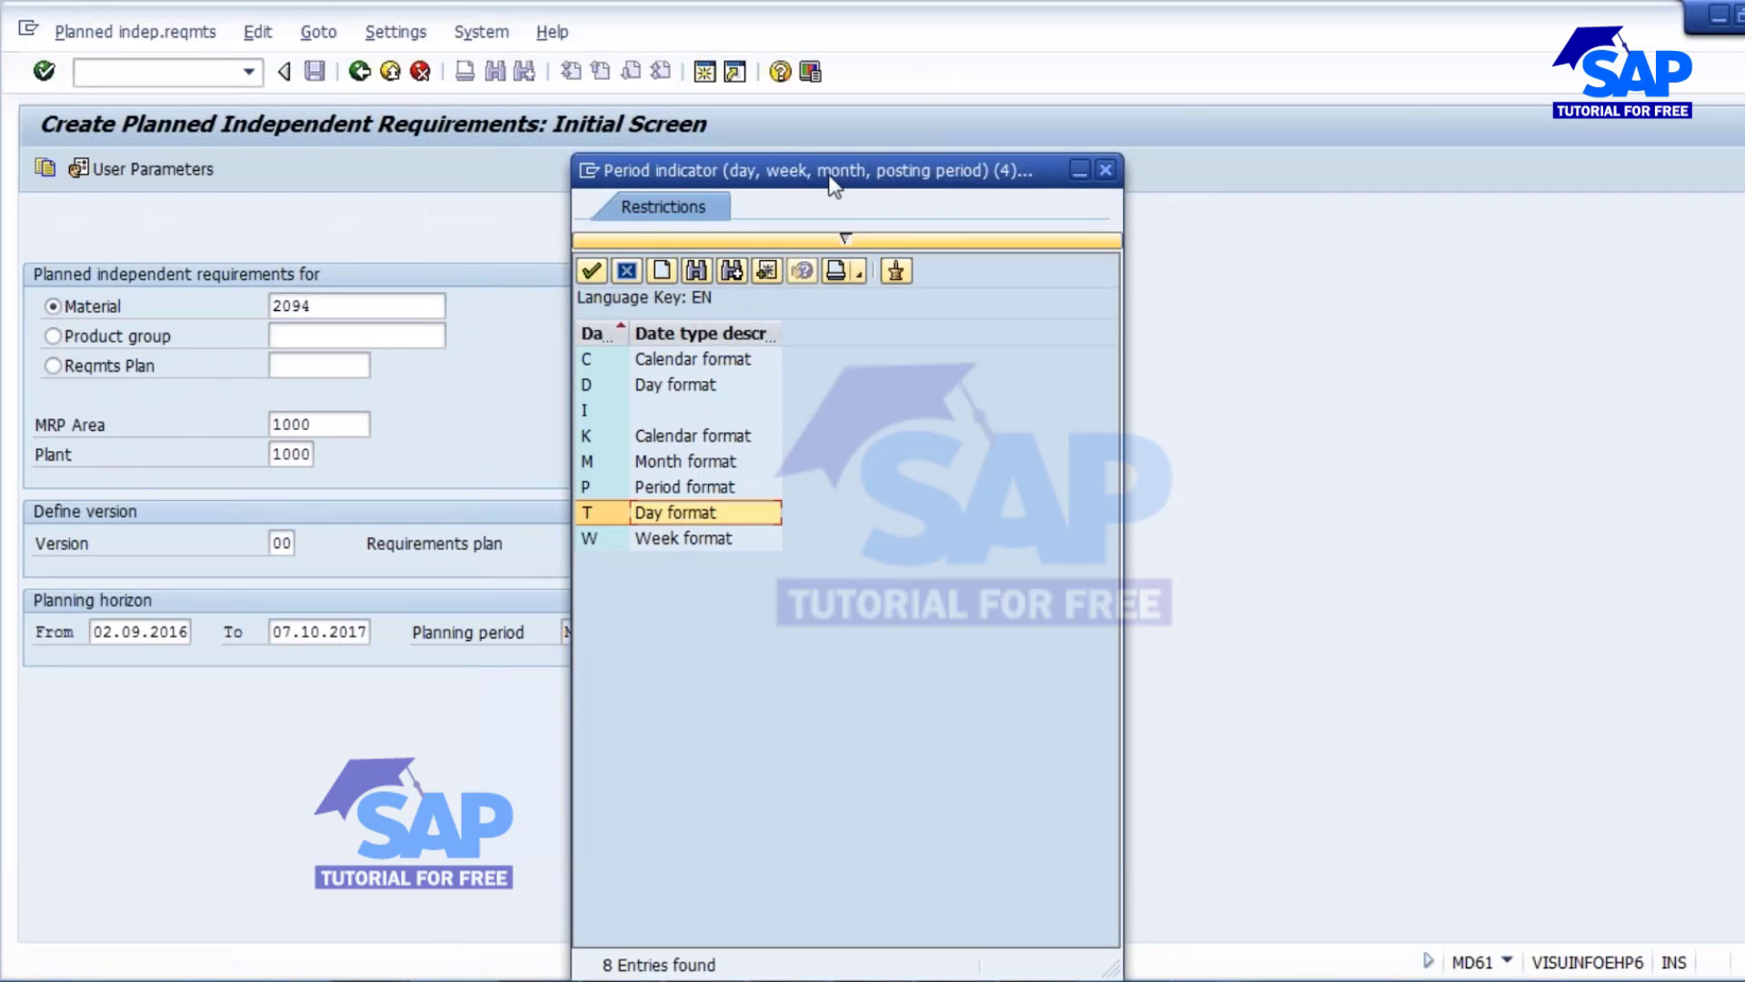
pyautogui.moveTo(830, 178); pyautogui.dragTo(931, 196)
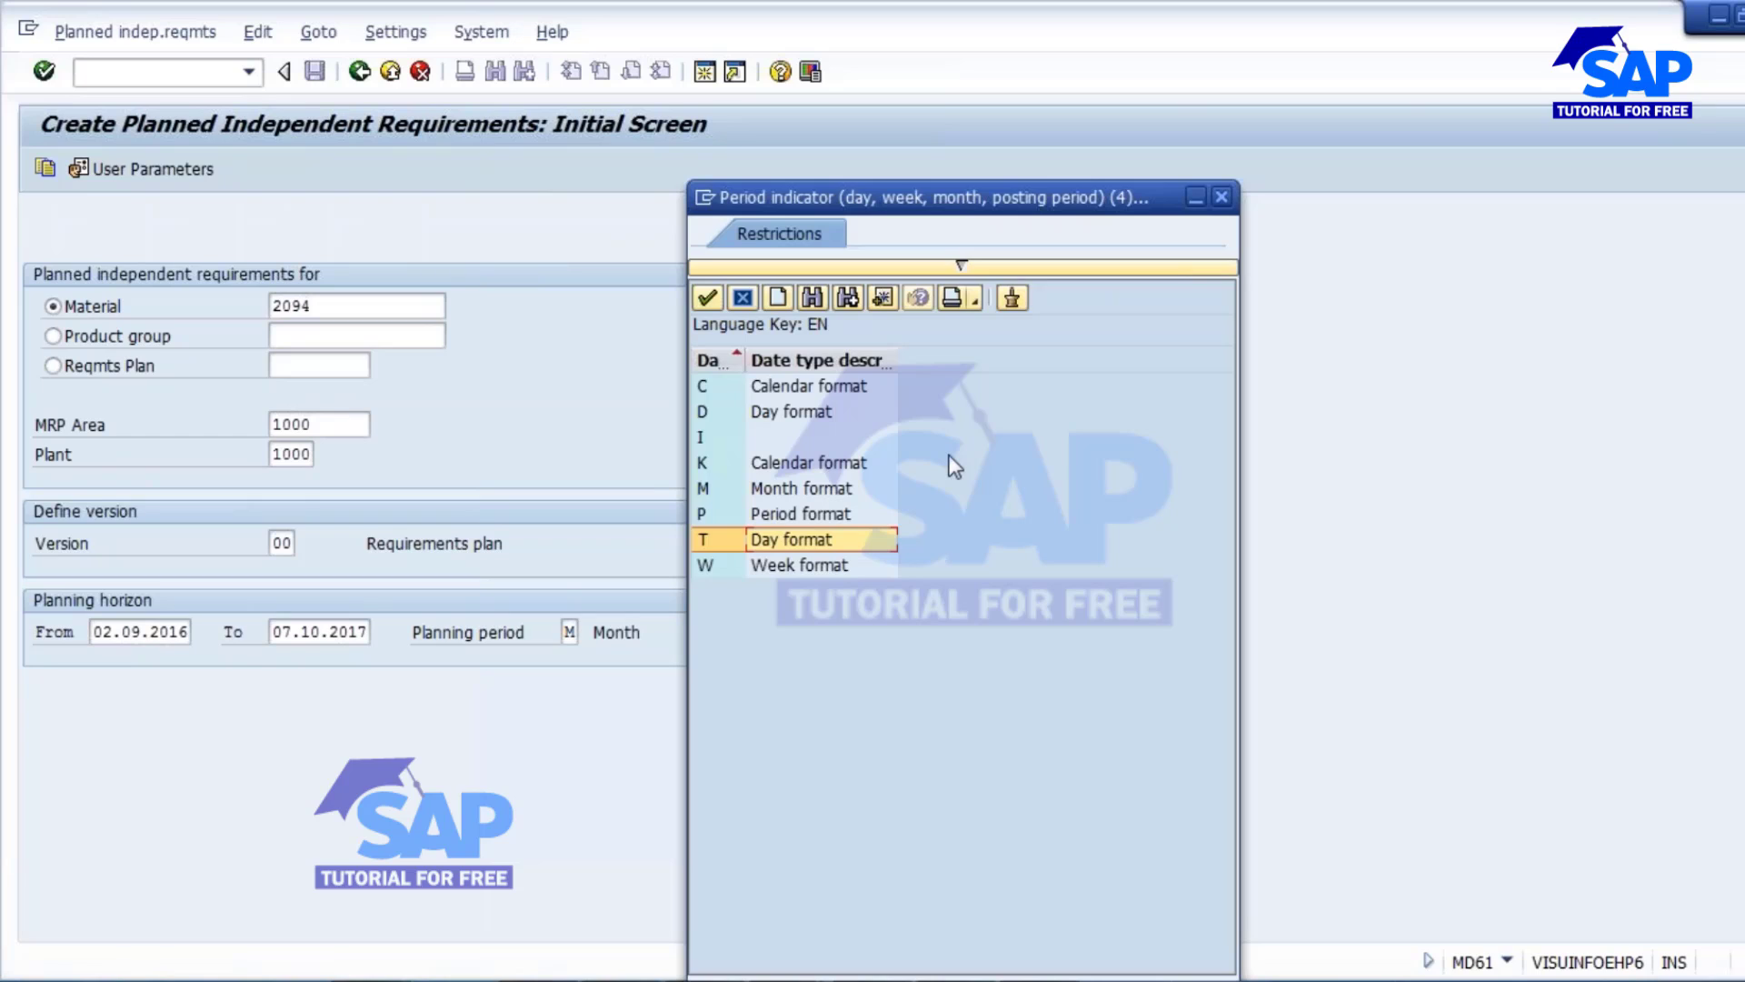
pyautogui.doubleClick(793, 565)
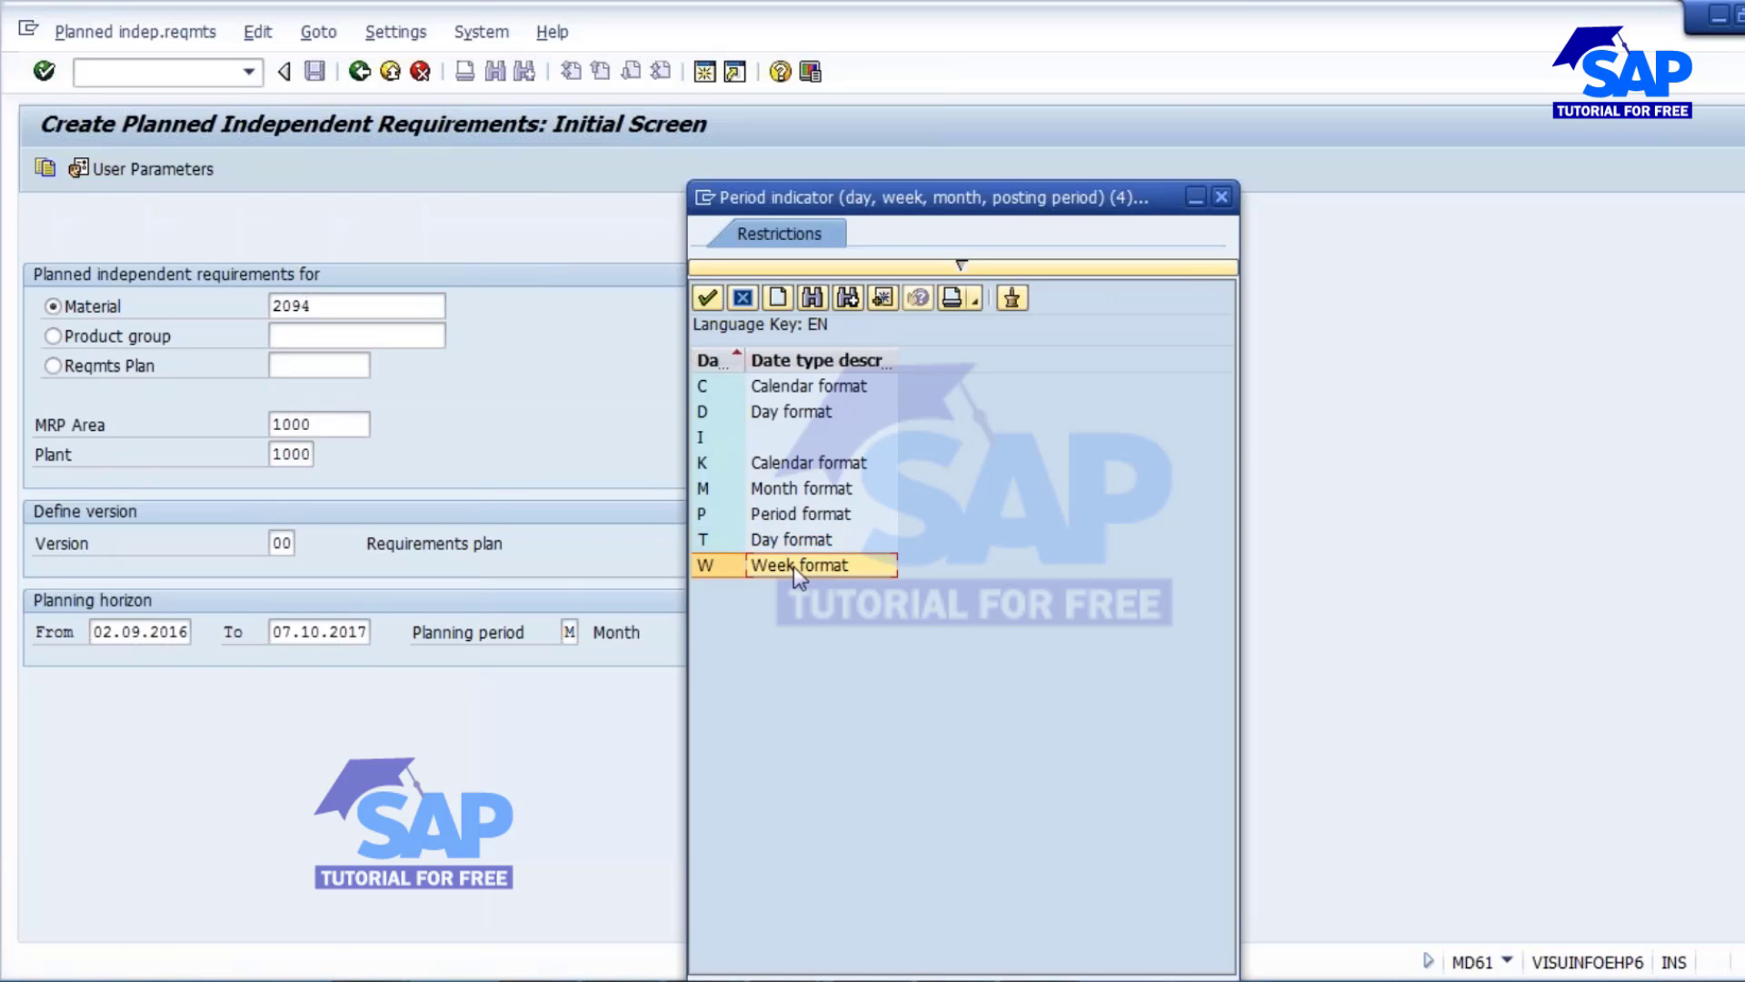
pyautogui.press('Return')
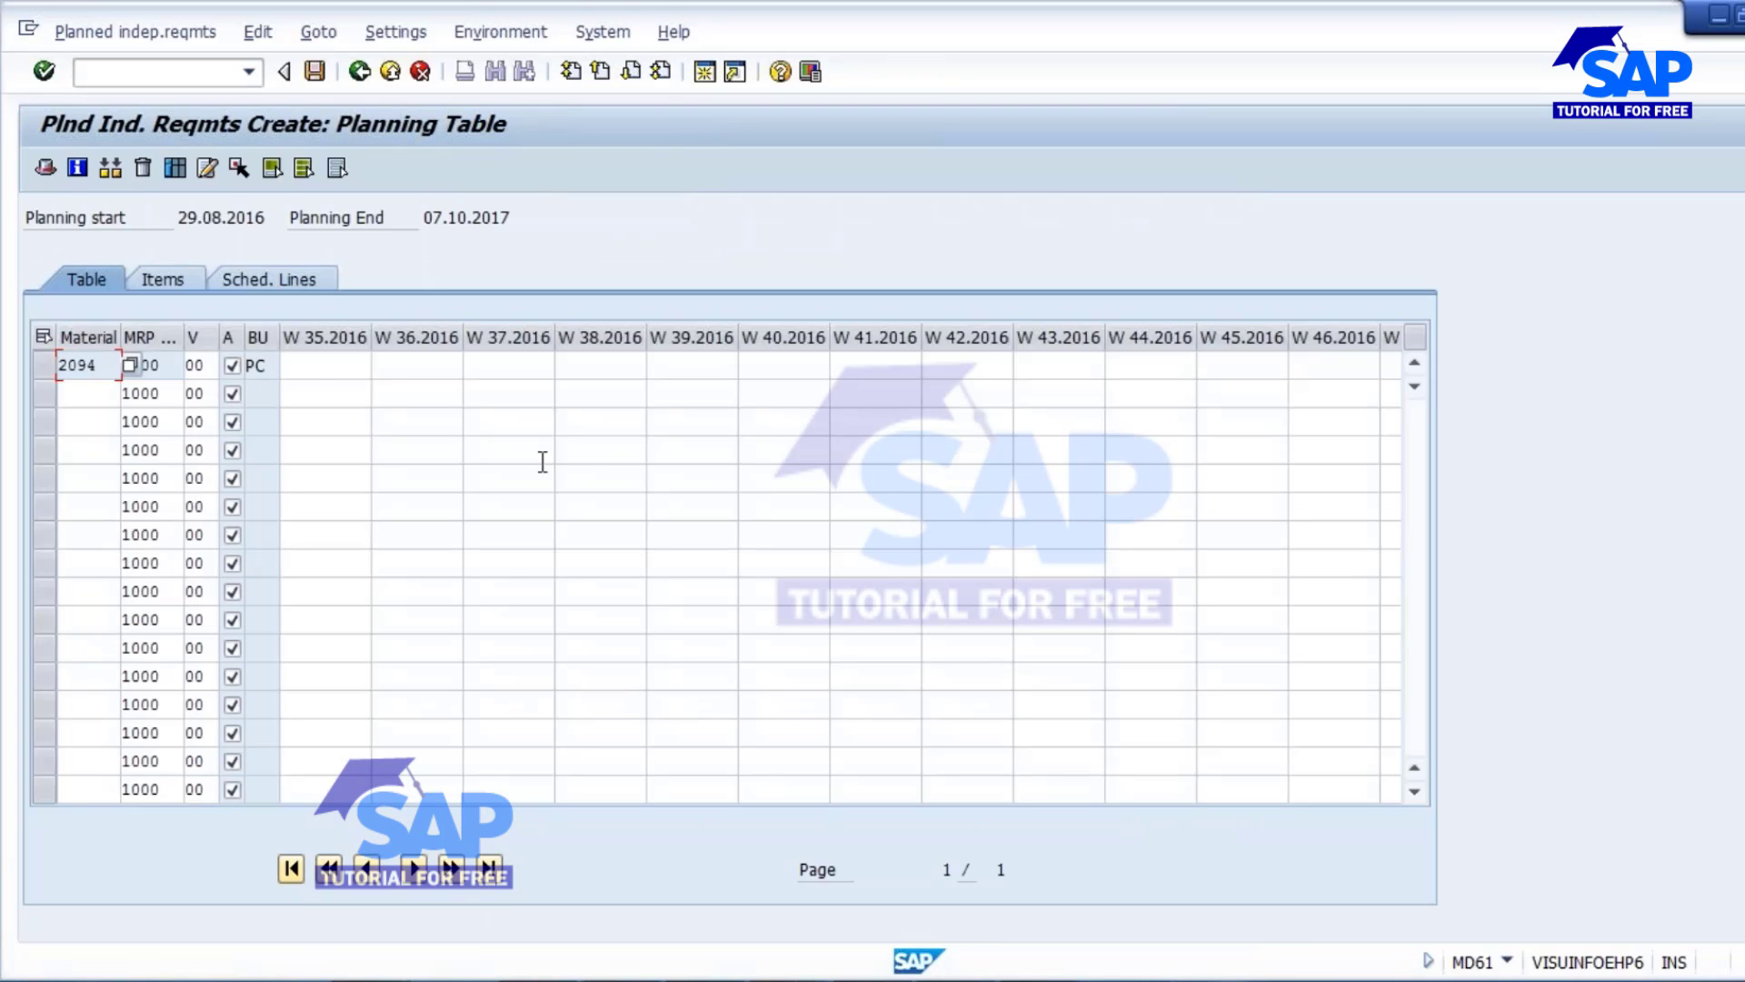
# Step: Plan material 2094 with a quantity of 1000 in W 35.2016 and 100 in each week from W 36.2016 to W 46.2016
pyautogui.click(314, 374)
pyautogui.write('1000')
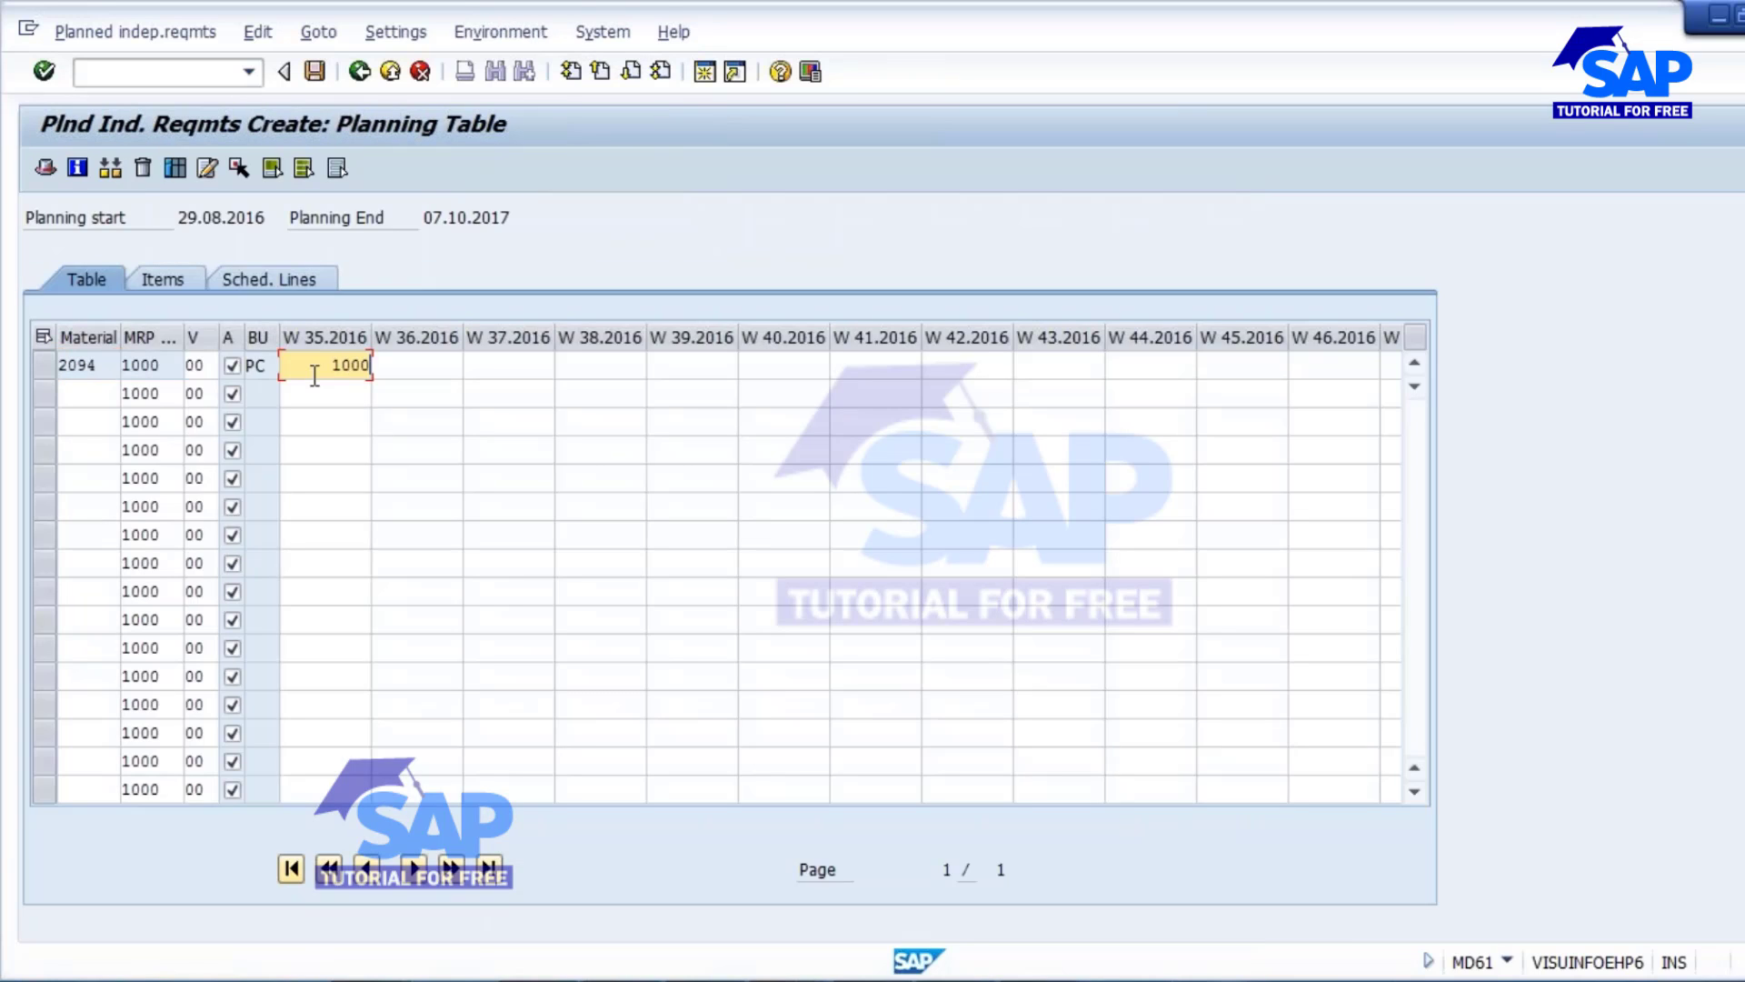
pyautogui.press('Tab')
pyautogui.write('100')
pyautogui.press('Tab')
pyautogui.write('100')
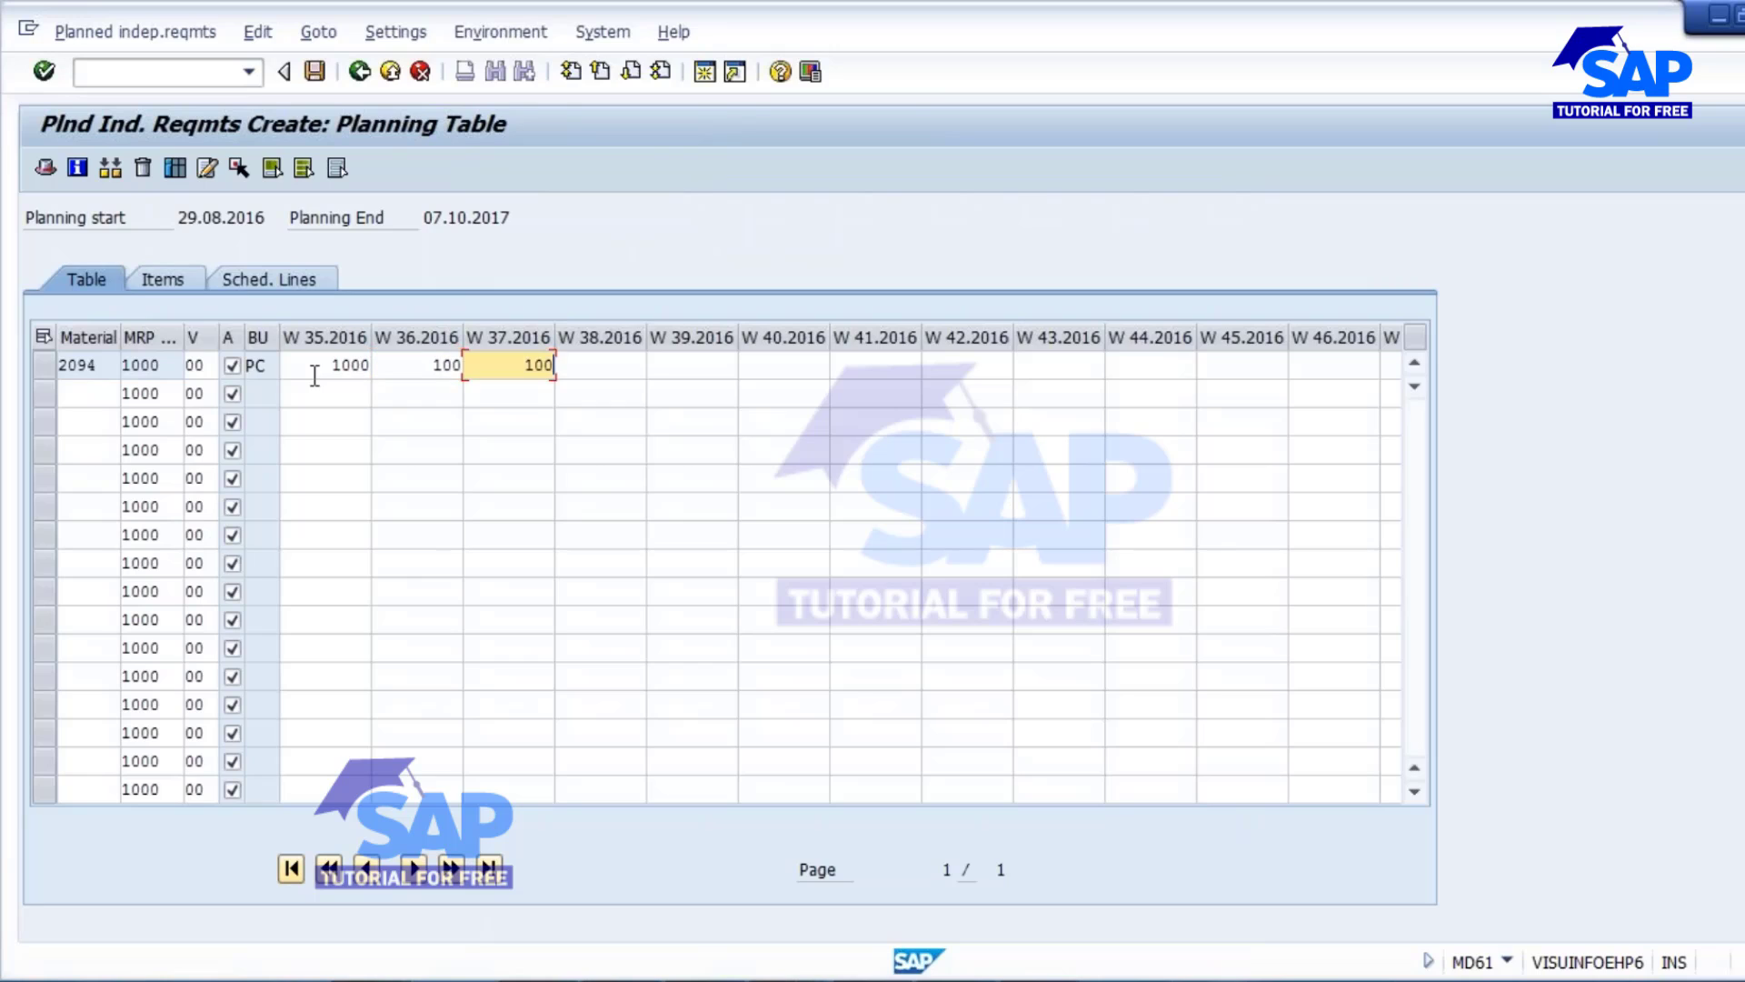
pyautogui.press('Tab')
pyautogui.write('100')
pyautogui.press('Tab')
pyautogui.write('100')
pyautogui.press('Tab')
pyautogui.write('100')
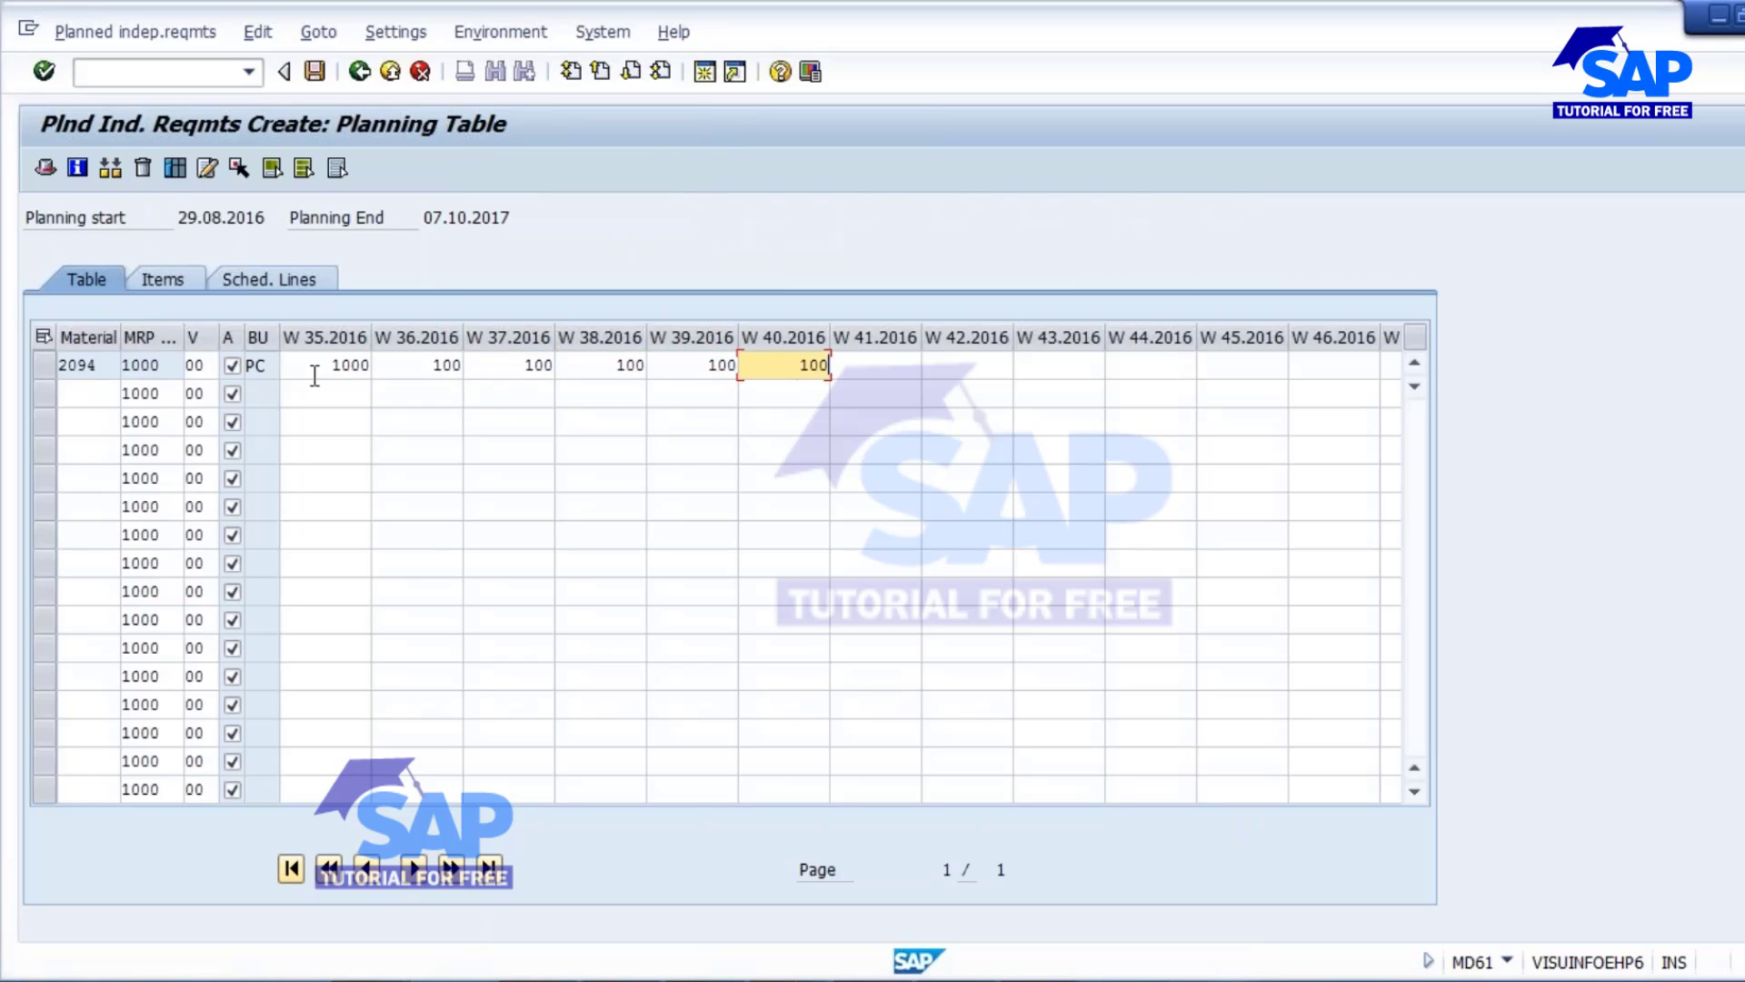
pyautogui.press('Tab')
pyautogui.write('100')
pyautogui.press('Tab')
pyautogui.write('100')
pyautogui.press('Tab')
pyautogui.write('100')
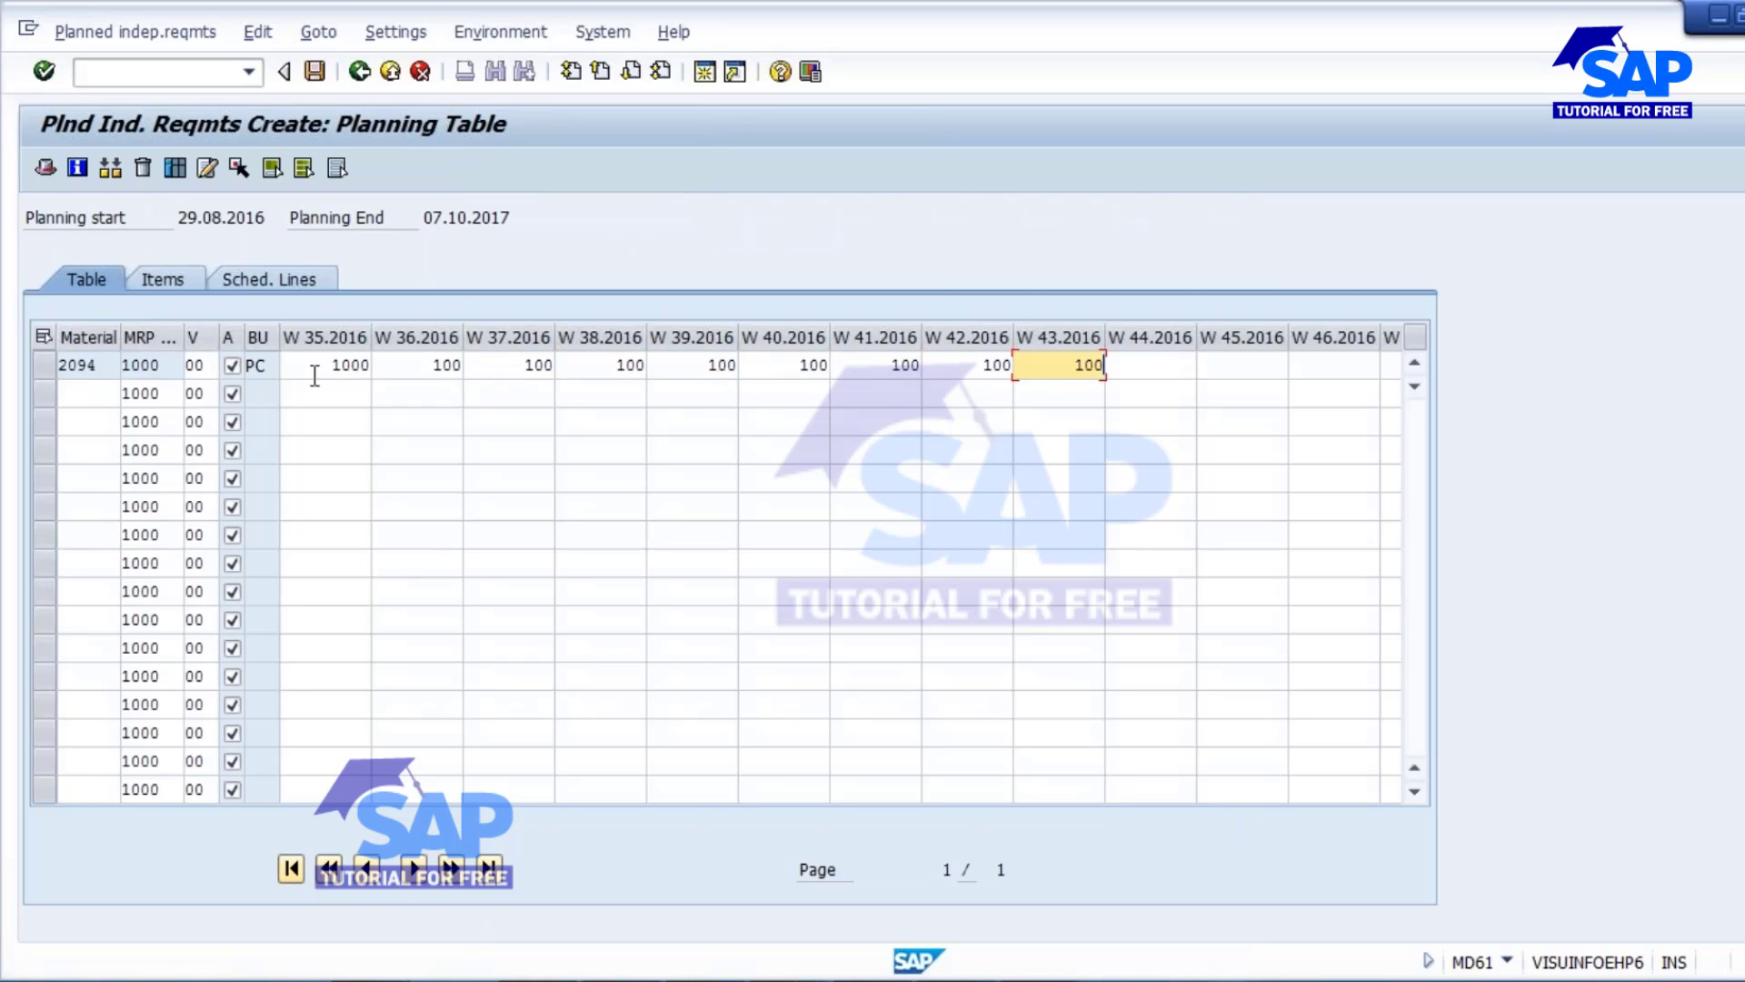
pyautogui.press('Tab')
pyautogui.write('100')
pyautogui.press('Tab')
pyautogui.write('100')
pyautogui.press('Tab')
pyautogui.write('10')
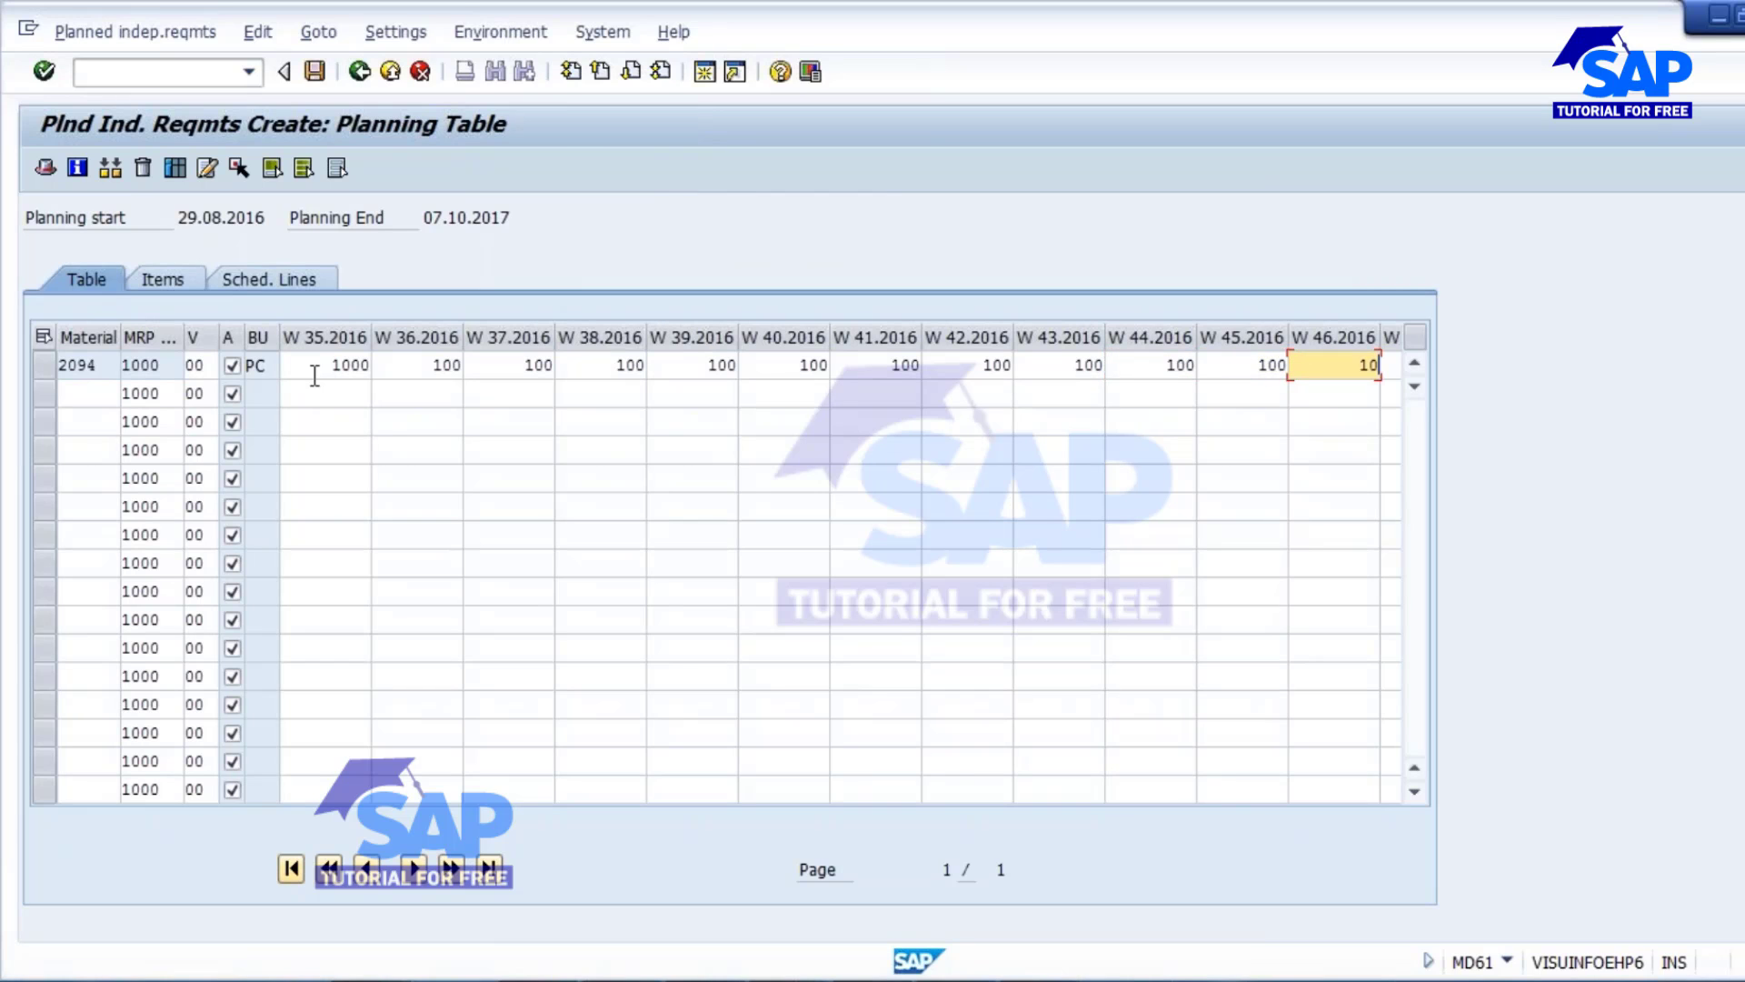
pyautogui.press('Return')
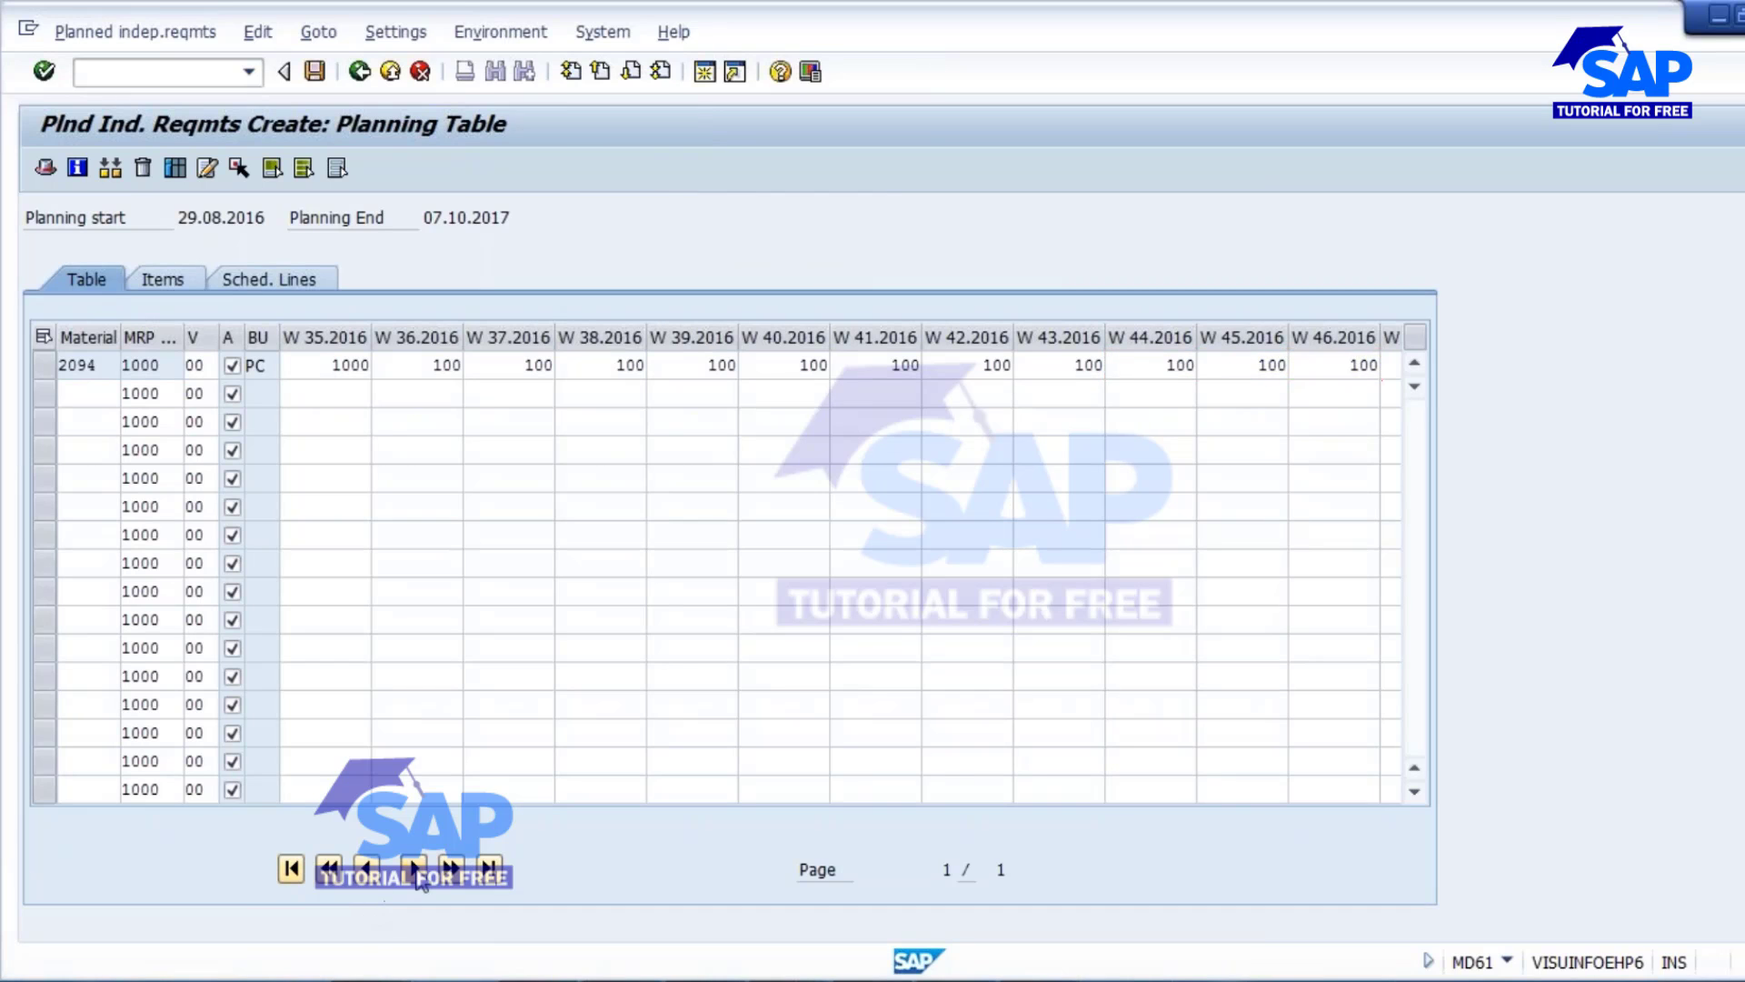
# Step: Enter a planned quantity of 100 for material 2094 in each week from W 47.2016 to W 01.2017
pyautogui.press('Return')
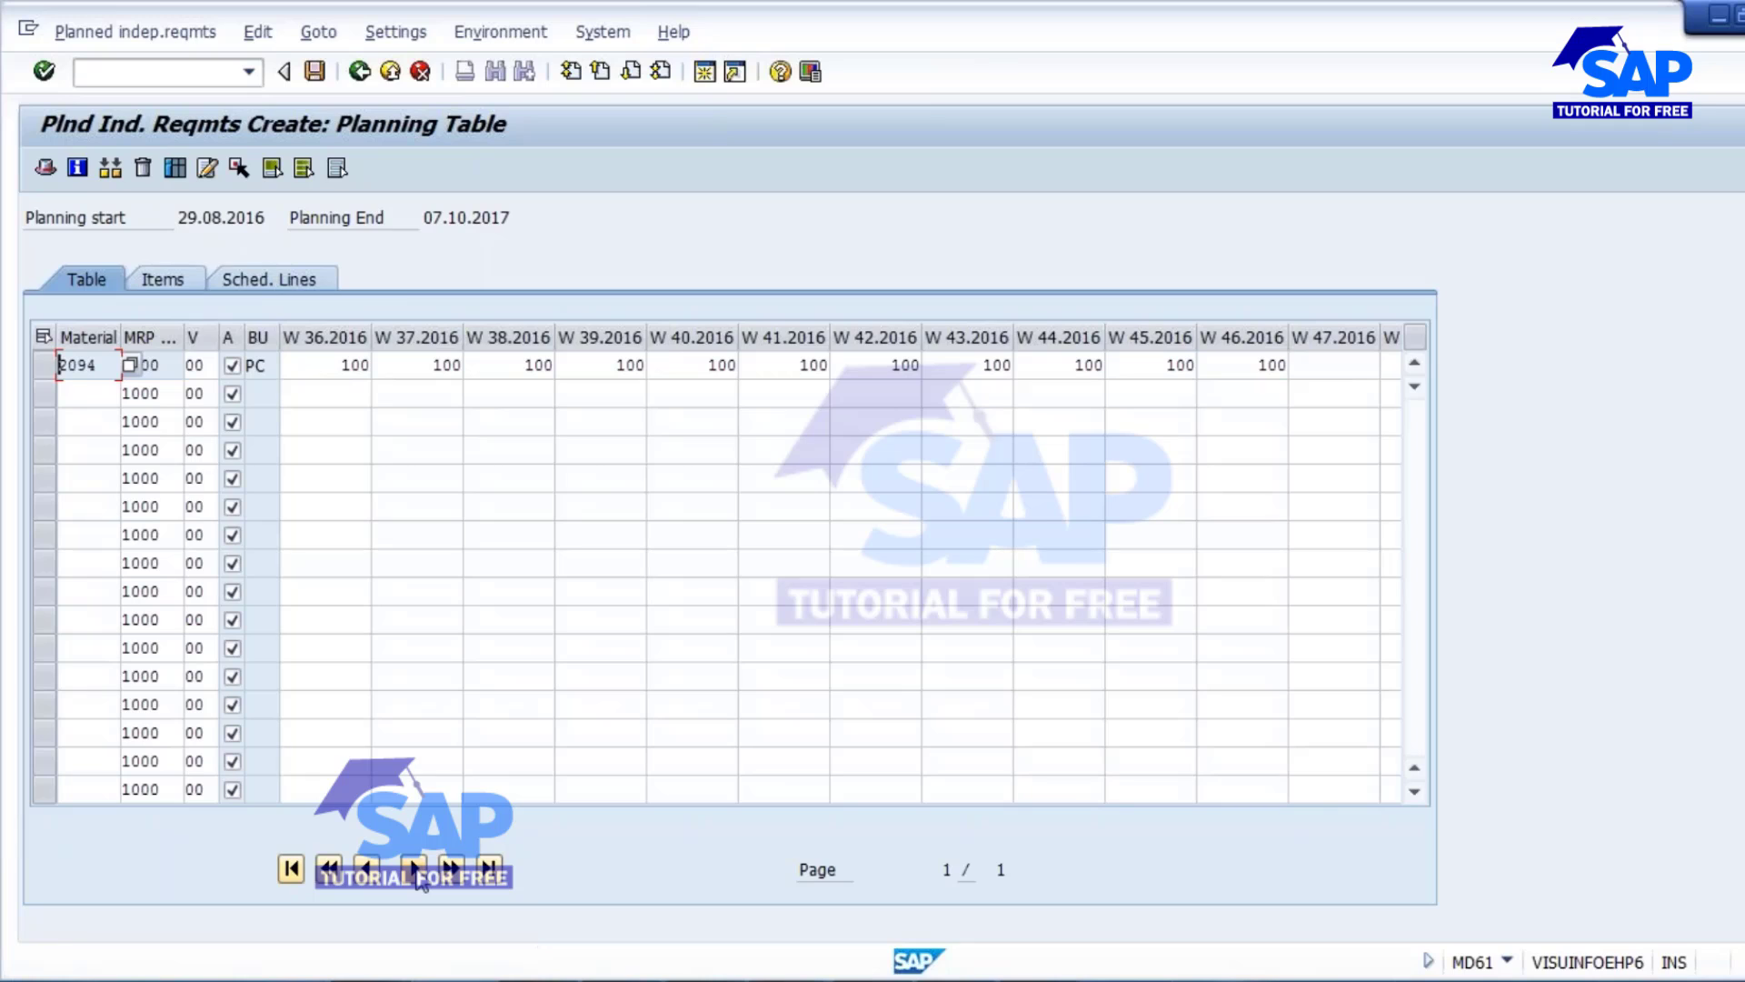
pyautogui.click(417, 870)
pyautogui.click(417, 871)
pyautogui.click(416, 871)
pyautogui.click(416, 871)
pyautogui.click(416, 870)
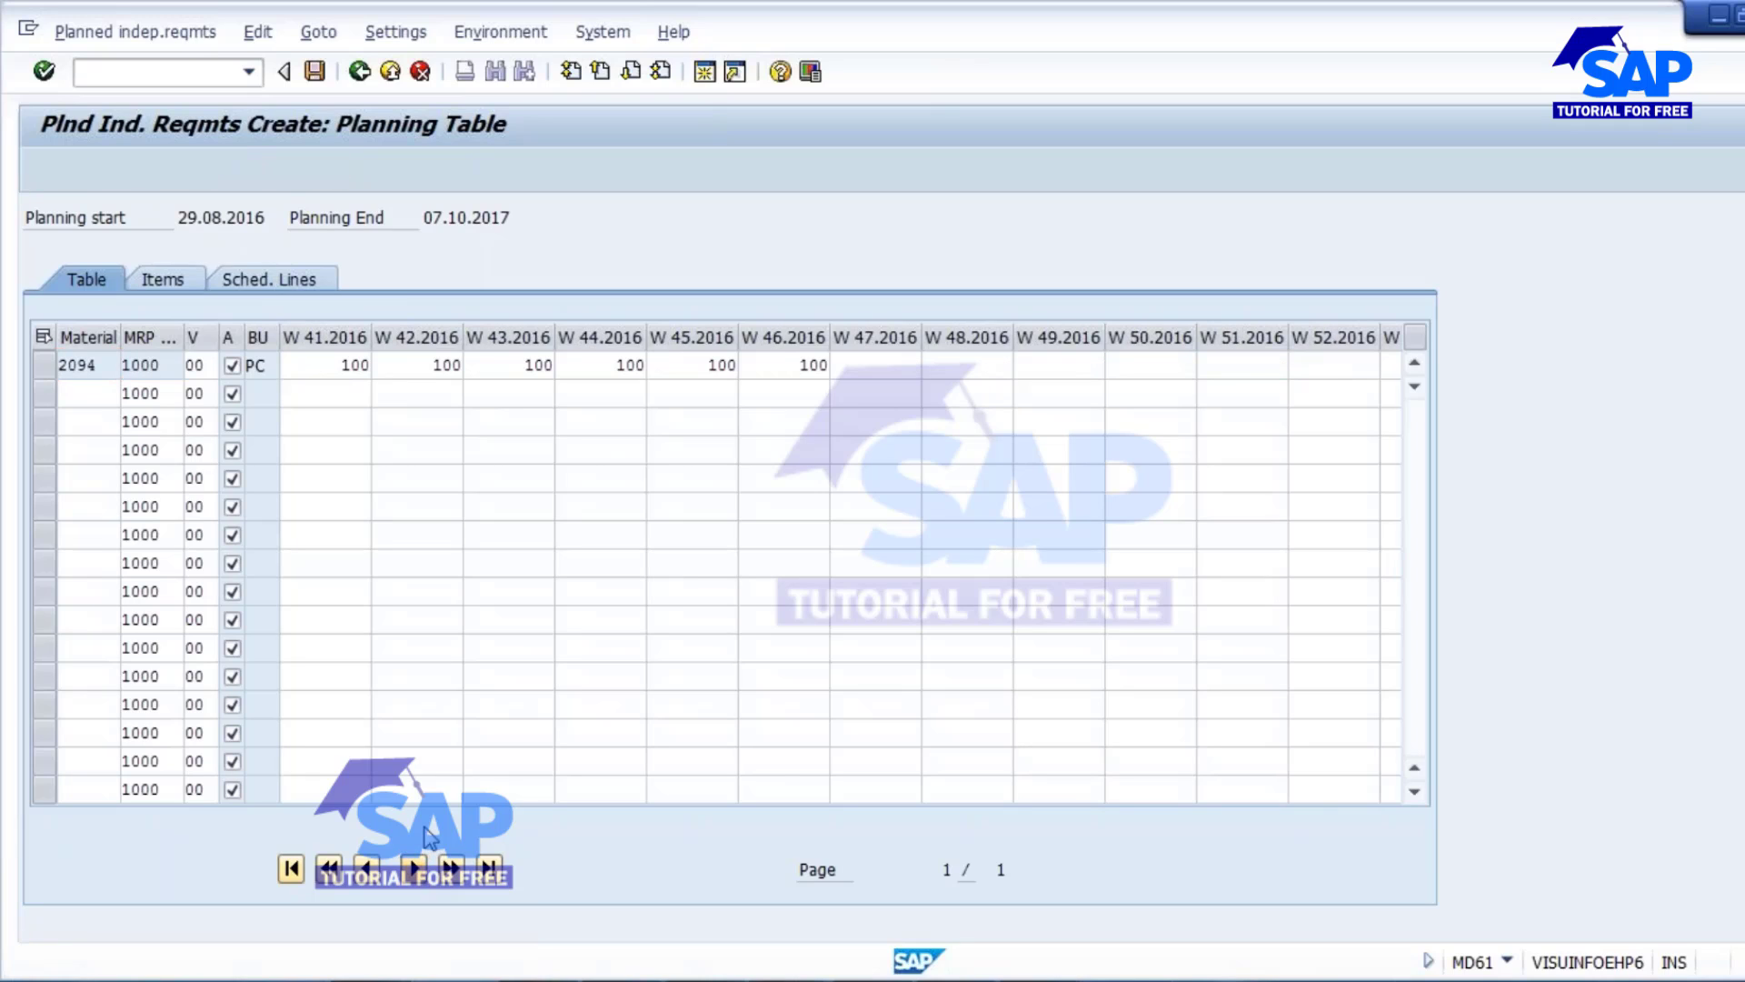
pyautogui.click(780, 368)
pyautogui.write('100')
pyautogui.press('Tab')
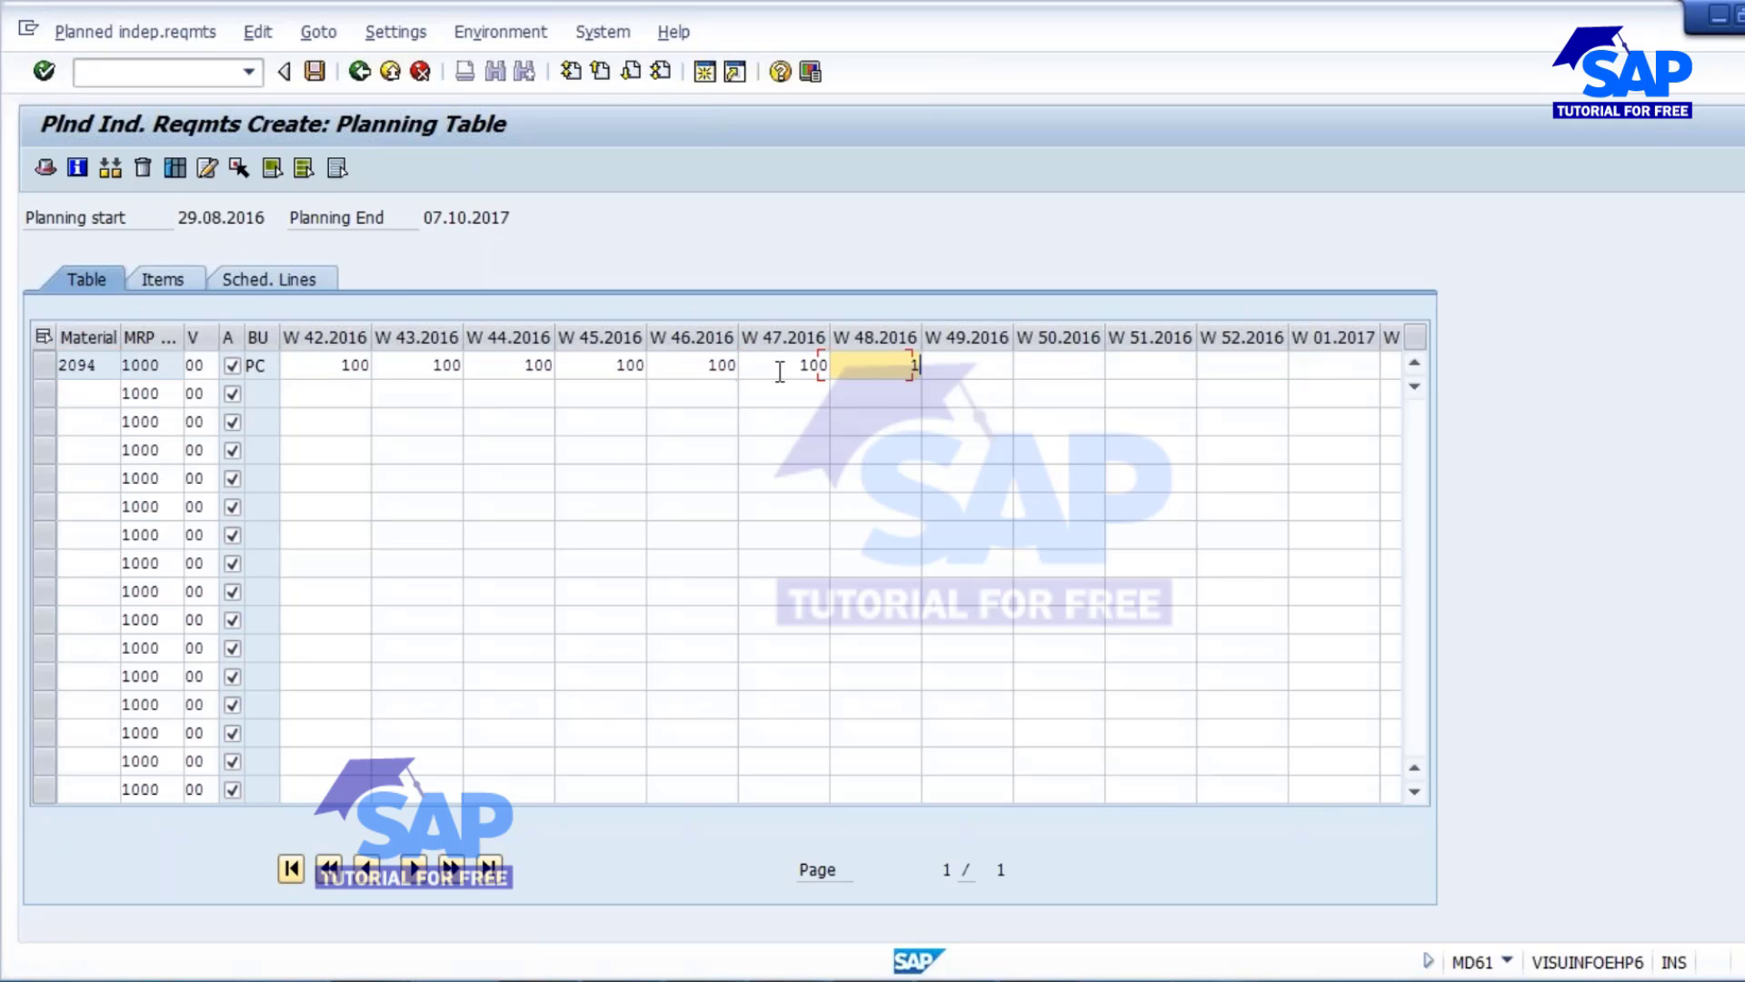
pyautogui.write('100')
pyautogui.press('Tab')
pyautogui.write('100')
pyautogui.press('Tab')
pyautogui.write('100\t100')
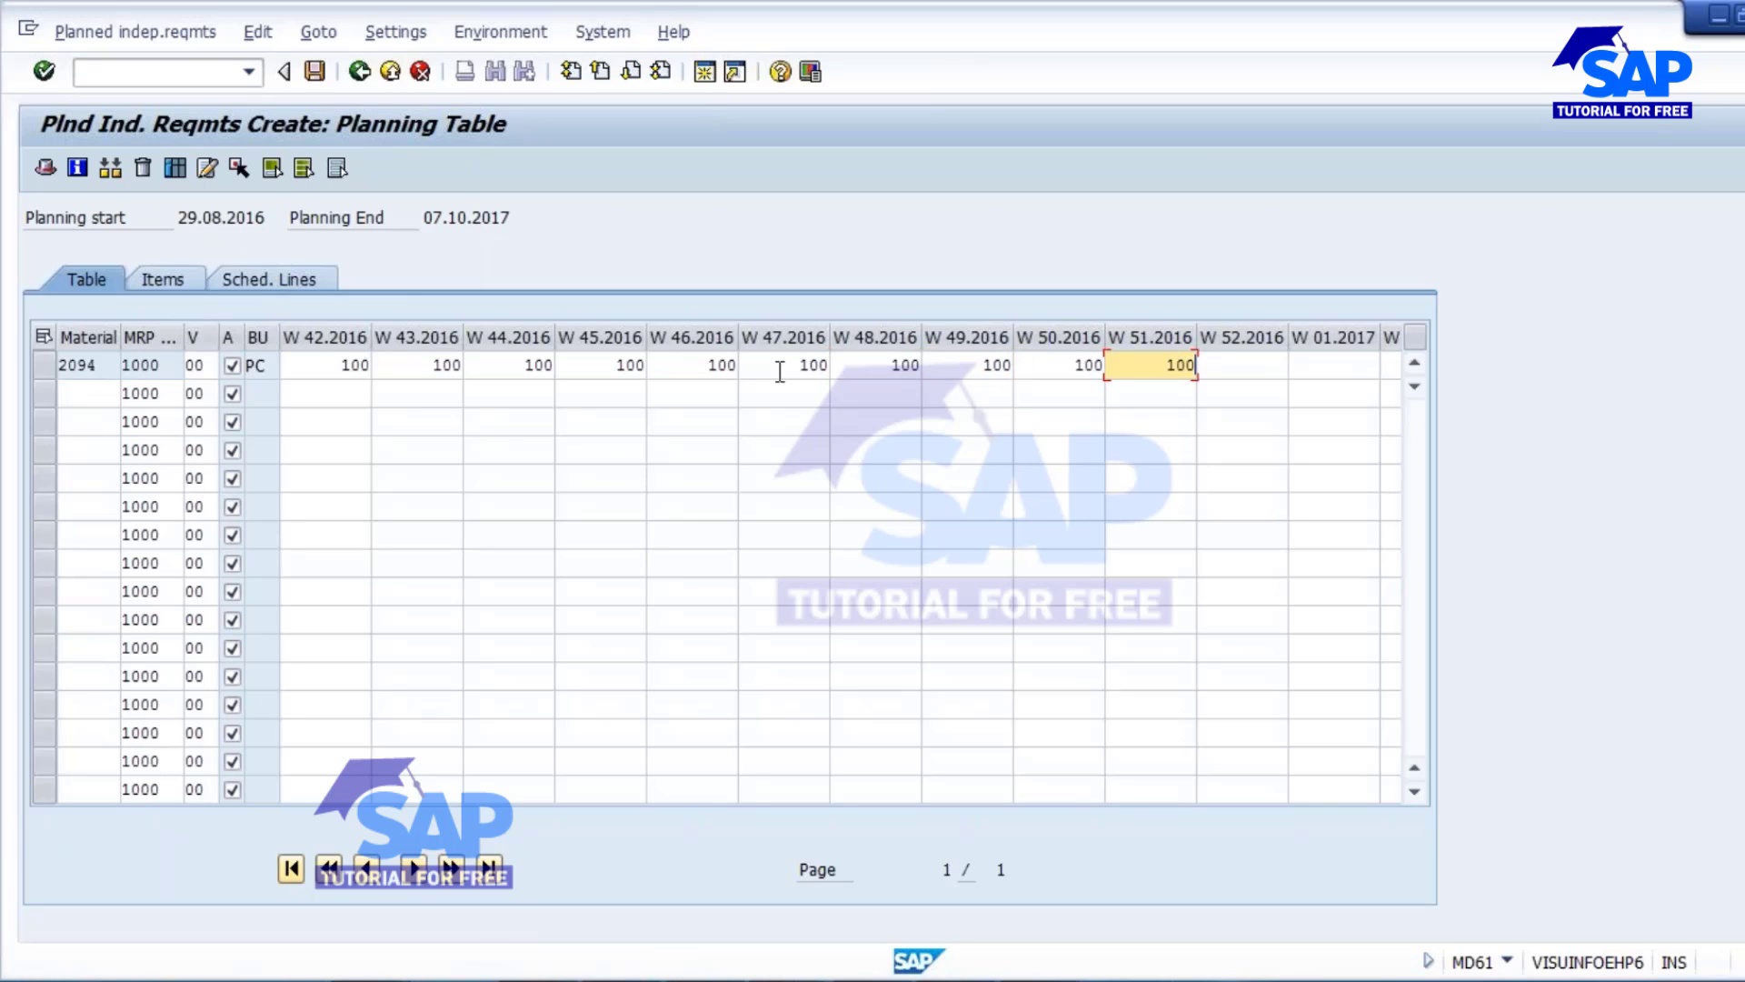
pyautogui.press('Tab')
pyautogui.write('100')
pyautogui.press('Tab')
pyautogui.write('100')
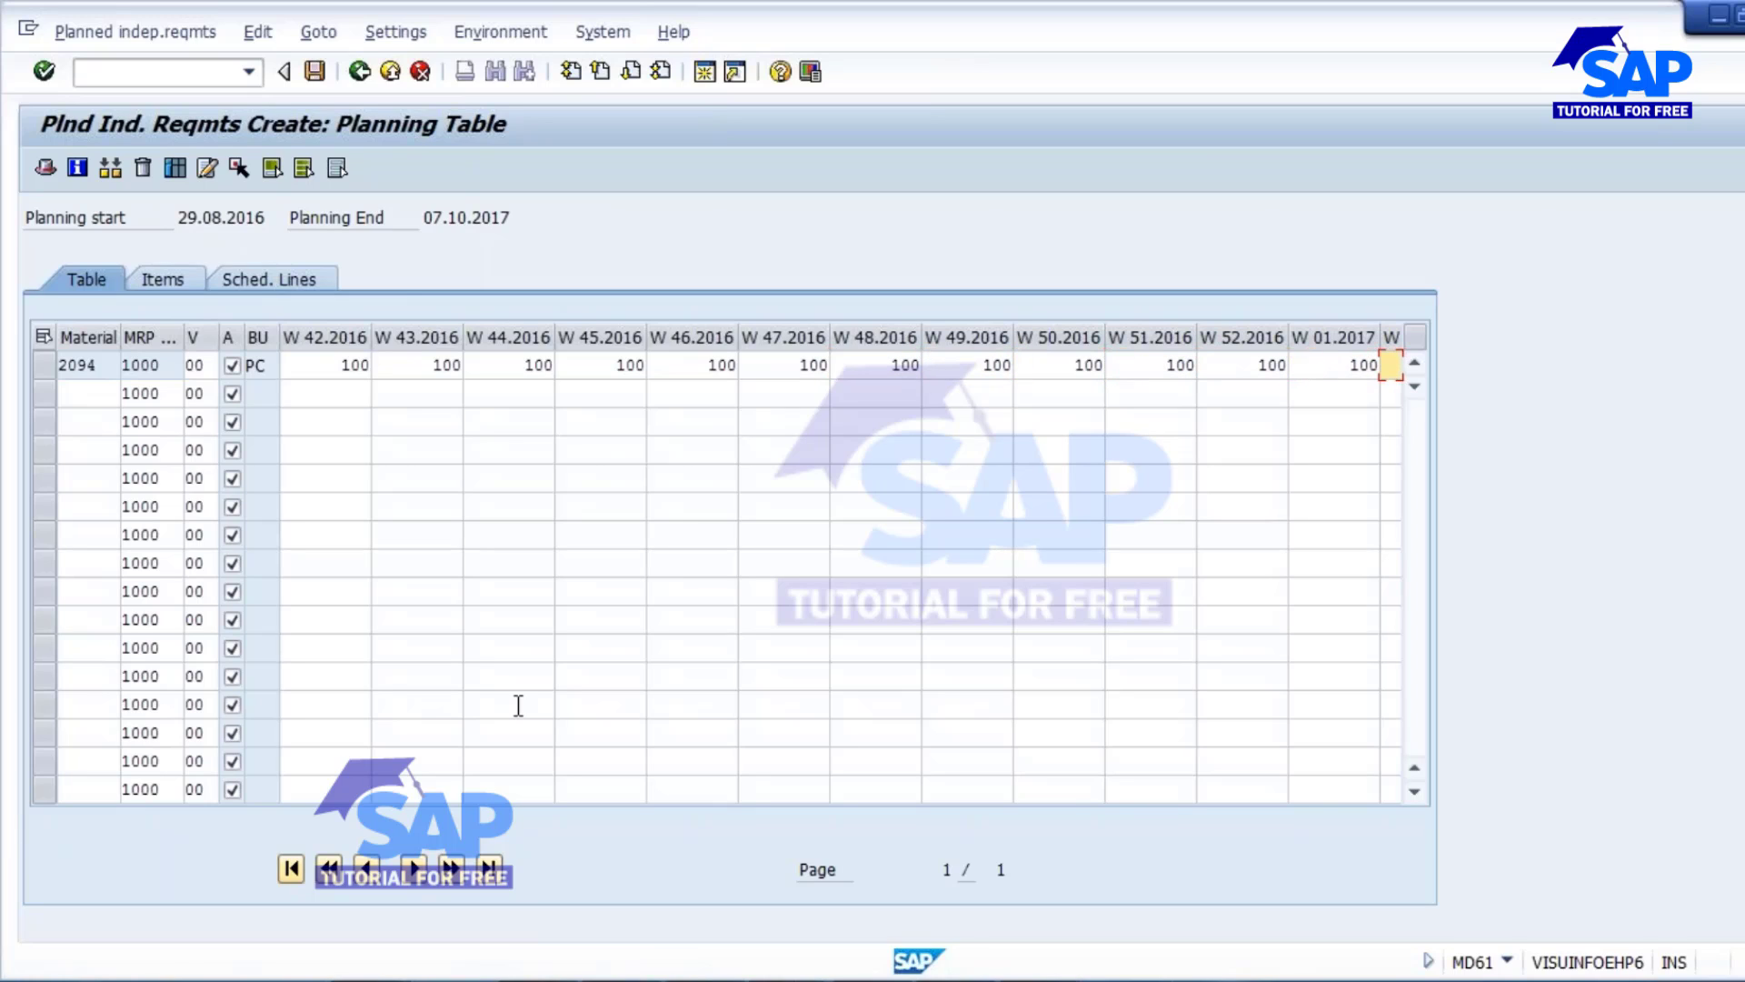
# Step: Enter a planned quantity of 100 for material 2094 in weeks W 02.2017 and W 03.2017
pyautogui.click(415, 874)
pyautogui.click(416, 874)
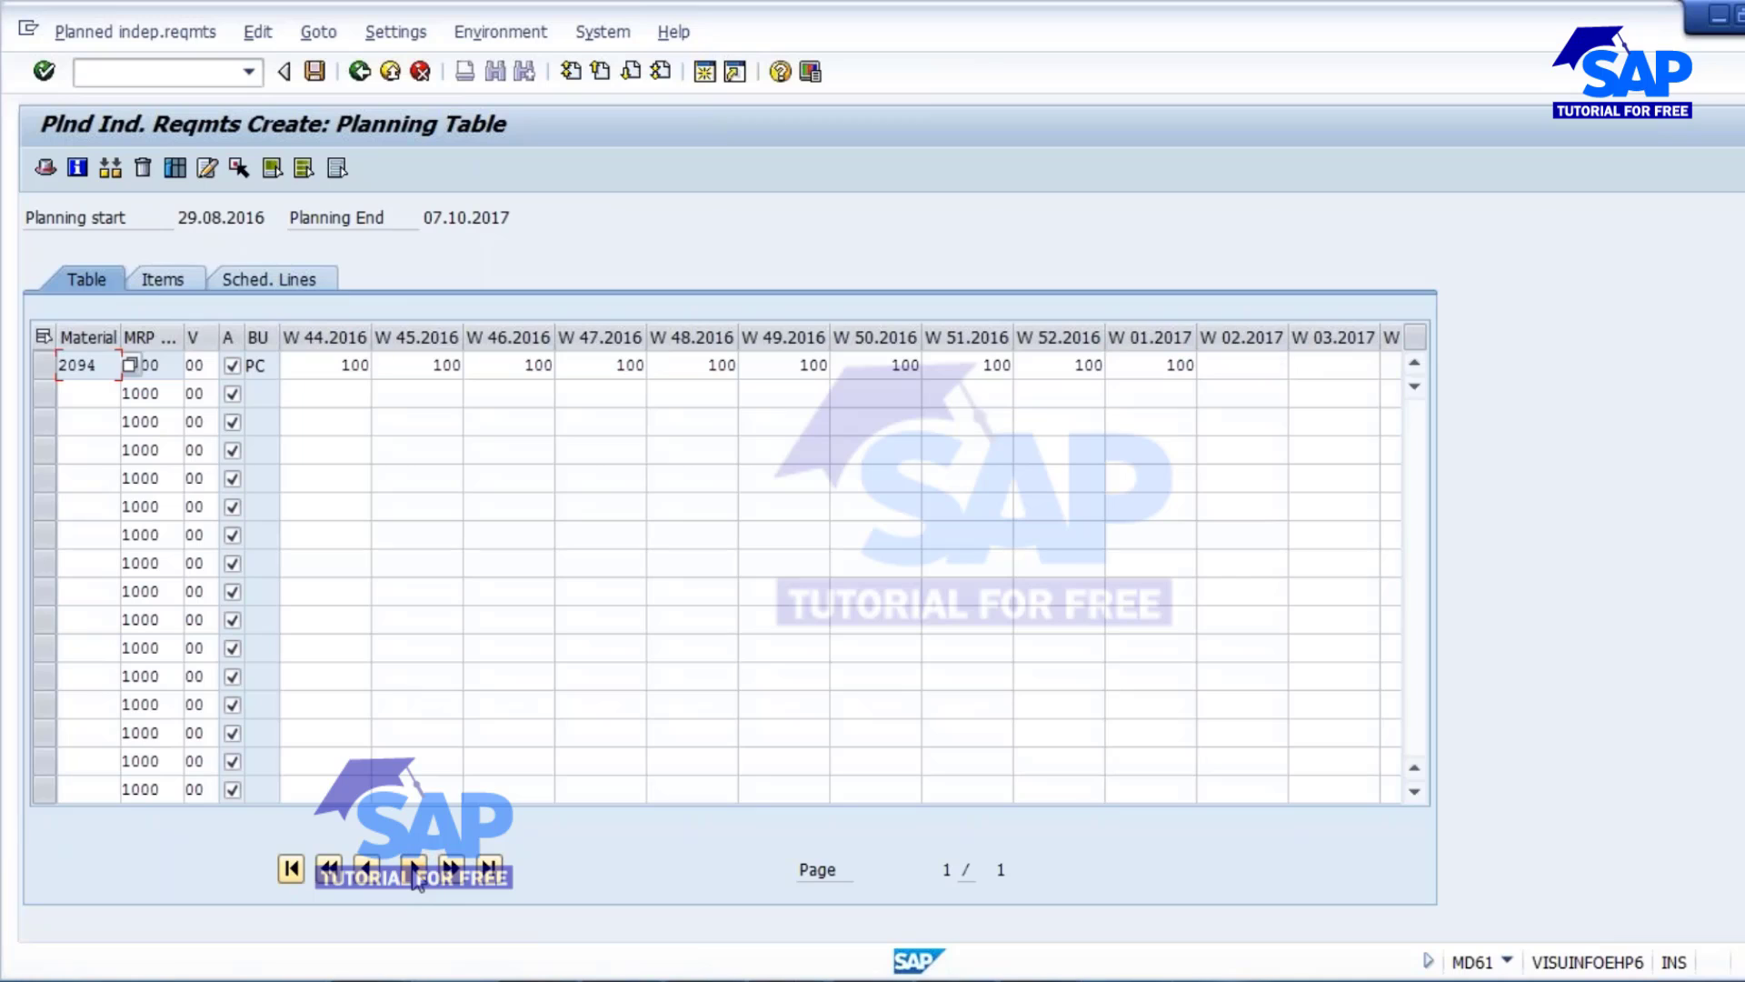
pyautogui.click(1251, 375)
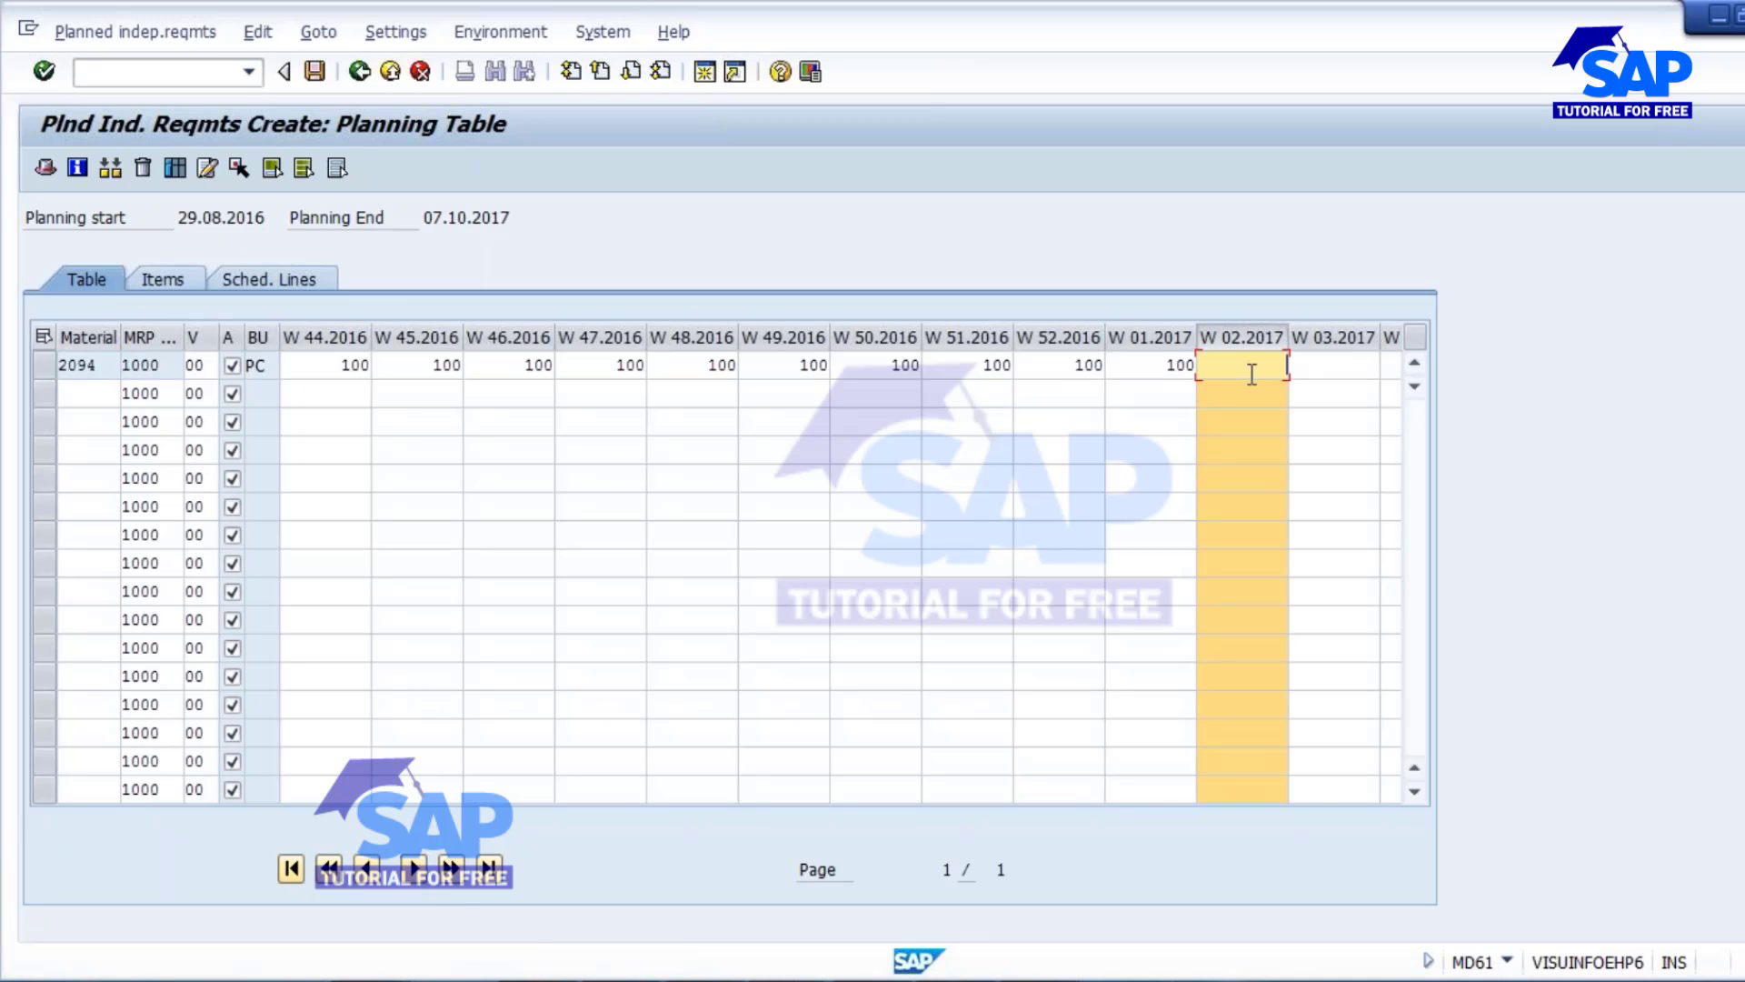
pyautogui.write('100')
pyautogui.press('Tab')
pyautogui.write('100')
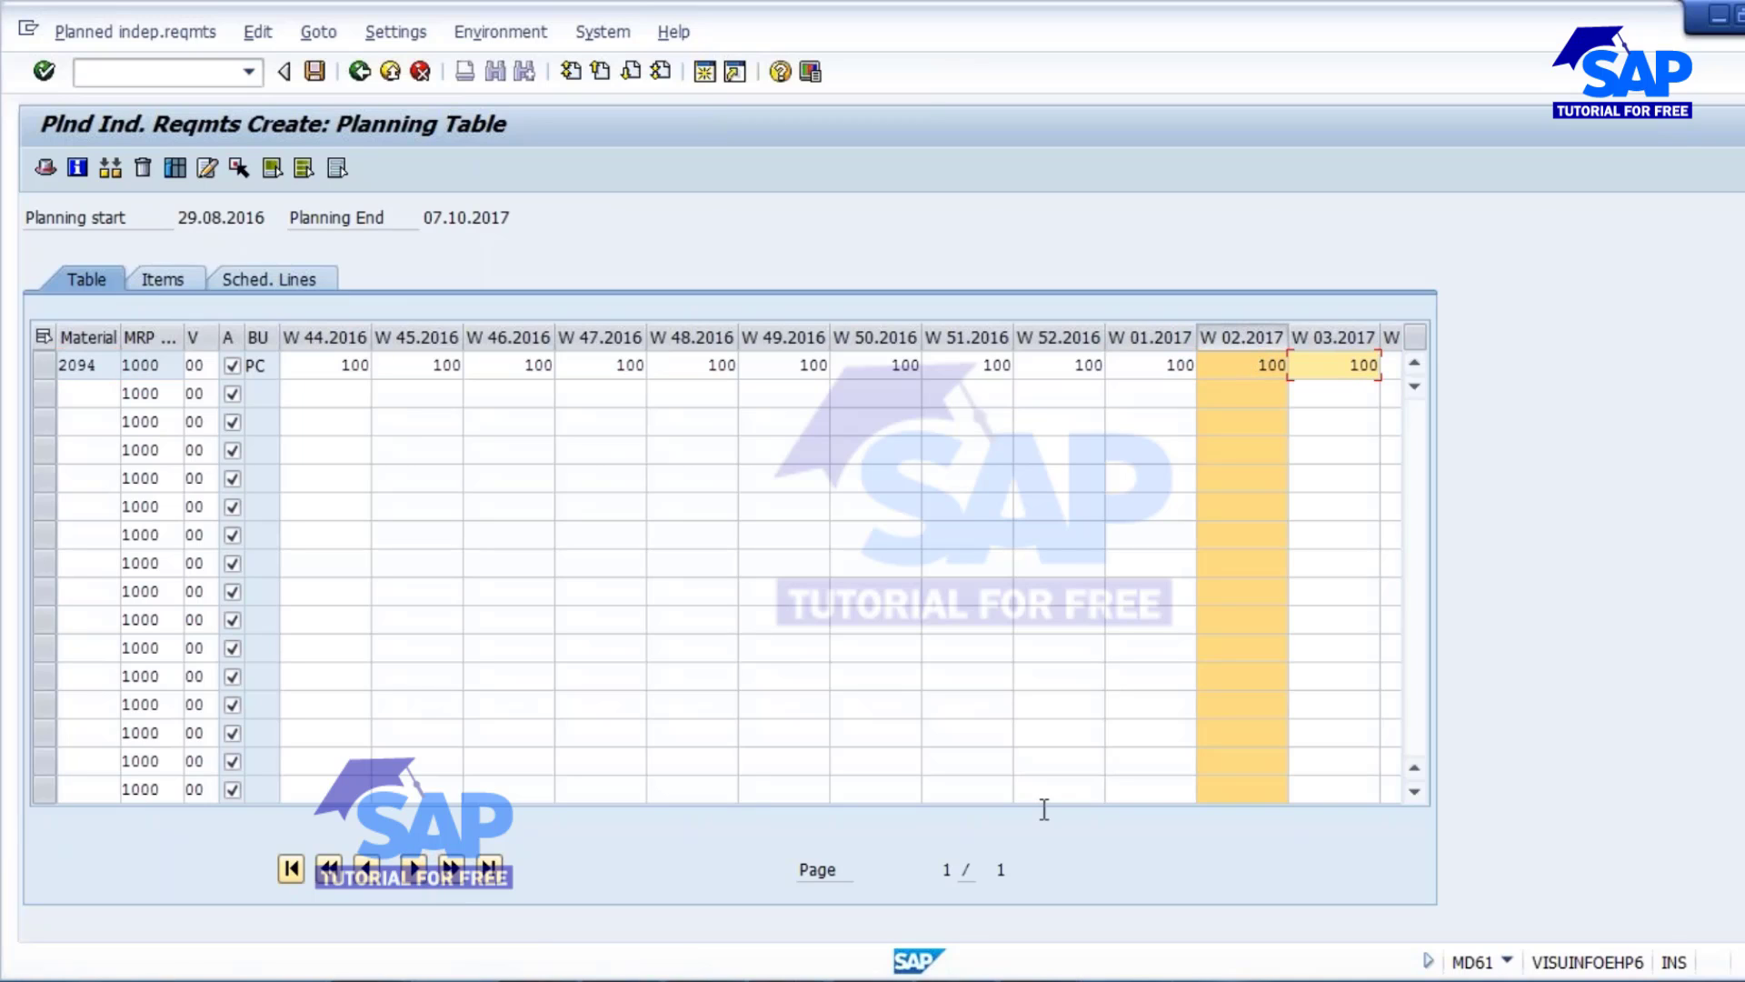
# Step: Enter a planned quantity of 100 in each week from W 04.2017 to W 09.2017 and save the planned independent requirements
pyautogui.click(415, 874)
pyautogui.click(418, 875)
pyautogui.click(418, 875)
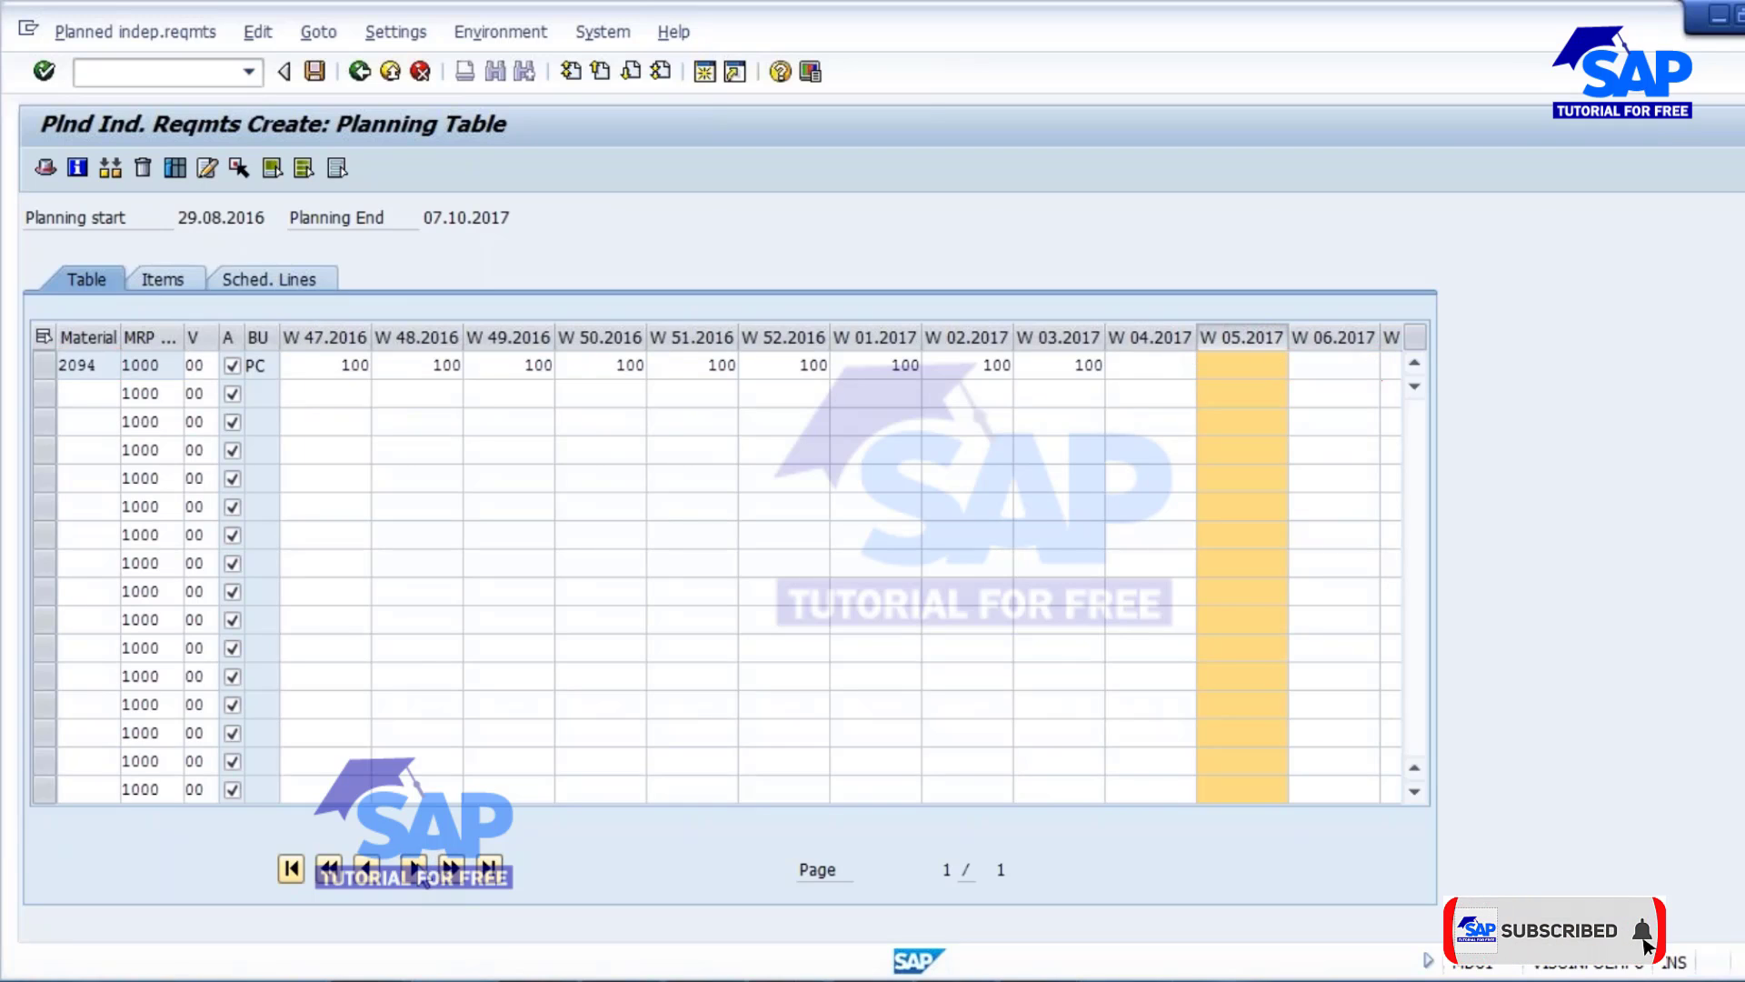
pyautogui.click(418, 875)
pyautogui.click(418, 874)
pyautogui.click(418, 875)
pyautogui.click(864, 367)
pyautogui.write('1')
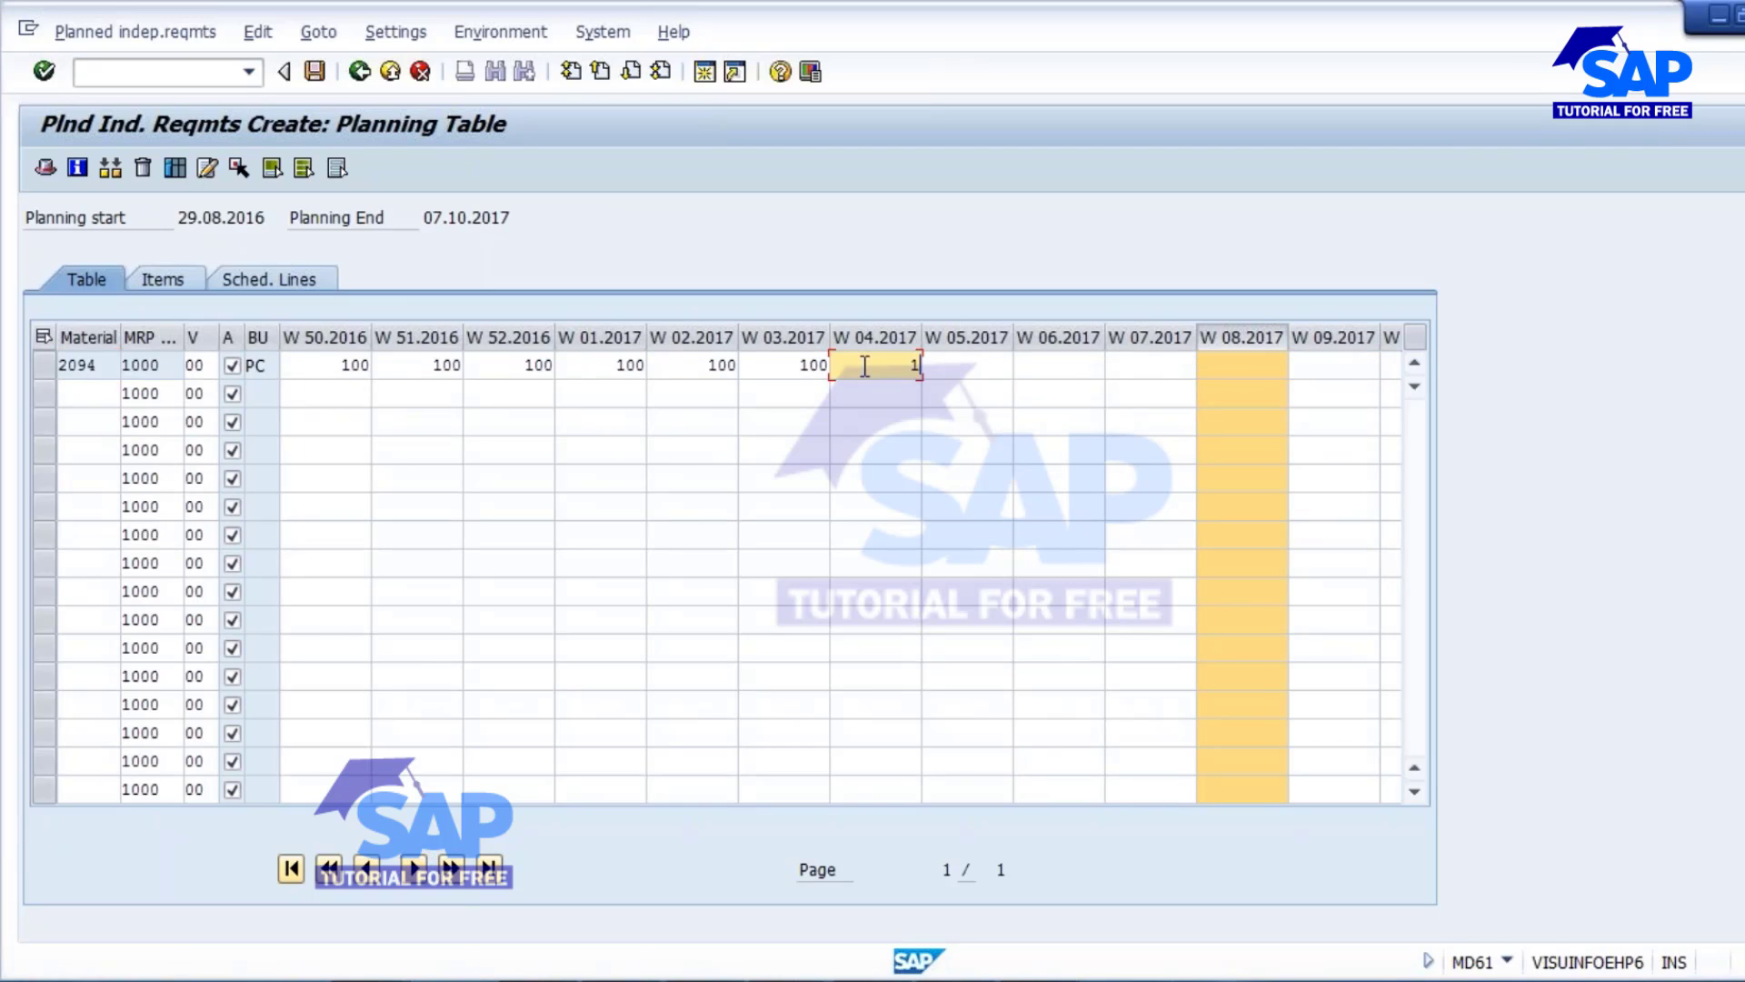
pyautogui.write('00')
pyautogui.press('Tab')
pyautogui.write('100')
pyautogui.press('Tab')
pyautogui.write('100')
pyautogui.press('Tab')
pyautogui.write('100')
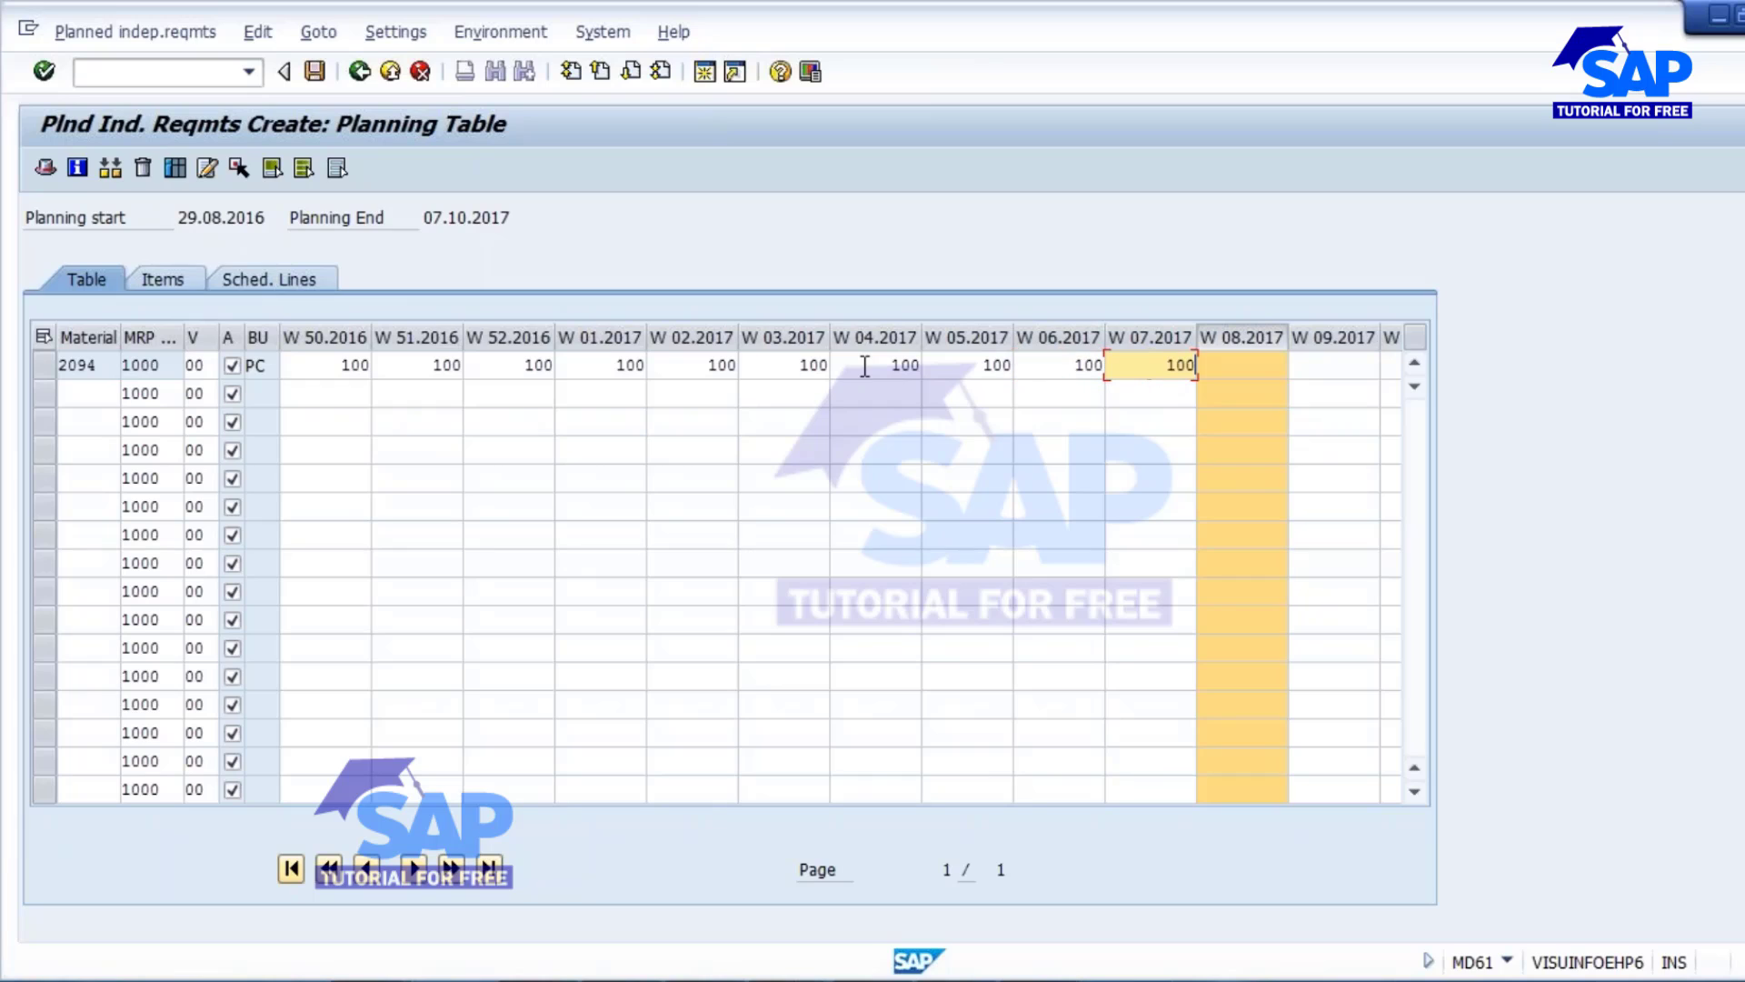
pyautogui.press('Tab')
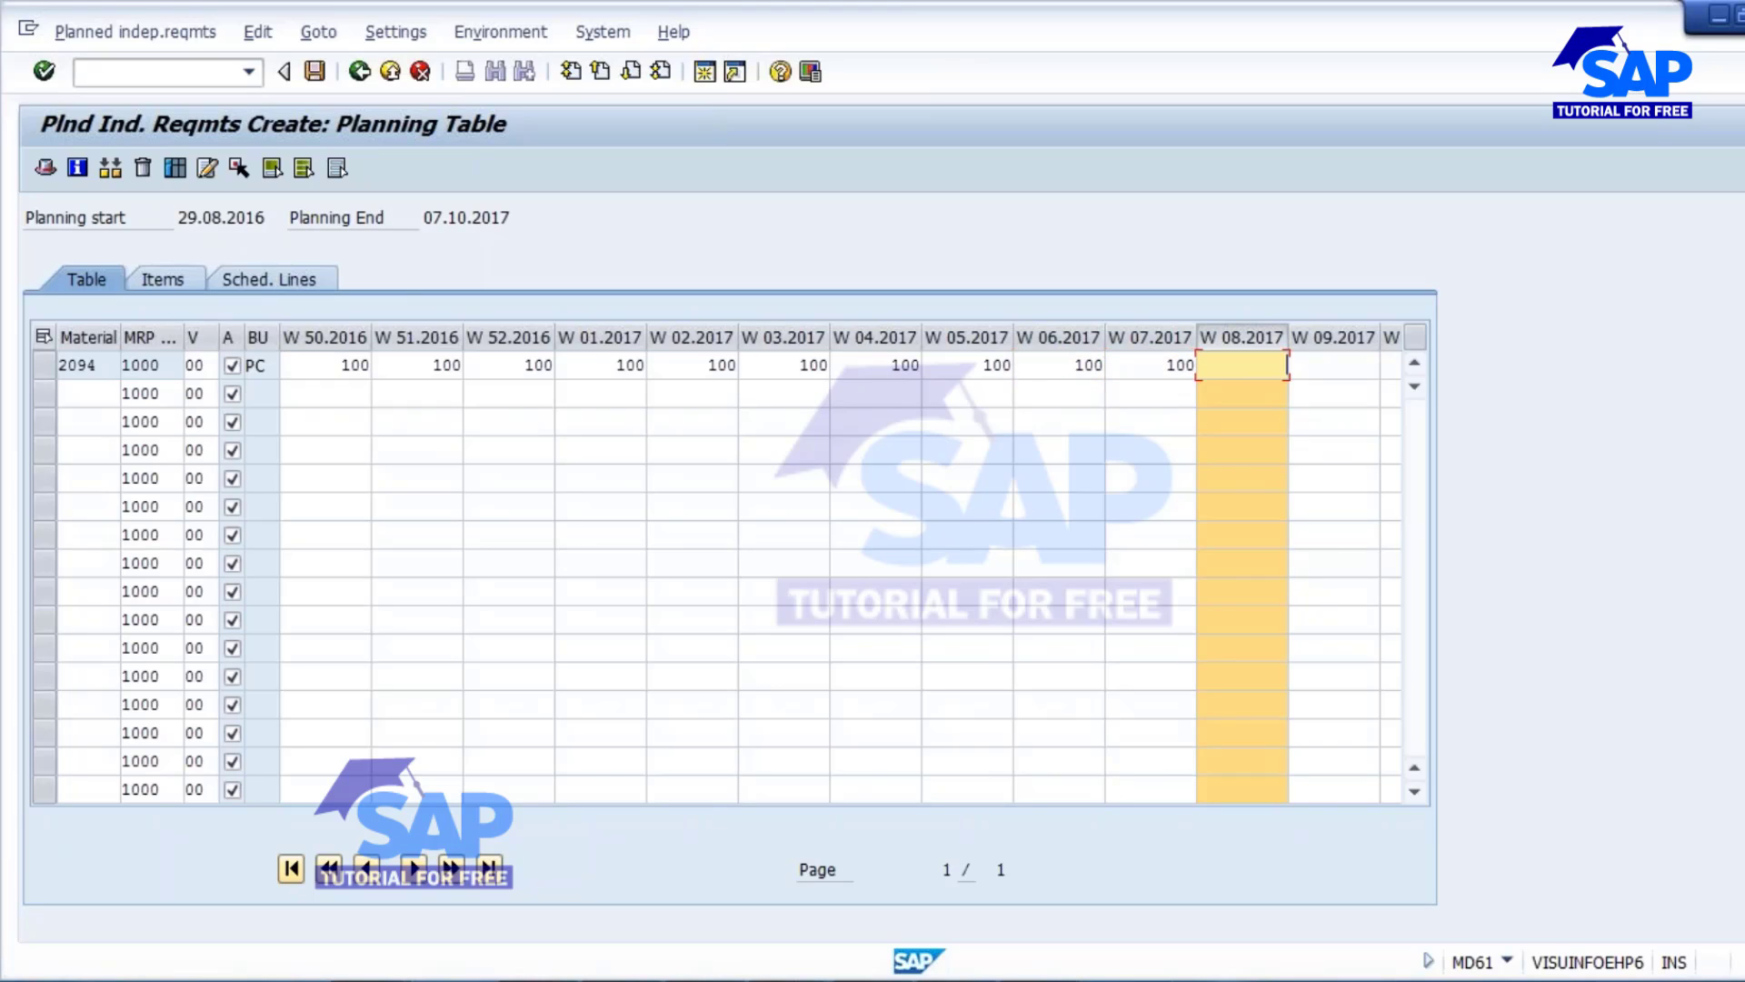
pyautogui.write('100')
pyautogui.press('Tab')
pyautogui.write('100')
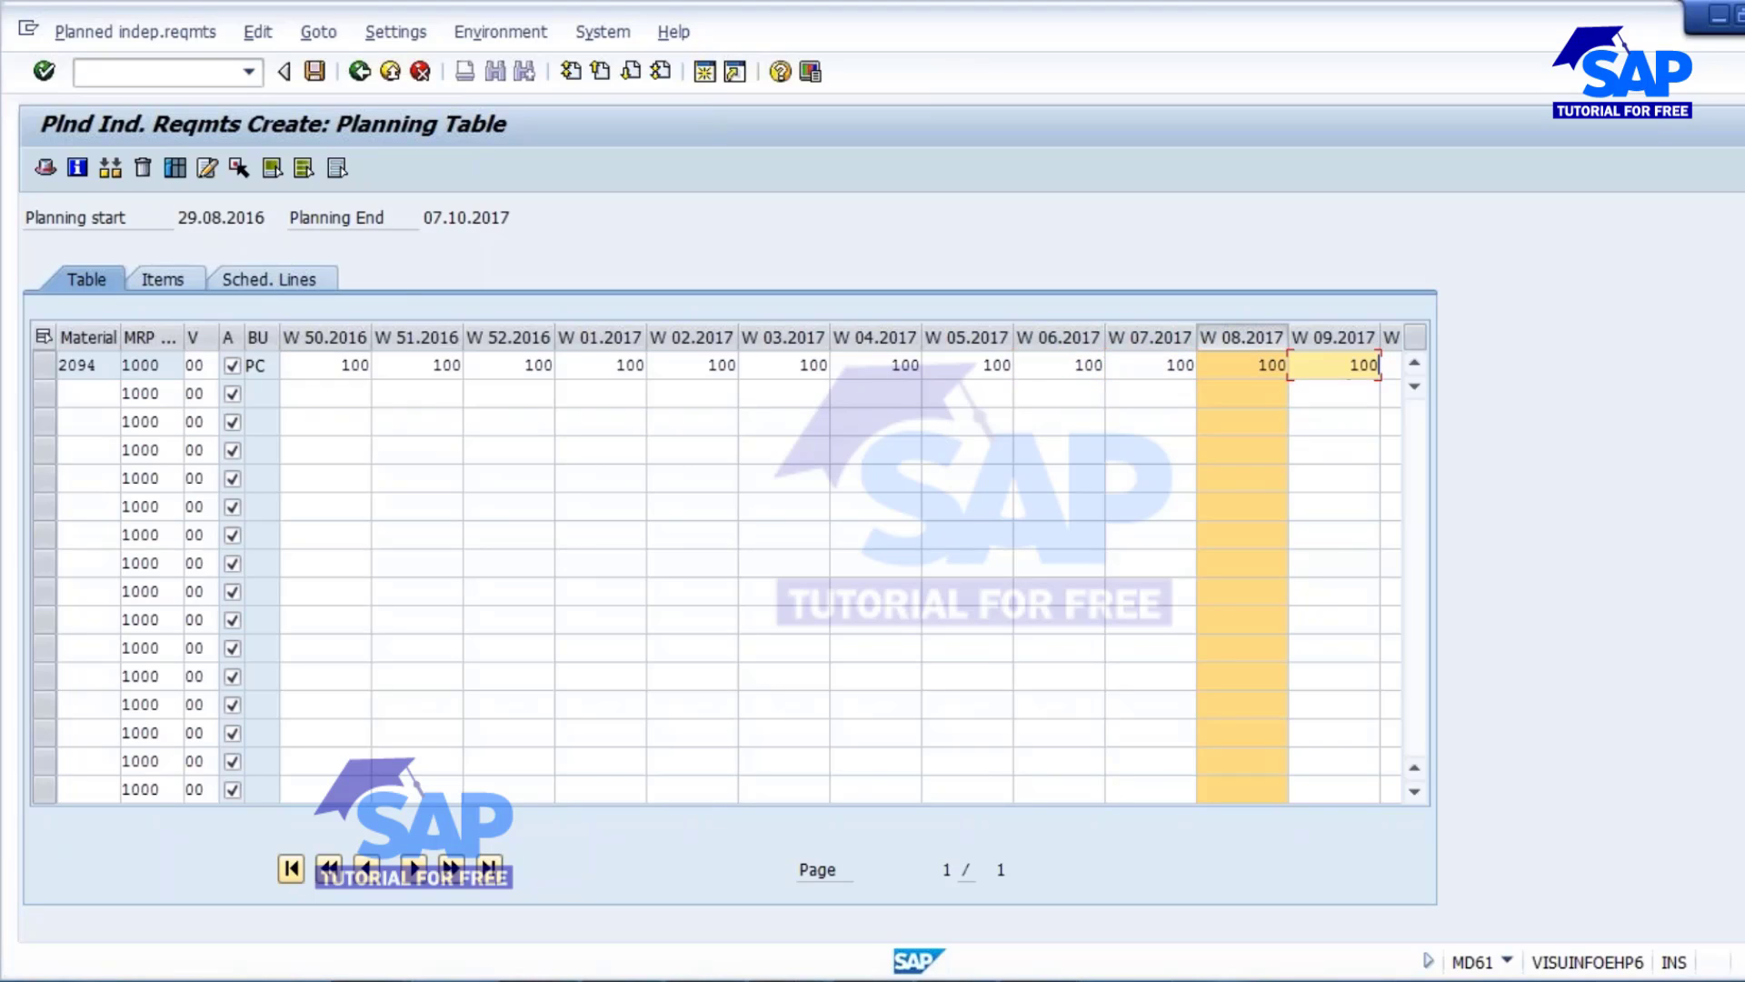
pyautogui.click(315, 72)
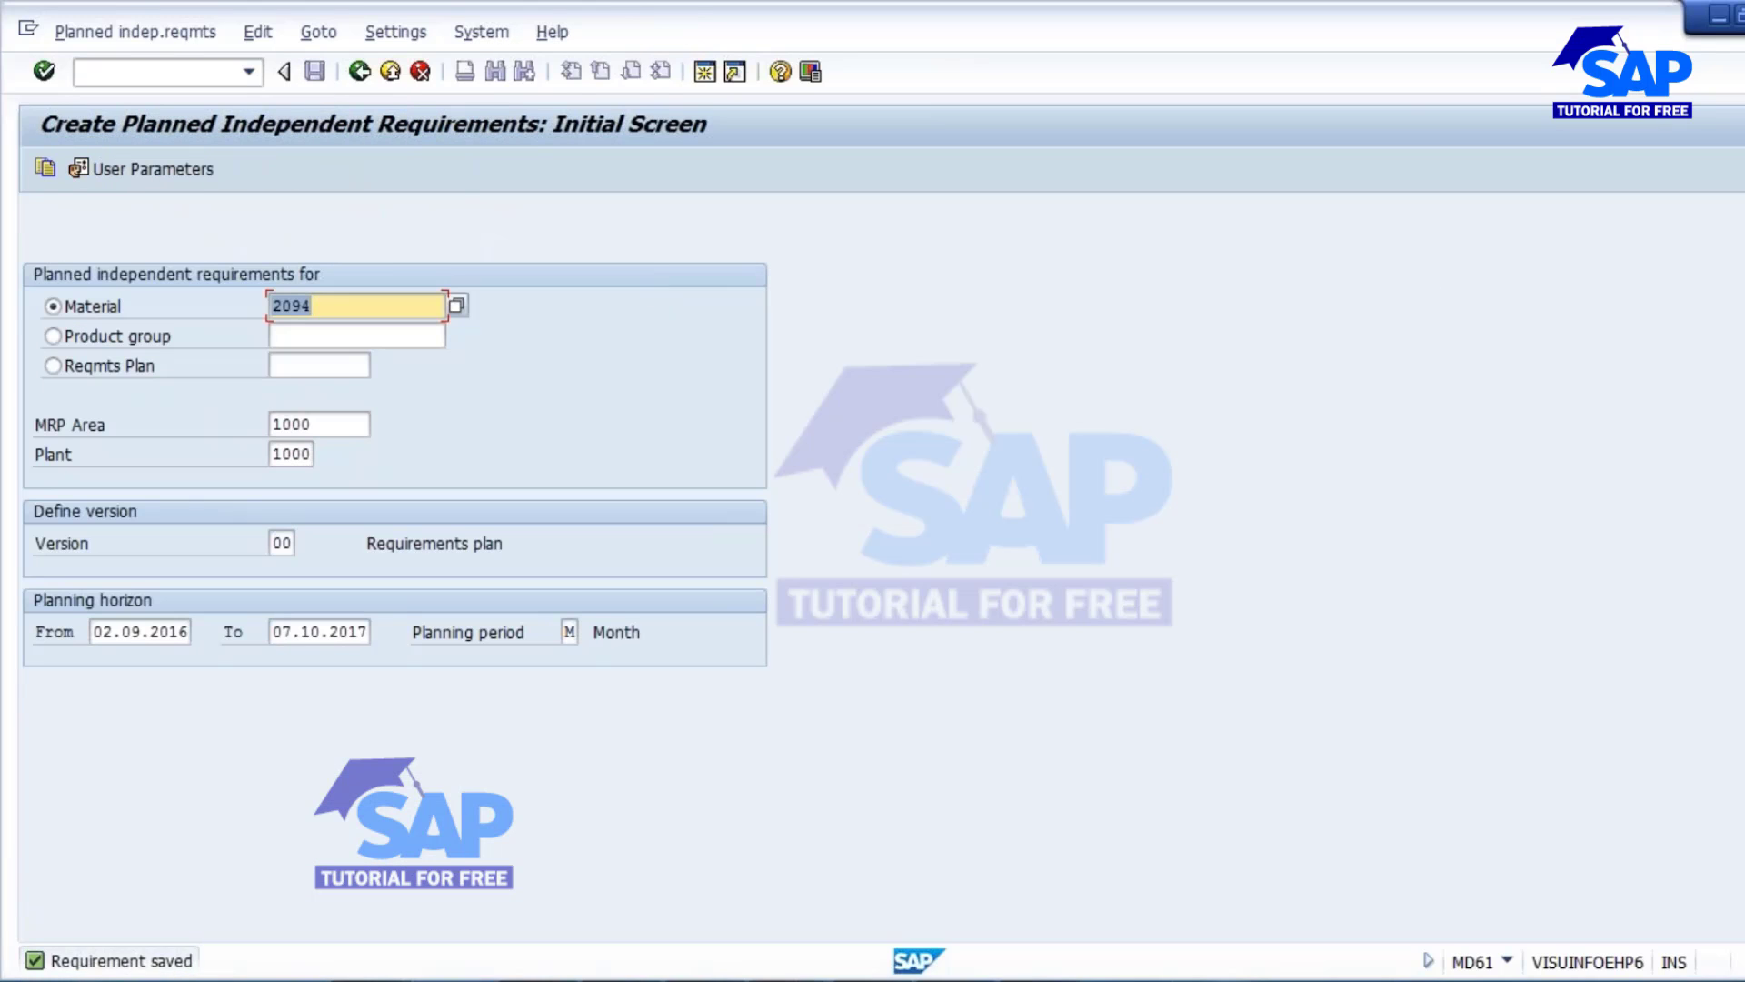
# Step: Switch to material 2094's stock/requirements list, refresh it, and review the weekly independent requirements through the end of the list
pyautogui.hotkey('alt', 'Tab')
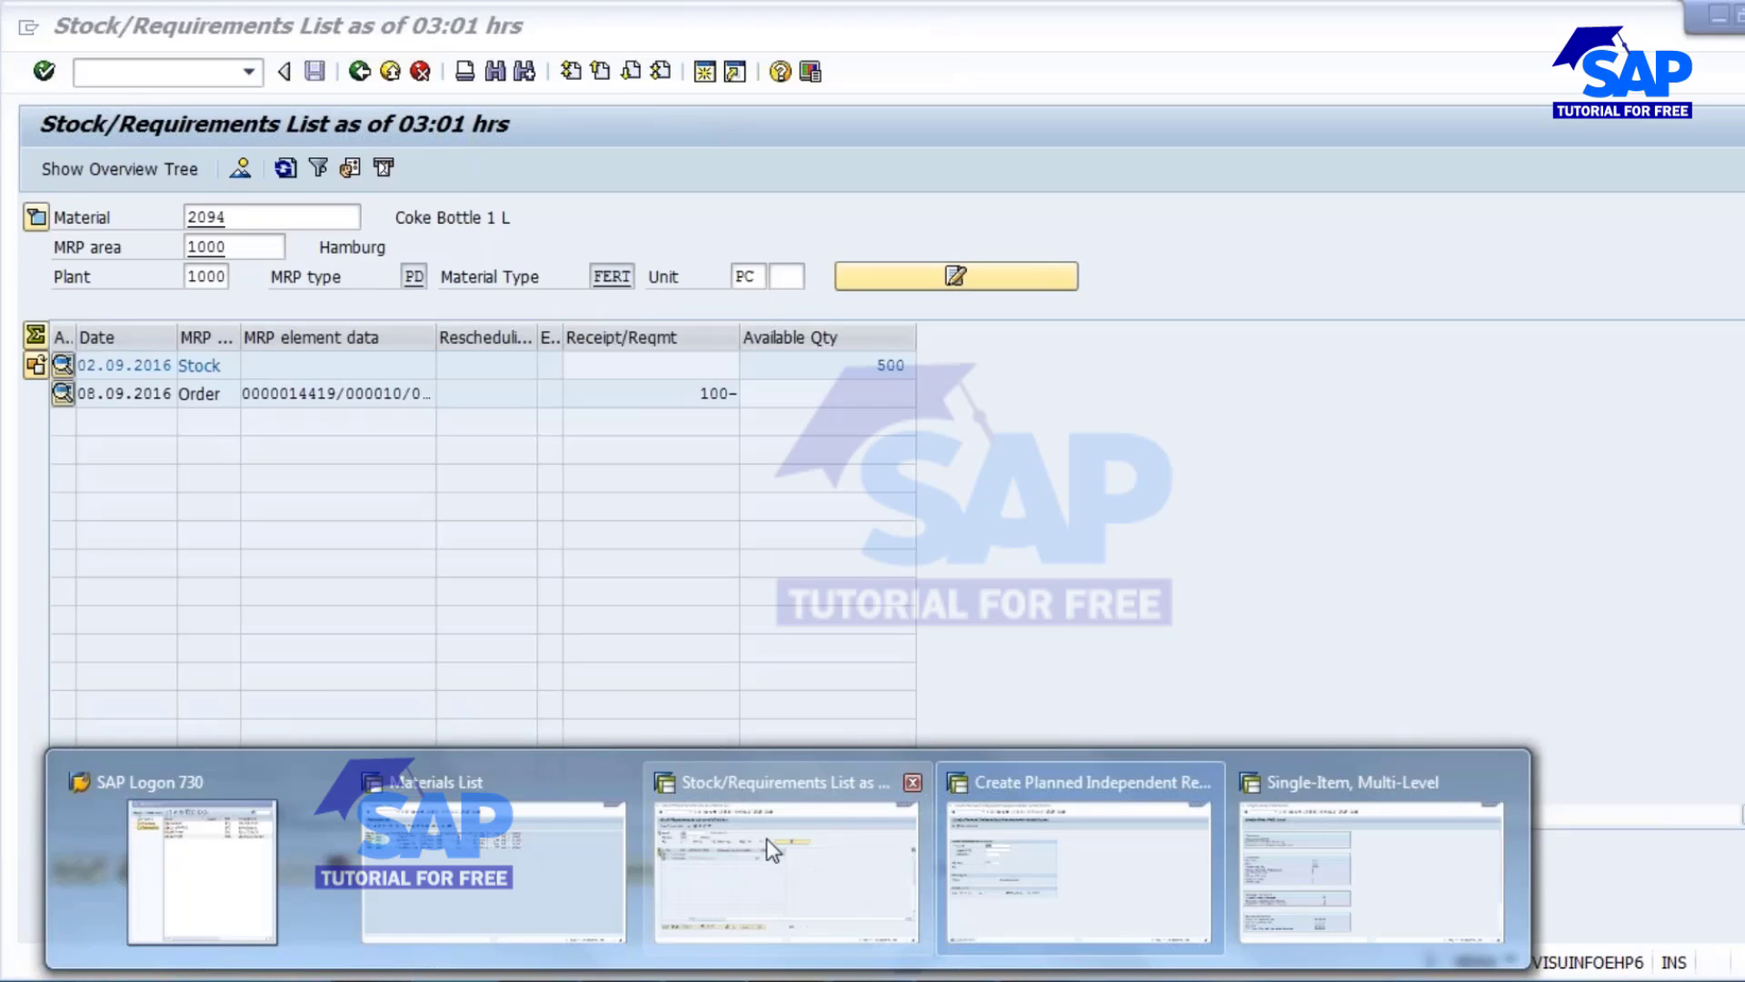
pyautogui.click(766, 838)
pyautogui.click(286, 167)
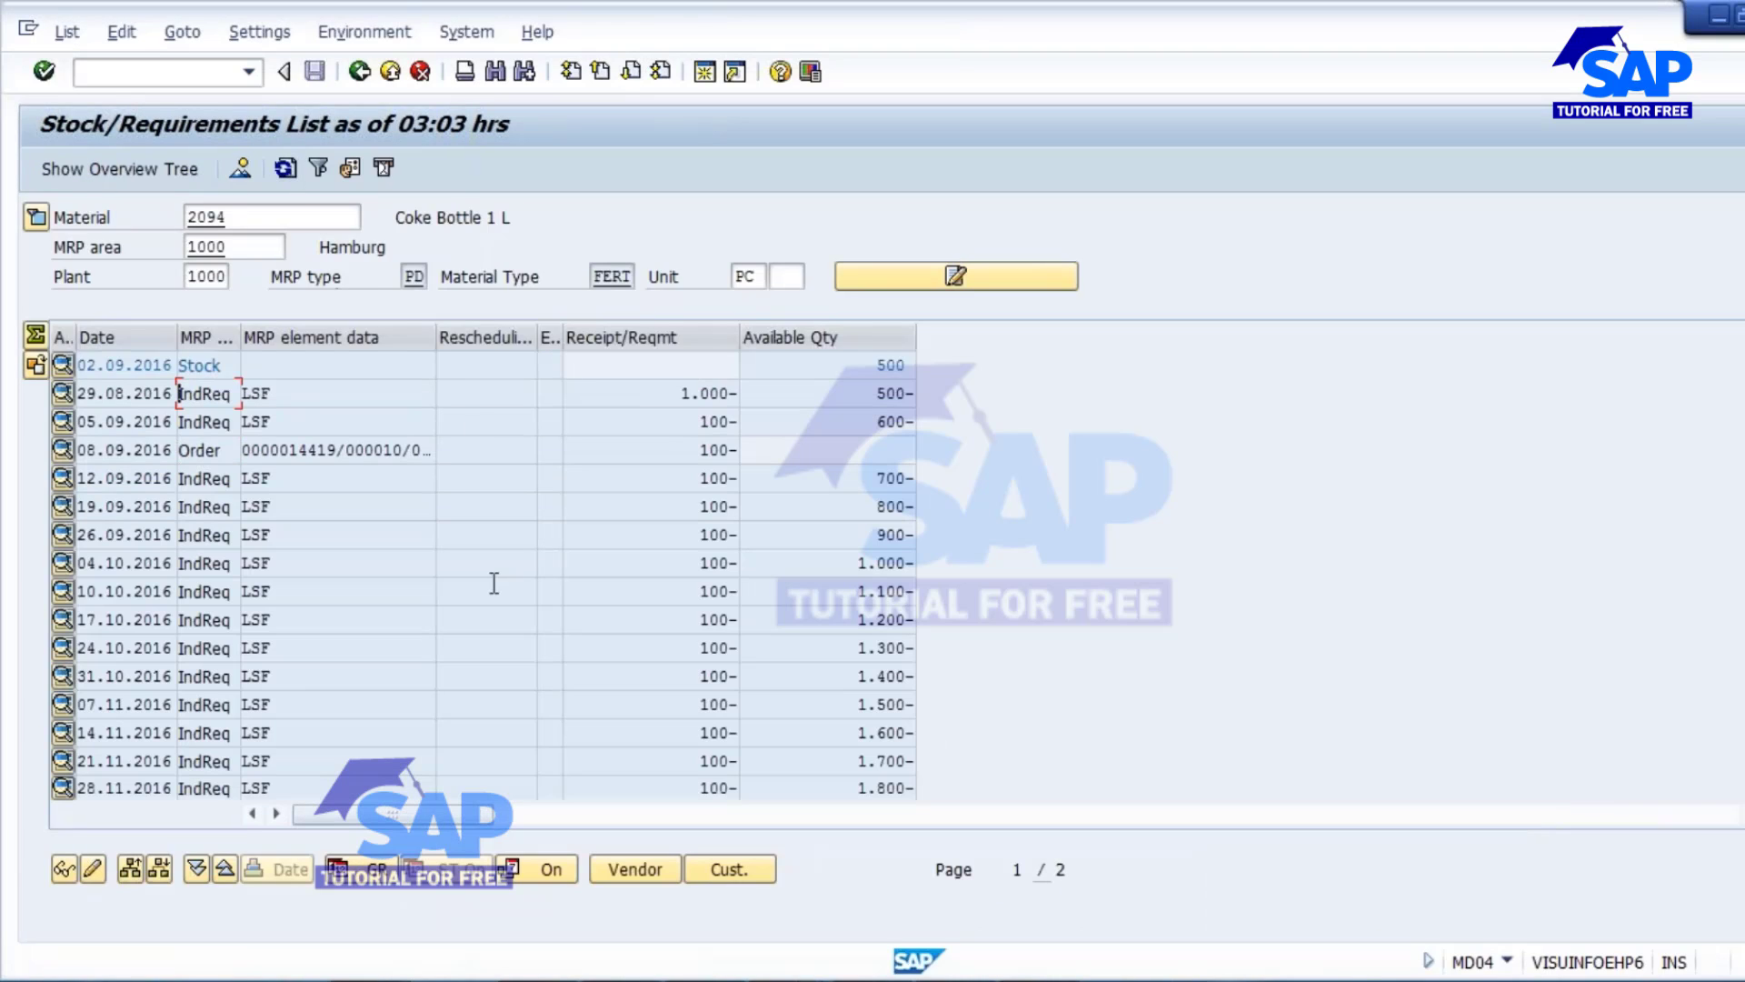
pyautogui.scroll(-1, 491, 582)
pyautogui.scroll(-2, 180, 393)
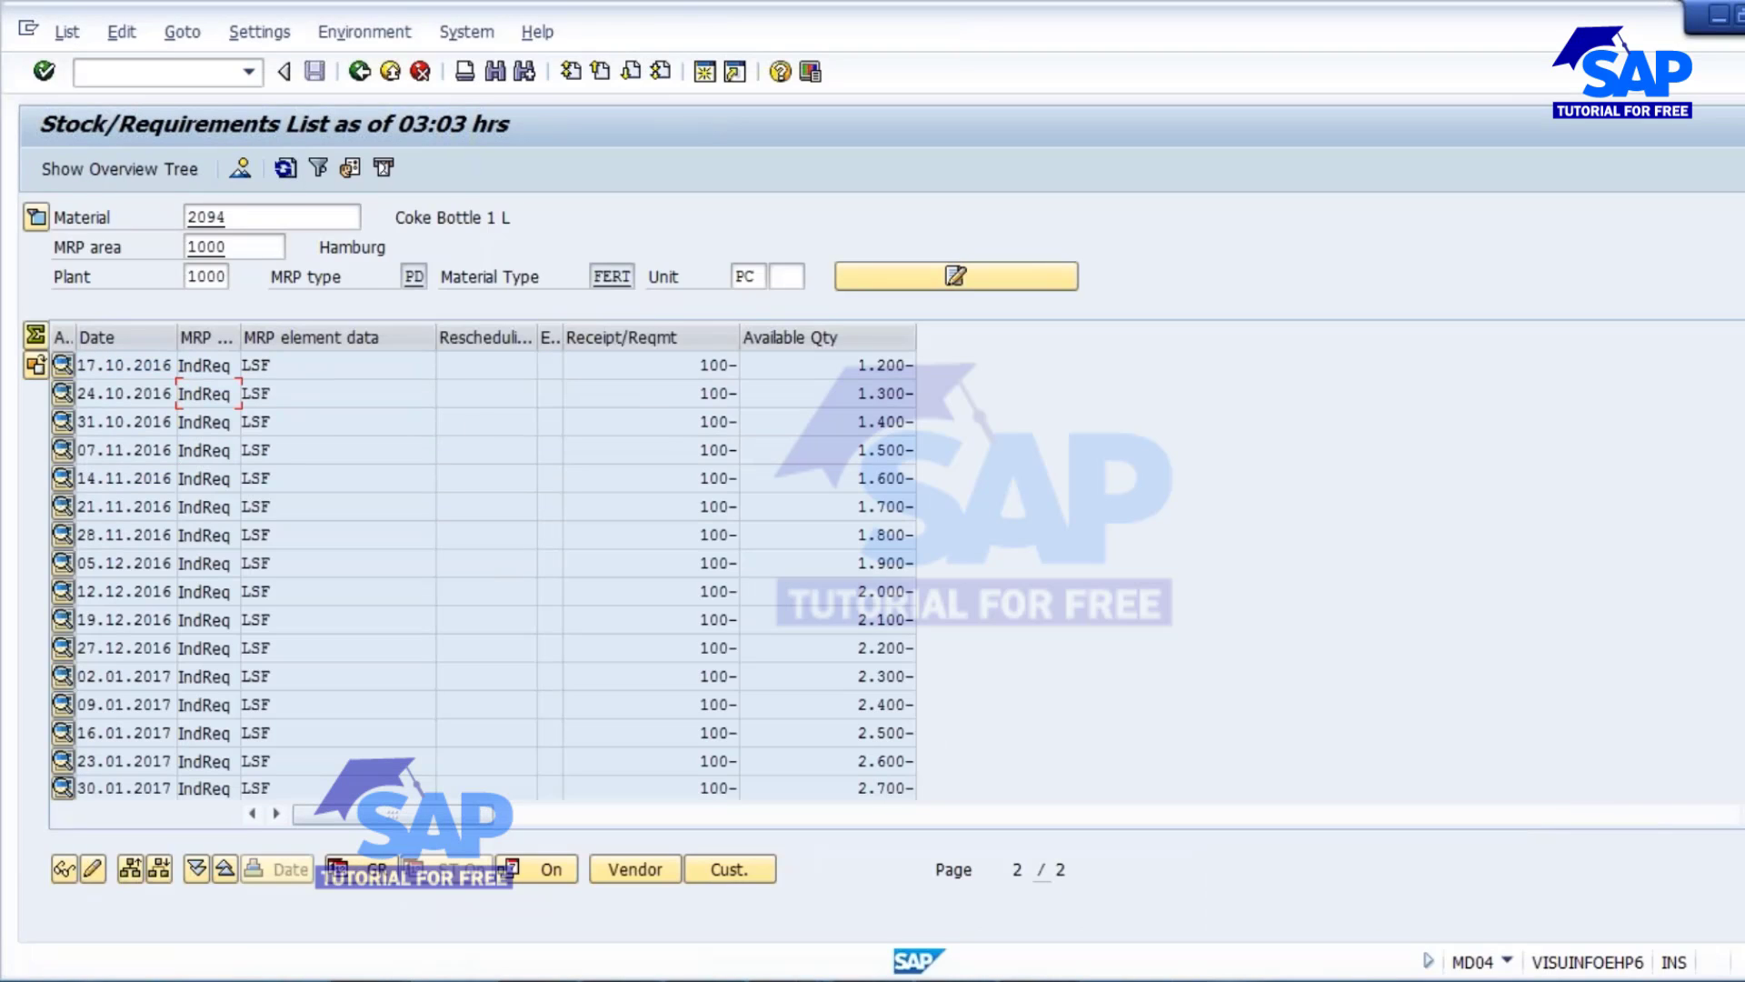
pyautogui.scroll(-2, 179, 393)
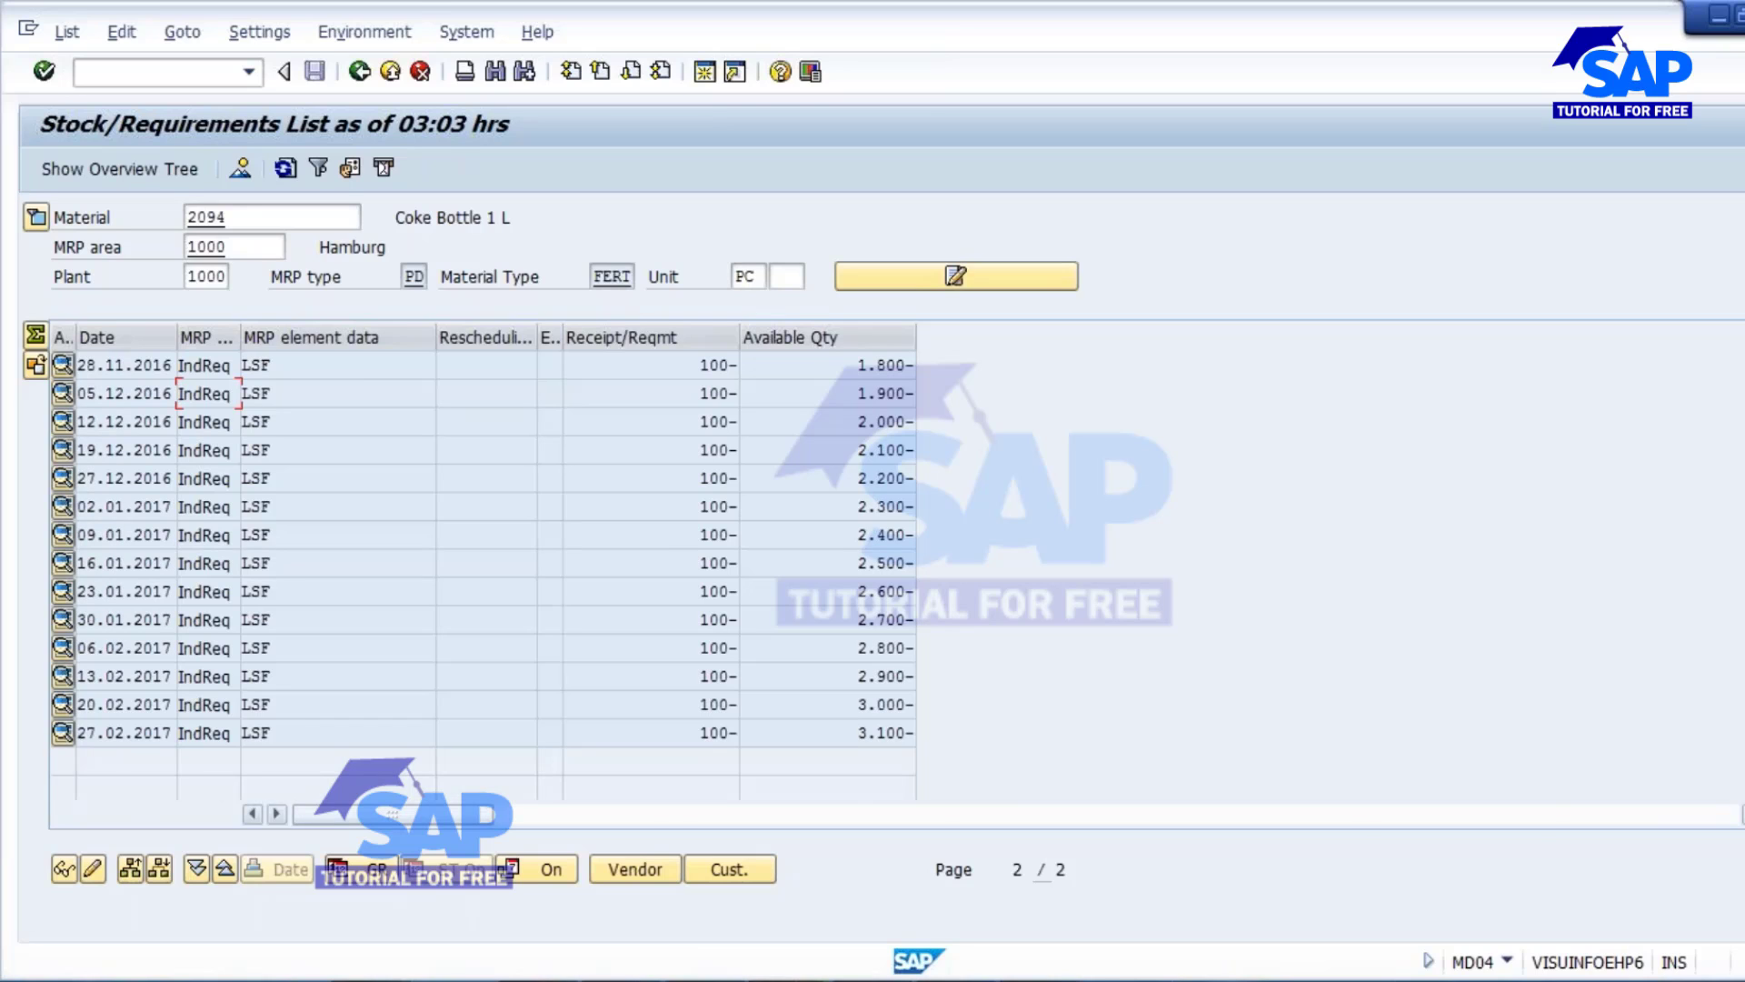
# Step: Switch to the Single-Item, Multi-Level session, return to its initial screen, and rerun MRP for material 2094 in plant 1000
pyautogui.moveTo(951, 946)
pyautogui.click(1285, 872)
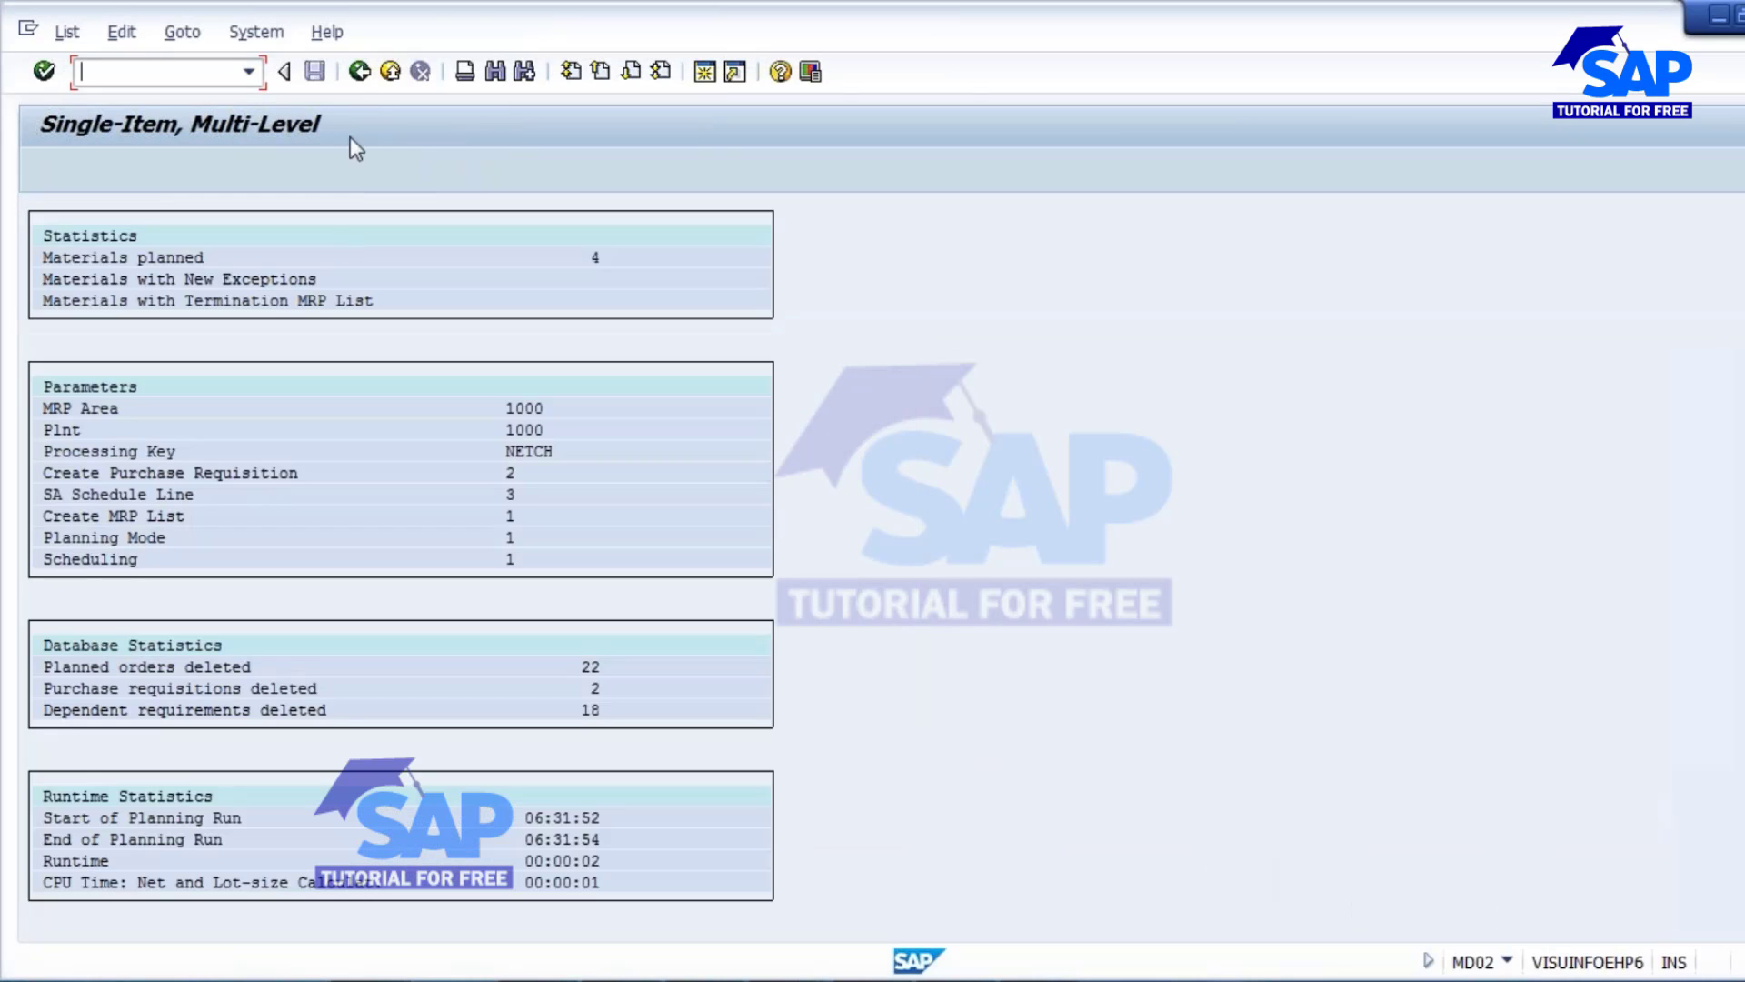
pyautogui.click(360, 71)
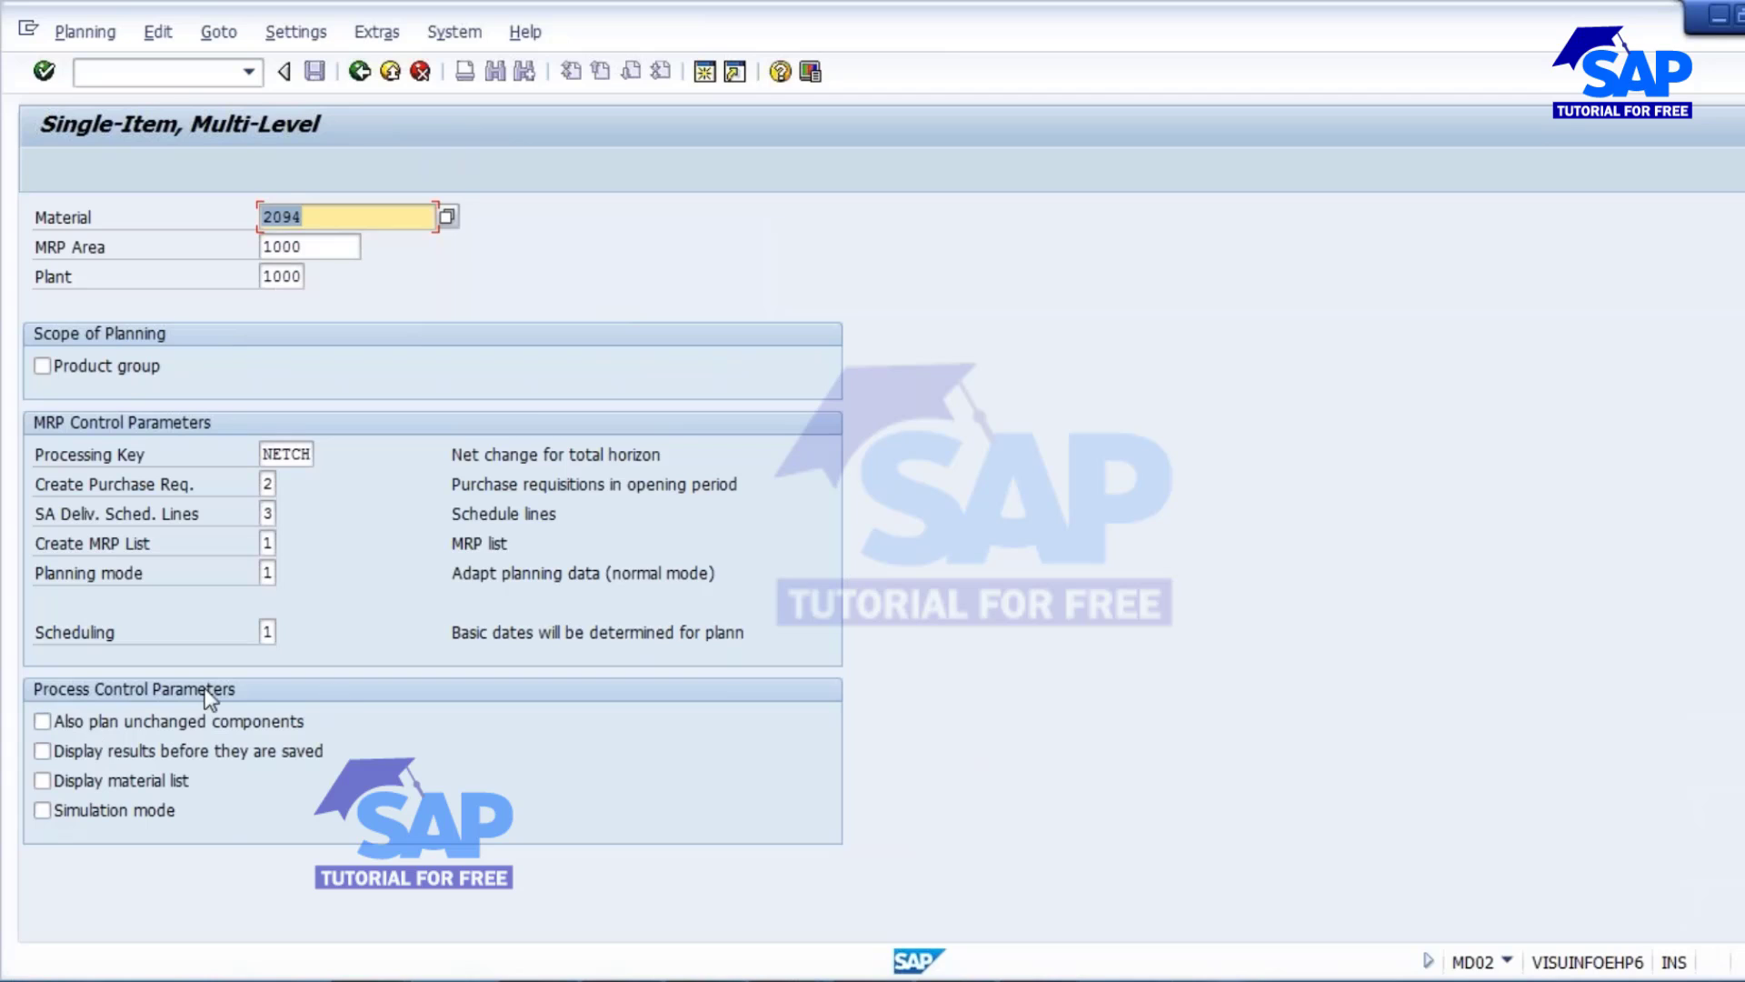
pyautogui.press('Return')
pyautogui.press('Return')
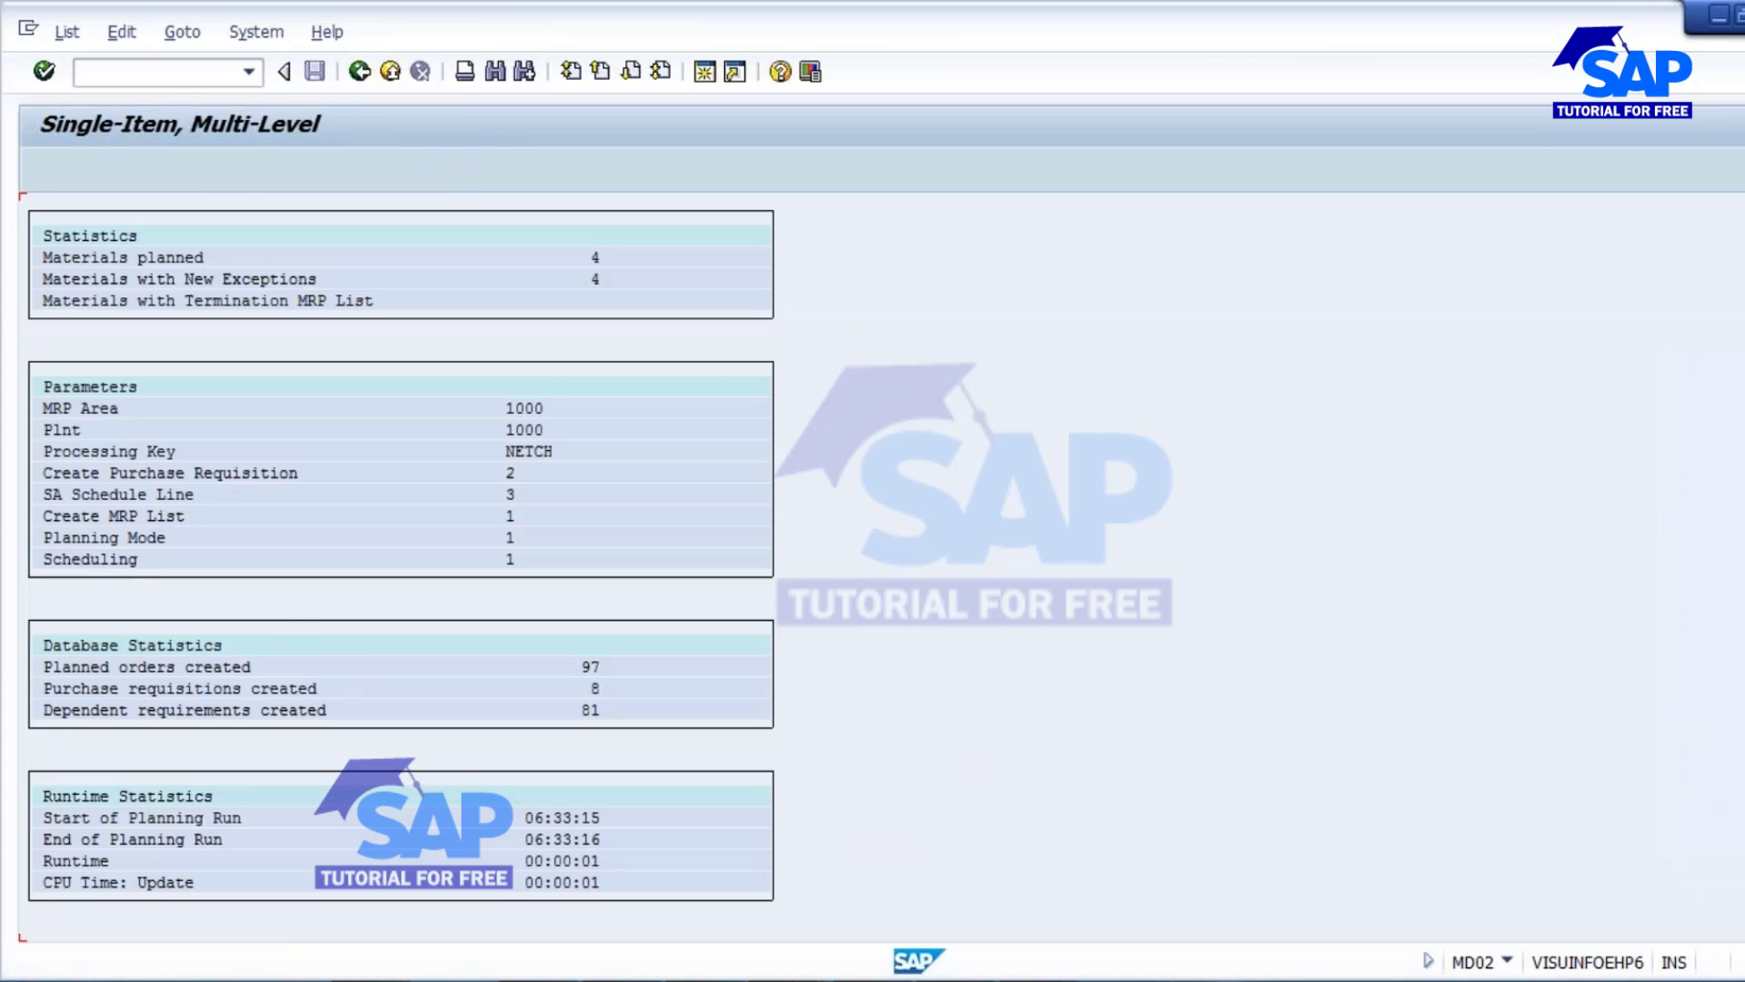
# Step: Switch back to material 2094's stock/requirements list, refresh it, and review the planned orders from the start of the list
pyautogui.click(761, 936)
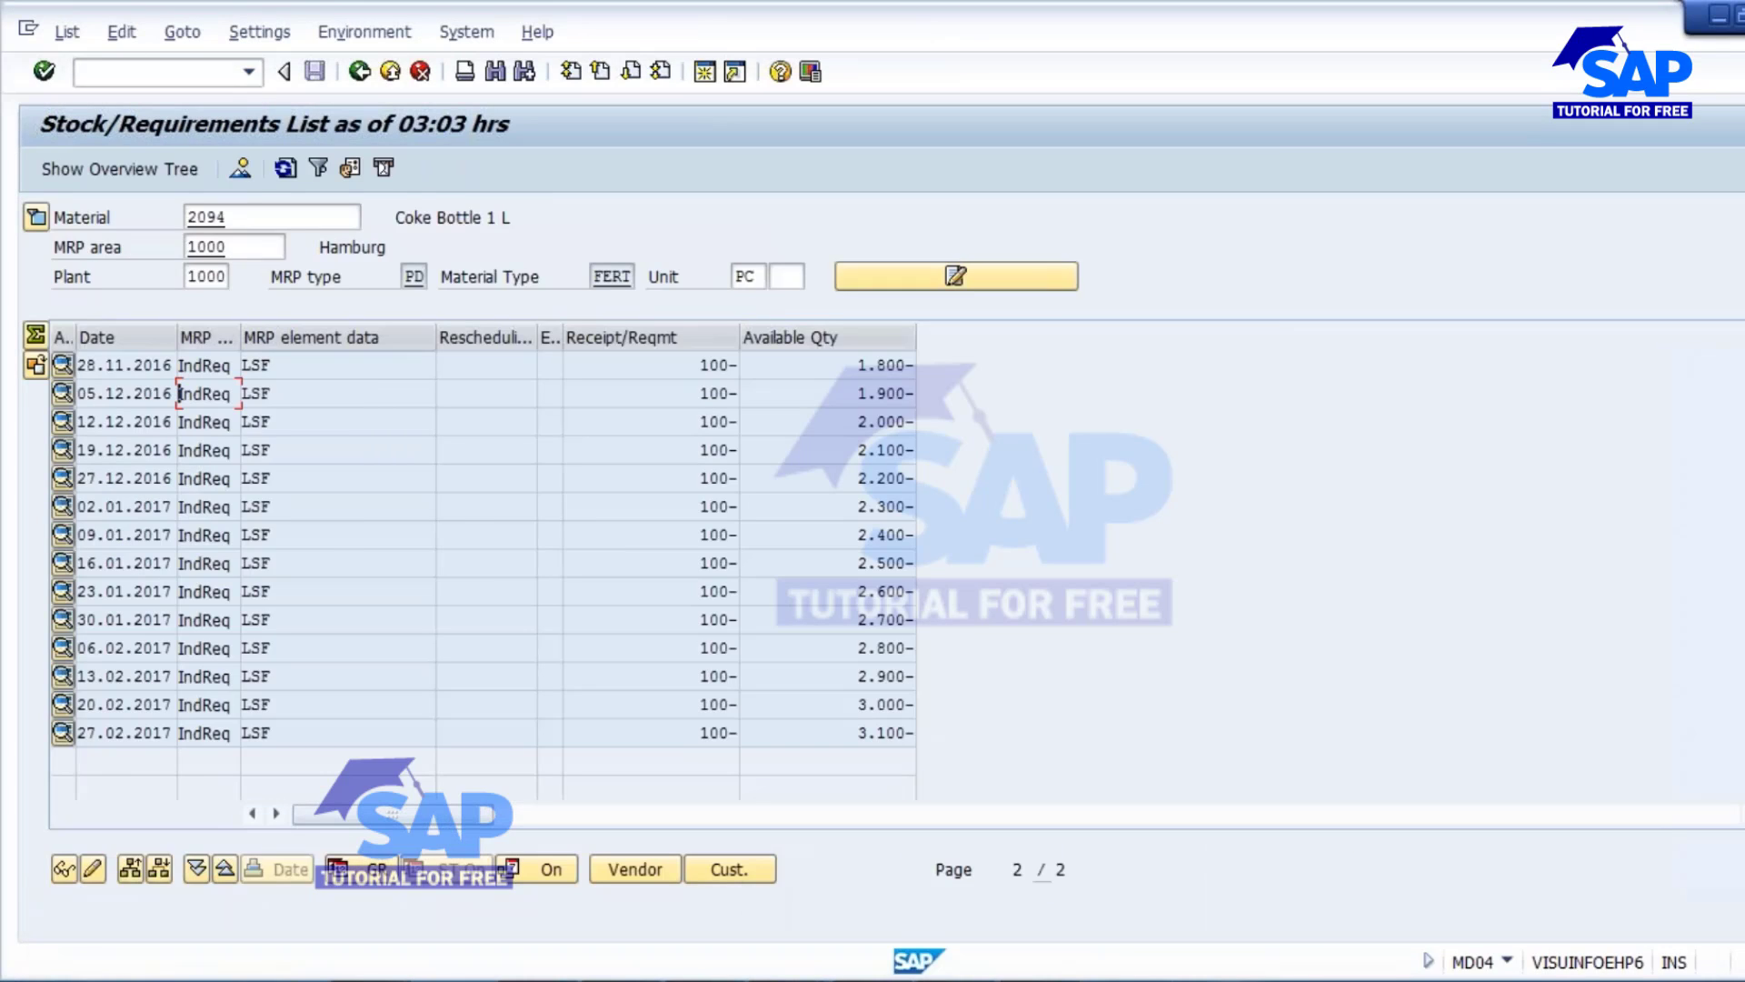
pyautogui.click(286, 169)
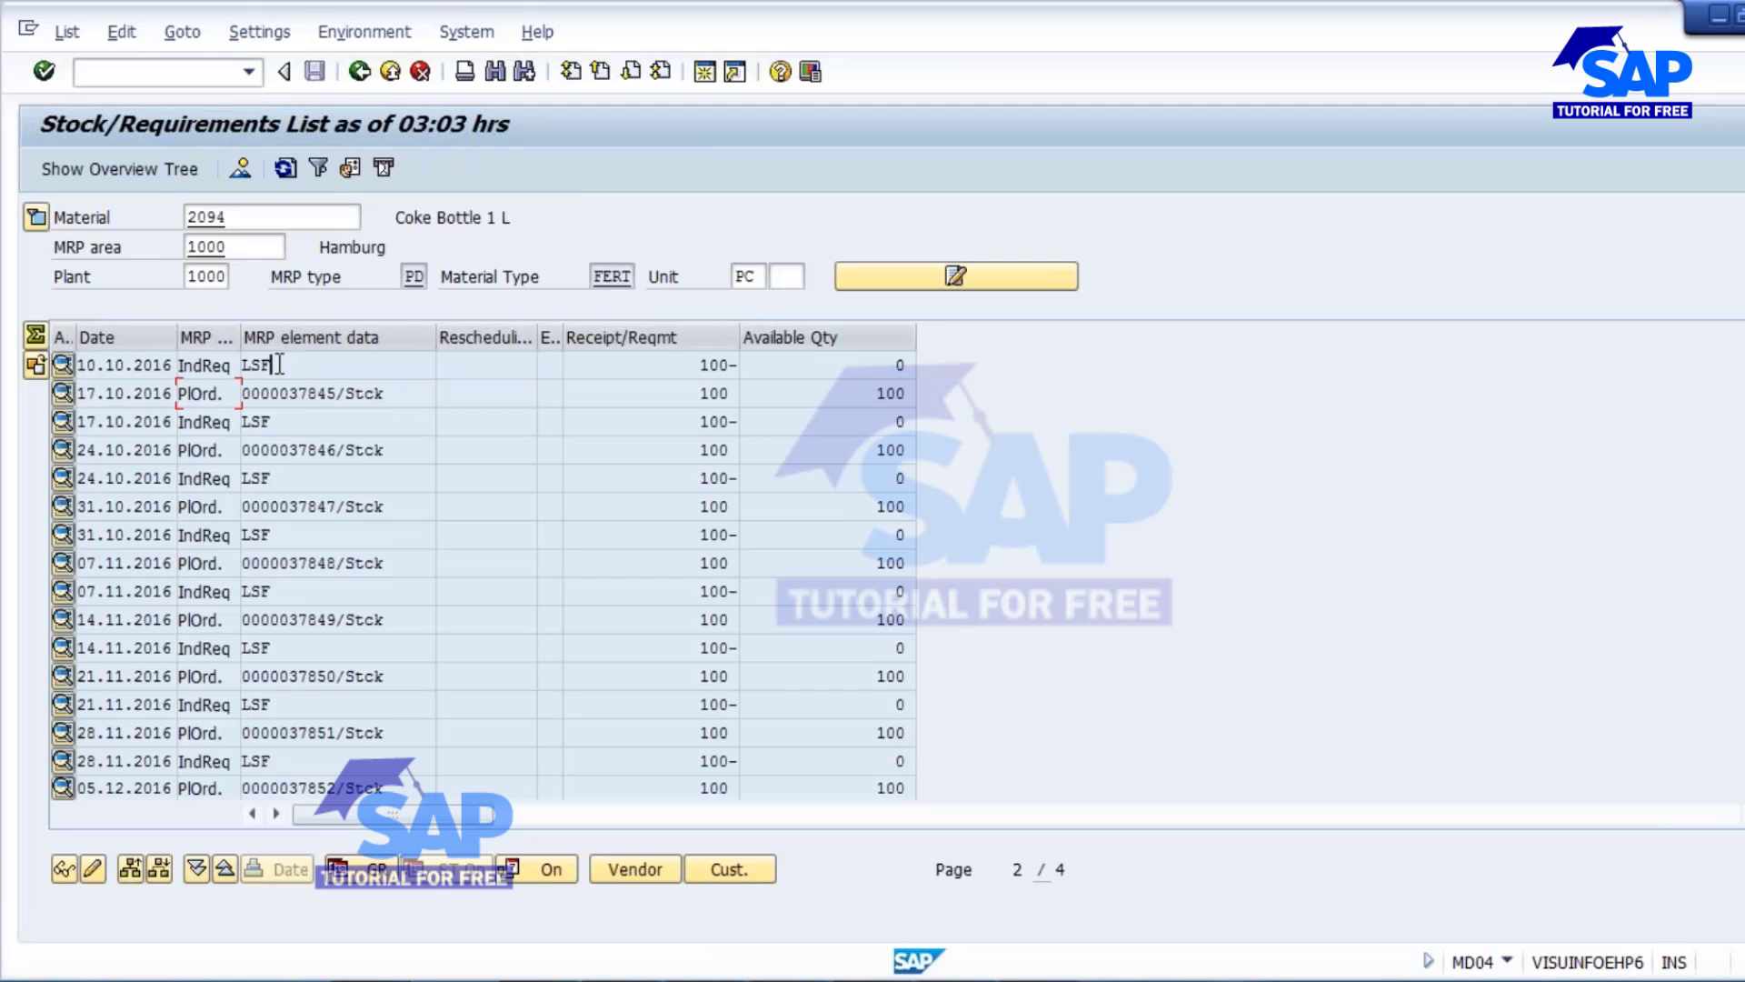
pyautogui.scroll(5, 483, 564)
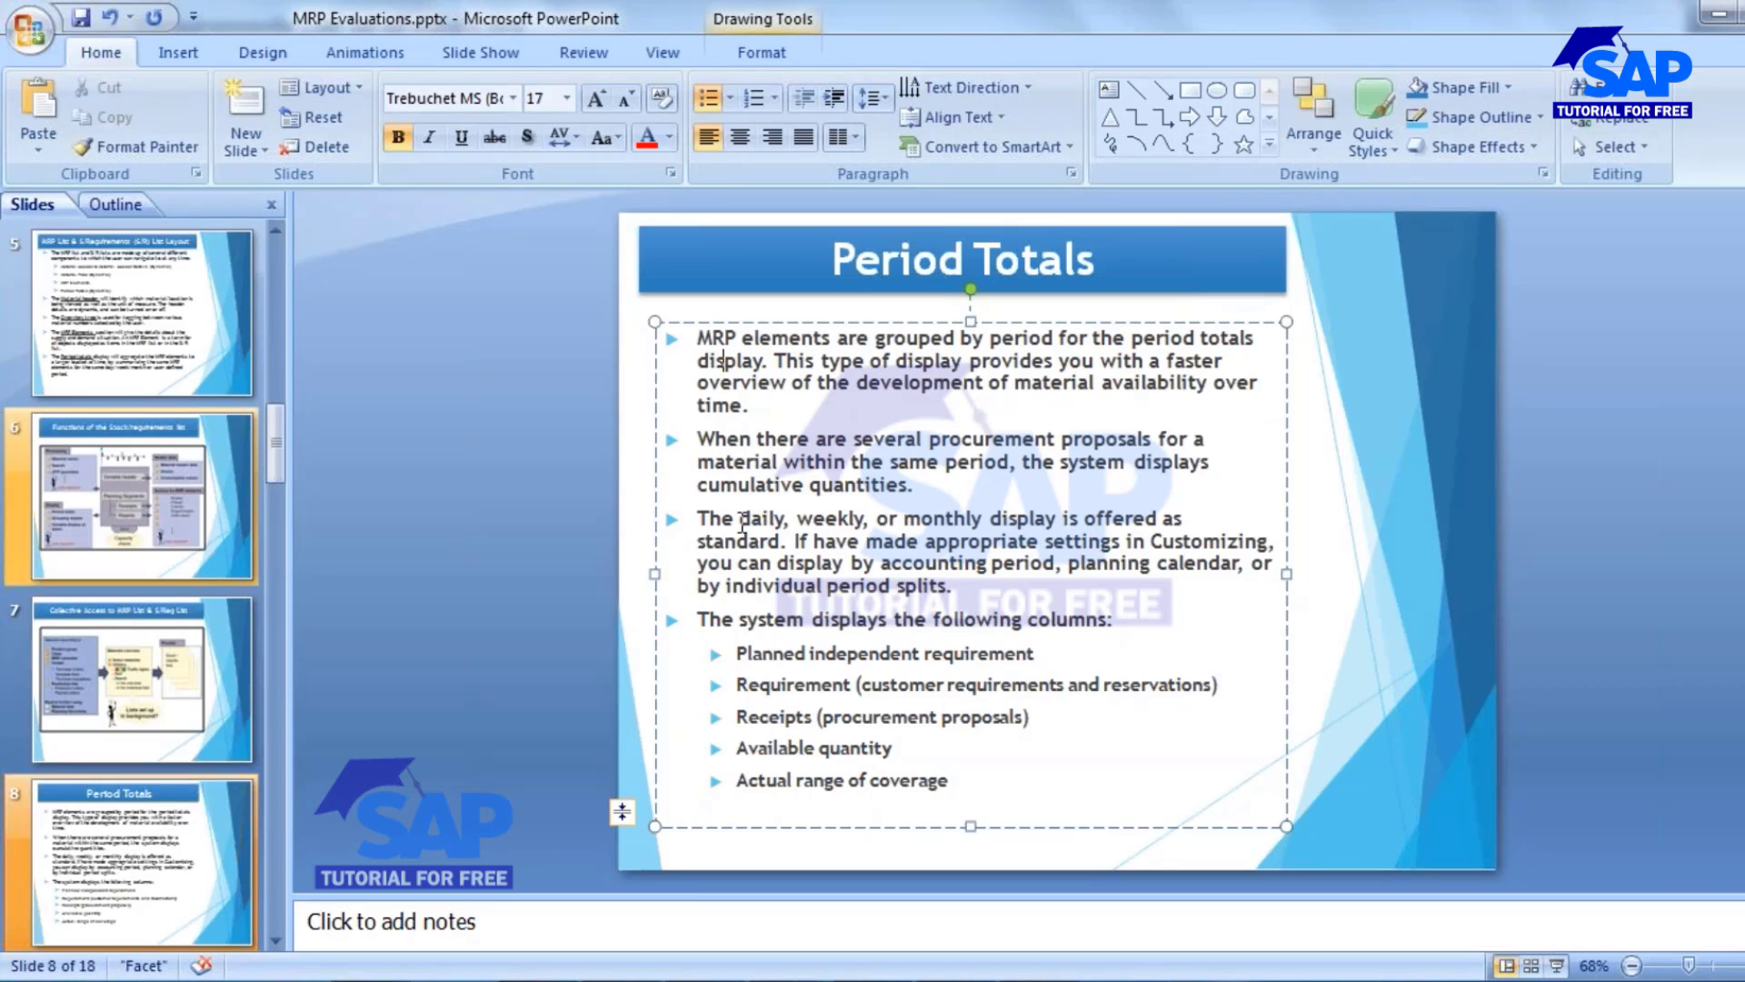
# Step: Read the daily, weekly and monthly display note on the Period Totals slide, and show material 2094's period totals in SAP
pyautogui.moveTo(738, 517); pyautogui.dragTo(782, 518)
pyautogui.click(836, 523)
pyautogui.hotkey('alt', 'Tab')
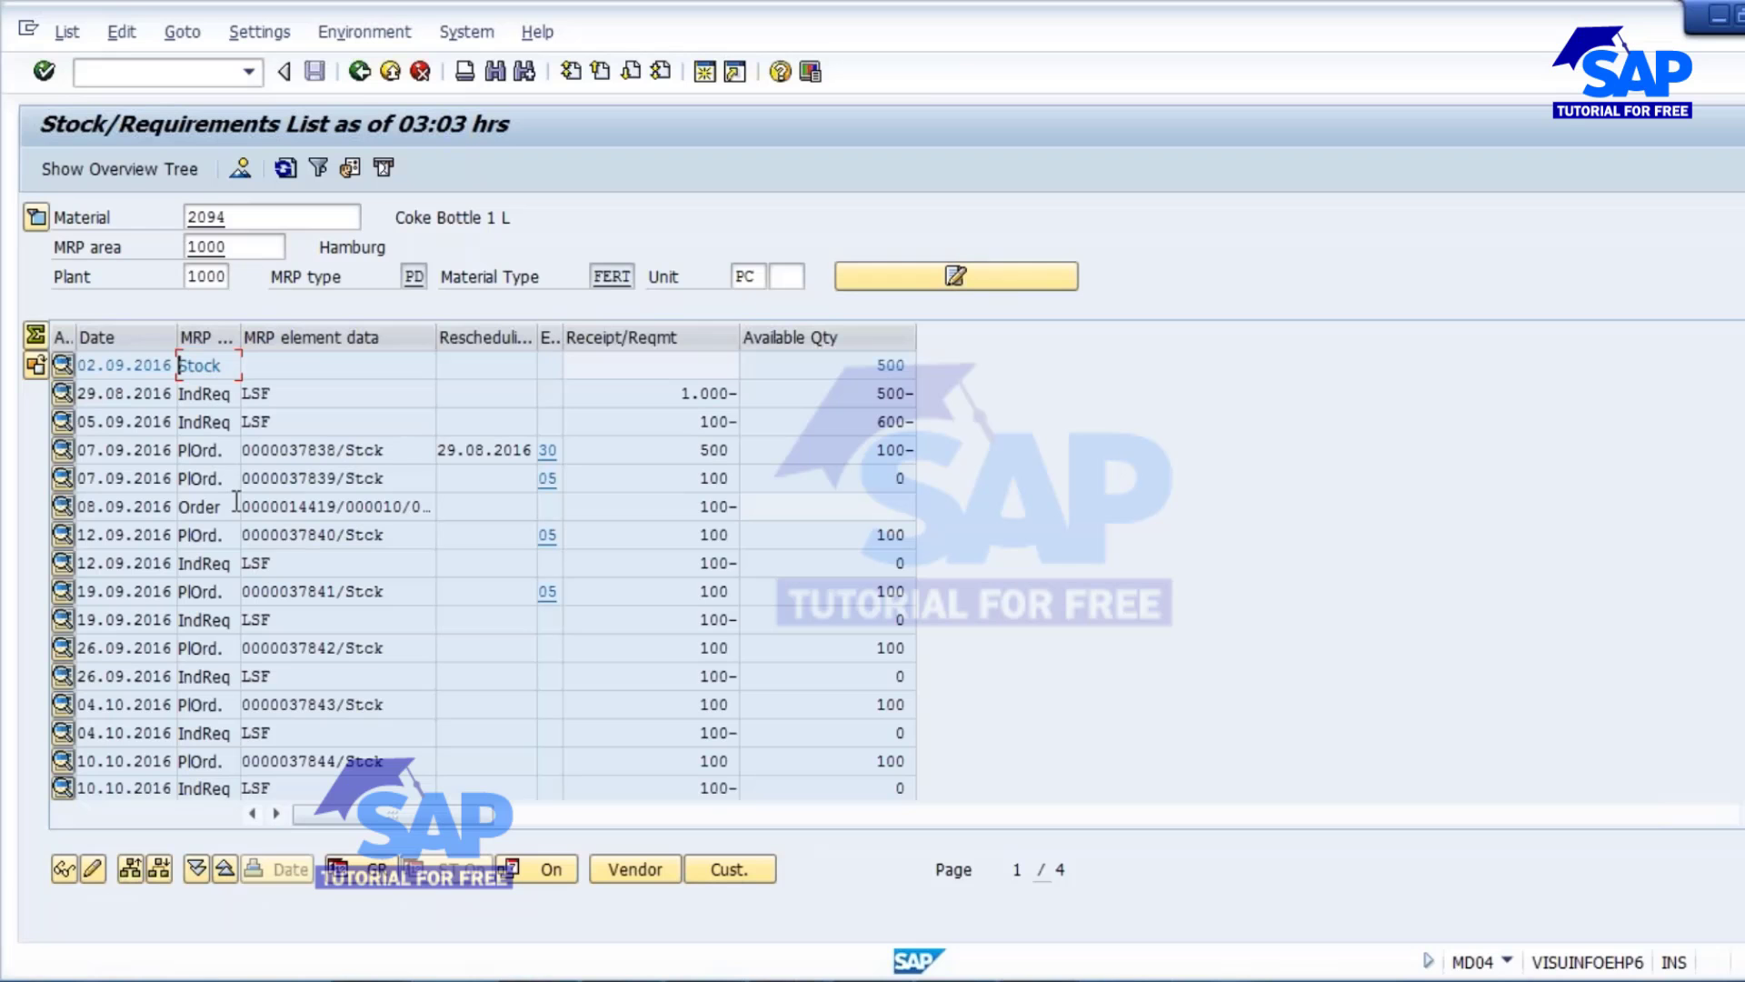
pyautogui.click(35, 338)
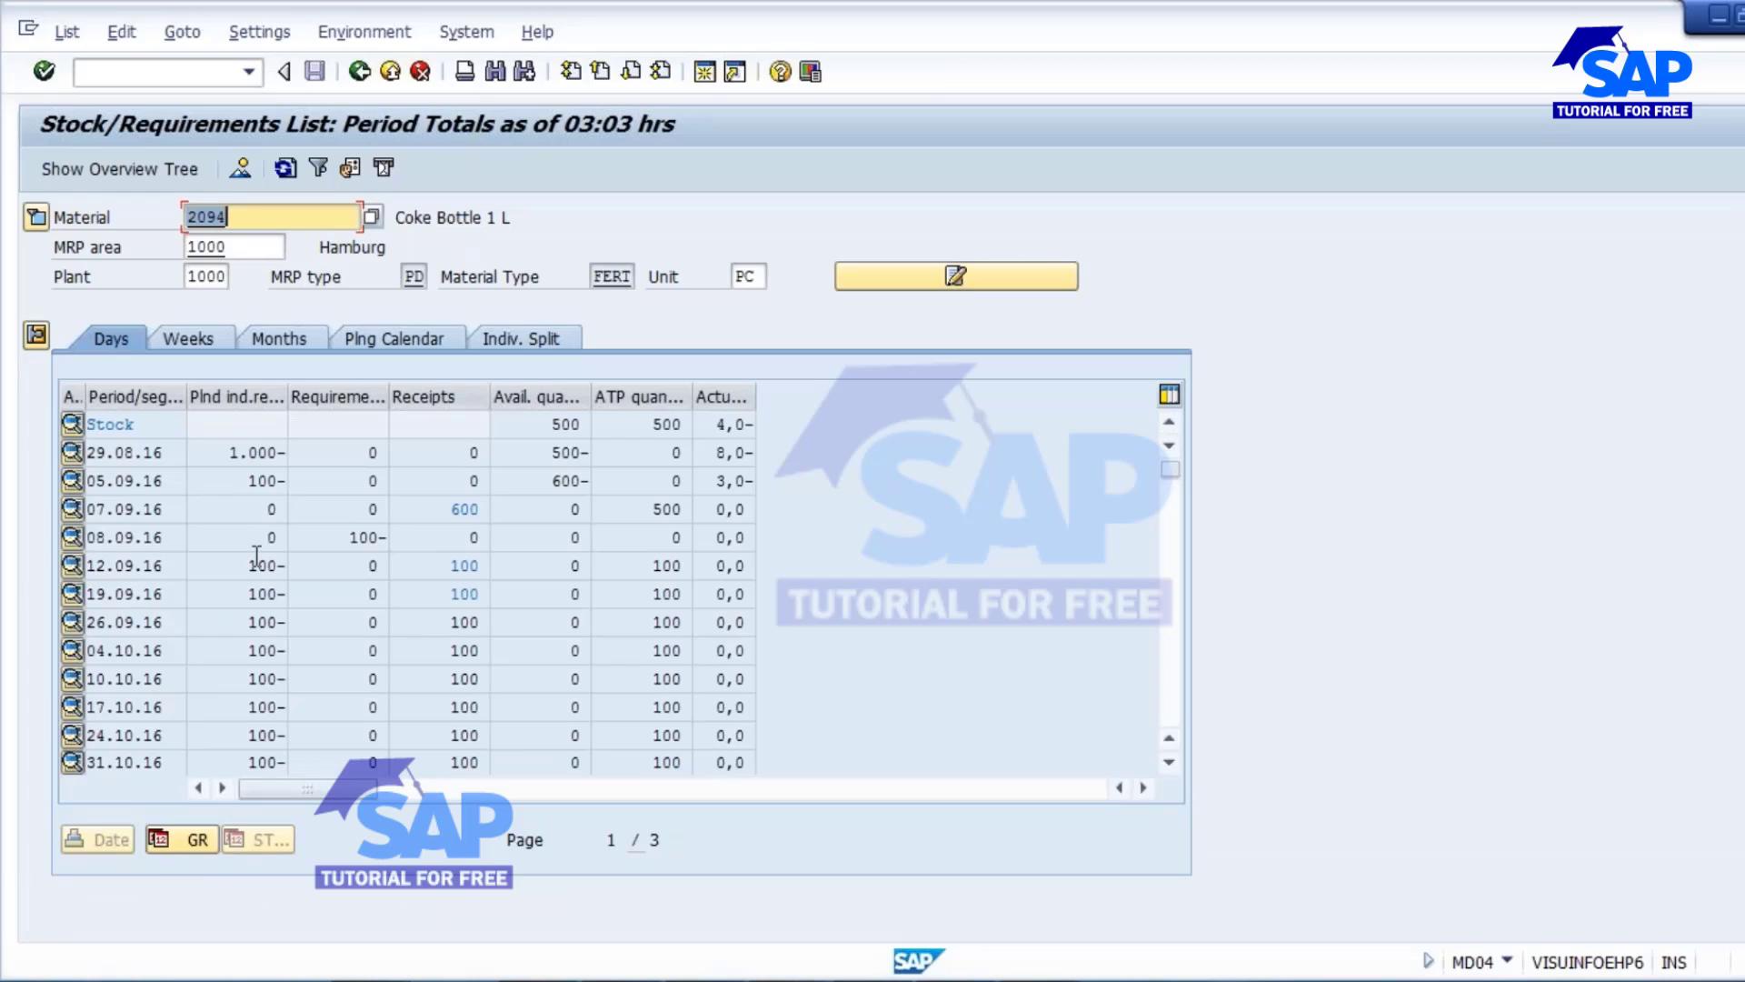
# Step: Show the period totals by week and examine the planned independent requirements and receipts from W 35/2016 onward
pyautogui.click(198, 342)
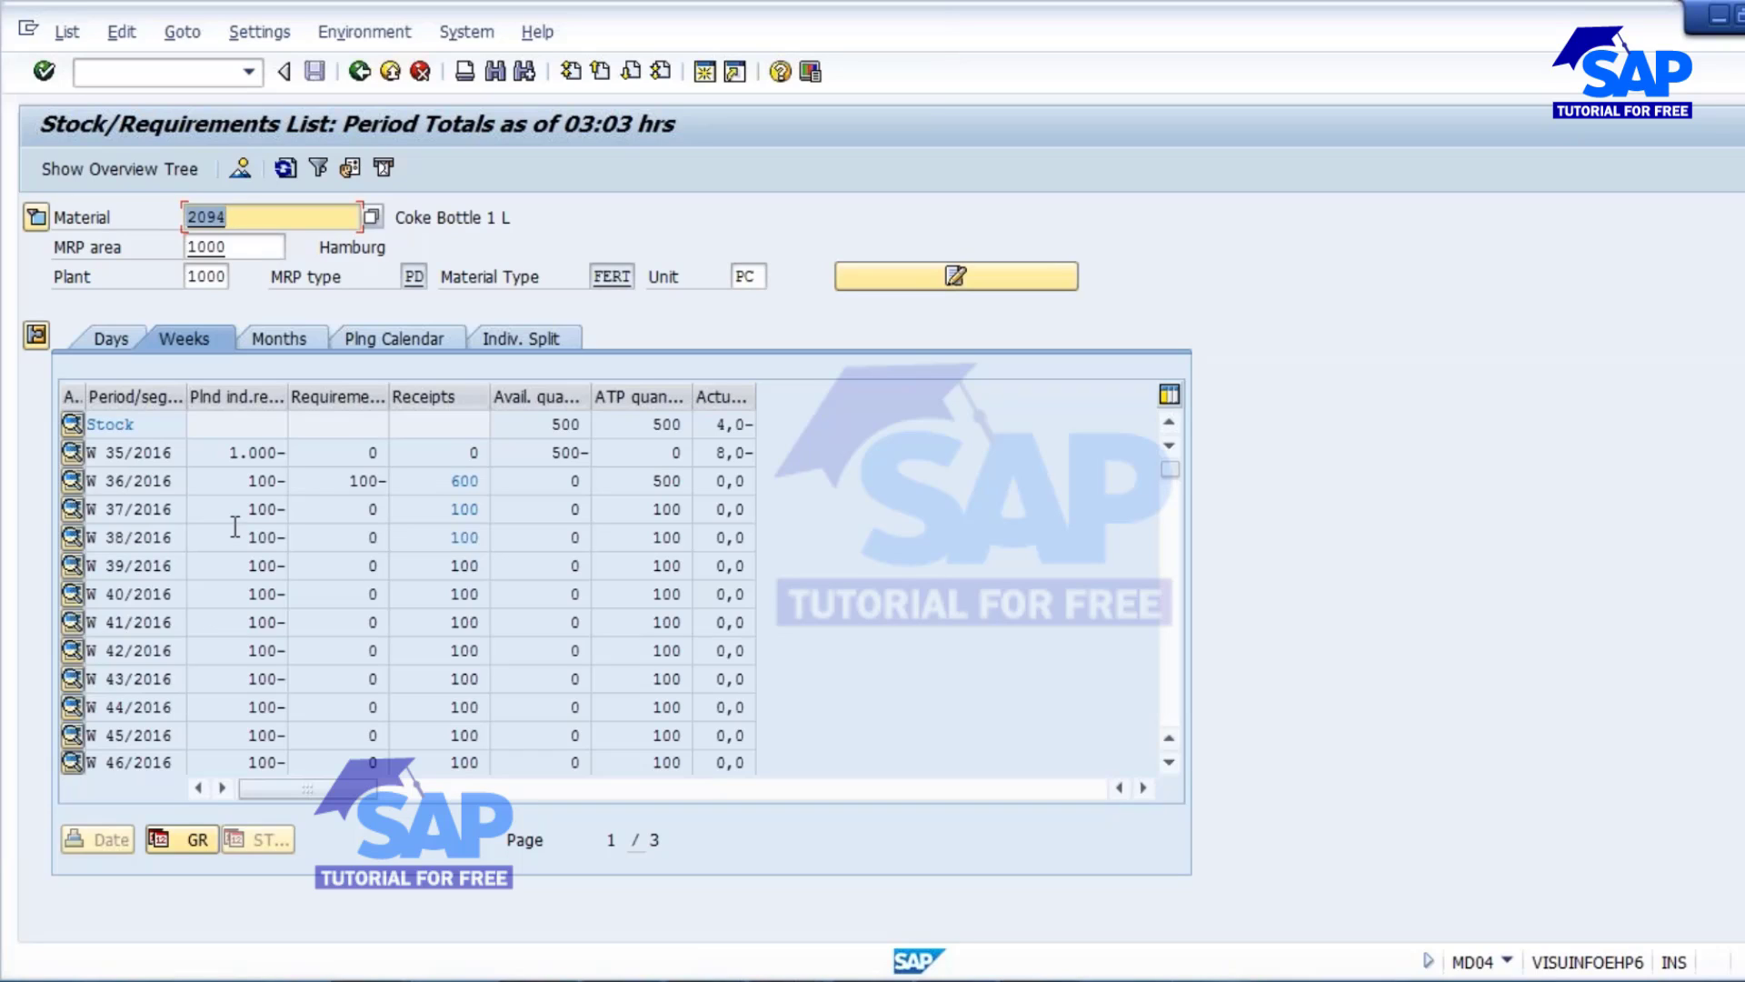
pyautogui.click(217, 459)
pyautogui.doubleClick(217, 459)
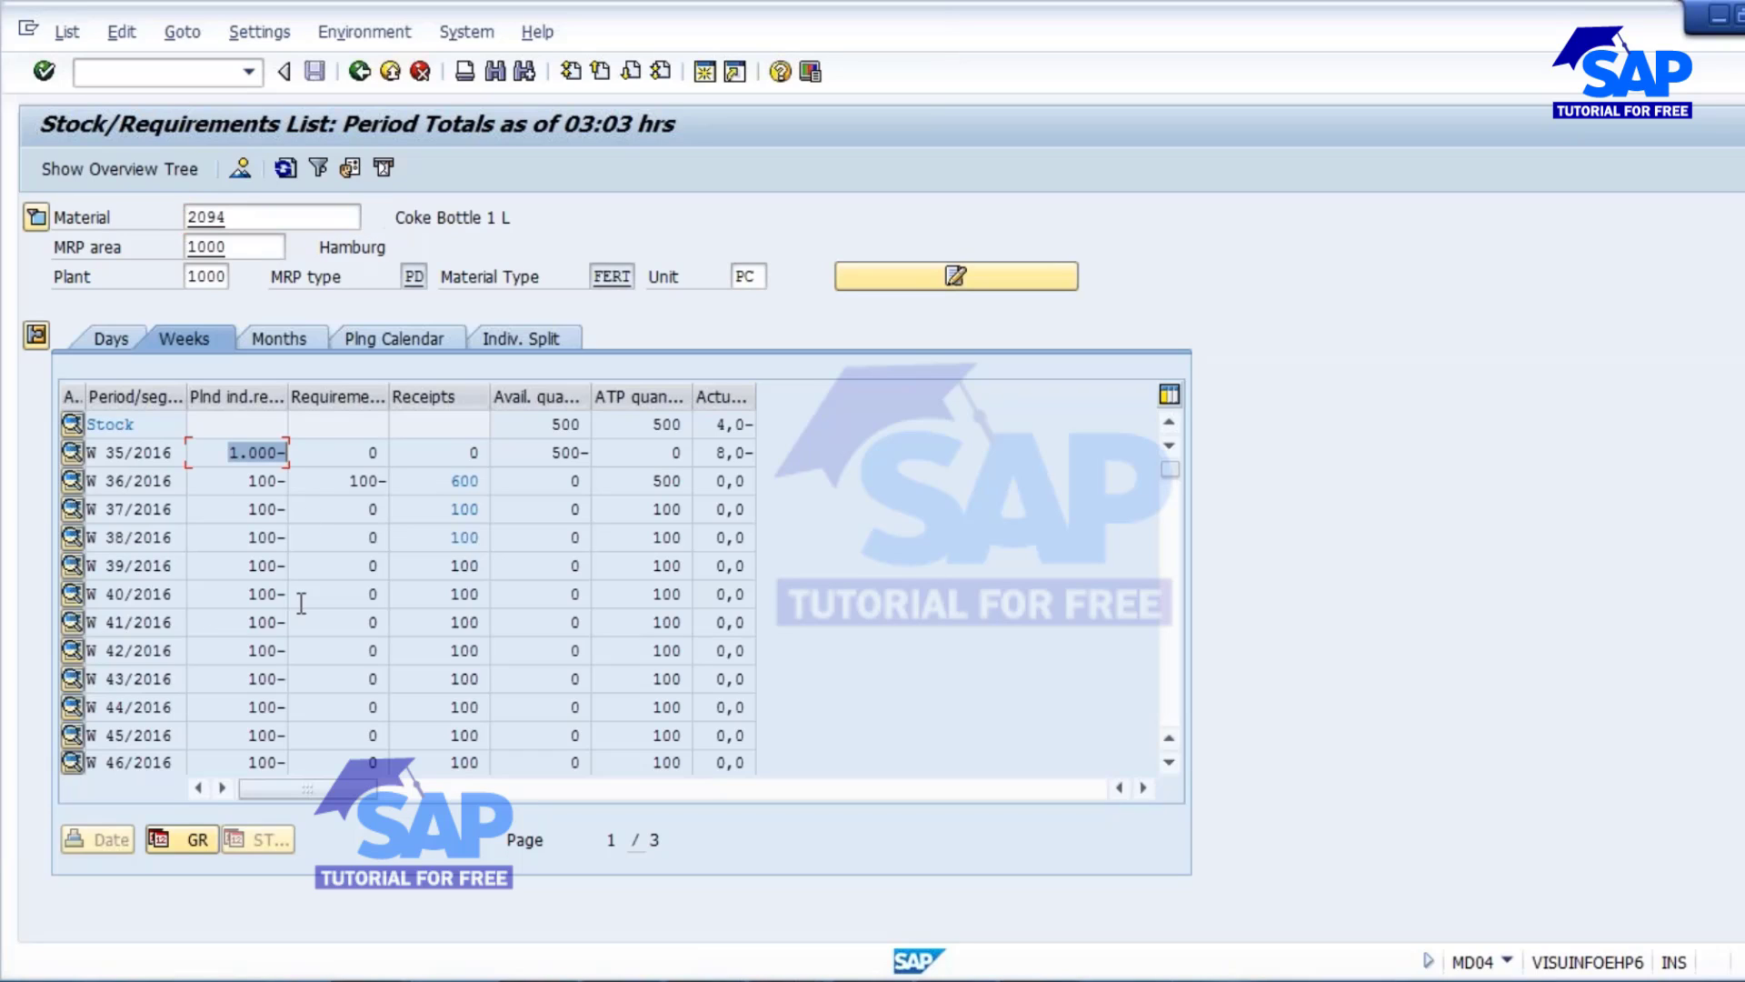
pyautogui.press('Down')
pyautogui.press('Down')
pyautogui.press('Down')
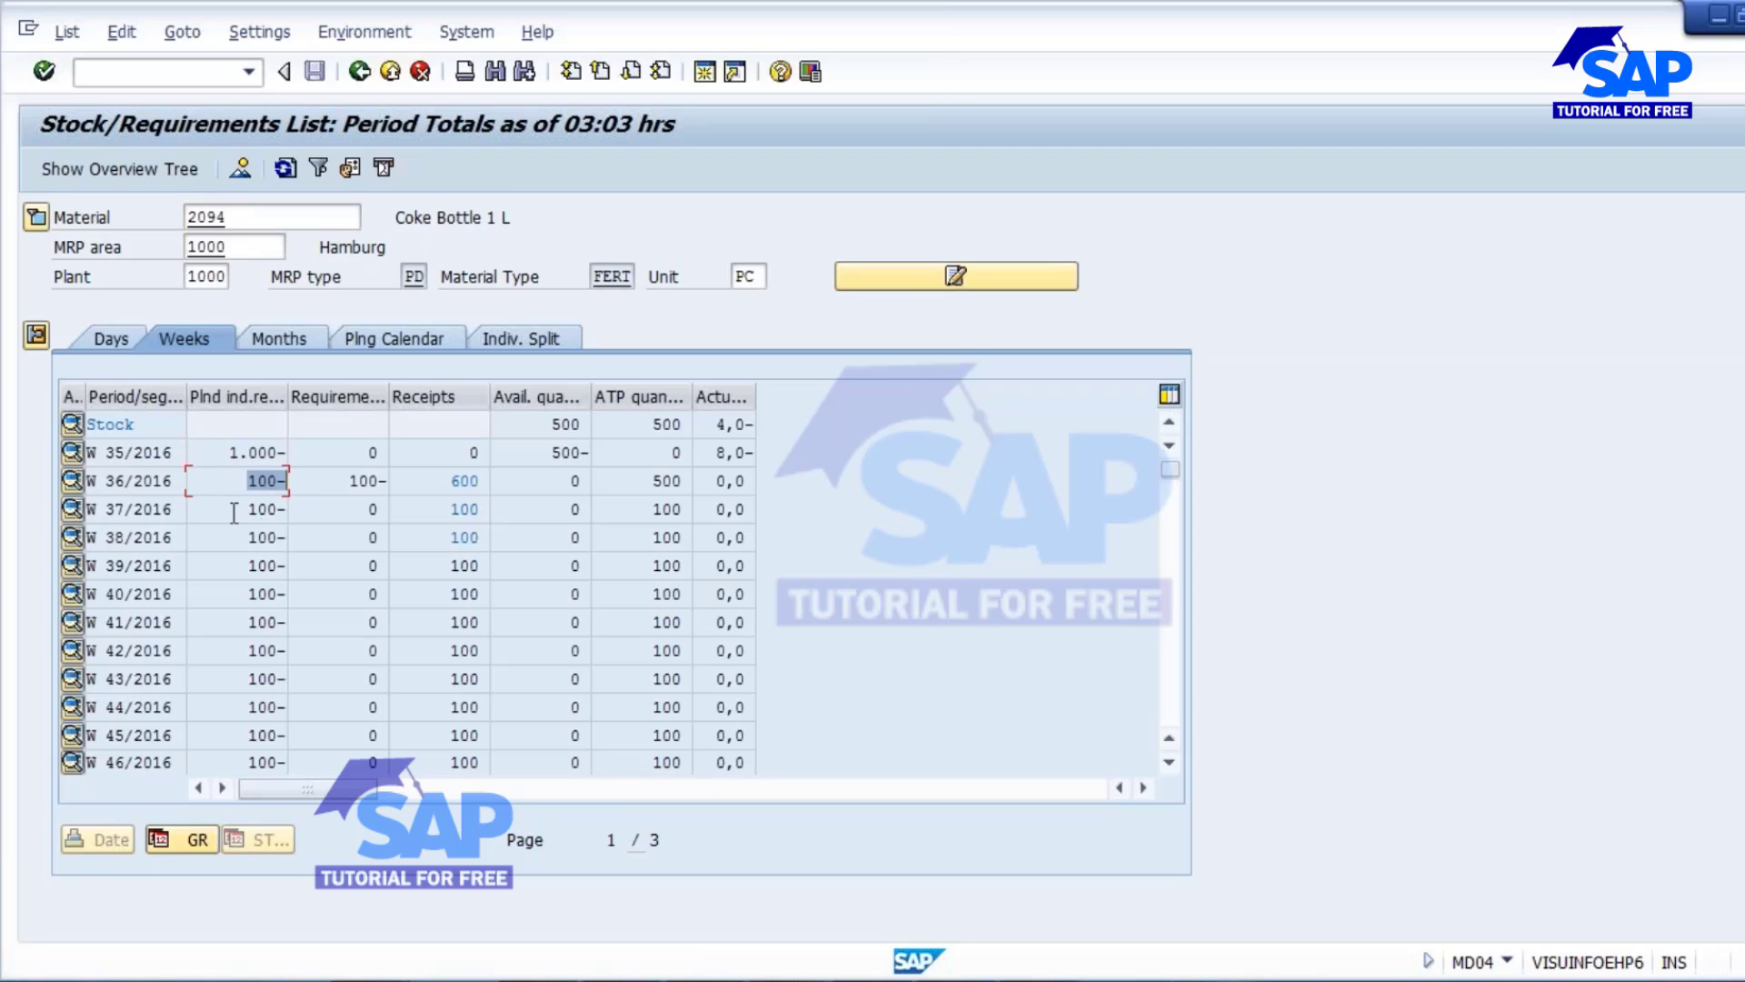
pyautogui.moveTo(251, 539); pyautogui.dragTo(314, 601)
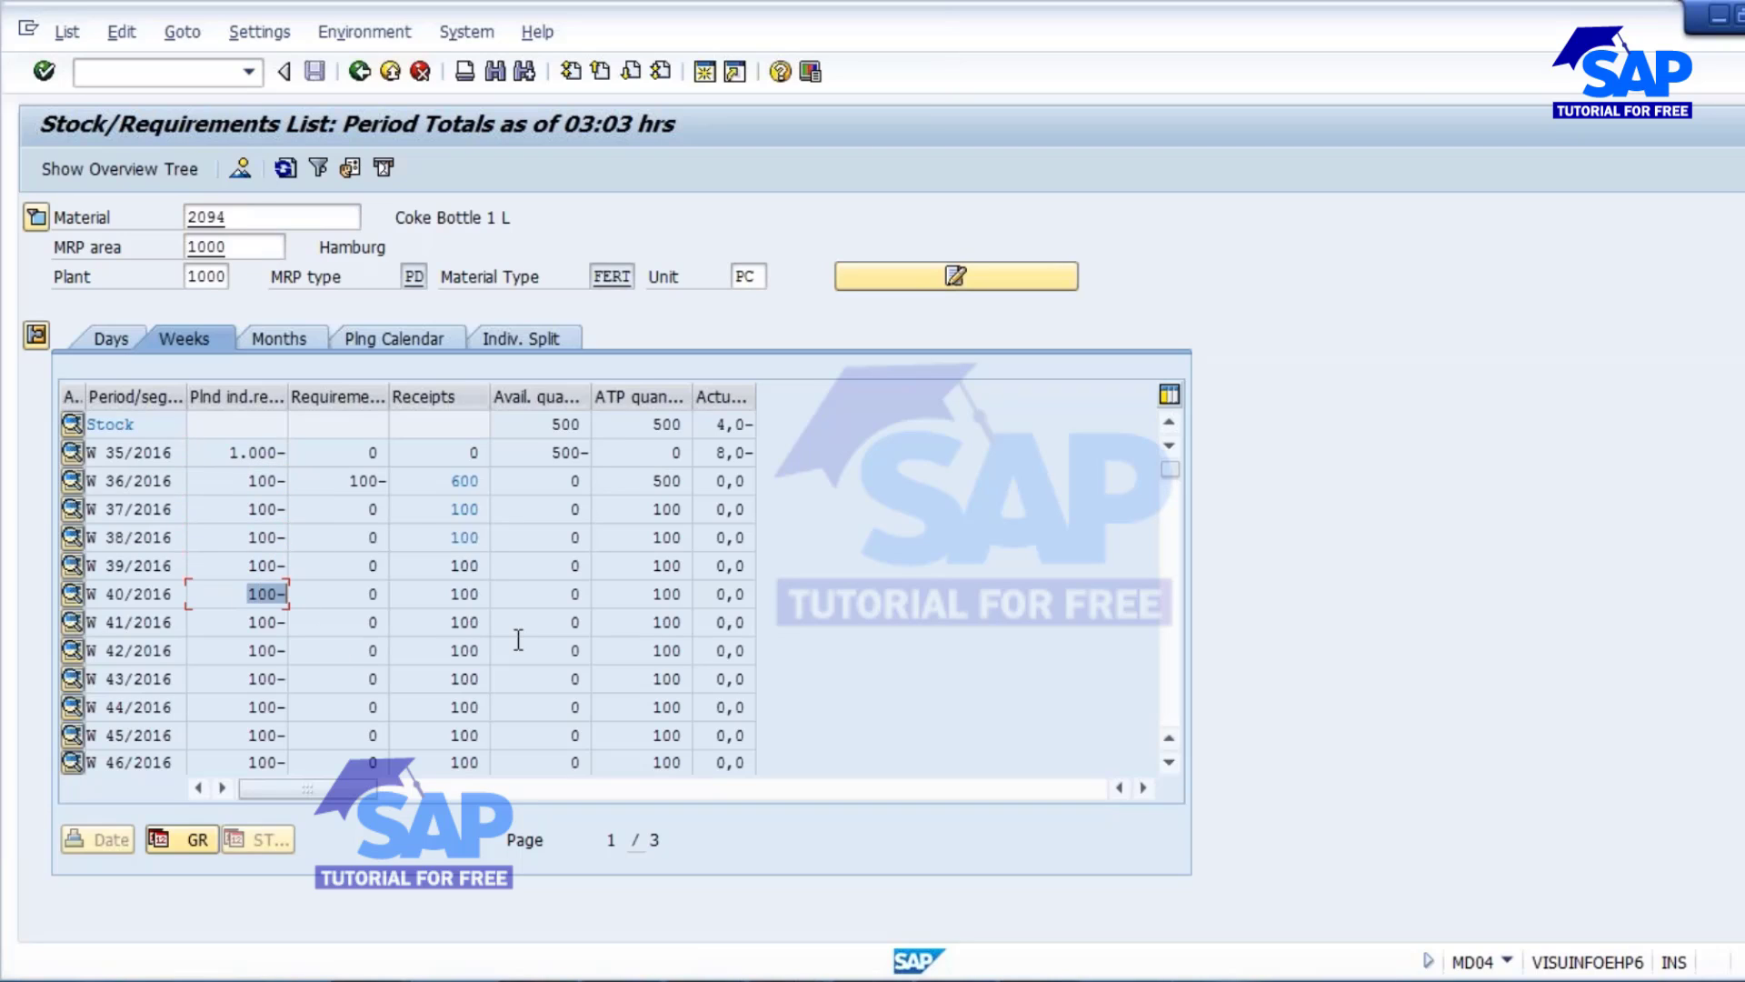
pyautogui.moveTo(447, 487); pyautogui.dragTo(493, 540)
pyautogui.moveTo(452, 565); pyautogui.dragTo(527, 599)
# Step: Examine the monthly planned independent requirements from M 08/2016 onward, and compare the monthly totals with the daily and weekly displays
pyautogui.click(289, 338)
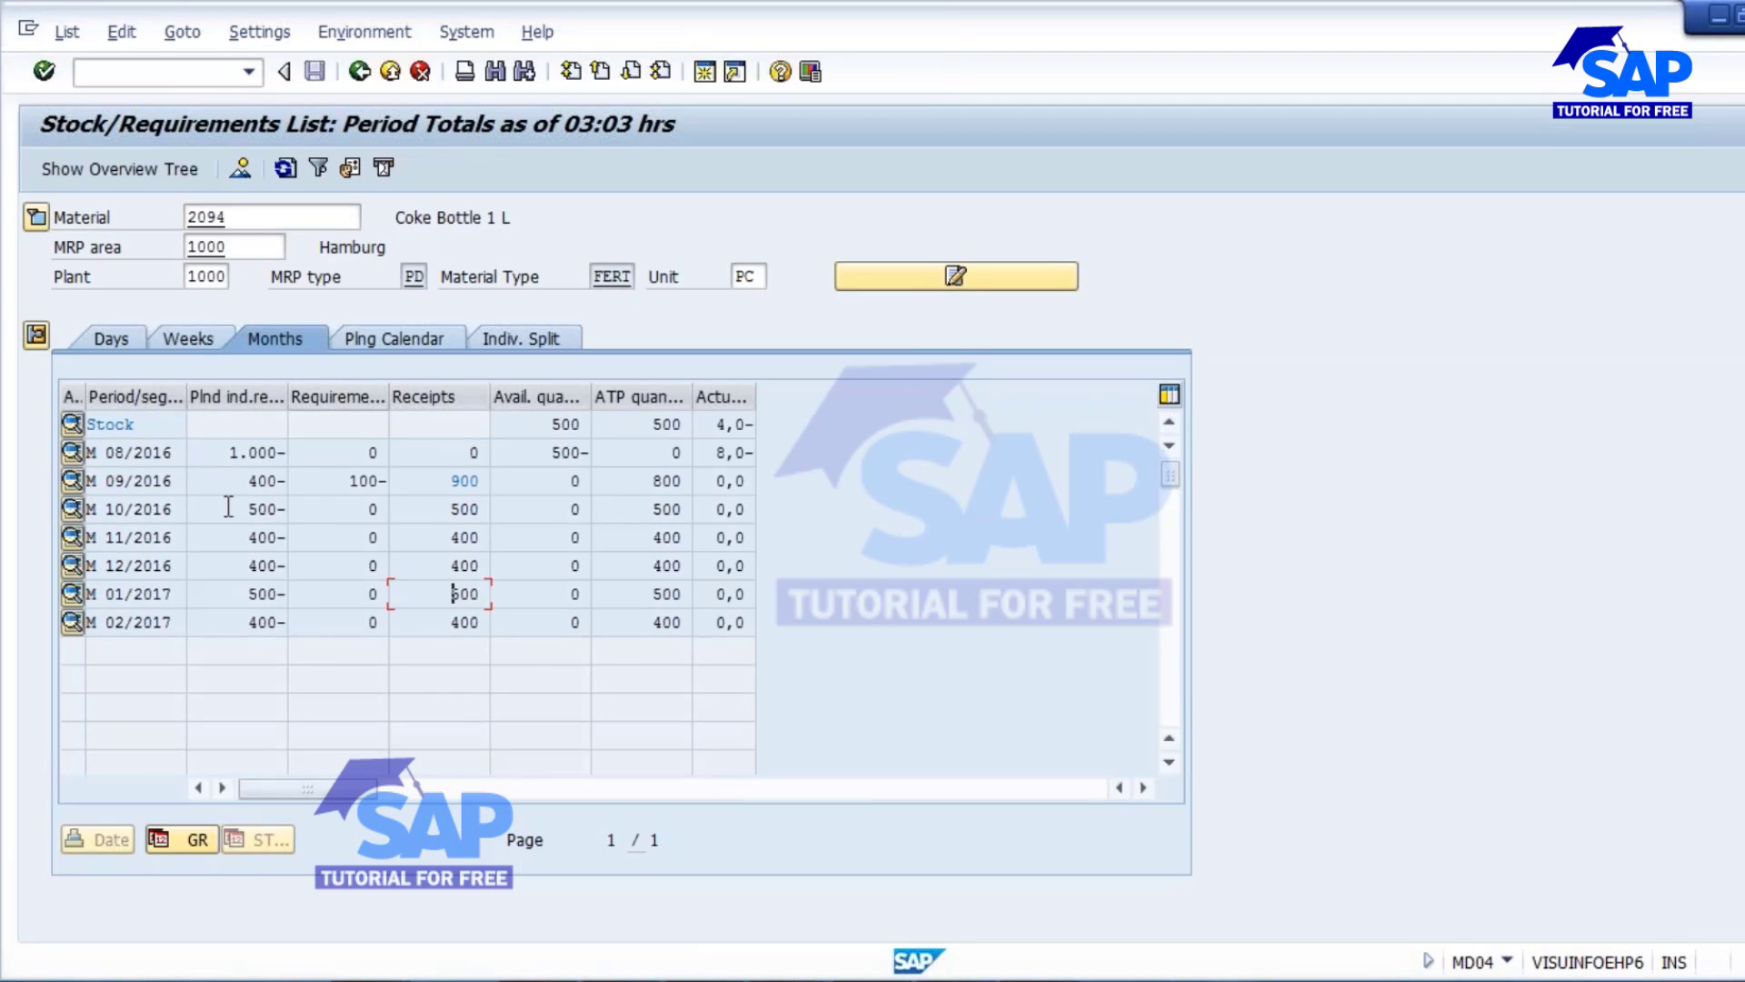
pyautogui.click(224, 462)
pyautogui.click(233, 483)
pyautogui.press('Down')
pyautogui.press('Down')
pyautogui.press('Down')
pyautogui.click(108, 336)
pyautogui.click(202, 343)
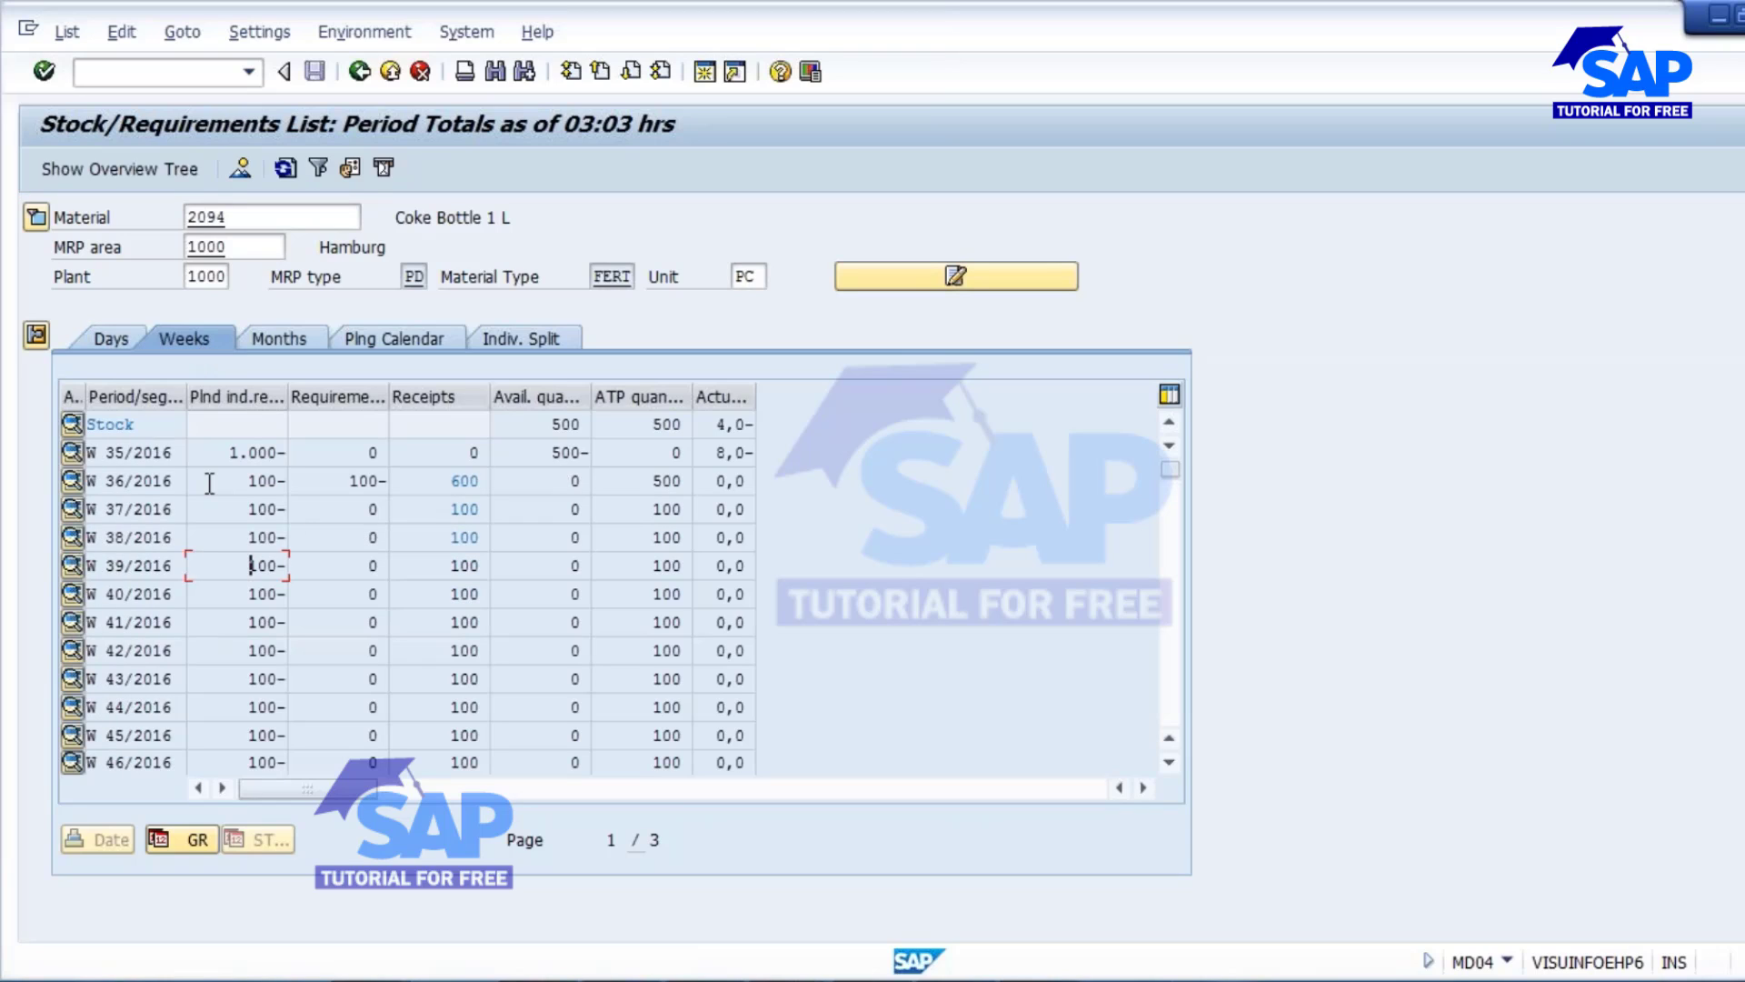
pyautogui.click(299, 345)
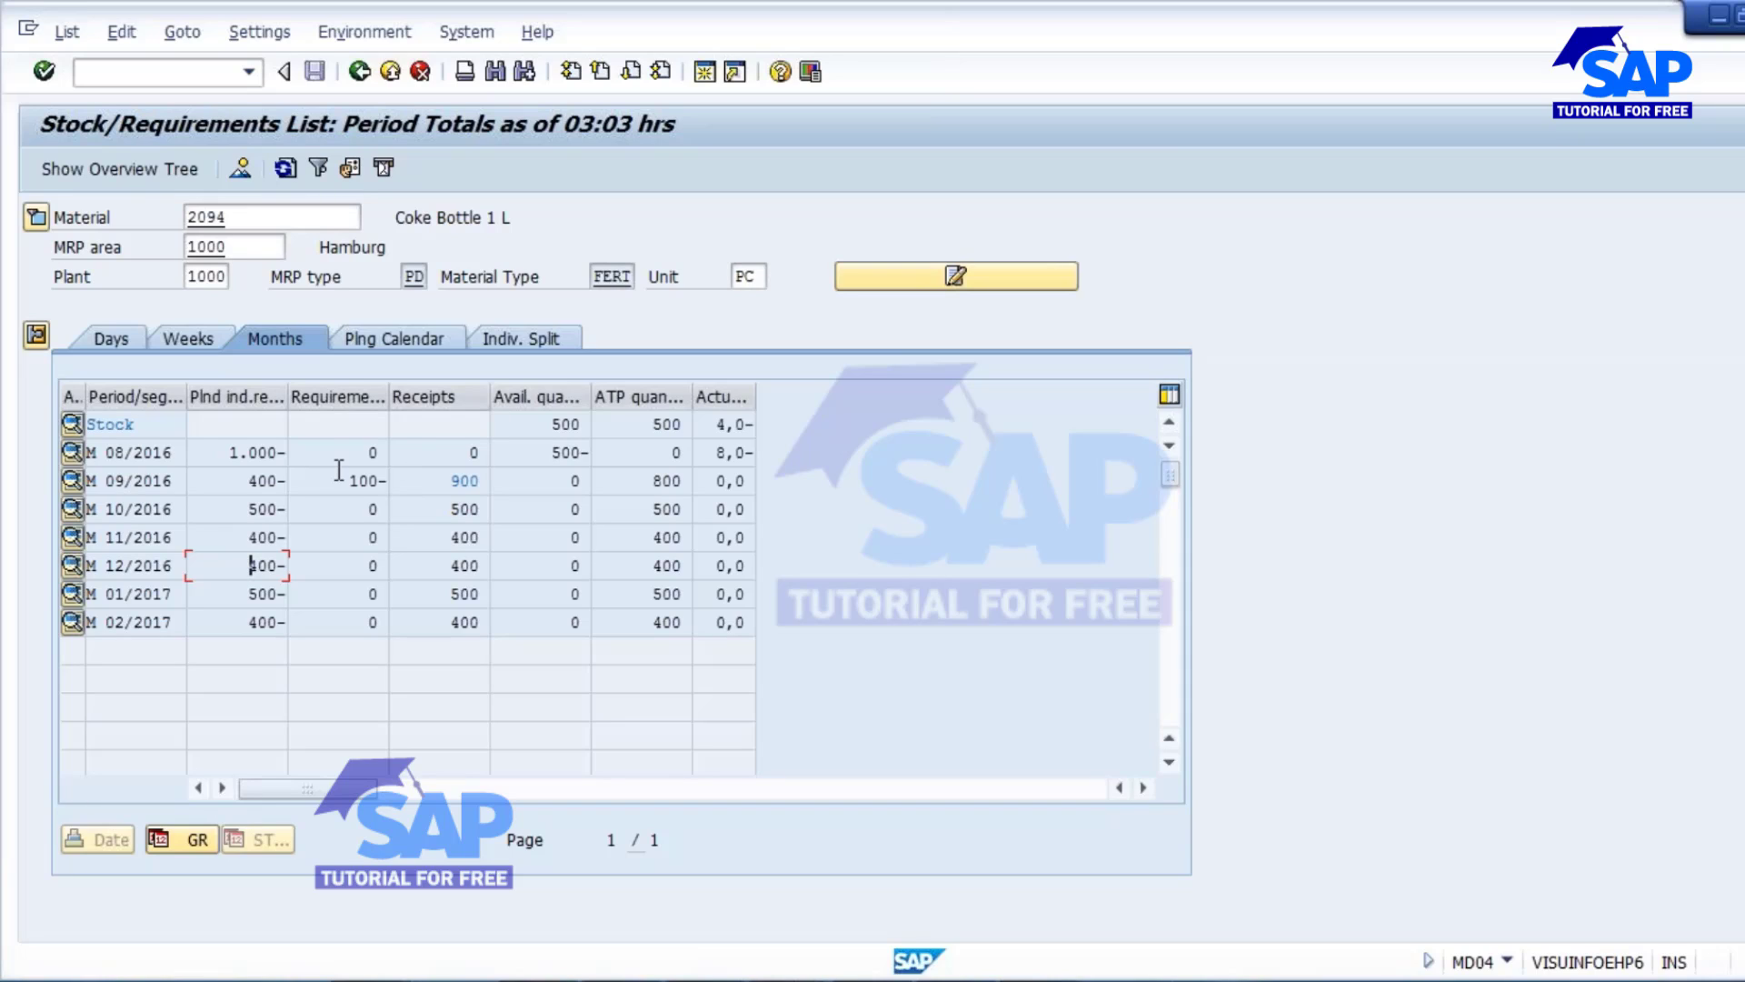
# Step: Alternate material 2094's display between individual MRP elements and period totals, ending on the individual elements
pyautogui.click(37, 340)
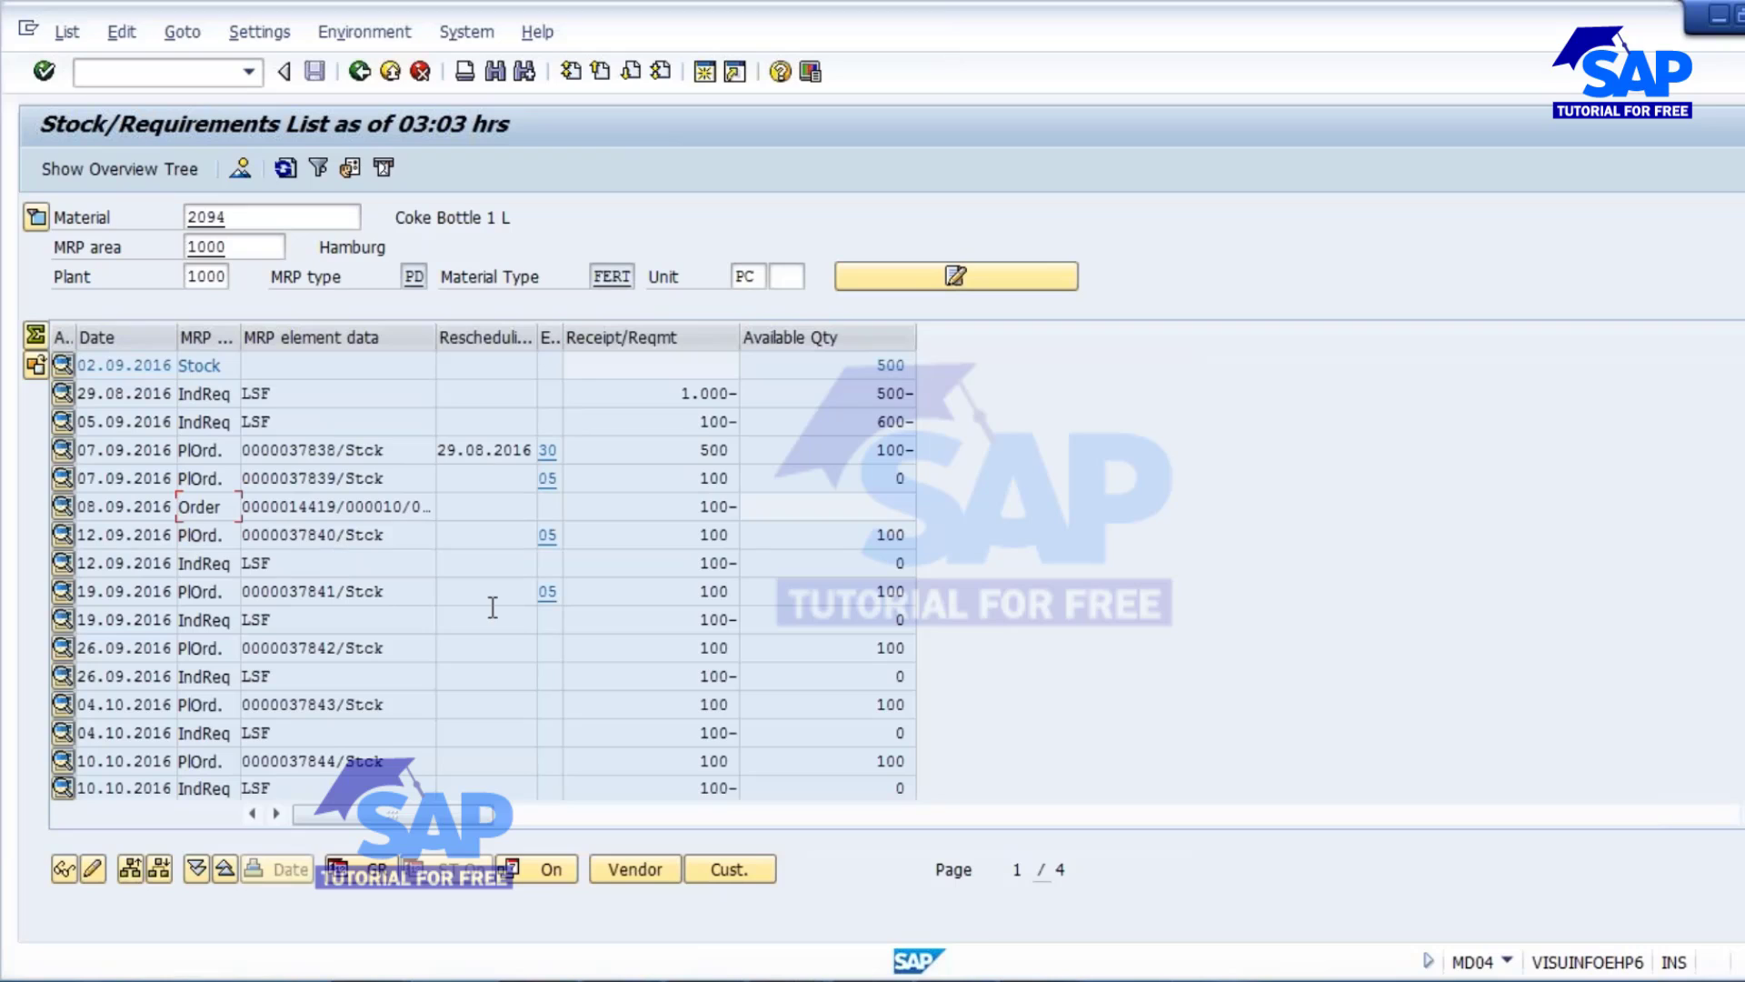
pyautogui.click(35, 337)
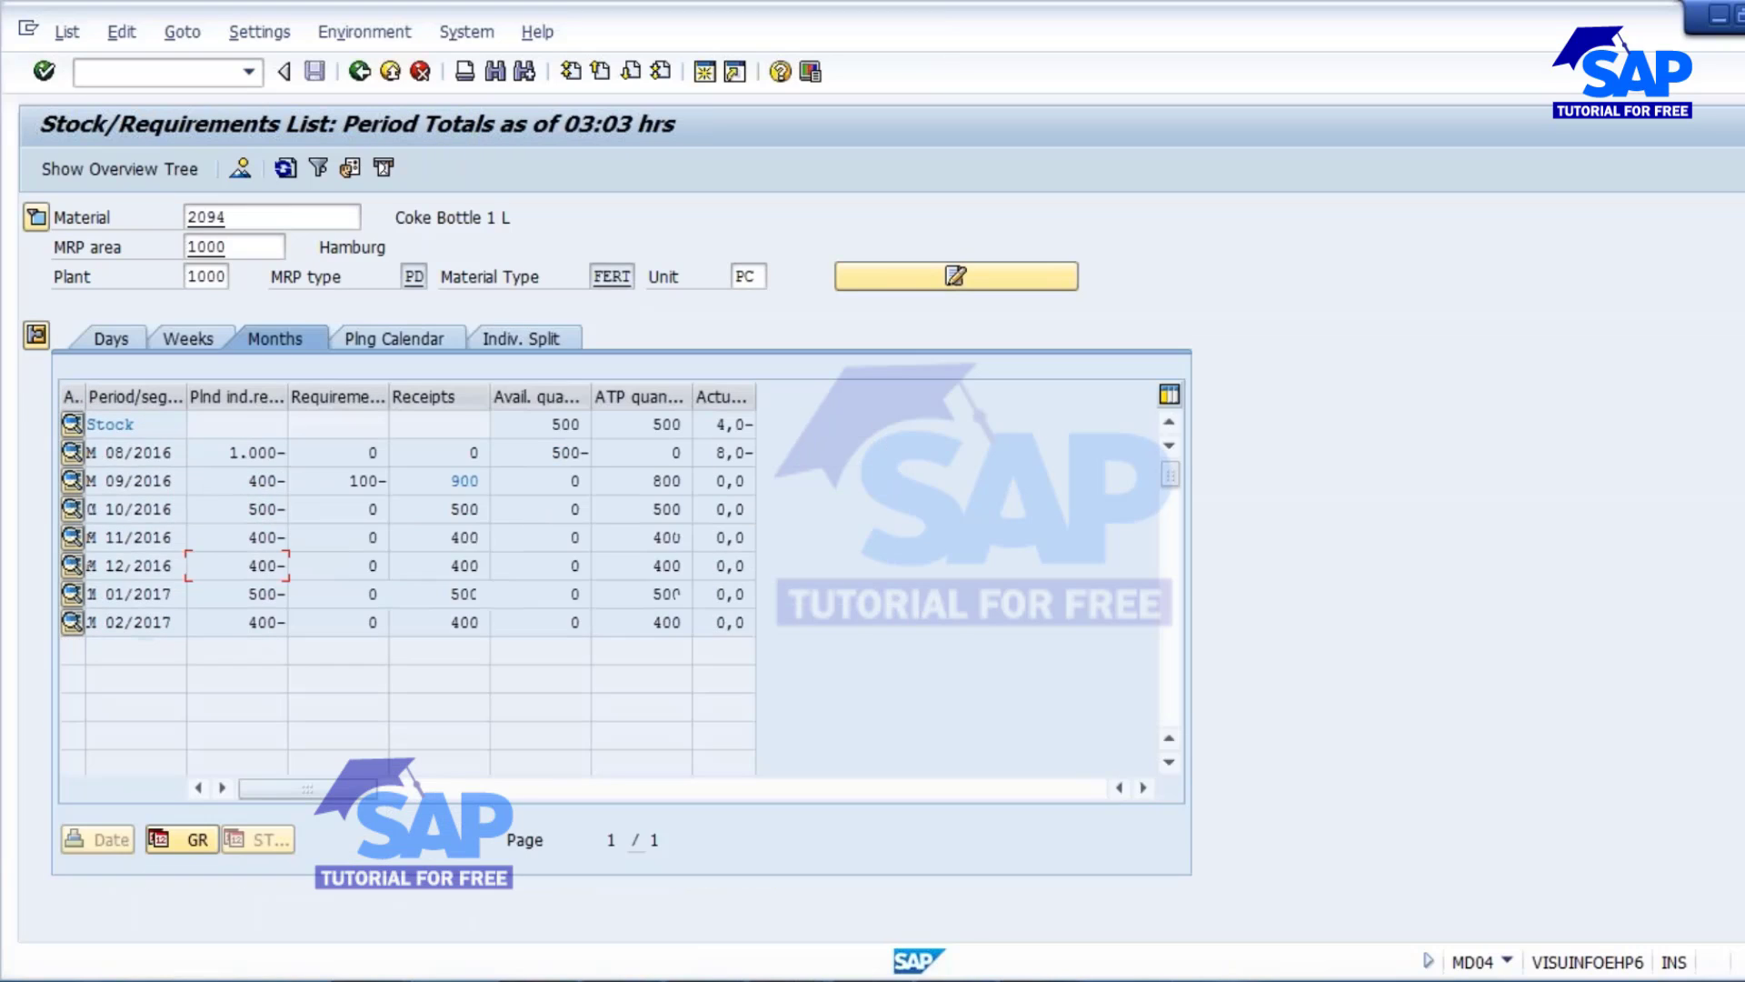
pyautogui.click(111, 341)
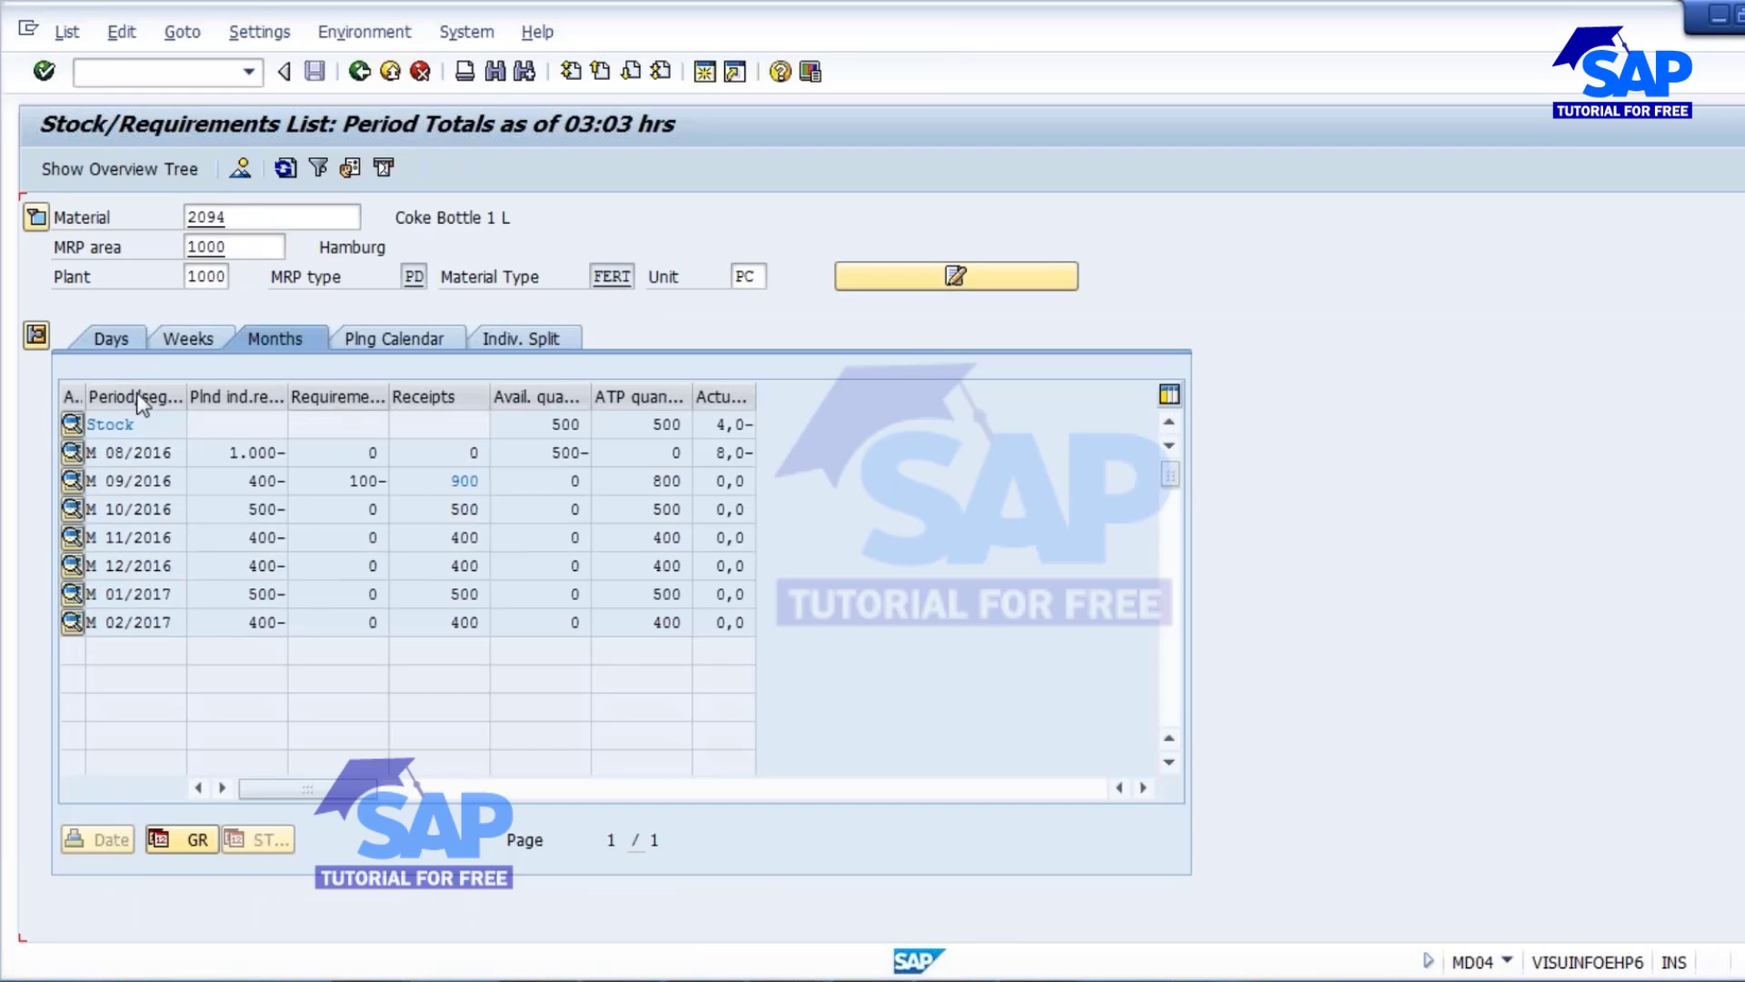
pyautogui.click(35, 335)
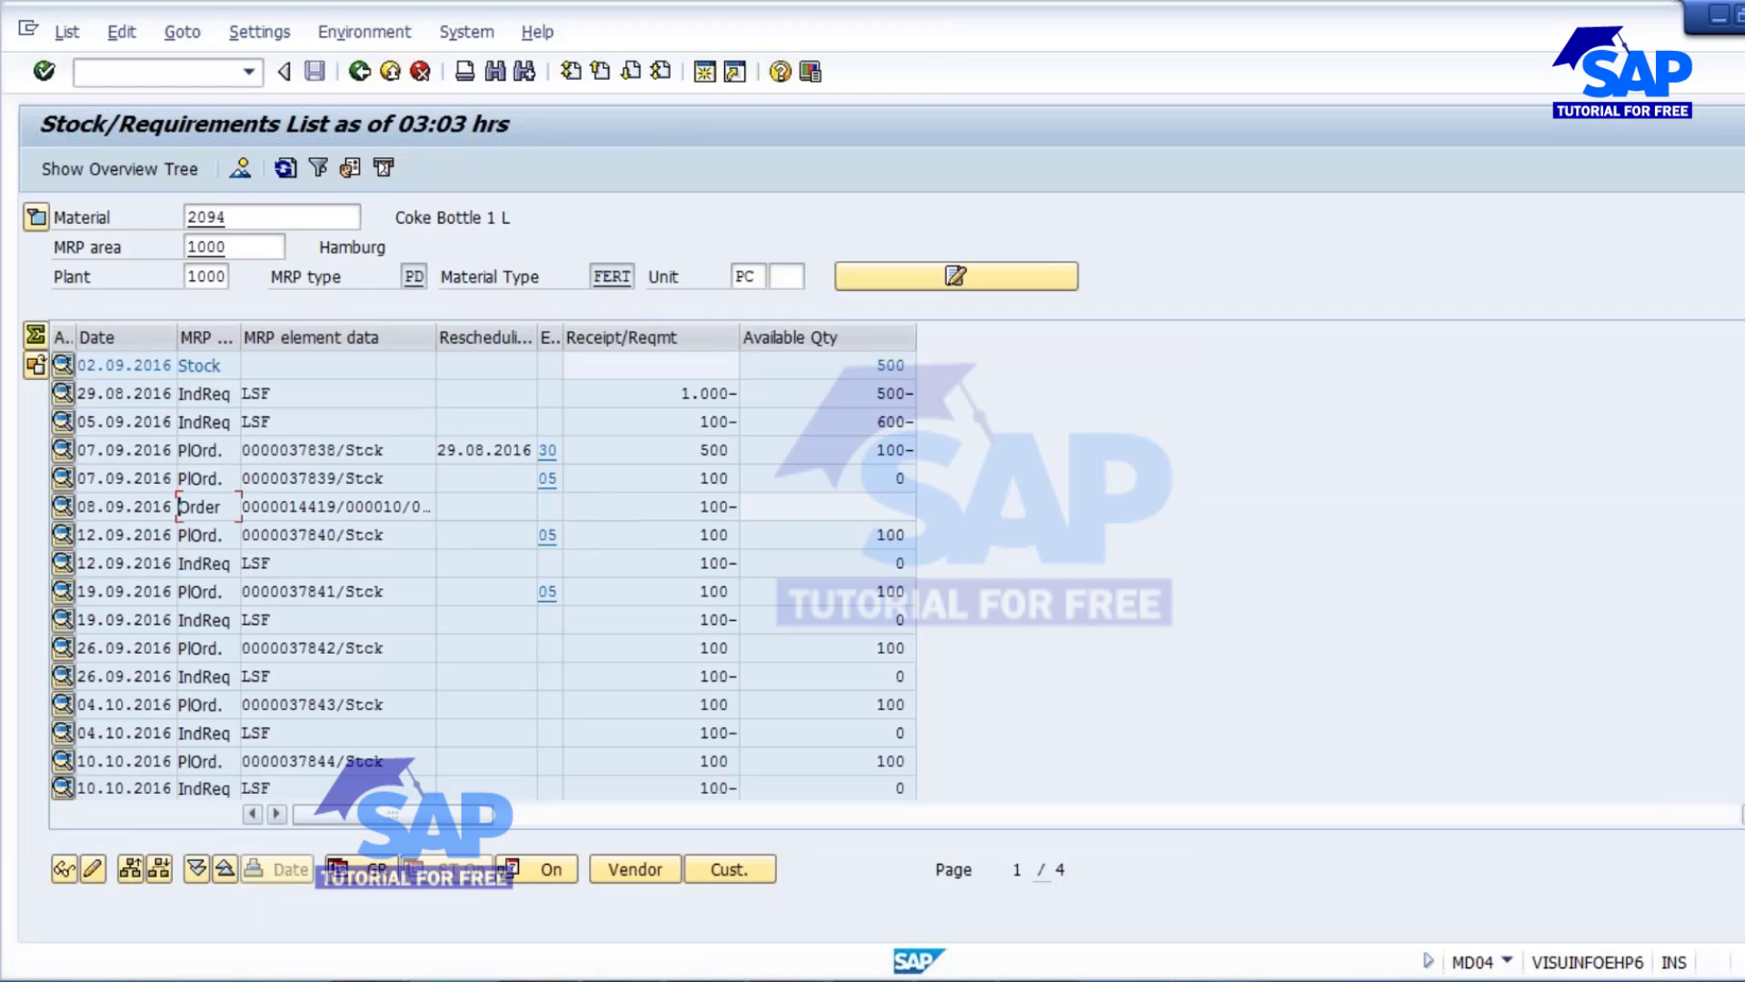
# Step: Switch to the MRP Evaluations presentation in PowerPoint and read the Order Report slide's explanation of the order tree
pyautogui.click(1039, 978)
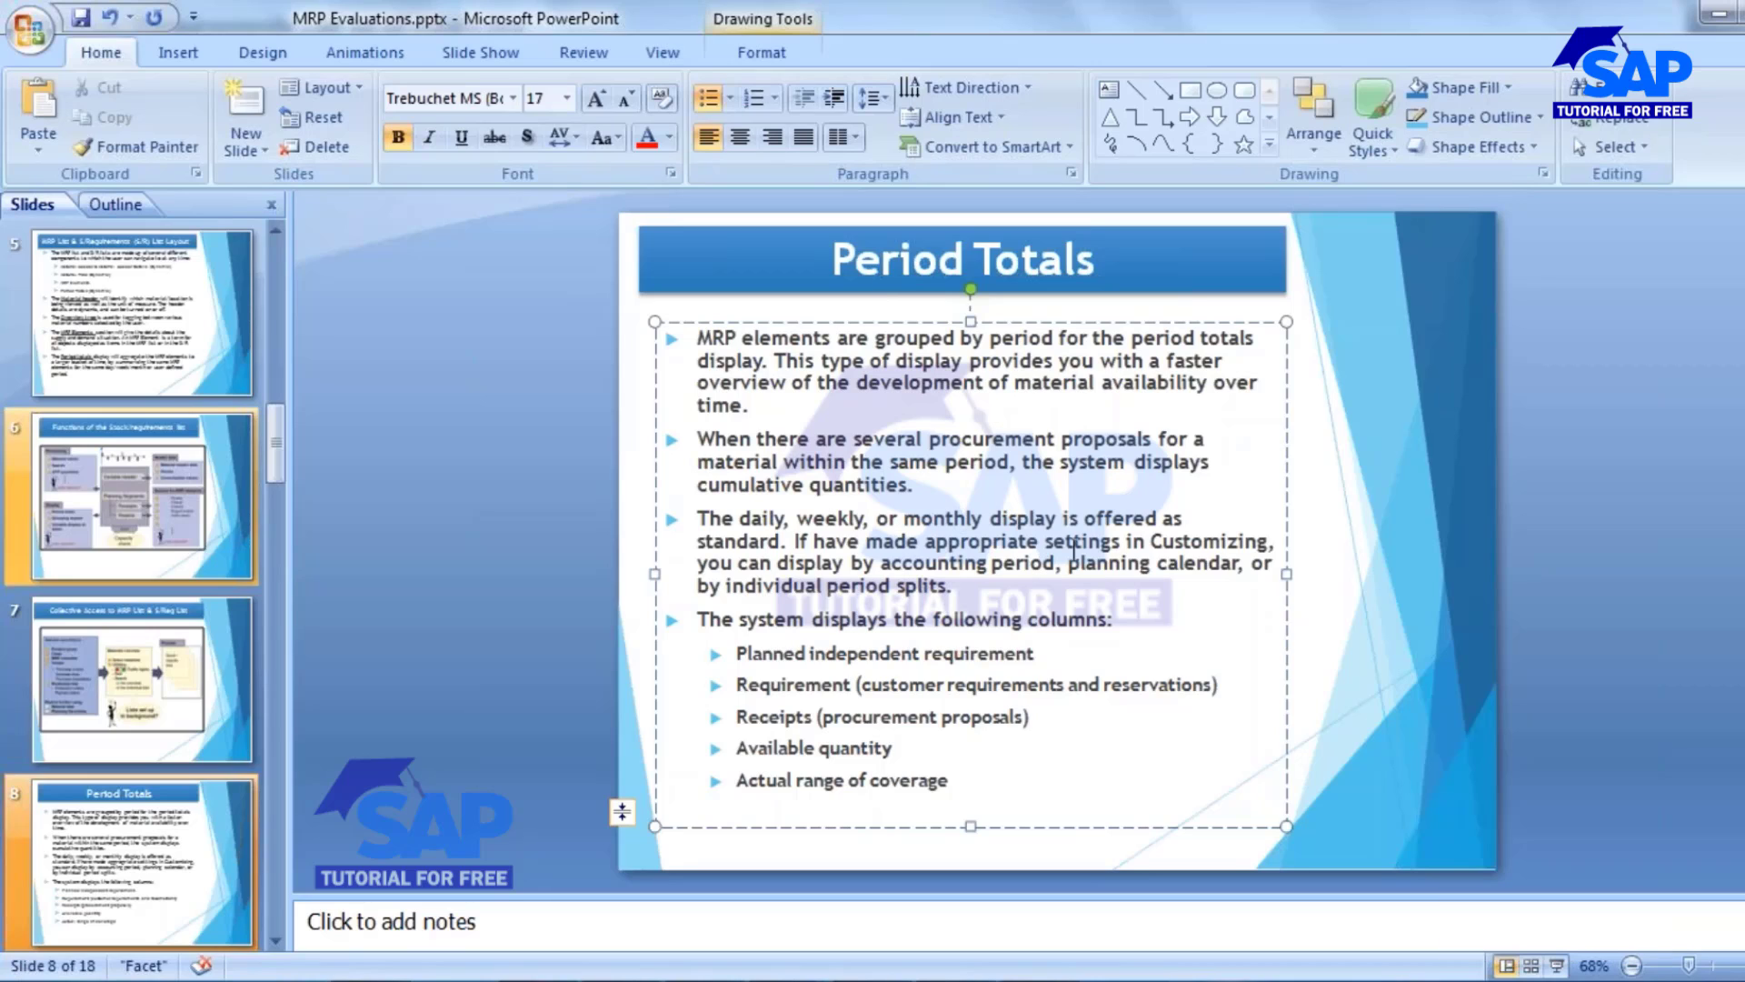
pyautogui.click(141, 864)
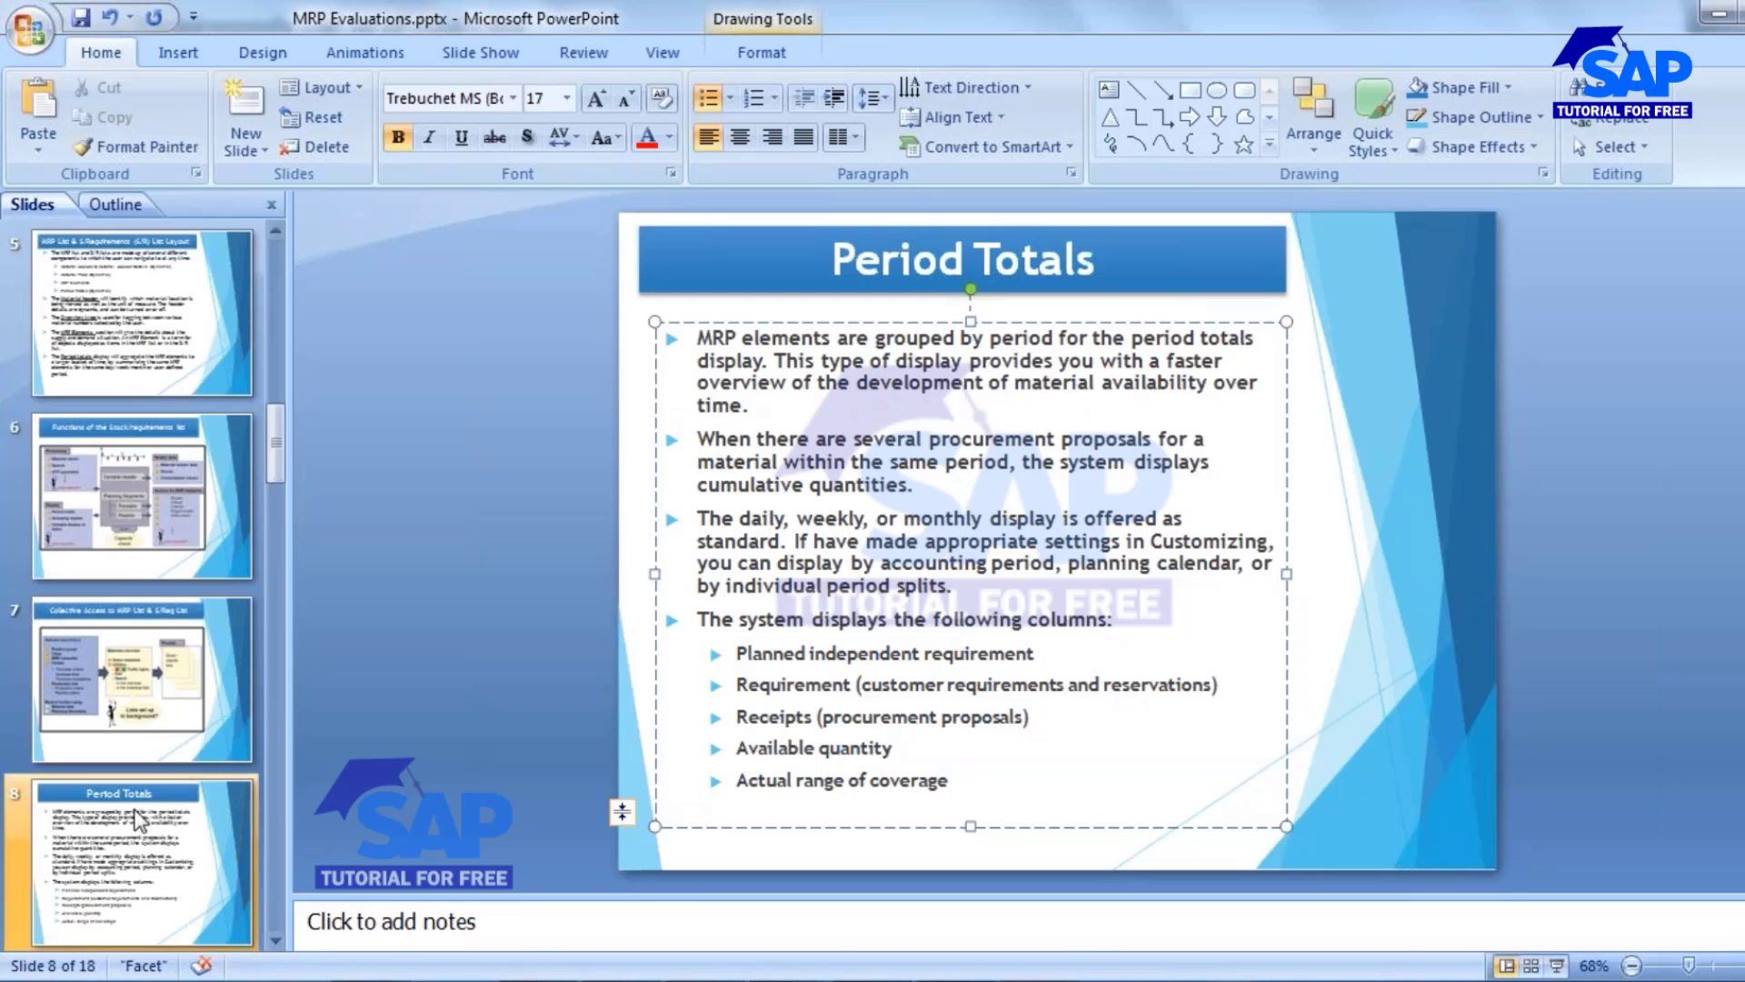
pyautogui.click(132, 849)
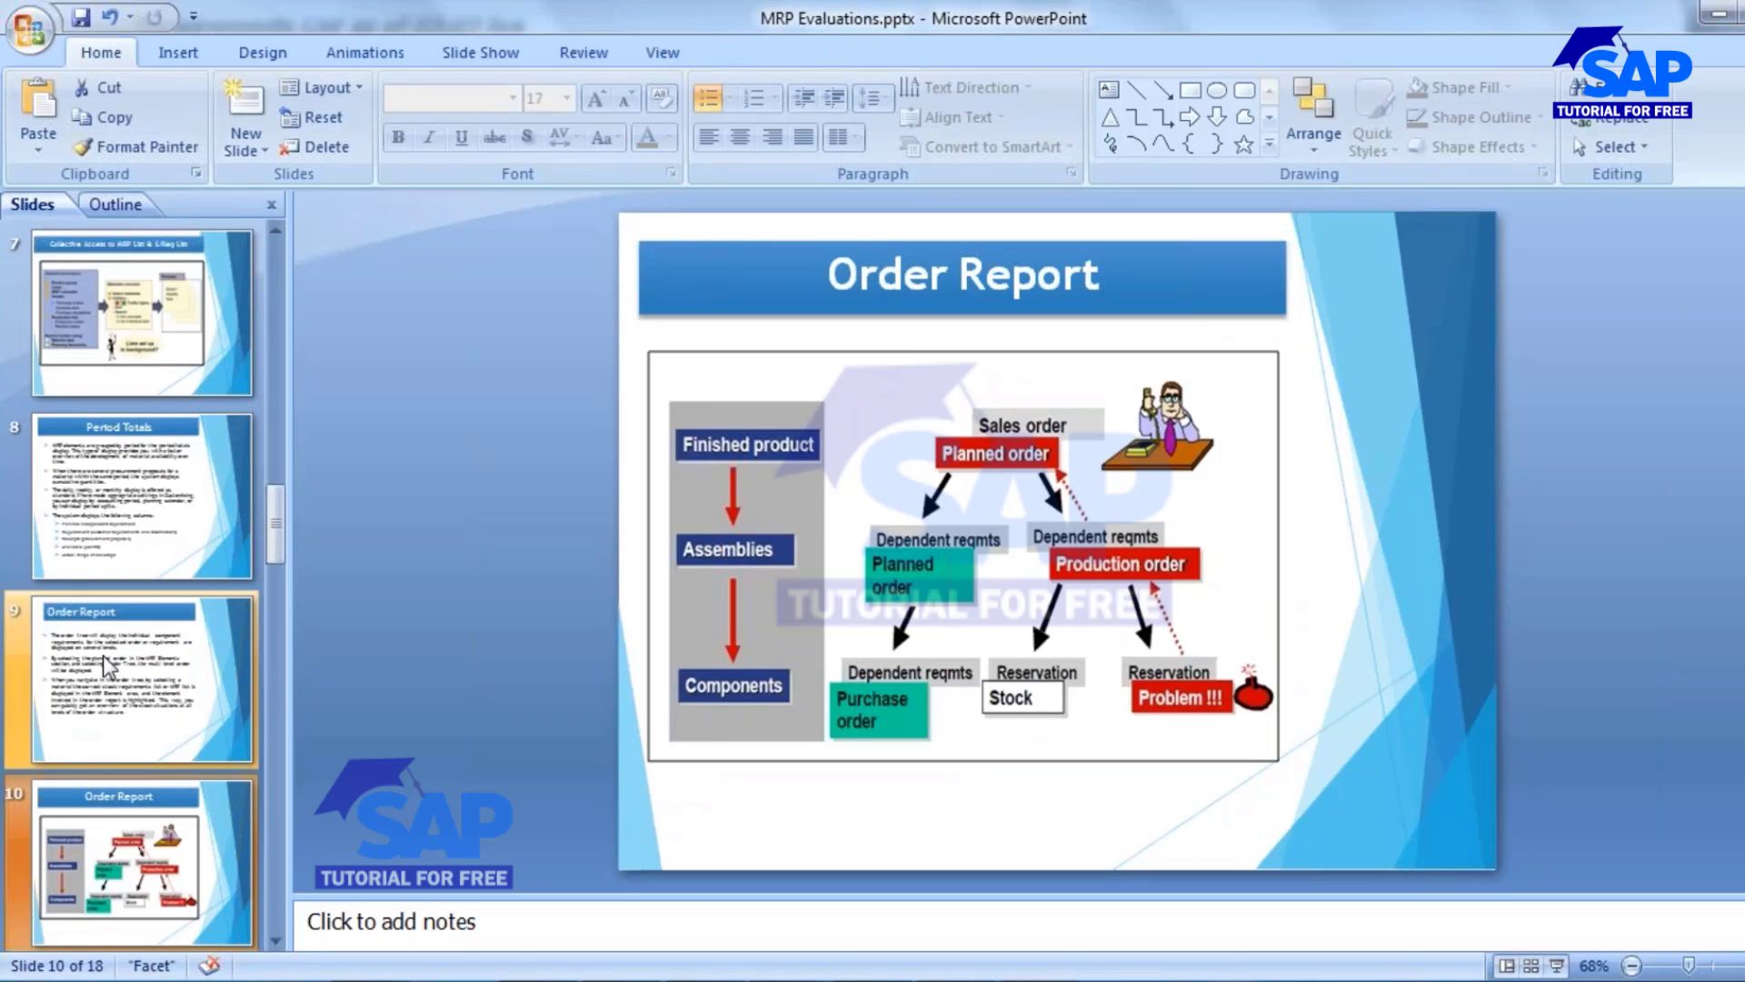
pyautogui.press('Up')
pyautogui.moveTo(690, 363); pyautogui.dragTo(1159, 387)
pyautogui.click(783, 400)
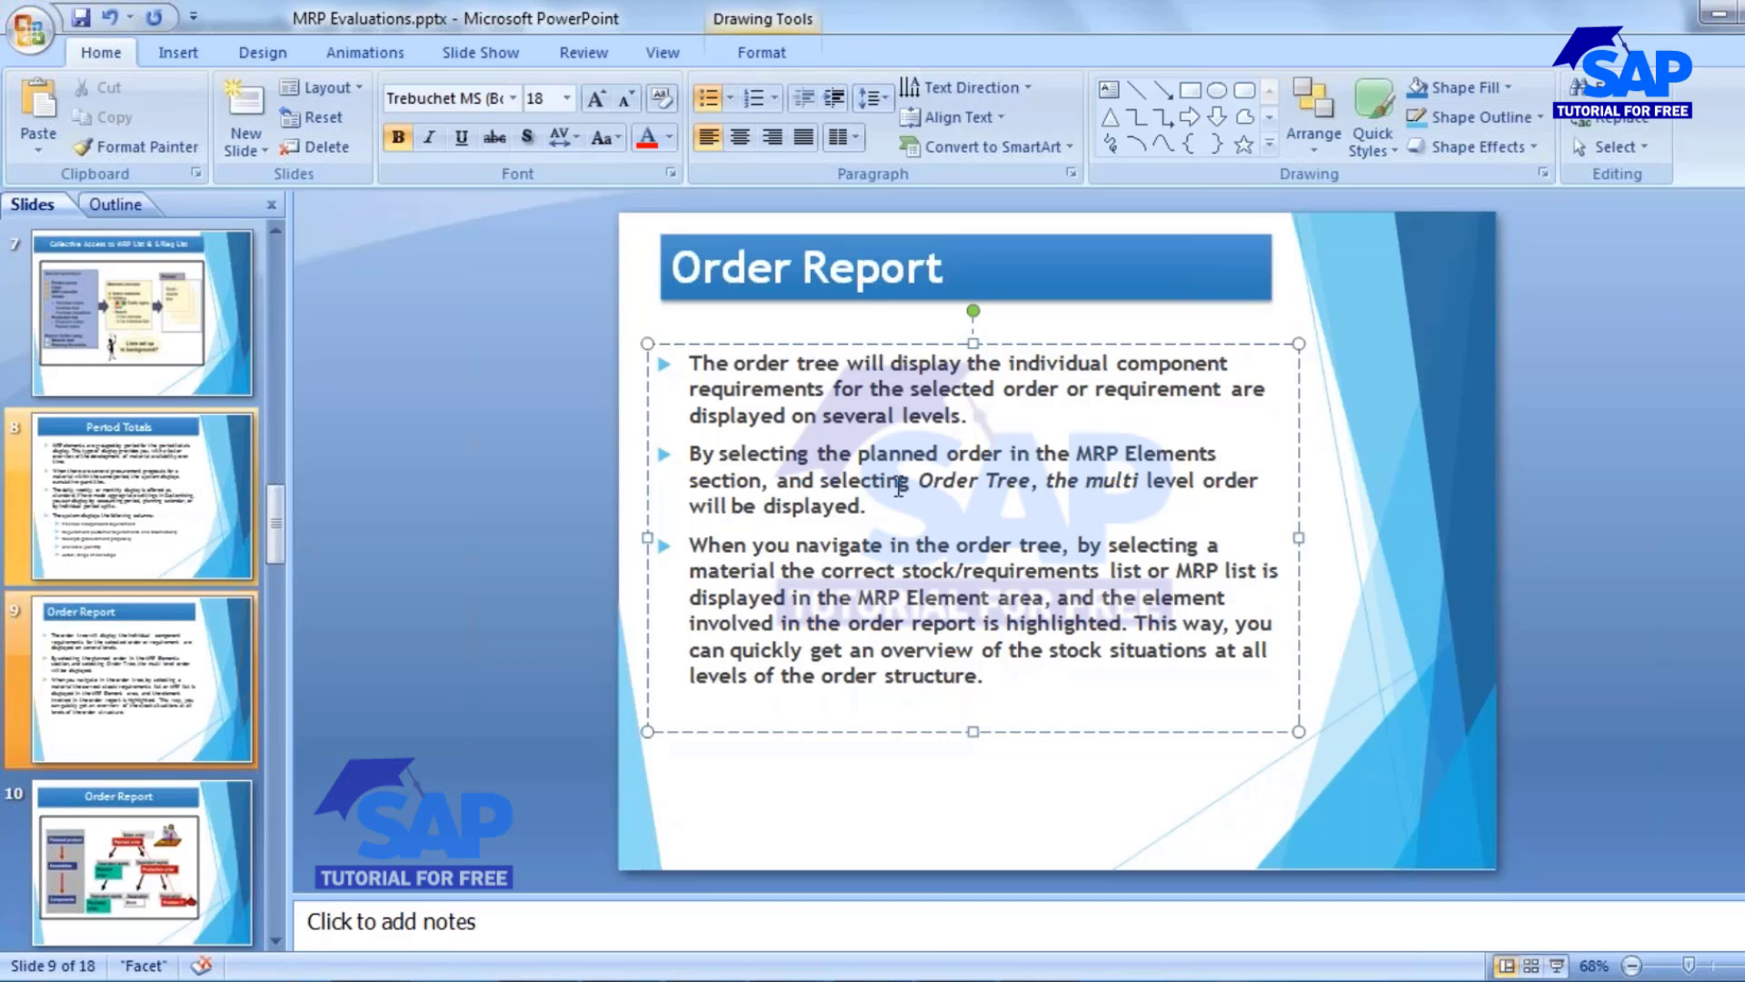
pyautogui.click(766, 266)
# Step: Return to SAP, open a new session, and display the bill of material of 2094 in plant 1000 with CS03 and BOM usage 1
pyautogui.moveTo(625, 972)
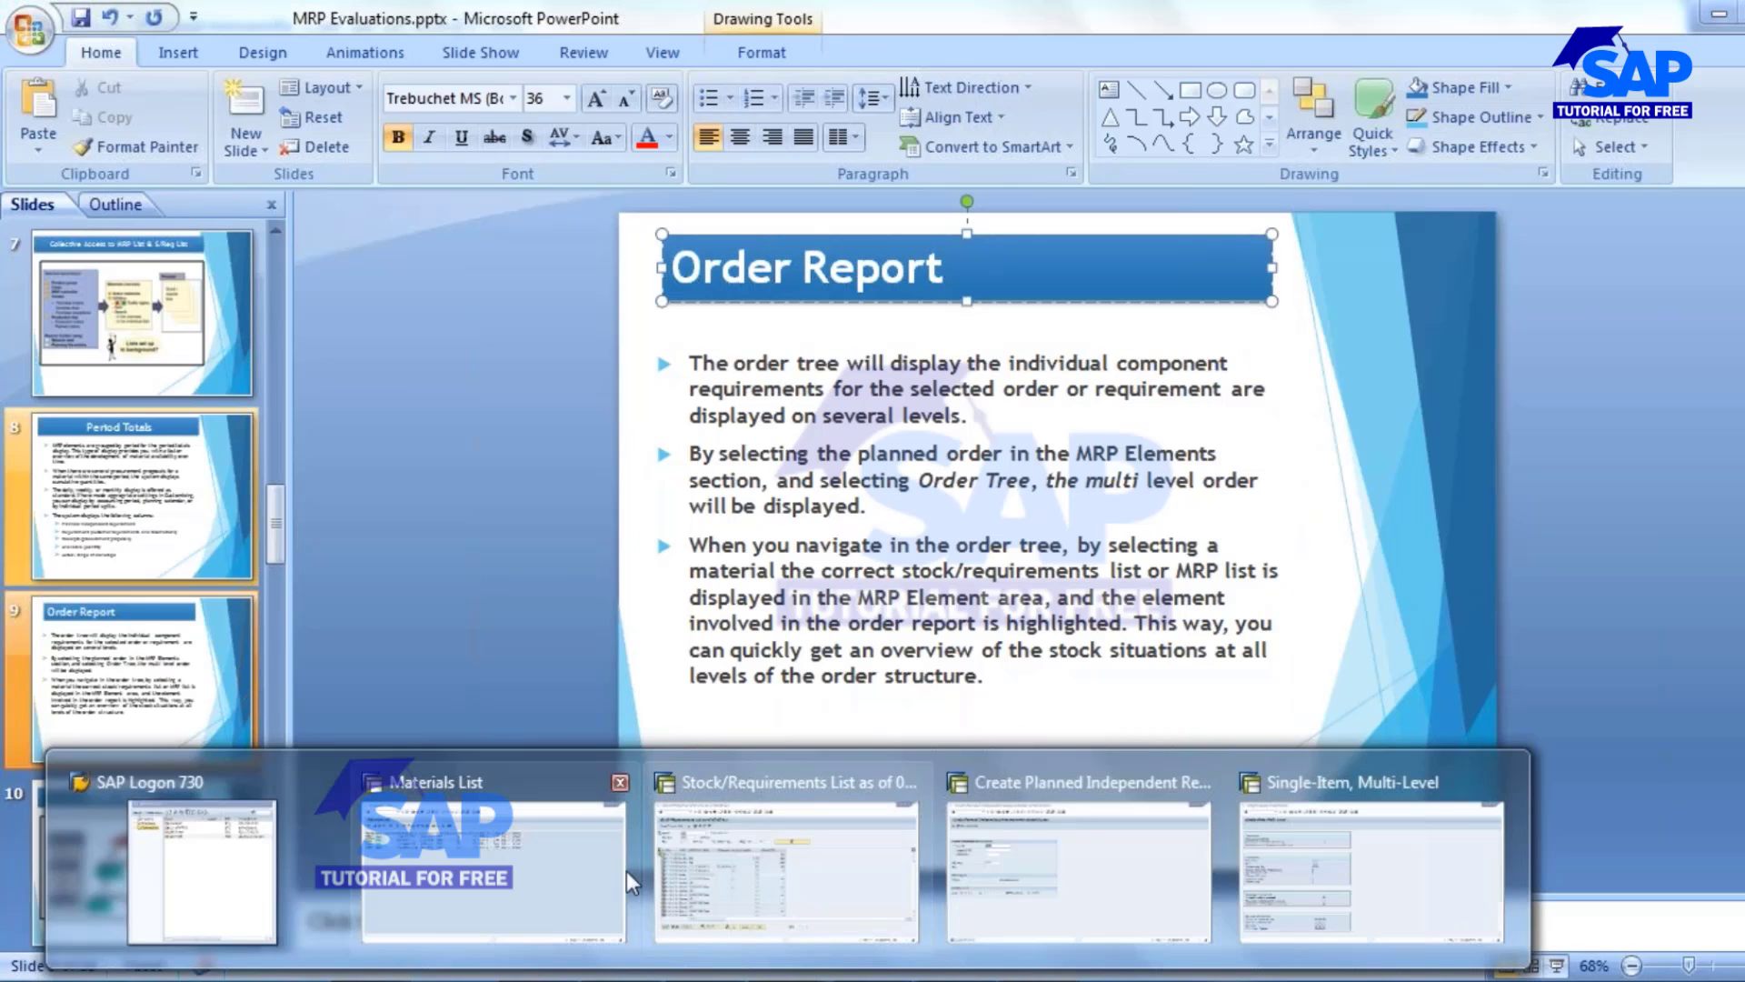
pyautogui.click(729, 831)
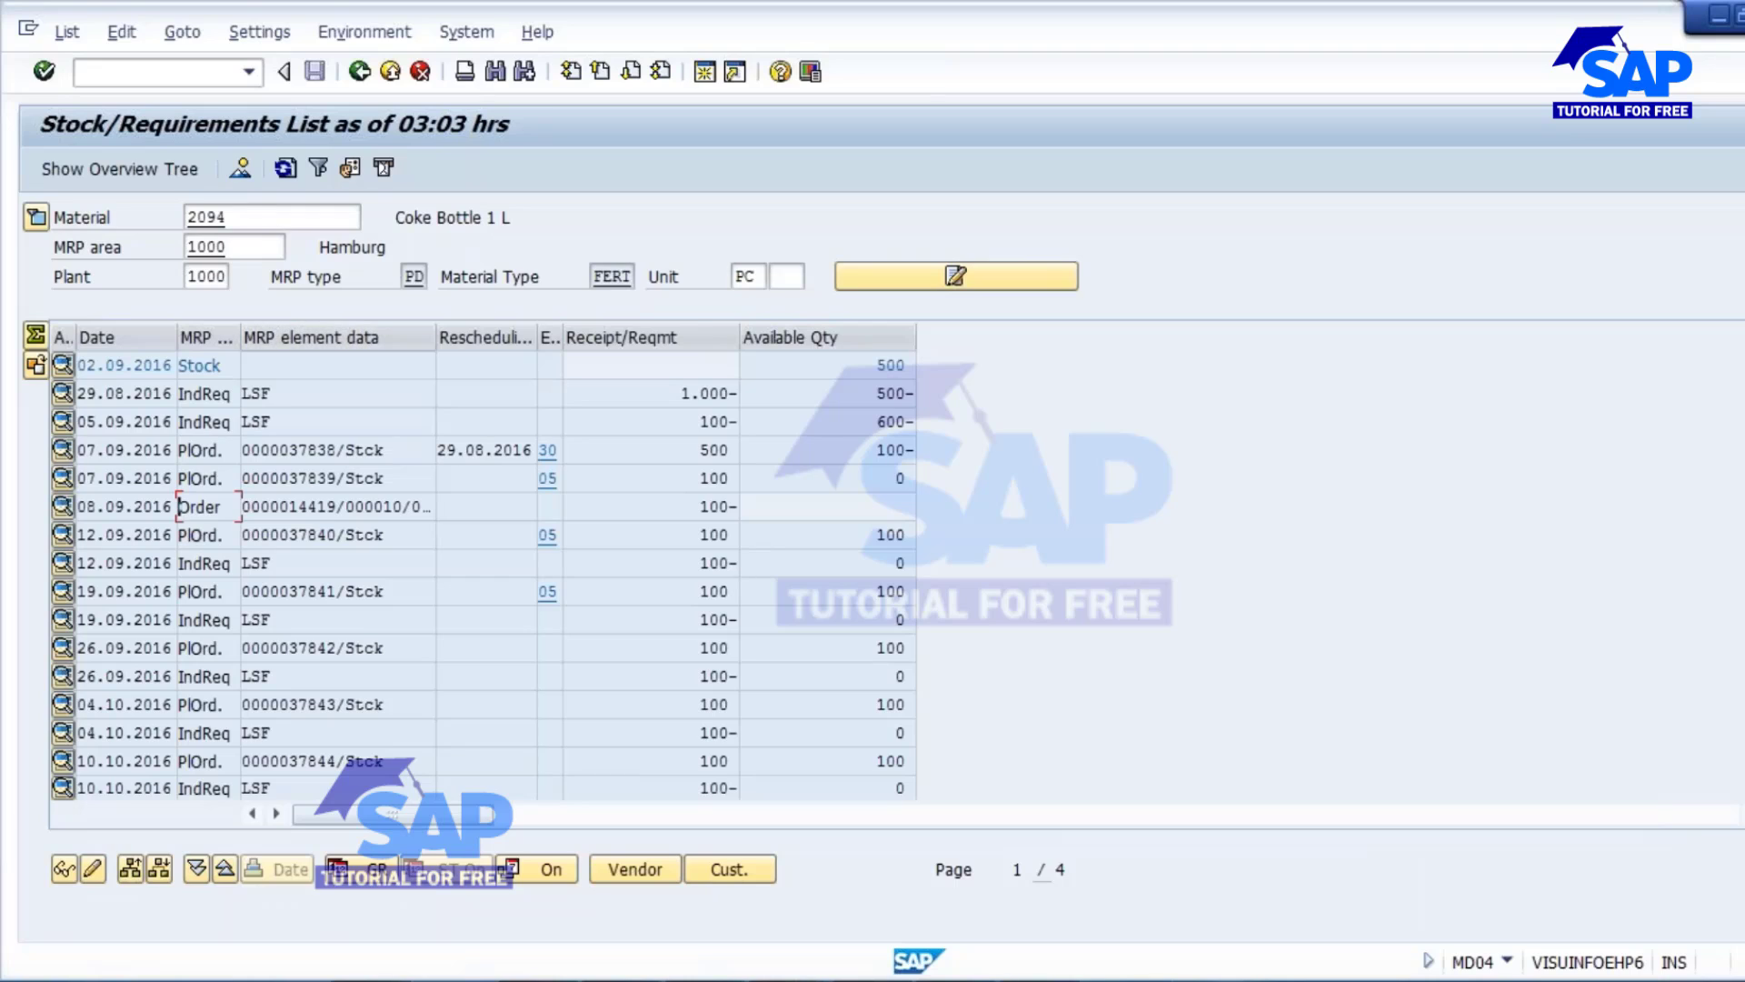
pyautogui.click(246, 219)
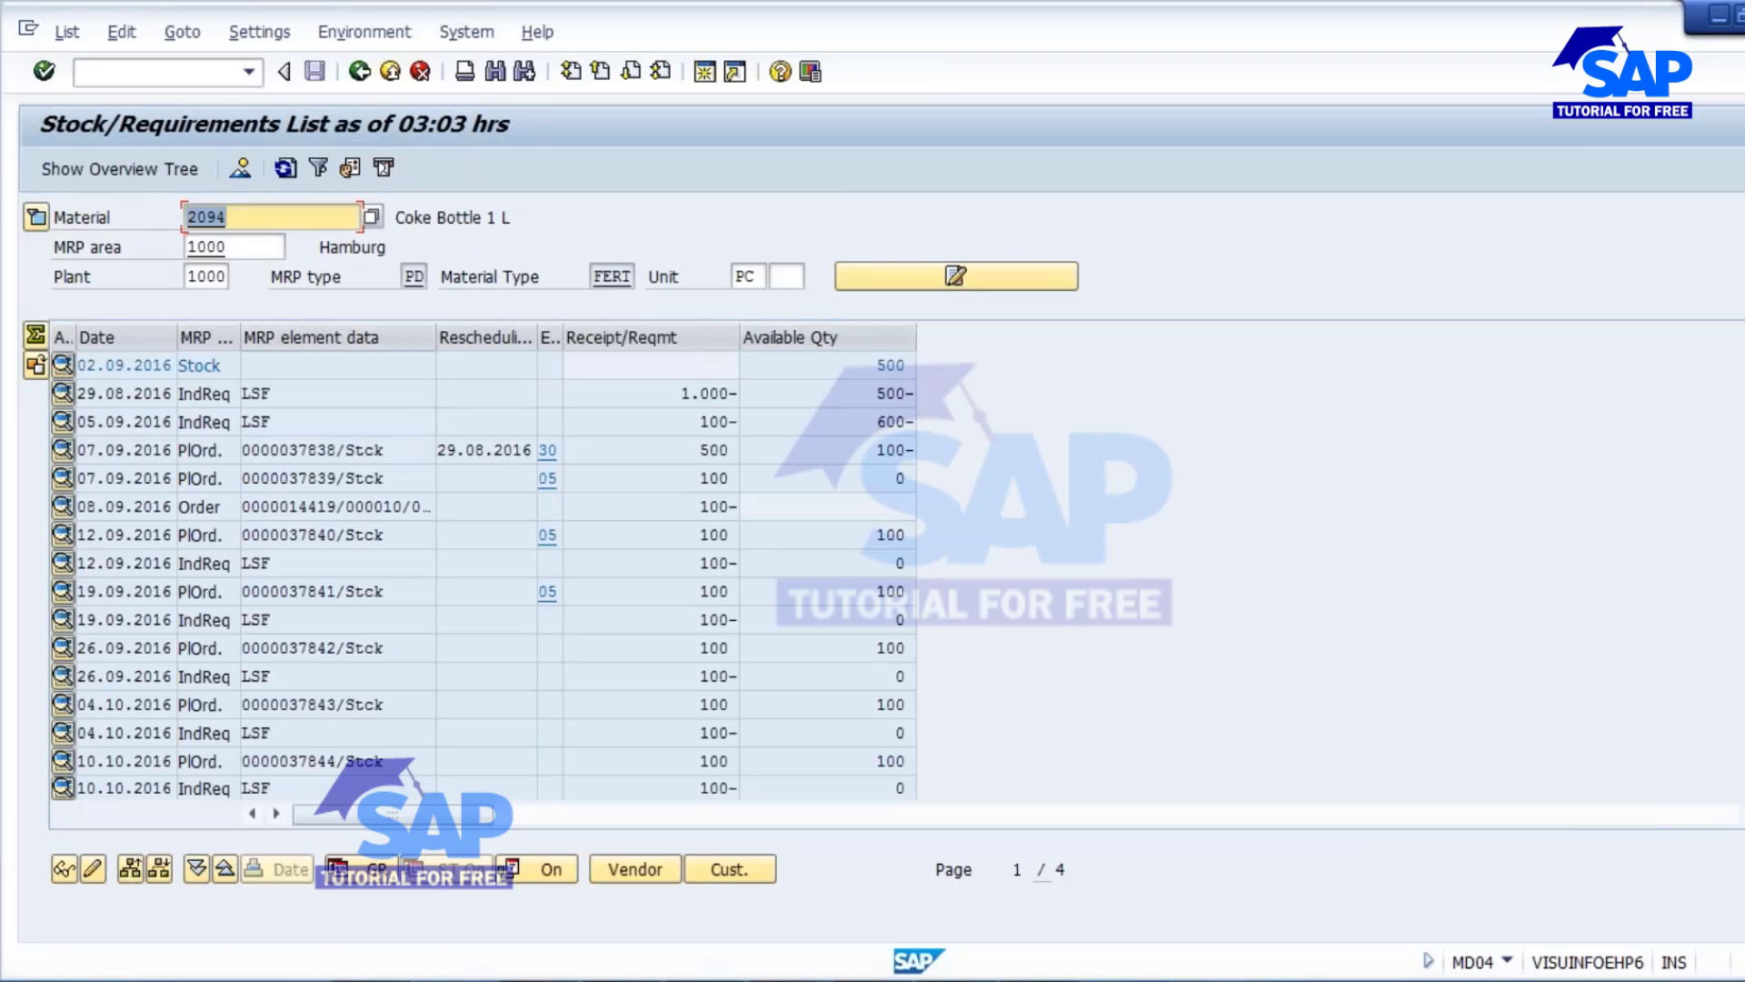
pyautogui.click(706, 71)
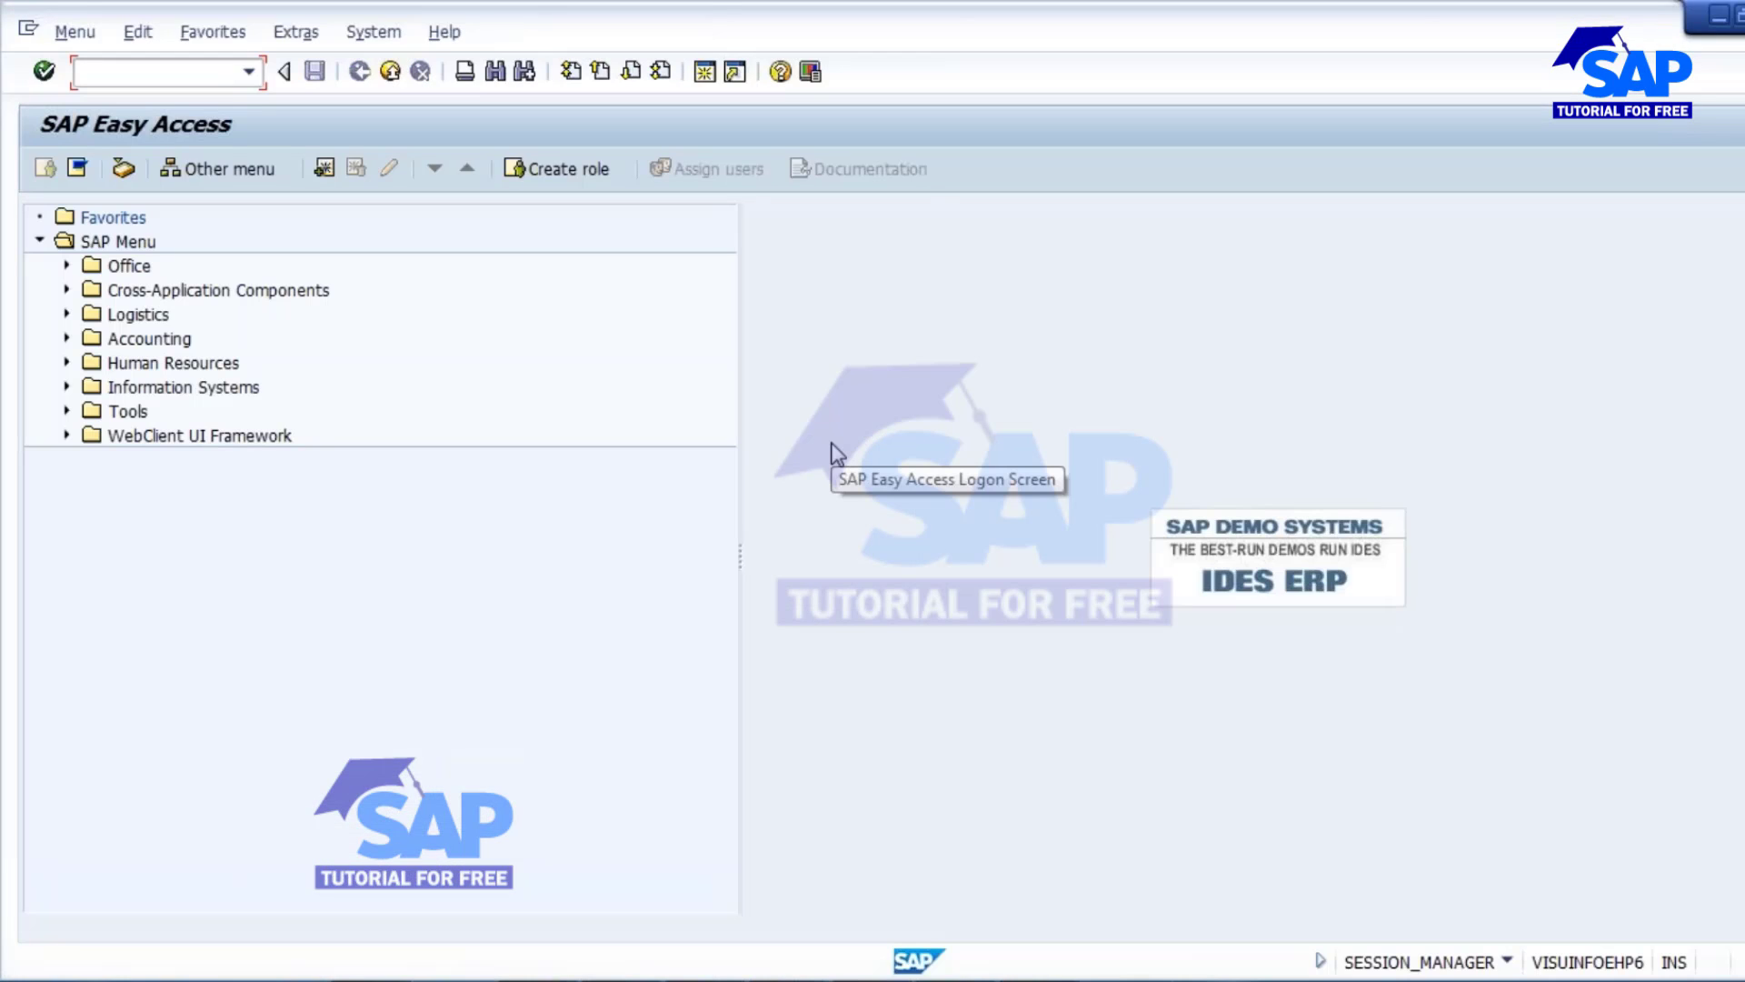
pyautogui.write('ds03')
pyautogui.press('Return')
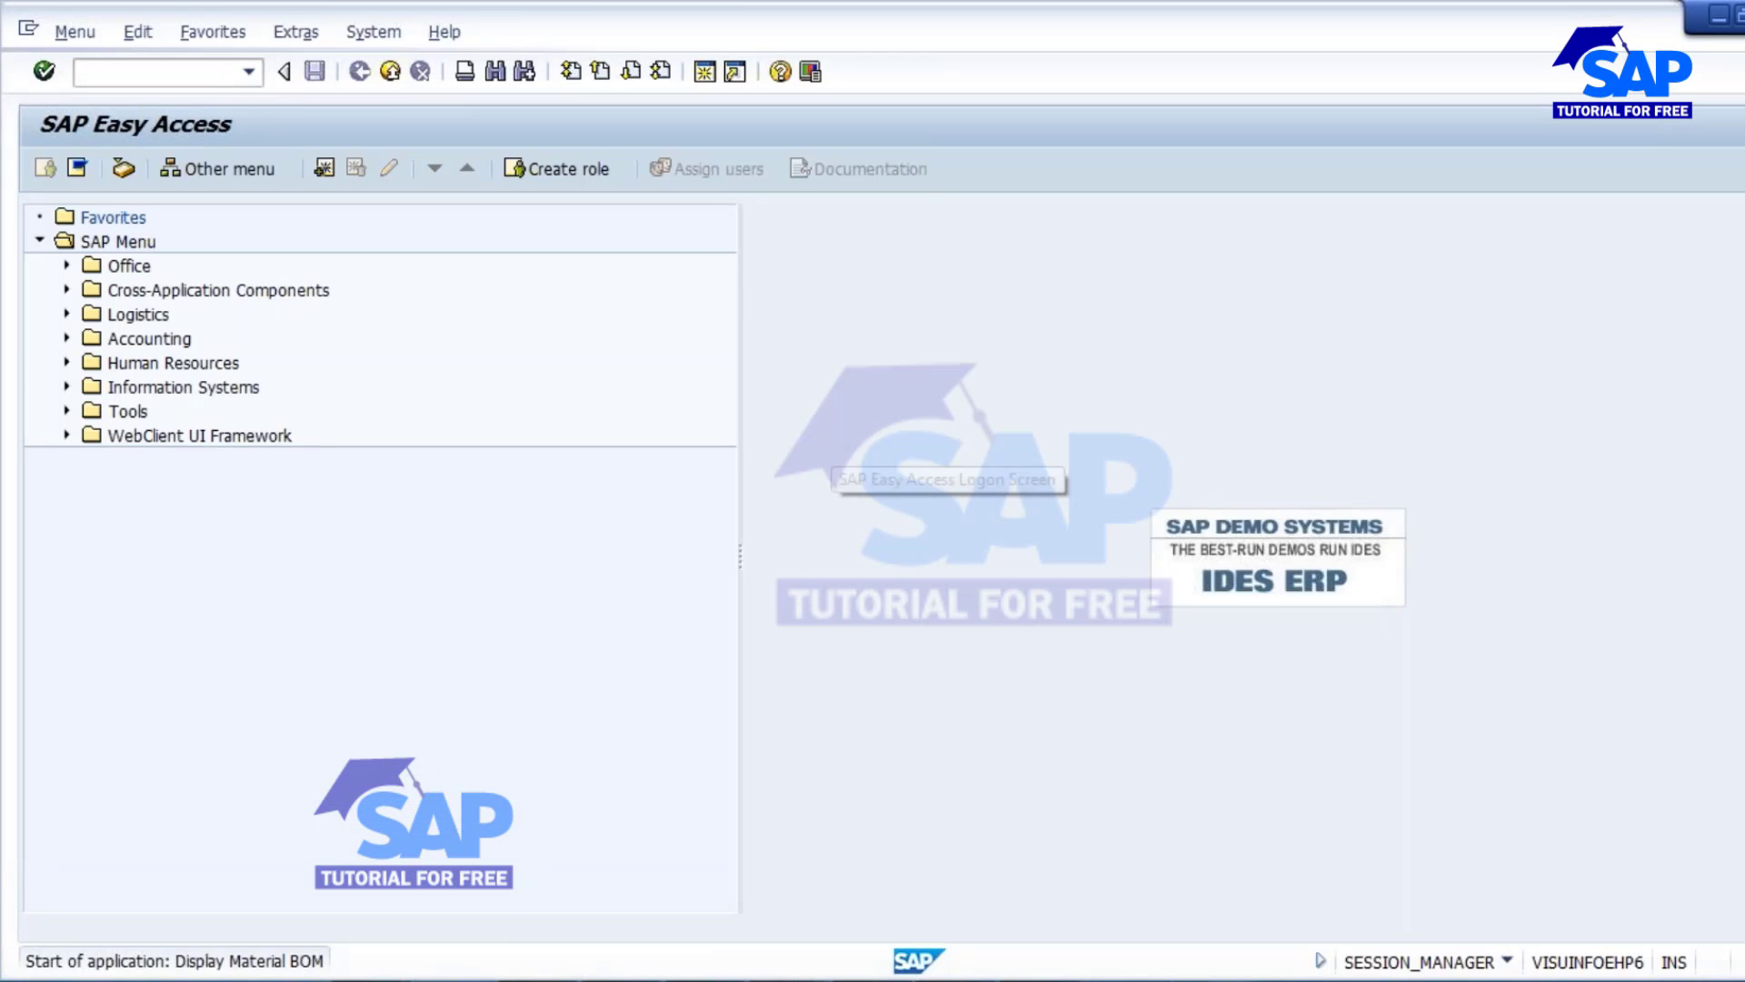
pyautogui.press('Tab')
pyautogui.press('Tab')
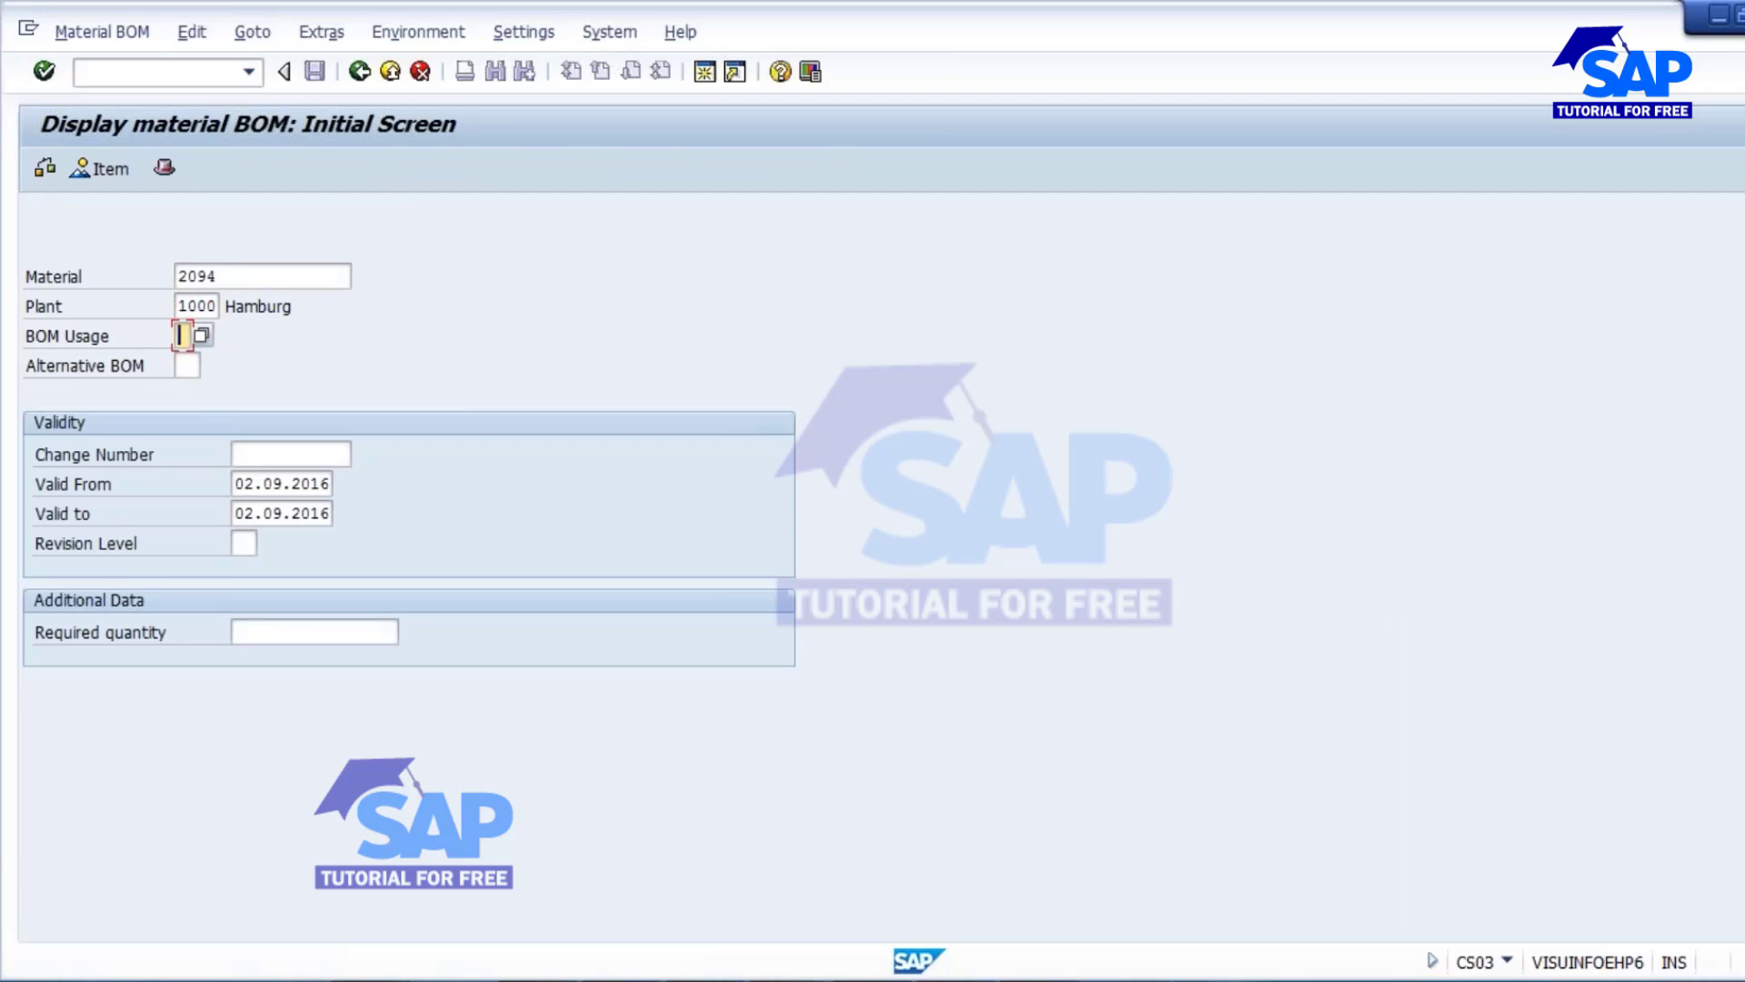
pyautogui.write('1')
pyautogui.press('Return')
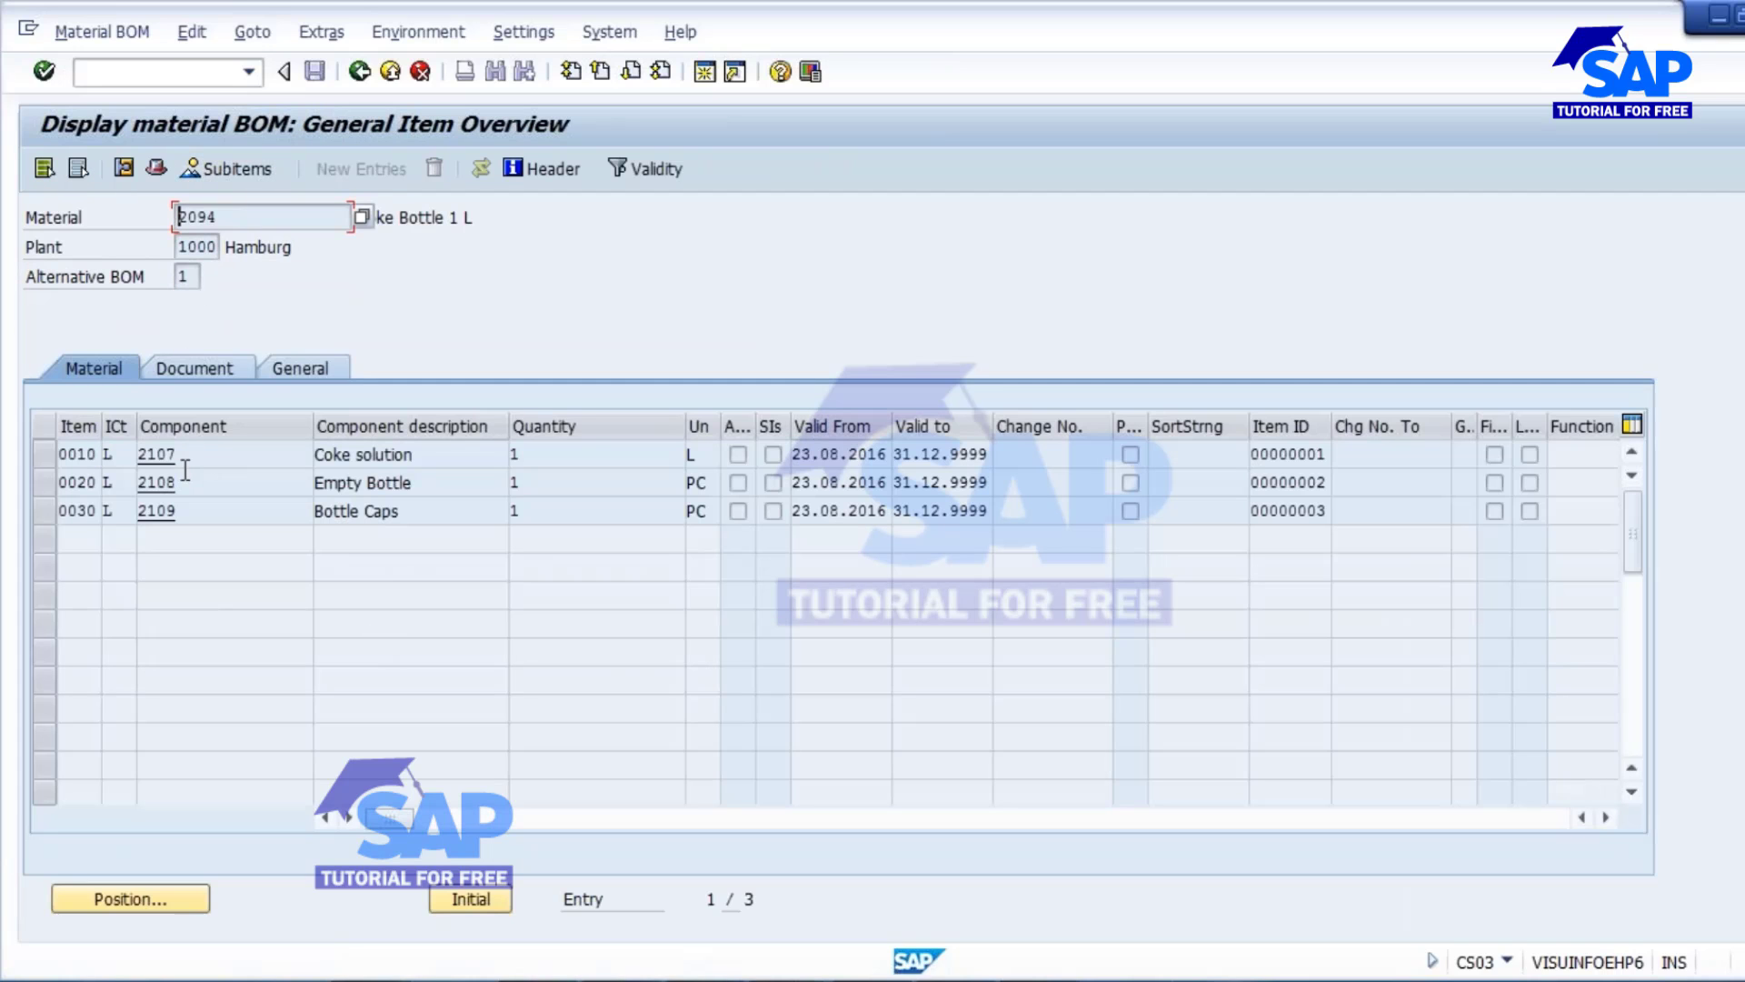
# Step: Copy component number 2107 from the bill of material and display its stock/requirements list in the MD04 session
pyautogui.click(779, 935)
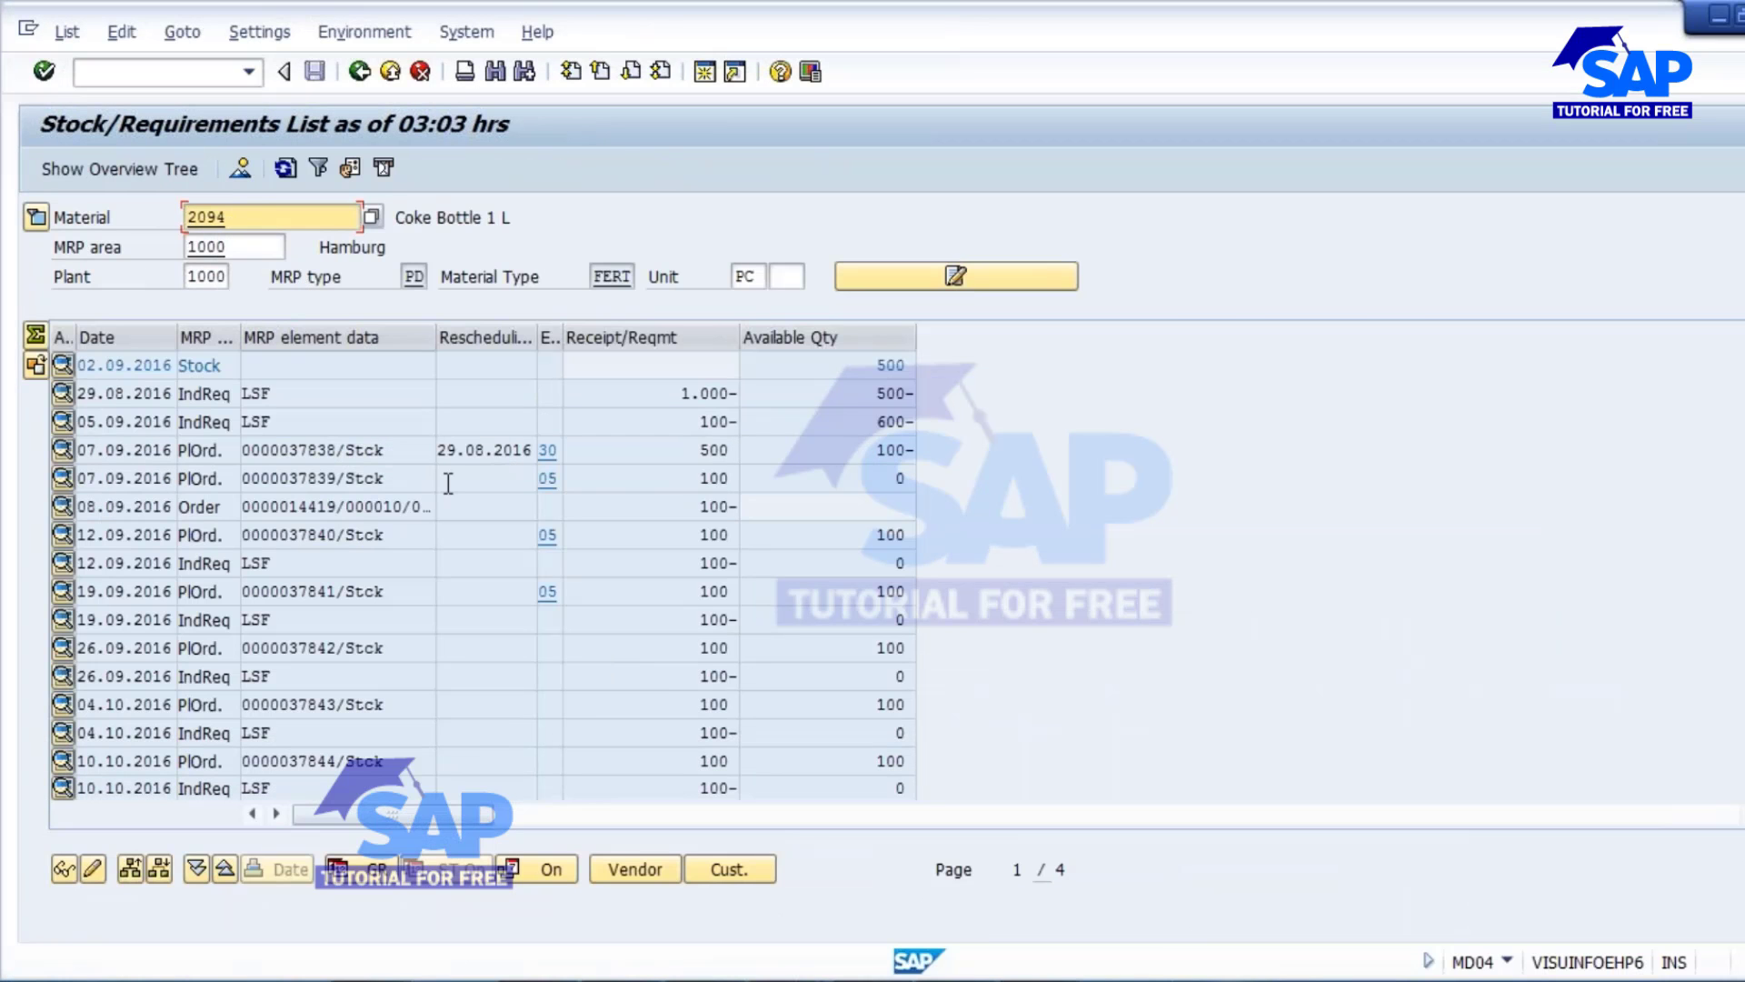
pyautogui.hotkey('alt', 'Tab')
pyautogui.doubleClick(182, 455)
pyautogui.hotkey('ctrl', 'c')
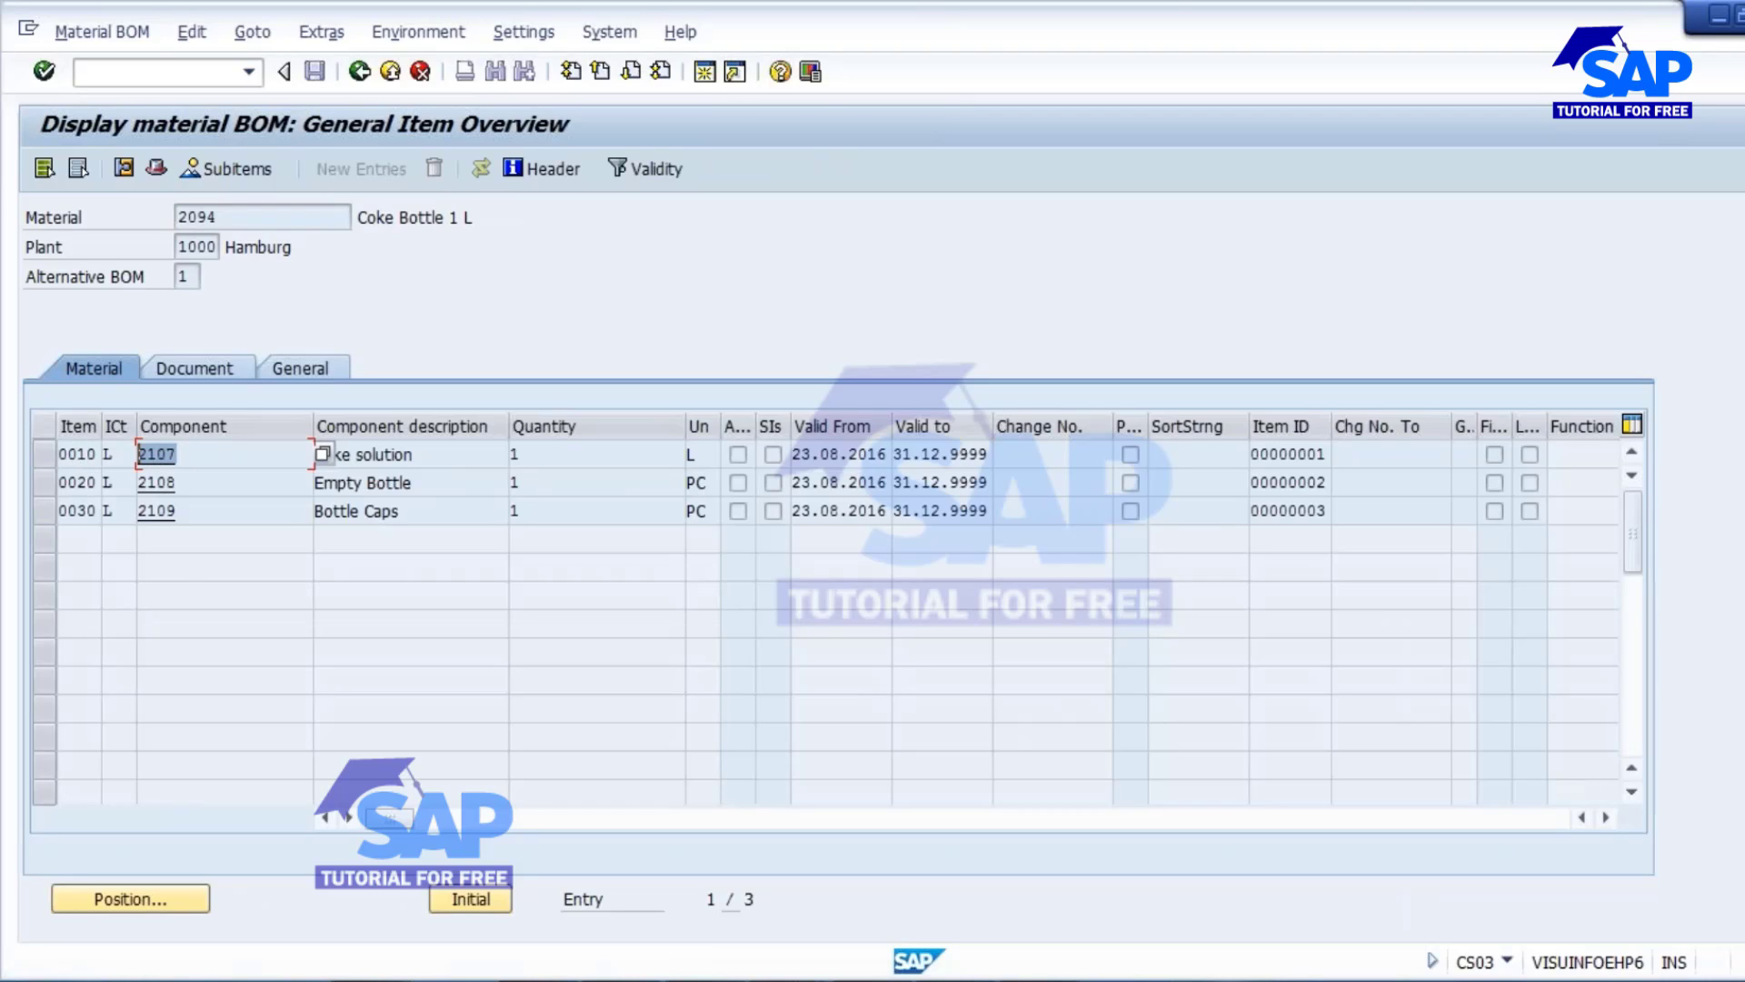
pyautogui.click(180, 551)
pyautogui.click(900, 980)
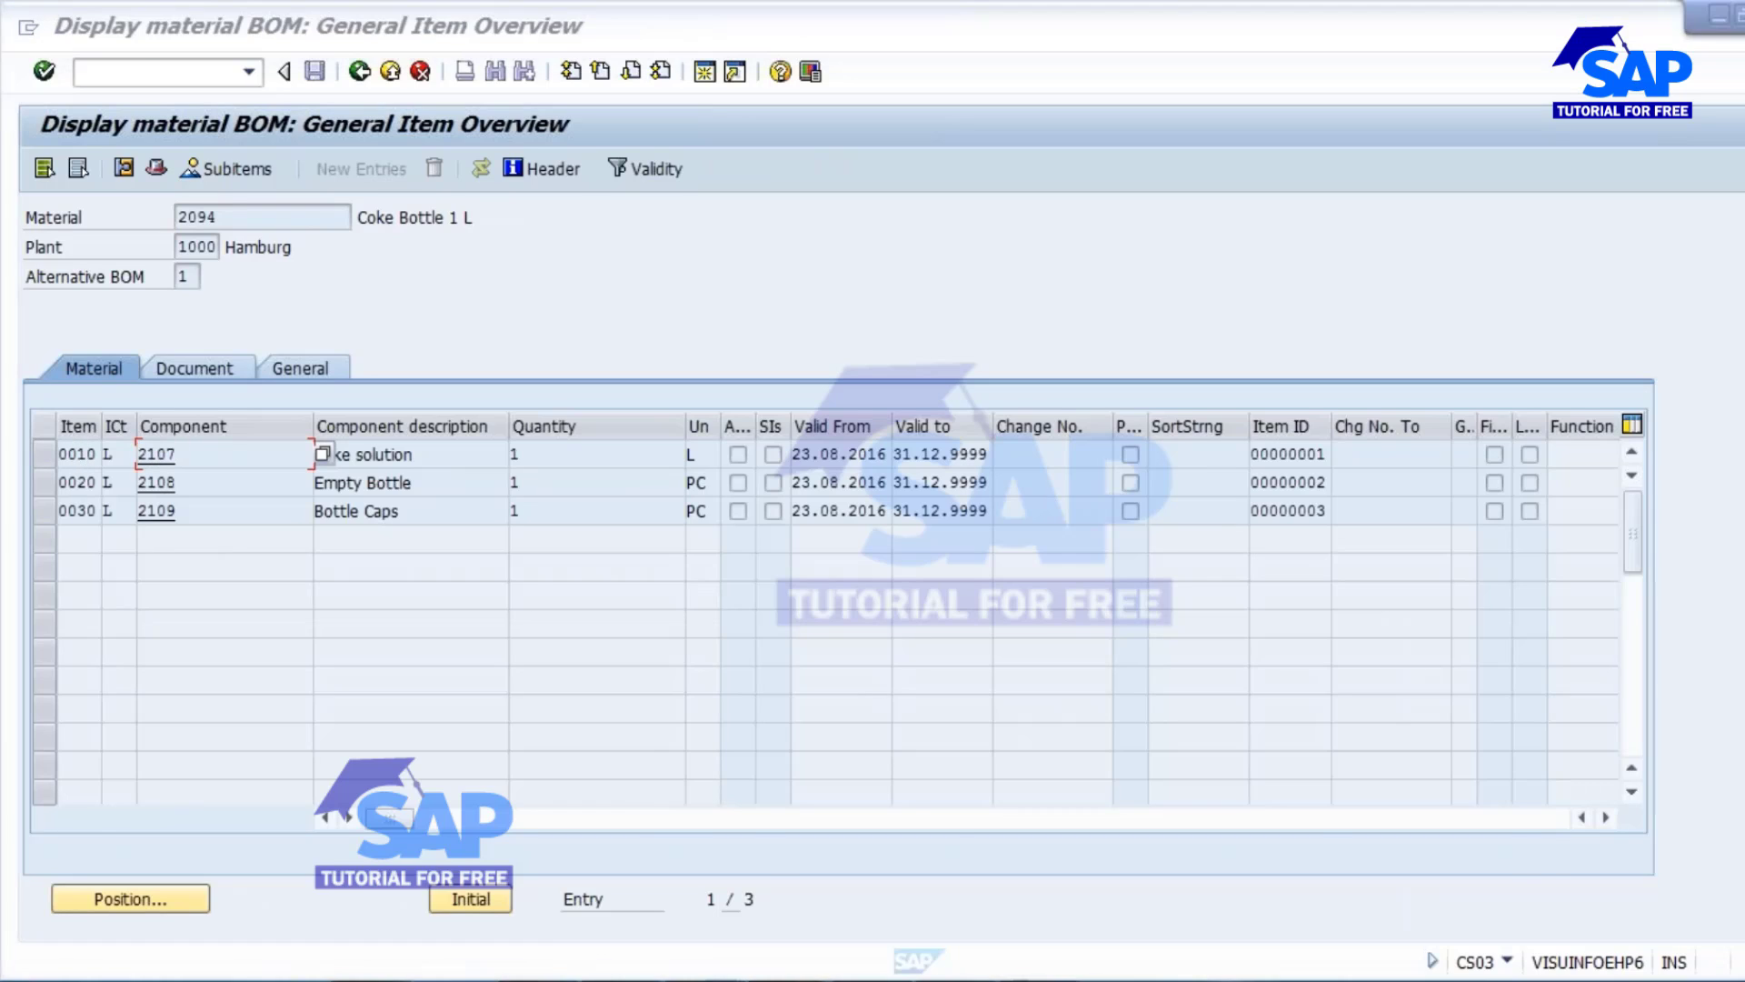
pyautogui.click(685, 863)
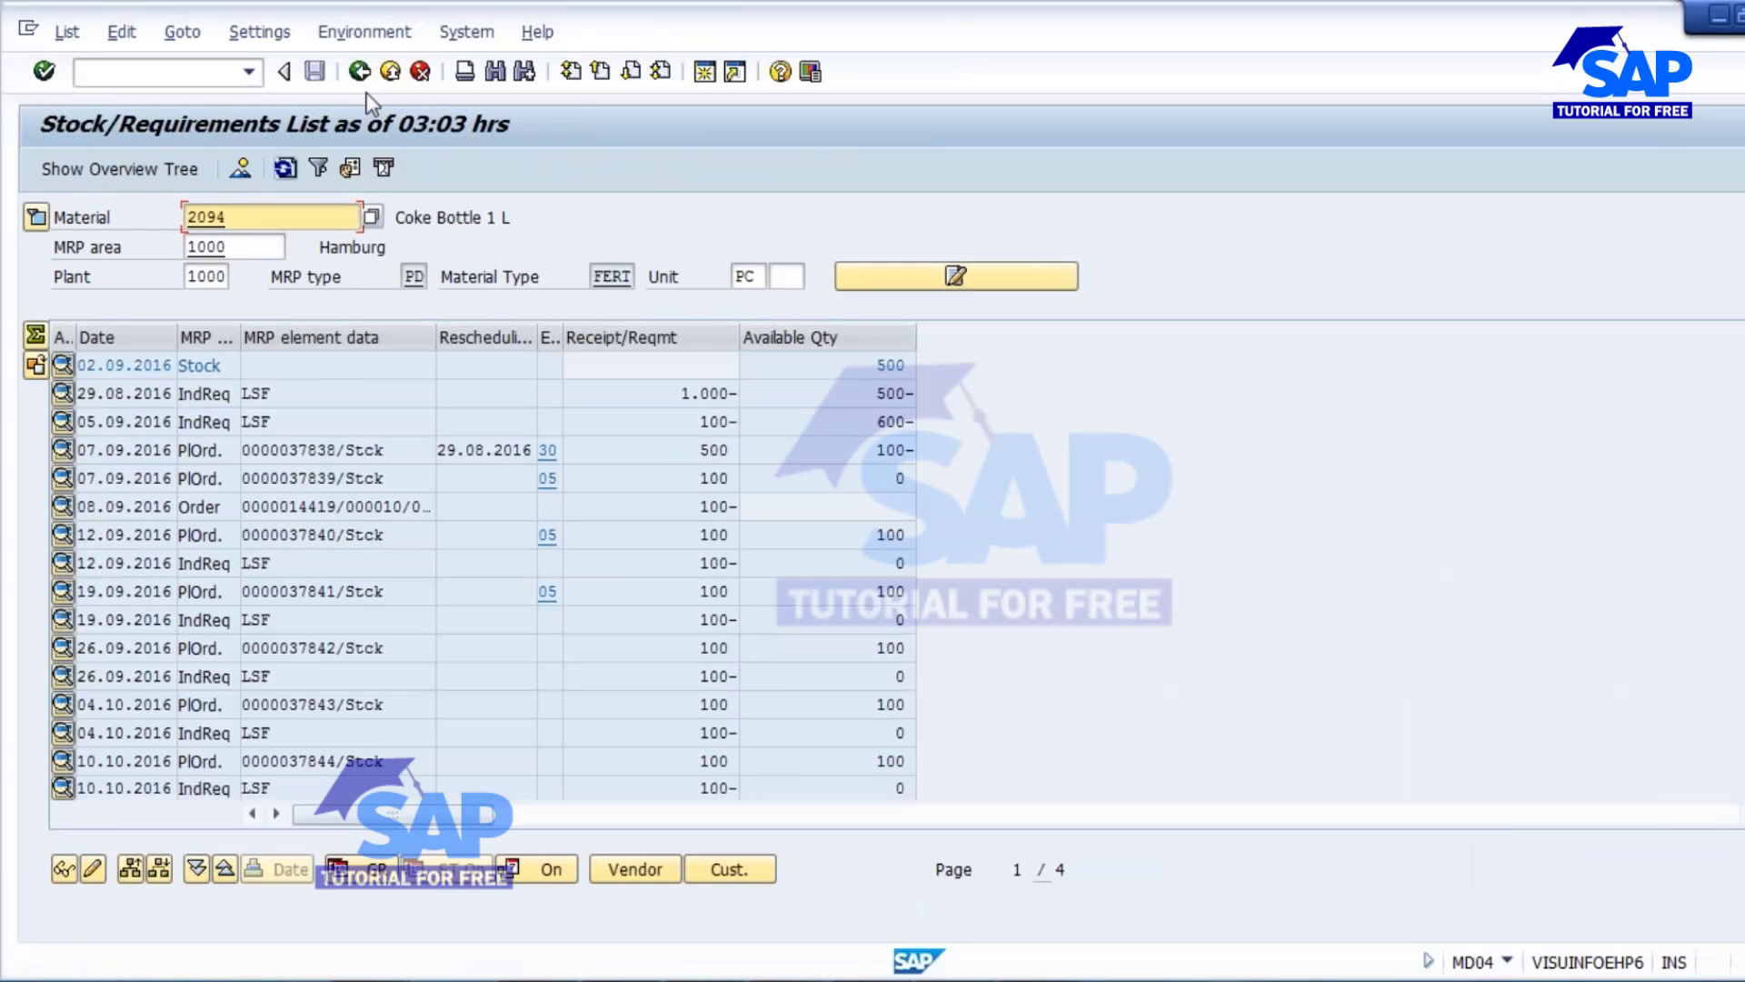
pyautogui.moveTo(236, 218); pyautogui.dragTo(99, 214)
pyautogui.hotkey('ctrl', 'v')
pyautogui.press('Return')
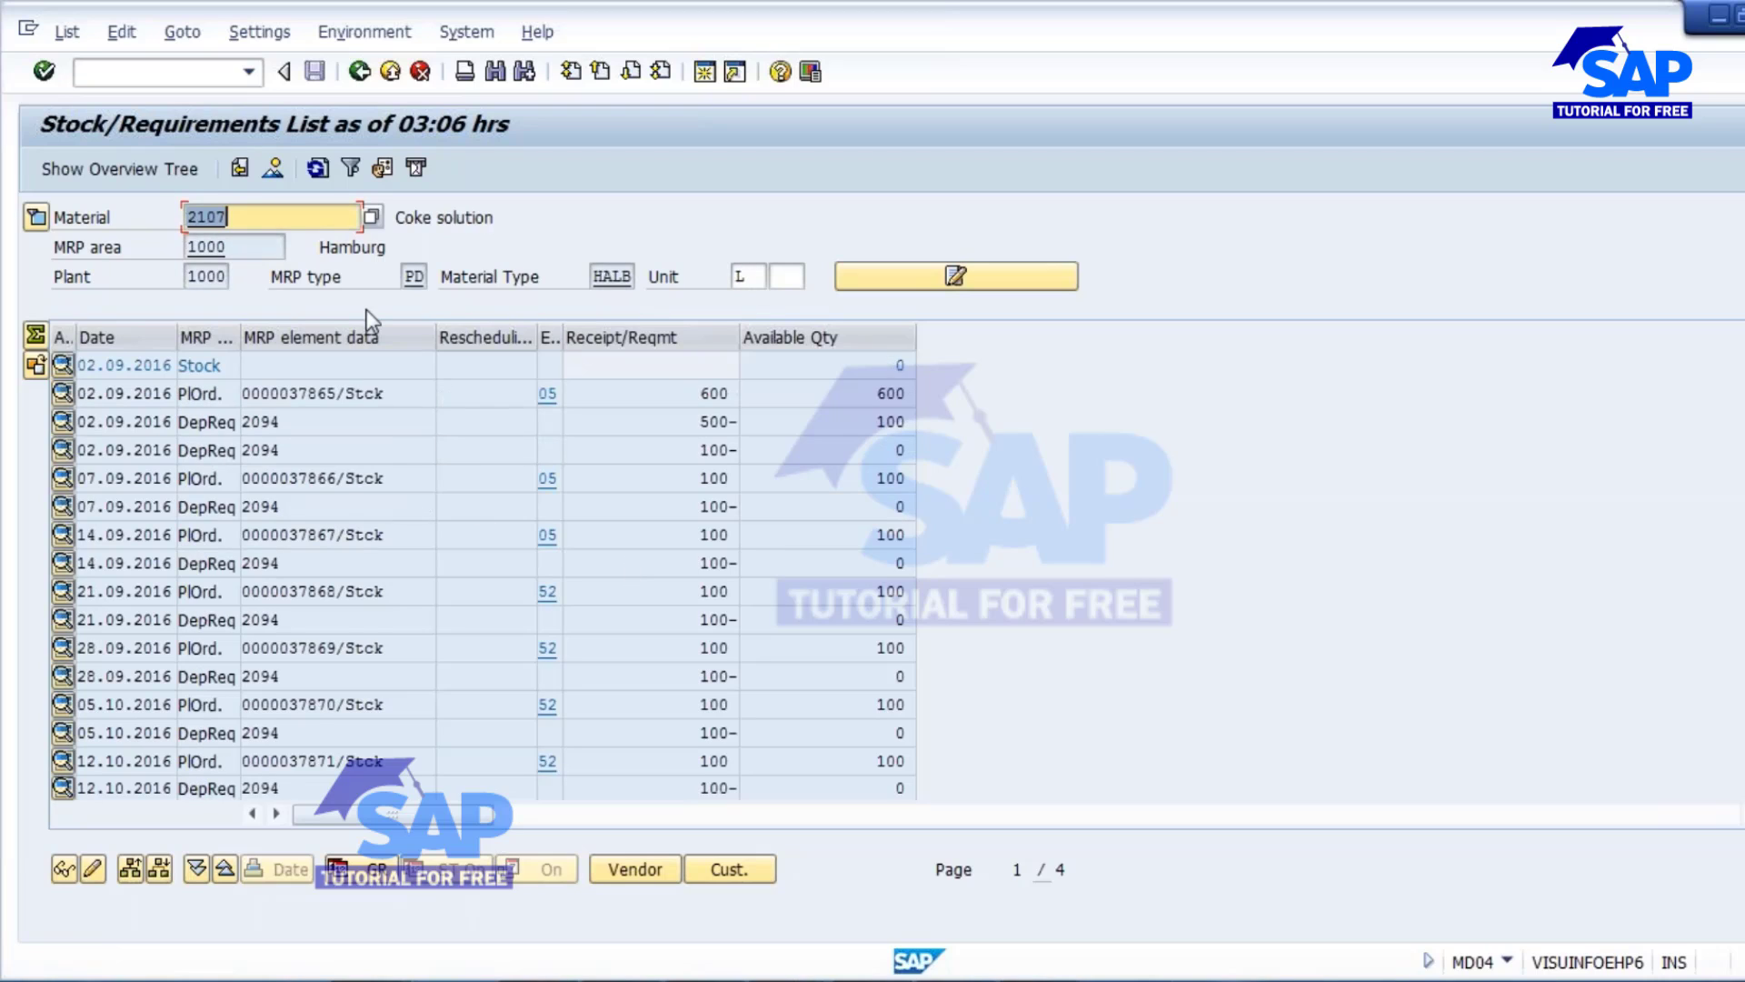
# Step: Display the stock/requirements list of material 2094 and select its 07.09.2016 planned order for 500 pieces
pyautogui.write('21')
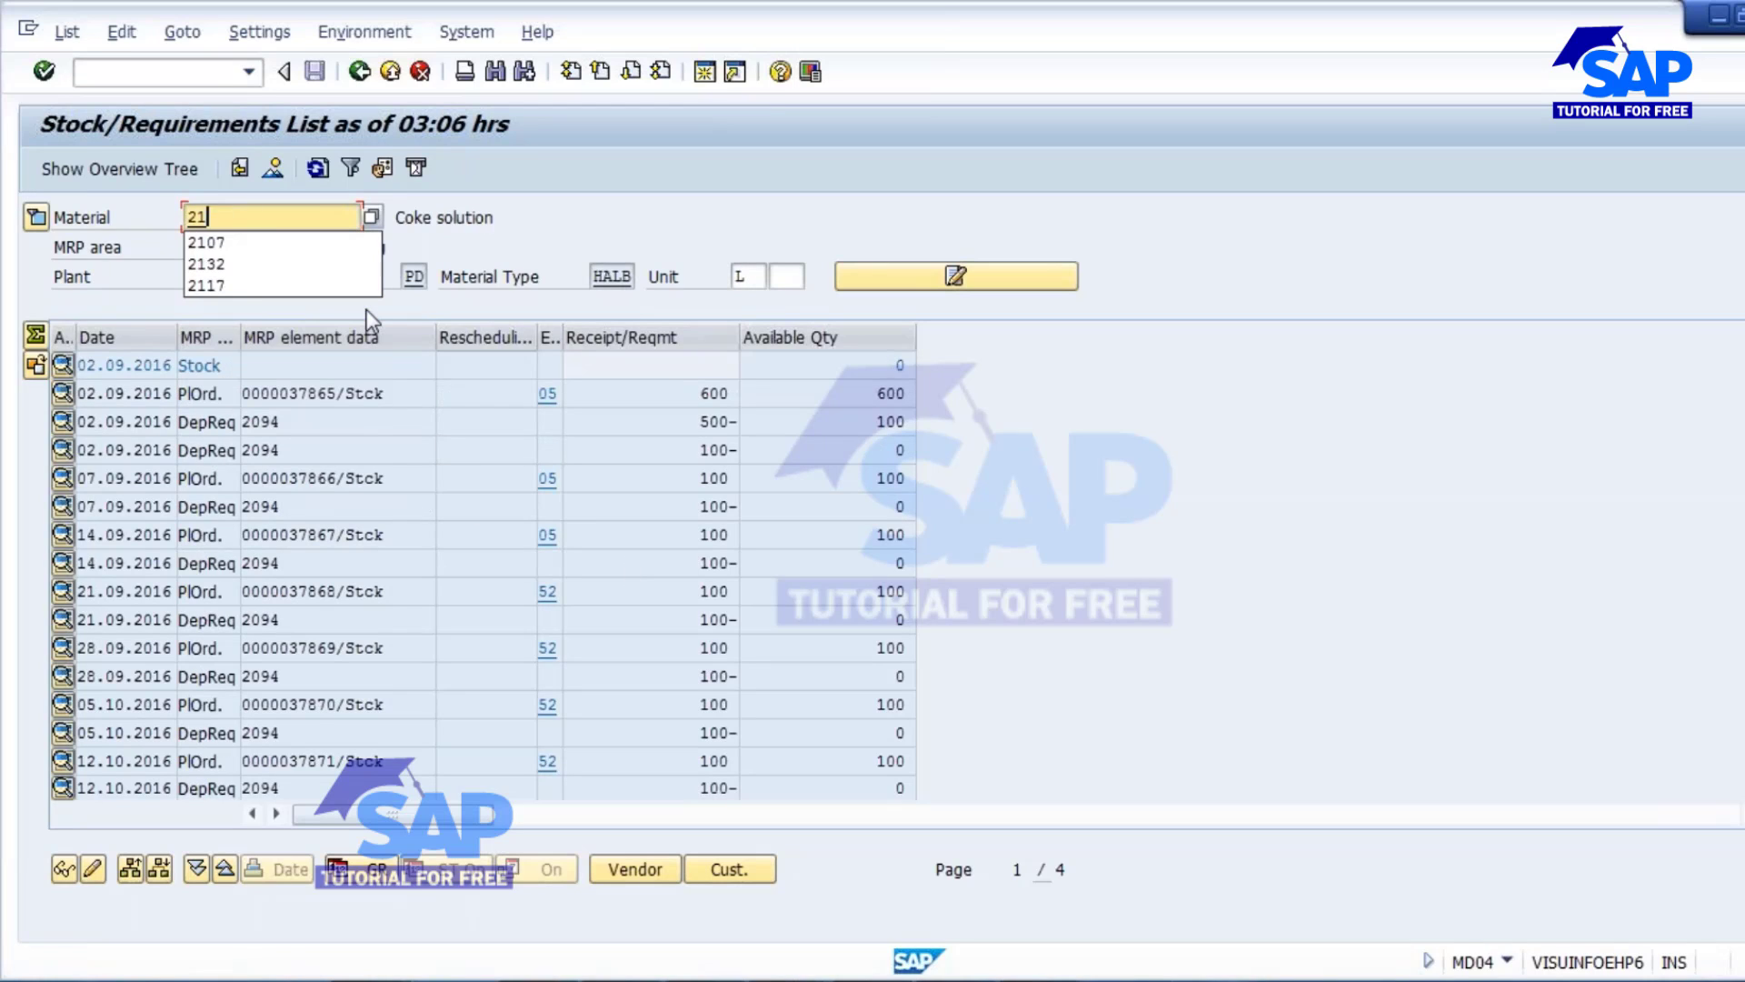
pyautogui.press('BackSpace')
pyautogui.press('BackSpace')
pyautogui.click(238, 265)
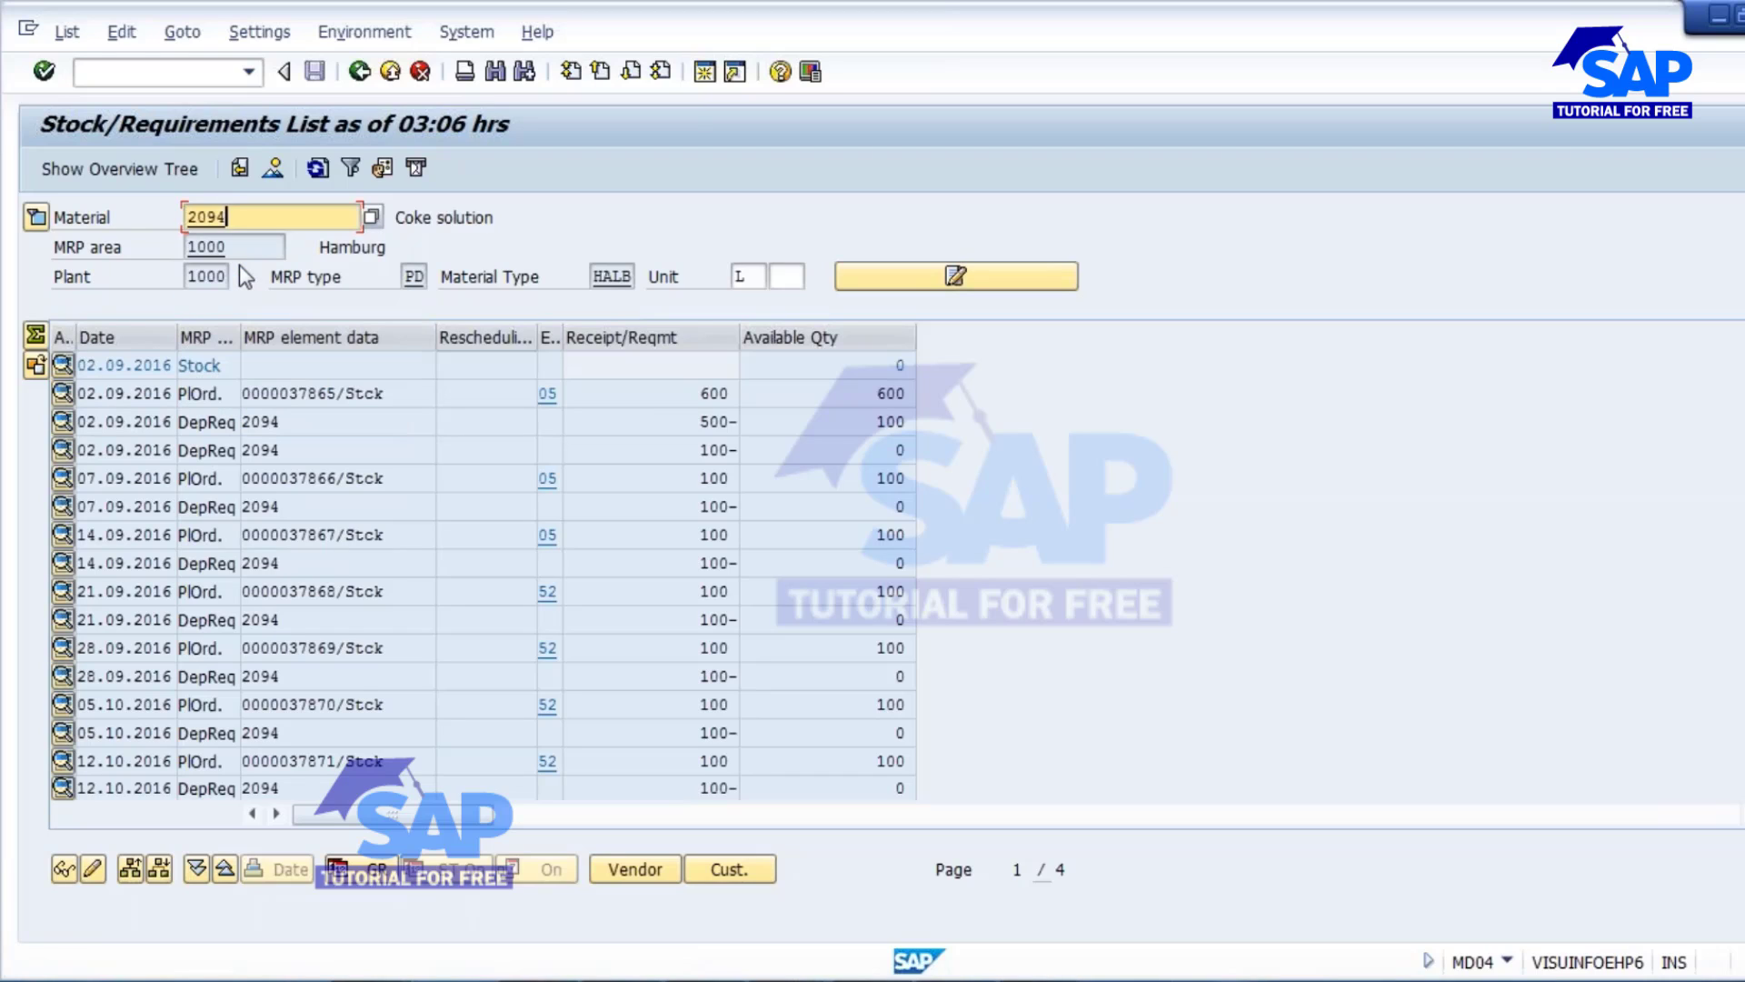
pyautogui.press('Return')
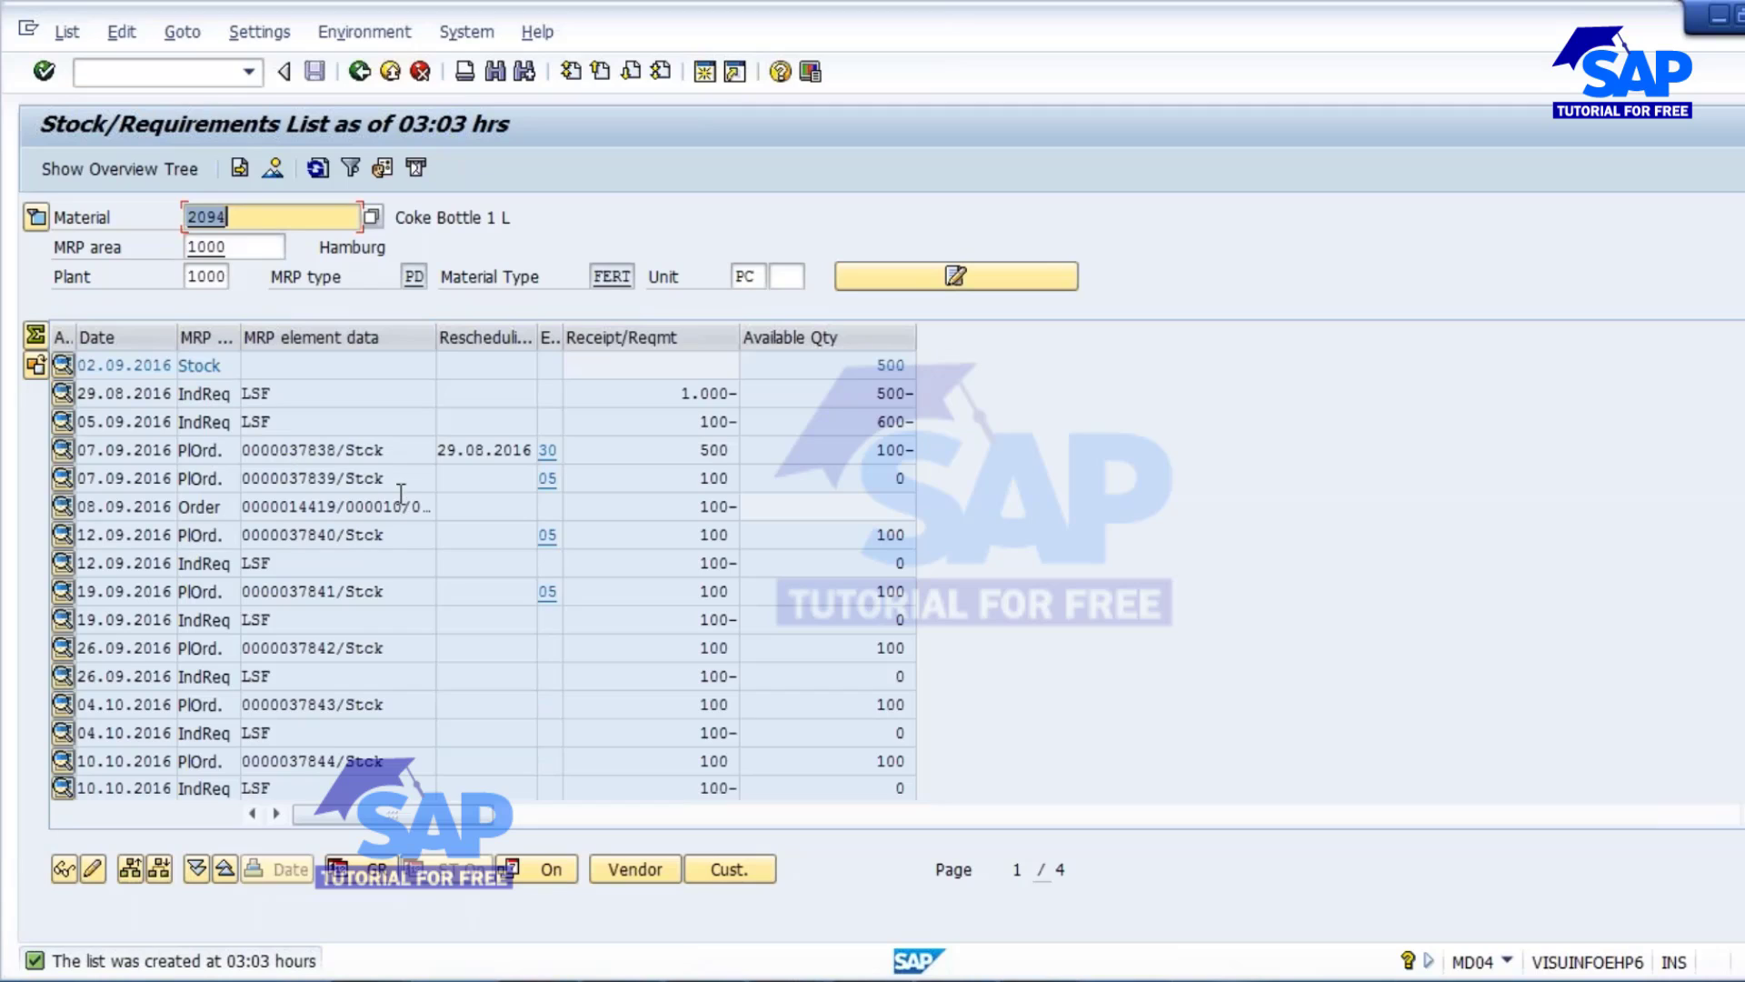
pyautogui.click(309, 450)
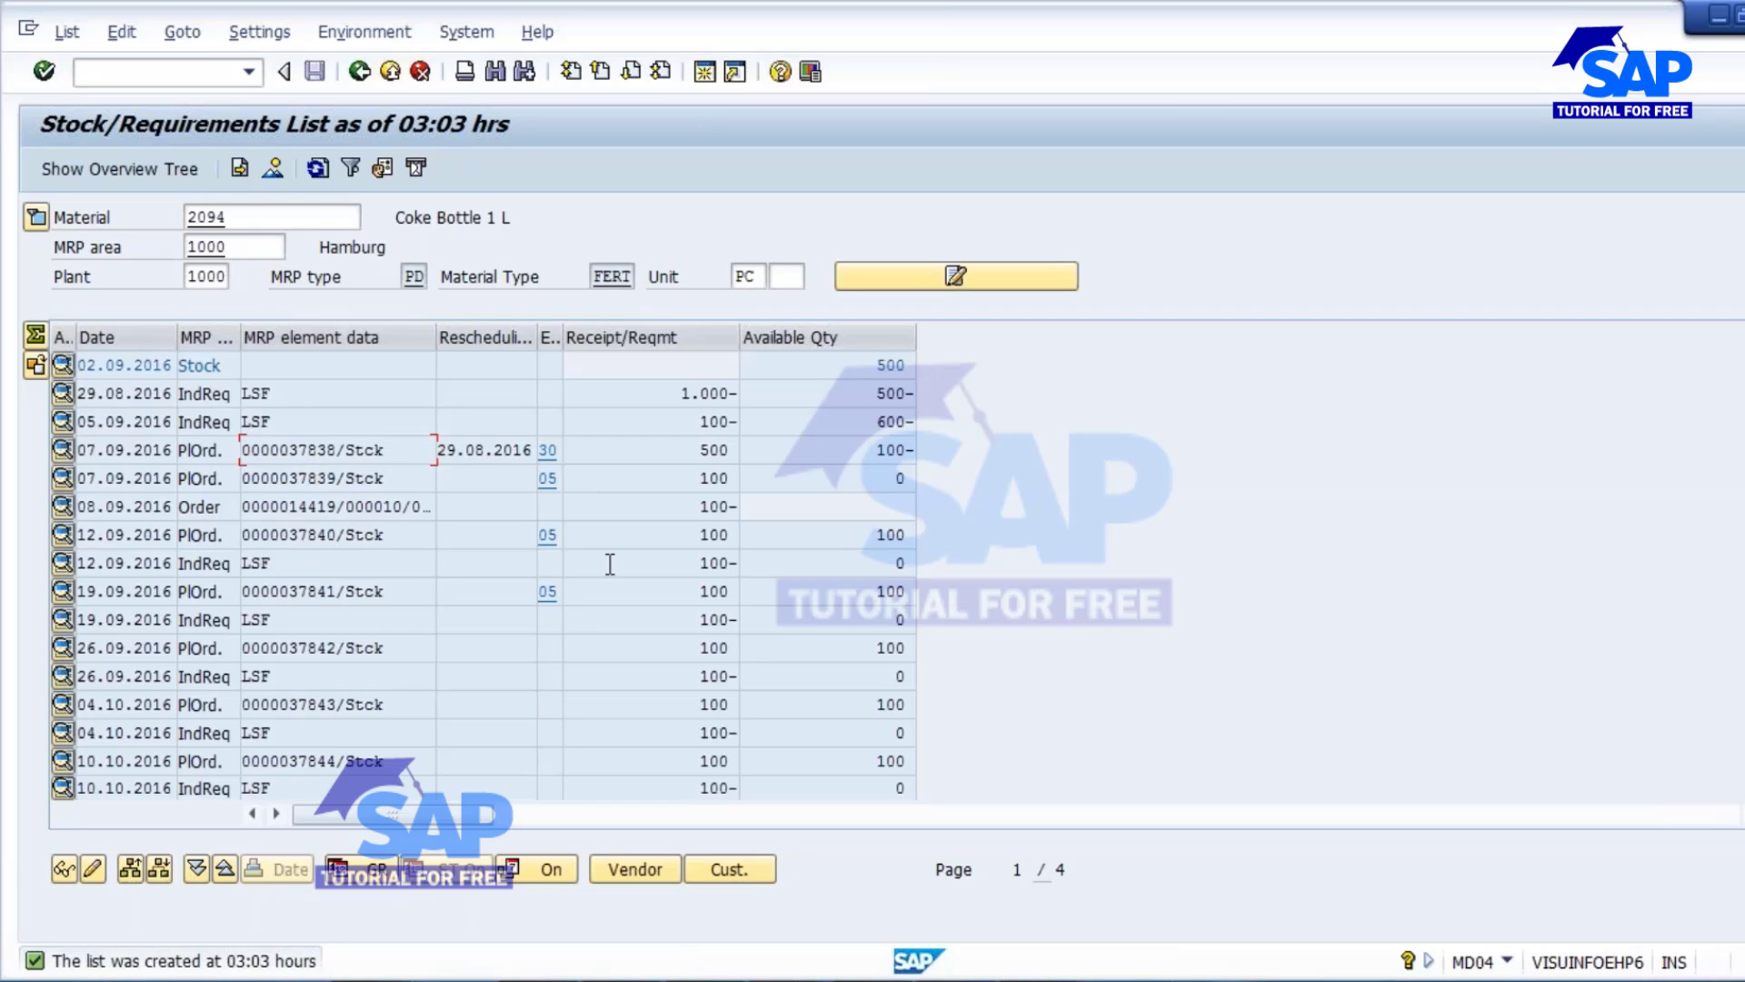
# Step: Show the overview tree, widen it to reveal the material descriptions, and display component 2107's list from it
pyautogui.click(68, 171)
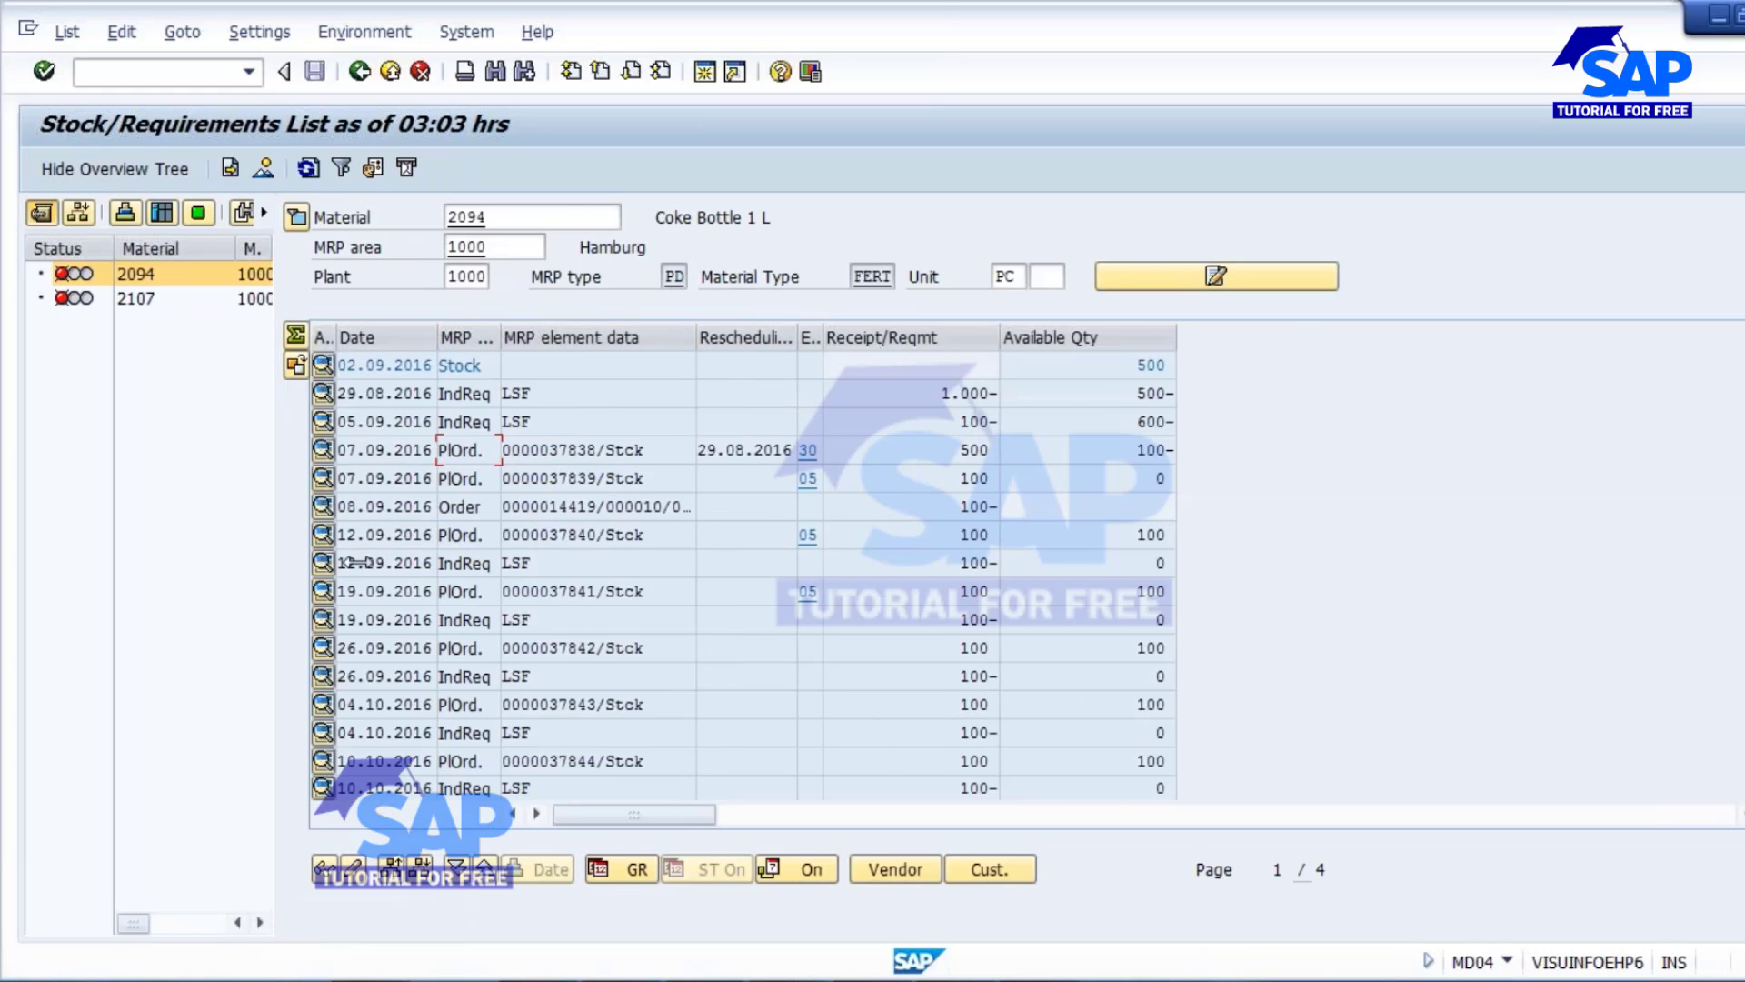
pyautogui.moveTo(275, 566); pyautogui.dragTo(476, 563)
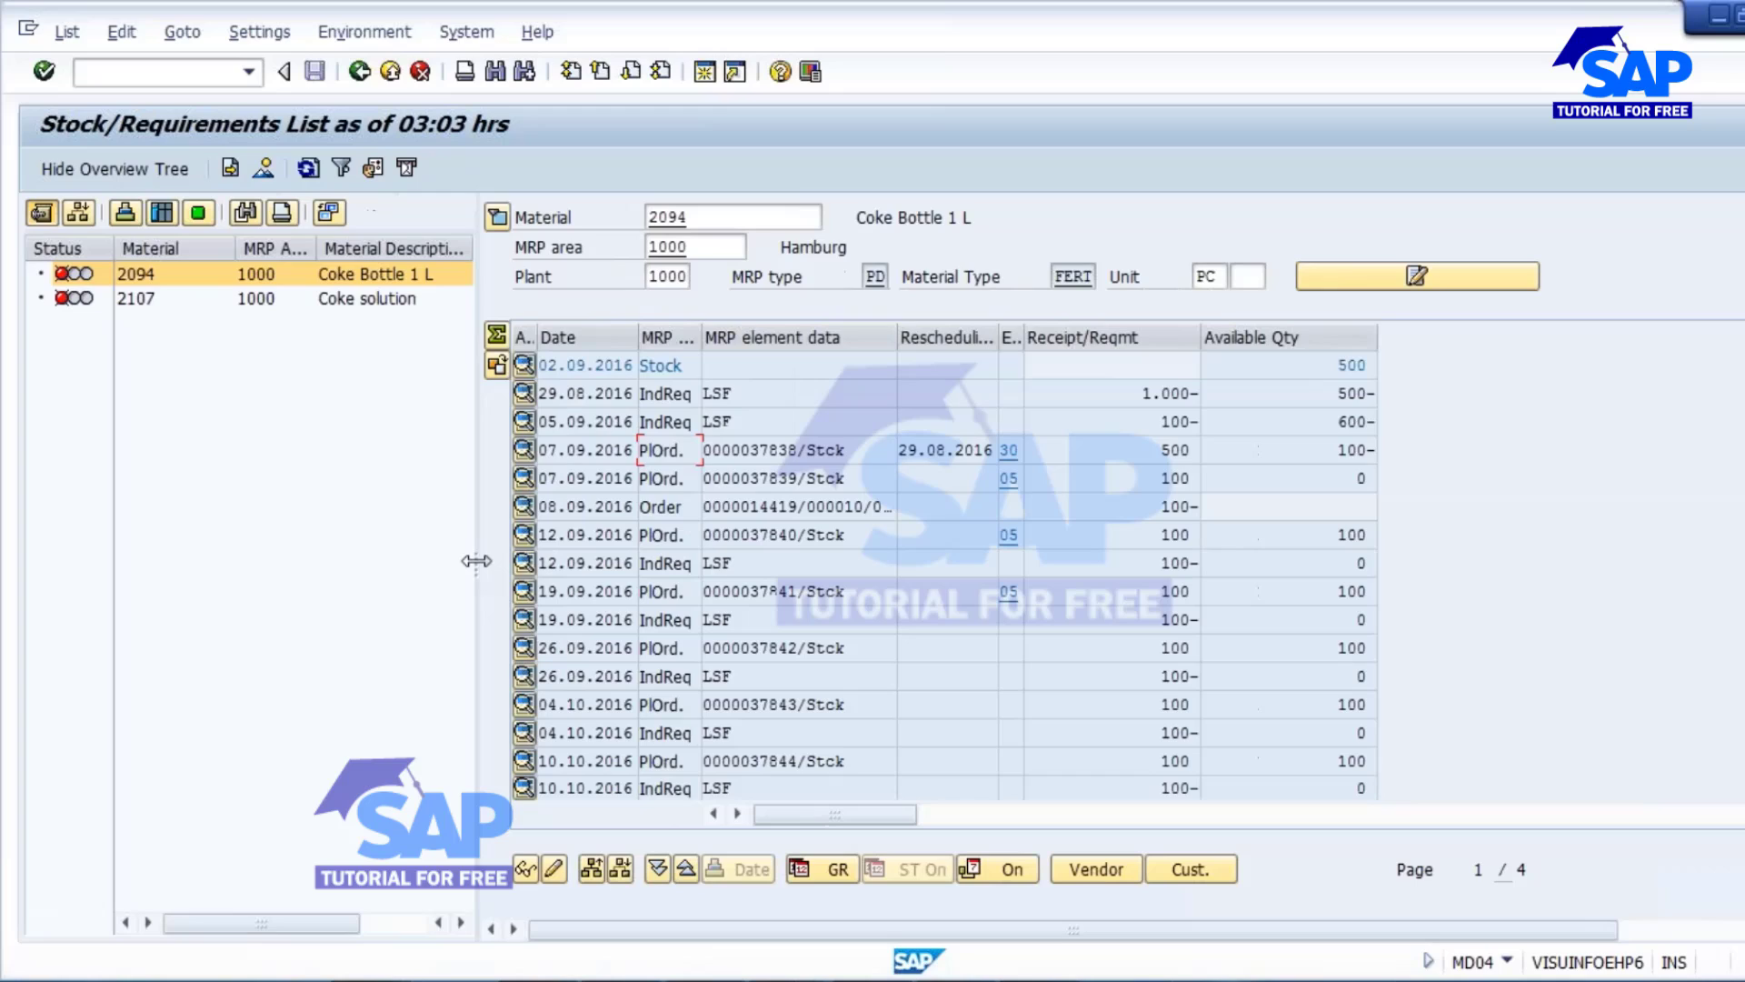
pyautogui.click(144, 300)
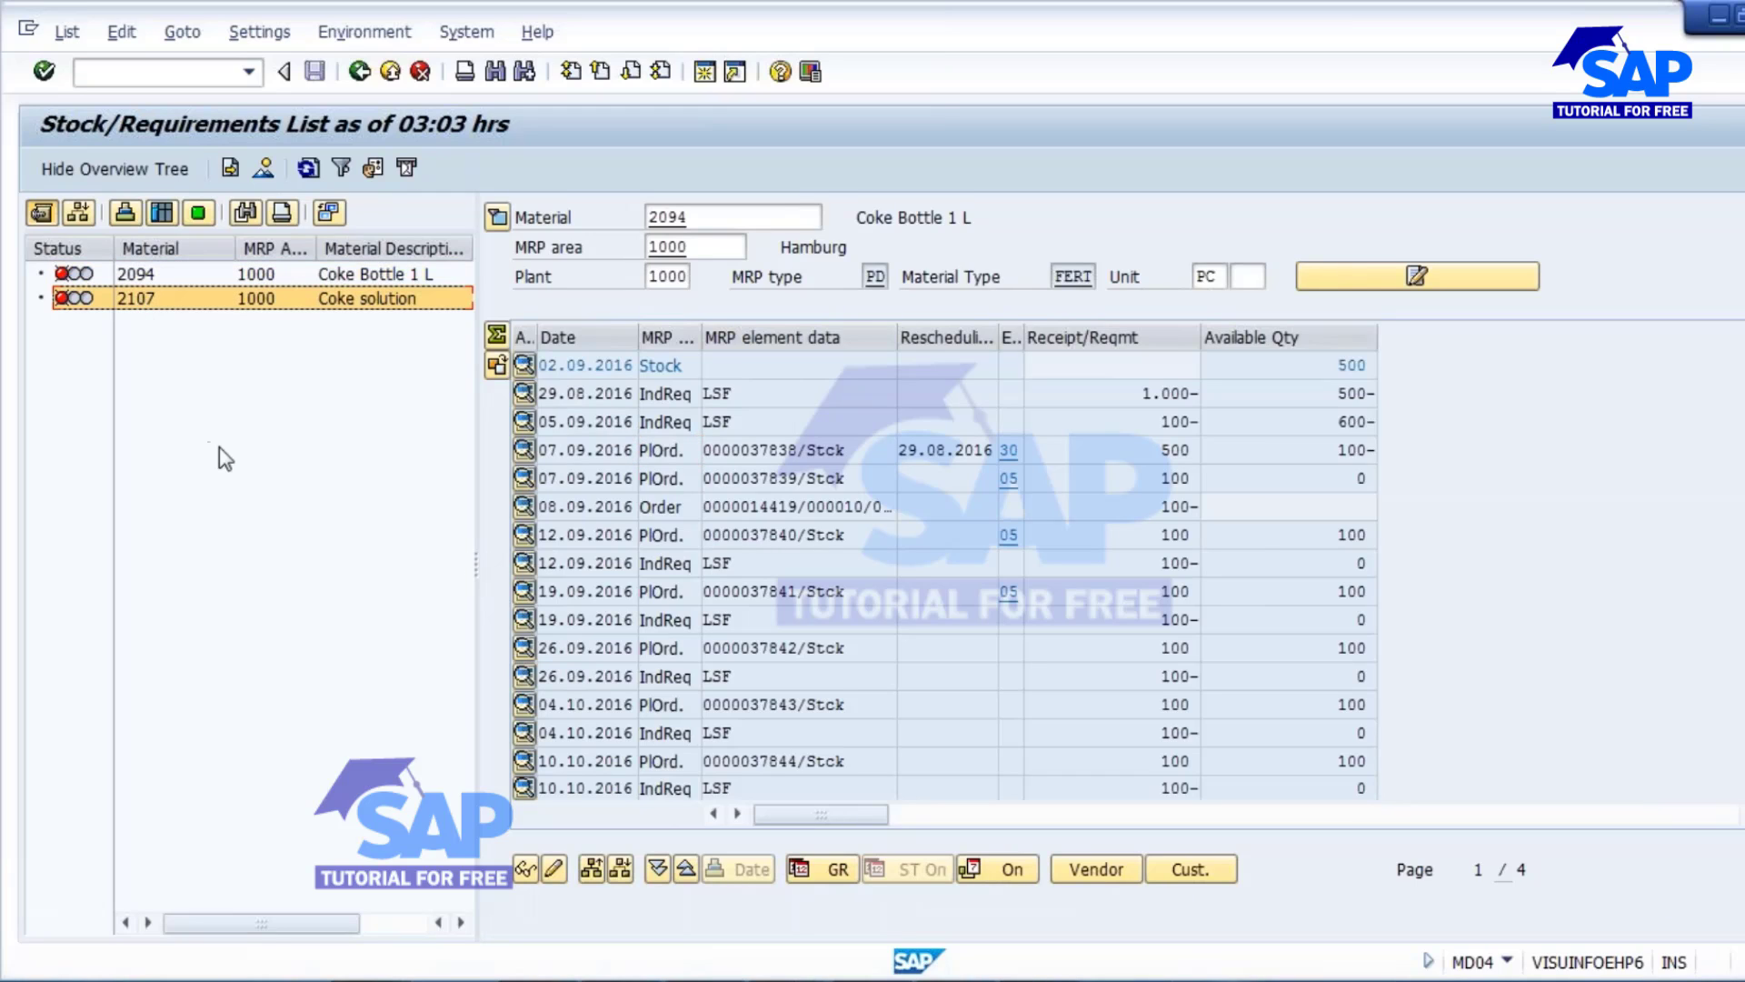
pyautogui.doubleClick(143, 305)
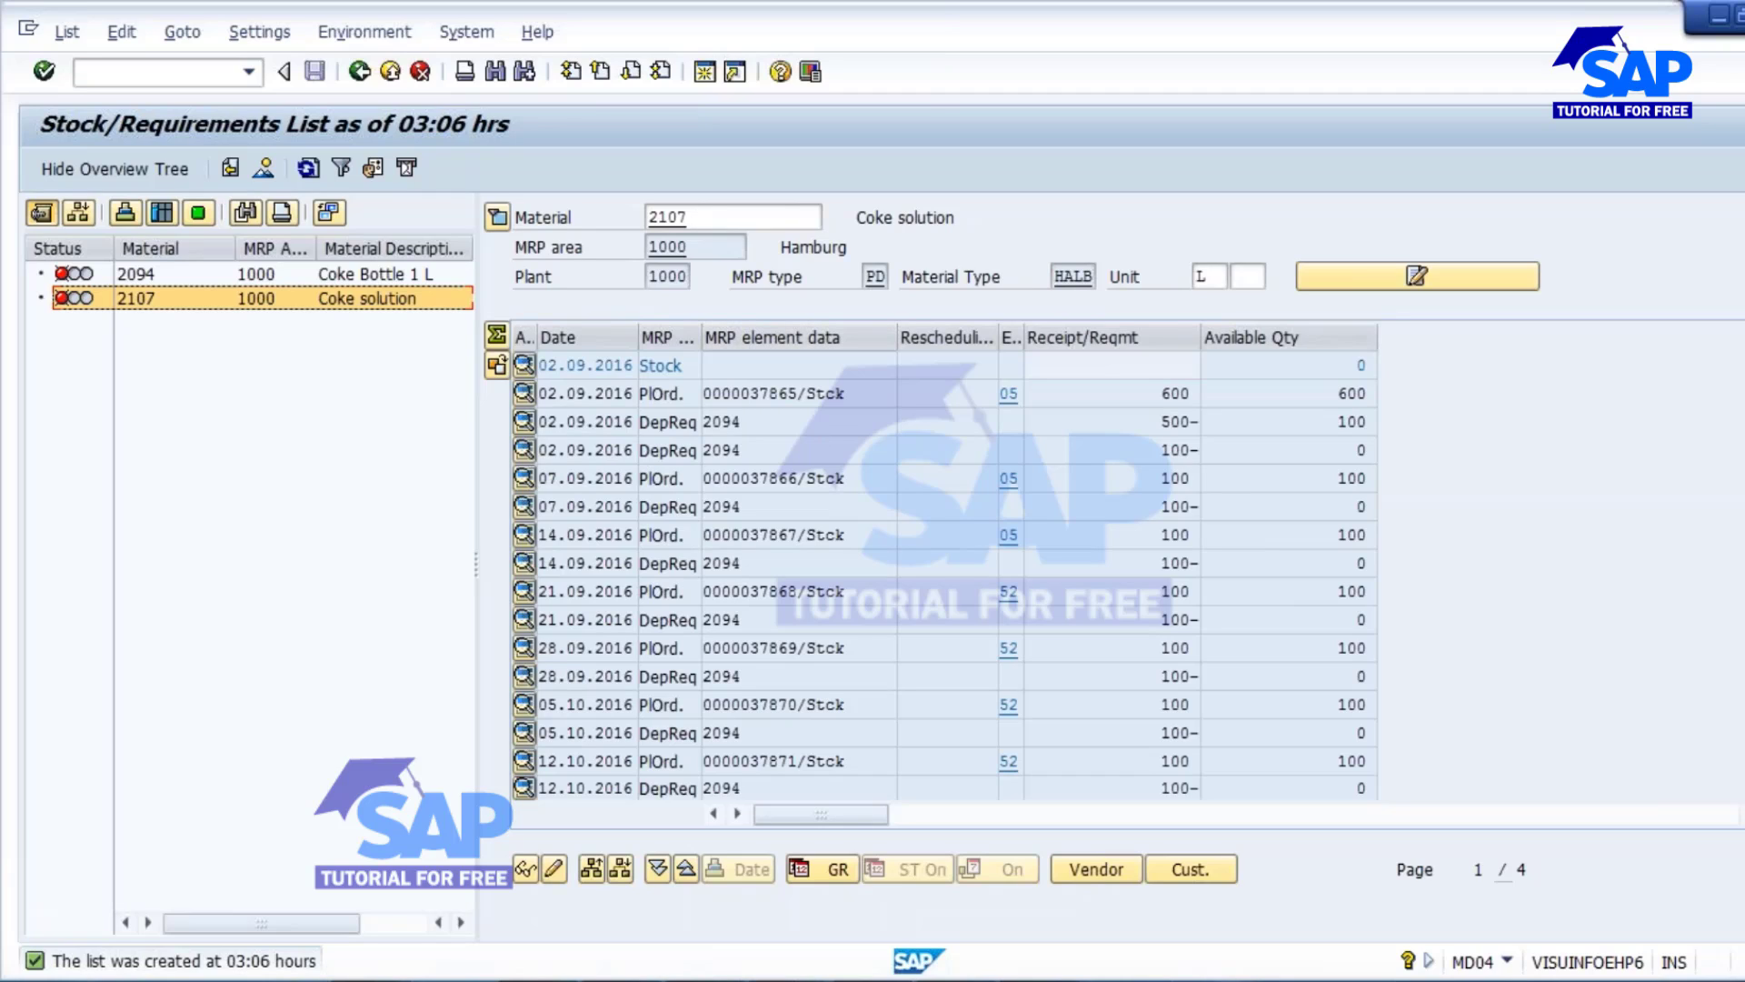
pyautogui.click(712, 223)
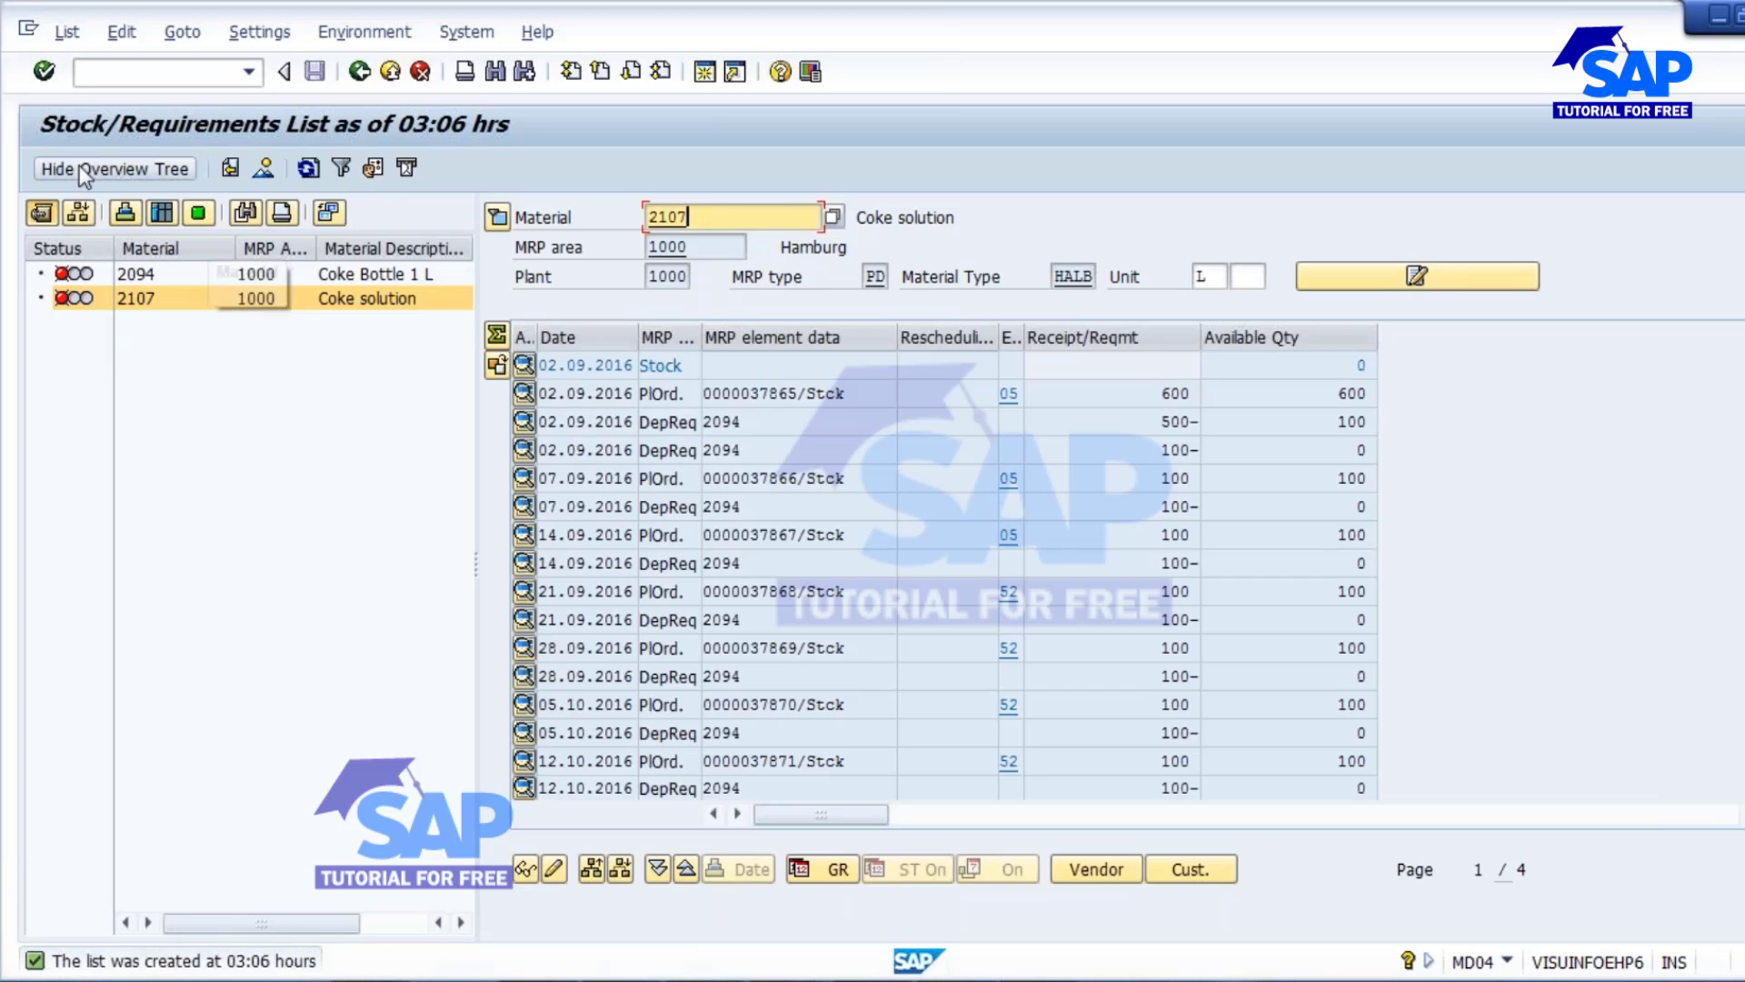
# Step: Return to material 2094's list from the overview tree and hide the tree
pyautogui.doubleClick(151, 275)
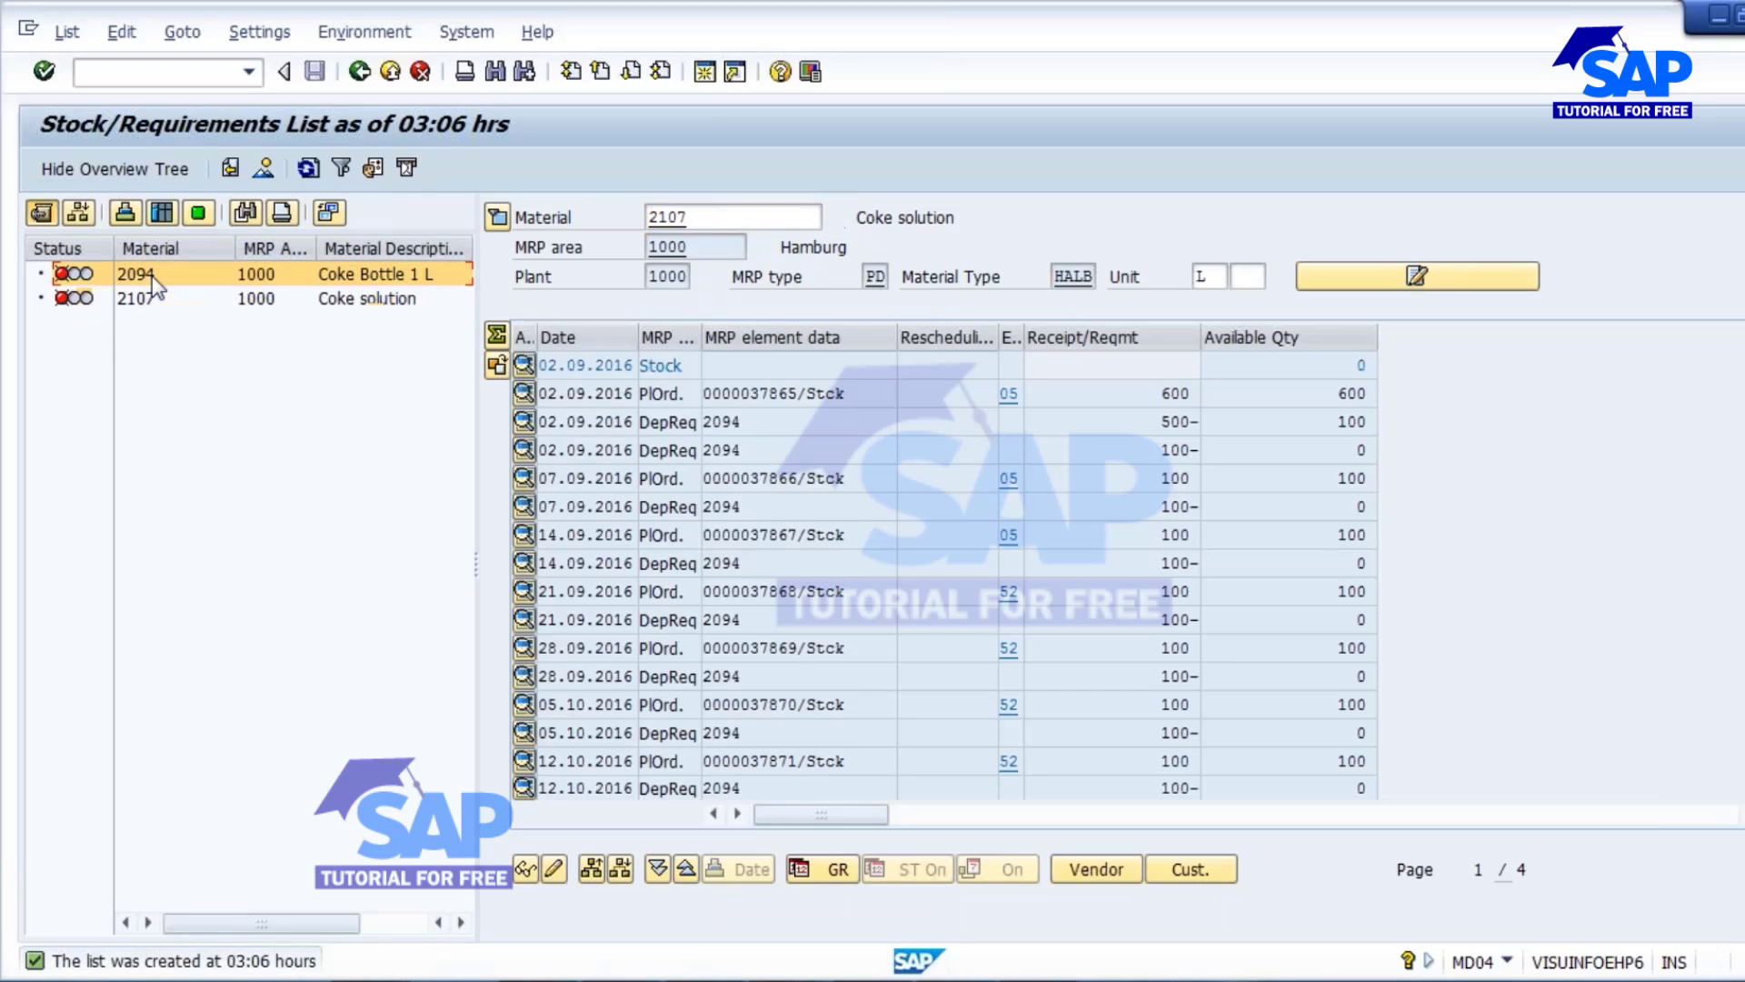
pyautogui.click(80, 165)
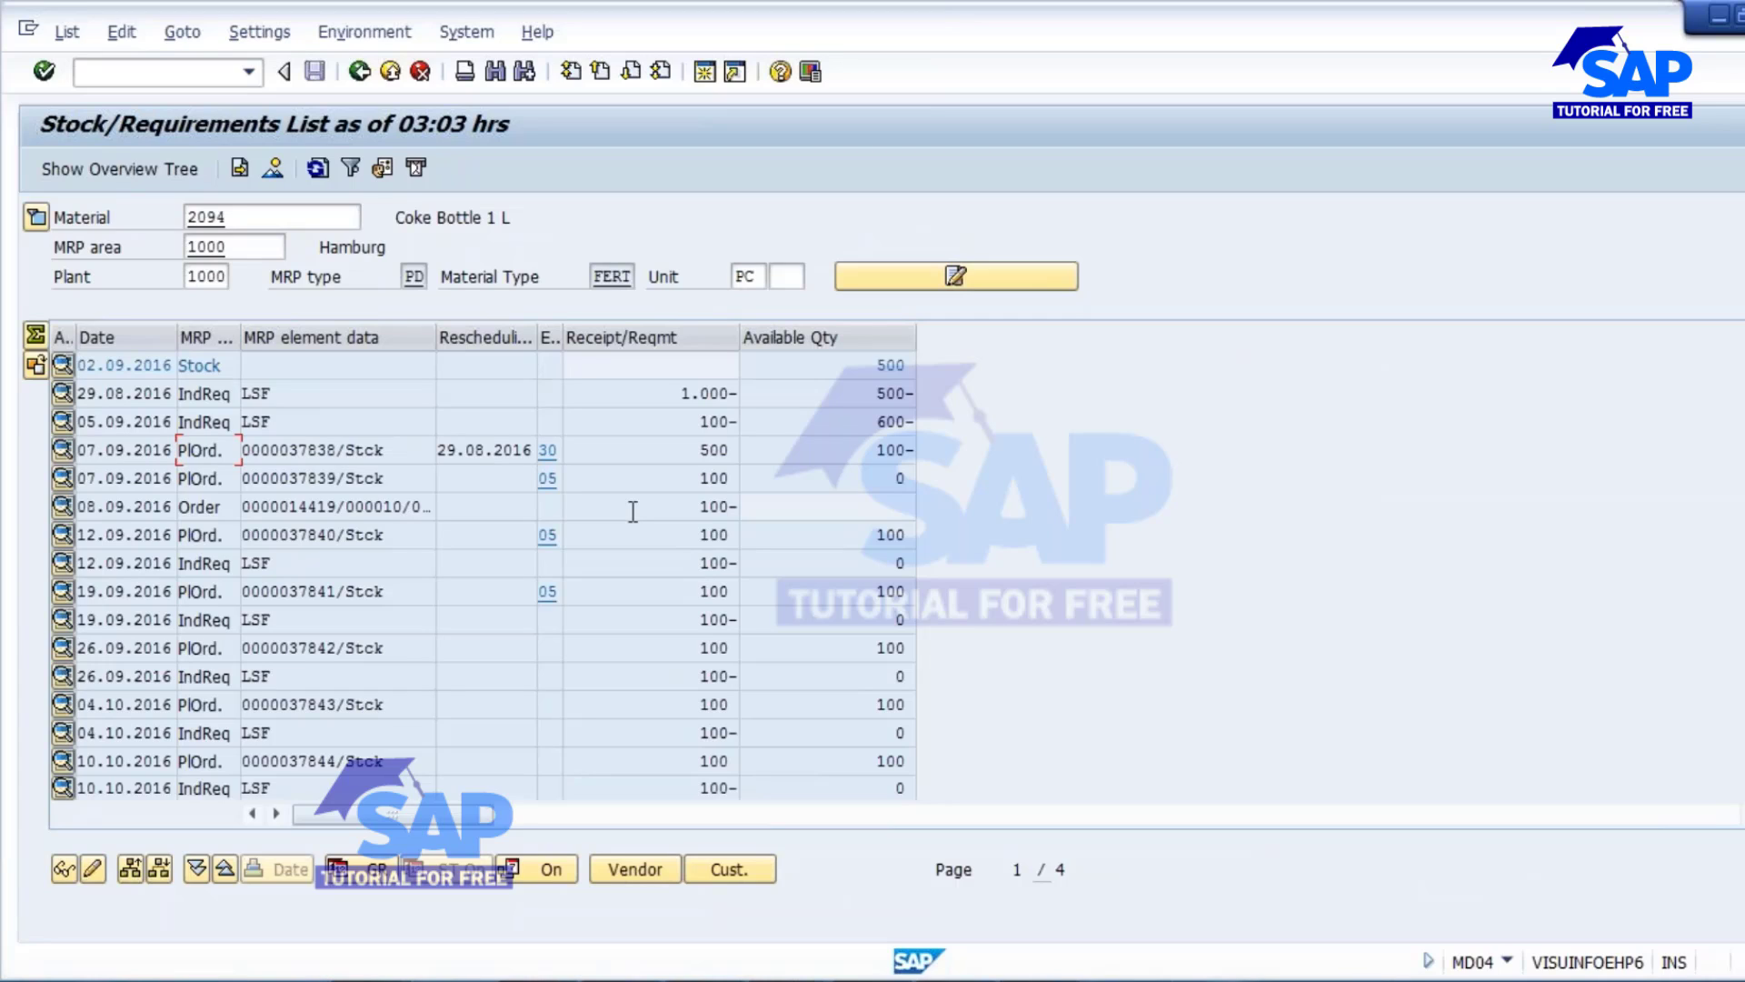
pyautogui.doubleClick(232, 218)
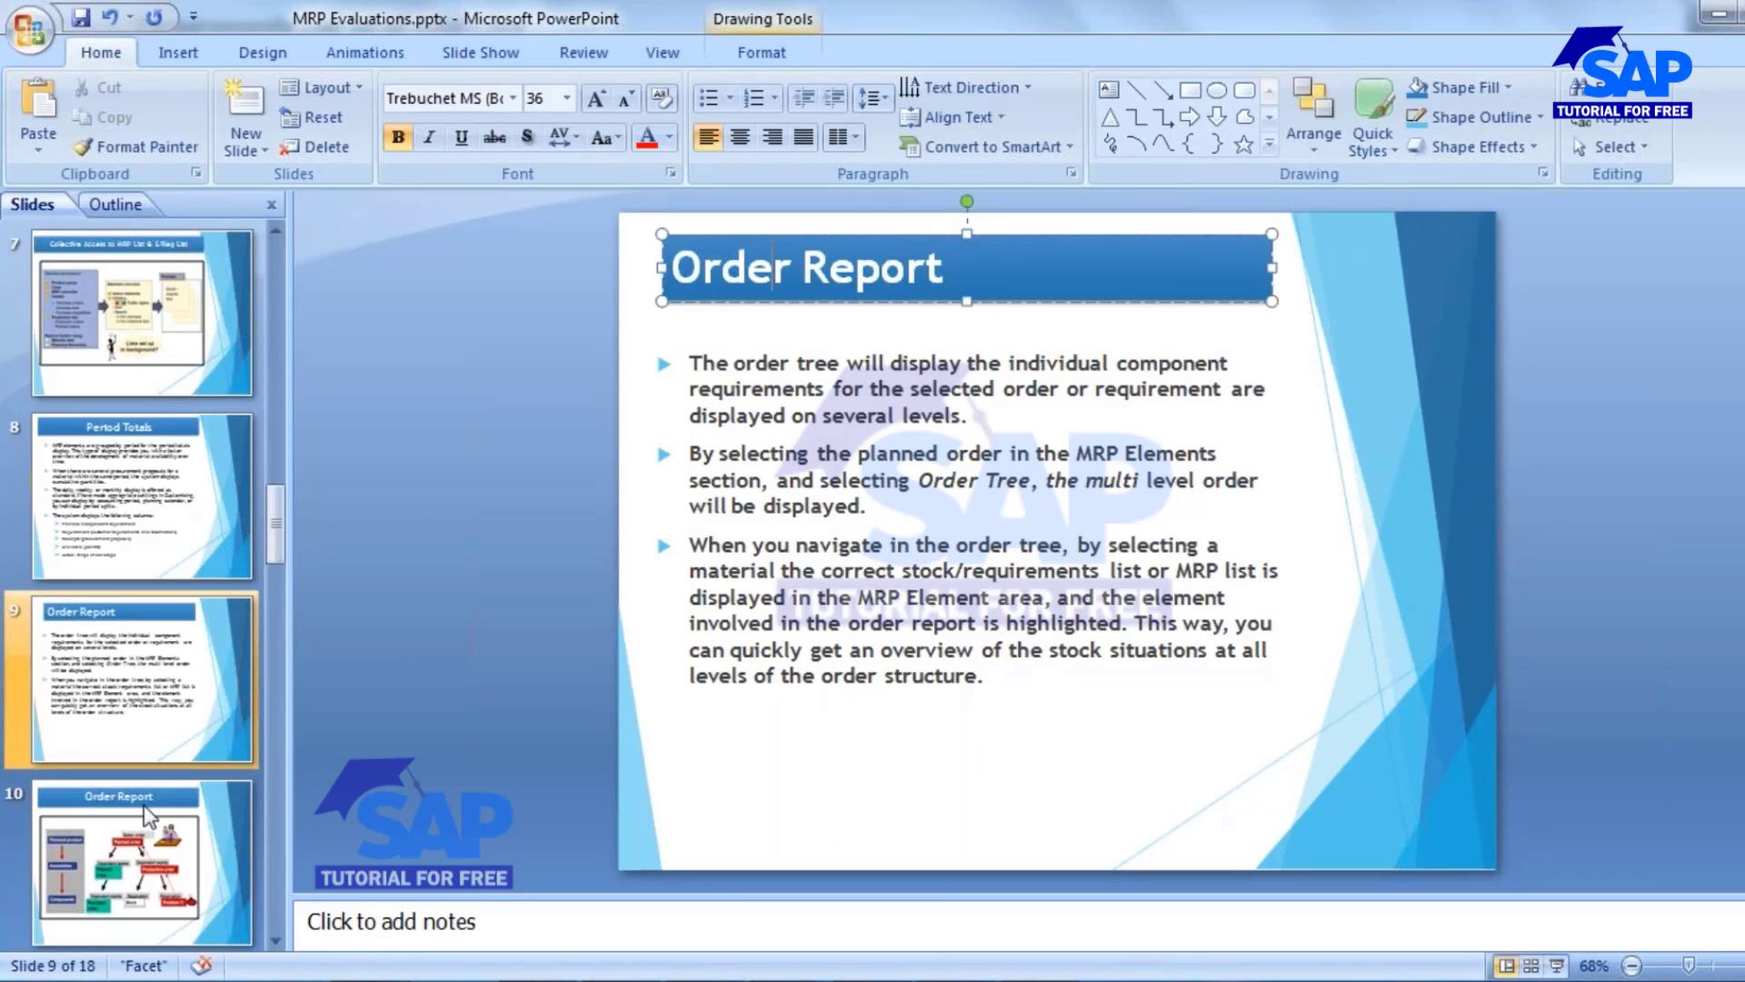
# Step: Switch to the MRP Evaluations presentation in PowerPoint and start the slide show at slide 10, the Order Report diagram
pyautogui.click(135, 854)
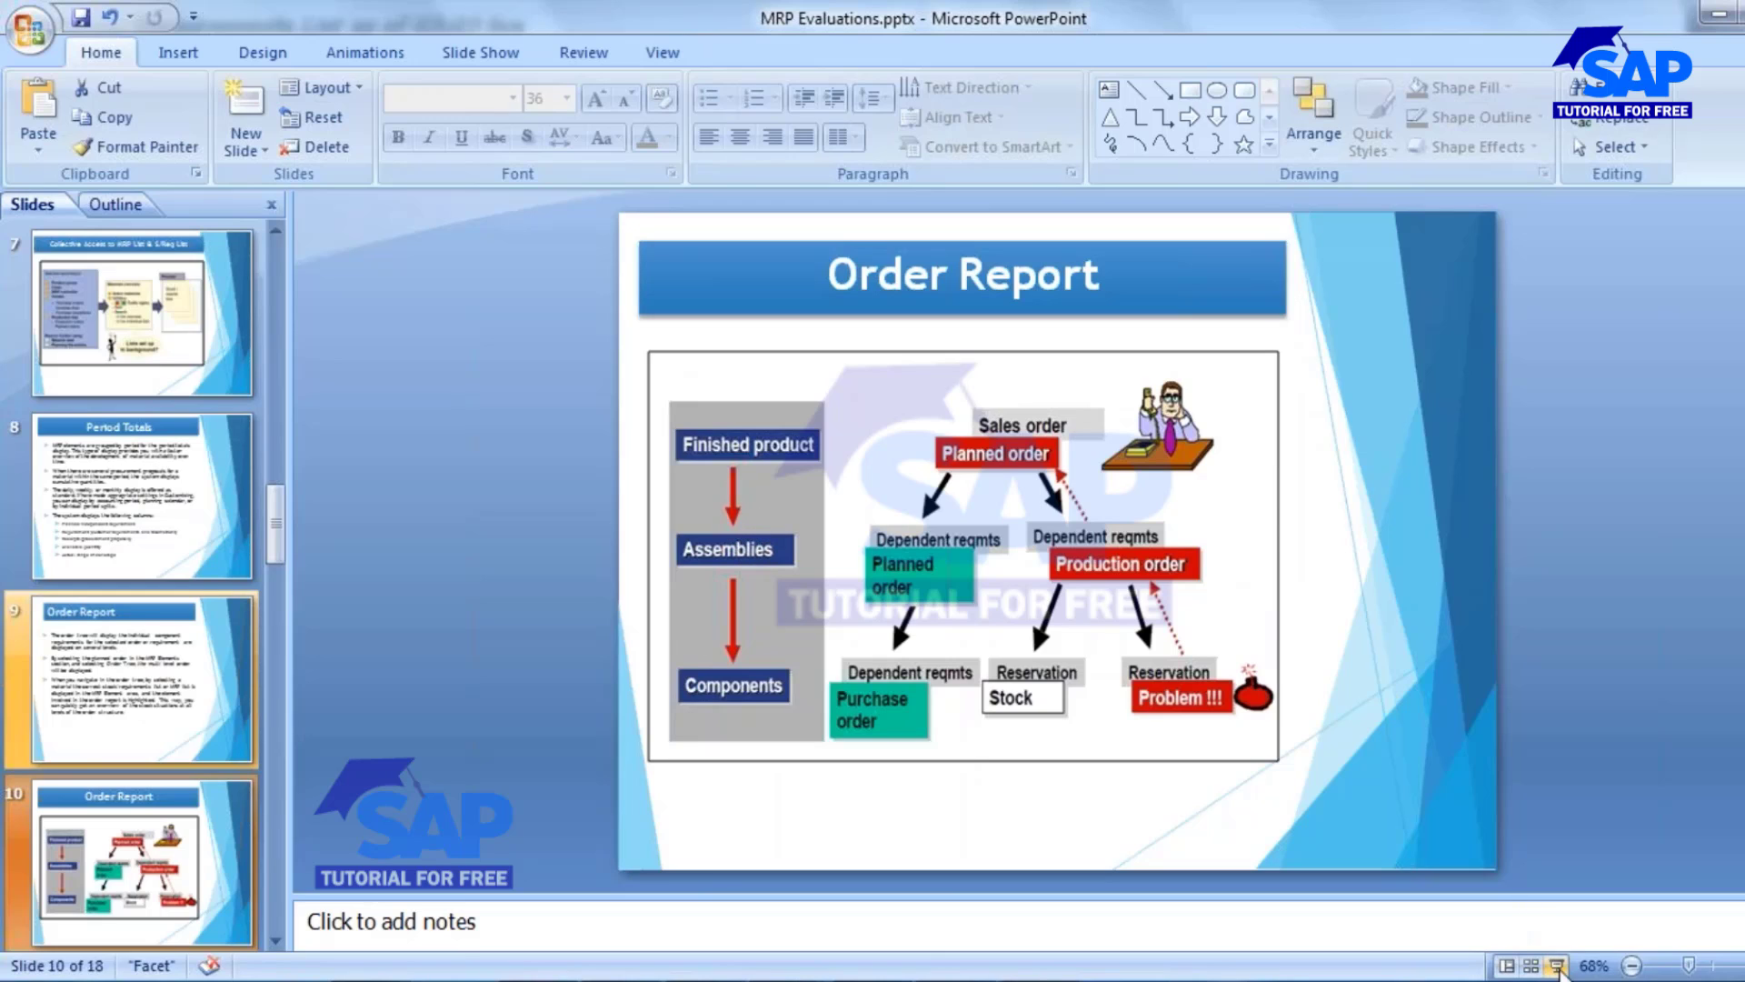
pyautogui.click(1557, 966)
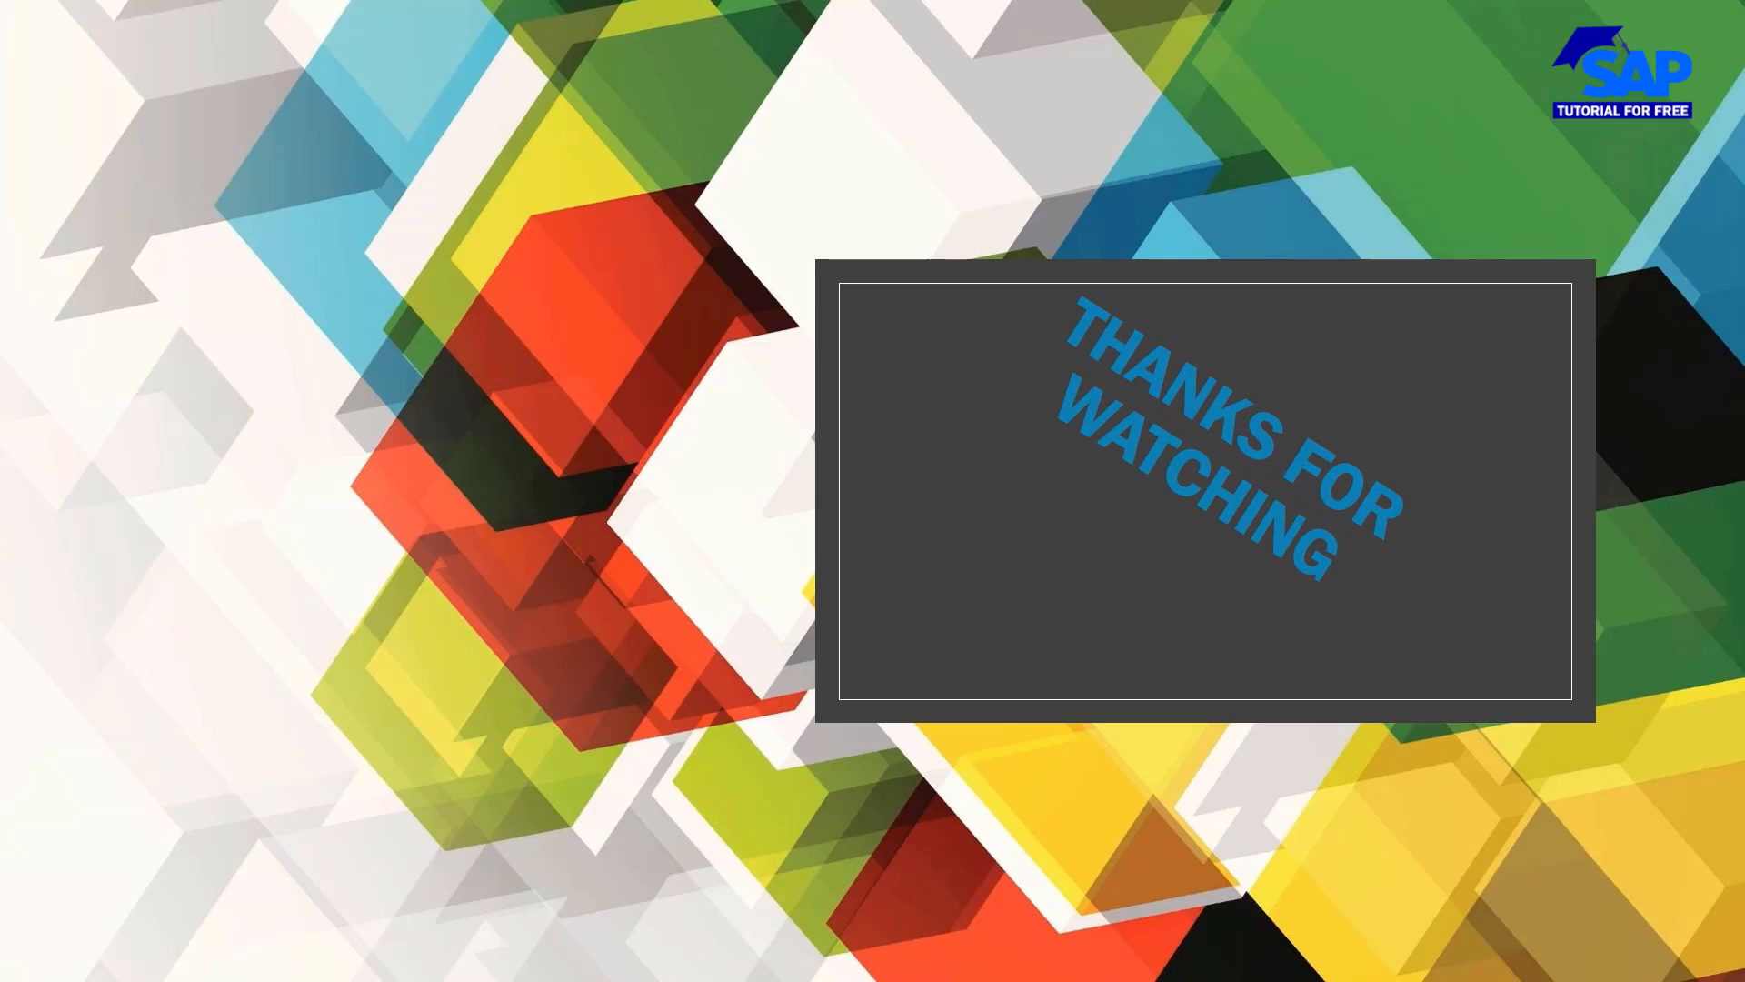